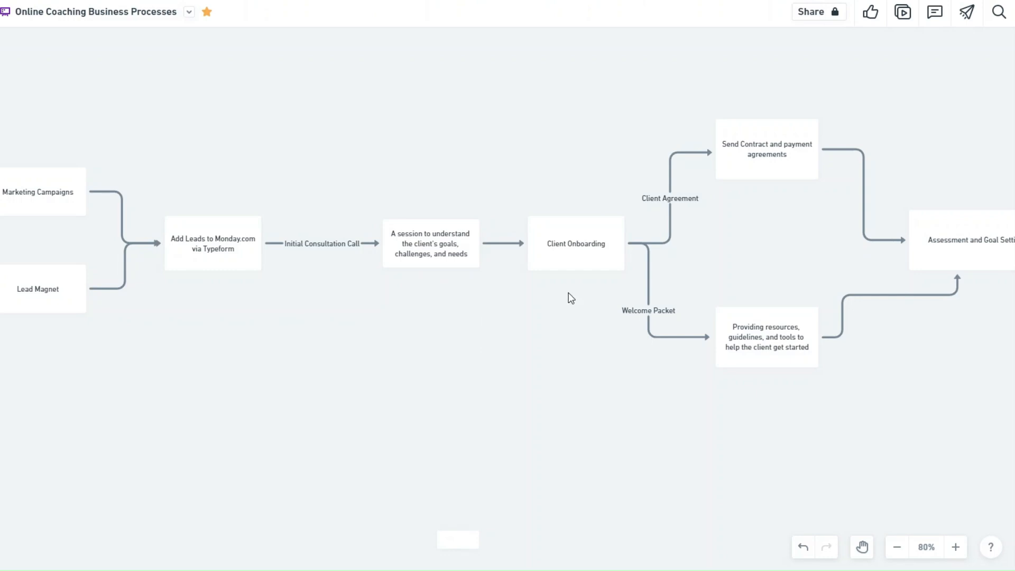
Pan the Whimsical flowchart to bring the later onboarding steps into view
{"action": "left_click_drag", "start_coordinate": [604, 295], "coordinate": [46, 288]}
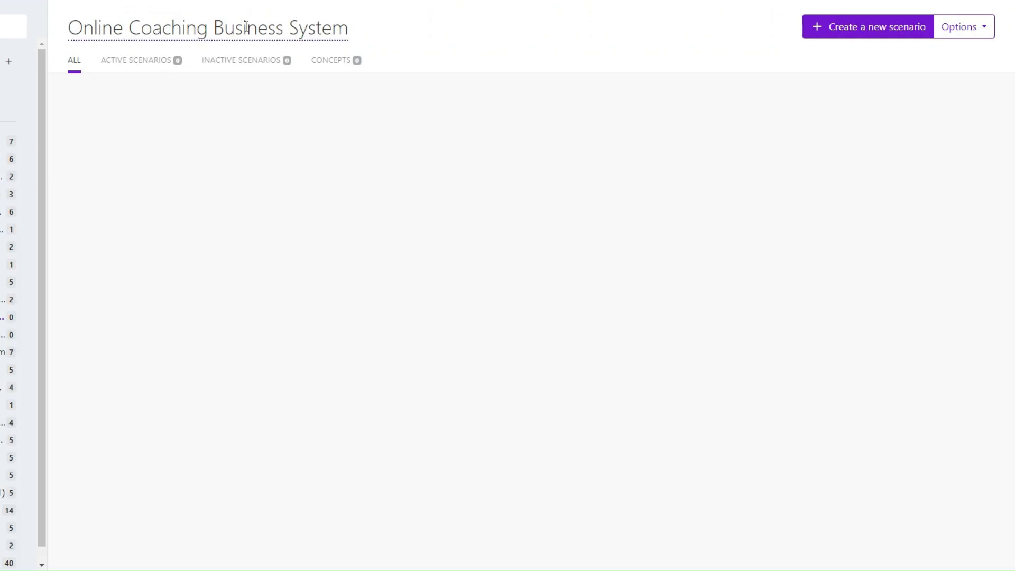
Create a new scenario with a Typeform Watch Responses trigger
{"action": "left_click", "coordinate": [872, 32]}
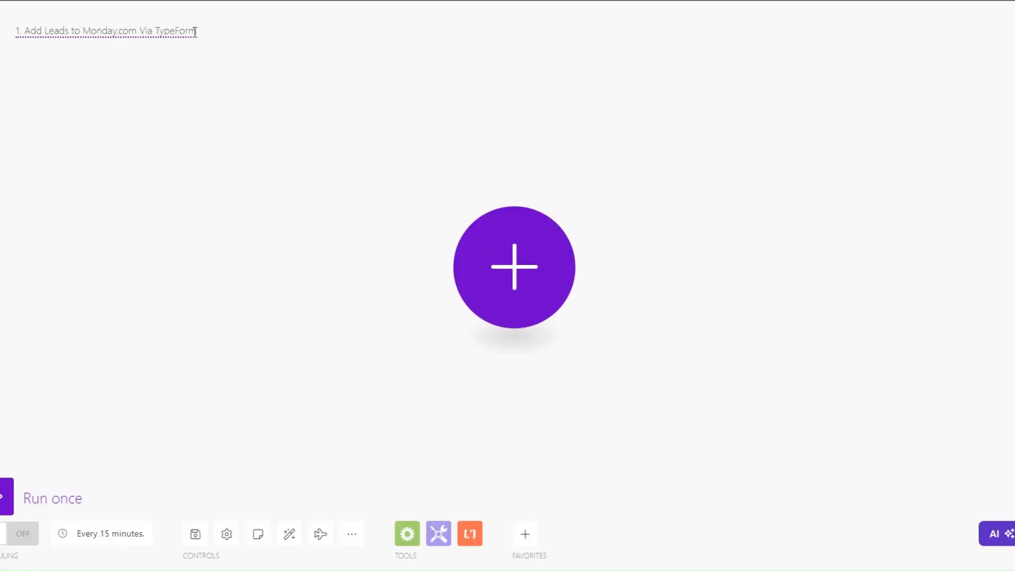
{"action": "left_click", "coordinate": [518, 268]}
{"action": "left_click", "coordinate": [630, 435]}
{"action": "type", "text": "typ"}
{"action": "left_click", "coordinate": [658, 142]}
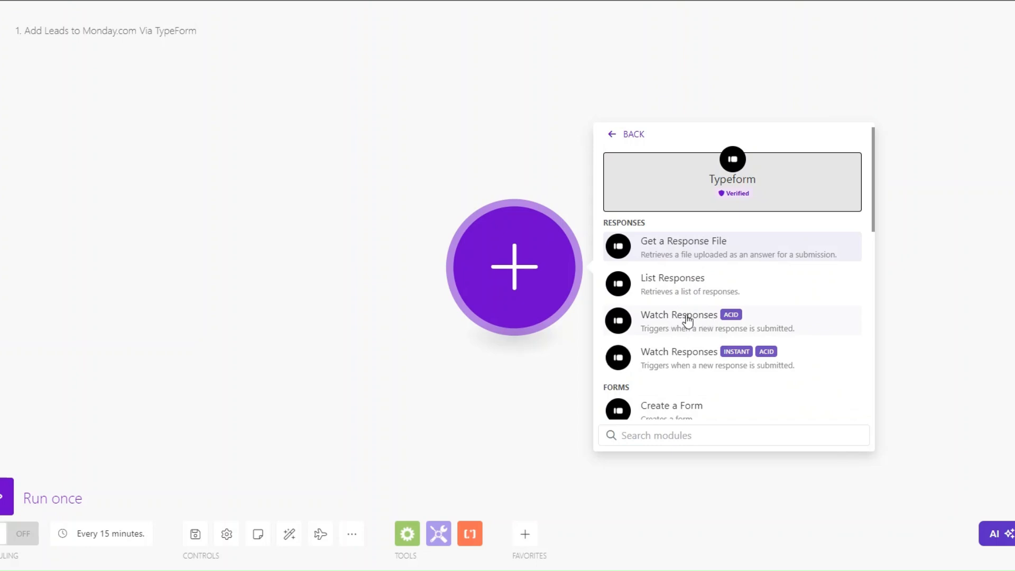
{"action": "left_click", "coordinate": [730, 364]}
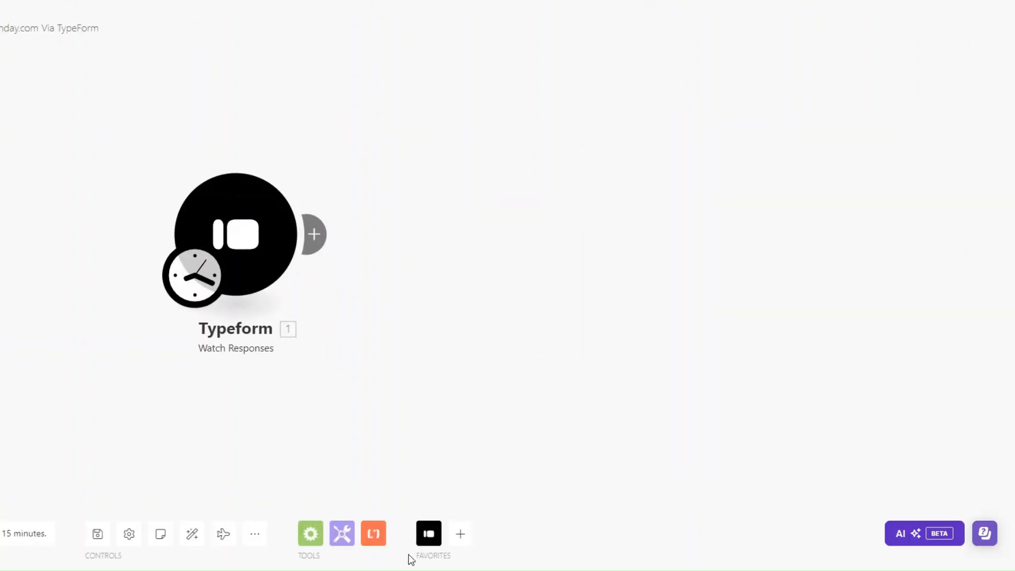
Add a second instant Watch Responses module and set the first trigger to start from now on
{"action": "left_click", "coordinate": [433, 537]}
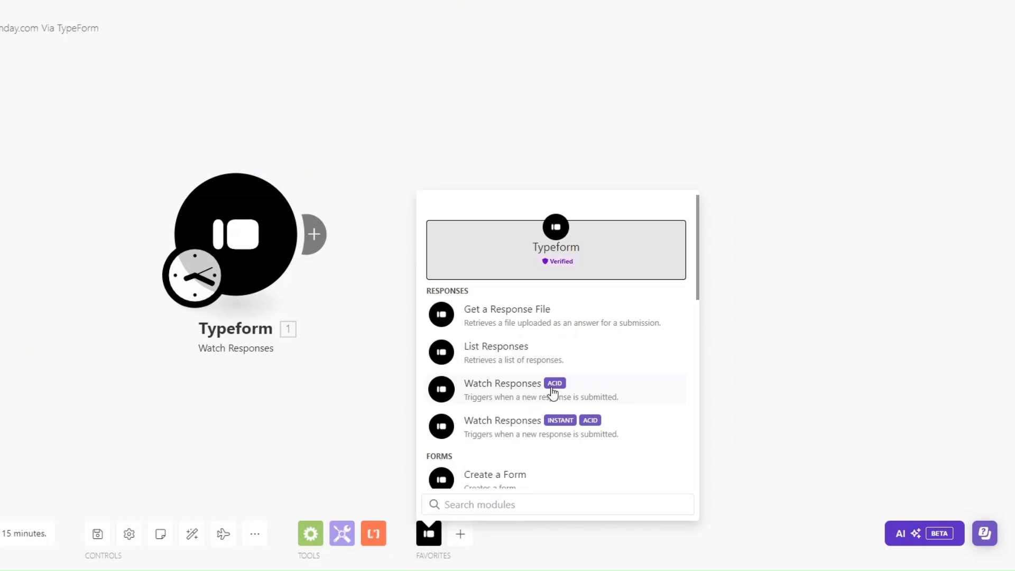
{"action": "left_click", "coordinate": [503, 426]}
{"action": "right_click", "coordinate": [238, 257]}
{"action": "left_click", "coordinate": [290, 302]}
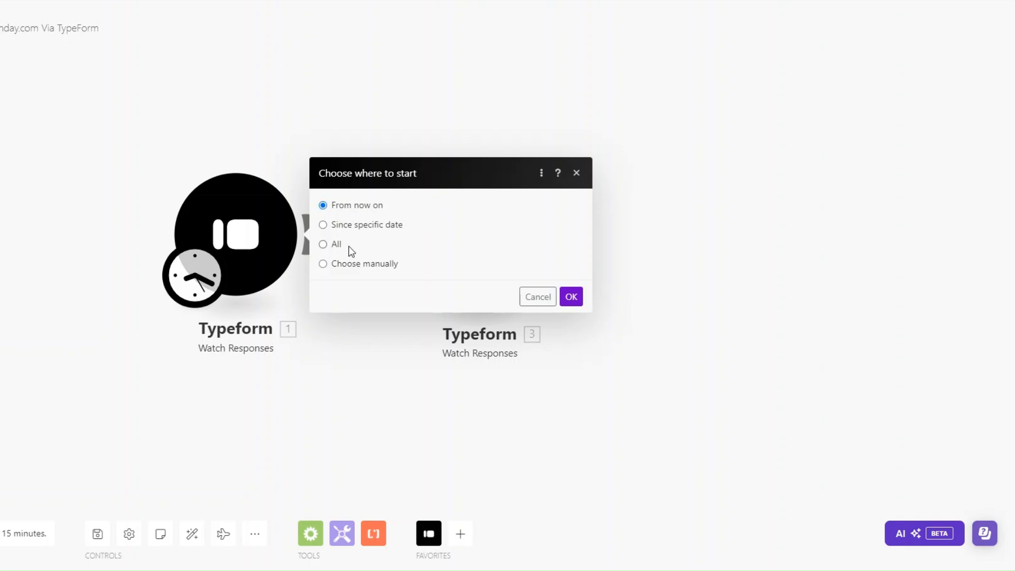
{"action": "left_click", "coordinate": [570, 297]}
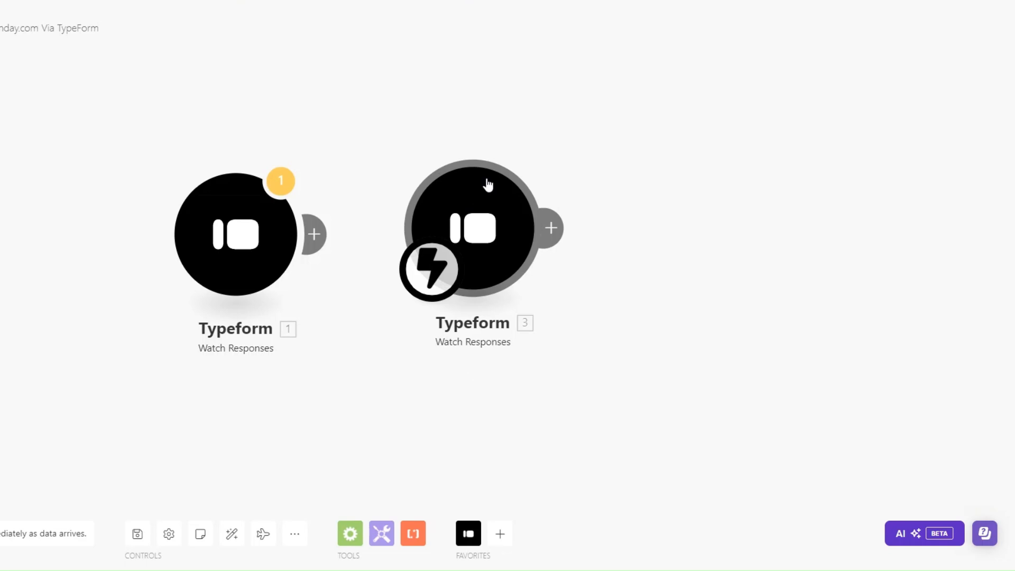
Set the second Typeform module to Watch Responses, then delete that duplicate module
{"action": "left_click", "coordinate": [487, 186]}
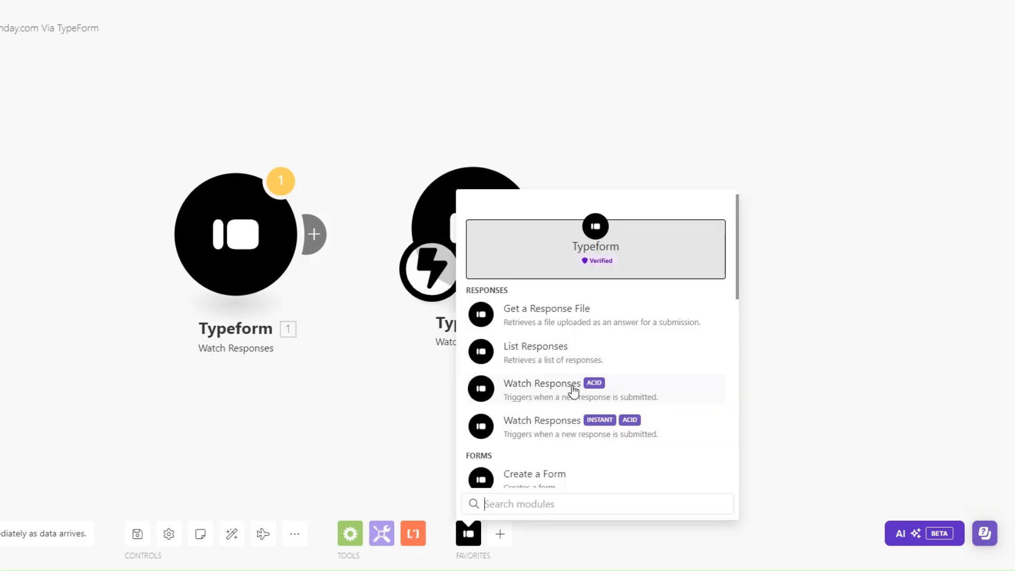
{"action": "left_click", "coordinate": [573, 392]}
{"action": "right_click", "coordinate": [514, 250]}
{"action": "left_click", "coordinate": [556, 379]}
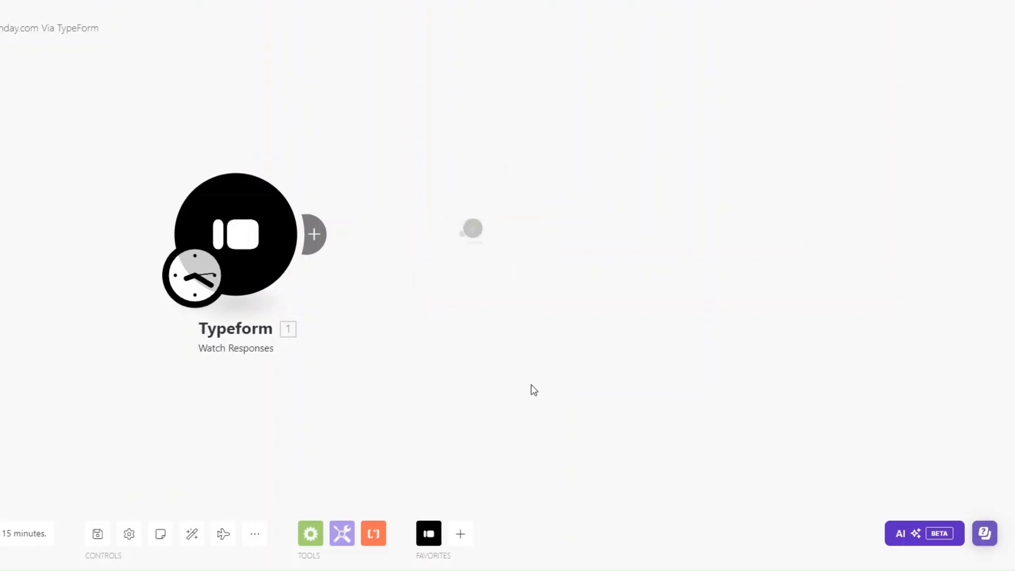
Review questions 1–7, from what leads want through contact details to the discovery-call booking
{"action": "left_click", "coordinate": [168, 214]}
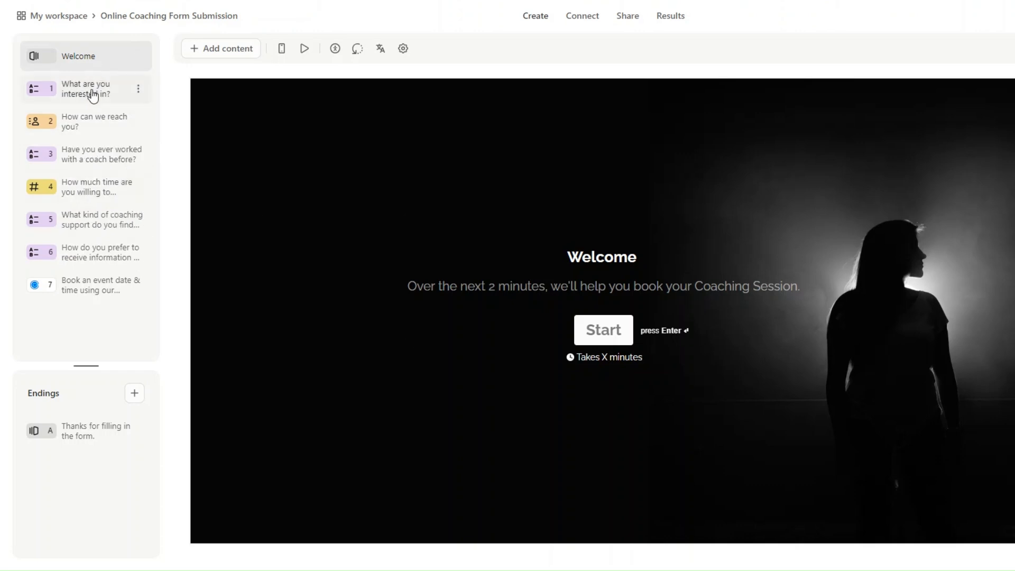
{"action": "left_click", "coordinate": [126, 92]}
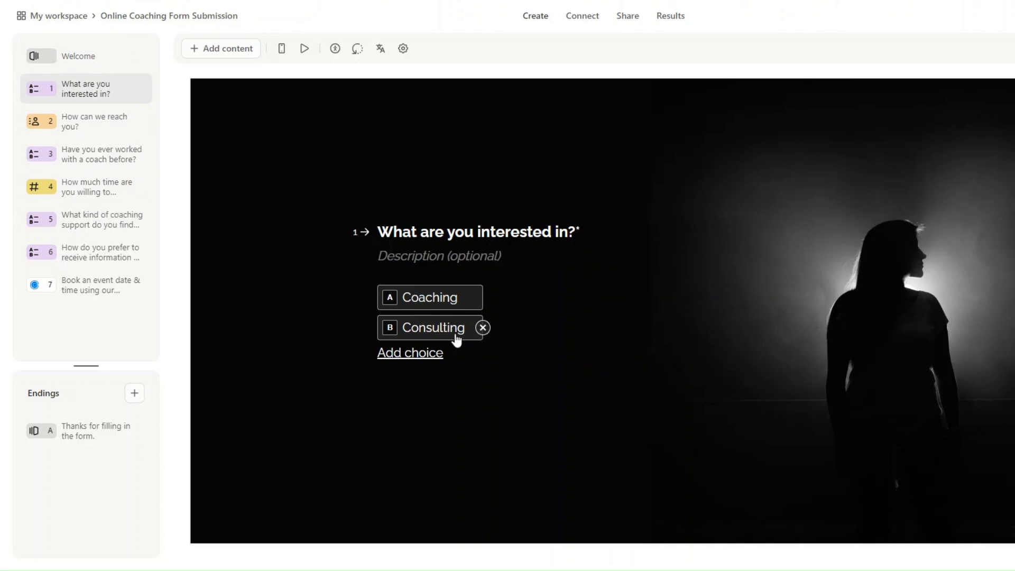
{"action": "left_click", "coordinate": [88, 127]}
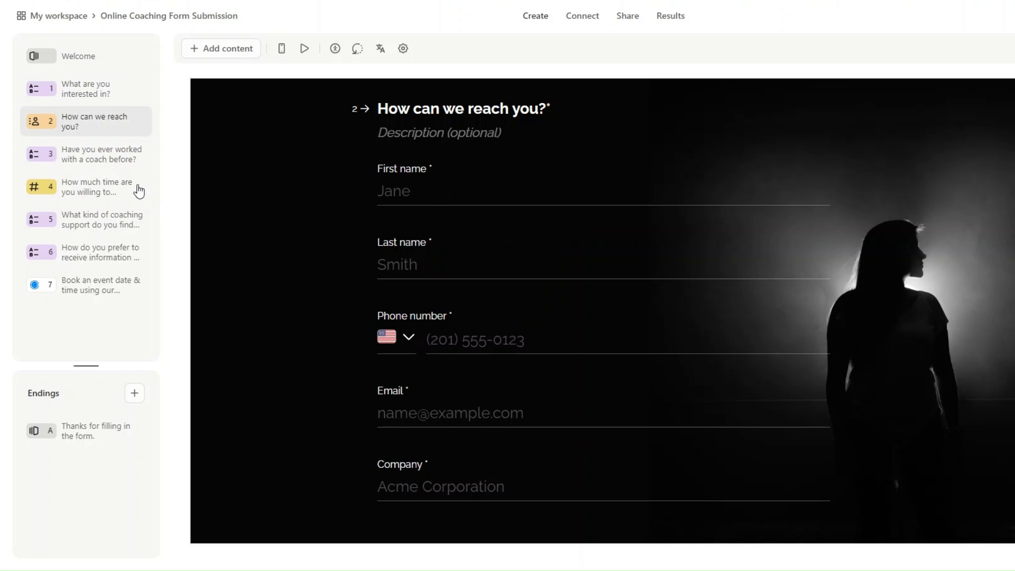
{"action": "left_click", "coordinate": [130, 154]}
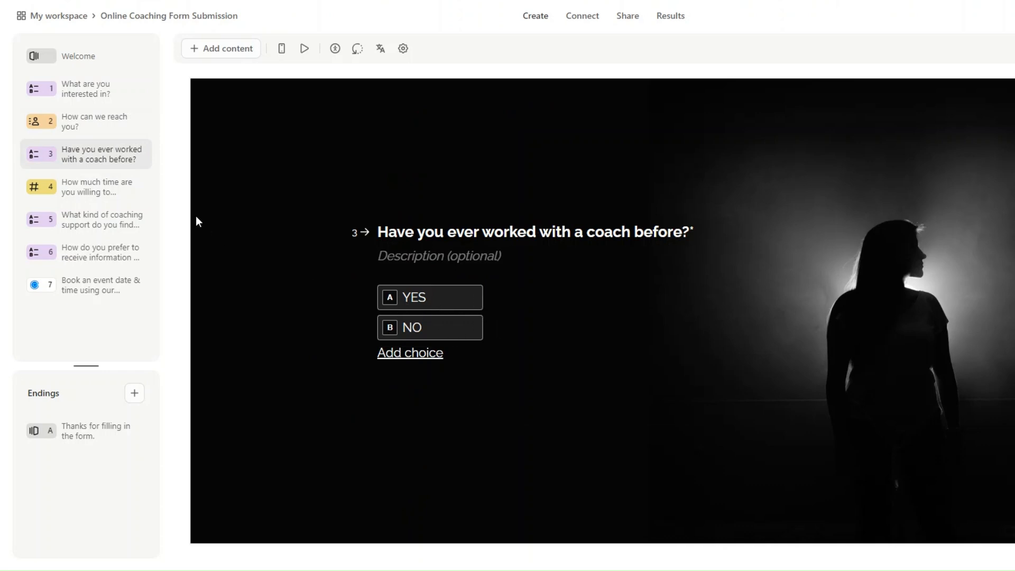
{"action": "left_click", "coordinate": [107, 190]}
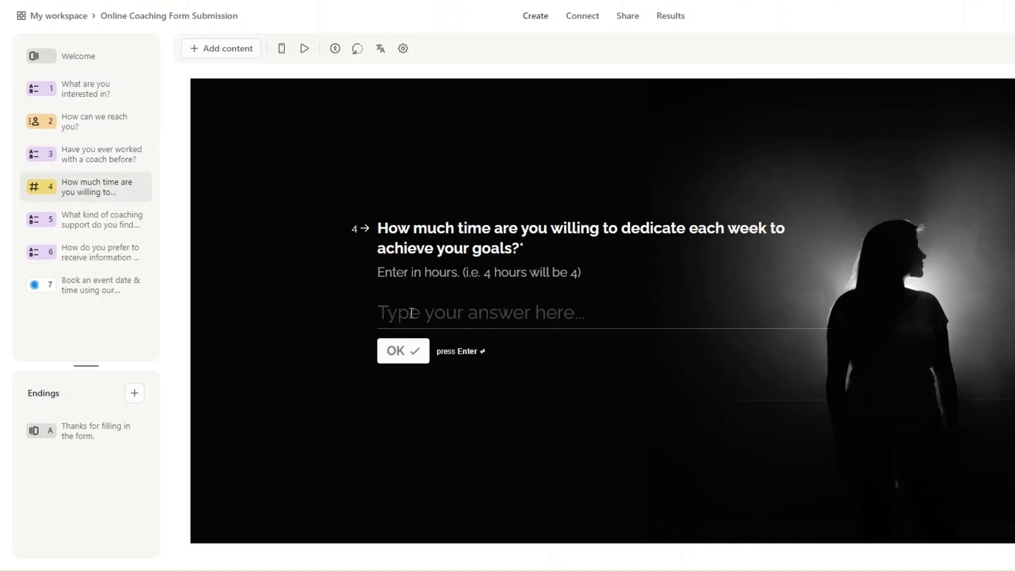
{"action": "left_click", "coordinate": [108, 221]}
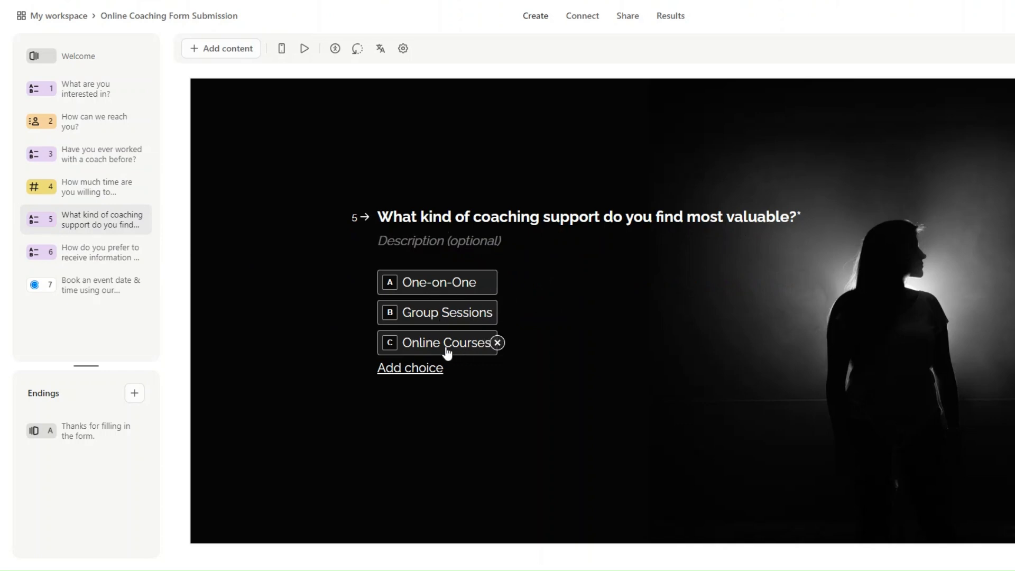
{"action": "left_click", "coordinate": [102, 251]}
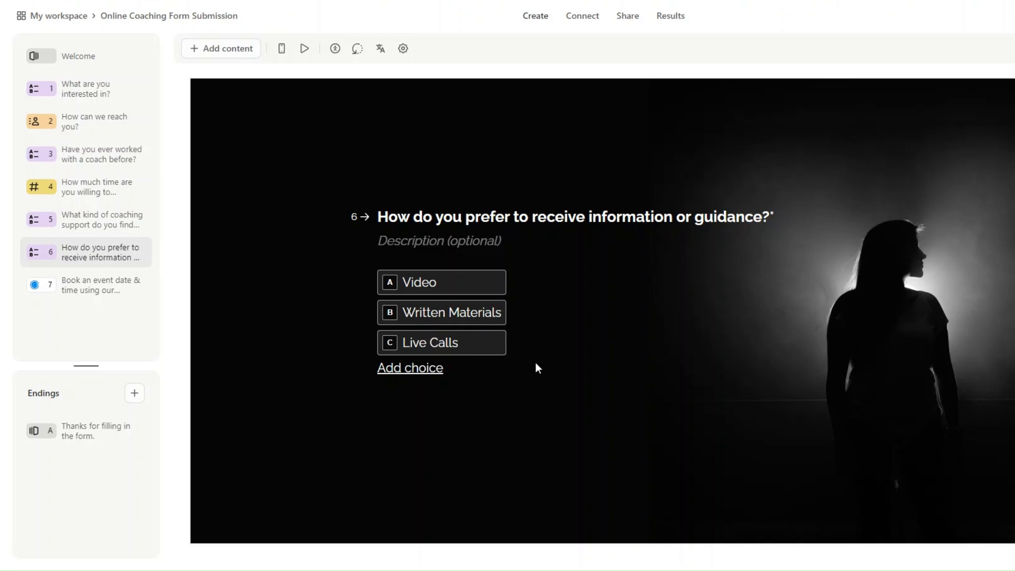
{"action": "left_click", "coordinate": [98, 290]}
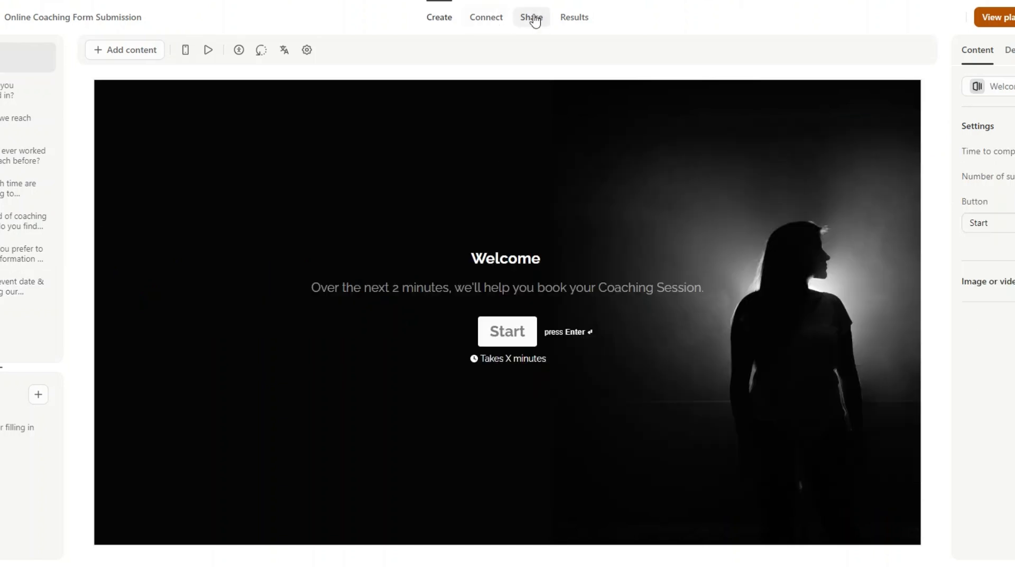
Copy the form's share link and start the live form
{"action": "left_click", "coordinate": [139, 52]}
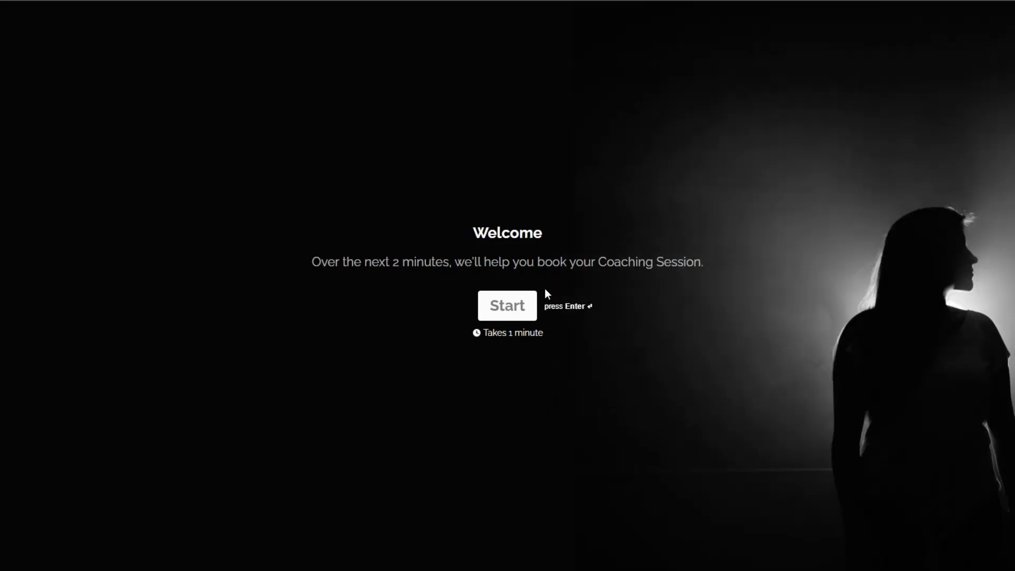
{"action": "left_click", "coordinate": [519, 306]}
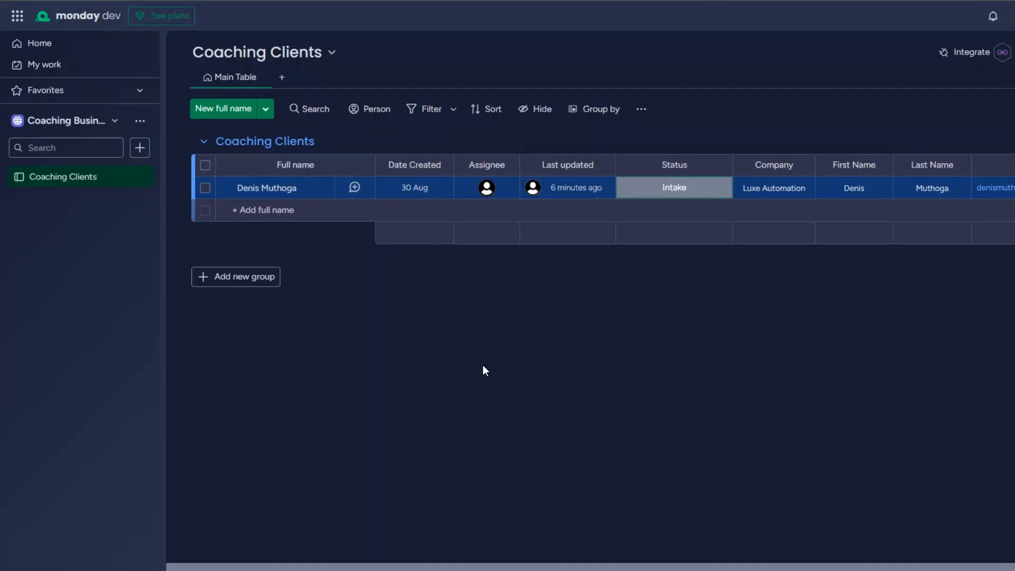
In the Coaching Business workspace, check the lead's status labels, leaving it at Intake
{"action": "left_click", "coordinate": [114, 120]}
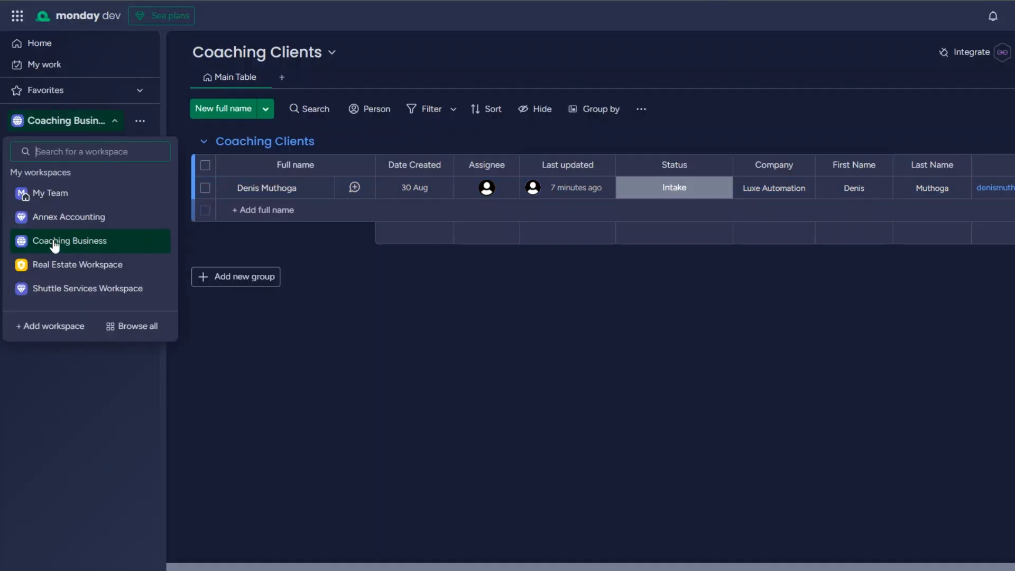
{"action": "left_click", "coordinate": [101, 397]}
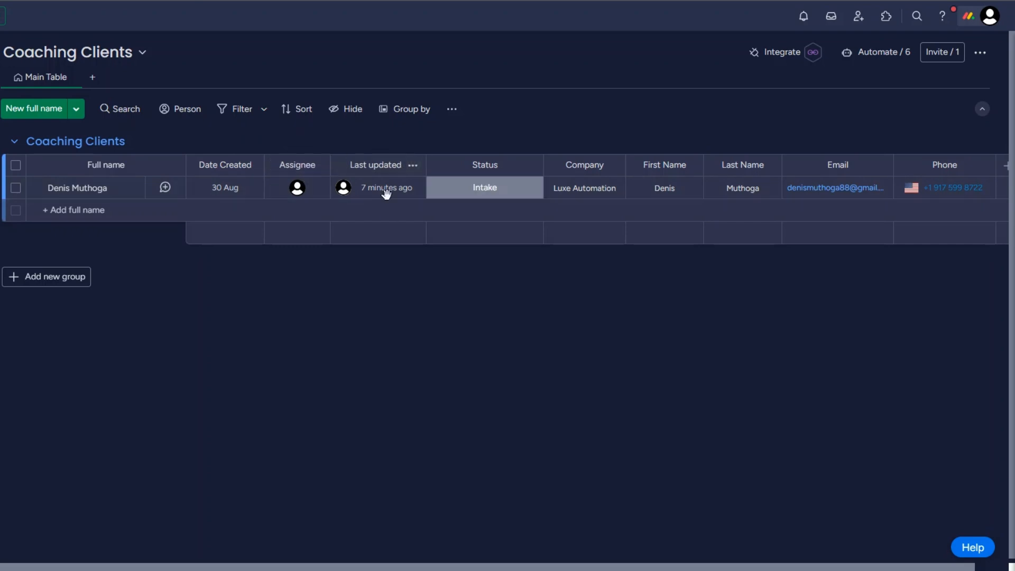
{"action": "left_click", "coordinate": [483, 191]}
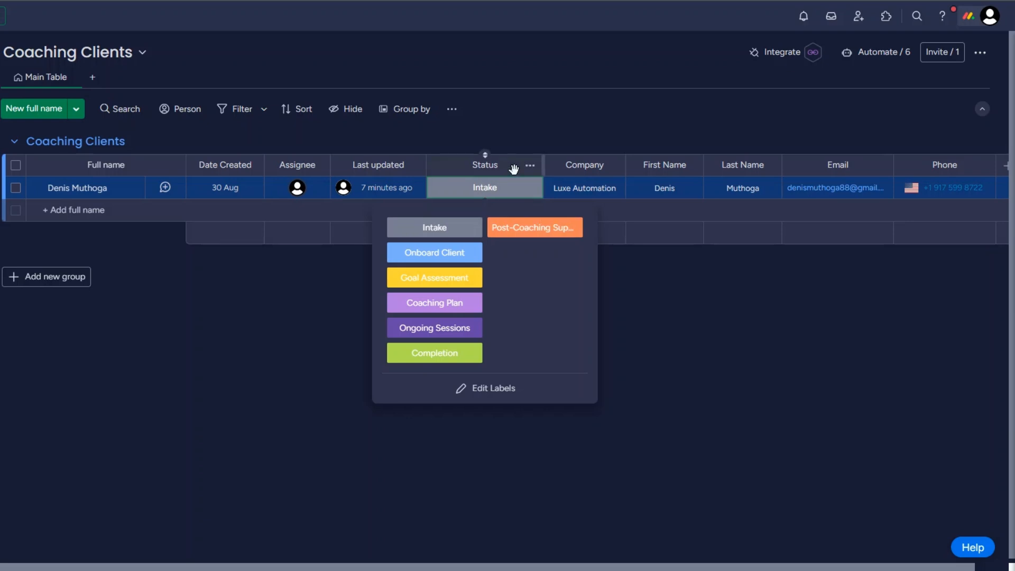
{"action": "left_click", "coordinate": [578, 141]}
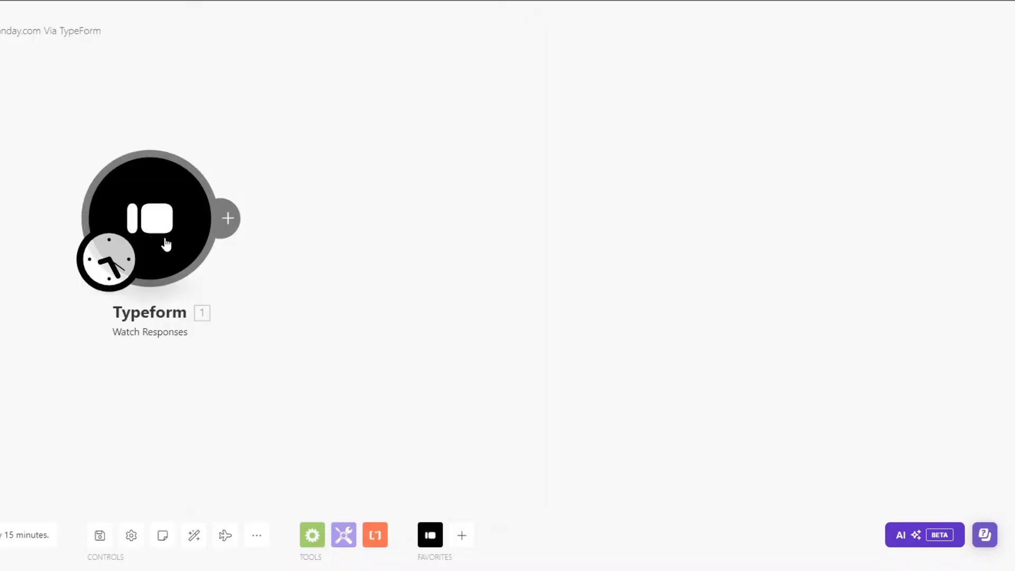
{"action": "left_click_drag", "start_coordinate": [166, 242], "coordinate": [123, 288]}
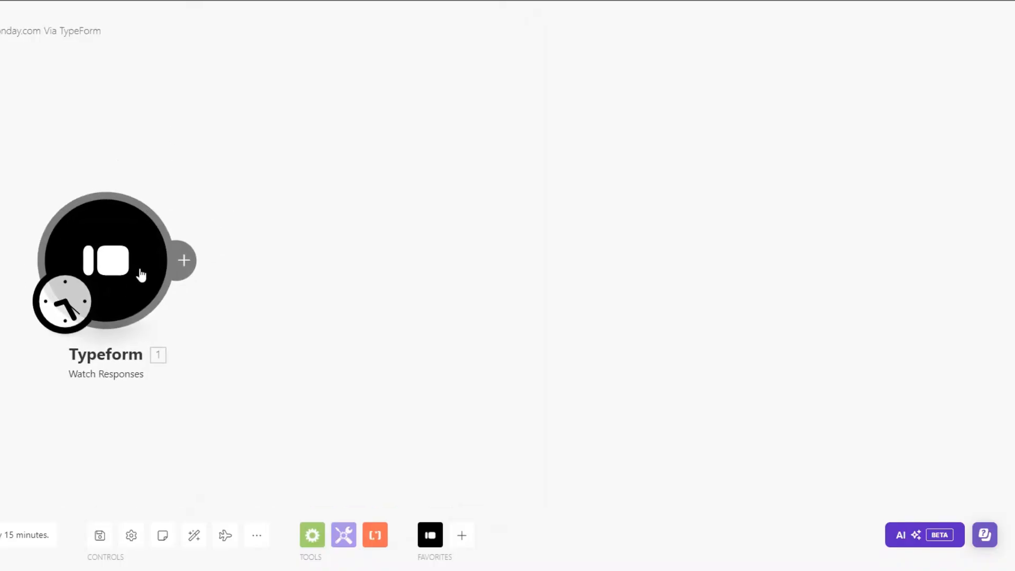
Add a Tools Sleep step after the Typeform trigger
{"action": "left_click", "coordinate": [141, 276]}
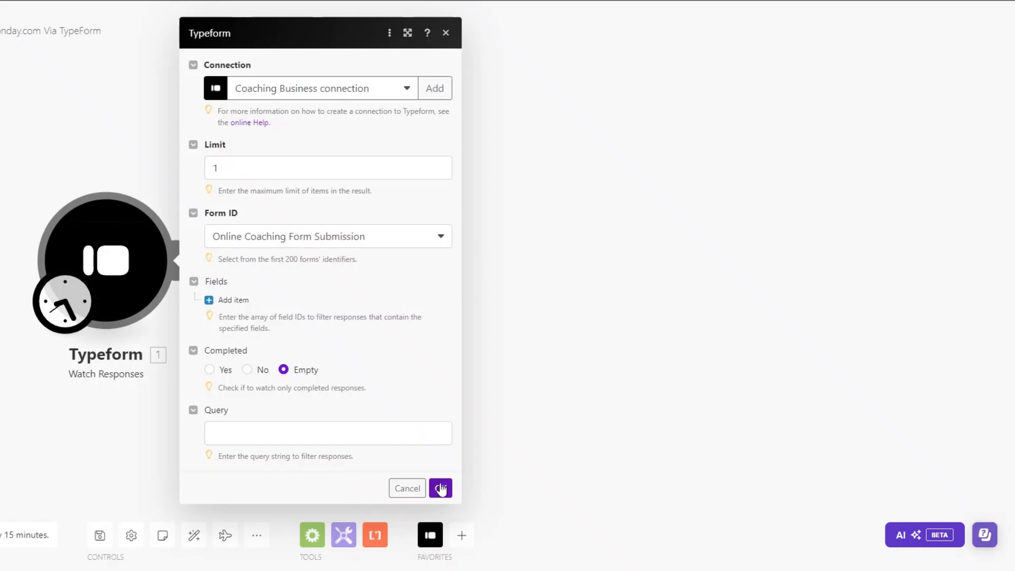
{"action": "left_click", "coordinate": [441, 488]}
{"action": "left_click", "coordinate": [182, 260]}
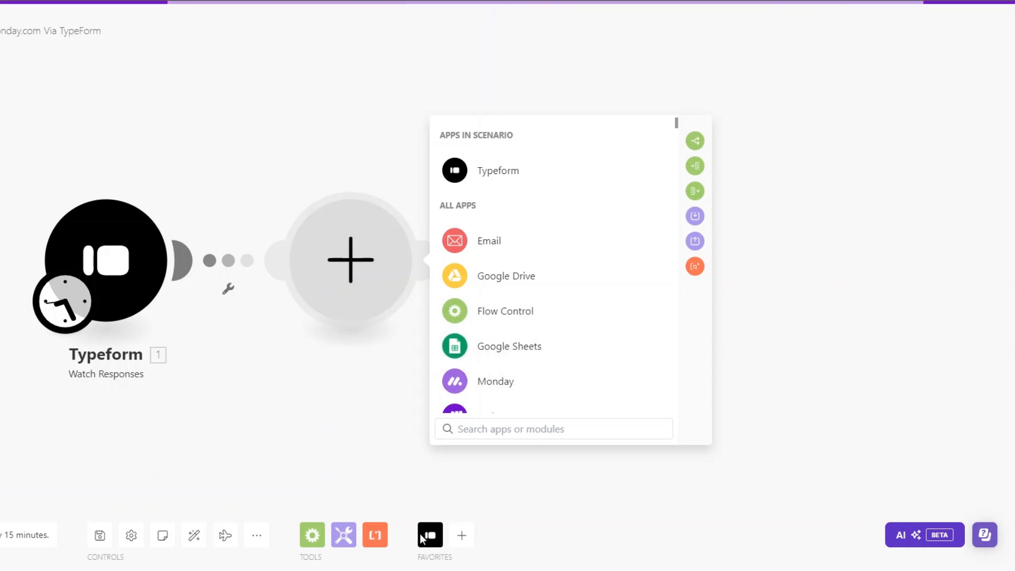
{"action": "left_click", "coordinate": [343, 535]}
{"action": "scroll", "coordinate": [449, 398], "scroll_direction": "down", "scroll_amount": 3}
{"action": "left_click", "coordinate": [446, 399]}
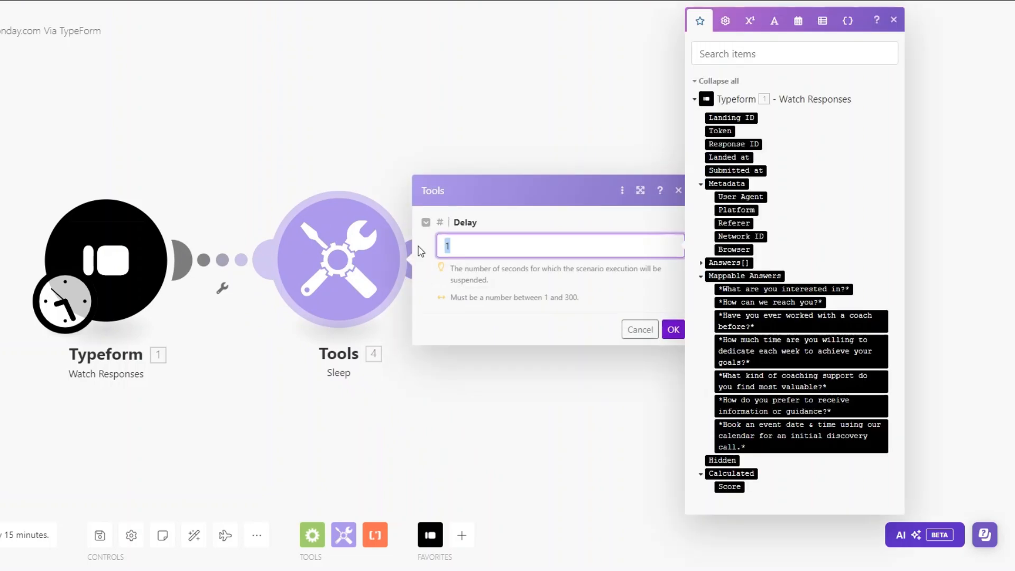
{"action": "left_click", "coordinate": [673, 330]}
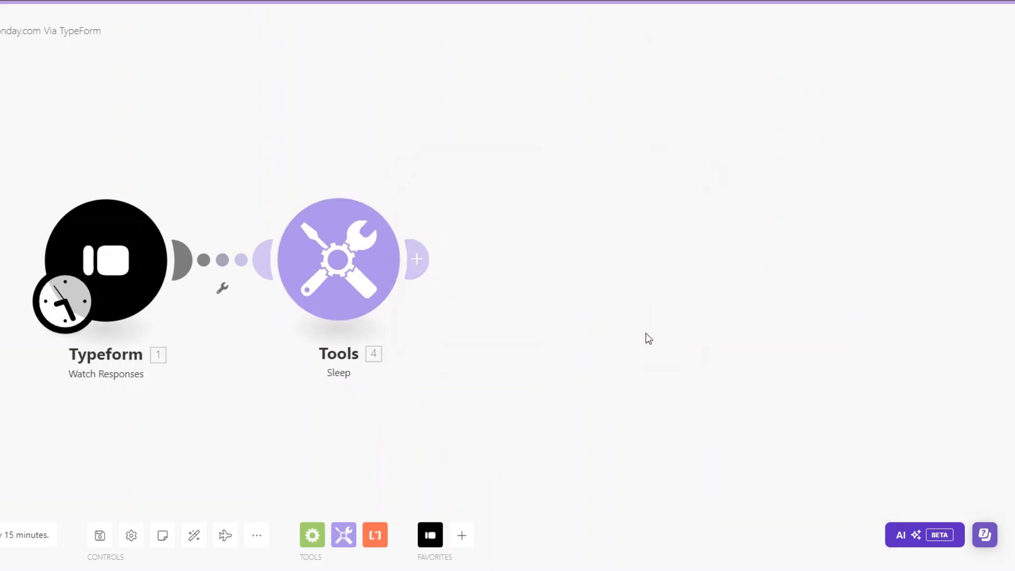
Add a Typeform List Responses step for Online Coaching Form Submission with limit 1
{"action": "left_click", "coordinate": [419, 261]}
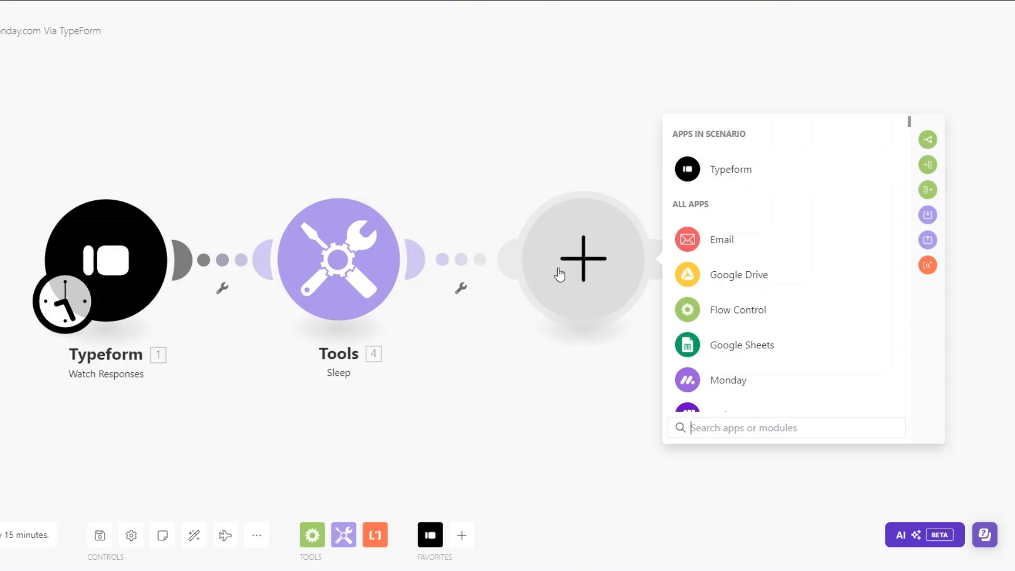
{"action": "left_click", "coordinate": [735, 173]}
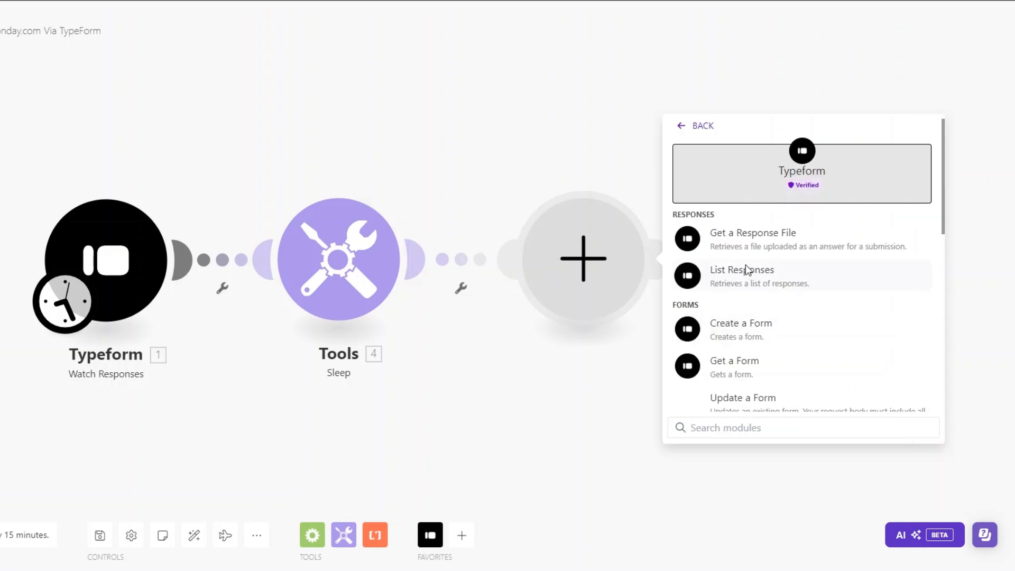
{"action": "left_click", "coordinate": [745, 271]}
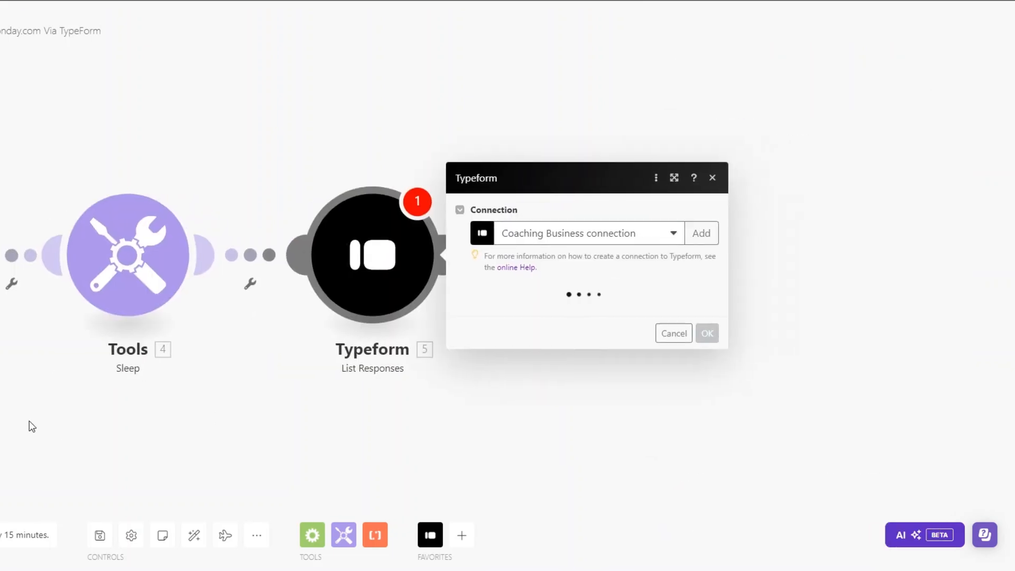
{"action": "left_click", "coordinate": [500, 159]}
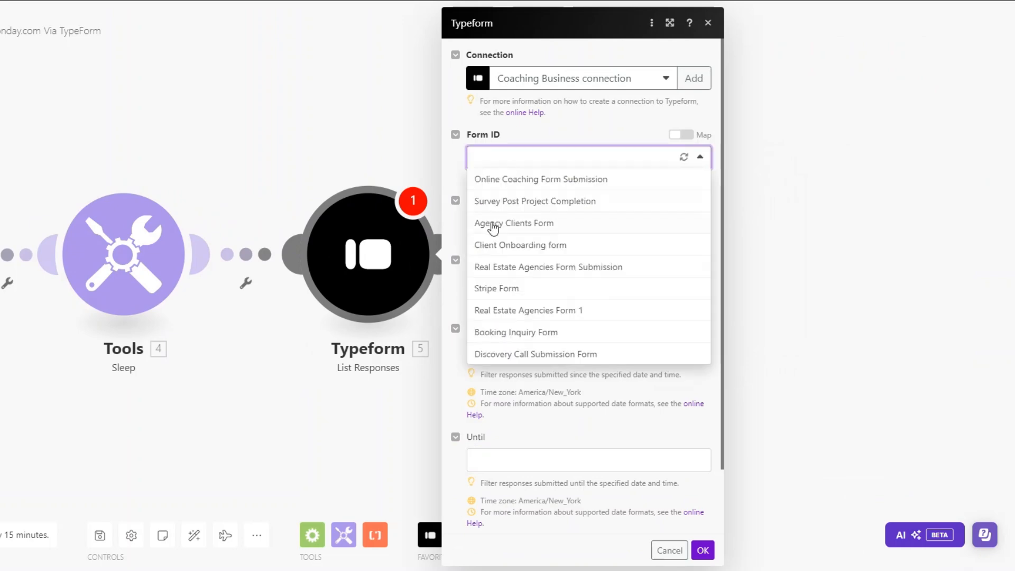
{"action": "left_click", "coordinate": [512, 180]}
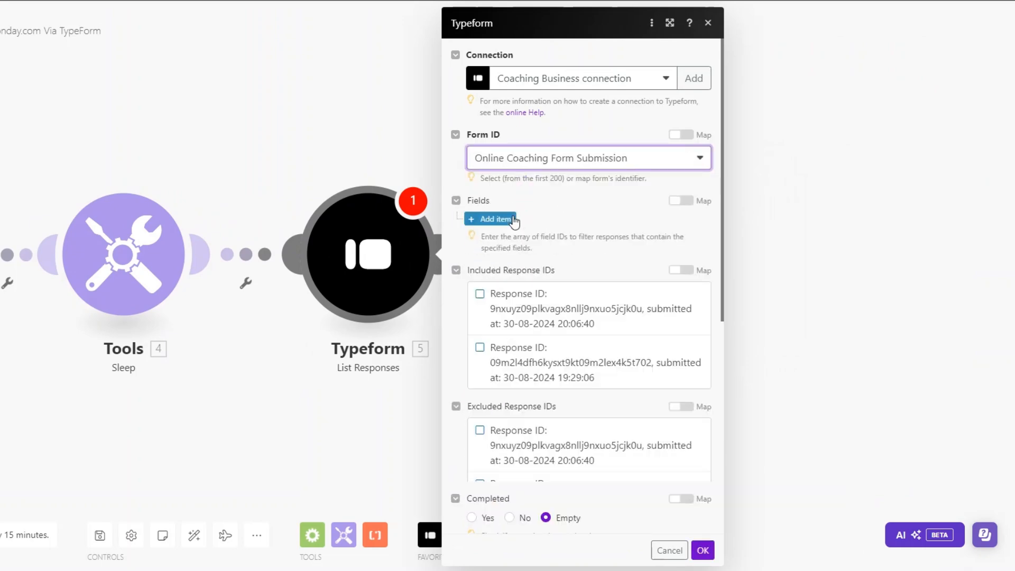
{"action": "scroll", "coordinate": [648, 499], "scroll_direction": "down", "scroll_amount": 8}
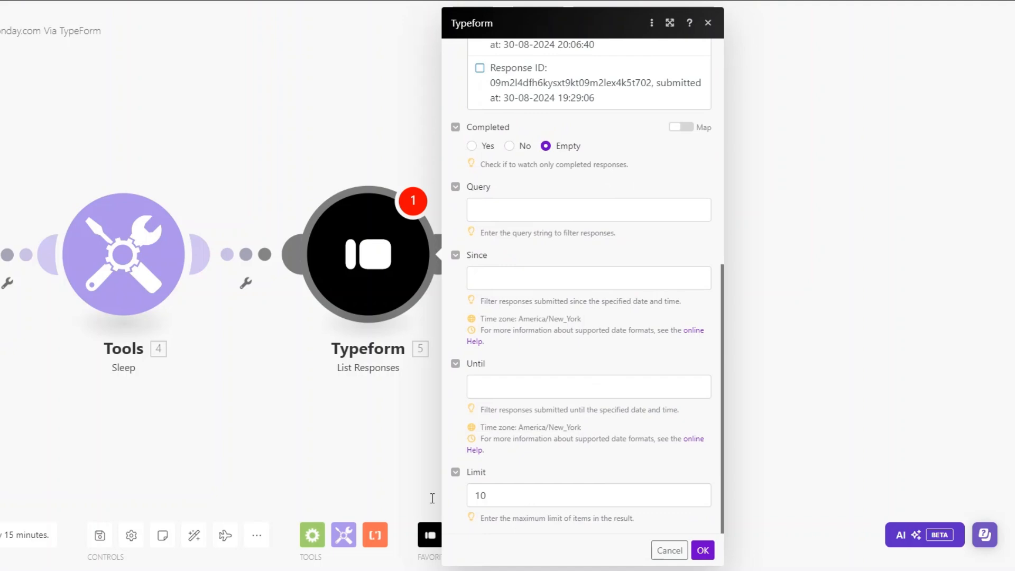
{"action": "left_click", "coordinate": [506, 493]}
{"action": "key", "text": "BackSpace"}
{"action": "left_click", "coordinate": [702, 550]}
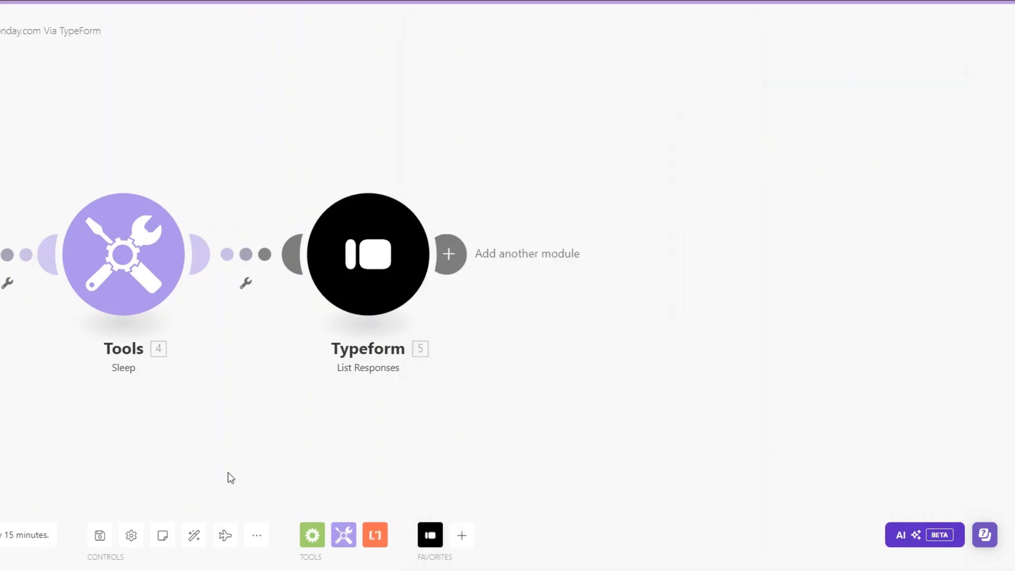
Set the Typeform trigger to start from new responses only
{"action": "right_click", "coordinate": [123, 238]}
{"action": "left_click", "coordinate": [180, 288]}
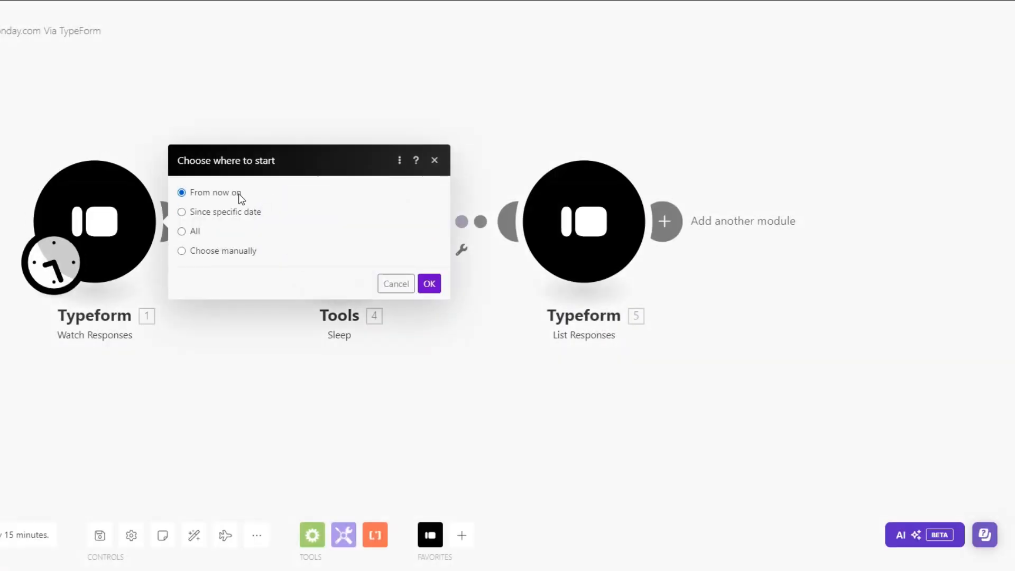
{"action": "left_click", "coordinate": [429, 284]}
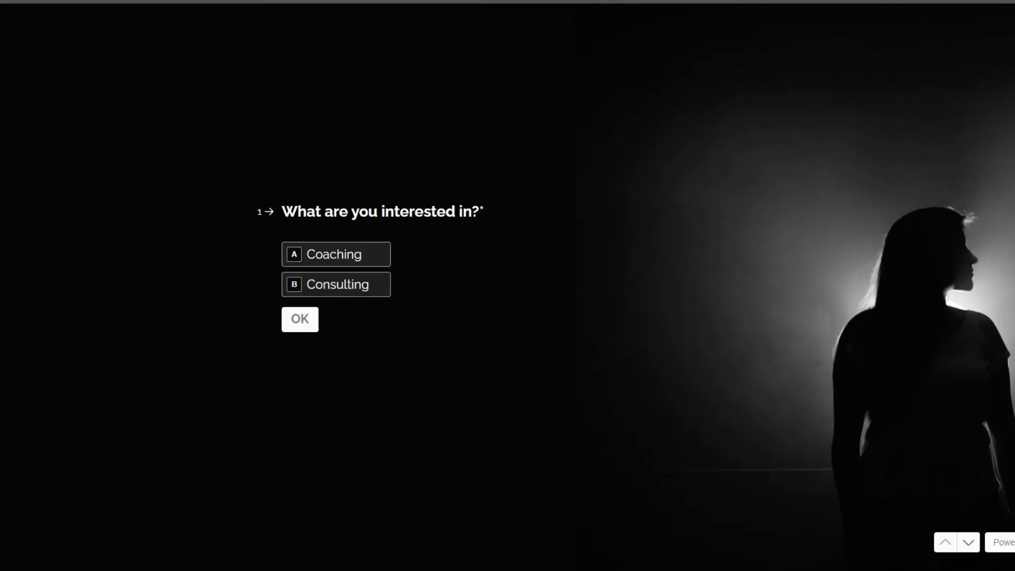
Answer Coaching and submit the contact's name, phone, e-mail and company
{"action": "left_click", "coordinate": [353, 259]}
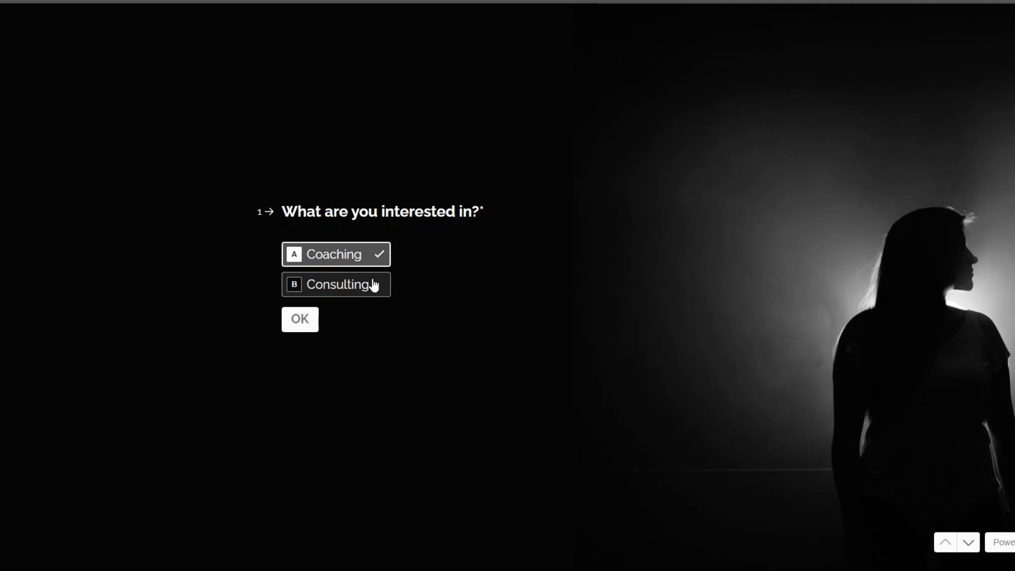
{"action": "left_click", "coordinate": [183, 165]}
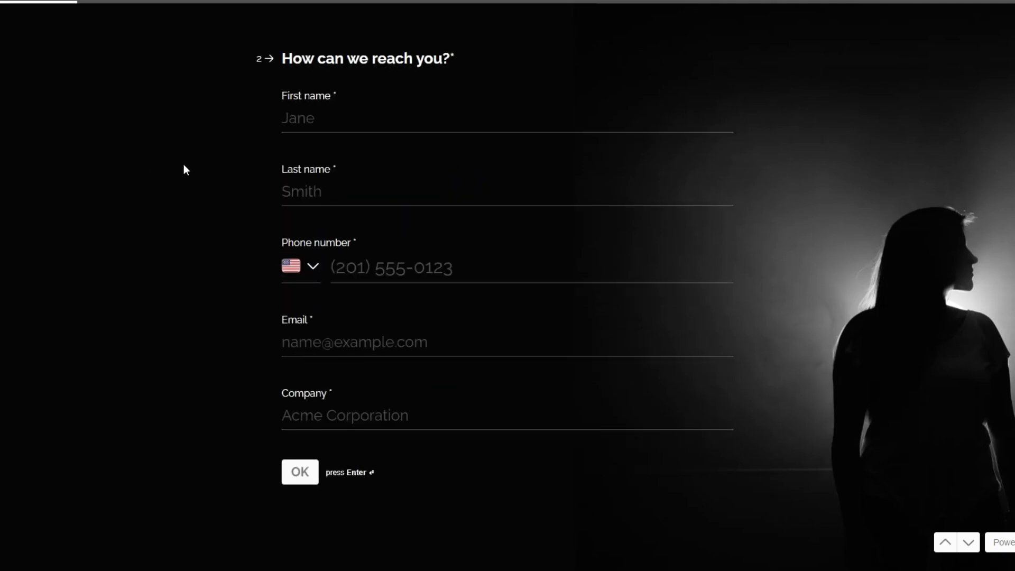
{"action": "left_click", "coordinate": [350, 124]}
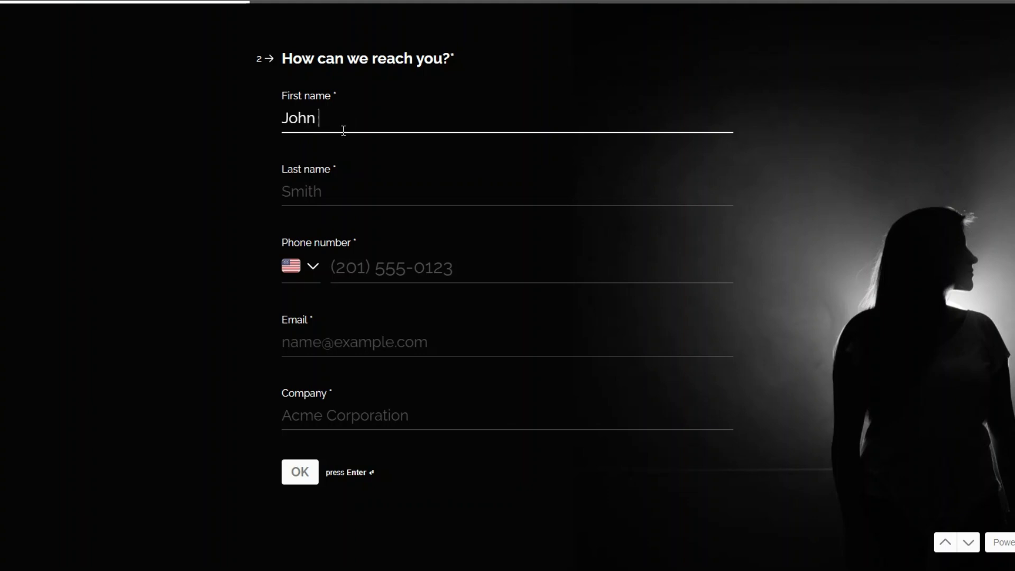
{"action": "left_click", "coordinate": [334, 197]}
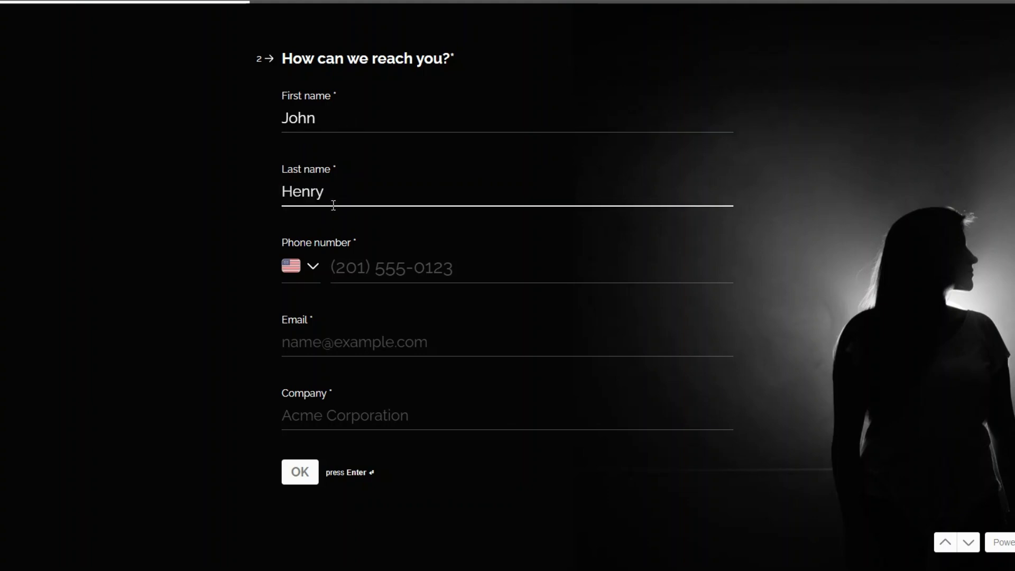
{"action": "left_click", "coordinate": [442, 271]}
{"action": "key", "text": "ctrl+v"}
{"action": "left_click", "coordinate": [373, 334]}
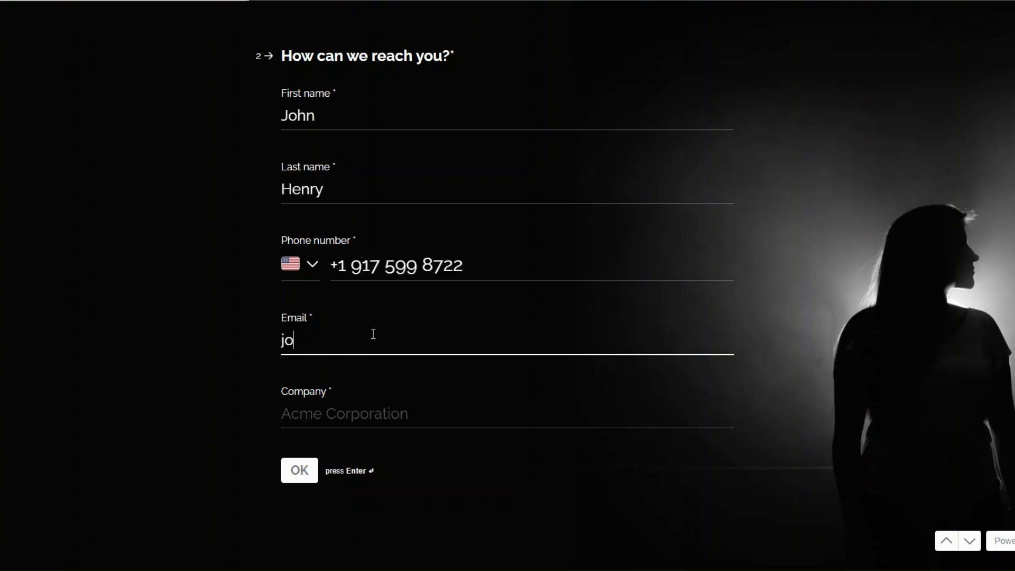
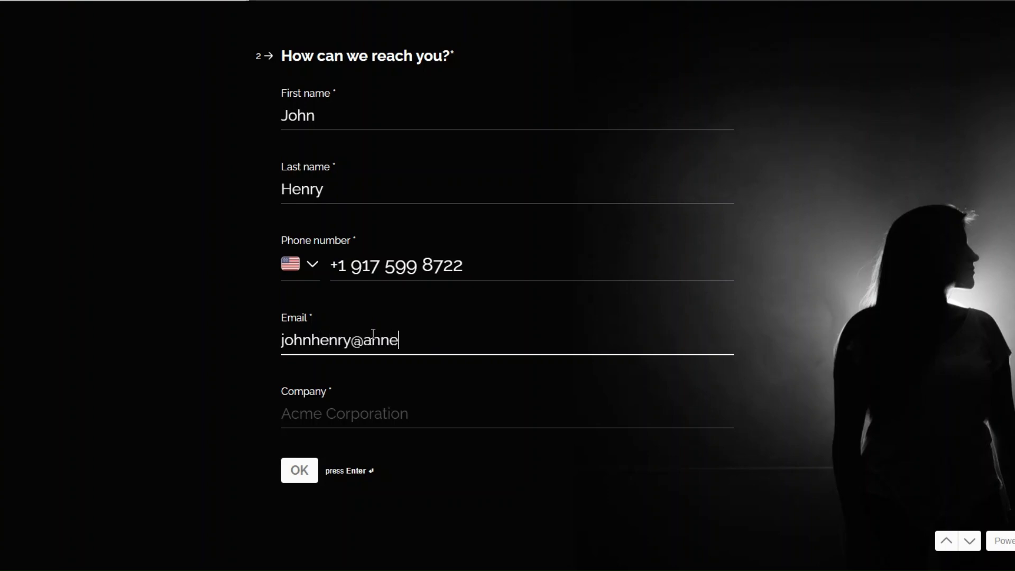
{"action": "left_click", "coordinate": [355, 410]}
{"action": "type", "text": "Annex"}
{"action": "left_click", "coordinate": [299, 471]}
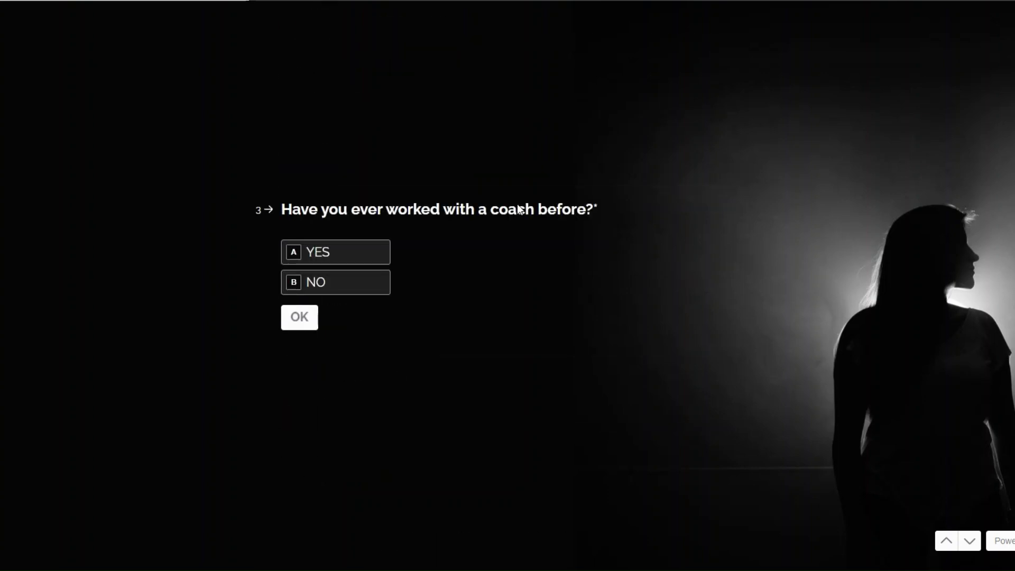
Answer YES to prior coaching, 5 weekly hours, One-on-One support and Live Calls
{"action": "left_click", "coordinate": [380, 250]}
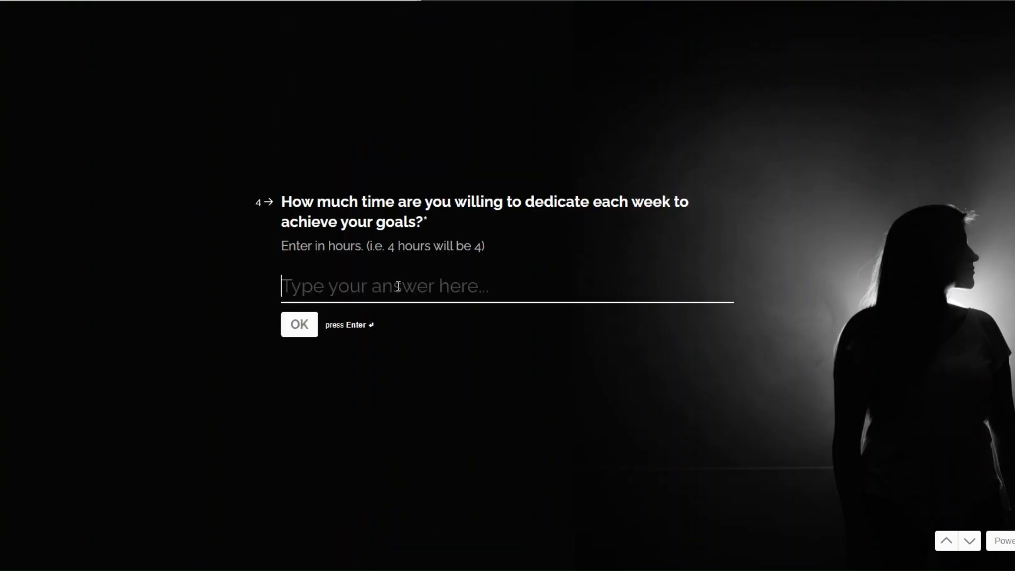
{"action": "type", "text": "5"}
{"action": "left_click", "coordinate": [303, 326]}
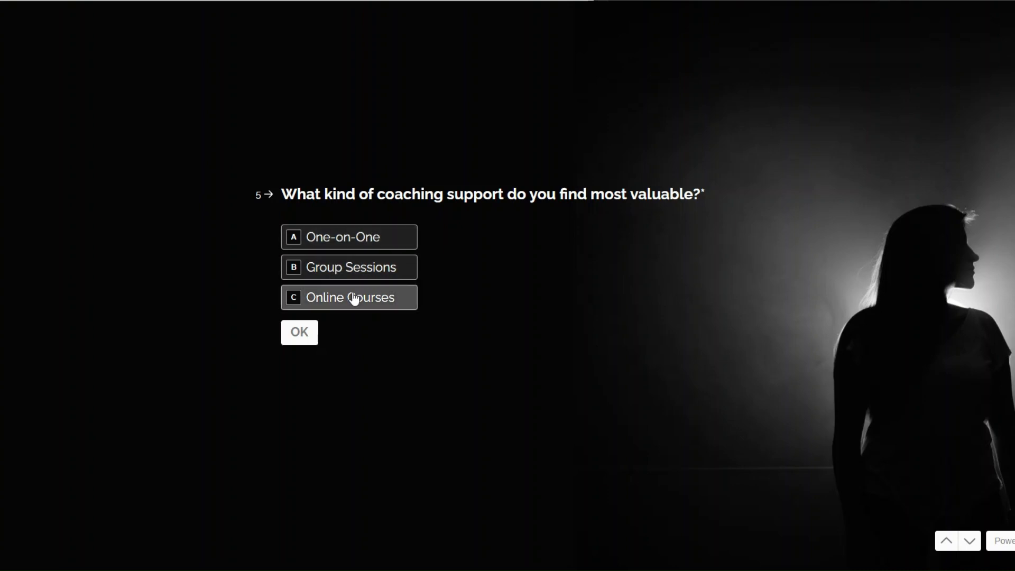
{"action": "left_click", "coordinate": [383, 243]}
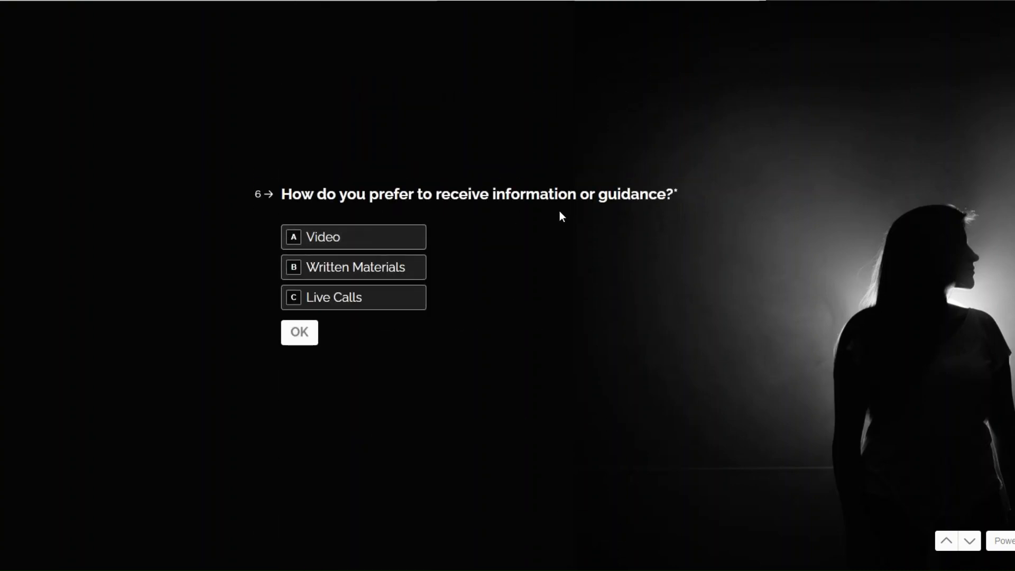
{"action": "left_click", "coordinate": [351, 297]}
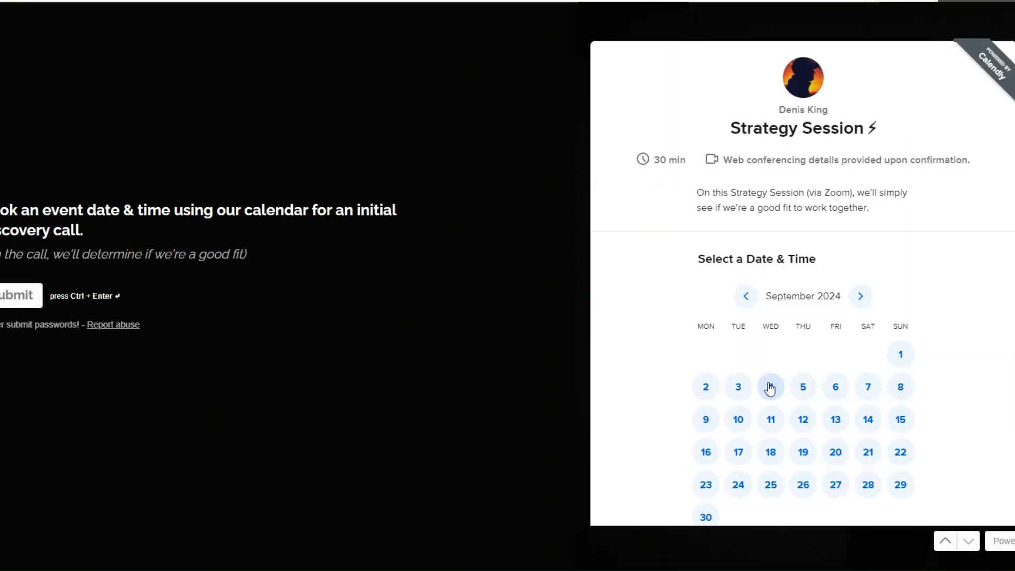
Book the Calendly discovery call for September 3 at 01:00
{"action": "left_click", "coordinate": [739, 386]}
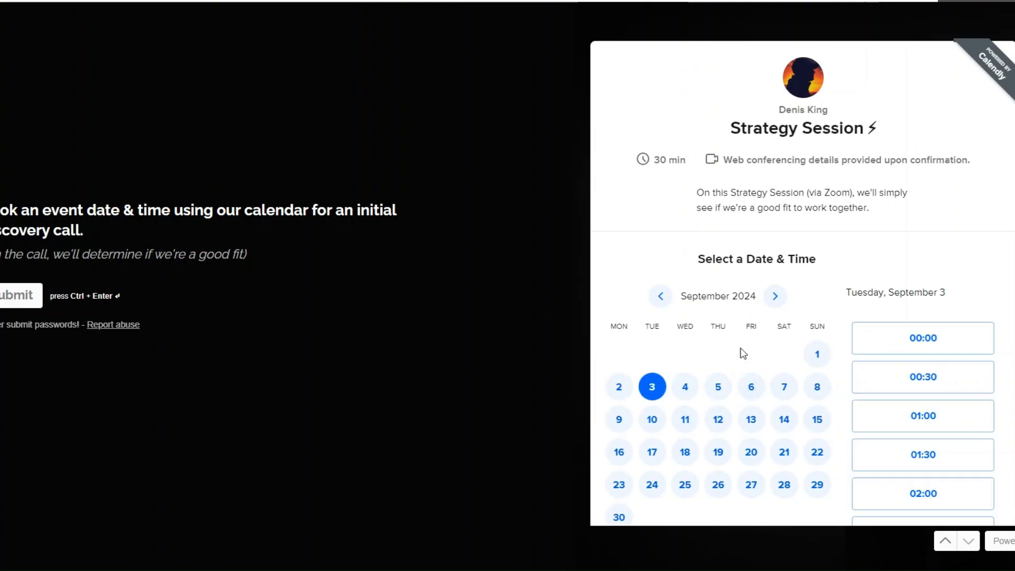
{"action": "left_click", "coordinate": [923, 416]}
{"action": "left_click", "coordinate": [954, 421]}
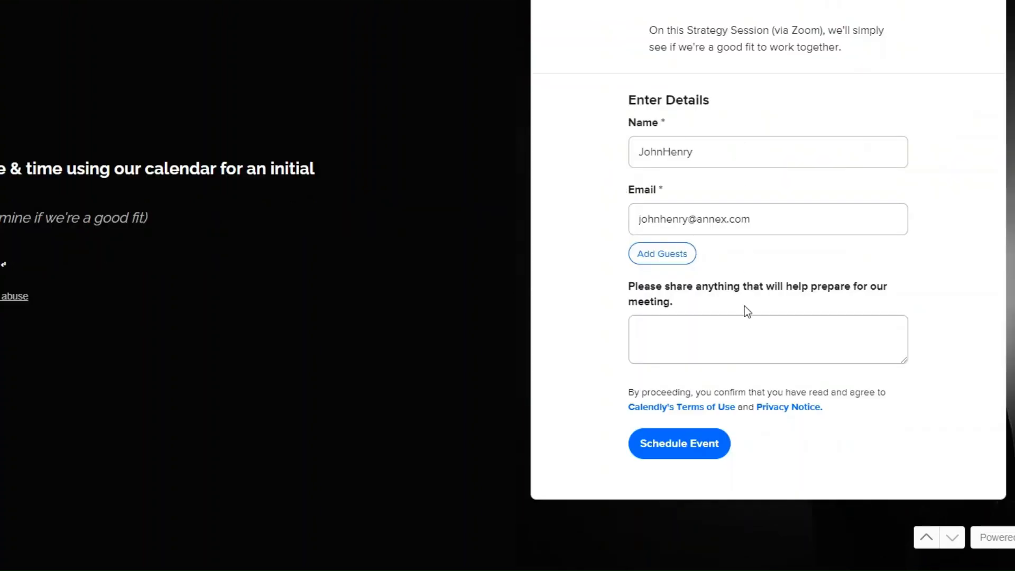
{"action": "left_click", "coordinate": [677, 447]}
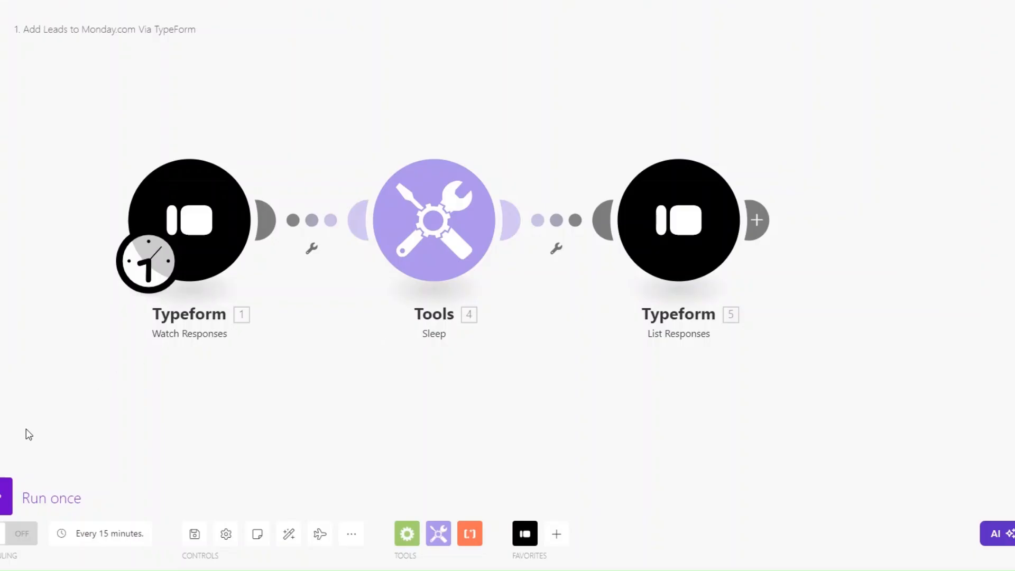
Run the scenario once and inspect the trigger's Mappable Answers, such as Coaching and One-on-One
{"action": "left_click", "coordinate": [6, 500]}
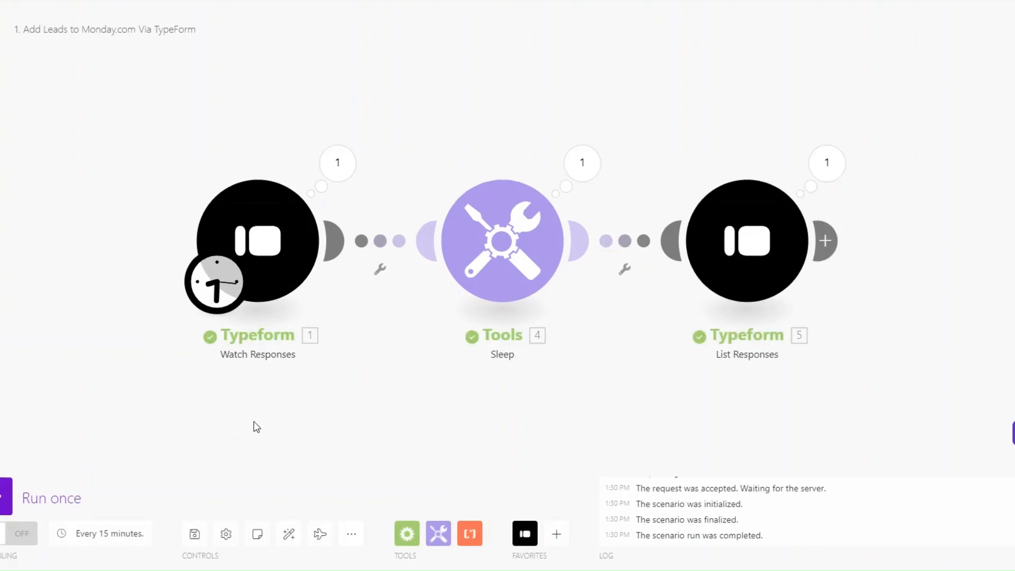
{"action": "left_click", "coordinate": [298, 162]}
{"action": "left_click", "coordinate": [391, 258]}
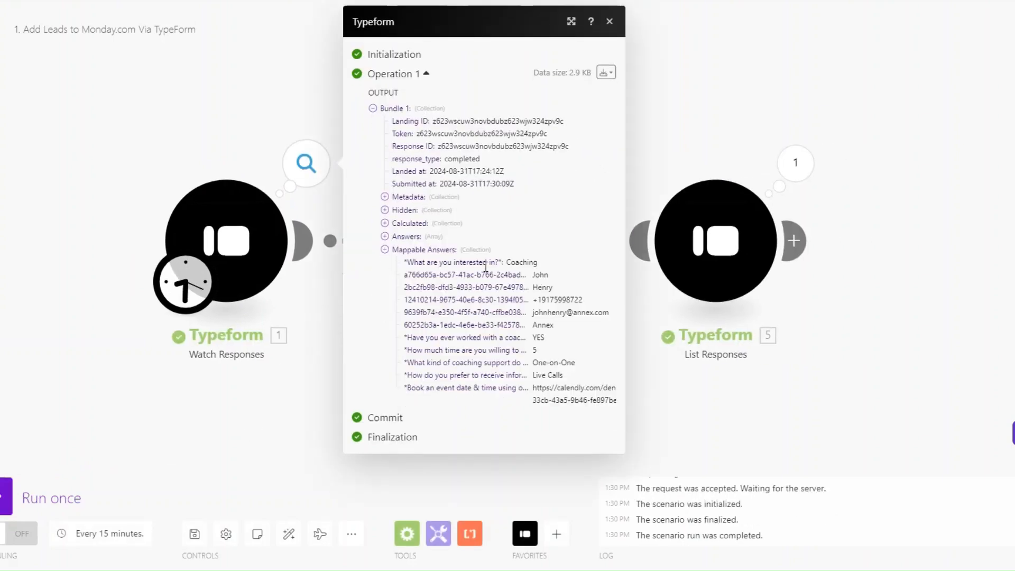
{"action": "left_click_drag", "start_coordinate": [503, 262], "coordinate": [551, 324]}
{"action": "left_click_drag", "start_coordinate": [532, 363], "coordinate": [540, 403]}
{"action": "left_click", "coordinate": [631, 407]}
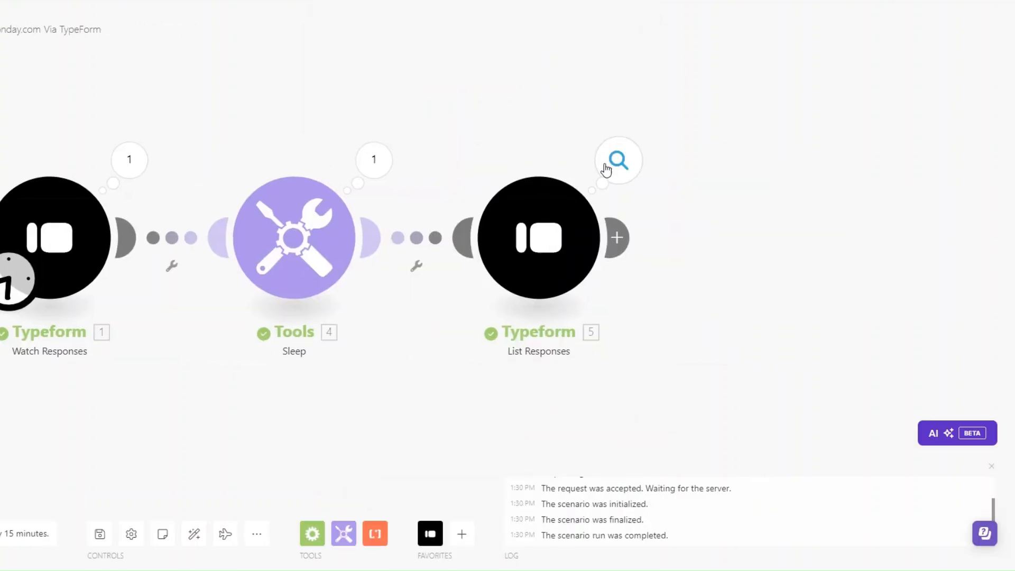
Inspect List Responses' Mappable Answers to read the Calendly booking URL and its ID
{"action": "left_click", "coordinate": [606, 170]}
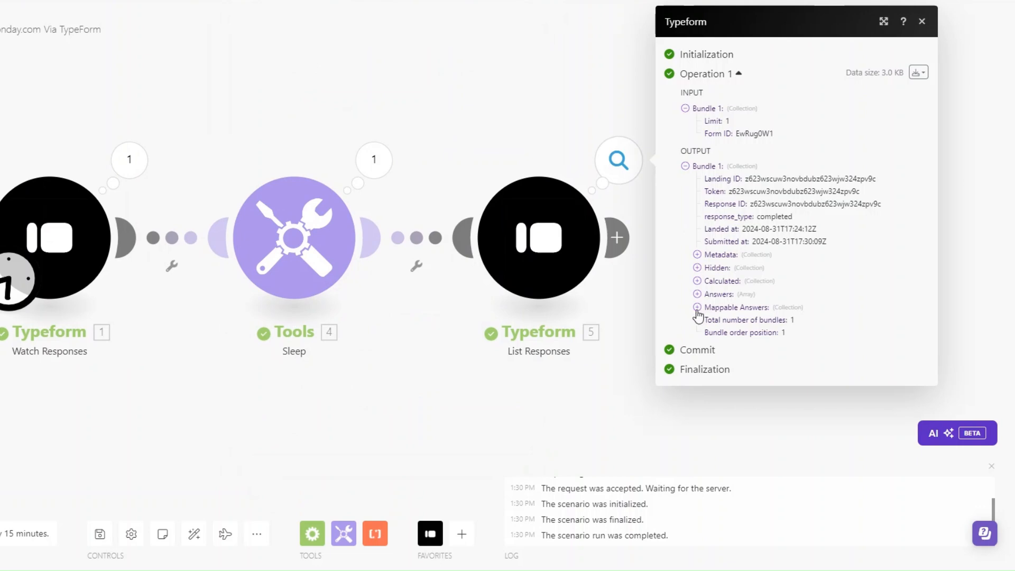
{"action": "left_click_drag", "start_coordinate": [836, 321], "coordinate": [841, 340]}
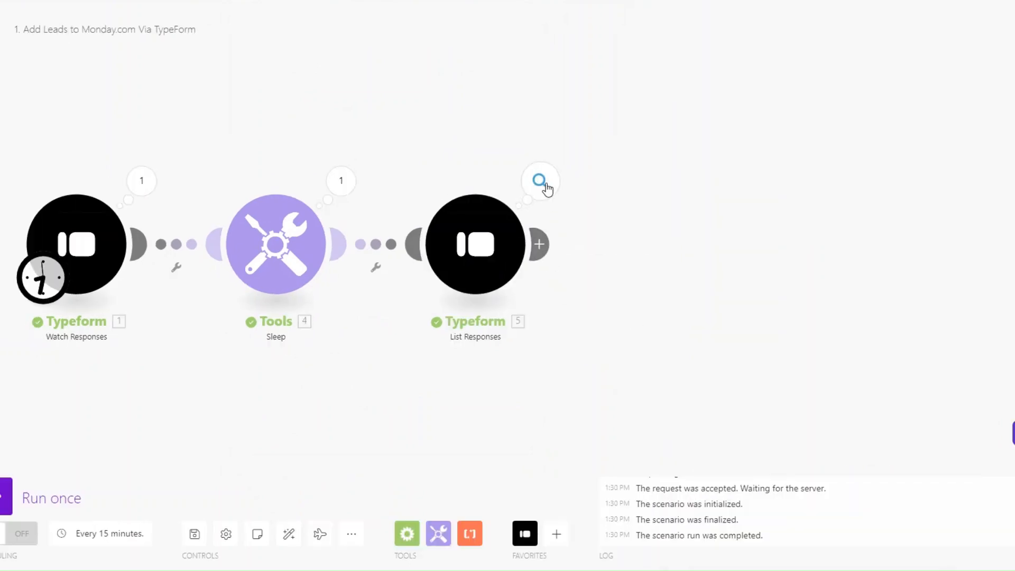
{"action": "left_click", "coordinate": [540, 182]}
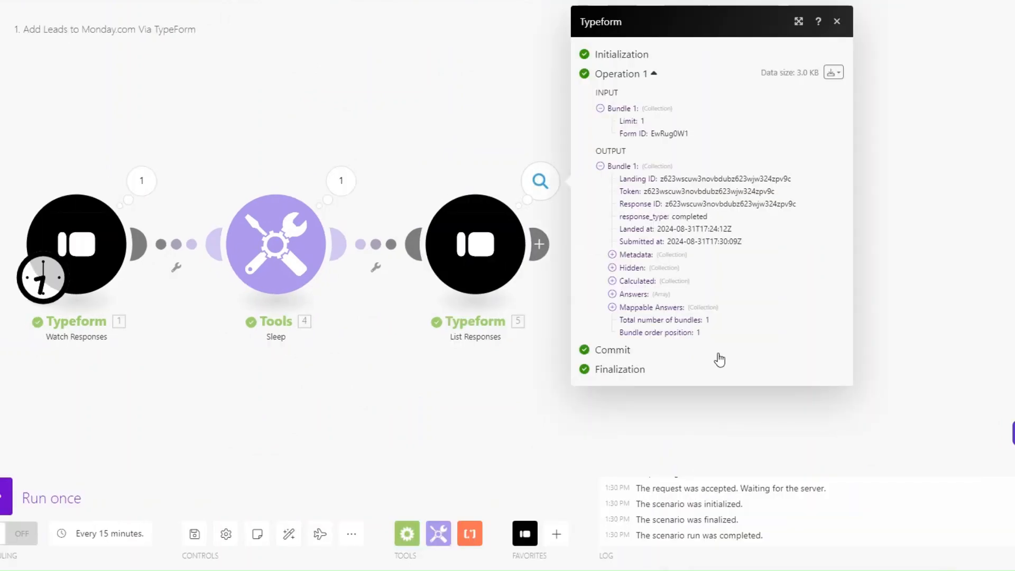
{"action": "left_click", "coordinate": [612, 307]}
{"action": "left_click_drag", "start_coordinate": [854, 399], "coordinate": [1011, 410]}
{"action": "left_click_drag", "start_coordinate": [921, 447], "coordinate": [925, 468]}
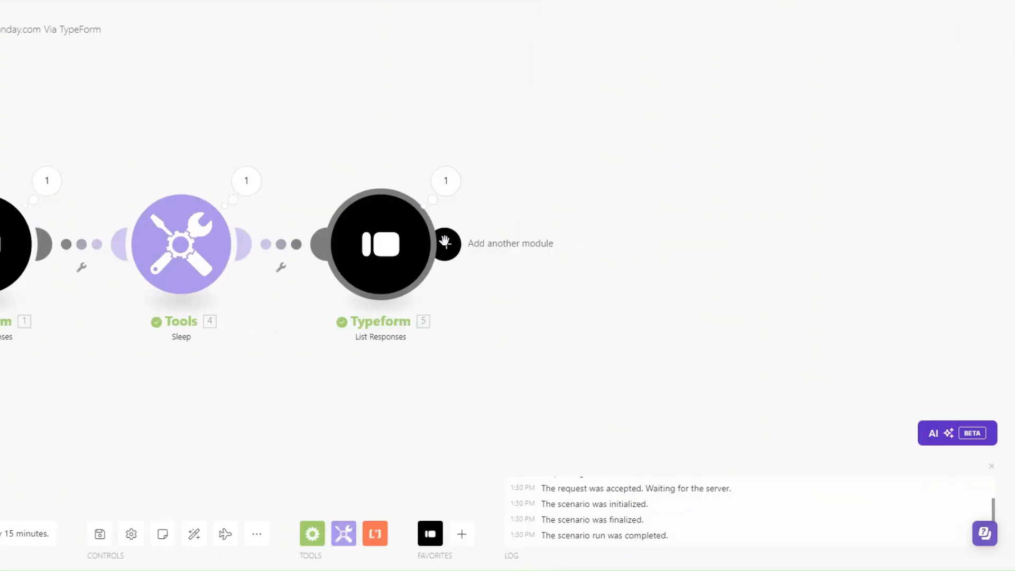
Add a Tools Set multiple variables step with a variable named eventId
{"action": "left_click", "coordinate": [539, 244]}
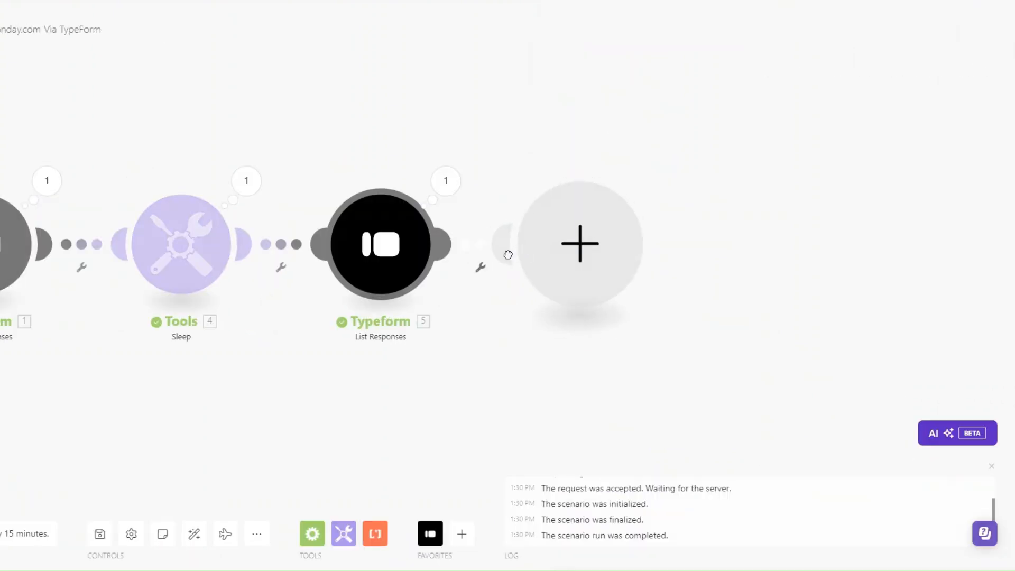
{"action": "scroll", "coordinate": [674, 360], "scroll_direction": "down", "scroll_amount": 3}
{"action": "left_click", "coordinate": [696, 345]}
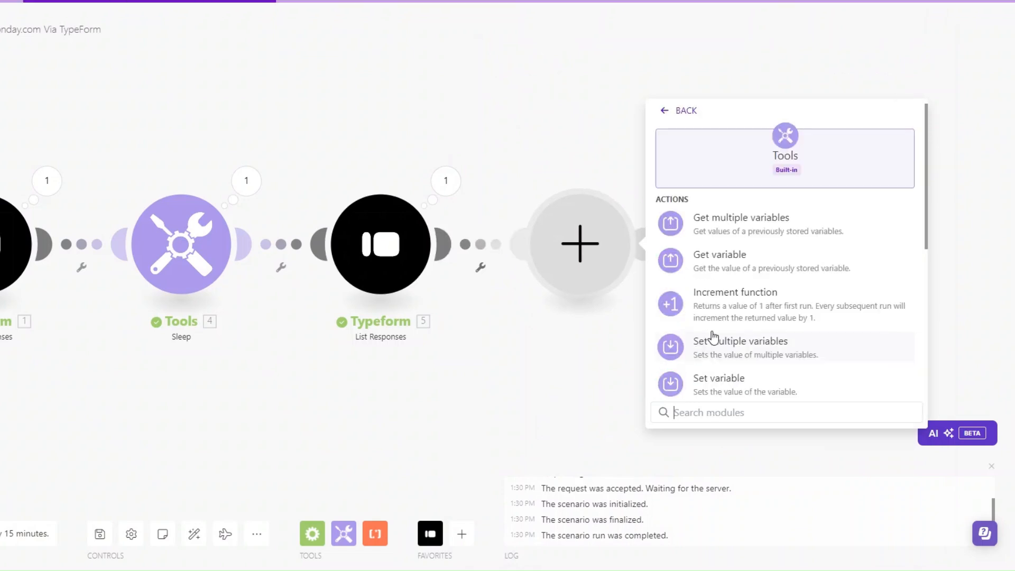
{"action": "left_click", "coordinate": [708, 347]}
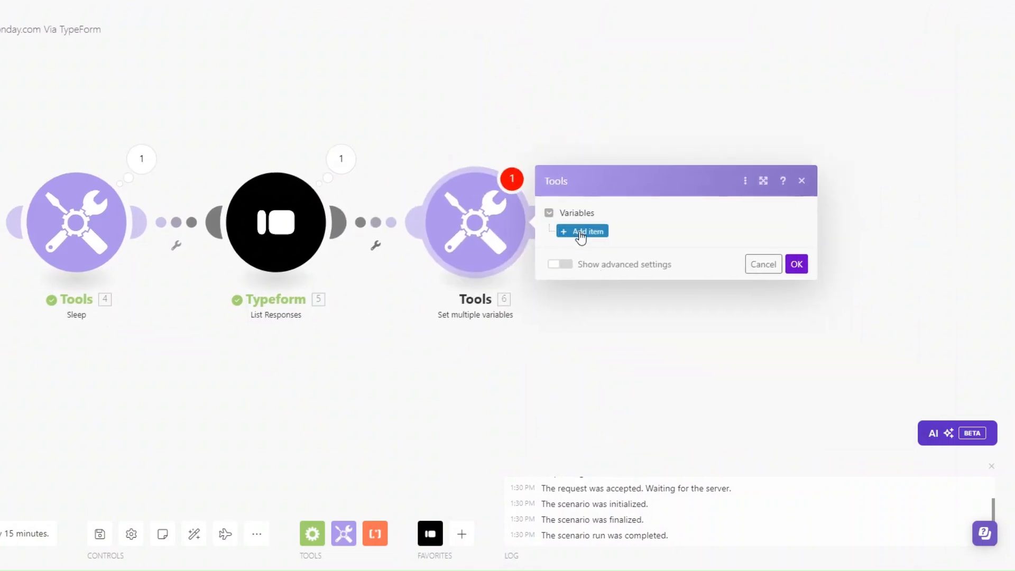
{"action": "left_click", "coordinate": [580, 229]}
{"action": "left_click", "coordinate": [619, 205]}
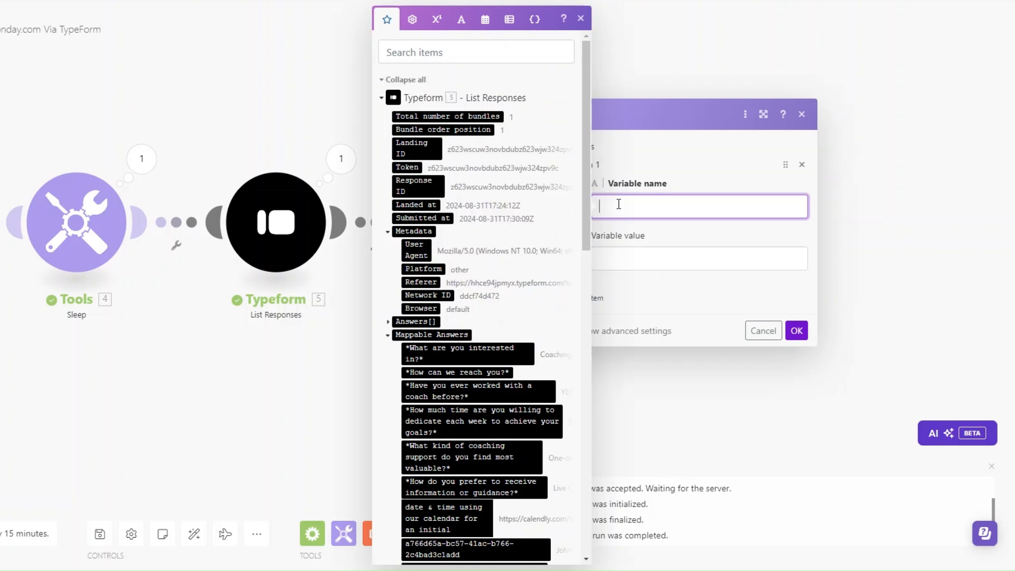
{"action": "type", "text": "eventId"}
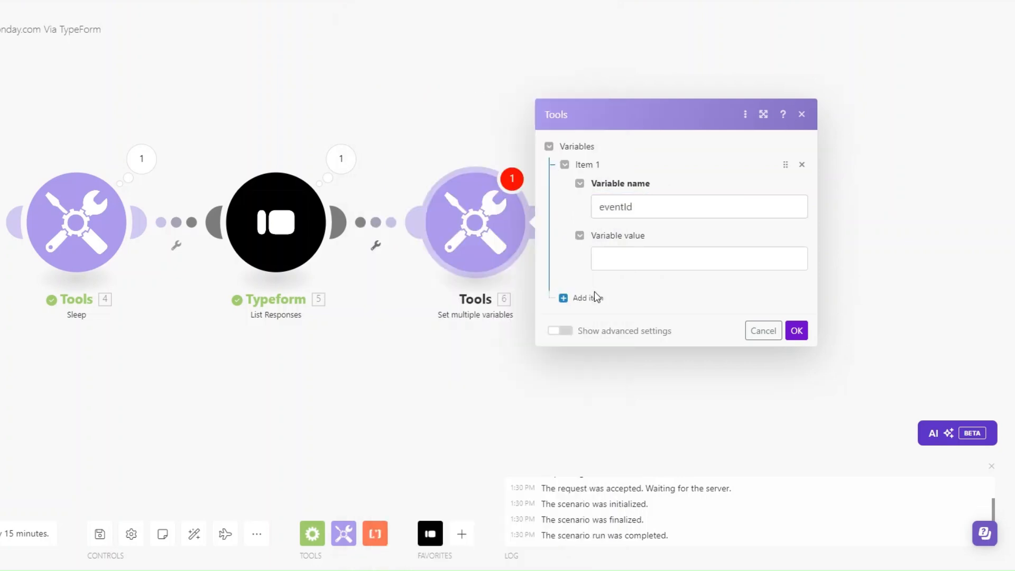
{"action": "left_click", "coordinate": [519, 242]}
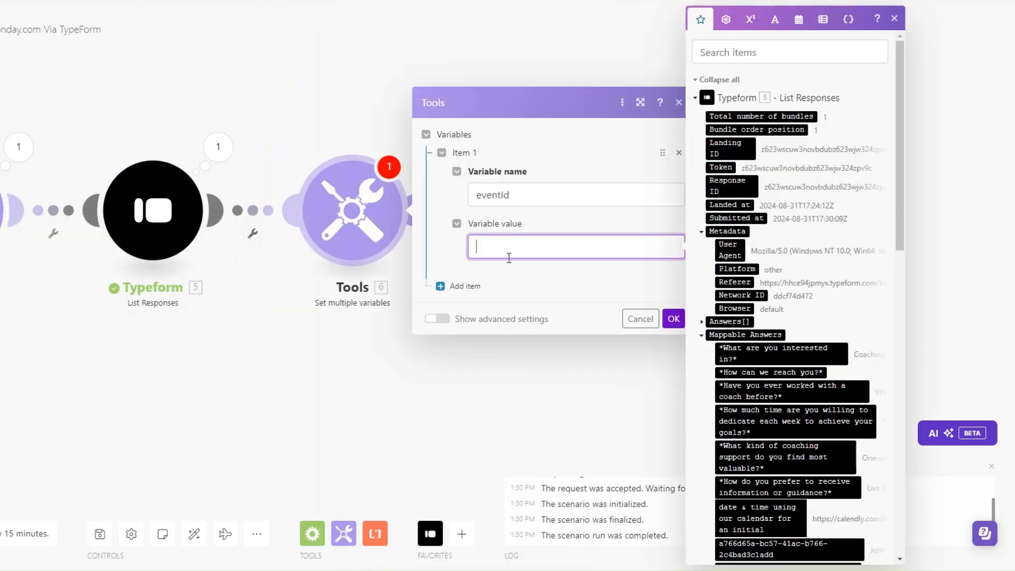
Set eventId's value to split the mapped booking link answer on '/'
{"action": "scroll", "coordinate": [829, 312], "scroll_direction": "down", "scroll_amount": 5}
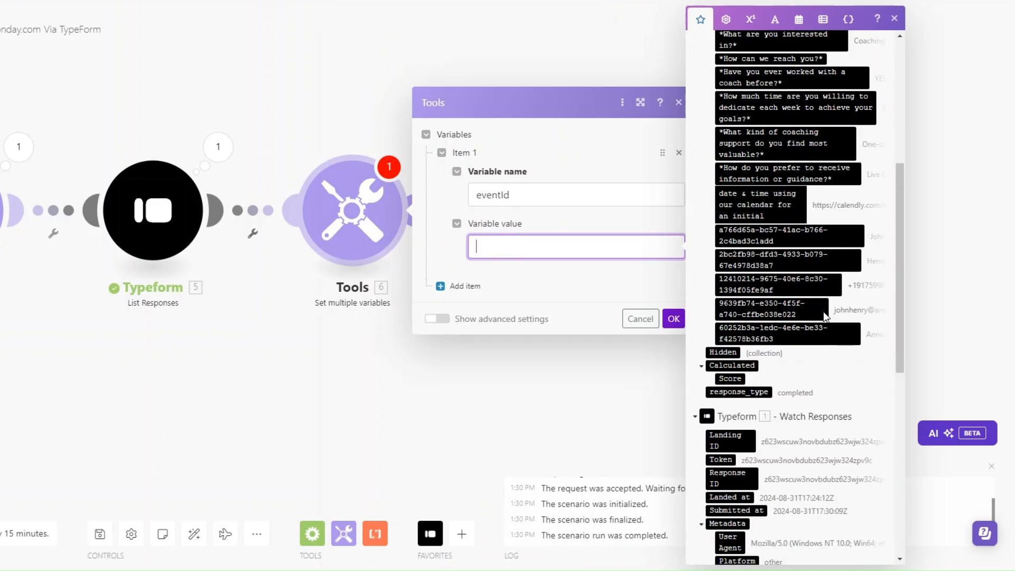
{"action": "left_click", "coordinate": [535, 245]}
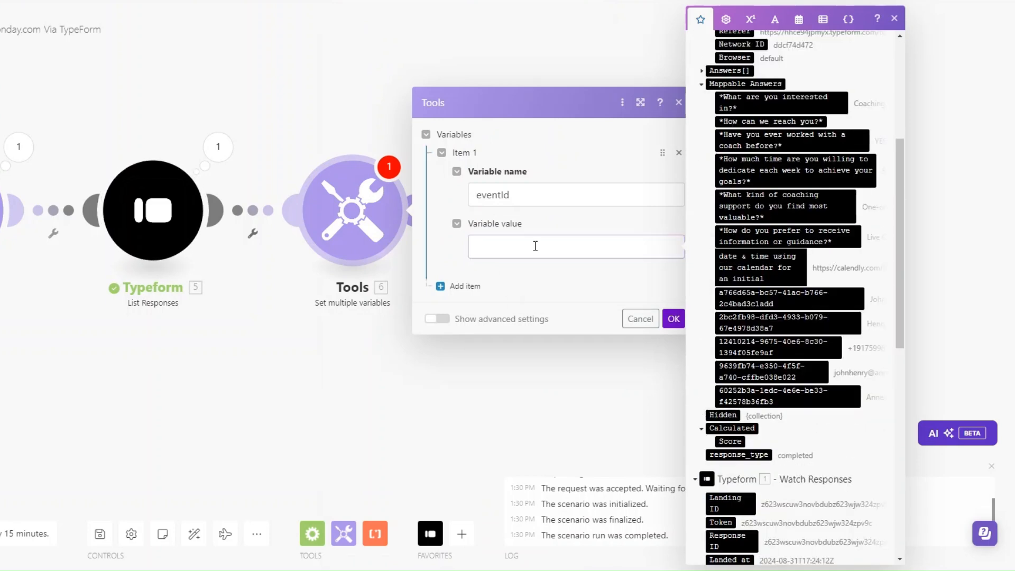
{"action": "left_click", "coordinate": [775, 19]}
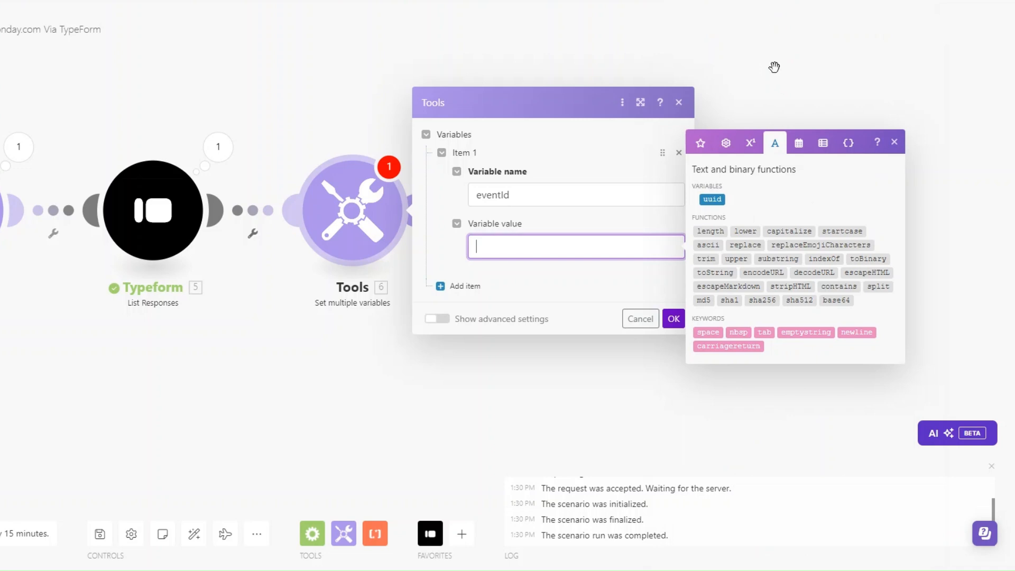
{"action": "left_click", "coordinate": [878, 286]}
{"action": "mouse_move", "coordinate": [515, 246]}
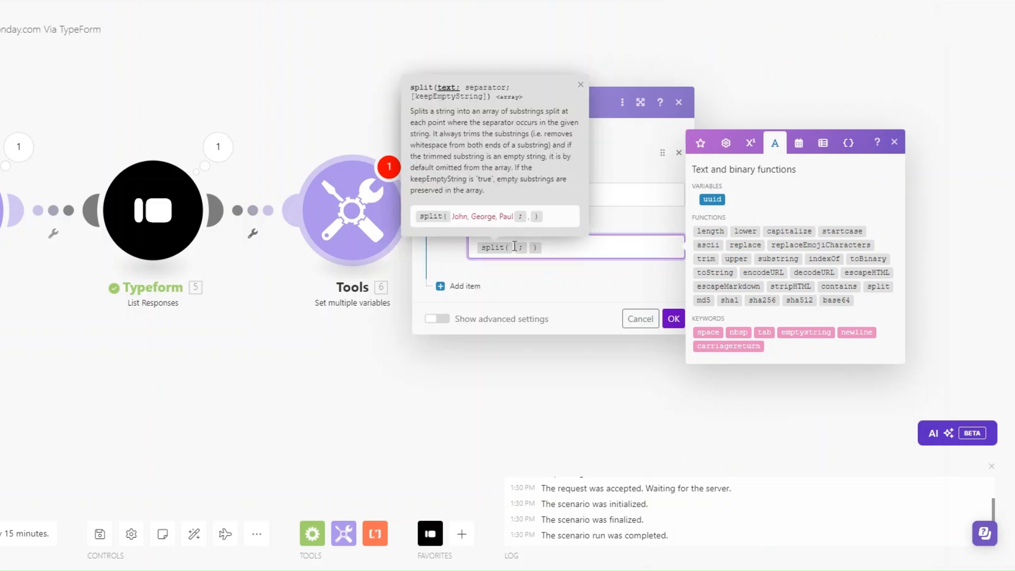
{"action": "left_click", "coordinate": [700, 143]}
{"action": "scroll", "coordinate": [765, 268], "scroll_direction": "down", "scroll_amount": 5}
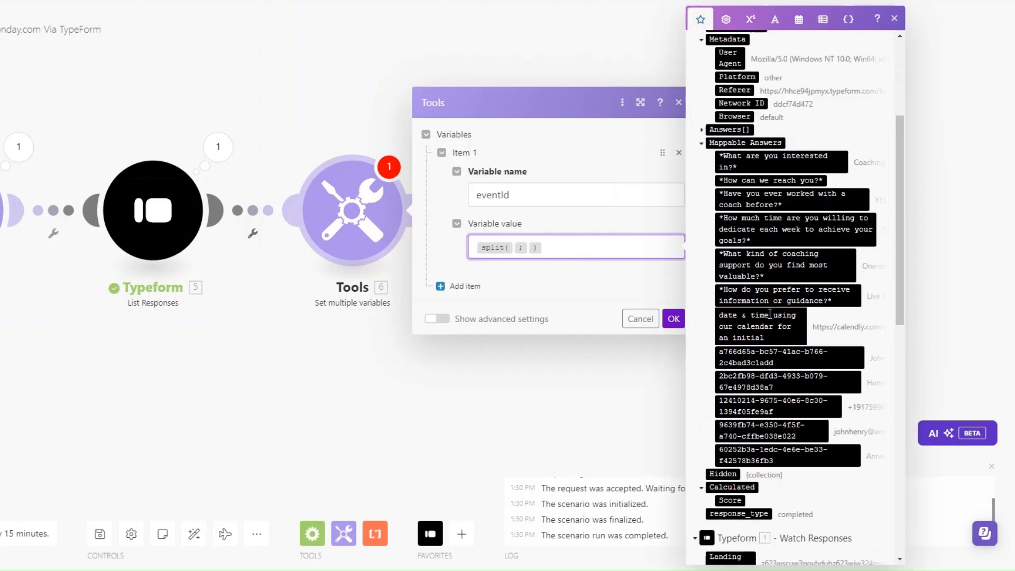
{"action": "left_click", "coordinate": [766, 268]}
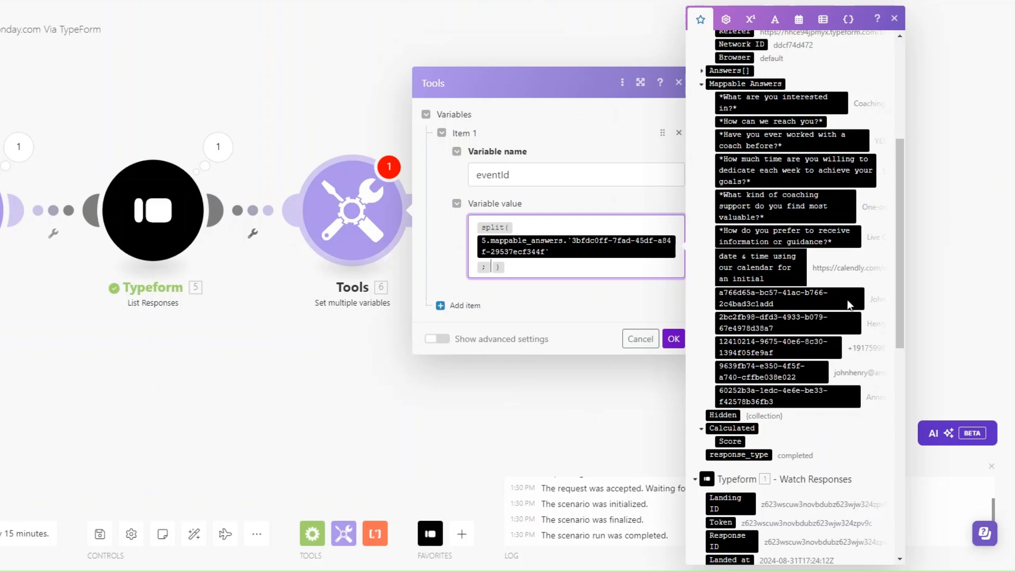
{"action": "left_click", "coordinate": [575, 259]}
{"action": "type", "text": "/"}
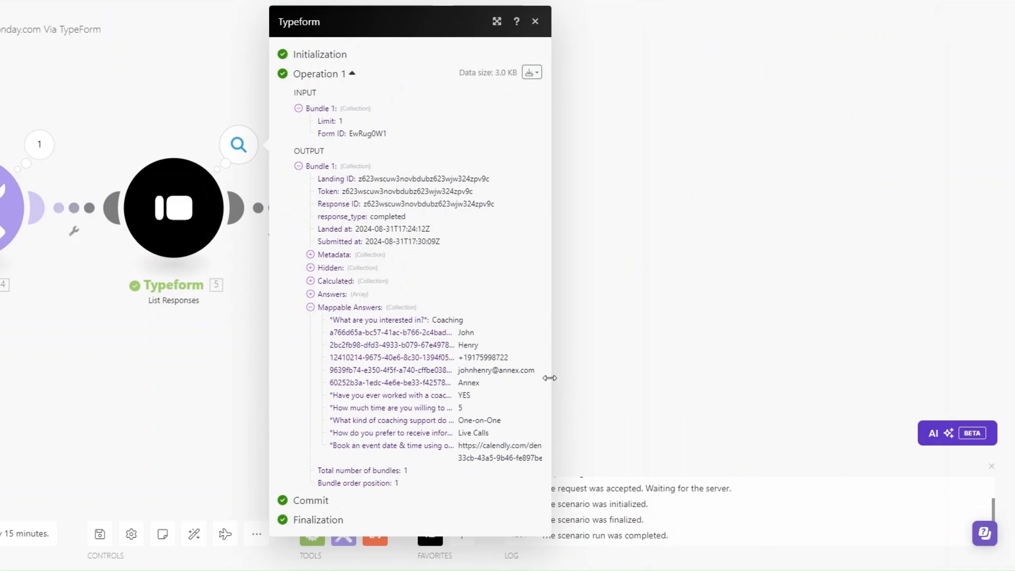
{"action": "left_click_drag", "start_coordinate": [550, 378], "coordinate": [762, 389]}
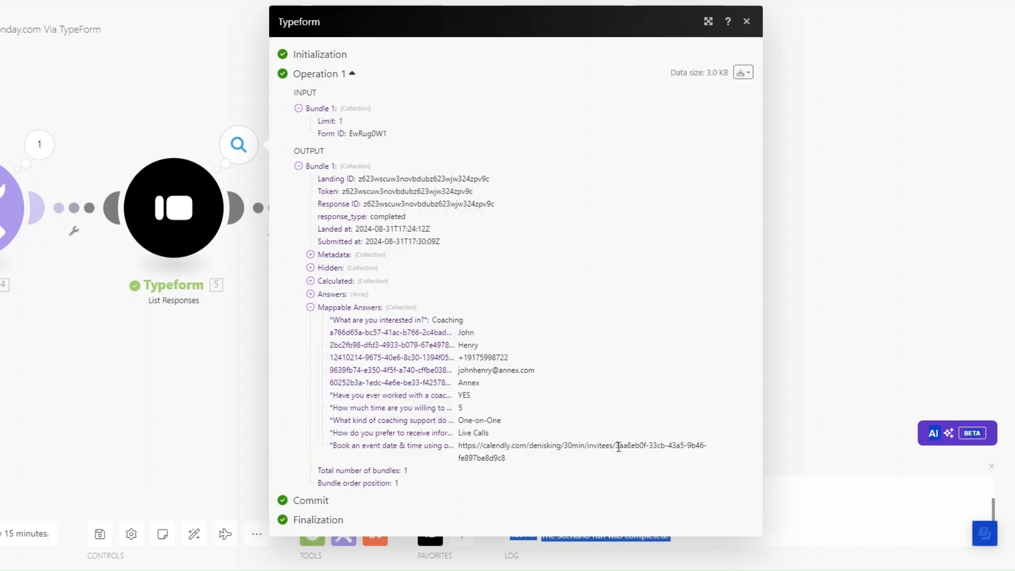
{"action": "left_click_drag", "start_coordinate": [617, 447], "coordinate": [620, 462]}
{"action": "left_click_drag", "start_coordinate": [763, 423], "coordinate": [706, 418]}
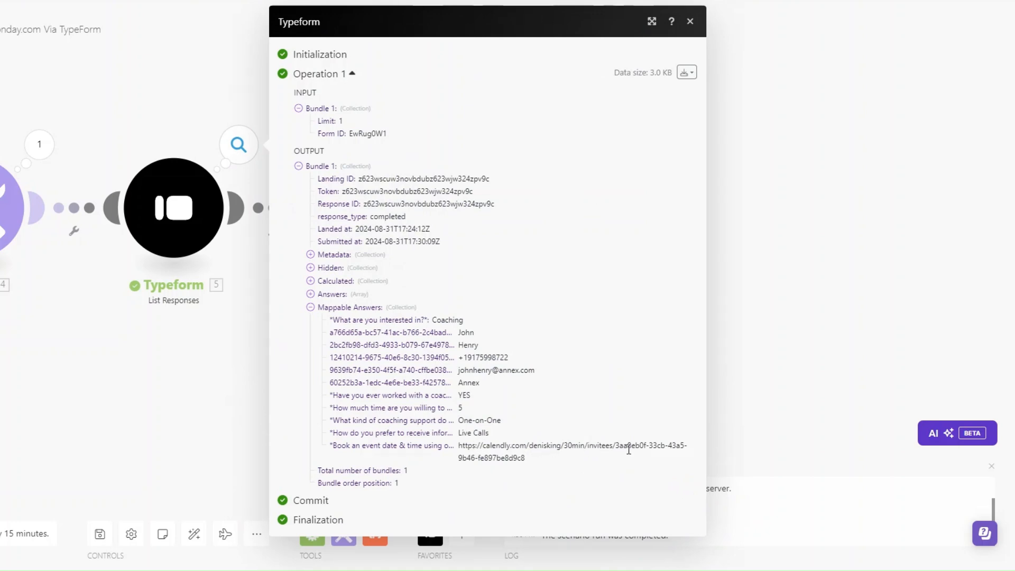
{"action": "left_click_drag", "start_coordinate": [616, 446], "coordinate": [624, 464]}
{"action": "left_click", "coordinate": [721, 420]}
Wrap the split formula in get with index 6 and save the variable
{"action": "left_click", "coordinate": [372, 207]}
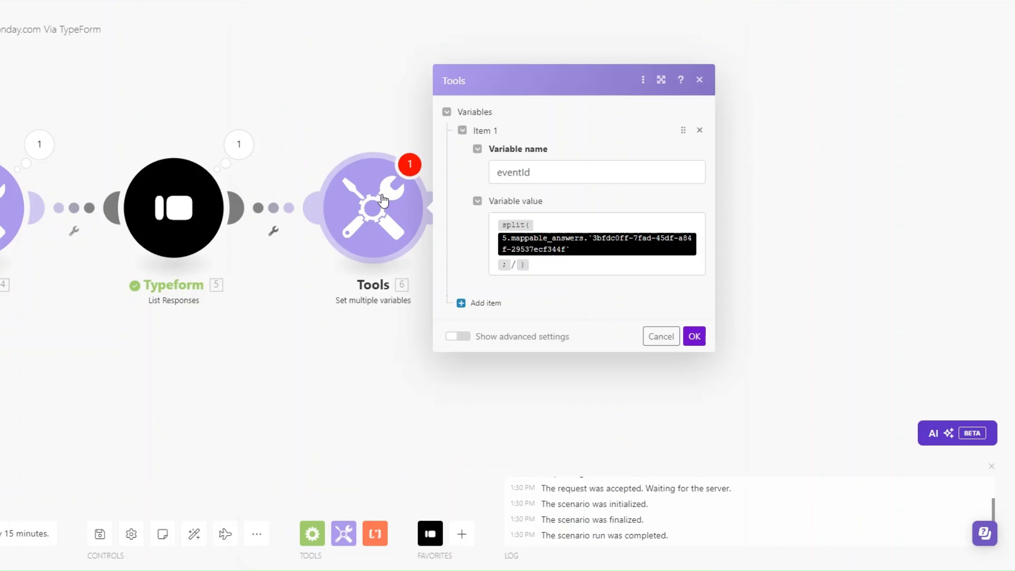
{"action": "left_click_drag", "start_coordinate": [538, 267], "coordinate": [477, 208]}
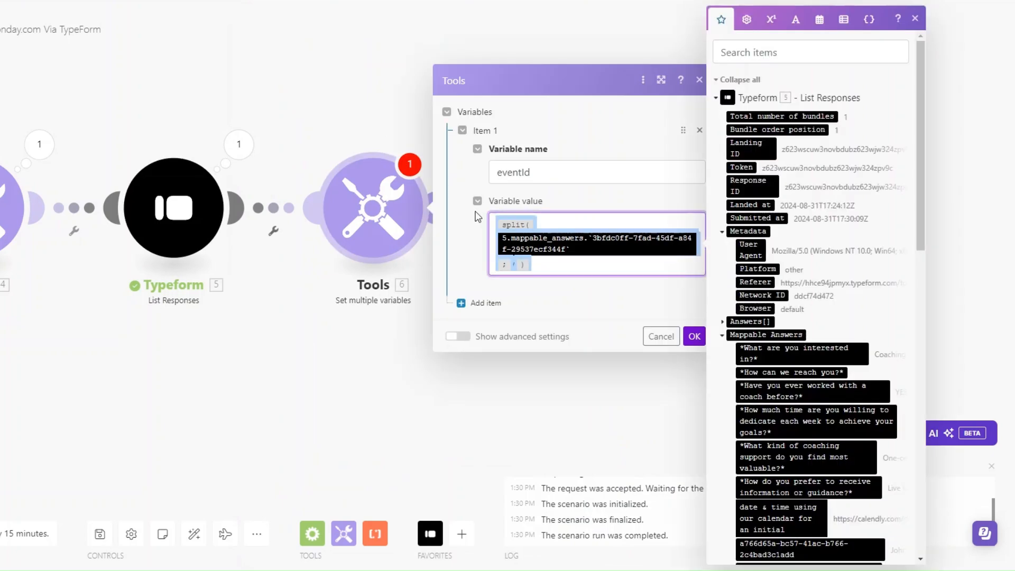
{"action": "key", "text": "BackSpace"}
{"action": "left_click", "coordinate": [747, 19]}
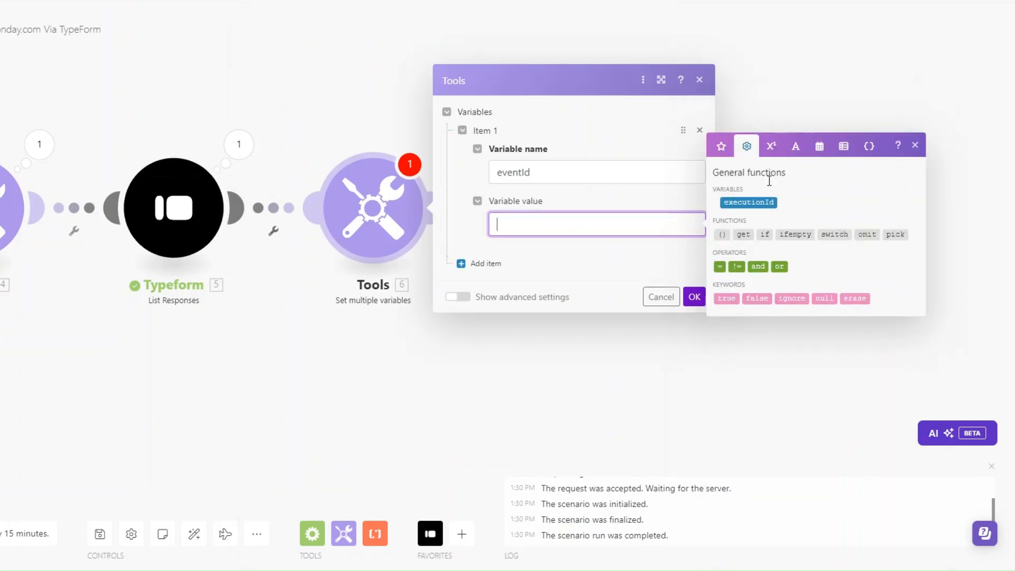
{"action": "left_click", "coordinate": [743, 235]}
{"action": "mouse_move", "coordinate": [525, 225]}
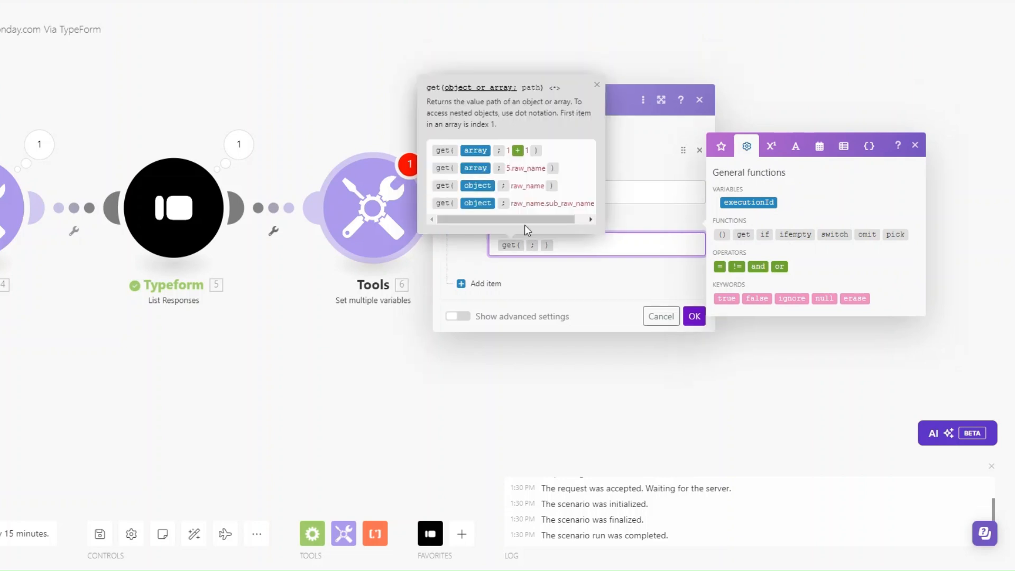
{"action": "type", "text": "split(5.mappable_answers.`3bfdc0ff-7fad-45df-a84f-29537ecf344f`; /)"}
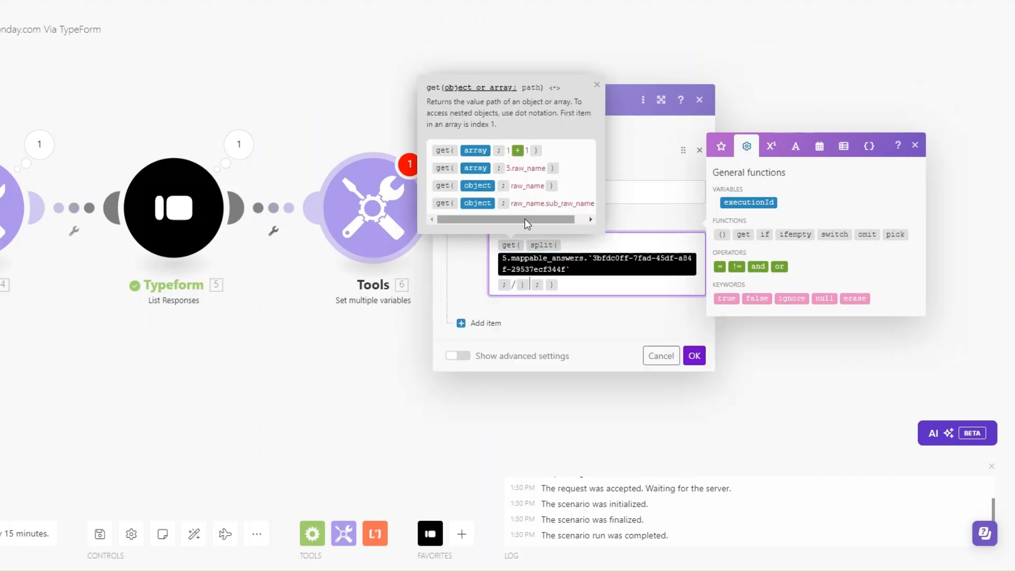
{"action": "left_click", "coordinate": [549, 299]}
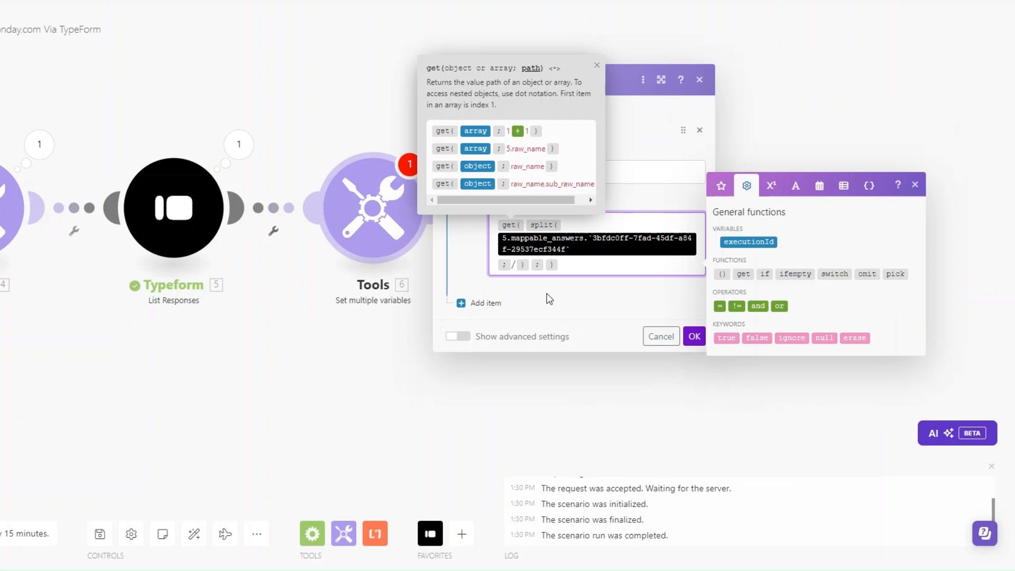
{"action": "type", "text": "6"}
{"action": "left_click", "coordinate": [694, 336]}
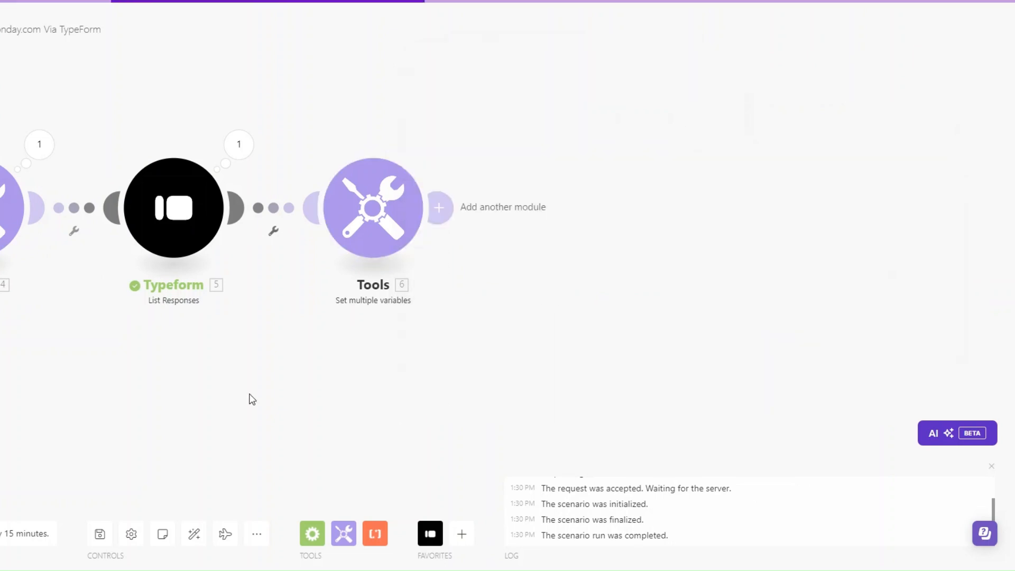
Set the Typeform trigger to start from the most recent form response
{"action": "right_click", "coordinate": [38, 220]}
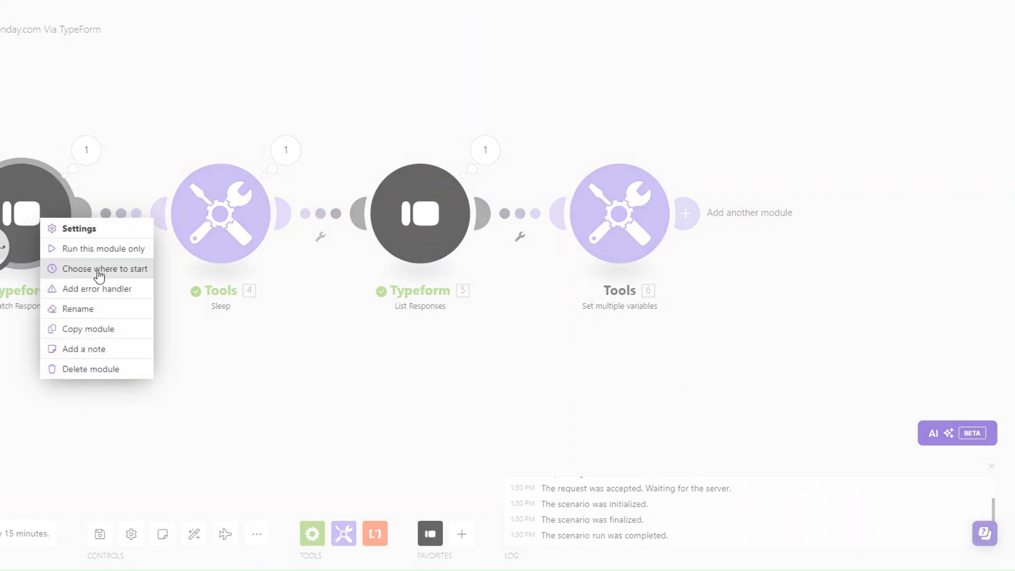
{"action": "left_click", "coordinate": [98, 270]}
{"action": "left_click", "coordinate": [147, 243]}
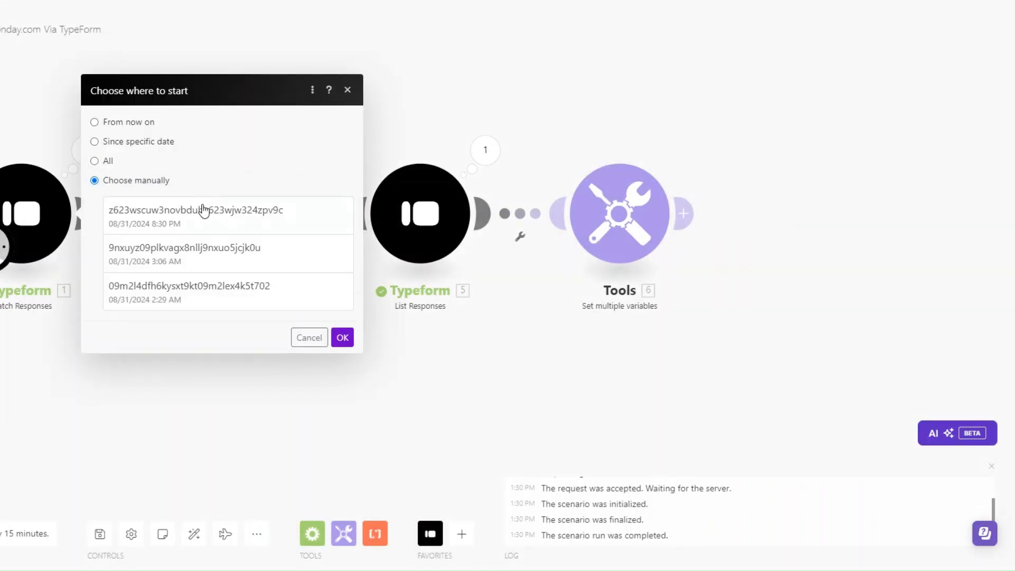
{"action": "left_click", "coordinate": [204, 210]}
{"action": "left_click", "coordinate": [342, 338]}
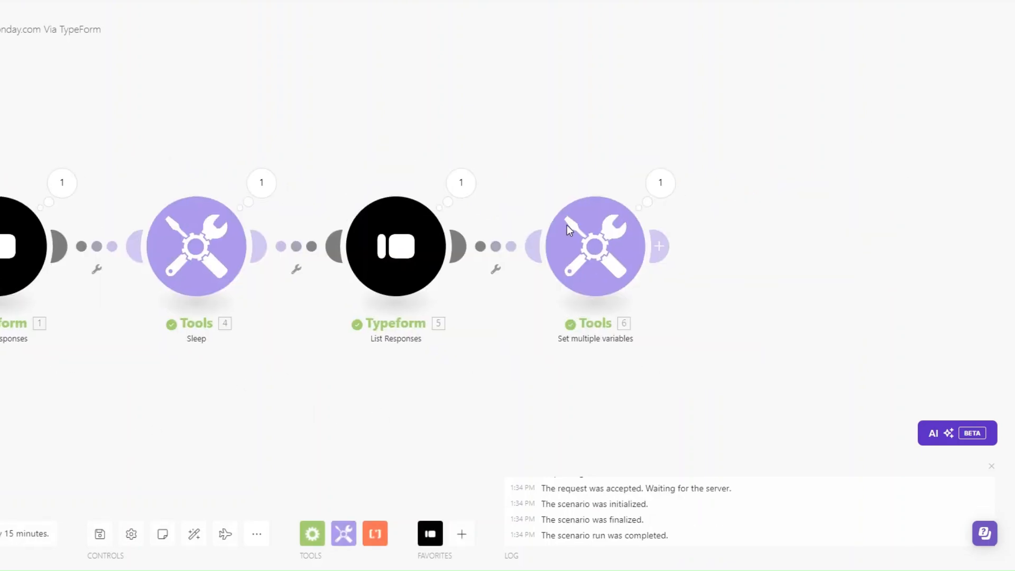
Check the extracted eventId value and add a Calendly Get an Event step
{"action": "left_click", "coordinate": [660, 184]}
{"action": "left_click_drag", "start_coordinate": [770, 243], "coordinate": [941, 243]}
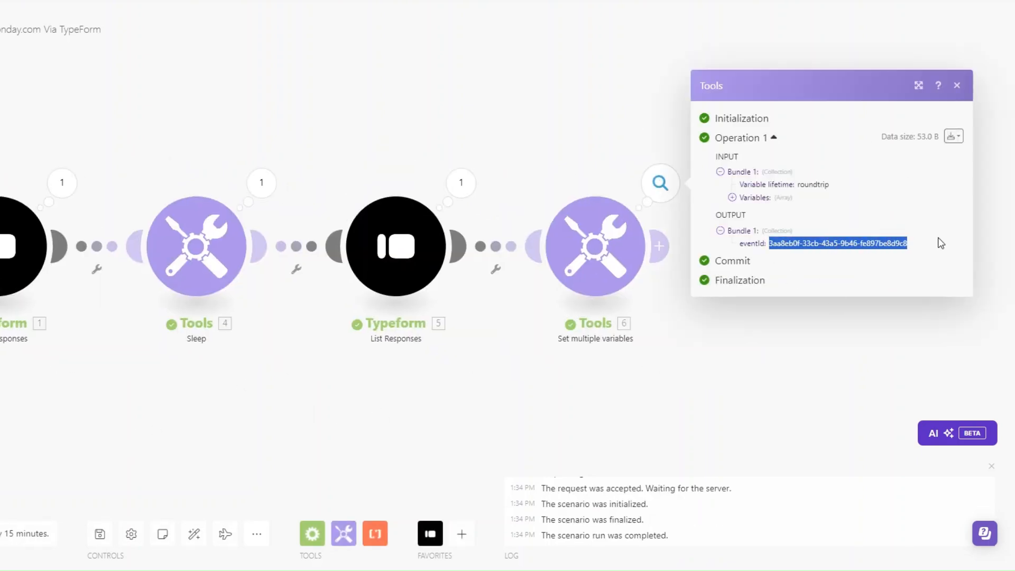
{"action": "left_click_drag", "start_coordinate": [425, 373], "coordinate": [358, 373]}
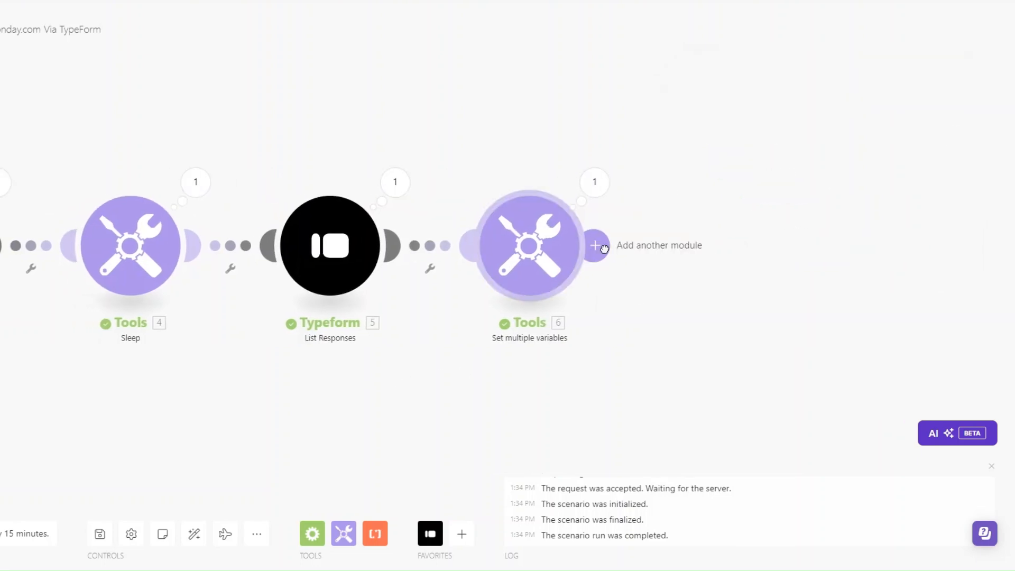
{"action": "left_click", "coordinate": [603, 247]}
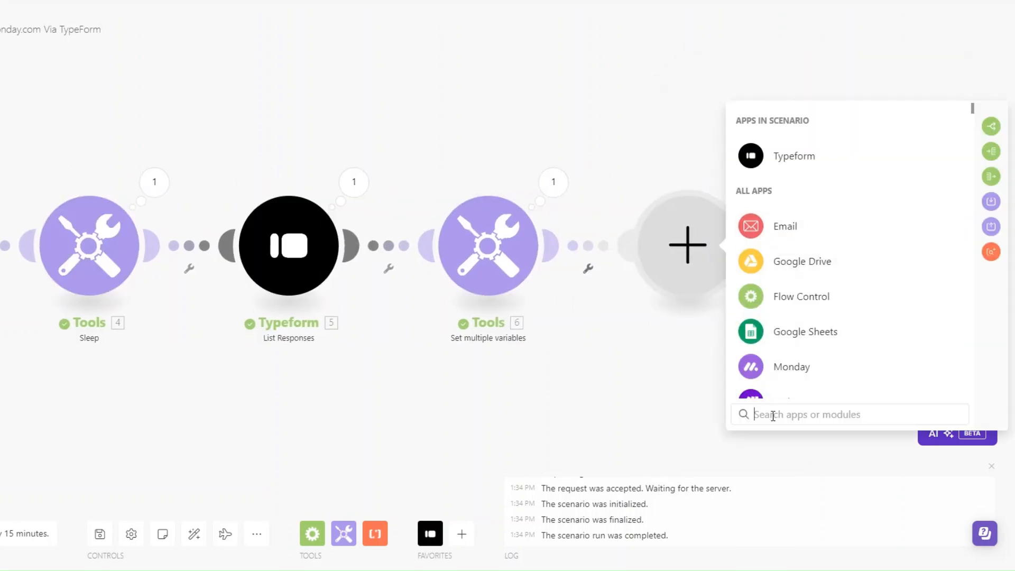
{"action": "type", "text": "calend"}
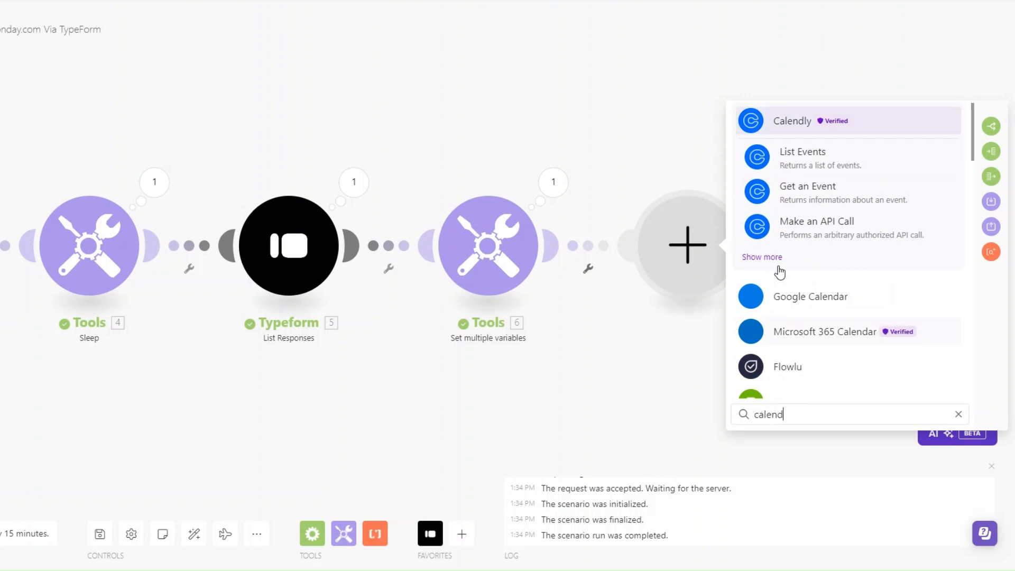
{"action": "left_click", "coordinate": [795, 123]}
{"action": "left_click", "coordinate": [804, 334]}
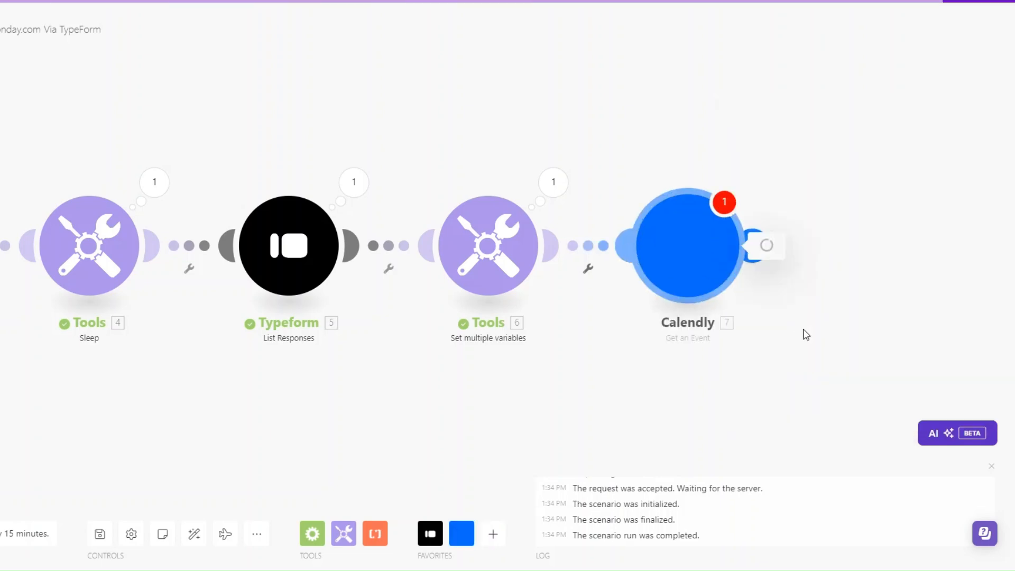
Set the Event field to the scheduled_events URL plus mapped eventId and save
{"action": "left_click", "coordinate": [673, 280]}
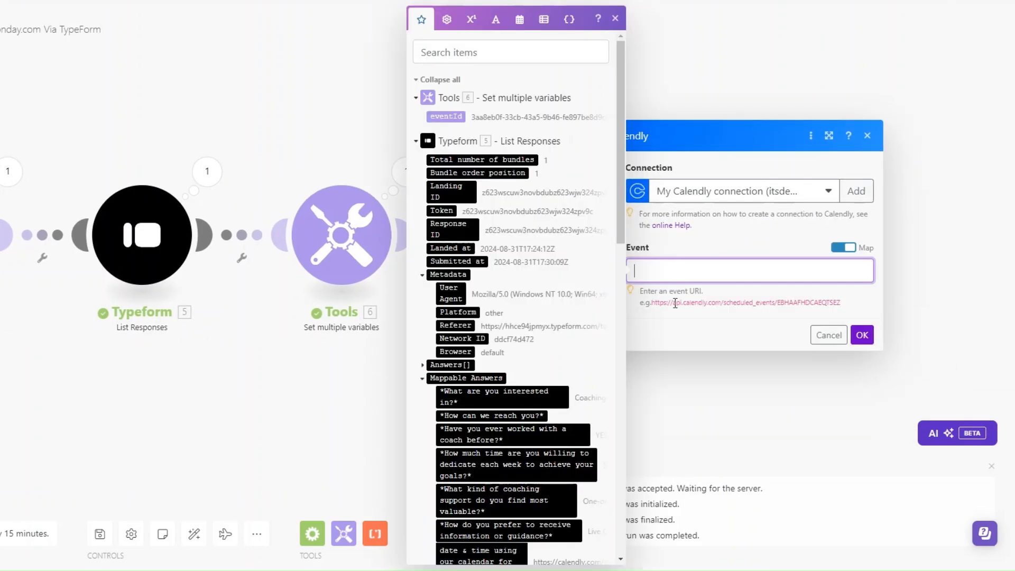
{"action": "left_click_drag", "start_coordinate": [651, 302], "coordinate": [776, 328]}
{"action": "key", "text": "ctrl+c"}
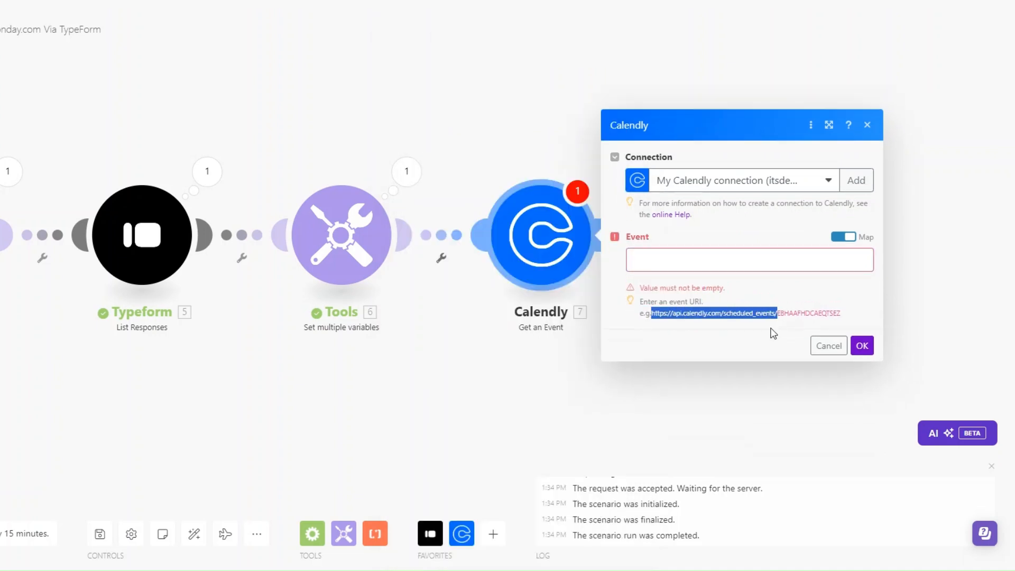
{"action": "left_click", "coordinate": [710, 255]}
{"action": "key", "text": "ctrl+v"}
{"action": "left_click", "coordinate": [445, 116]}
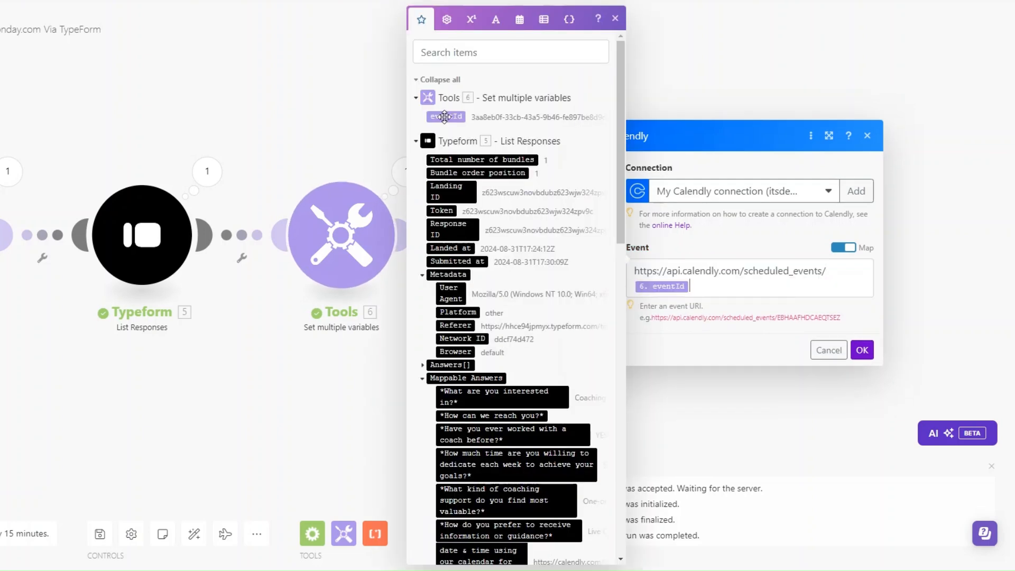
{"action": "left_click", "coordinate": [868, 356]}
{"action": "left_click", "coordinate": [861, 351]}
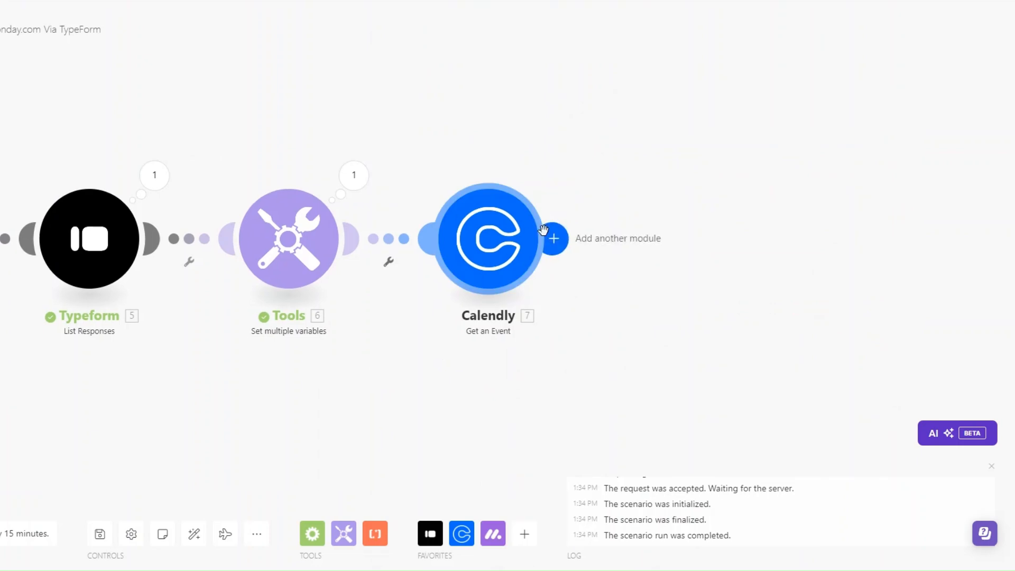
{"action": "left_click", "coordinate": [552, 239]}
Add Monday 'Create an Item' after Calendly, mapping answers a766d65a and 2bc2fb98 into Item Name
{"action": "left_click", "coordinate": [787, 220]}
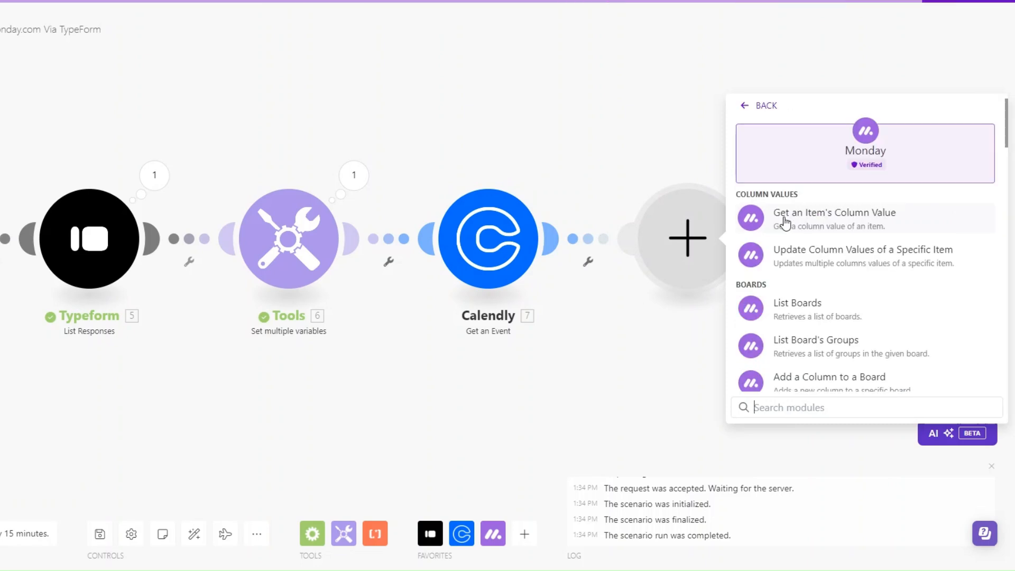
{"action": "type", "text": "cre"}
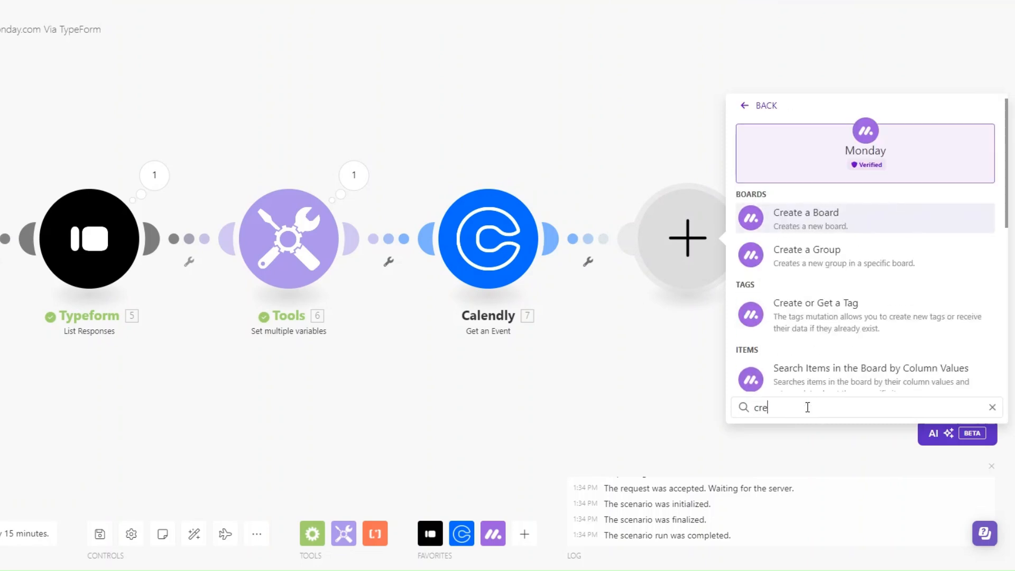
{"action": "type", "text": "at"}
{"action": "left_click", "coordinate": [804, 370]}
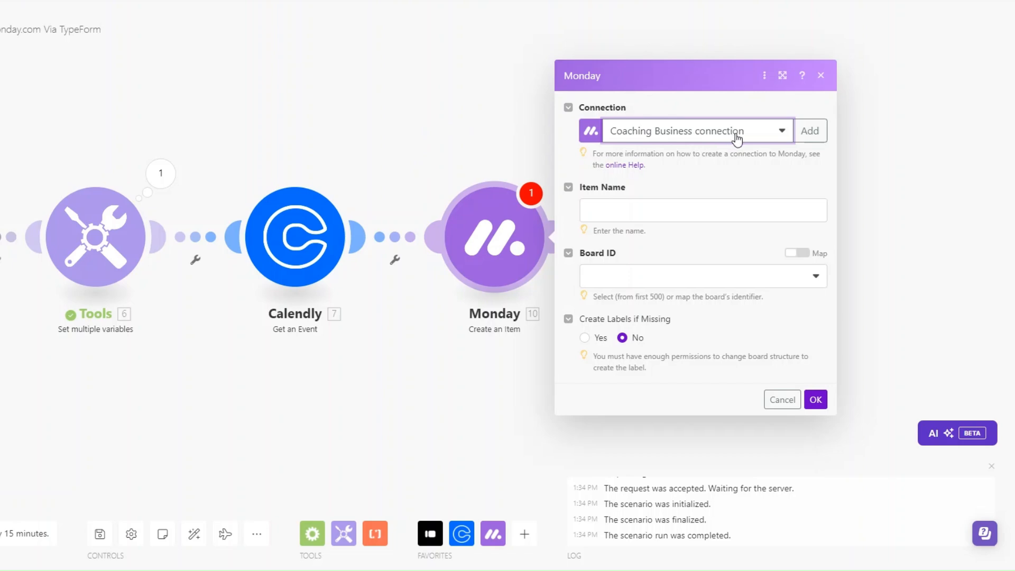
{"action": "left_click", "coordinate": [638, 212]}
{"action": "scroll", "coordinate": [474, 294], "scroll_direction": "down", "scroll_amount": 10}
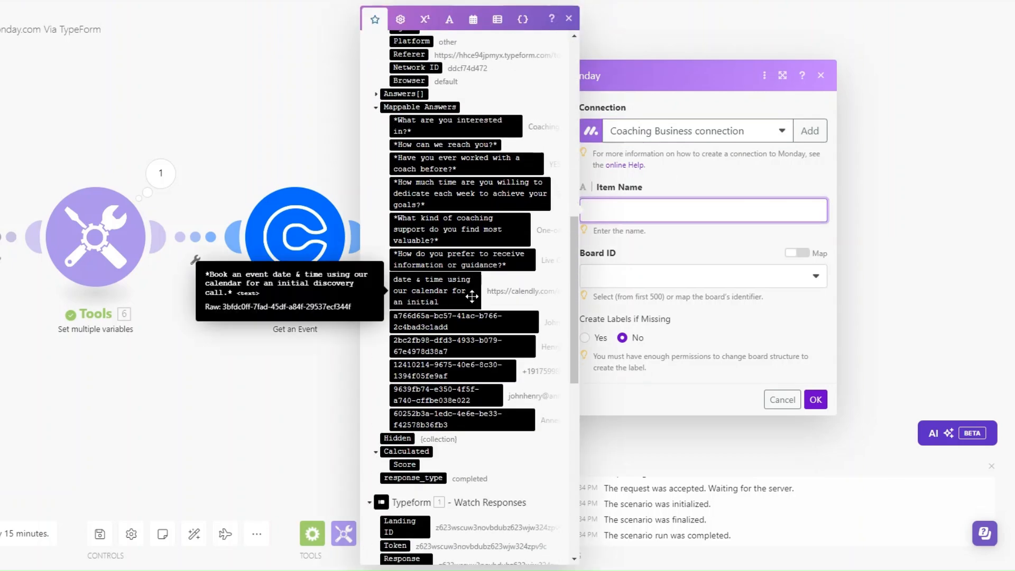
{"action": "left_click", "coordinate": [490, 323]}
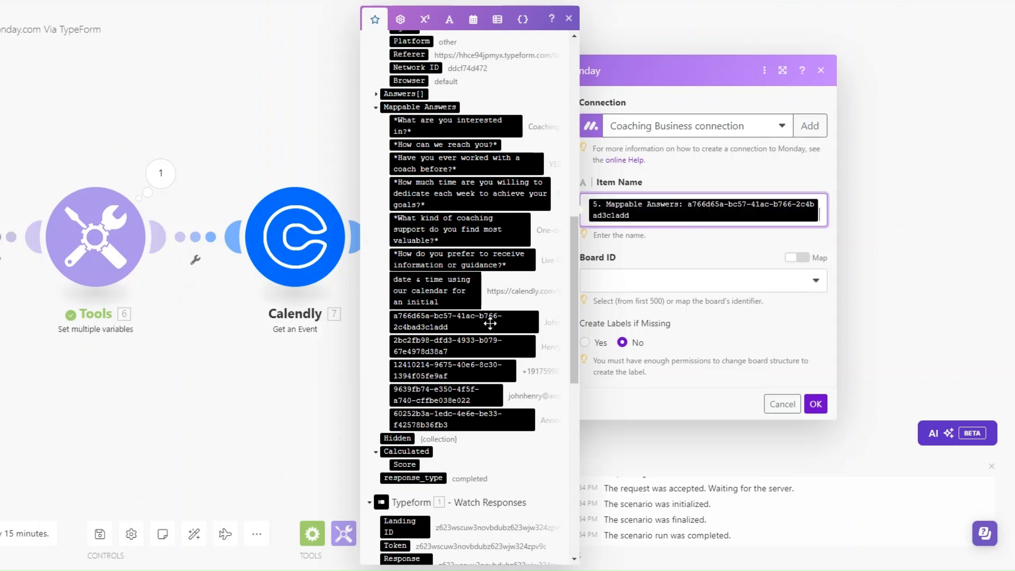
{"action": "left_click", "coordinate": [488, 346]}
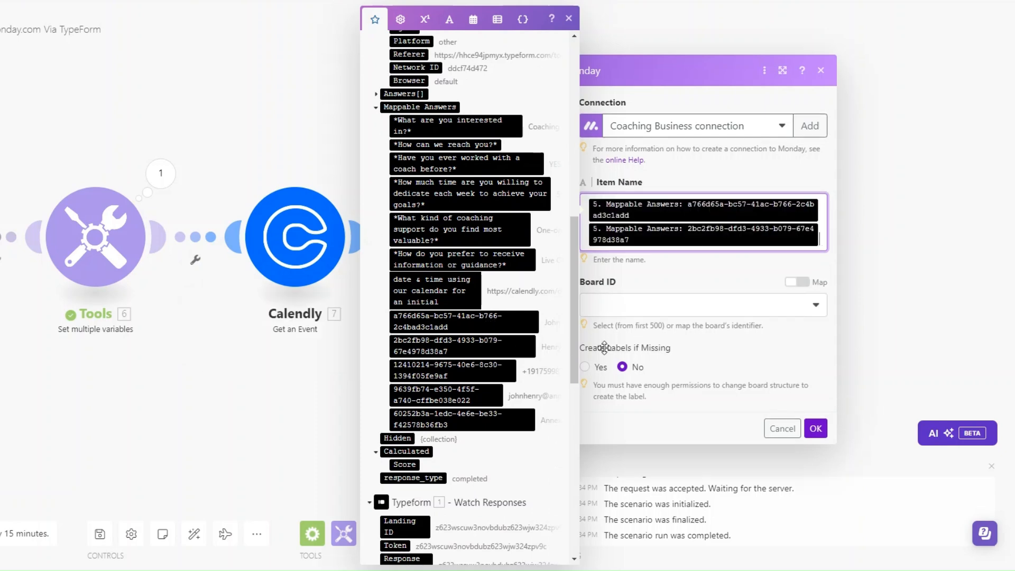
{"action": "left_click", "coordinate": [626, 306]}
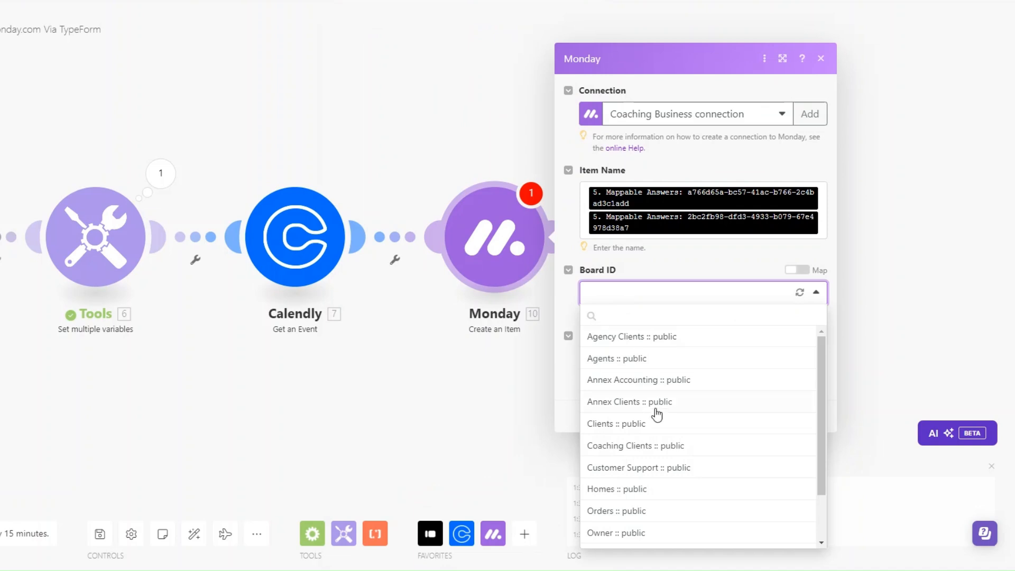
Set the board to Coaching Clients :: public and the group to Coaching Clients
{"action": "left_click", "coordinate": [635, 449]}
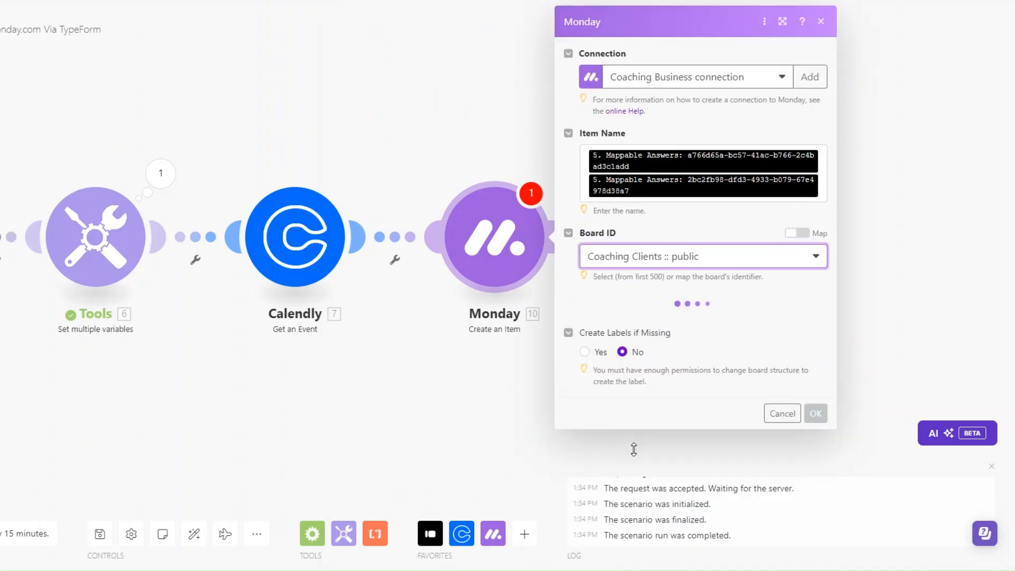
{"action": "left_click", "coordinate": [629, 324]}
{"action": "left_click", "coordinate": [641, 367]}
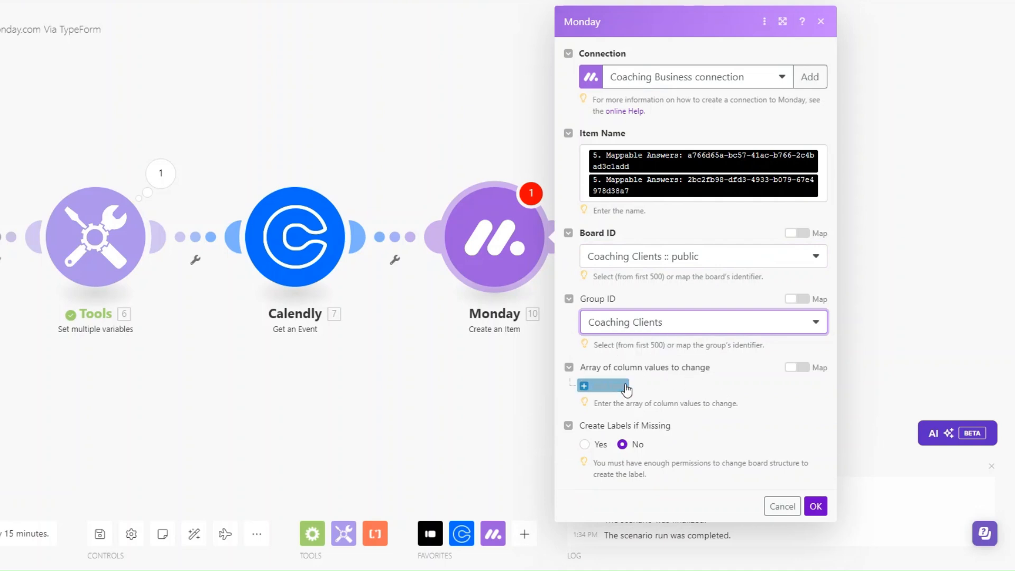
{"action": "left_click_drag", "start_coordinate": [450, 408], "coordinate": [398, 406]}
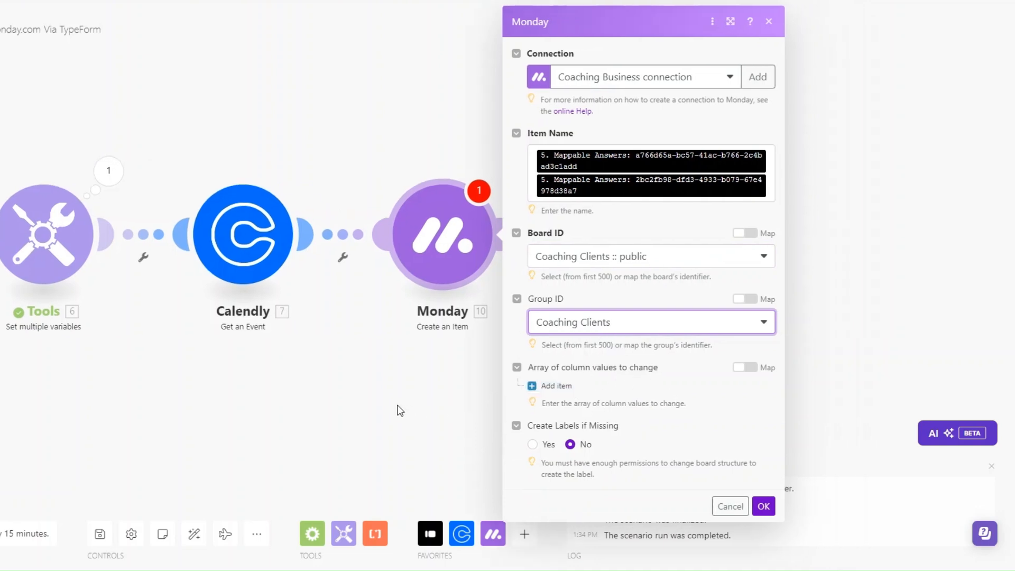
Add an Assignee column value of kind Person assigned to a chosen team member
{"action": "left_click", "coordinate": [554, 386]}
{"action": "left_click", "coordinate": [604, 423]}
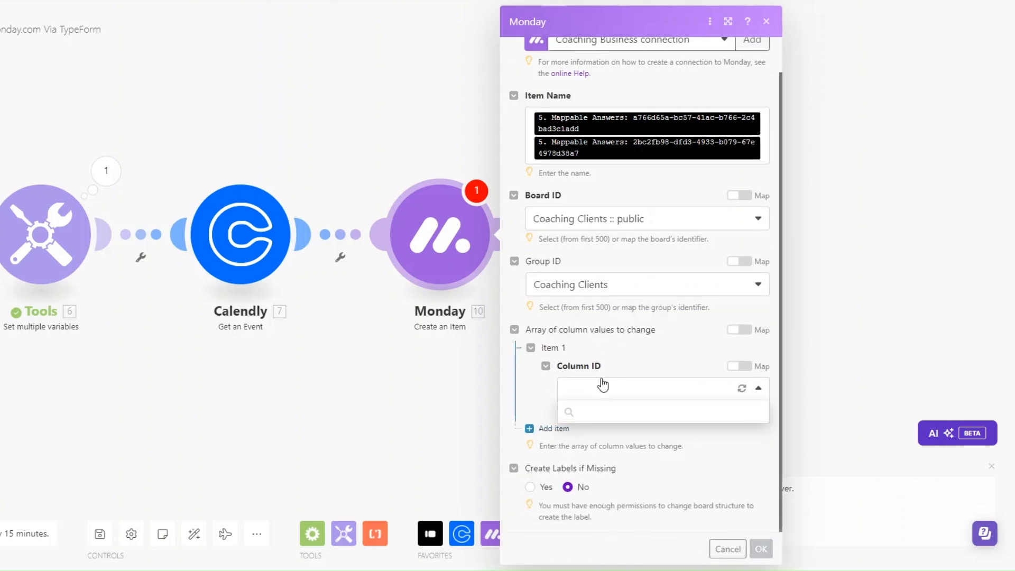
{"action": "left_click", "coordinate": [582, 322]}
{"action": "scroll", "coordinate": [608, 409], "scroll_direction": "down", "scroll_amount": 2}
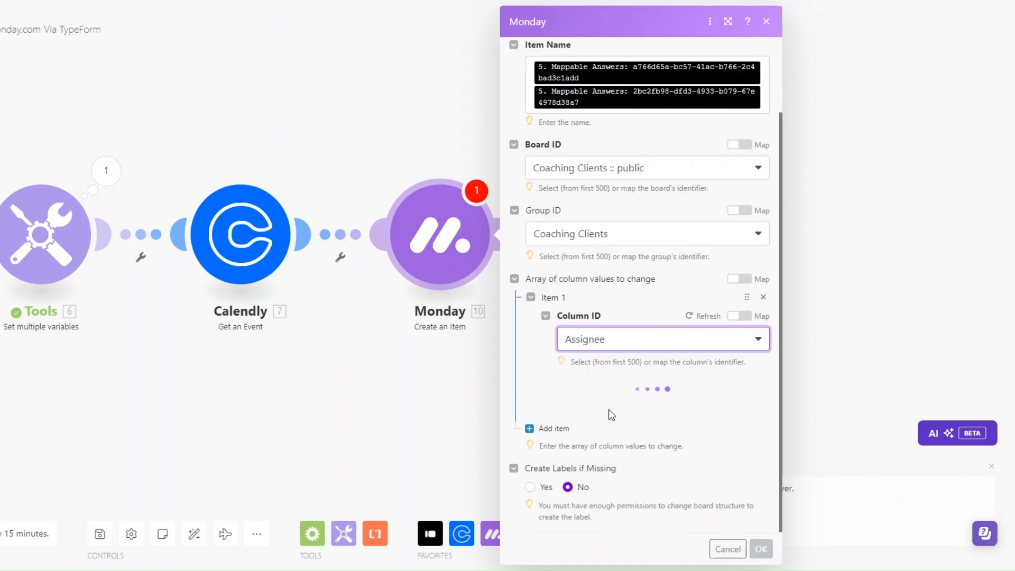
{"action": "left_click", "coordinate": [594, 420]}
{"action": "left_click", "coordinate": [645, 460]}
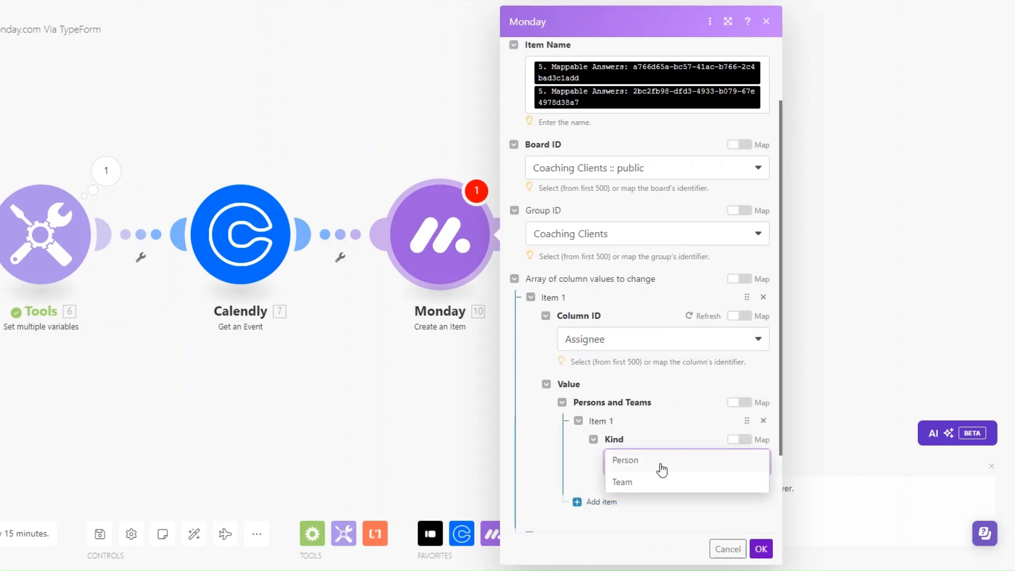
{"action": "left_click", "coordinate": [664, 460]}
{"action": "scroll", "coordinate": [648, 401], "scroll_direction": "down", "scroll_amount": 3}
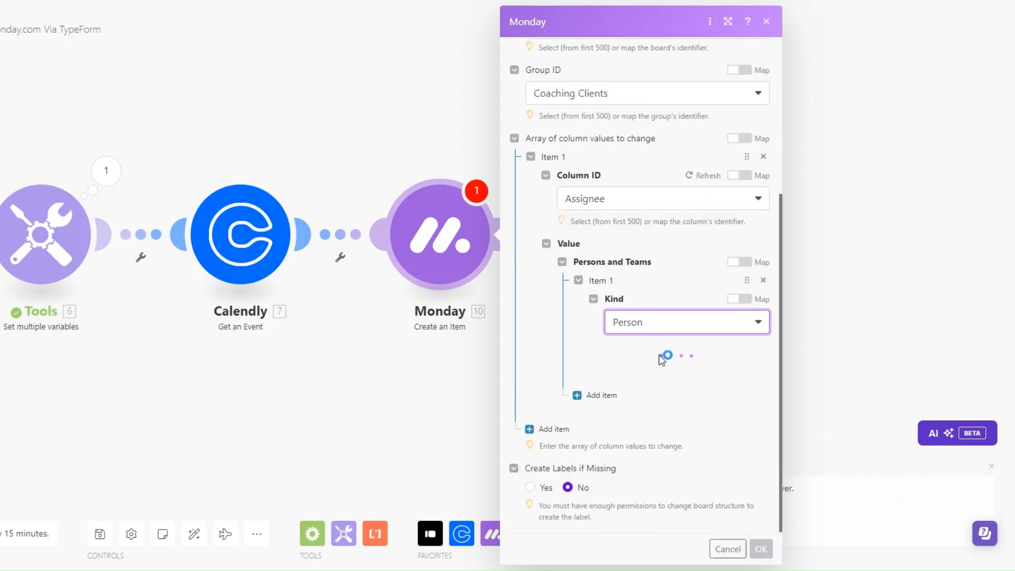
{"action": "left_click", "coordinate": [653, 372]}
{"action": "left_click", "coordinate": [649, 396]}
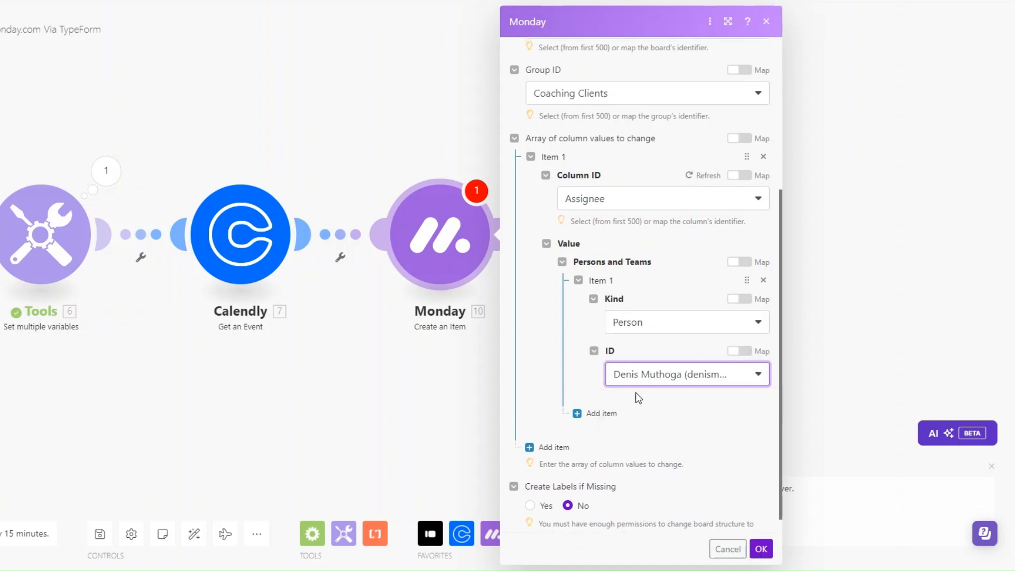
Add a second column value entry to the item
{"action": "scroll", "coordinate": [642, 392], "scroll_direction": "down", "scroll_amount": 1}
{"action": "left_click", "coordinate": [544, 426]}
{"action": "left_click", "coordinate": [591, 367]}
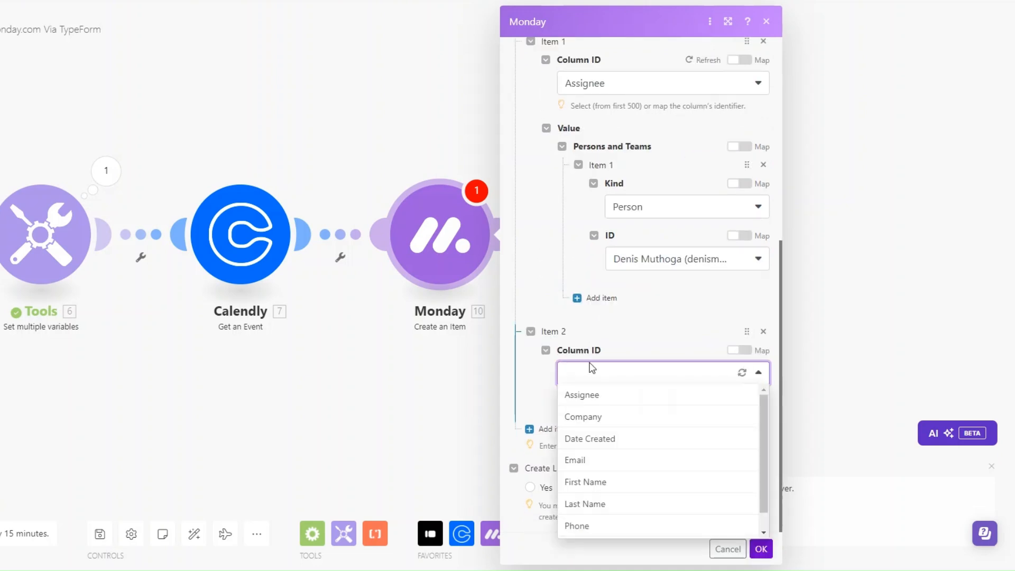
Set the second column to Company, mapped from answer 60252b3a
{"action": "left_click", "coordinate": [605, 424]}
{"action": "left_click", "coordinate": [608, 403]}
{"action": "scroll", "coordinate": [899, 370], "scroll_direction": "down", "scroll_amount": 12}
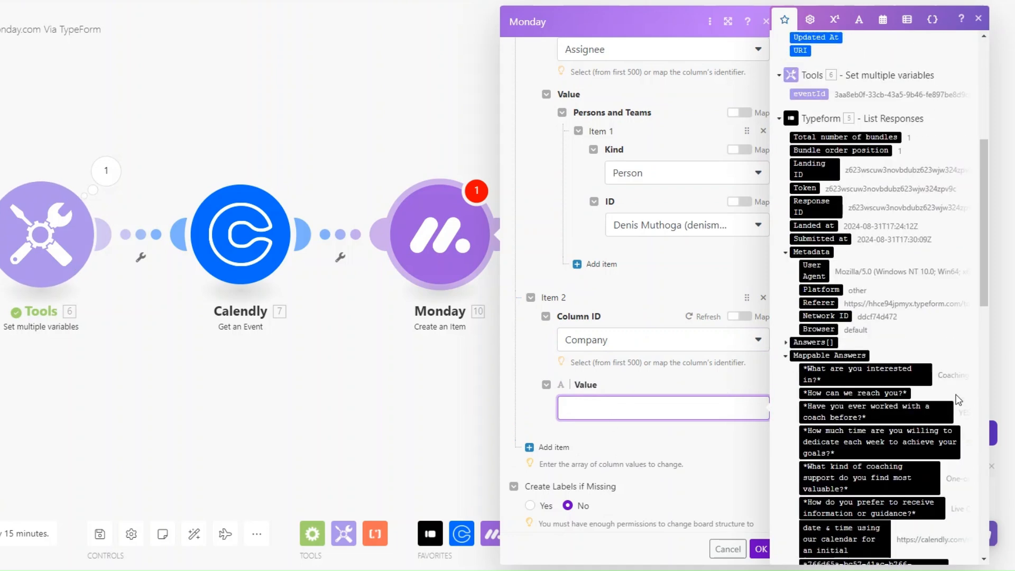
{"action": "scroll", "coordinate": [958, 400], "scroll_direction": "up", "scroll_amount": 4}
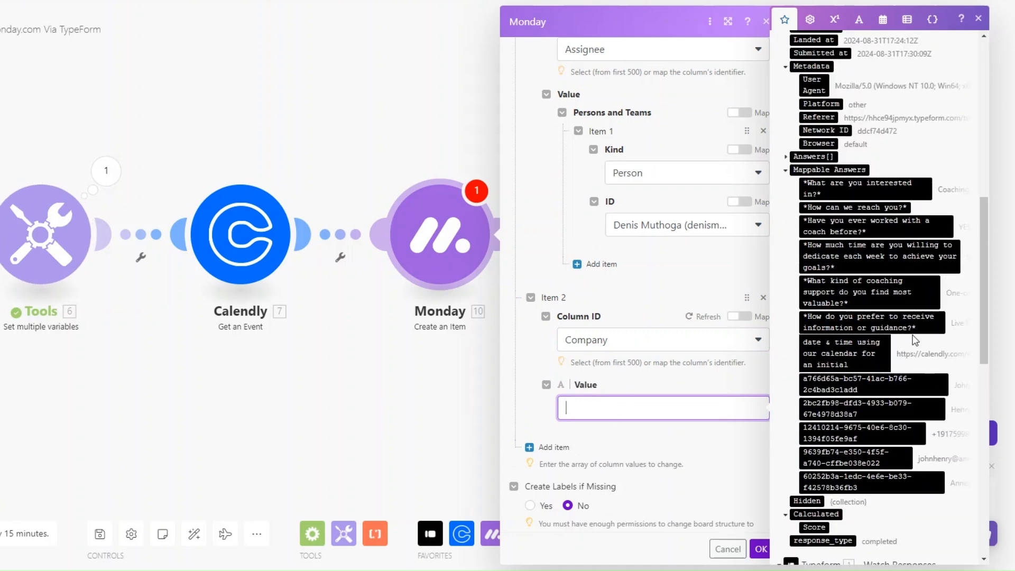
{"action": "left_click", "coordinate": [899, 485]}
Add a Date Created column filled with the Typeform Submitted at time
{"action": "left_click", "coordinate": [544, 426]}
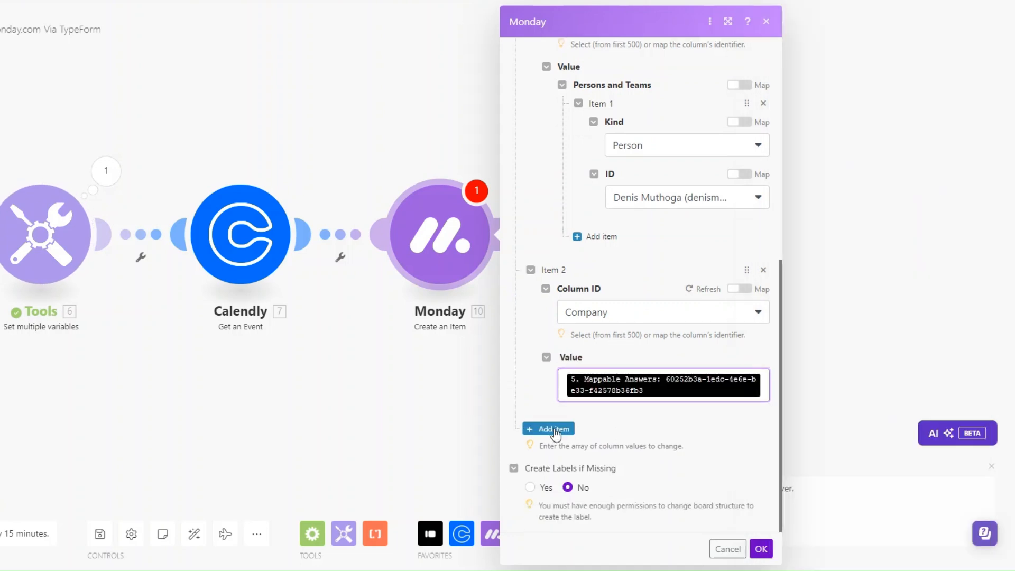
{"action": "left_click", "coordinate": [645, 374]}
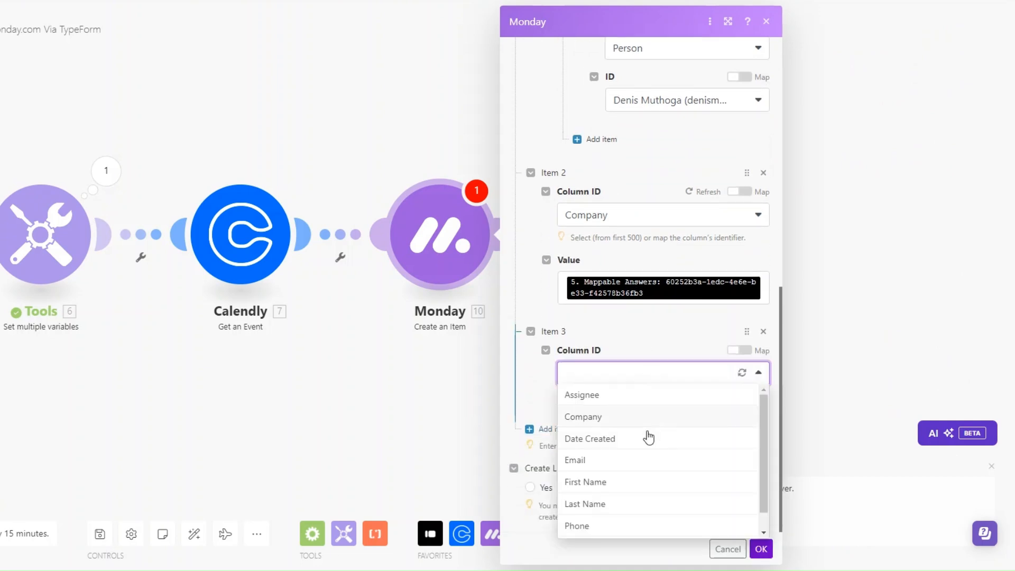
{"action": "left_click", "coordinate": [648, 437]}
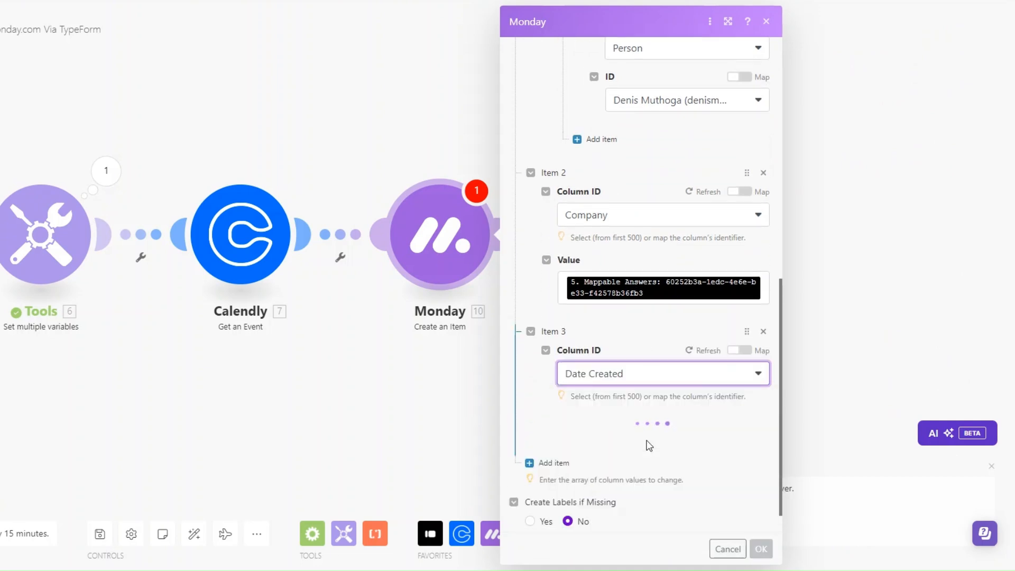
{"action": "left_click", "coordinate": [647, 462]}
{"action": "scroll", "coordinate": [831, 378], "scroll_direction": "down", "scroll_amount": 4}
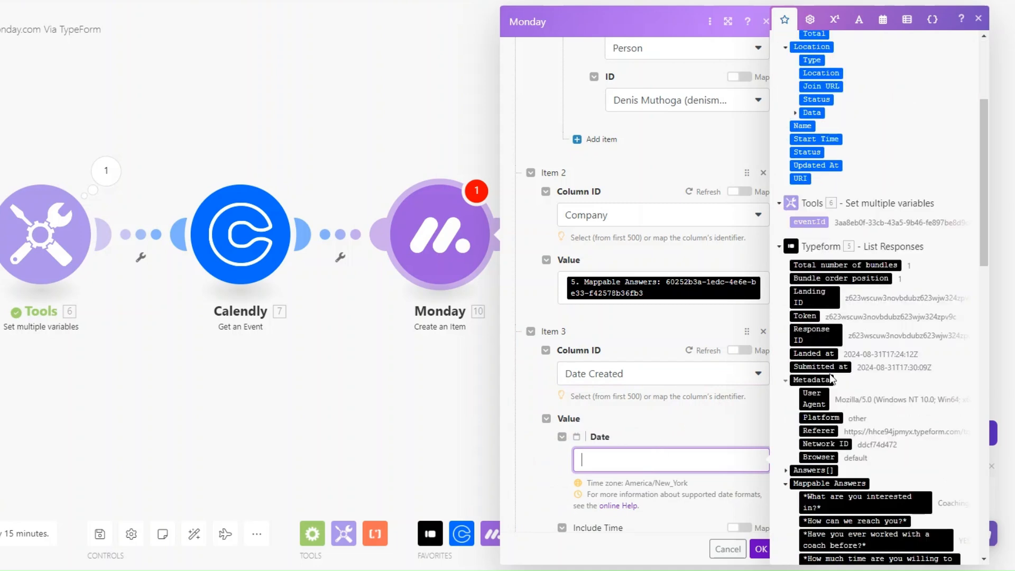
{"action": "left_click_drag", "start_coordinate": [819, 366], "coordinate": [655, 459]}
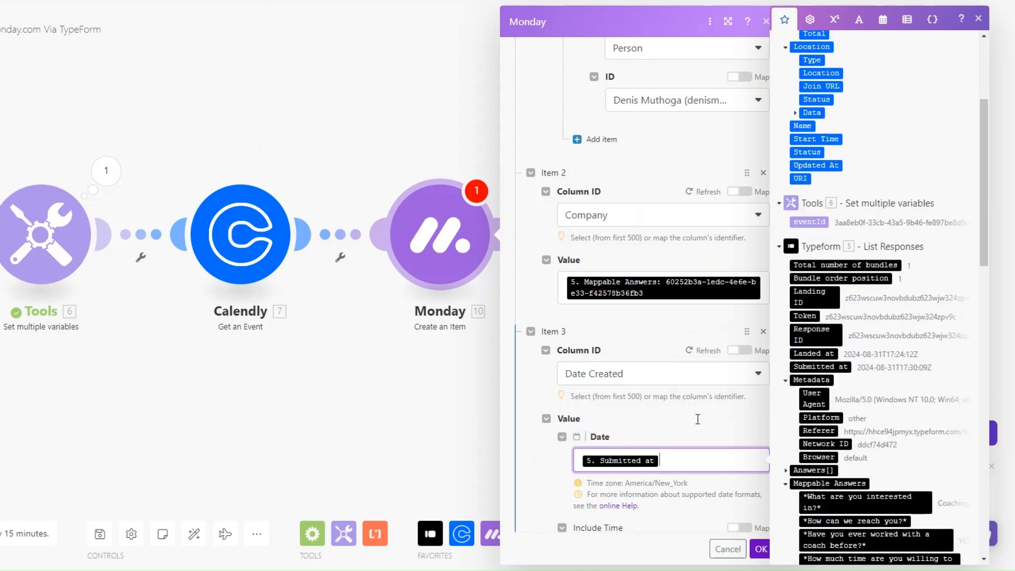
{"action": "scroll", "coordinate": [655, 414], "scroll_direction": "down", "scroll_amount": 3}
Add an Email column with Email and Text both mapped from answer 9639fb74
{"action": "left_click", "coordinate": [556, 426]}
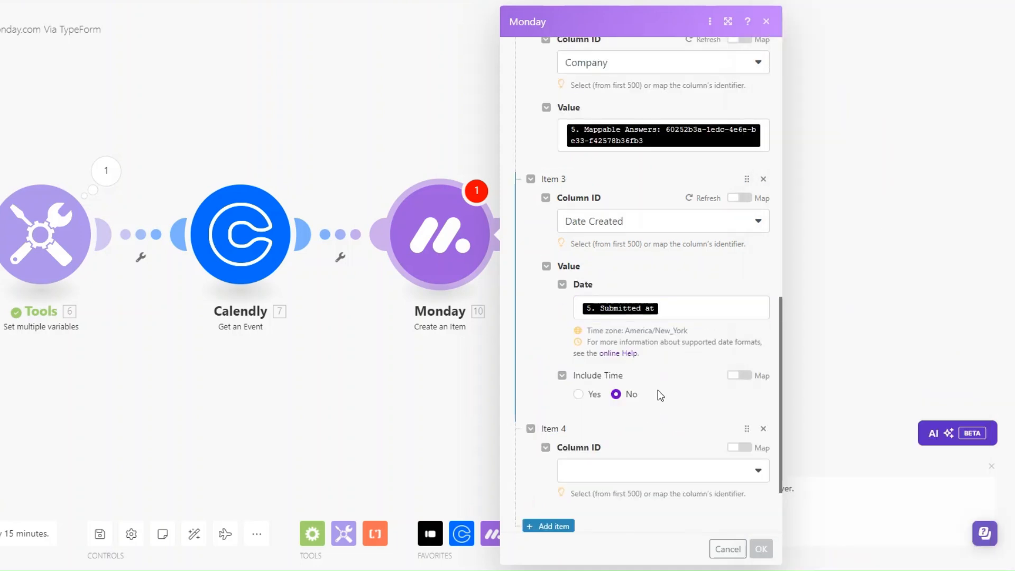
{"action": "scroll", "coordinate": [658, 389], "scroll_direction": "down", "scroll_amount": 2}
{"action": "left_click", "coordinate": [639, 379]}
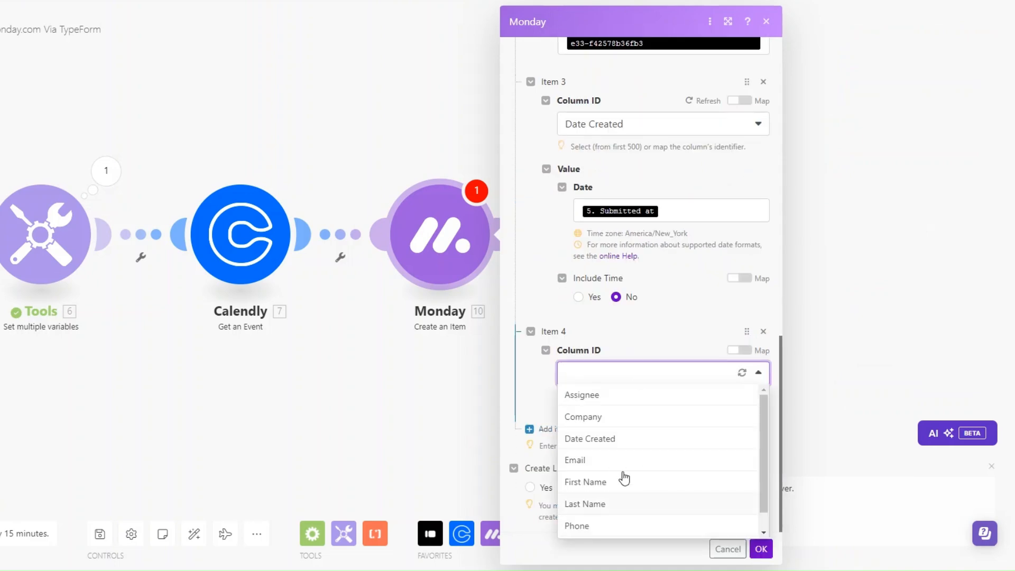
{"action": "left_click", "coordinate": [619, 462]}
{"action": "left_click", "coordinate": [616, 460]}
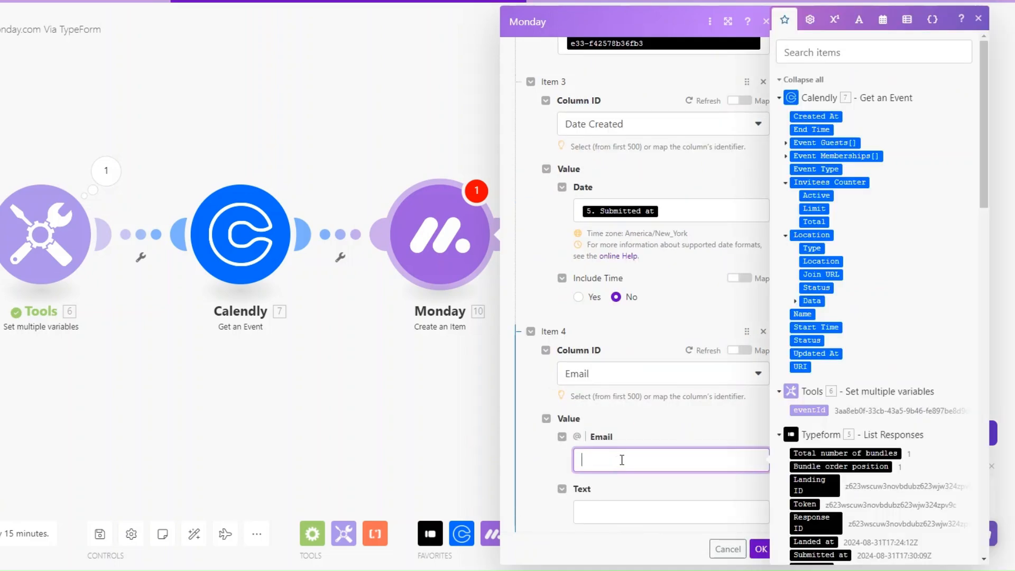
{"action": "scroll", "coordinate": [909, 484], "scroll_direction": "down", "scroll_amount": 10}
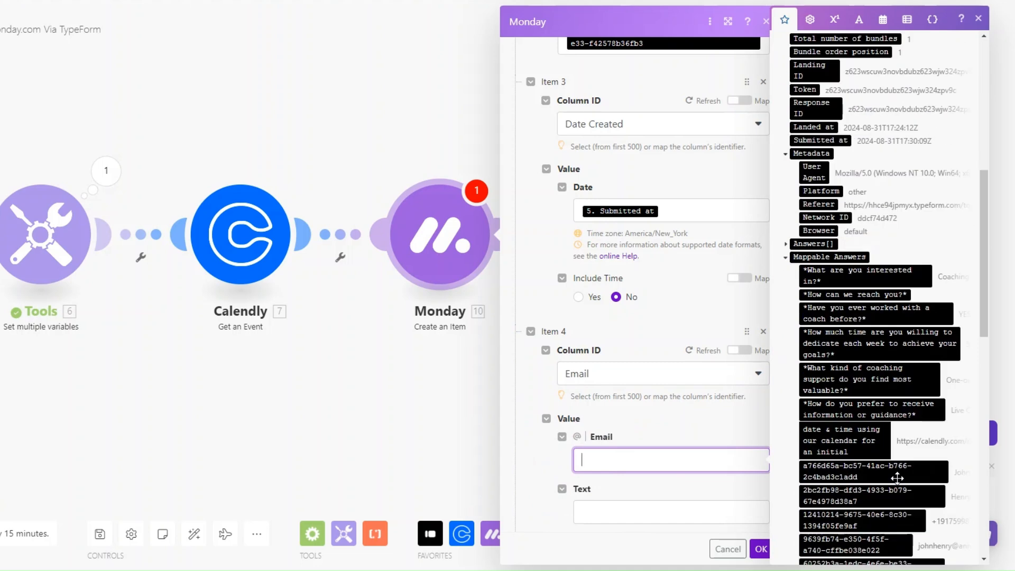
{"action": "scroll", "coordinate": [894, 476], "scroll_direction": "down", "scroll_amount": 3}
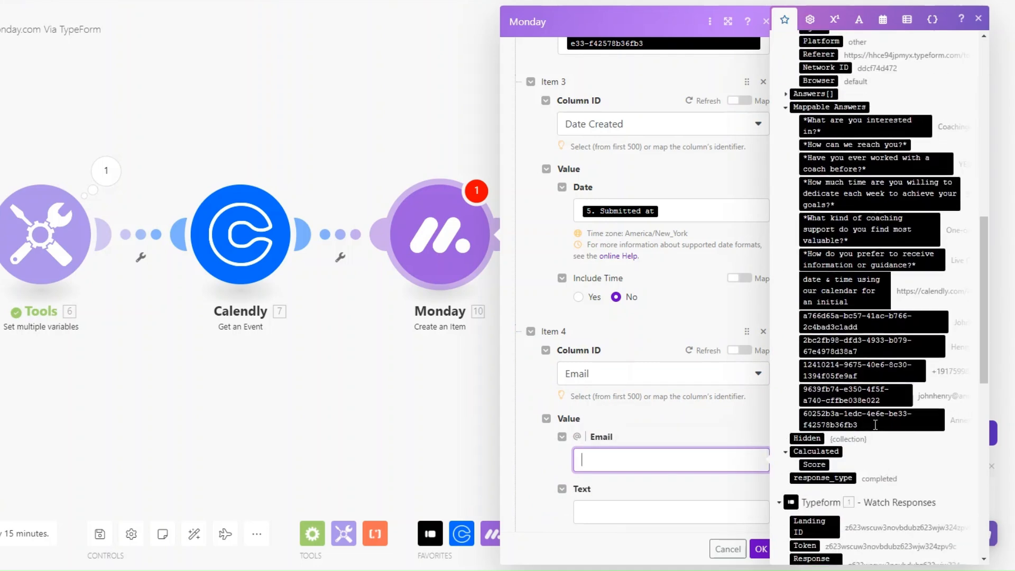
{"action": "left_click", "coordinate": [856, 400]}
{"action": "left_click", "coordinate": [650, 521]}
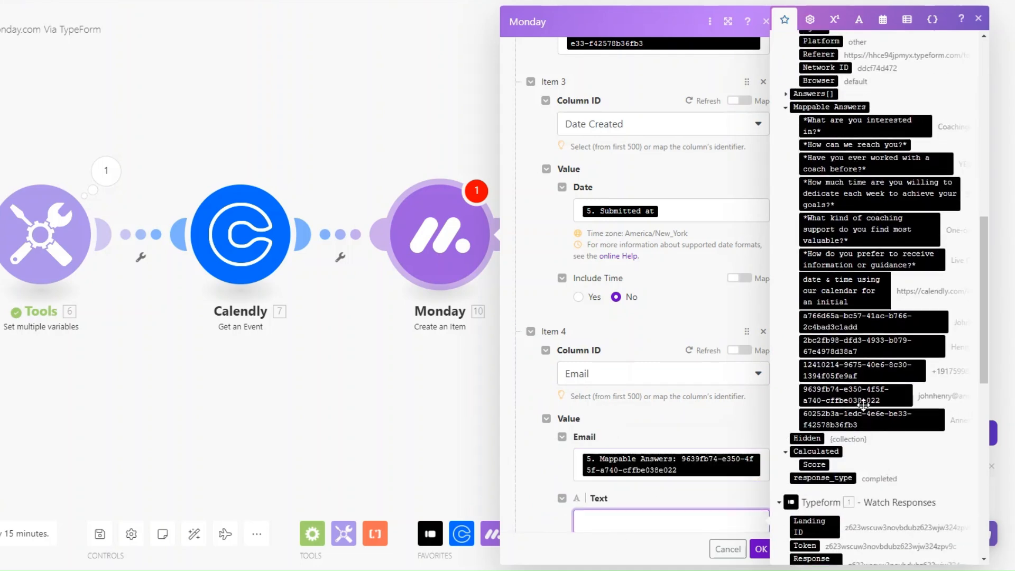
{"action": "left_click", "coordinate": [857, 399]}
{"action": "scroll", "coordinate": [649, 511], "scroll_direction": "down", "scroll_amount": 3}
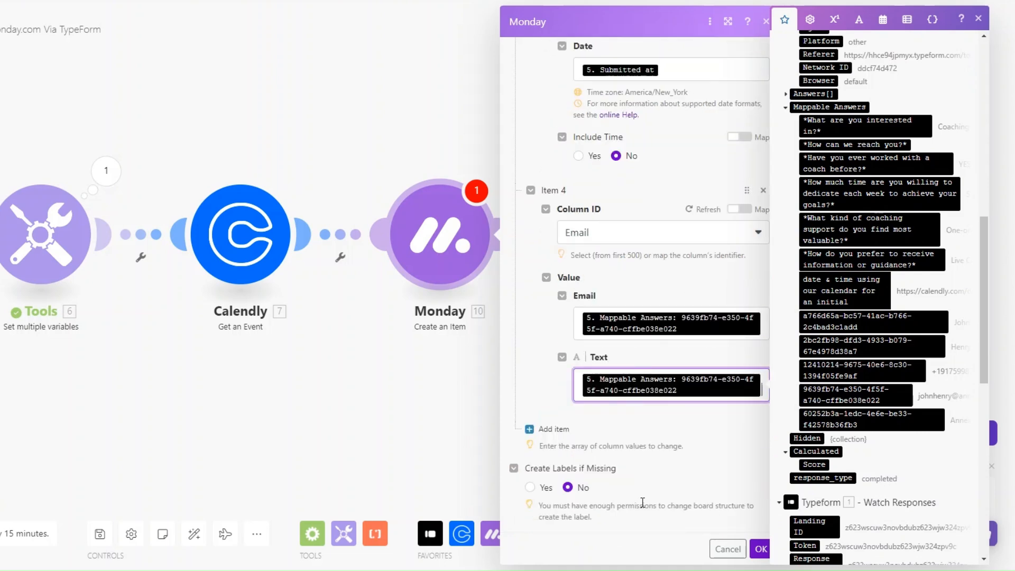
Add a First Name column mapped from the first-name answer
{"action": "left_click", "coordinate": [554, 429]}
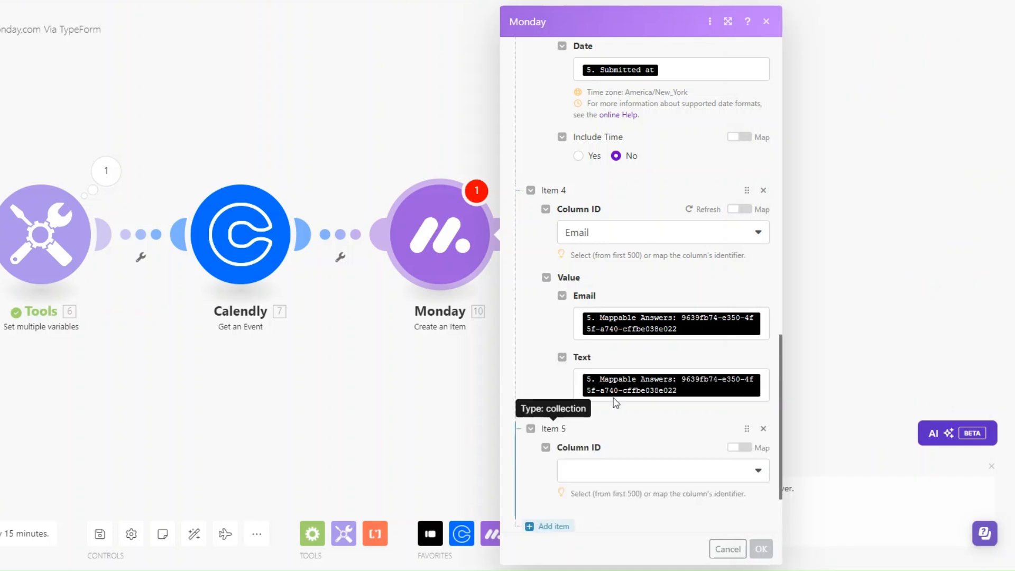
{"action": "scroll", "coordinate": [634, 392], "scroll_direction": "down", "scroll_amount": 2}
{"action": "left_click", "coordinate": [612, 374]}
{"action": "left_click", "coordinate": [625, 479]}
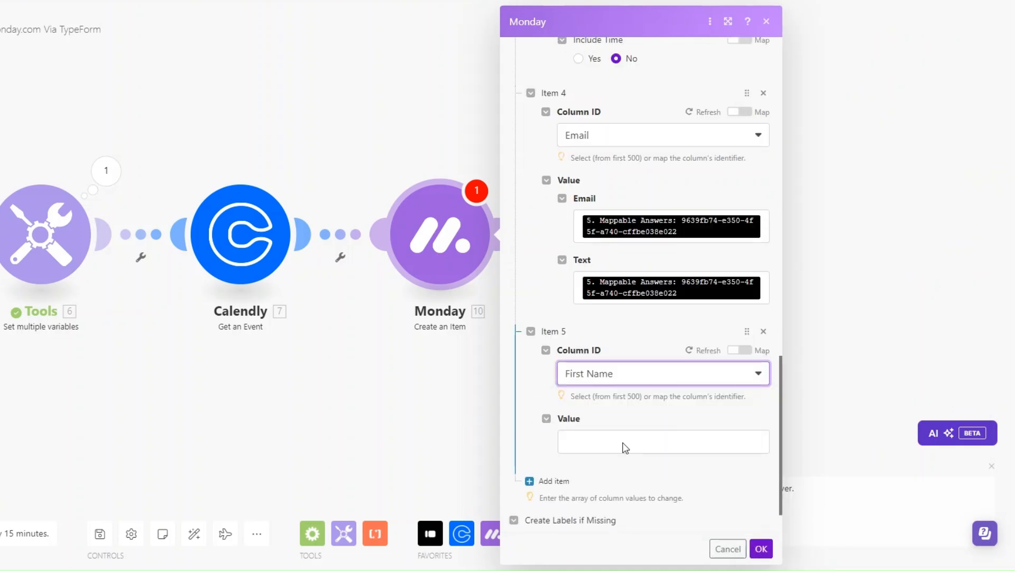
{"action": "left_click", "coordinate": [624, 442]}
{"action": "scroll", "coordinate": [851, 444], "scroll_direction": "down", "scroll_amount": 6}
{"action": "left_click", "coordinate": [848, 378]}
Add a Last Name column as Item 6, mapped from the last-name answer
{"action": "left_click", "coordinate": [553, 490]}
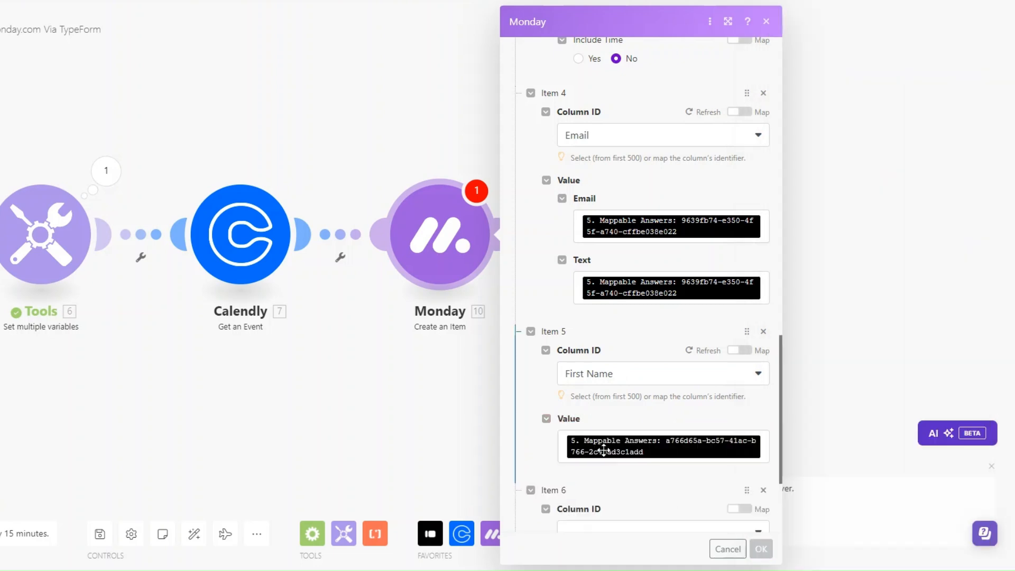
{"action": "left_click", "coordinate": [603, 505]}
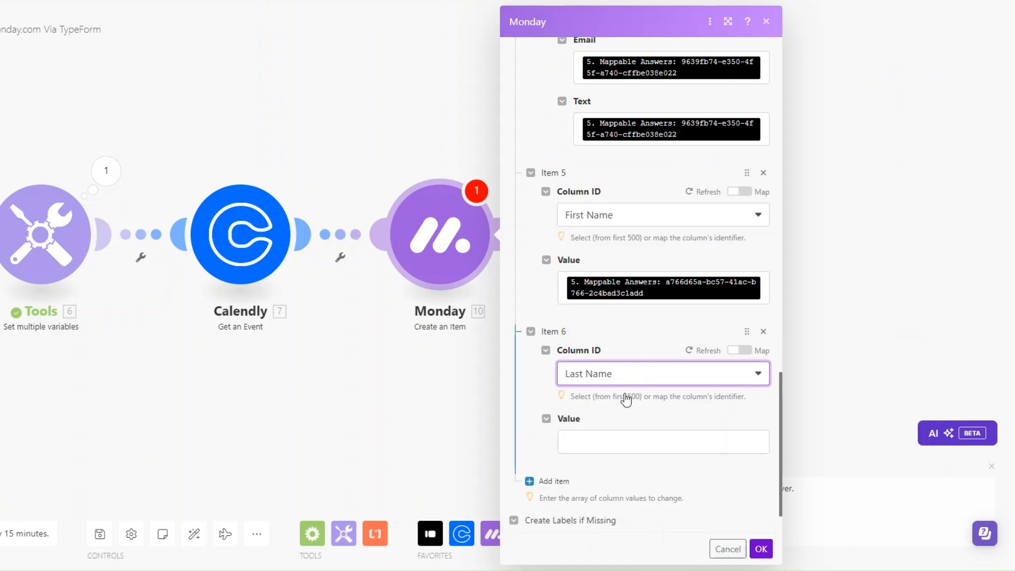
{"action": "left_click", "coordinate": [620, 442]}
{"action": "scroll", "coordinate": [812, 461], "scroll_direction": "down", "scroll_amount": 10}
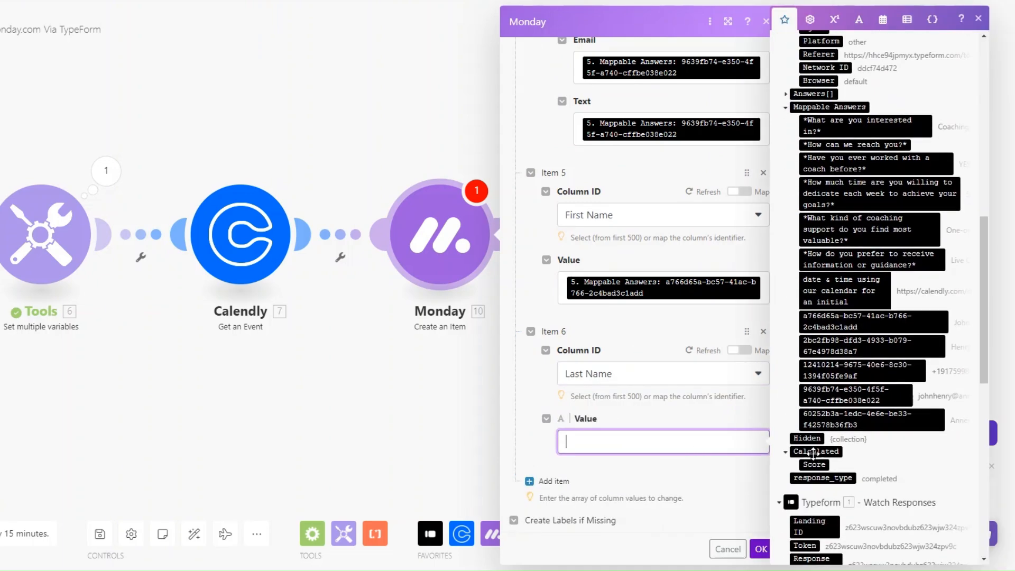
{"action": "left_click", "coordinate": [846, 347]}
Add a Phone column as Item 7, mapped from the phone answer with country US
{"action": "left_click", "coordinate": [539, 490]}
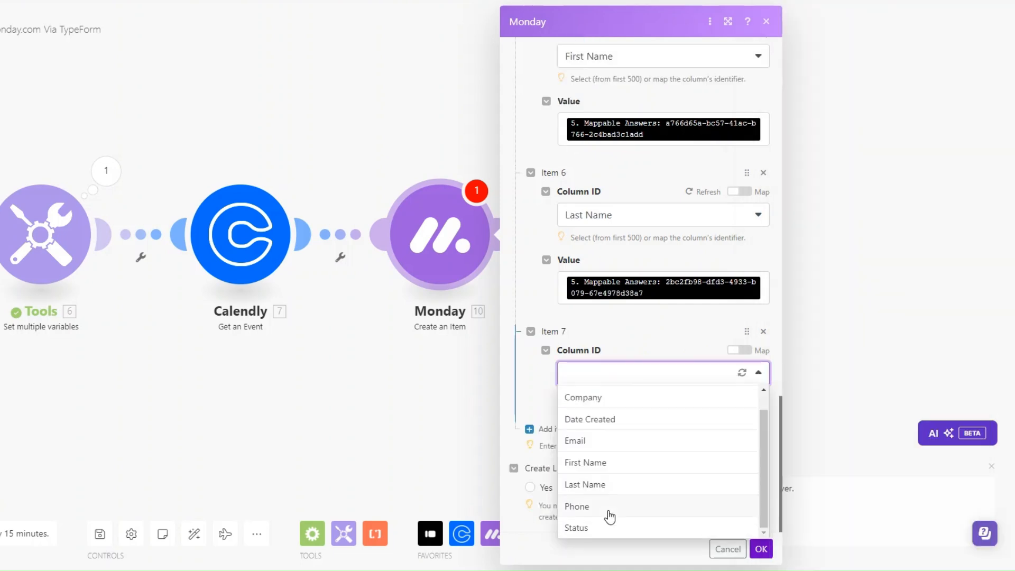
{"action": "left_click", "coordinate": [608, 506]}
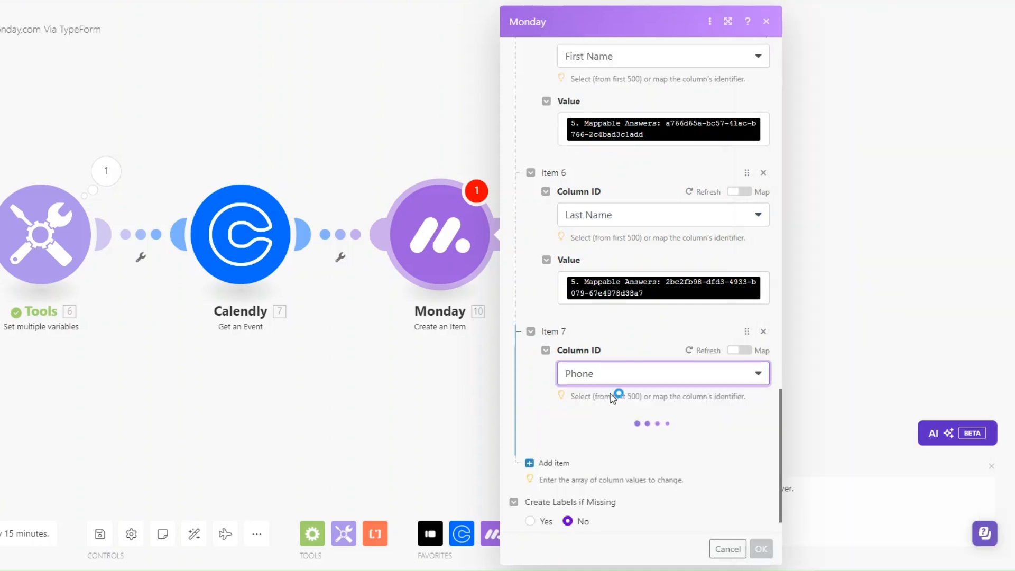
{"action": "left_click", "coordinate": [616, 460]}
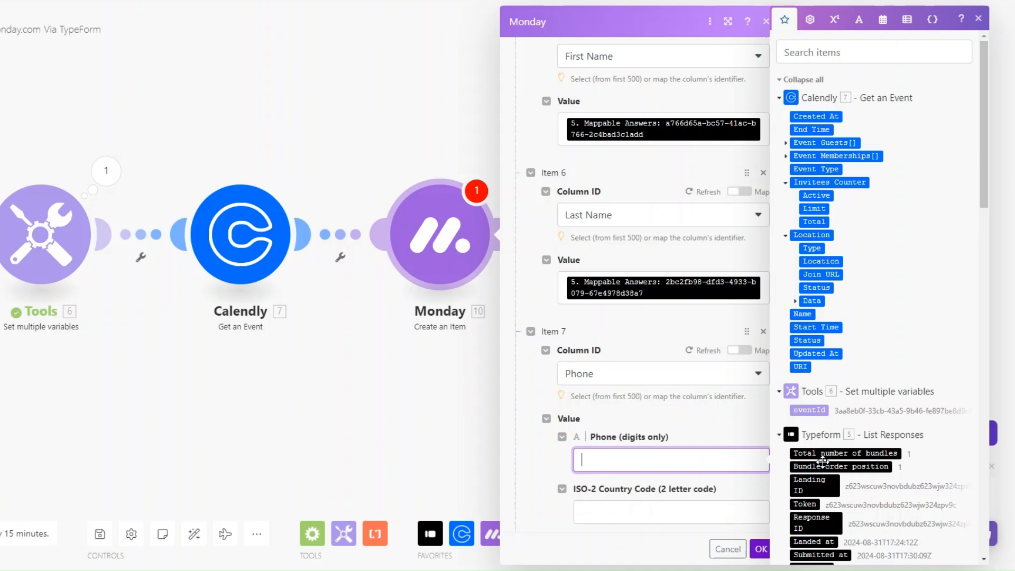
{"action": "scroll", "coordinate": [823, 462], "scroll_direction": "down", "scroll_amount": 8}
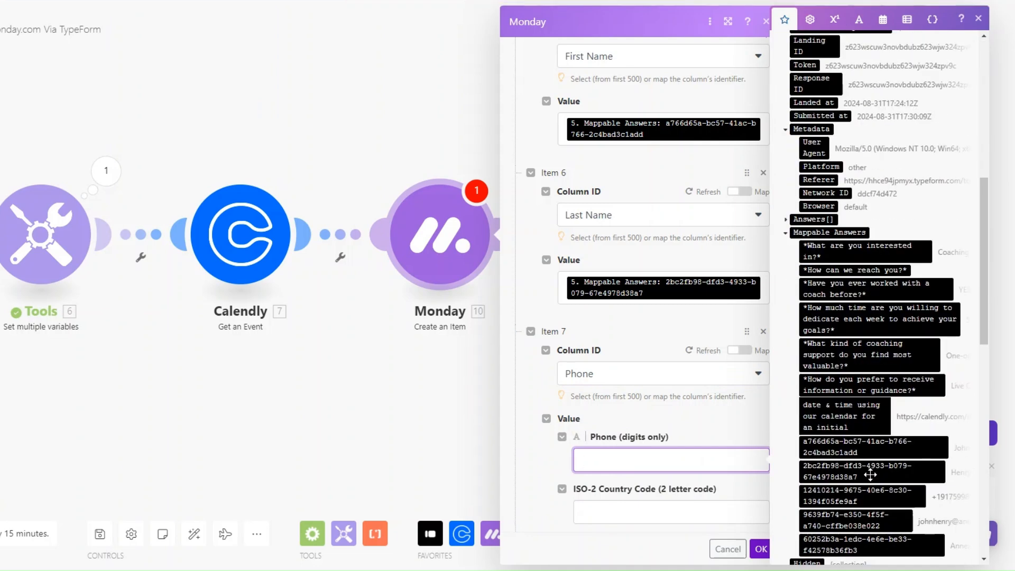
{"action": "left_click", "coordinate": [868, 501]}
{"action": "scroll", "coordinate": [662, 523], "scroll_direction": "down", "scroll_amount": 2}
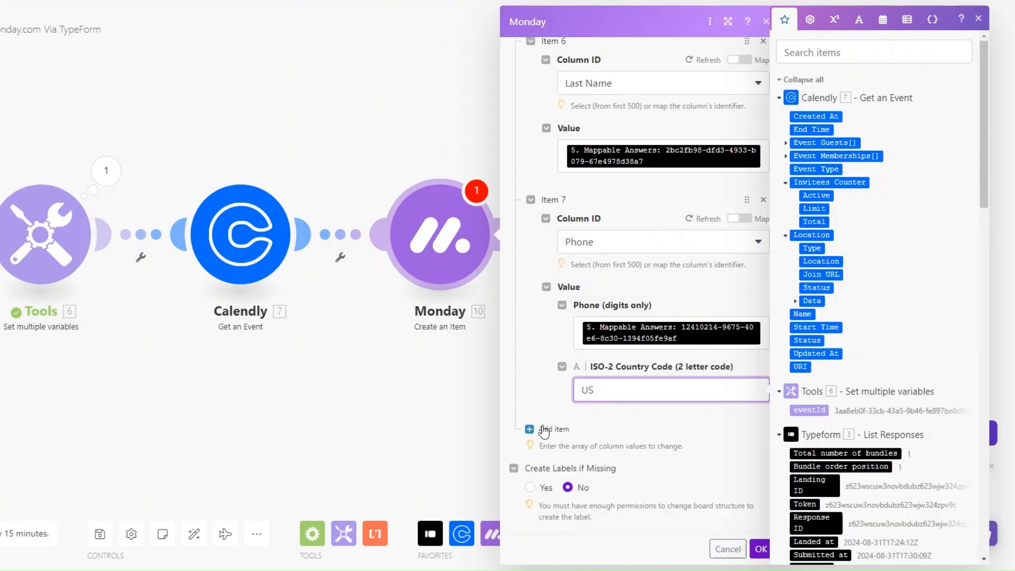
Set Item 8 to Status by label Intake and save the Monday module
{"action": "left_click", "coordinate": [543, 429]}
{"action": "left_click", "coordinate": [682, 470]}
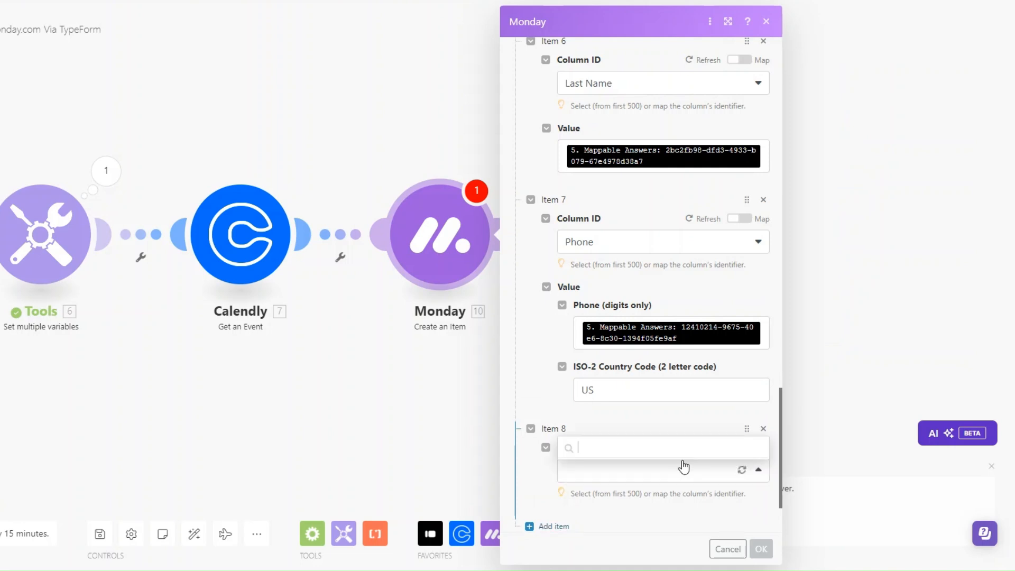
{"action": "left_click", "coordinate": [658, 448]}
{"action": "scroll", "coordinate": [647, 439], "scroll_direction": "down", "scroll_amount": 3}
{"action": "left_click", "coordinate": [636, 430]}
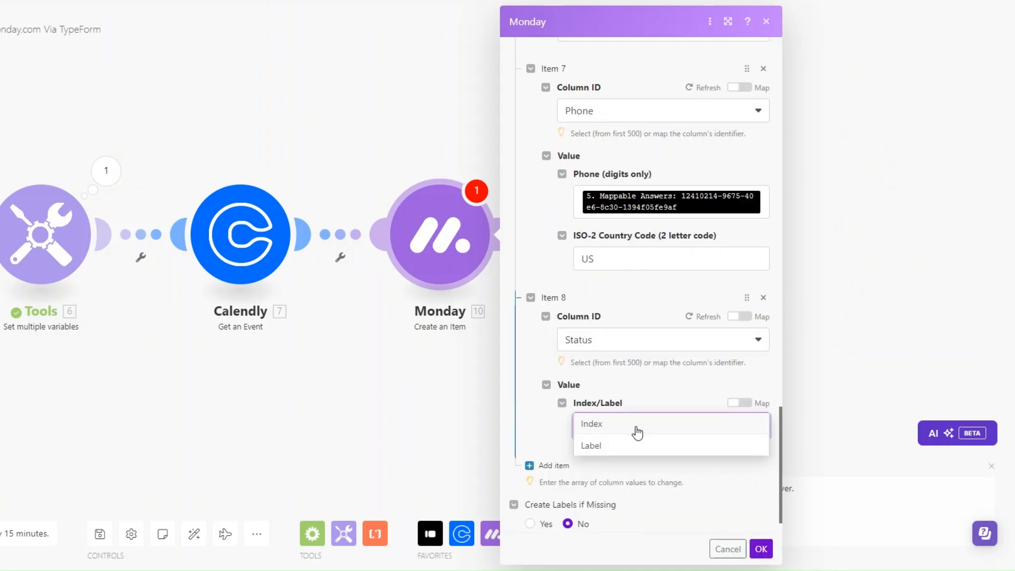
{"action": "left_click", "coordinate": [633, 447]}
{"action": "left_click", "coordinate": [667, 478]}
{"action": "scroll", "coordinate": [670, 439], "scroll_direction": "down", "scroll_amount": 1}
{"action": "left_click", "coordinate": [667, 390]}
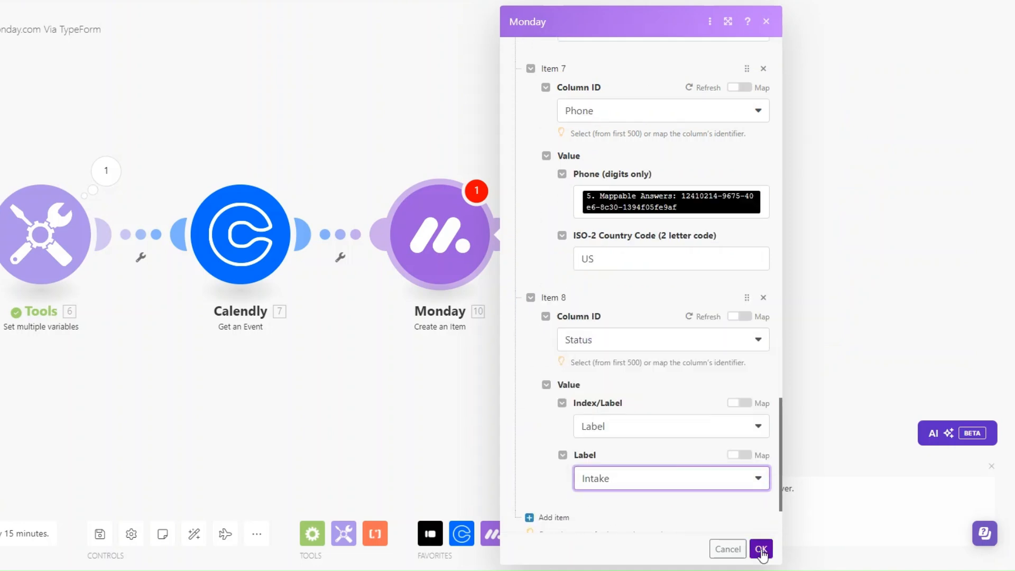
{"action": "left_click", "coordinate": [762, 551]}
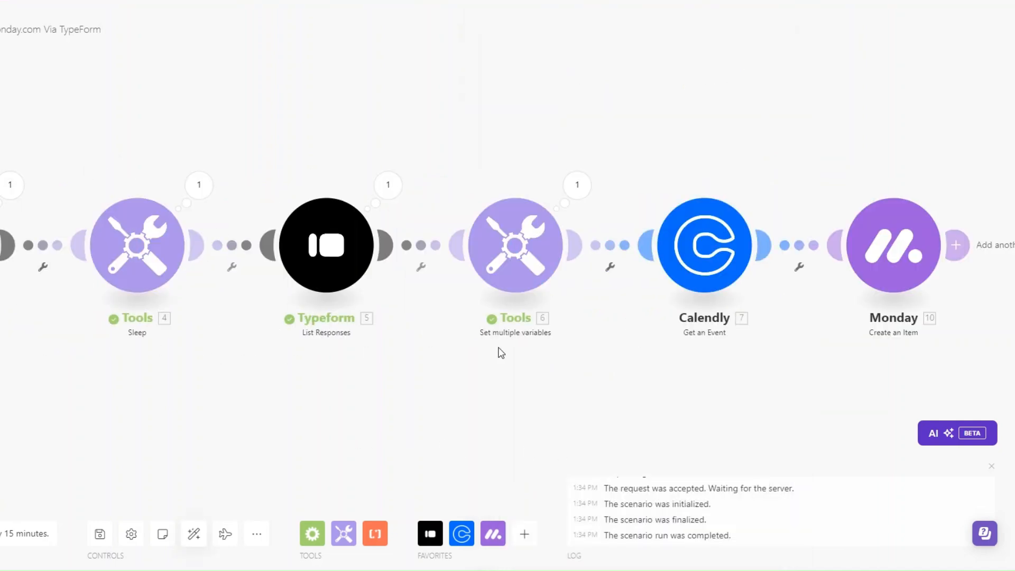
Inspect the Typeform module's last output, checking the respondent's name answers
{"action": "left_click", "coordinate": [9, 185]}
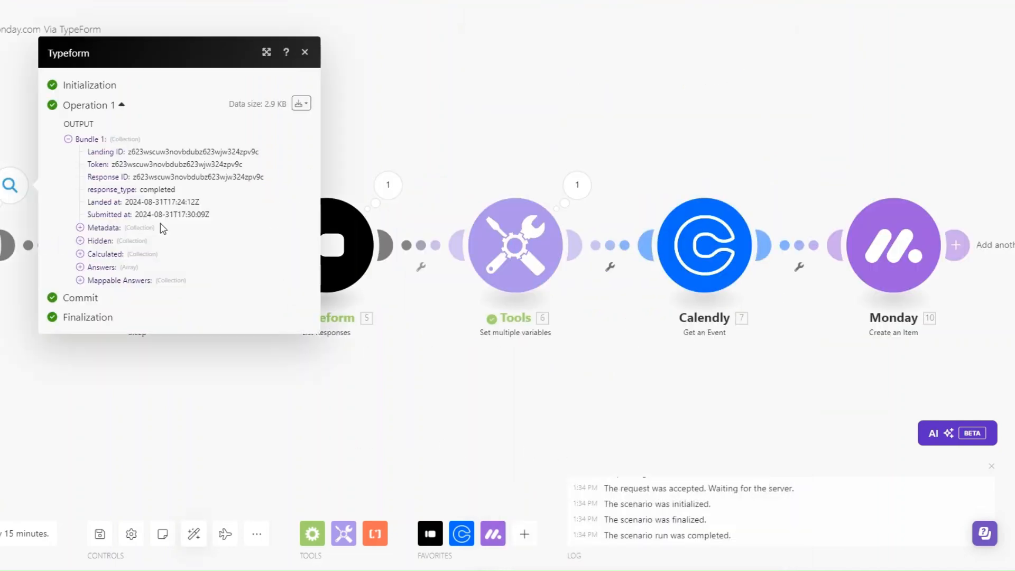
{"action": "left_click", "coordinate": [80, 279]}
{"action": "left_click_drag", "start_coordinate": [229, 273], "coordinate": [261, 291]}
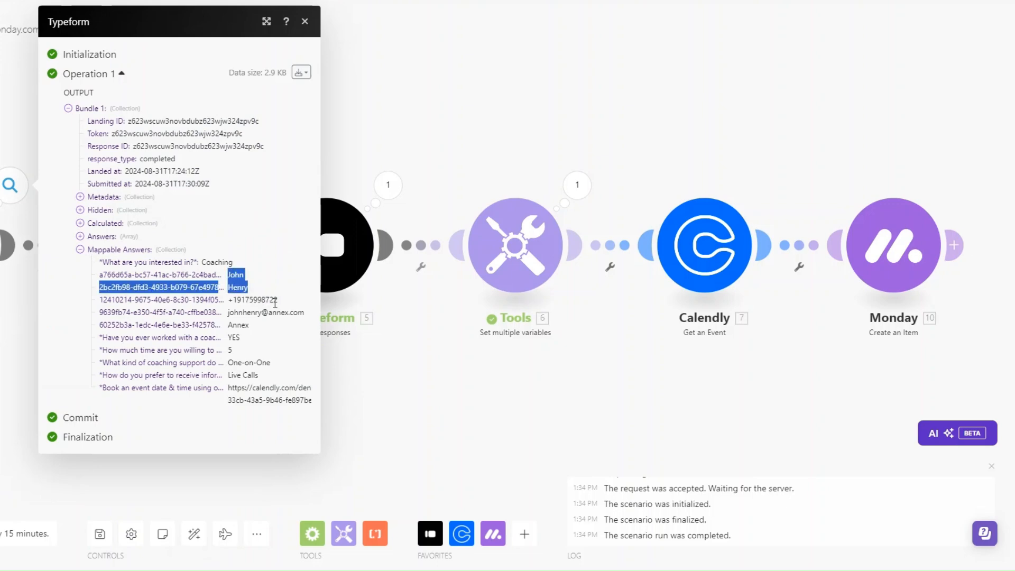
{"action": "left_click", "coordinate": [347, 381]}
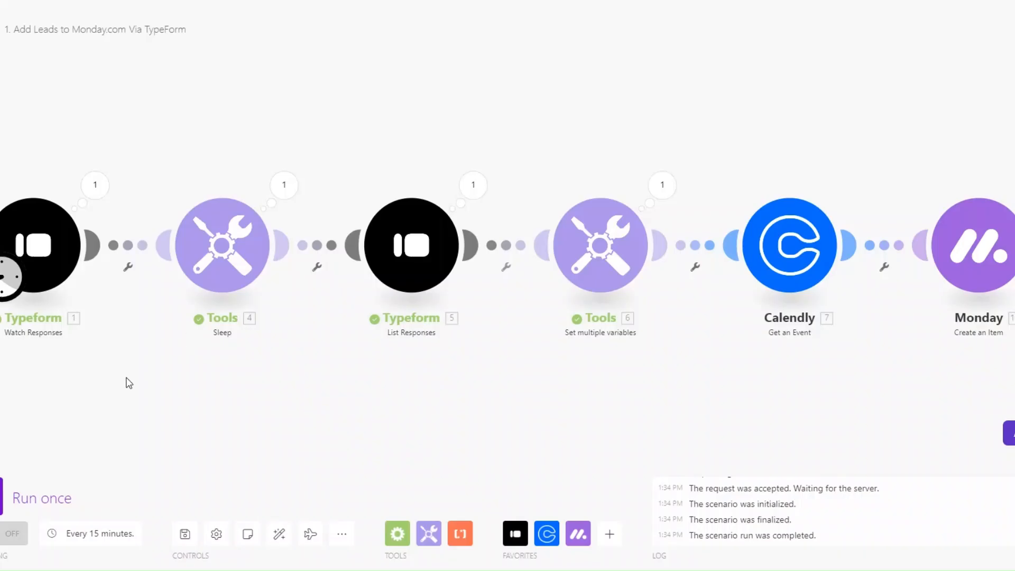
Start the Typeform trigger from a manually chosen recent response and run the scenario once
{"action": "right_click", "coordinate": [50, 265]}
{"action": "left_click", "coordinate": [124, 318]}
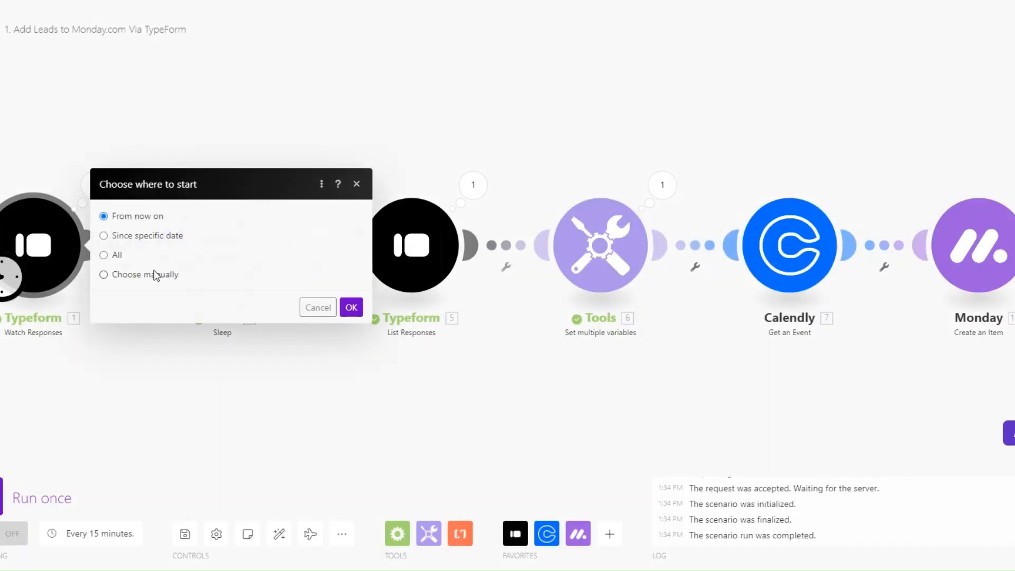
{"action": "left_click", "coordinate": [127, 274]}
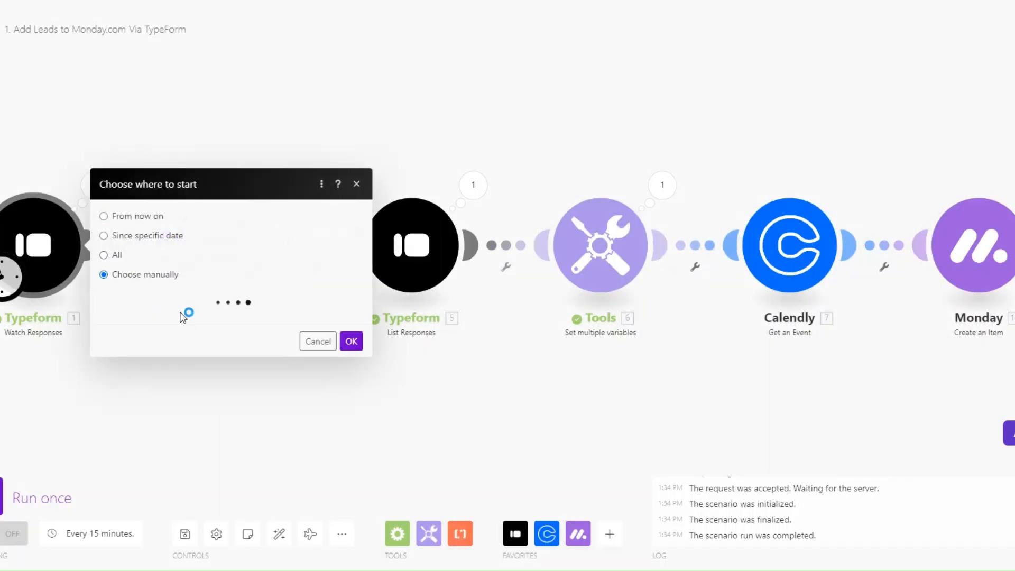
{"action": "left_click", "coordinate": [182, 252]}
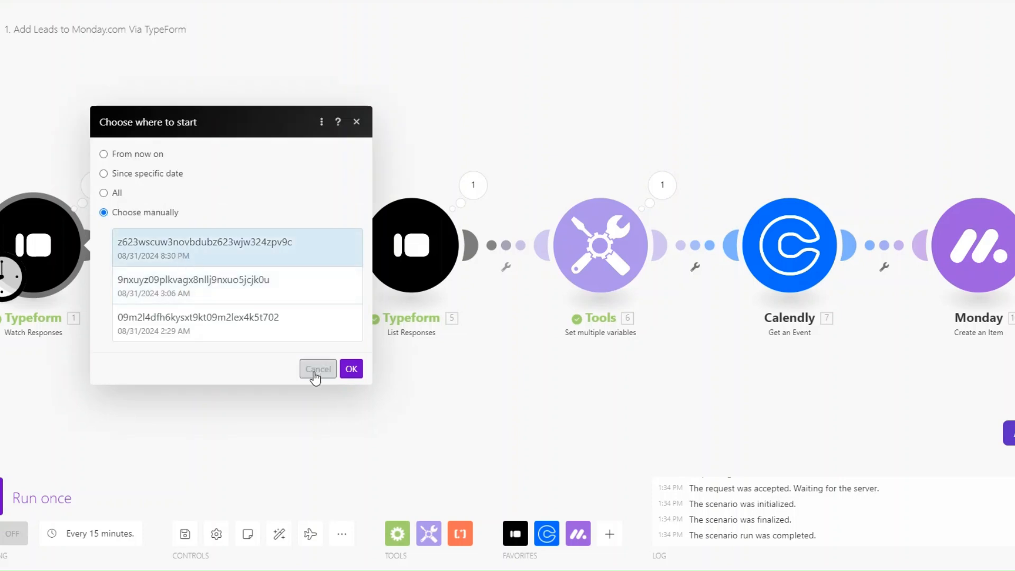
{"action": "left_click", "coordinate": [350, 369]}
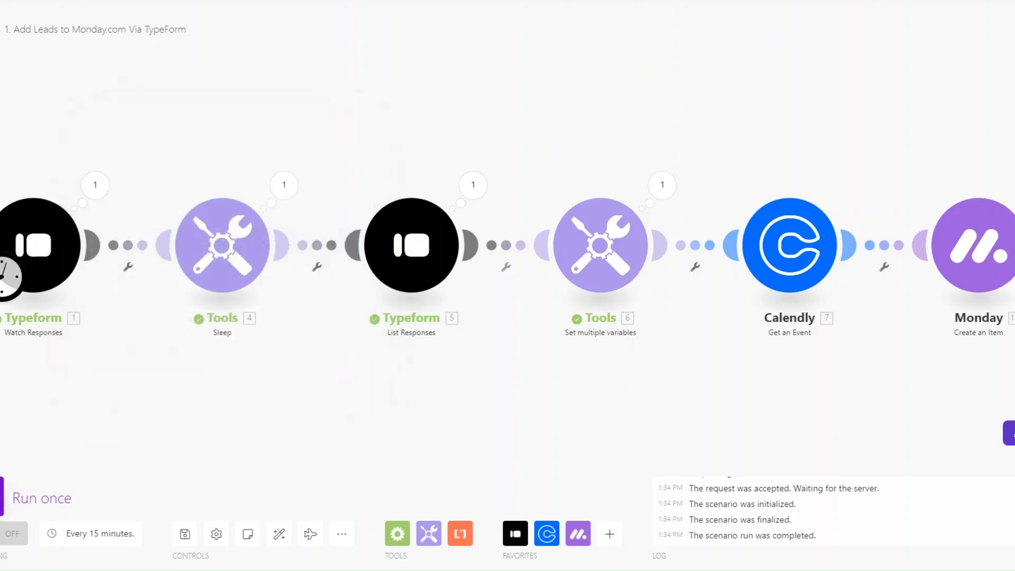
{"action": "left_click", "coordinate": [46, 492]}
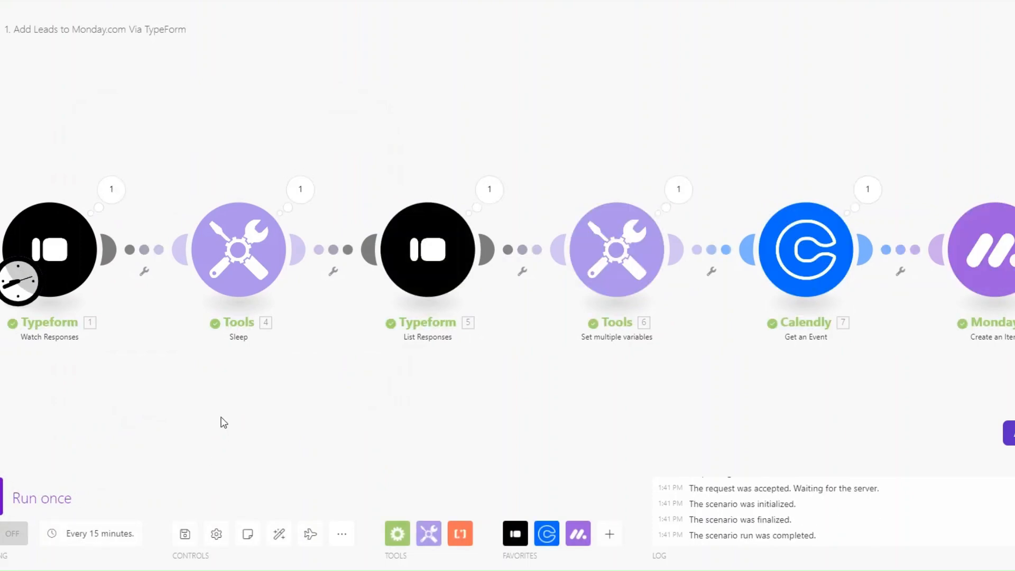
{"action": "left_click_drag", "start_coordinate": [224, 423], "coordinate": [209, 418]}
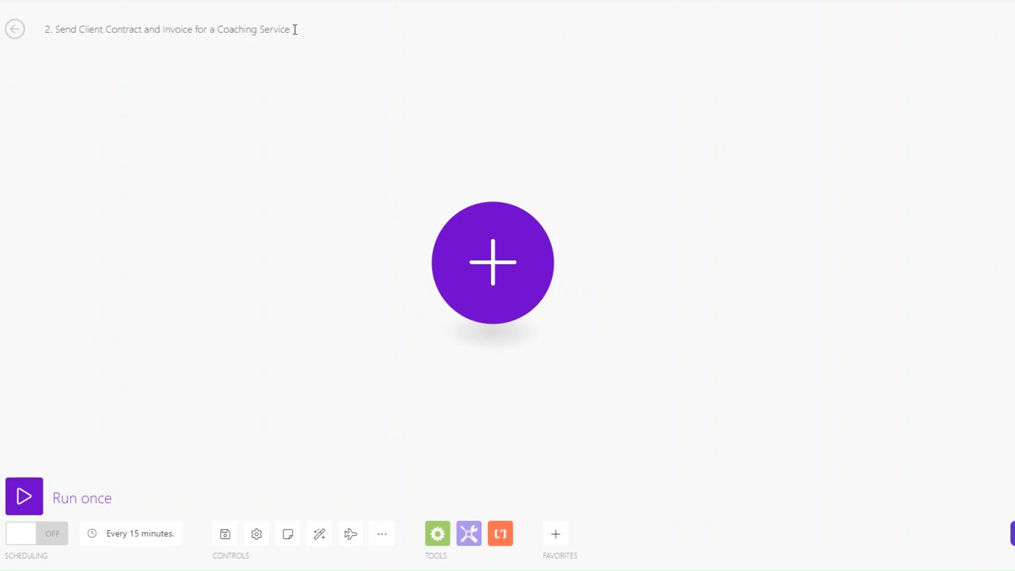
Begin adding the first module to the empty '2. Send Client Contract and Invoice' scenario
{"action": "left_click", "coordinate": [508, 267]}
Add a Custom webhook trigger with a new webhook named 'Client Onboarding' and copy its address
{"action": "left_click", "coordinate": [654, 390]}
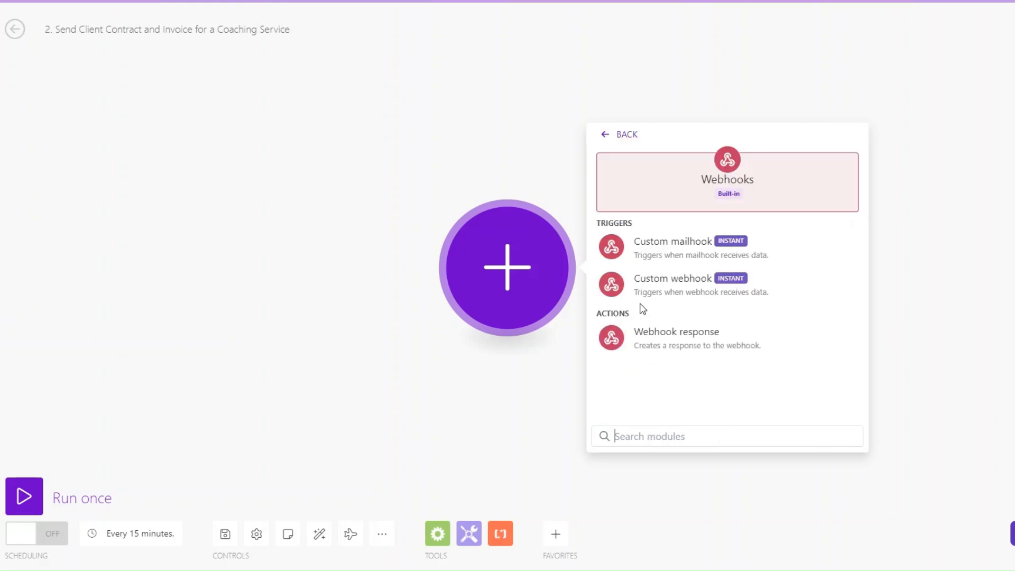
{"action": "left_click", "coordinate": [651, 283]}
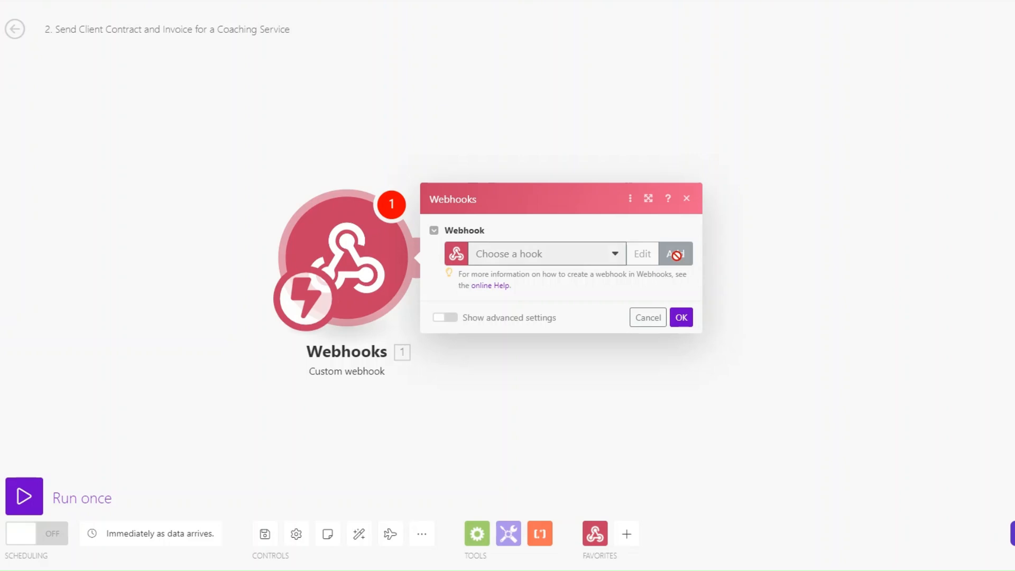
{"action": "left_click", "coordinate": [677, 255]}
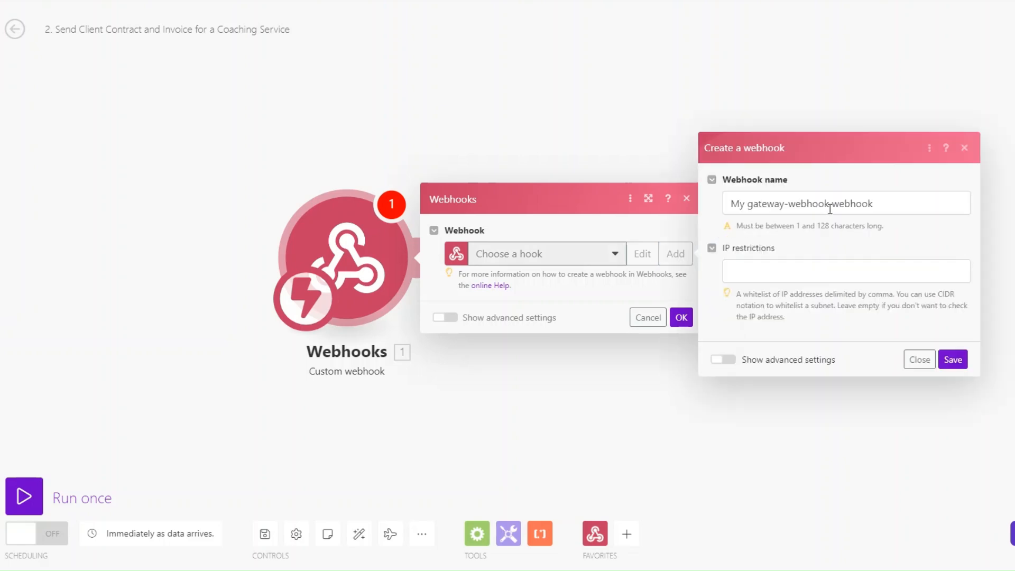
{"action": "left_click_drag", "start_coordinate": [827, 207], "coordinate": [710, 213]}
{"action": "type", "text": "Client O"}
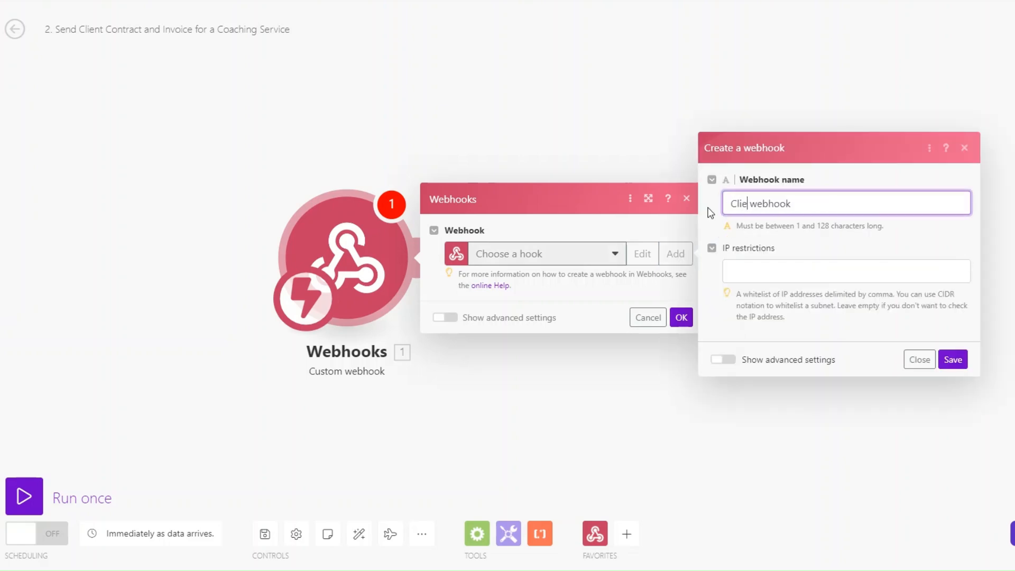
{"action": "type", "text": "nboarding"}
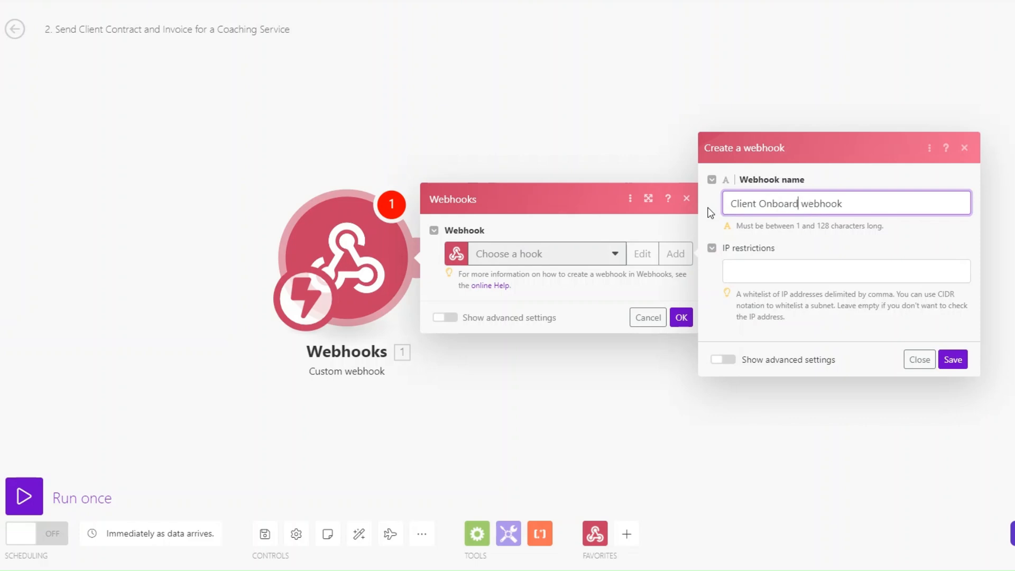
{"action": "left_click", "coordinate": [953, 360]}
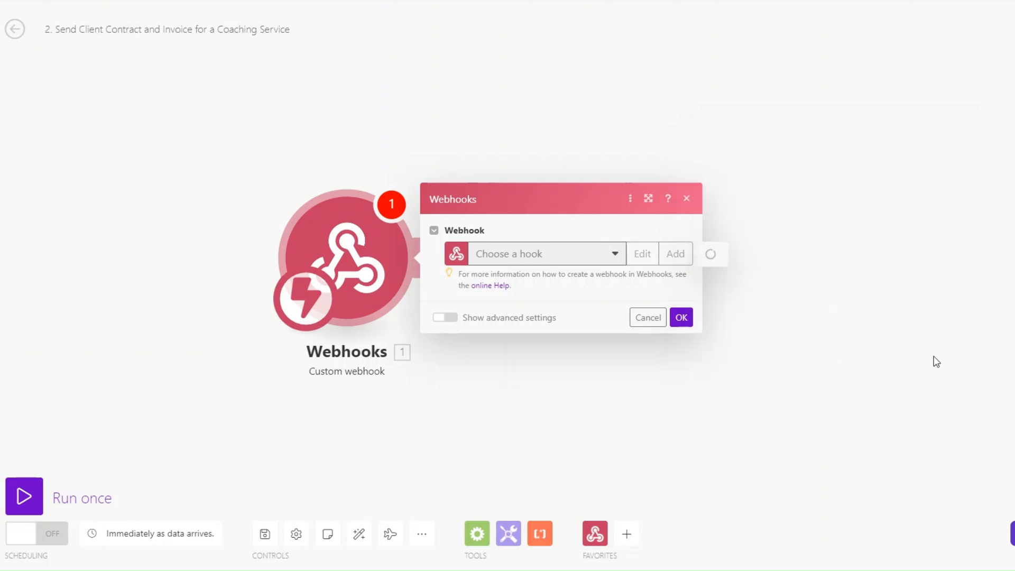
{"action": "left_click", "coordinate": [627, 305]}
{"action": "left_click", "coordinate": [682, 361]}
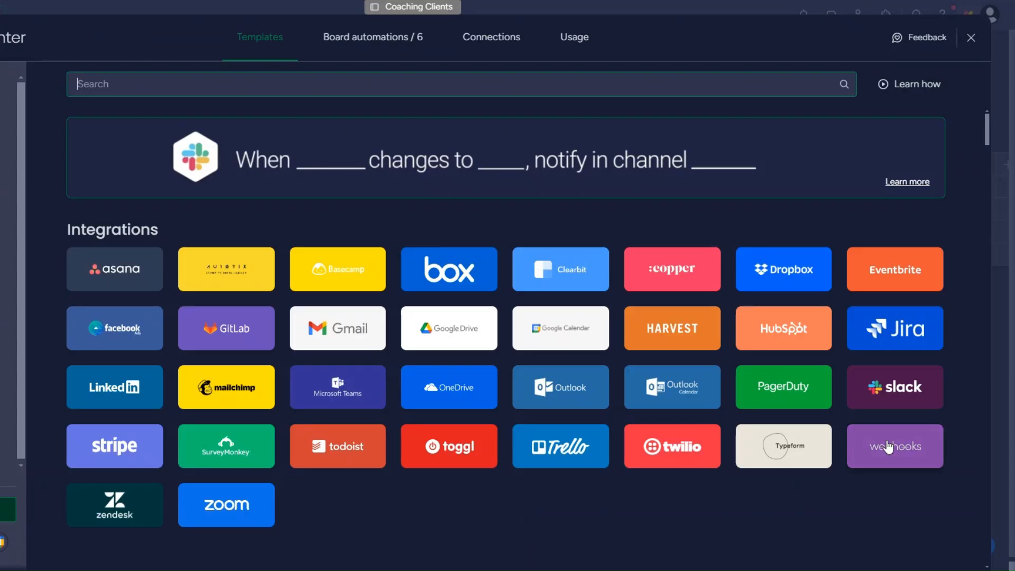
Apply monday.com's status-change webhook template using the pasted Make webhook URL and connect
{"action": "left_click", "coordinate": [888, 447]}
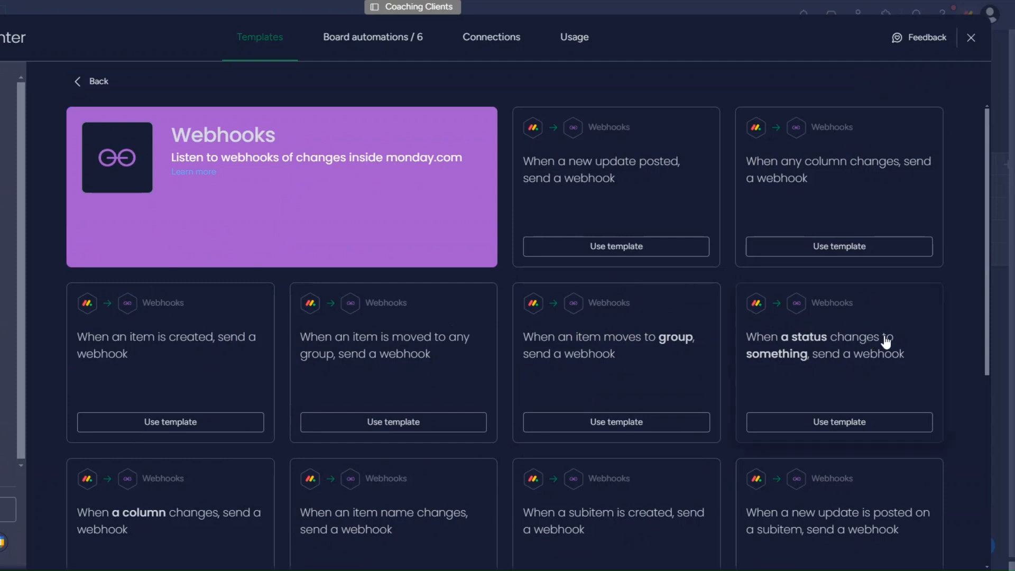
{"action": "left_click", "coordinate": [866, 422]}
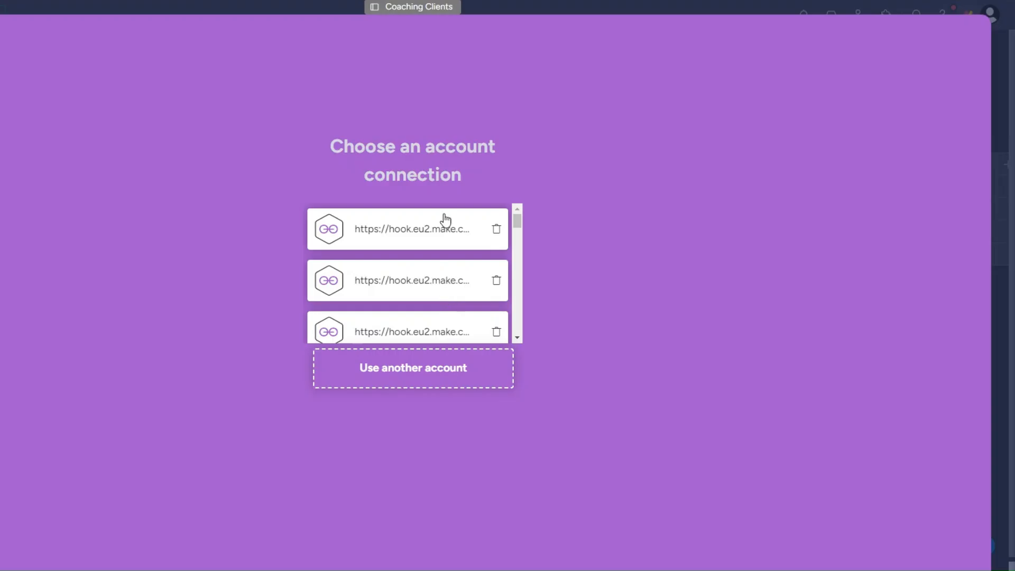
{"action": "left_click", "coordinate": [465, 372]}
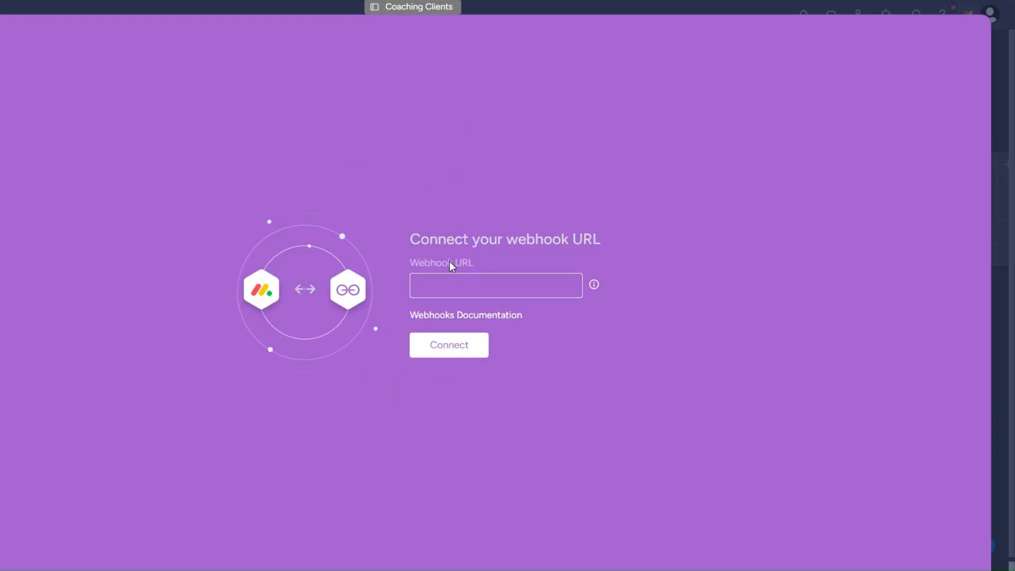
{"action": "key", "text": "ctrl+v"}
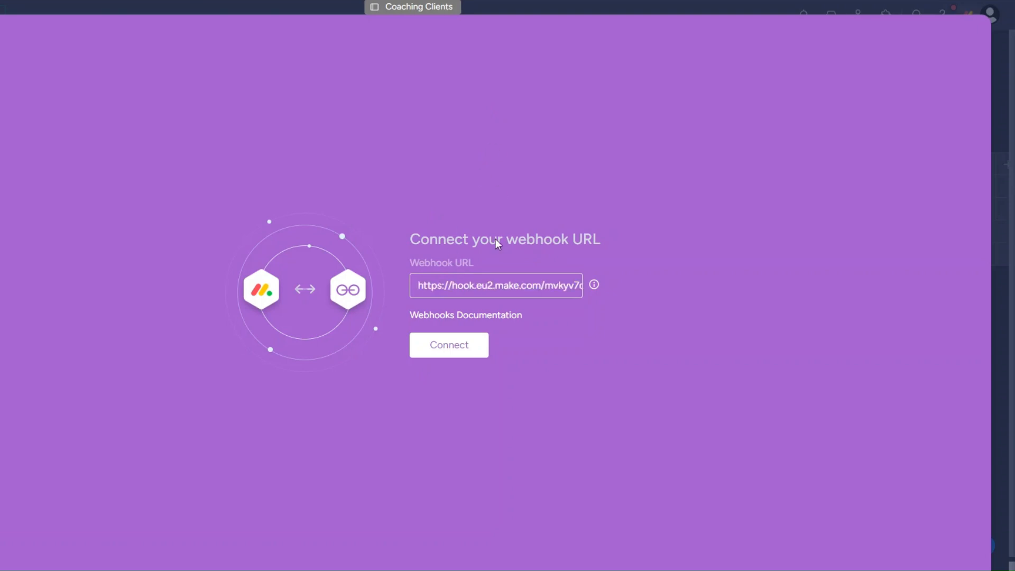
{"action": "left_click", "coordinate": [464, 347]}
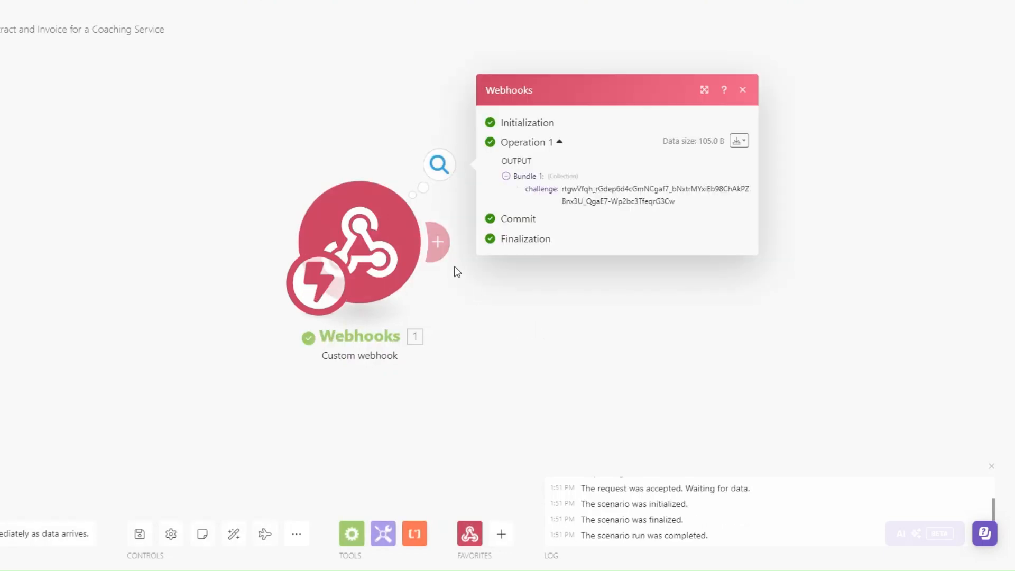
Check the challenge value the Custom webhook received from monday.com
{"action": "left_click", "coordinate": [457, 272]}
{"action": "left_click_drag", "start_coordinate": [458, 288], "coordinate": [329, 280]}
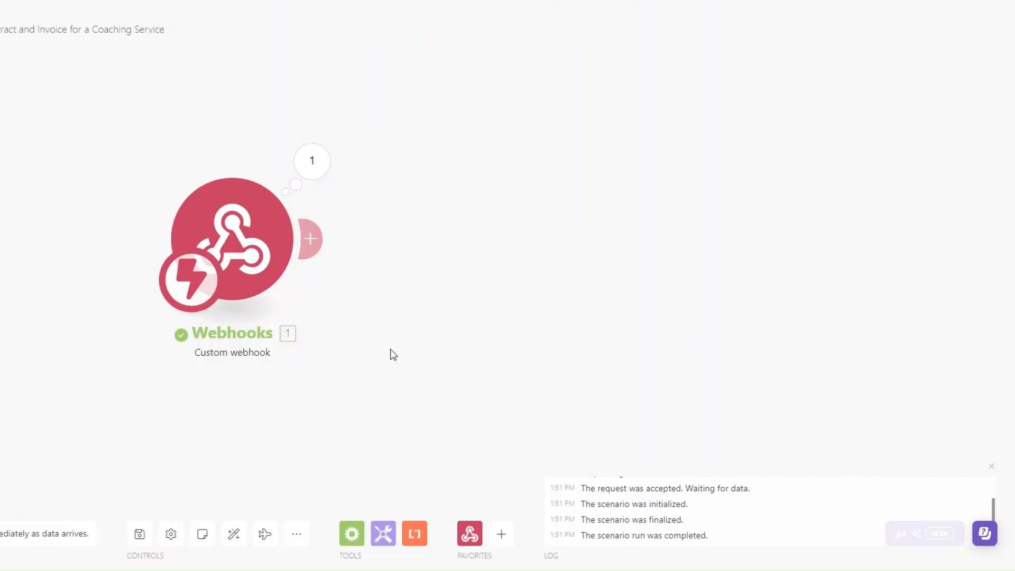
{"action": "left_click", "coordinate": [310, 238]}
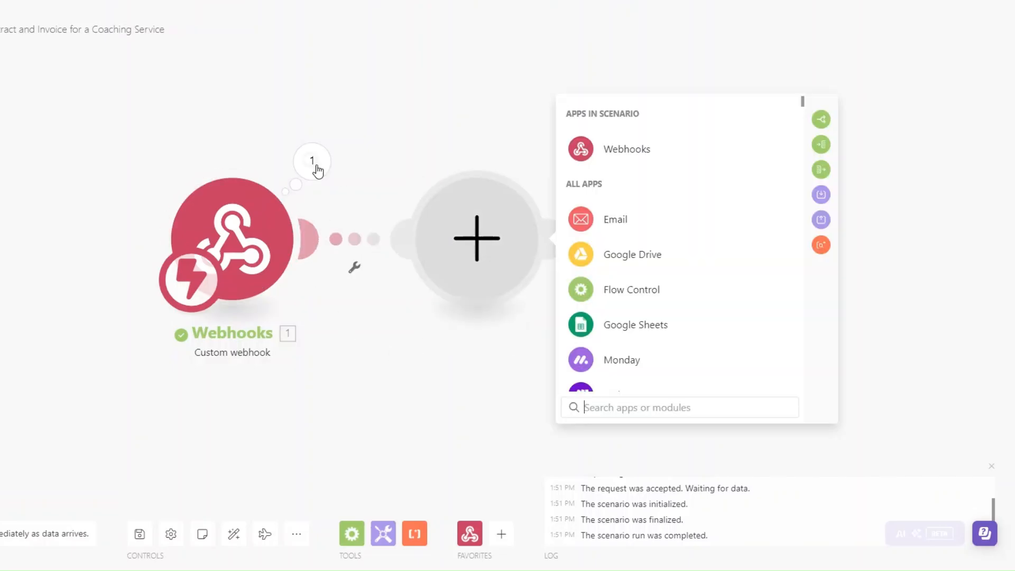
{"action": "left_click", "coordinate": [312, 161]}
{"action": "left_click_drag", "start_coordinate": [398, 185], "coordinate": [409, 186]}
{"action": "left_click", "coordinate": [319, 217]}
Add a Webhook response with body {"challenge":""} holding the mapped challenge, then run once
{"action": "left_click", "coordinate": [311, 238]}
{"action": "left_click", "coordinate": [619, 147]}
{"action": "left_click", "coordinate": [630, 231]}
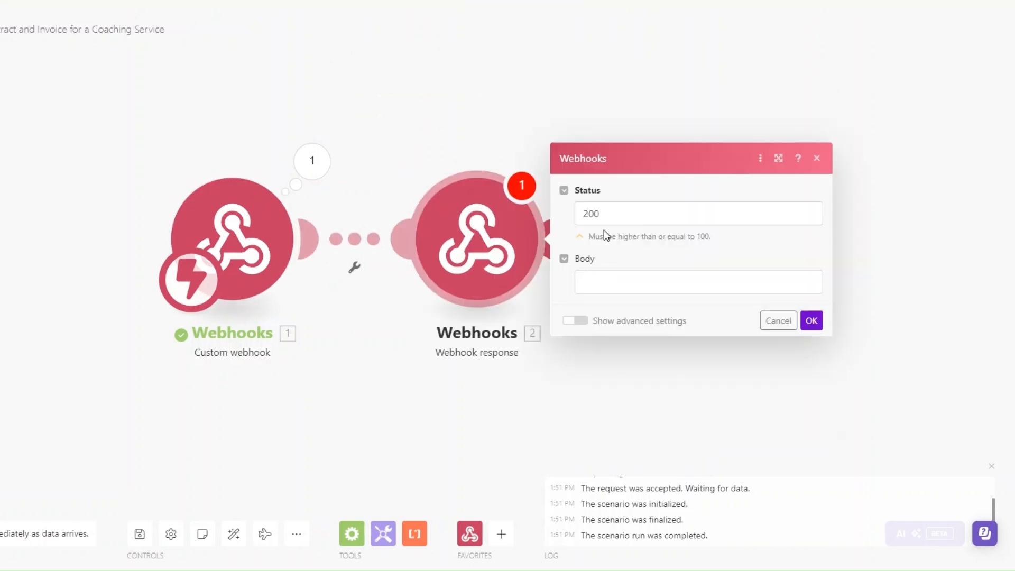
{"action": "left_click", "coordinate": [598, 285]}
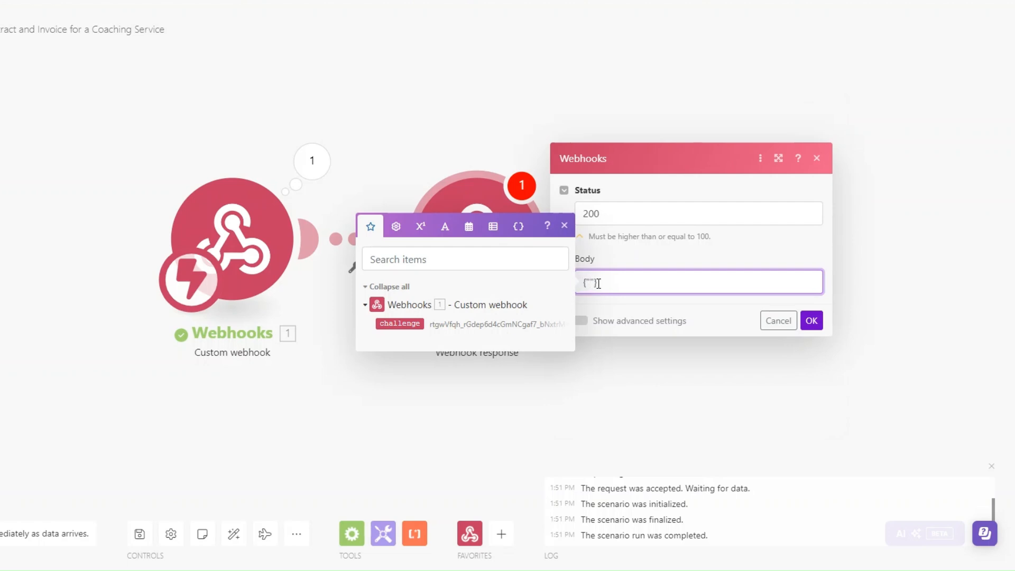
{"action": "type", "text": "{\"challenge\":"}
{"action": "left_click", "coordinate": [400, 323]}
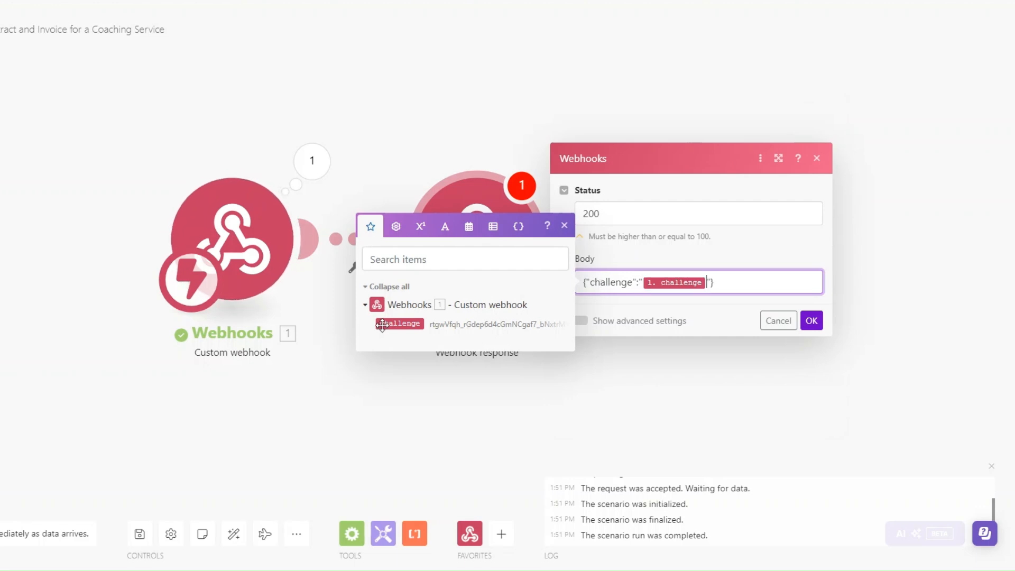
{"action": "left_click", "coordinate": [811, 321]}
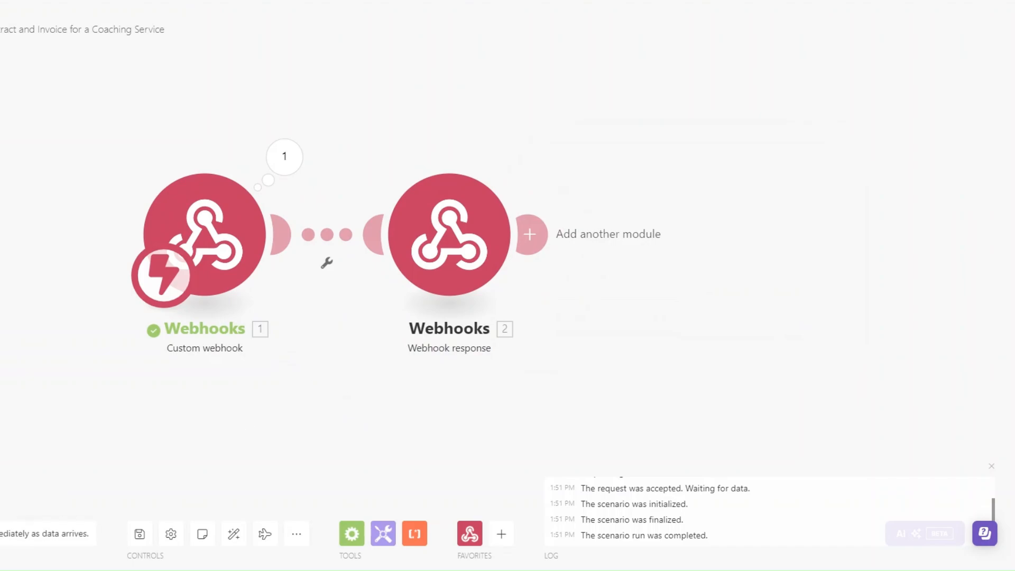
{"action": "left_click", "coordinate": [163, 294]}
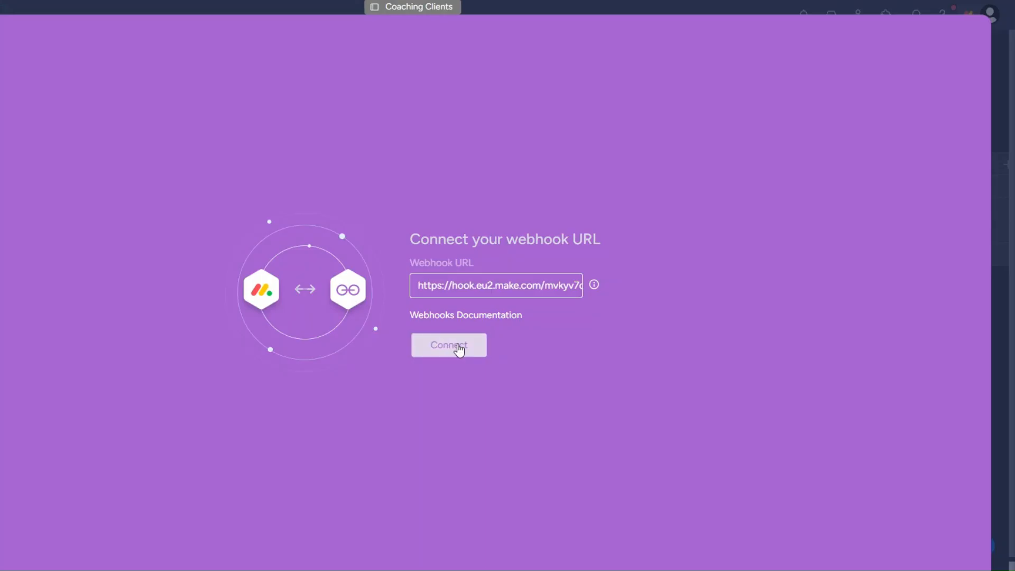
Connect the webhook and create the automation triggering when Status changes to Onboard Client
{"action": "left_click", "coordinate": [459, 347]}
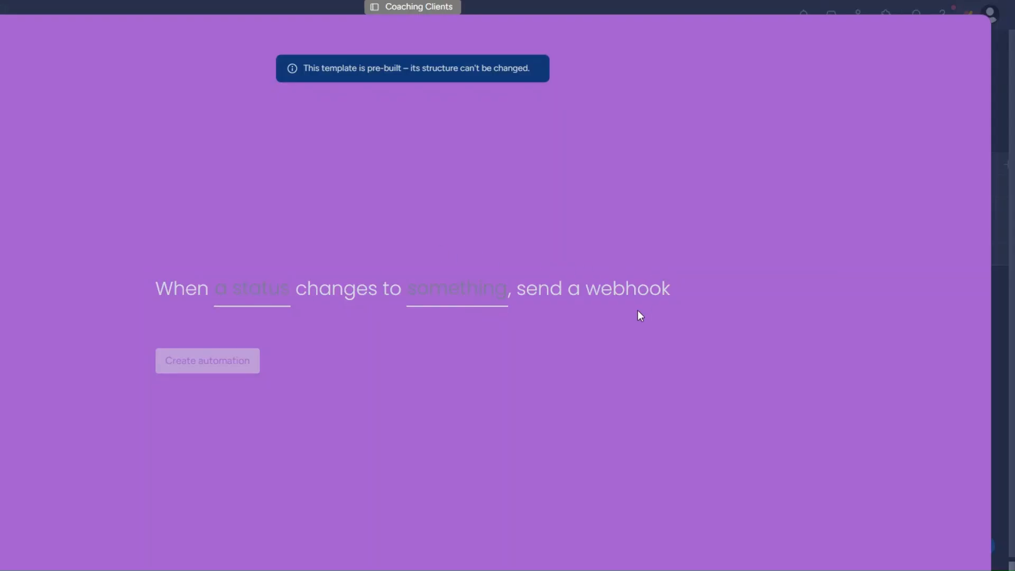
{"action": "left_click", "coordinate": [252, 290]}
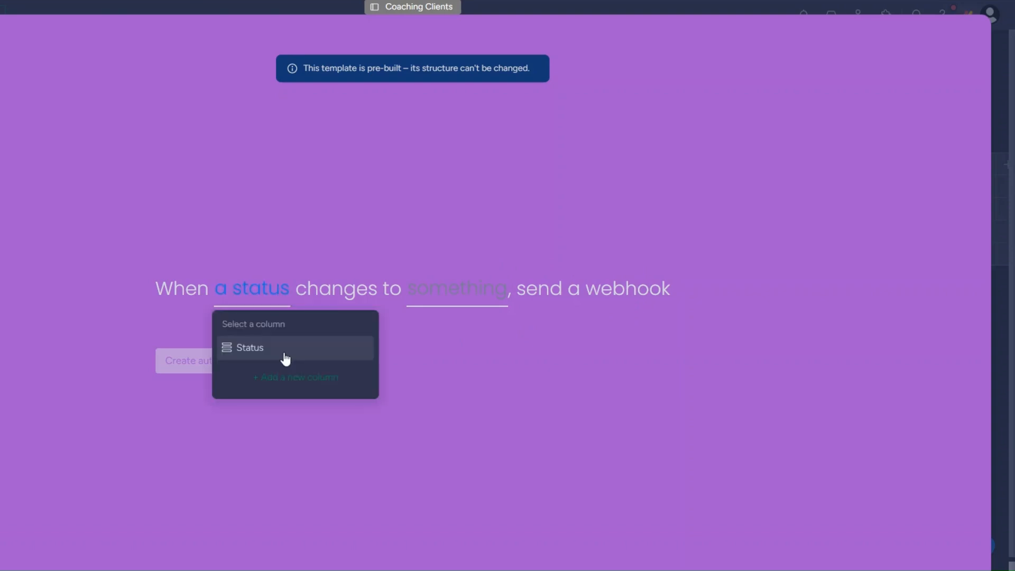
{"action": "left_click", "coordinate": [338, 346]}
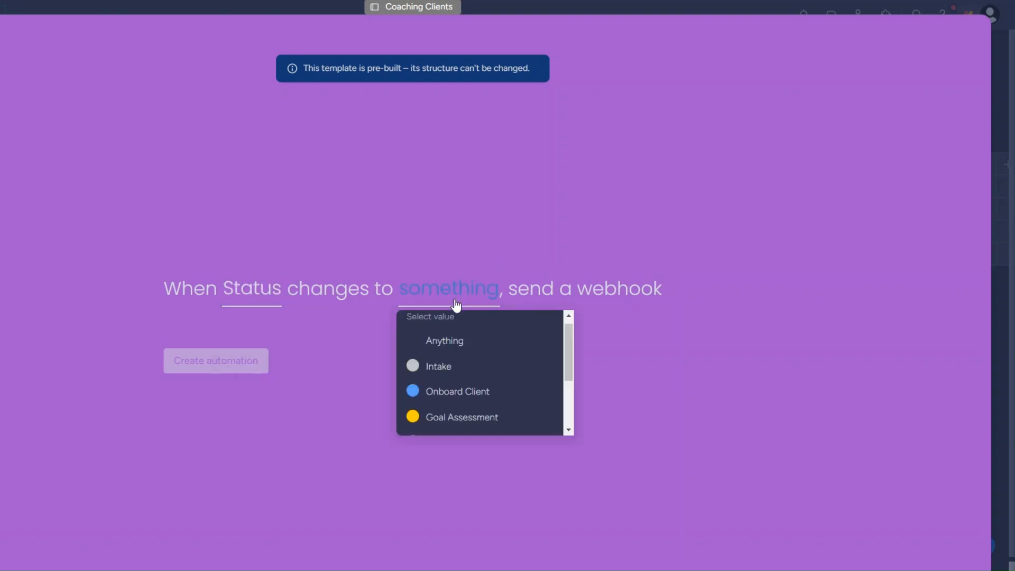
{"action": "left_click", "coordinate": [458, 398]}
{"action": "left_click", "coordinate": [219, 367]}
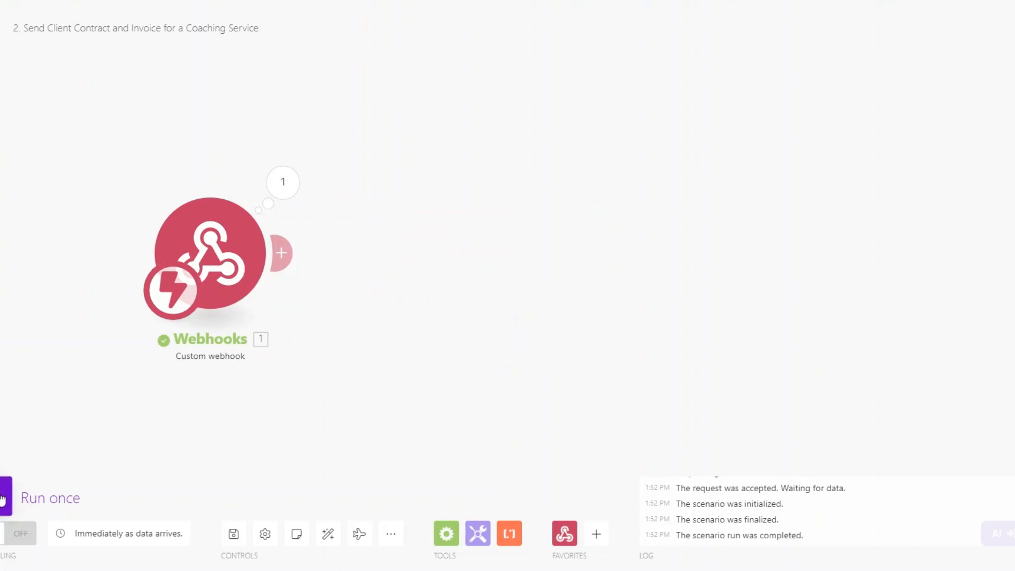
Capture a monday Status-change event with Run once, then add a Monday Get an Item module
{"action": "left_click", "coordinate": [6, 498]}
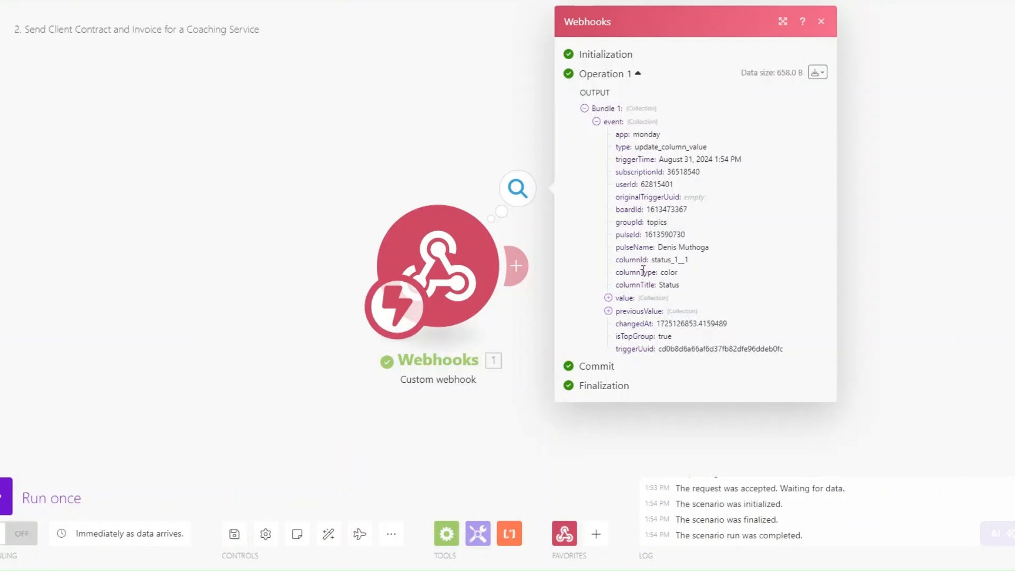
{"action": "left_click", "coordinate": [342, 331]}
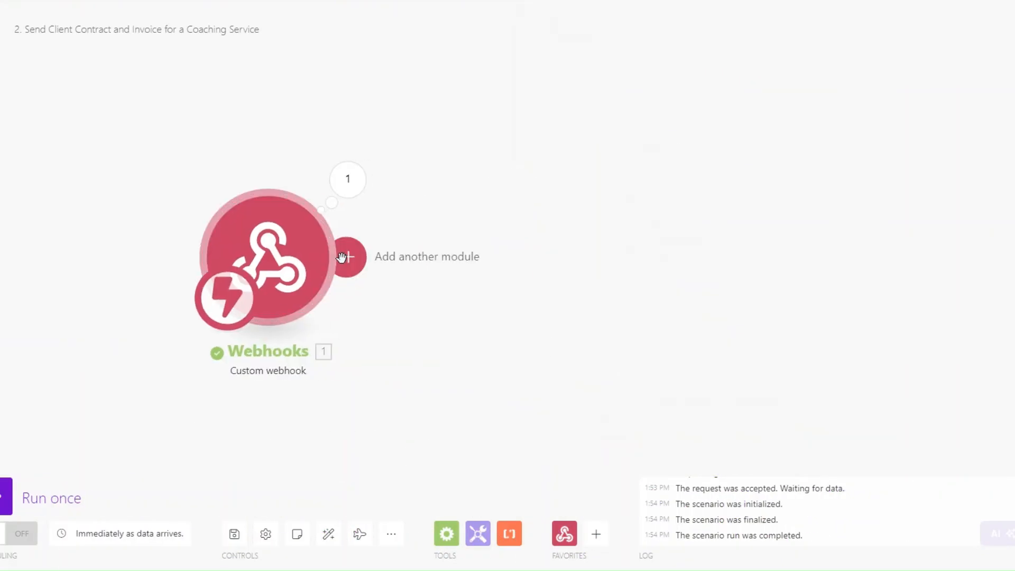
{"action": "left_click", "coordinate": [342, 259]}
{"action": "type", "text": "get"}
{"action": "scroll", "coordinate": [680, 346], "scroll_direction": "down", "scroll_amount": 3}
{"action": "left_click", "coordinate": [684, 379]}
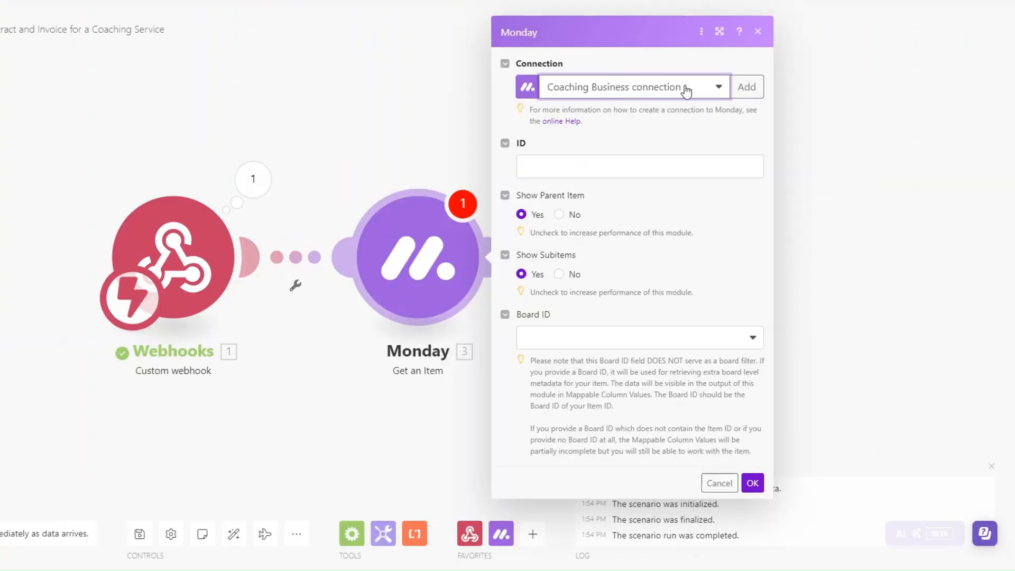
Set the Get an Item ID to the webhook's pulseId and Board ID to Coaching Clients
{"action": "left_click", "coordinate": [626, 165]}
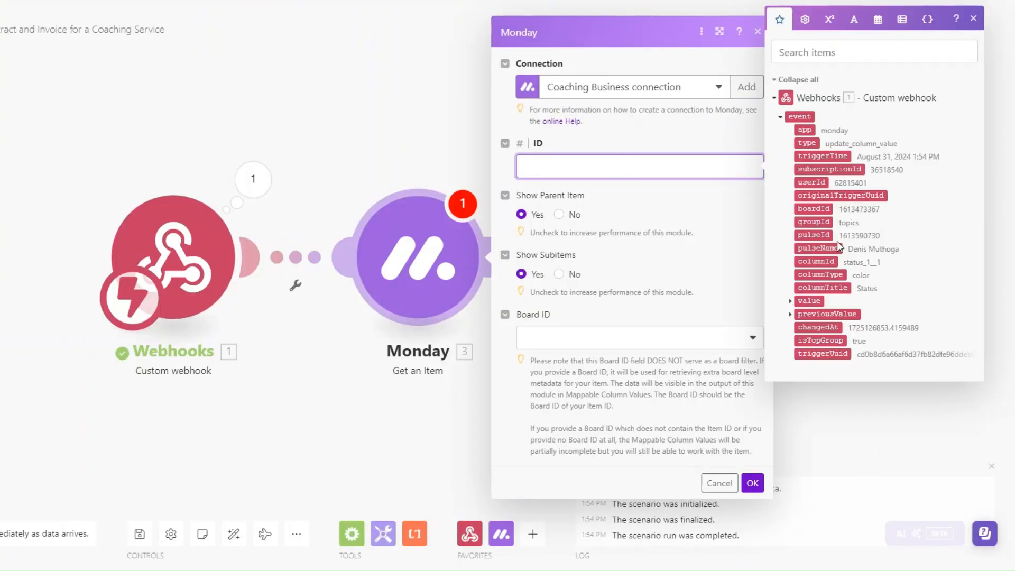
{"action": "left_click", "coordinate": [820, 239]}
{"action": "left_click", "coordinate": [519, 330]}
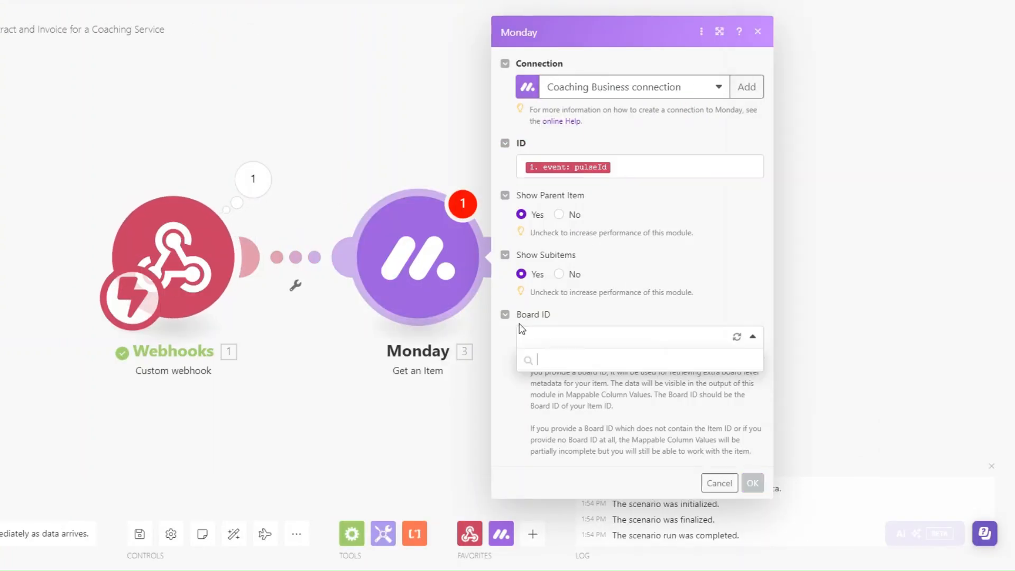
{"action": "left_click", "coordinate": [591, 346]}
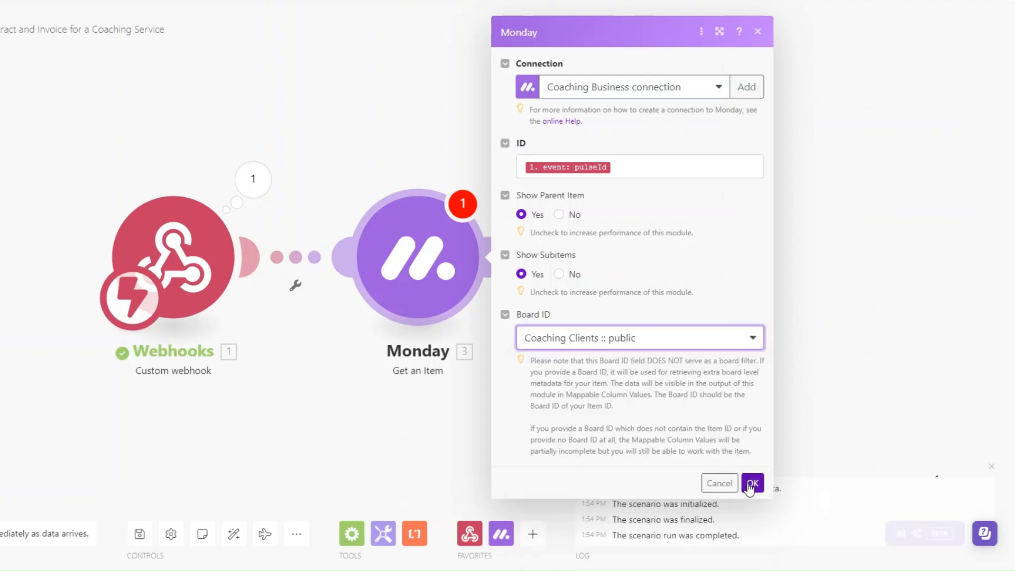
{"action": "left_click", "coordinate": [751, 483]}
Copy the pulseId value from the webhook's received output, then bring up the Monday module's actions
{"action": "scroll", "coordinate": [291, 372], "scroll_direction": "down", "scroll_amount": 1}
{"action": "left_click_drag", "start_coordinate": [291, 372], "coordinate": [216, 336]}
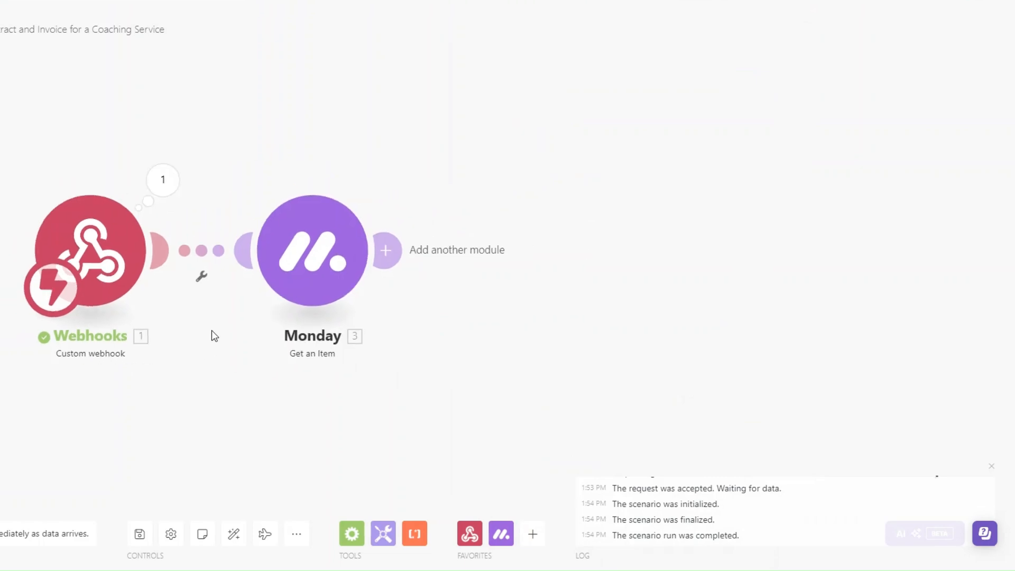
{"action": "left_click_drag", "start_coordinate": [165, 195], "coordinate": [140, 175]}
{"action": "left_click", "coordinate": [140, 180]}
{"action": "left_click", "coordinate": [213, 190]}
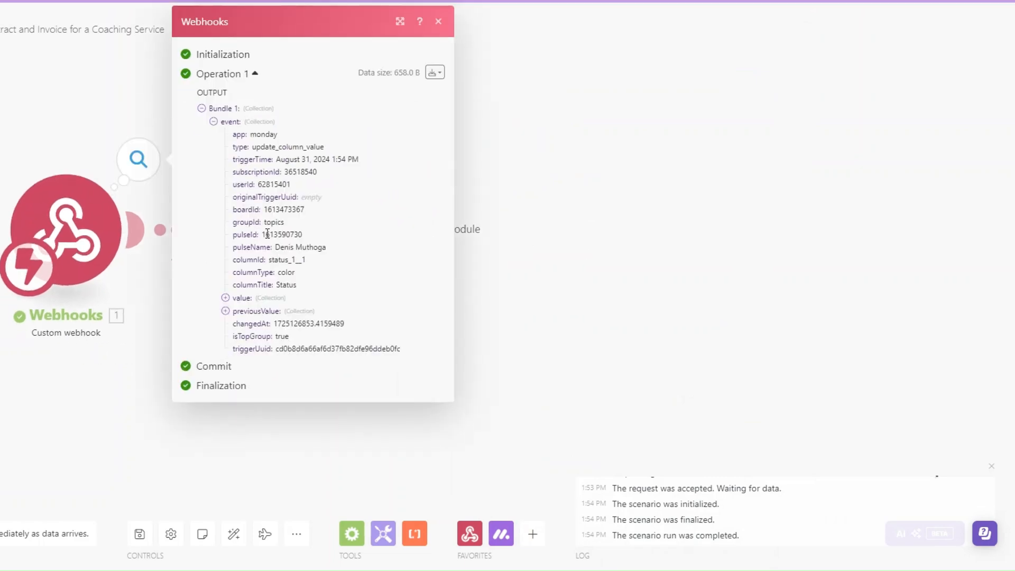
{"action": "left_click_drag", "start_coordinate": [264, 234], "coordinate": [322, 236]}
{"action": "key", "text": "ctrl+c"}
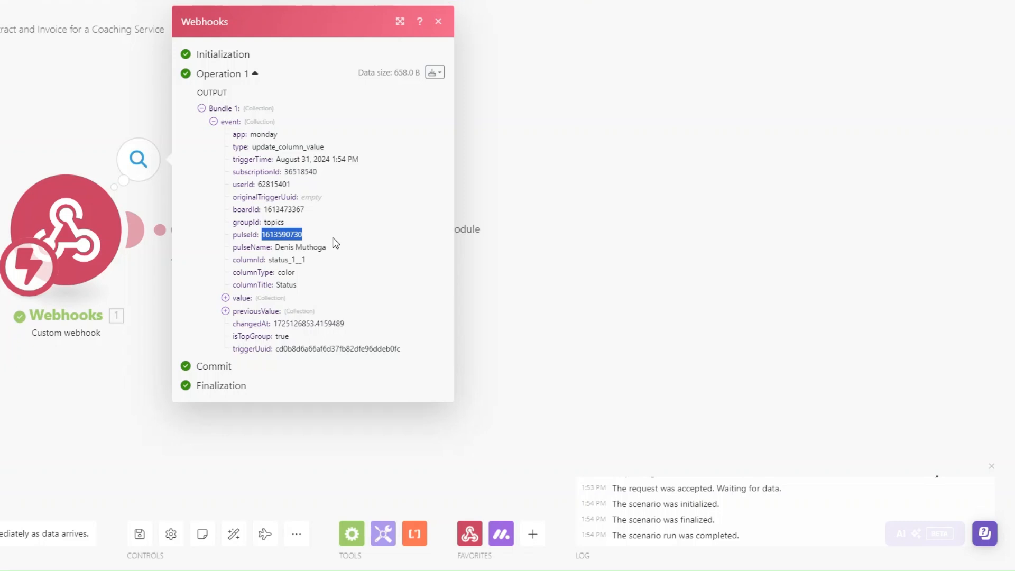
{"action": "key", "text": "Escape"}
{"action": "right_click", "coordinate": [305, 239]}
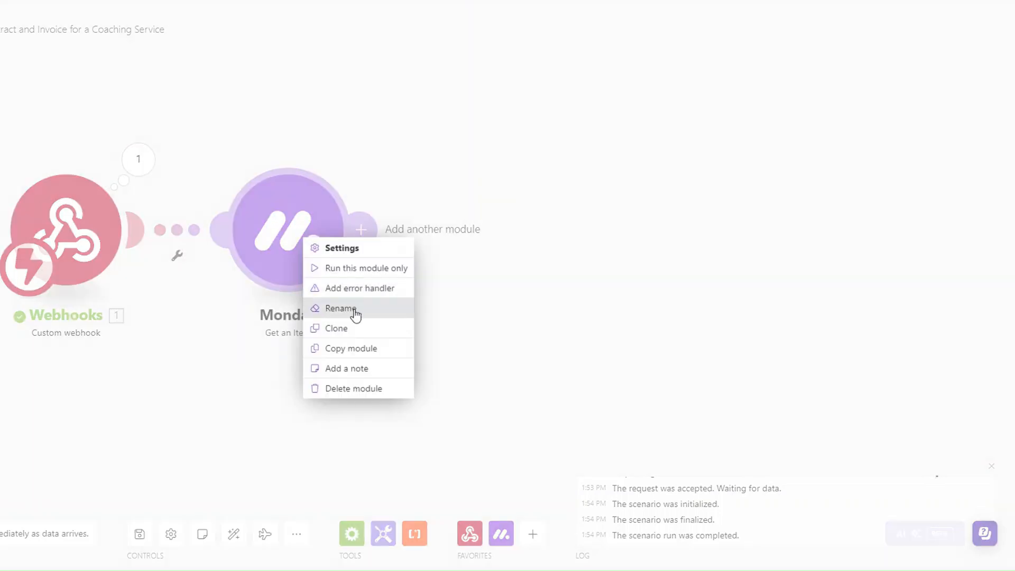
Run only the Monday module, using the copied pulseId as its test item ID
{"action": "left_click", "coordinate": [353, 277]}
{"action": "left_click", "coordinate": [449, 294]}
{"action": "key", "text": "ctrl+v"}
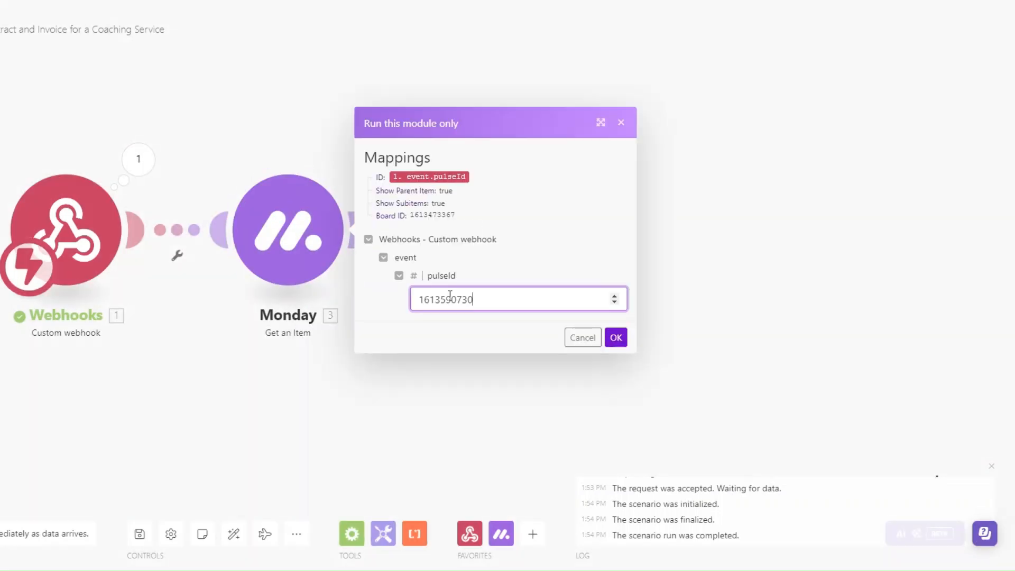
{"action": "left_click", "coordinate": [616, 337]}
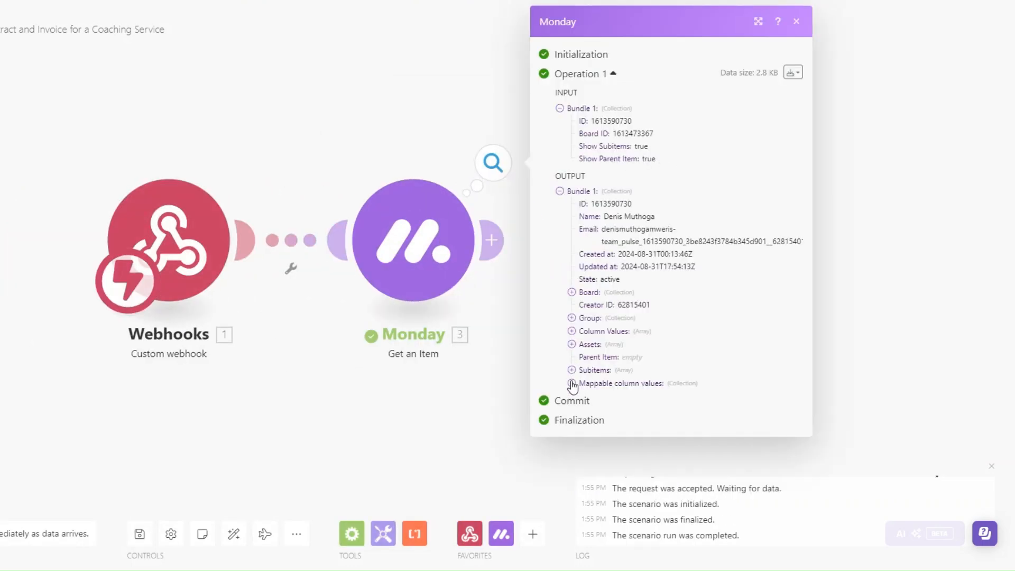
Review Date Created, Assignee, Last updated, Status, Email and Phone in Monday's output, then close it
{"action": "left_click", "coordinate": [583, 397]}
{"action": "scroll", "coordinate": [617, 423], "scroll_direction": "down", "scroll_amount": 1}
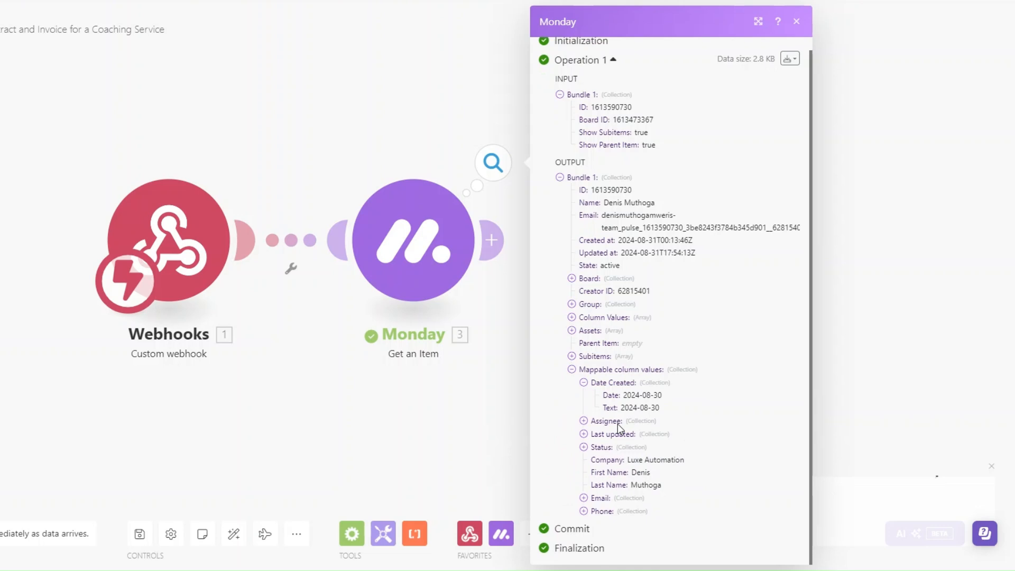
{"action": "left_click", "coordinate": [584, 421]}
{"action": "scroll", "coordinate": [655, 421], "scroll_direction": "down", "scroll_amount": 2}
{"action": "left_click", "coordinate": [584, 435]}
{"action": "scroll", "coordinate": [655, 439], "scroll_direction": "down", "scroll_amount": 3}
{"action": "left_click", "coordinate": [584, 442]}
{"action": "scroll", "coordinate": [629, 466], "scroll_direction": "down", "scroll_amount": 5}
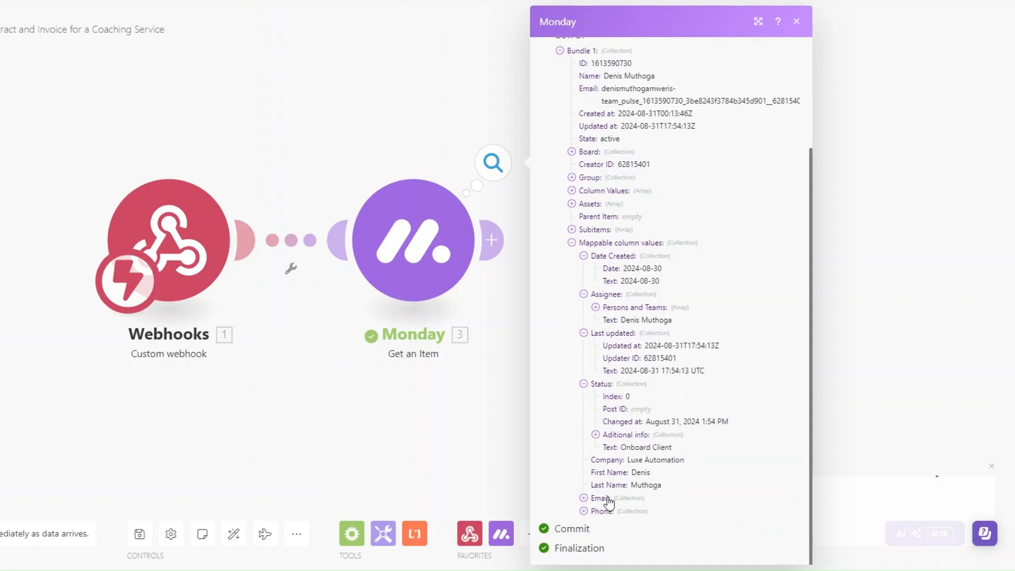
{"action": "left_click", "coordinate": [584, 498]}
{"action": "left_click", "coordinate": [584, 537]}
{"action": "left_click", "coordinate": [494, 422]}
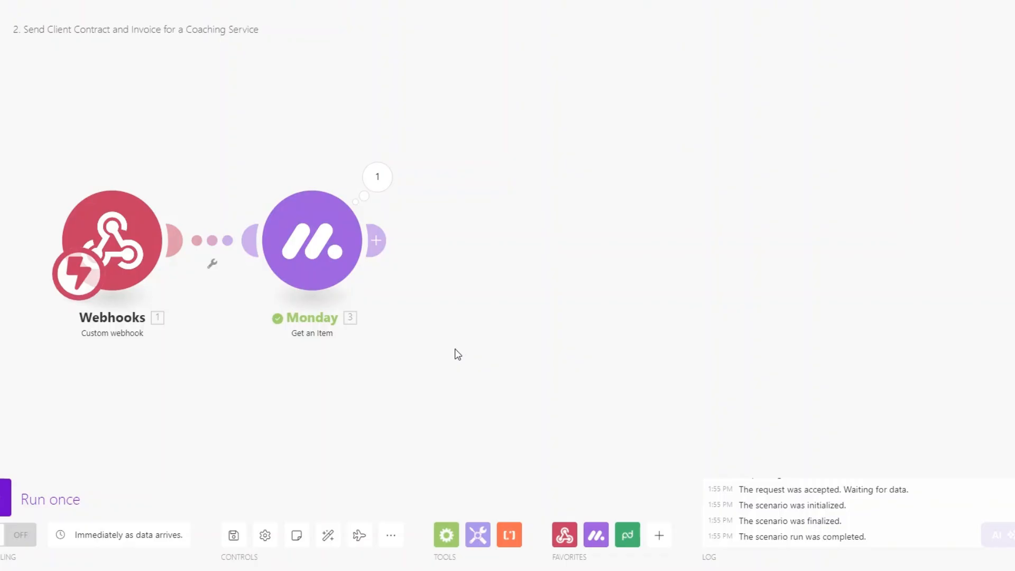
Add a PandaDoc Get a Document module after Monday with the pasted Document ID
{"action": "left_click", "coordinate": [376, 239]}
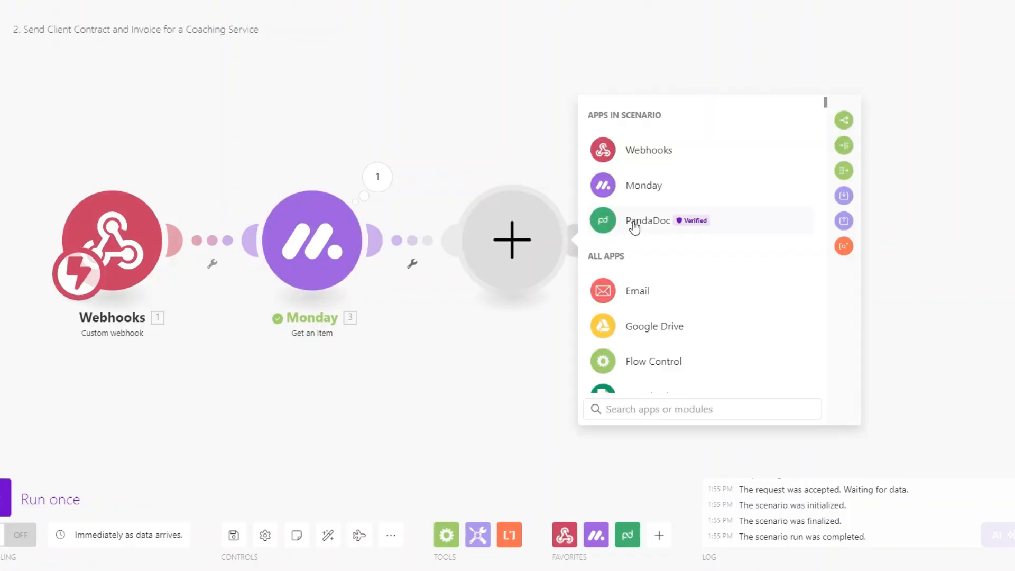
{"action": "left_click", "coordinate": [634, 228]}
{"action": "left_click", "coordinate": [650, 256]}
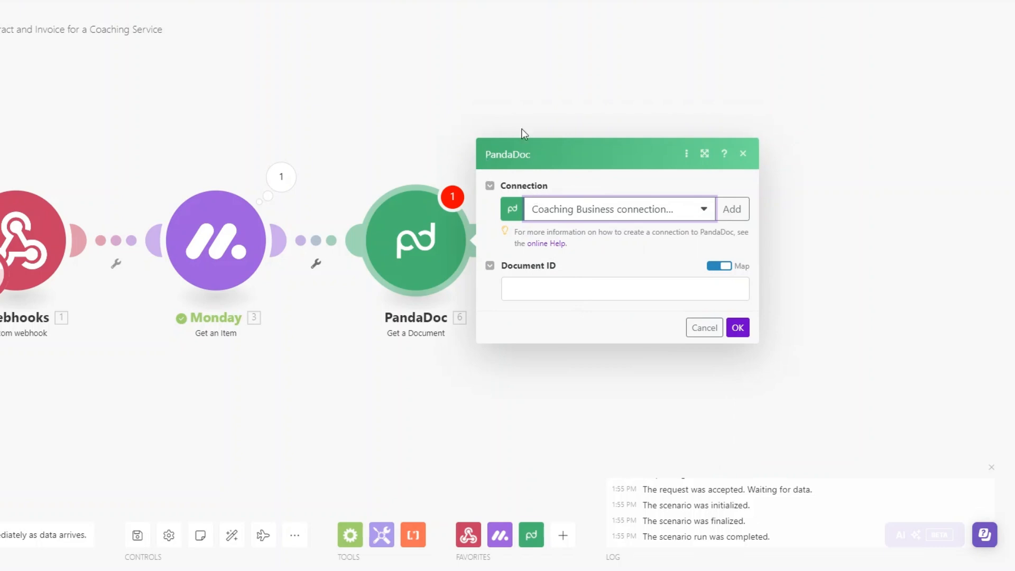
{"action": "left_click", "coordinate": [585, 287]}
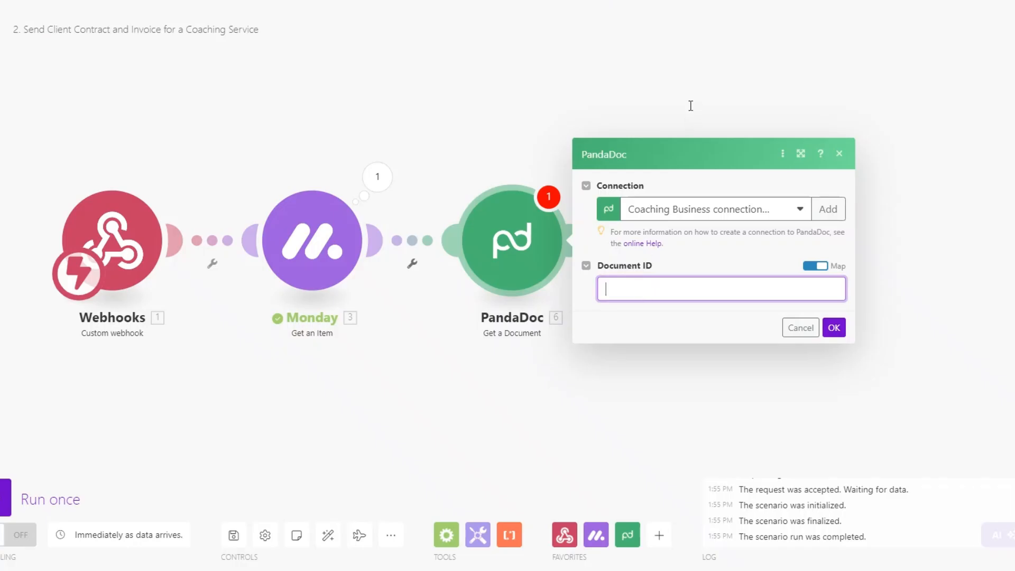
{"action": "type", "text": "aXEHY9FuvkQwGS6VC62Lgi"}
{"action": "left_click", "coordinate": [834, 327]}
Run only the PandaDoc module and check it returns the 'Online Coaching Contract' document
{"action": "right_click", "coordinate": [538, 253]}
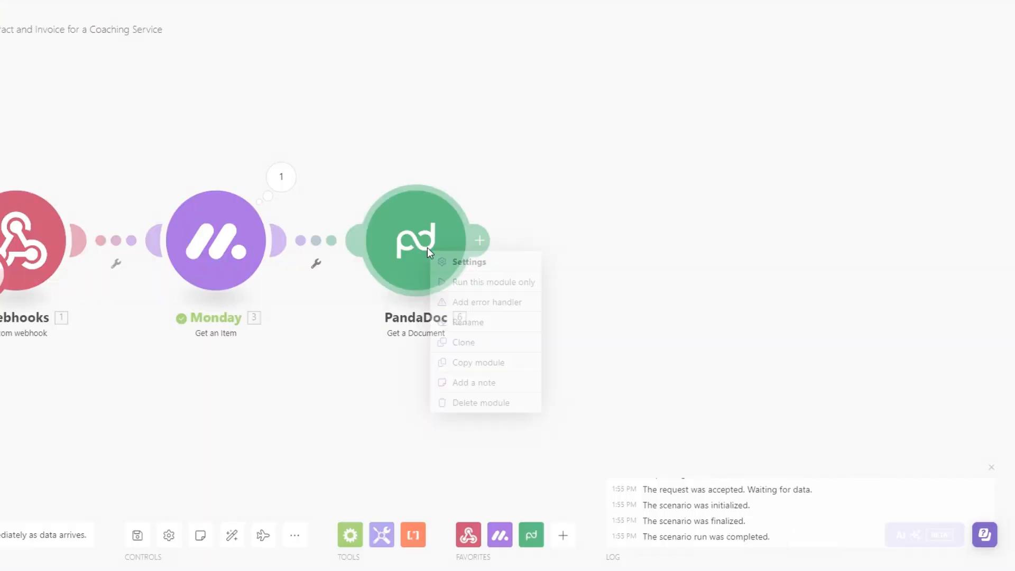
{"action": "left_click", "coordinate": [581, 281]}
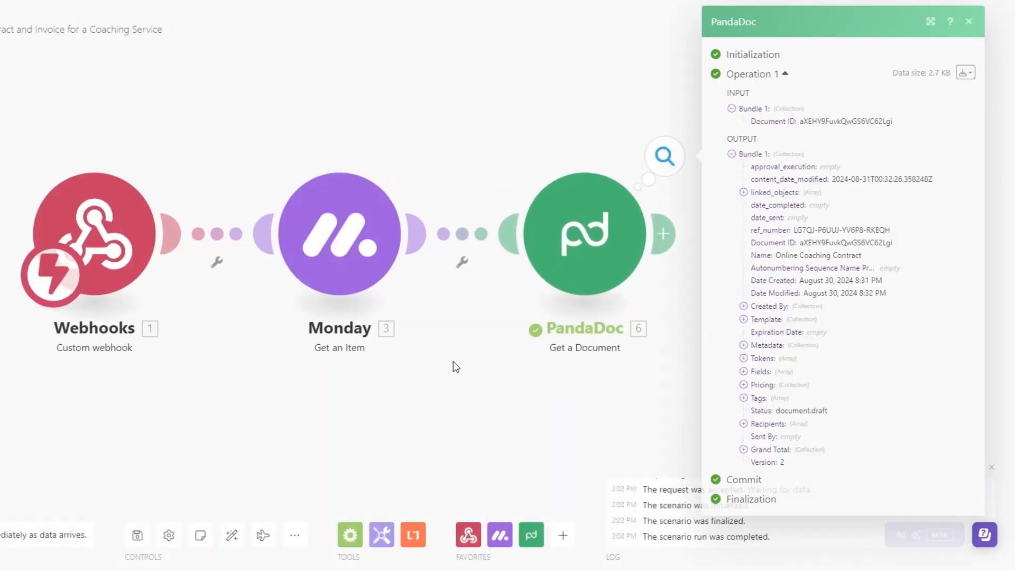
{"action": "left_click_drag", "start_coordinate": [750, 256], "coordinate": [857, 259]}
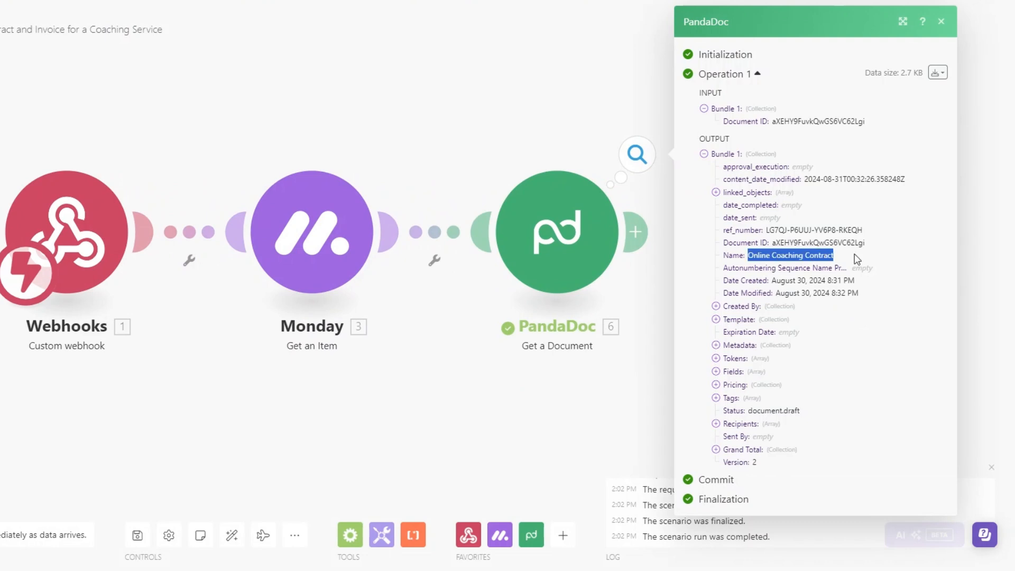
{"action": "left_click", "coordinate": [613, 433]}
{"action": "left_click_drag", "start_coordinate": [687, 363], "coordinate": [514, 364]}
{"action": "scroll", "coordinate": [524, 364], "scroll_direction": "down", "scroll_amount": 1}
{"action": "left_click_drag", "start_coordinate": [606, 364], "coordinate": [514, 364]}
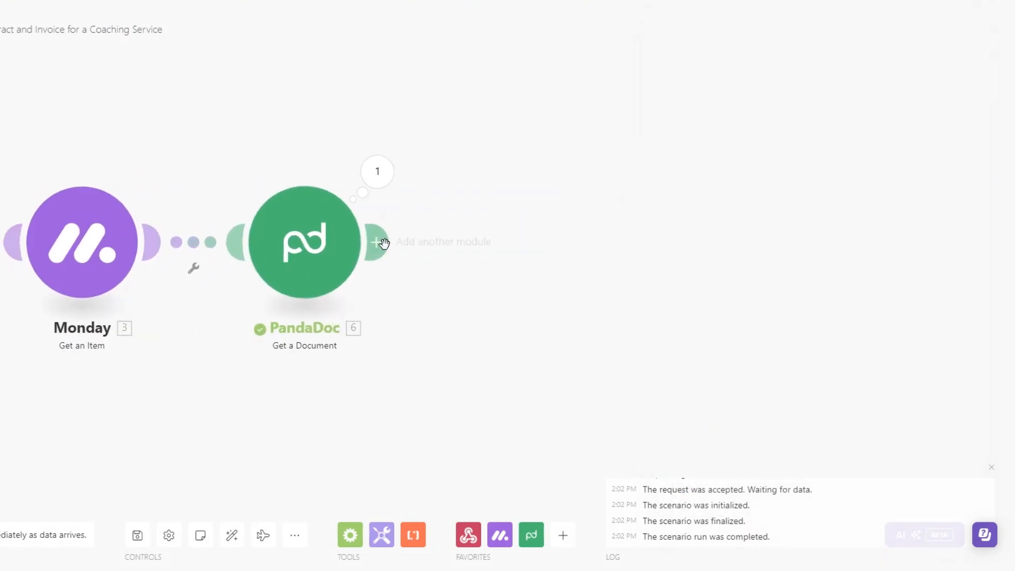
Add PandaDoc Download a Document, mapping 6. Document ID into Document ID
{"action": "left_click", "coordinate": [375, 243]}
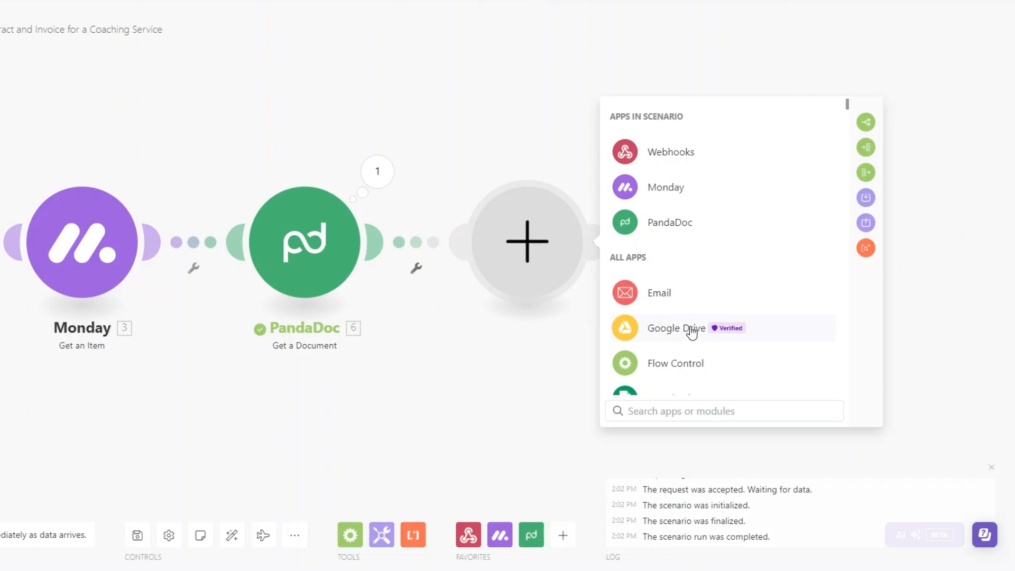
{"action": "left_click", "coordinate": [662, 225]}
{"action": "left_click", "coordinate": [686, 339]}
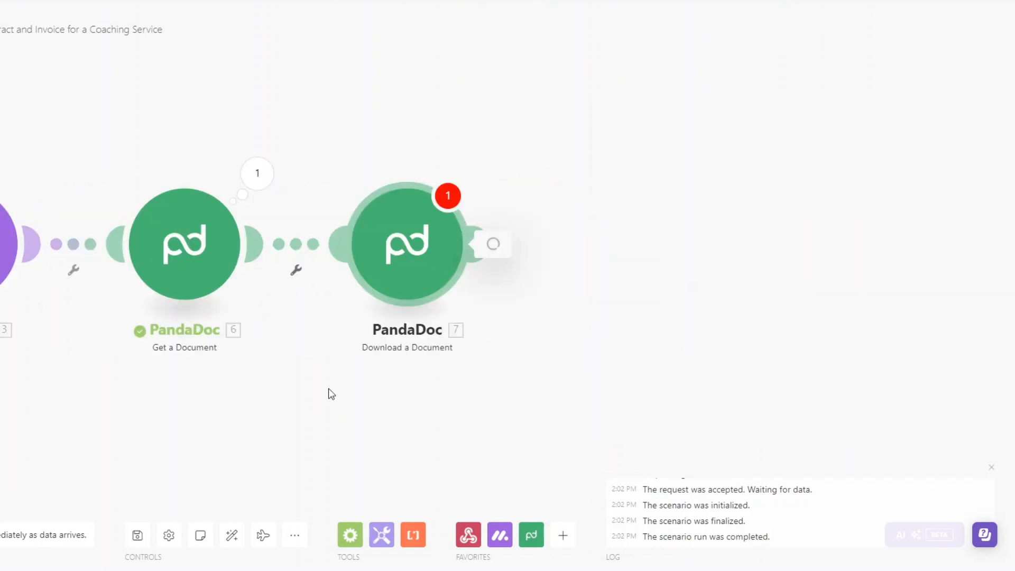
{"action": "left_click", "coordinate": [524, 303]}
{"action": "left_click", "coordinate": [781, 117]}
{"action": "left_click", "coordinate": [720, 332]}
Add Google Drive Upload a File, saving into the Files folder chosen from the list
{"action": "left_click_drag", "start_coordinate": [398, 380], "coordinate": [367, 379]}
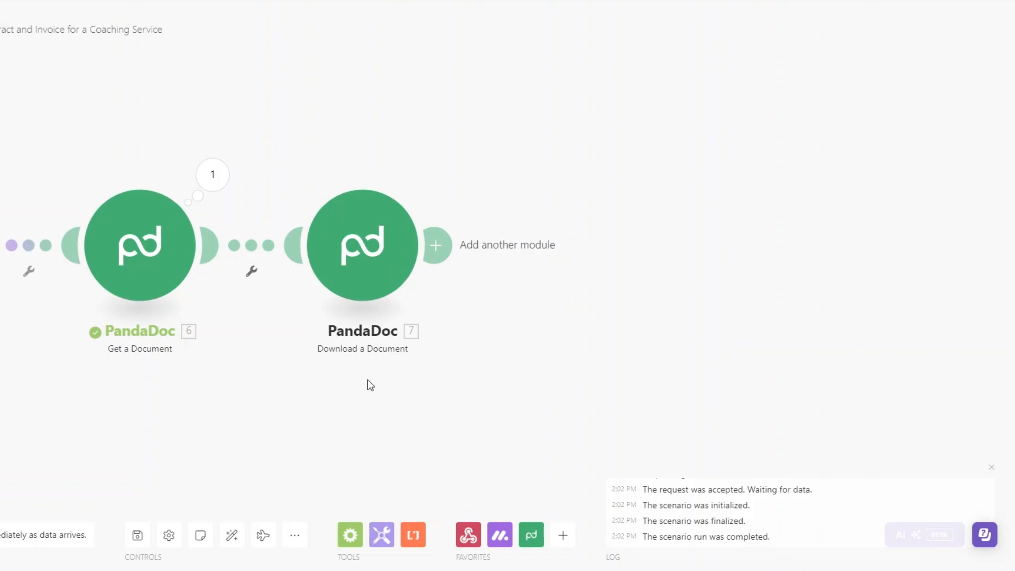
{"action": "left_click", "coordinate": [436, 245]}
{"action": "scroll", "coordinate": [696, 322], "scroll_direction": "down", "scroll_amount": 3}
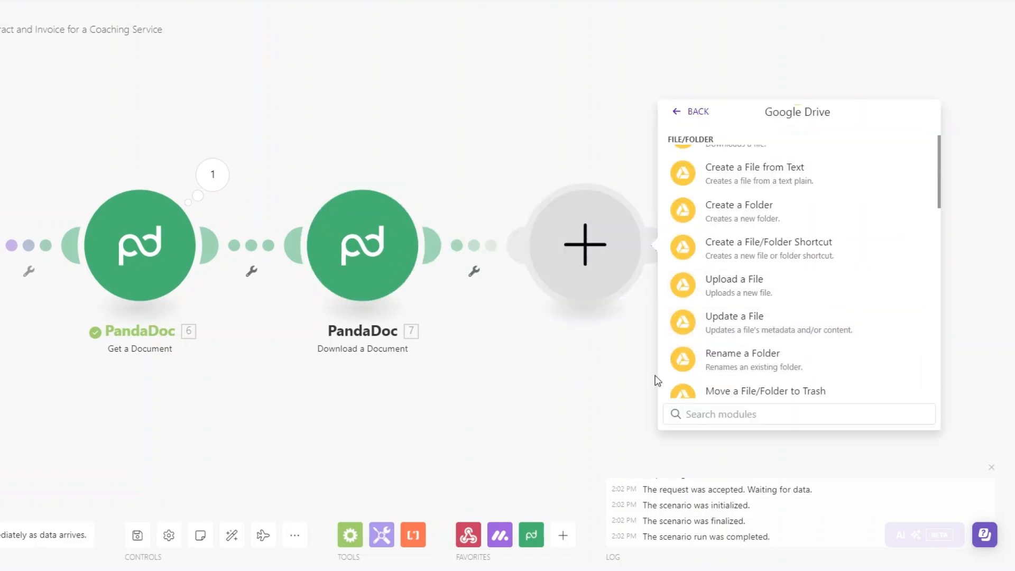
{"action": "left_click", "coordinate": [735, 280]}
{"action": "left_click", "coordinate": [550, 252]}
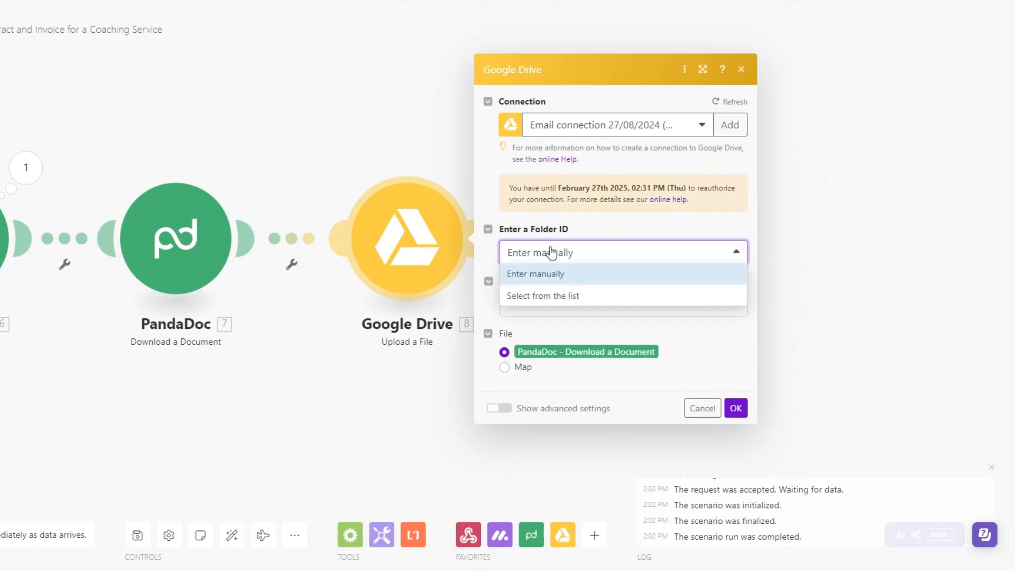
{"action": "left_click", "coordinate": [549, 295]}
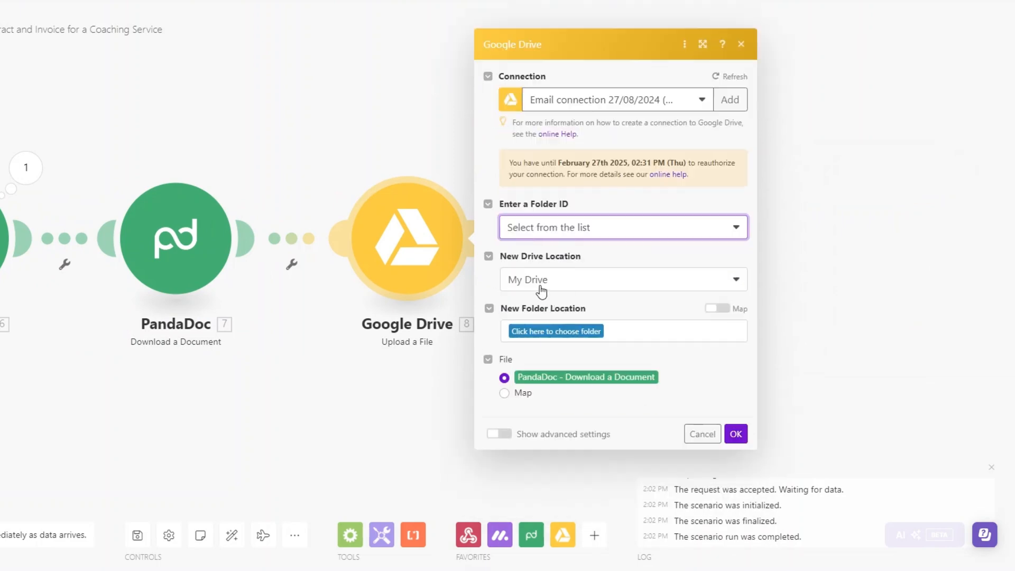
{"action": "left_click", "coordinate": [551, 332]}
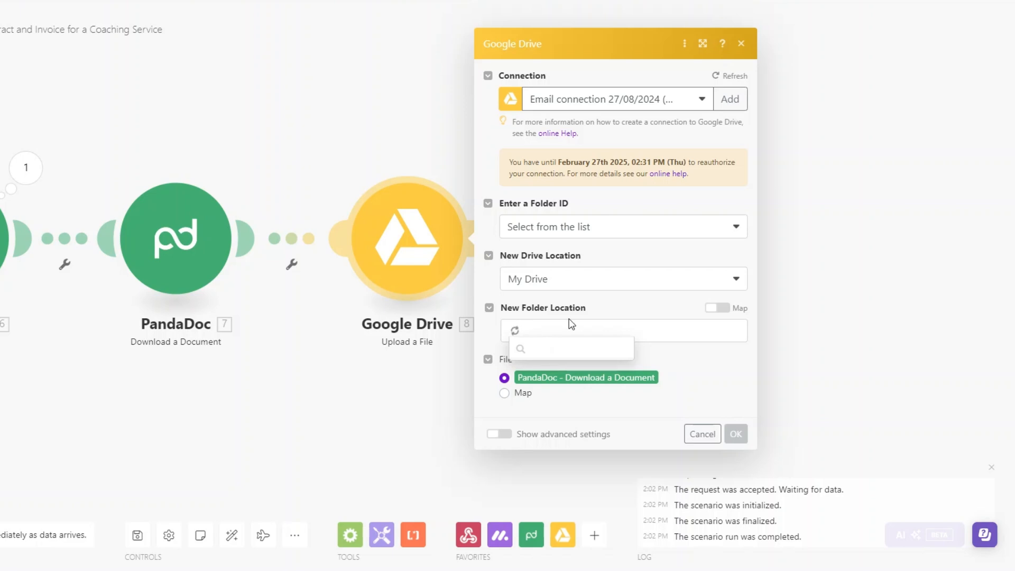
{"action": "left_click", "coordinate": [548, 367]}
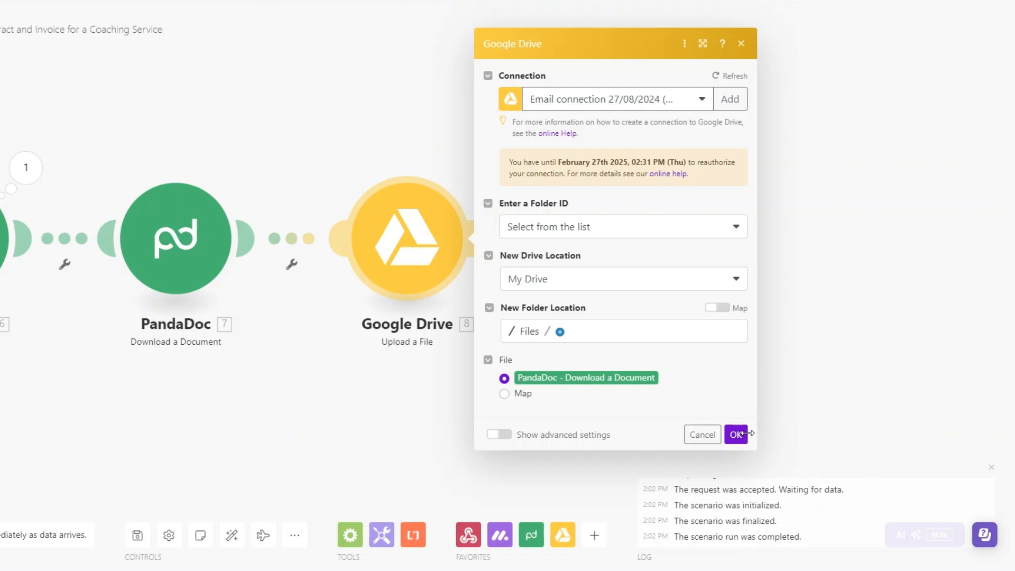
{"action": "left_click", "coordinate": [735, 434]}
{"action": "left_click", "coordinate": [478, 239]}
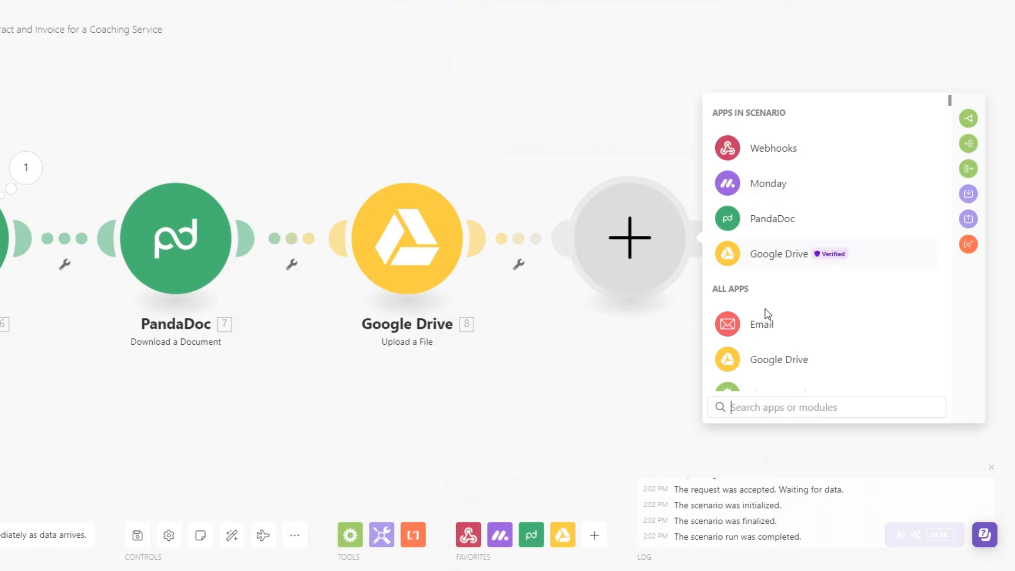
Add Google Drive Get a Share Link for 8. File ID, shared with Anyone as Writer
{"action": "left_click", "coordinate": [776, 260]}
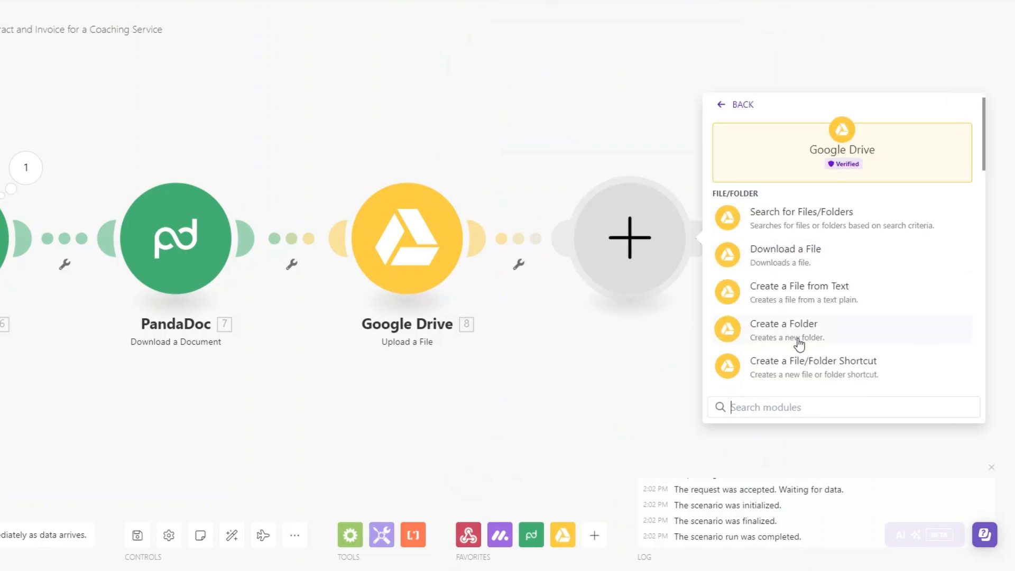
{"action": "scroll", "coordinate": [798, 345], "scroll_direction": "down", "scroll_amount": 5}
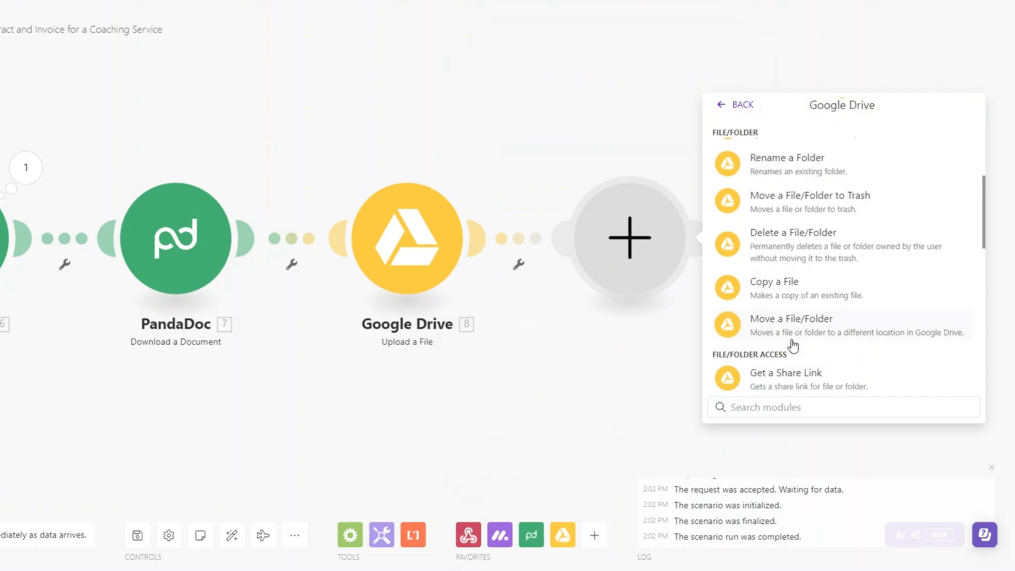
{"action": "left_click", "coordinate": [790, 383]}
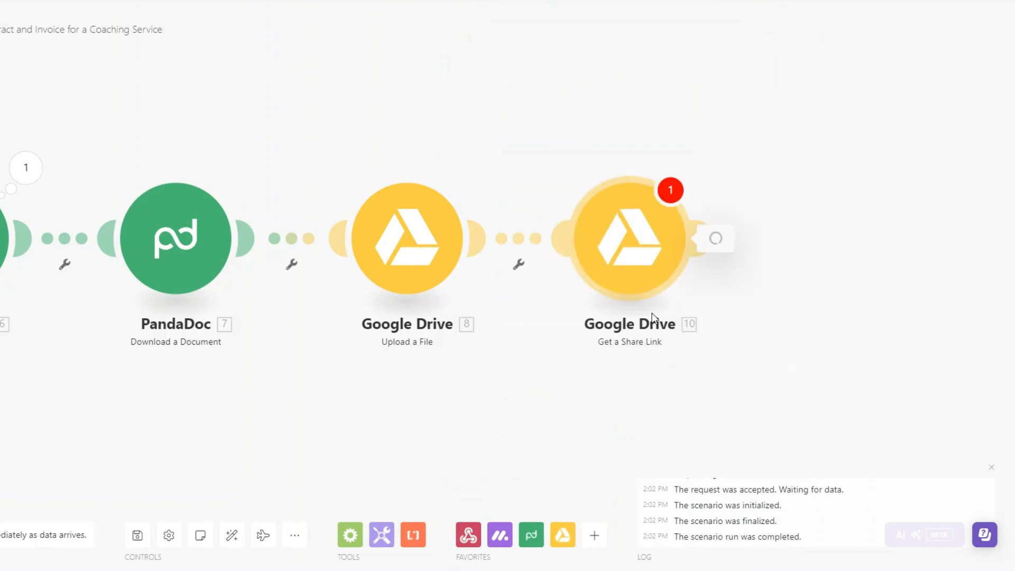
{"action": "left_click", "coordinate": [734, 317]}
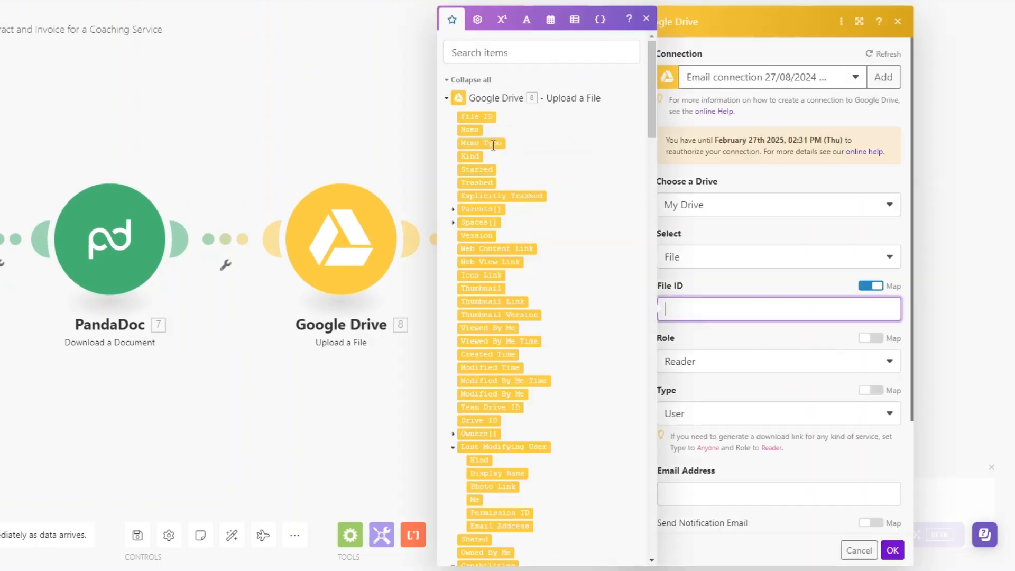
{"action": "left_click", "coordinate": [477, 115]}
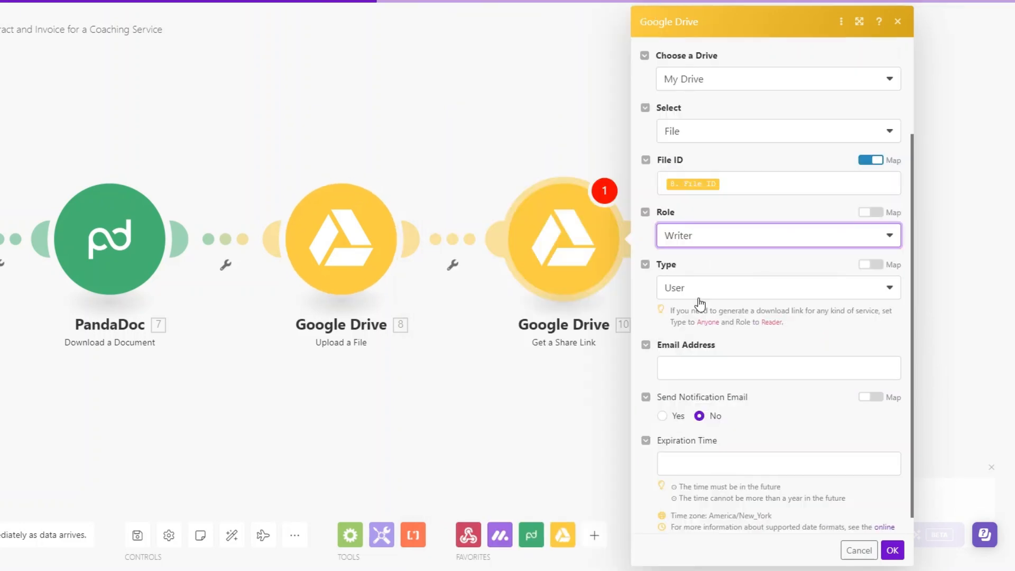
{"action": "left_click", "coordinate": [699, 296]}
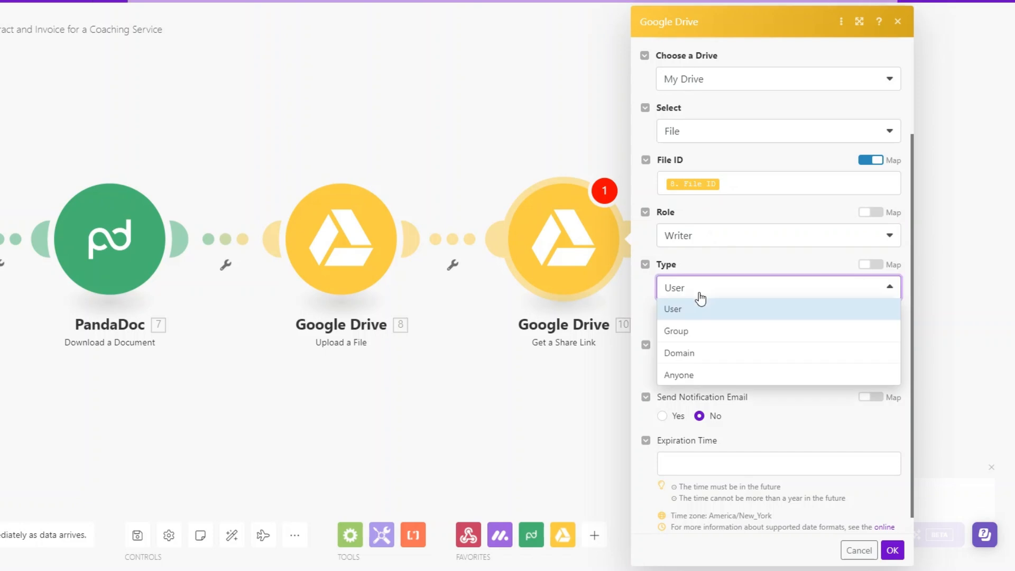
{"action": "left_click", "coordinate": [700, 374]}
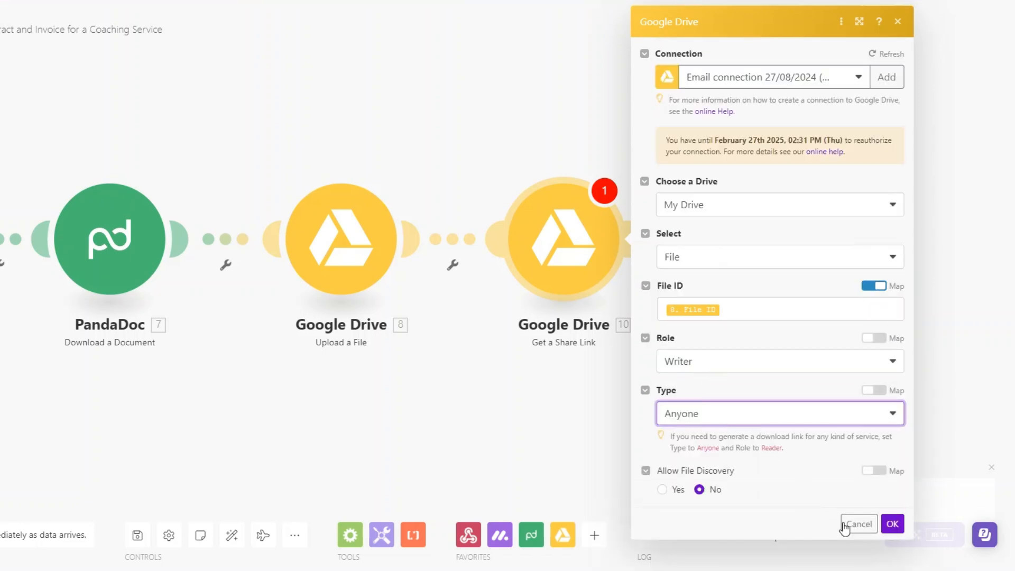
{"action": "left_click", "coordinate": [892, 524]}
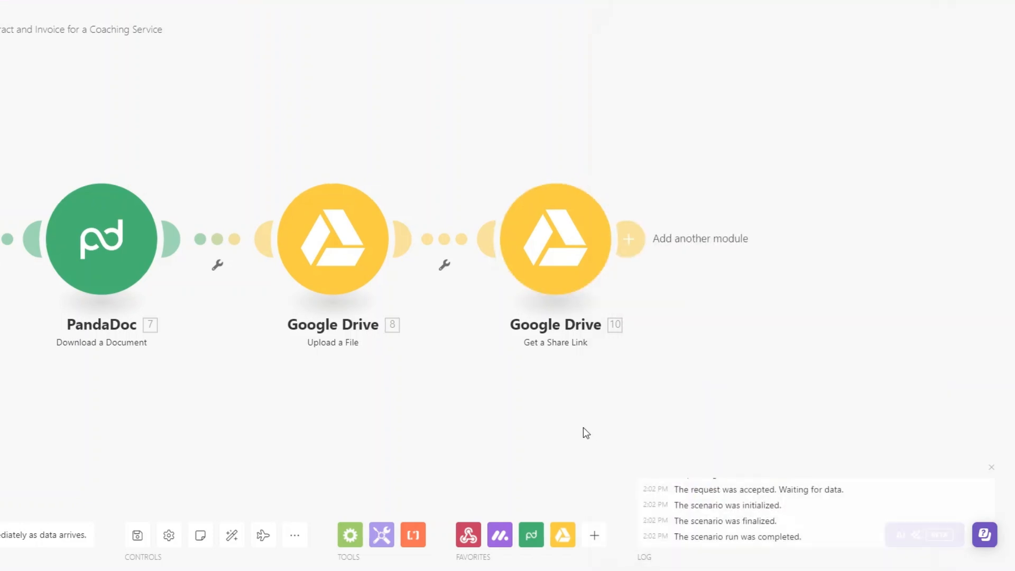
{"action": "scroll", "coordinate": [555, 423], "scroll_direction": "down", "scroll_amount": 2}
{"action": "left_click_drag", "start_coordinate": [478, 405], "coordinate": [298, 361]}
{"action": "scroll", "coordinate": [469, 357], "scroll_direction": "down", "scroll_amount": 1}
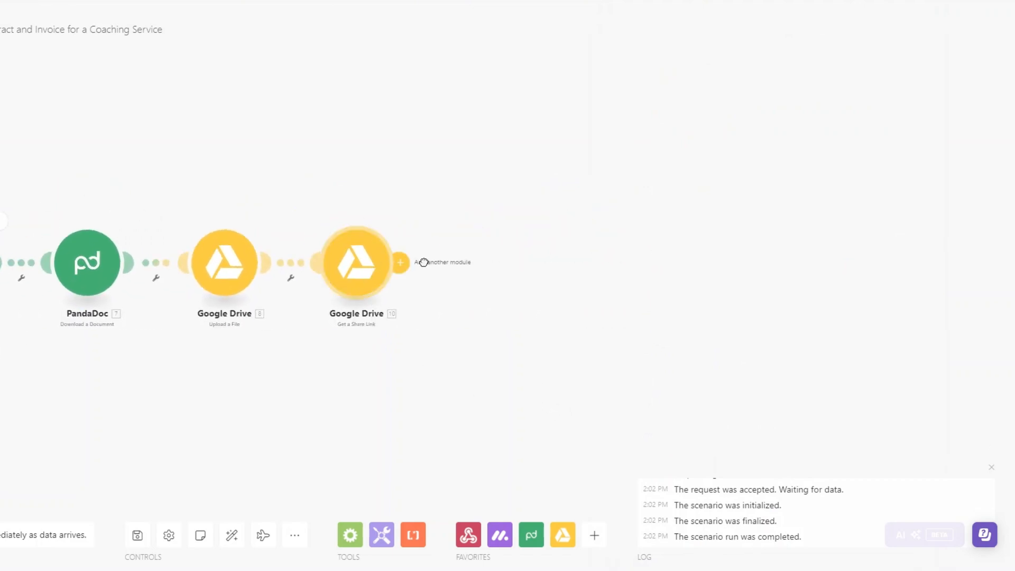
Add a Stripe Search Customers module after the share link step
{"action": "left_click", "coordinate": [401, 262]}
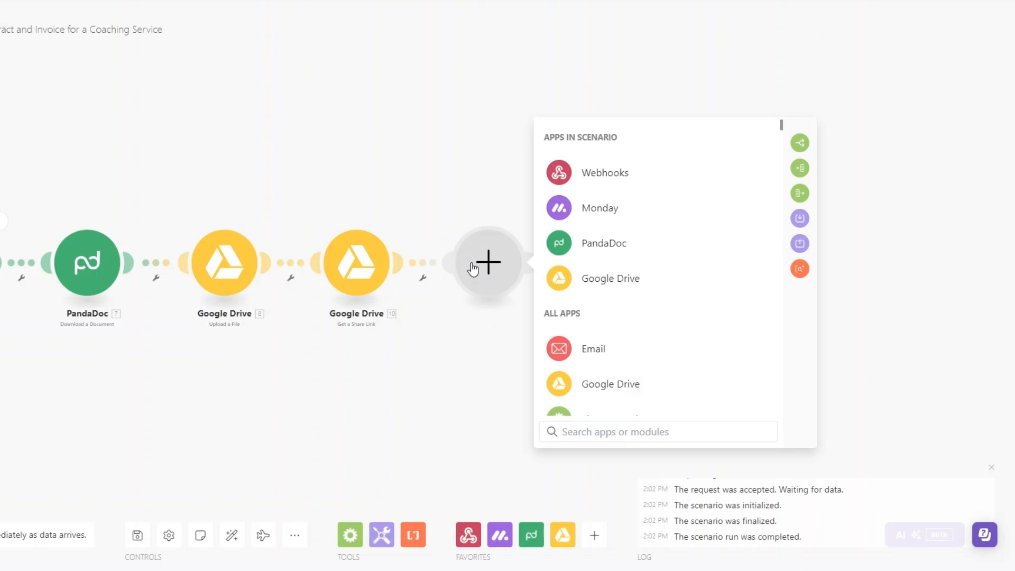
{"action": "left_click", "coordinate": [608, 431]}
{"action": "type", "text": "stripe"}
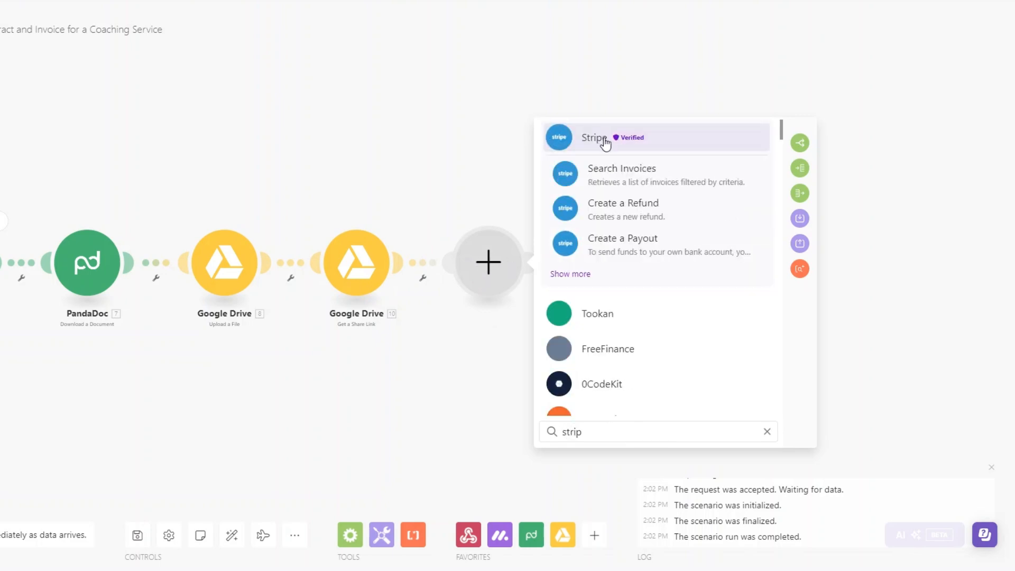
{"action": "left_click", "coordinate": [594, 136]}
{"action": "scroll", "coordinate": [659, 318], "scroll_direction": "down", "scroll_amount": 3}
{"action": "scroll", "coordinate": [660, 317], "scroll_direction": "down", "scroll_amount": 3}
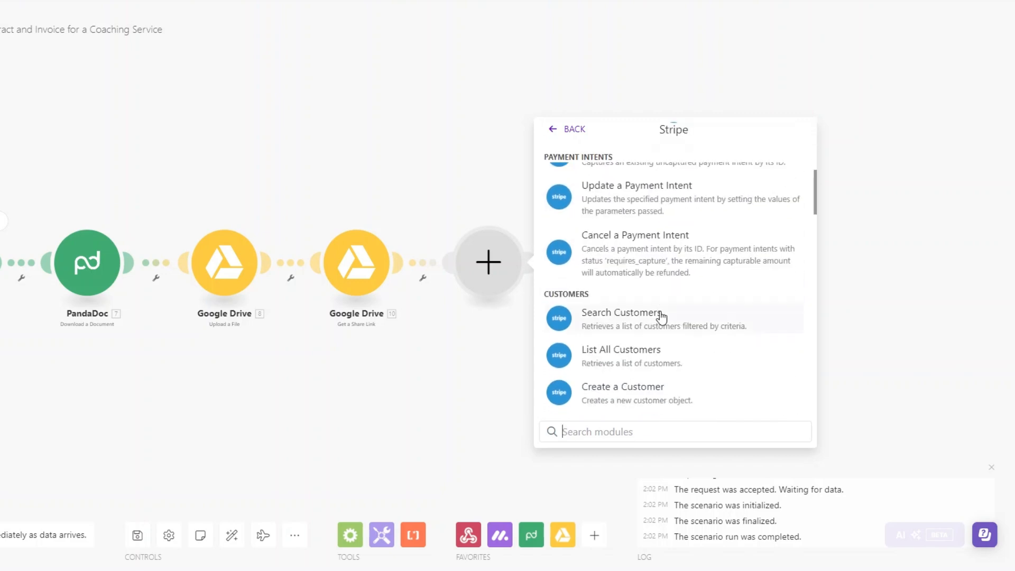
{"action": "left_click", "coordinate": [635, 316]}
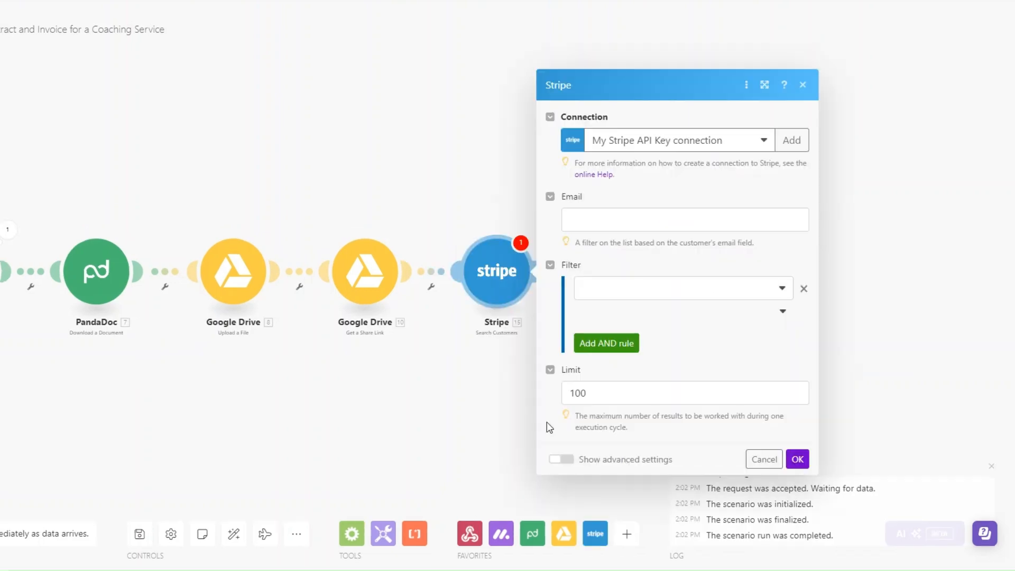
Filter the customer search by the Monday item's Email column and limit results to 1
{"action": "left_click", "coordinate": [581, 213]}
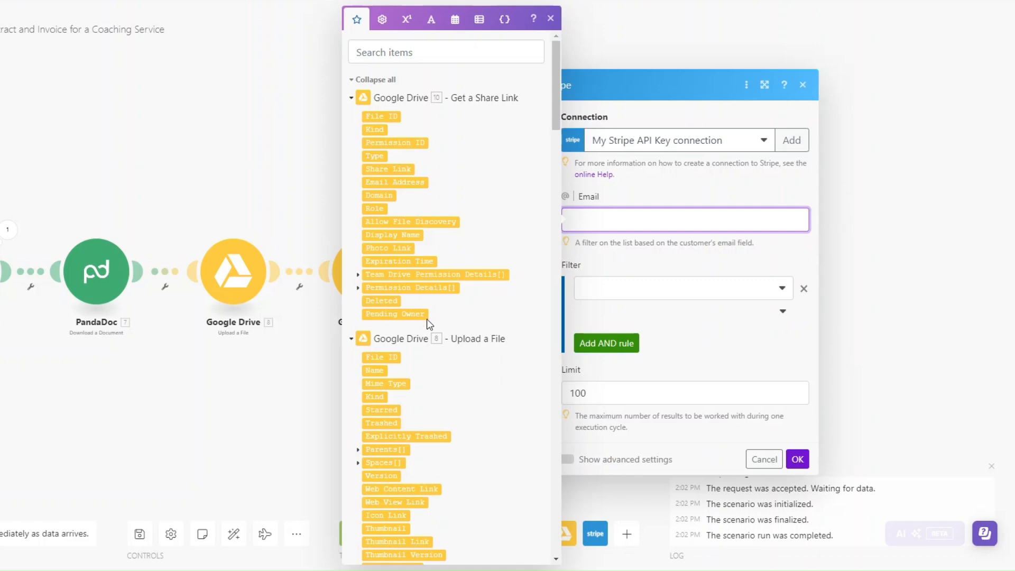
{"action": "scroll", "coordinate": [826, 280], "scroll_direction": "down", "scroll_amount": 7}
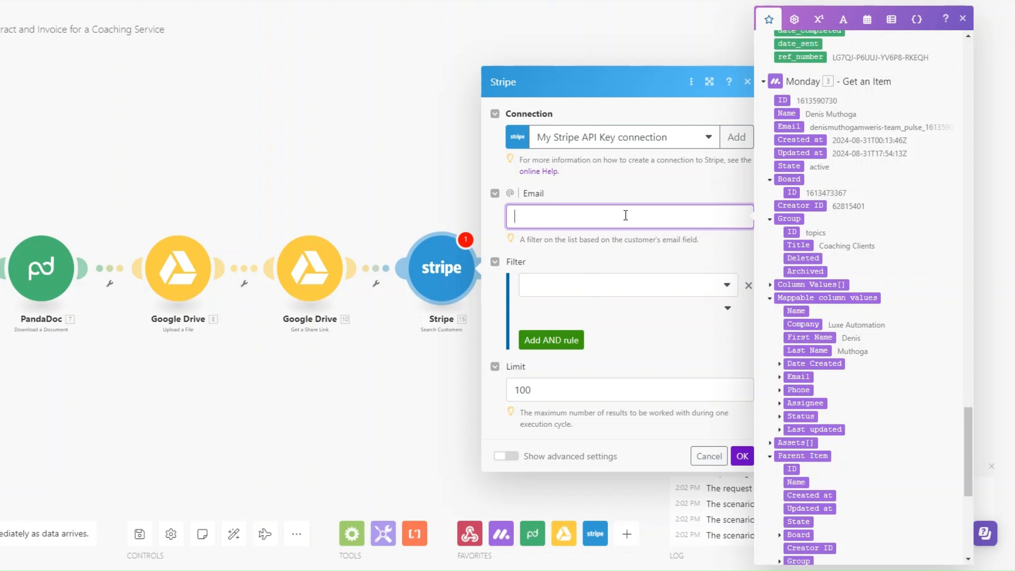
{"action": "left_click", "coordinate": [780, 377]}
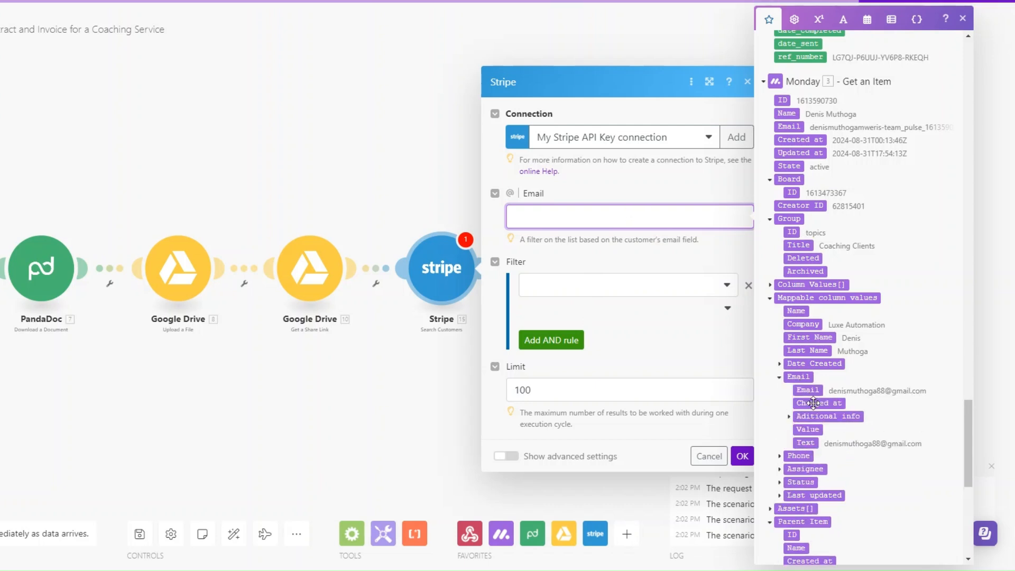
{"action": "left_click", "coordinate": [808, 390]}
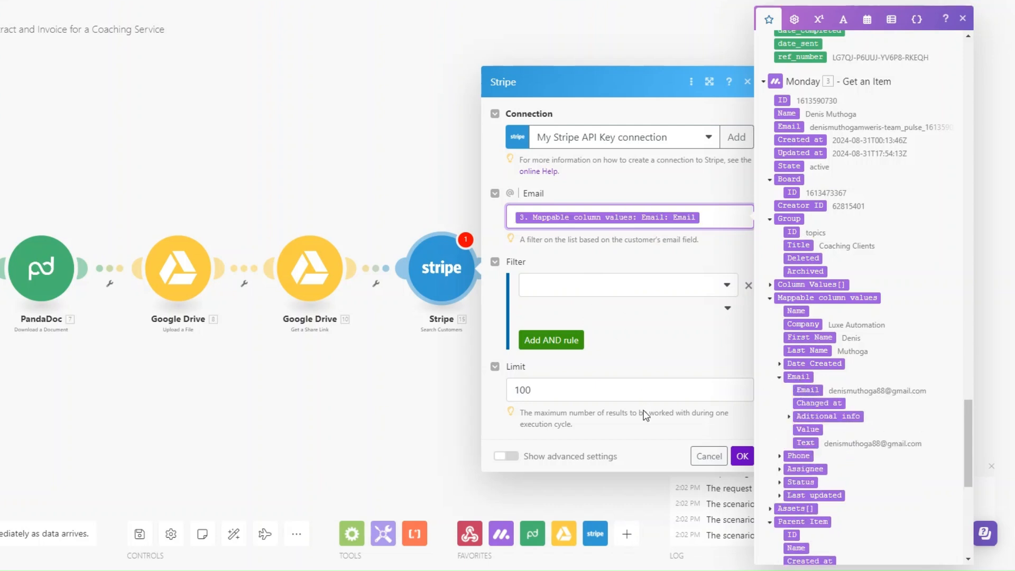
{"action": "left_click_drag", "start_coordinate": [576, 390], "coordinate": [520, 391]}
{"action": "key", "text": "BackSpace"}
{"action": "left_click", "coordinate": [743, 456]}
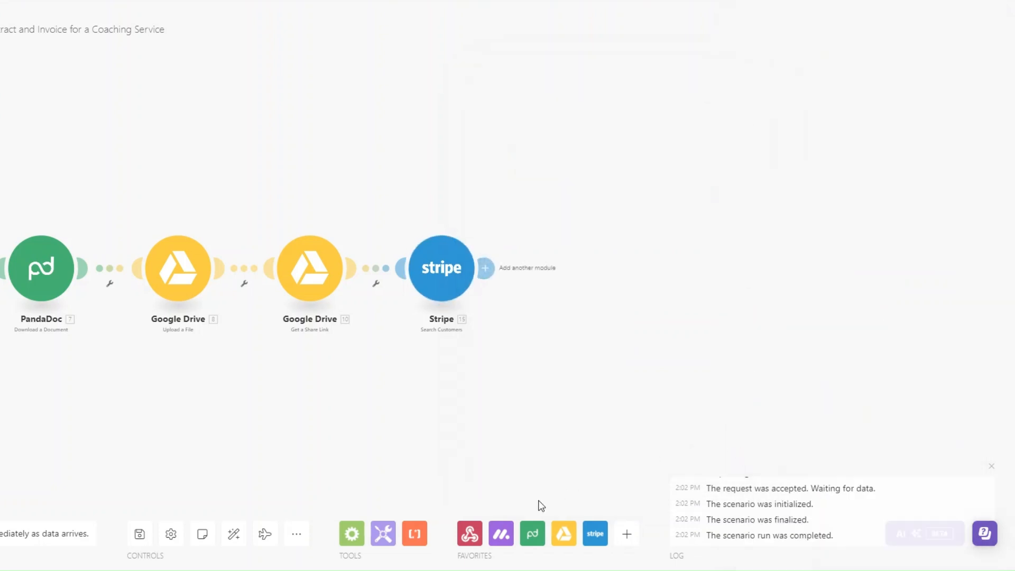
Add a Stripe Create an Invoice module after the customer search
{"action": "scroll", "coordinate": [476, 301], "scroll_direction": "up", "scroll_amount": 1}
{"action": "left_click", "coordinate": [468, 272]}
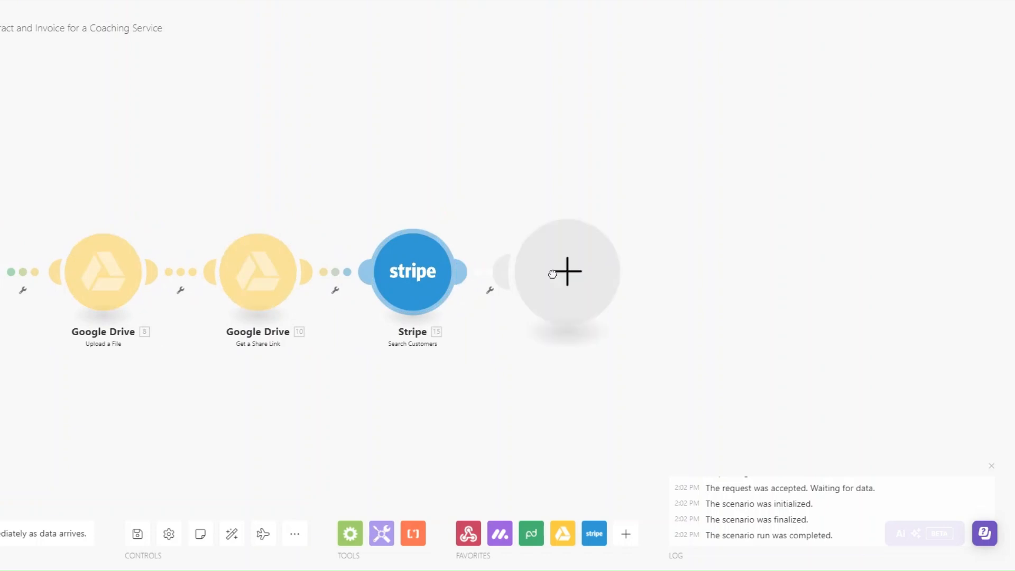
{"action": "left_click", "coordinate": [552, 274]}
{"action": "left_click", "coordinate": [688, 324]}
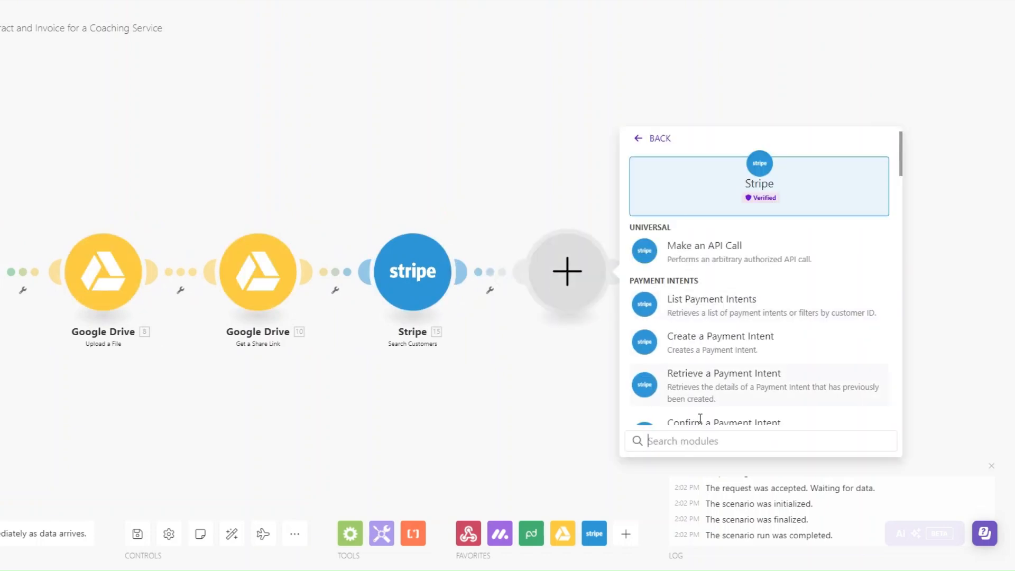
{"action": "left_click", "coordinate": [689, 441]}
{"action": "type", "text": "invoice"}
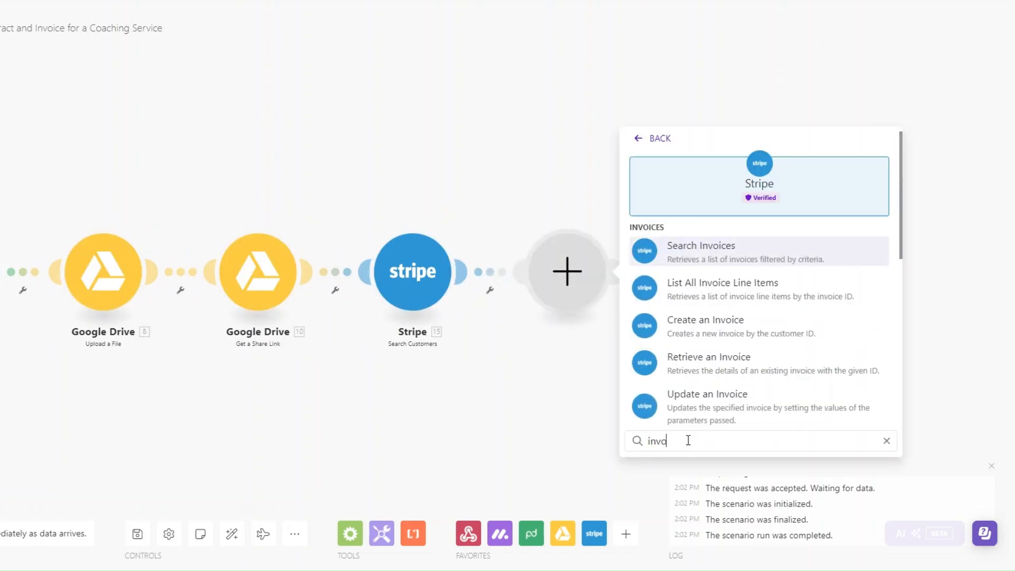
{"action": "left_click", "coordinate": [700, 320]}
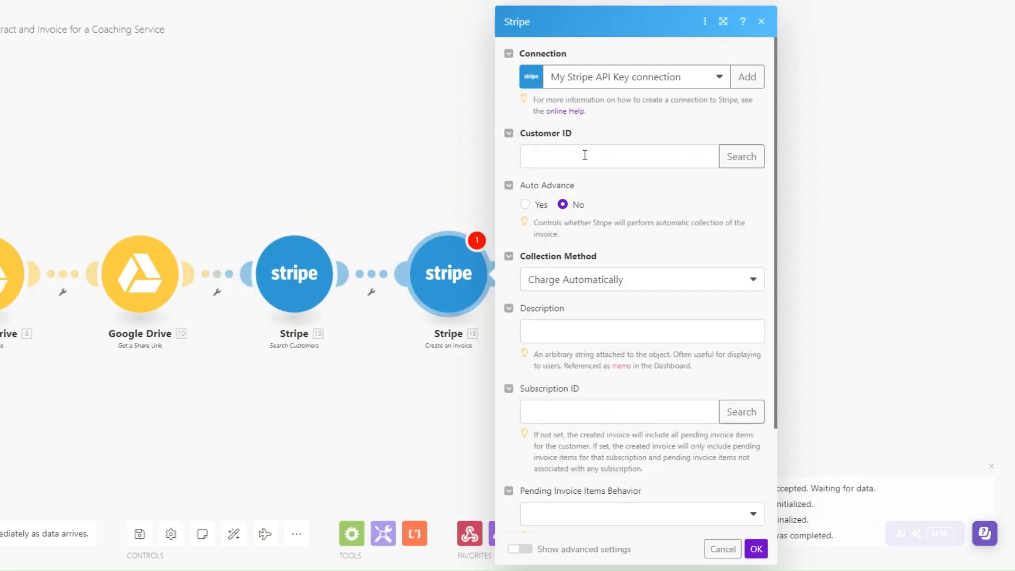
Map 15. Customer ID into the invoice and set Collection Method to Send Invoice
{"action": "left_click", "coordinate": [585, 155]}
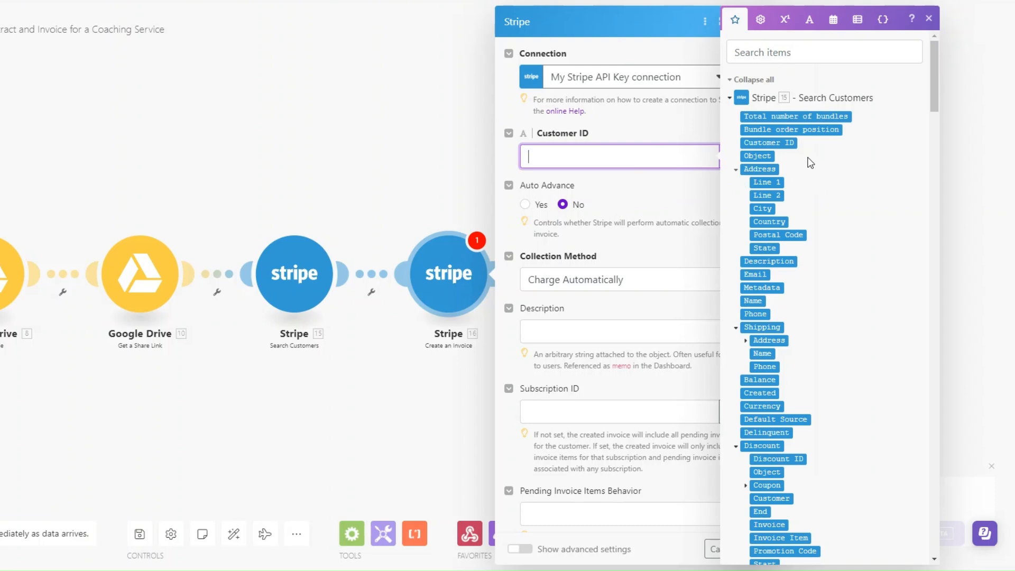
{"action": "left_click_drag", "start_coordinate": [781, 144], "coordinate": [603, 163]}
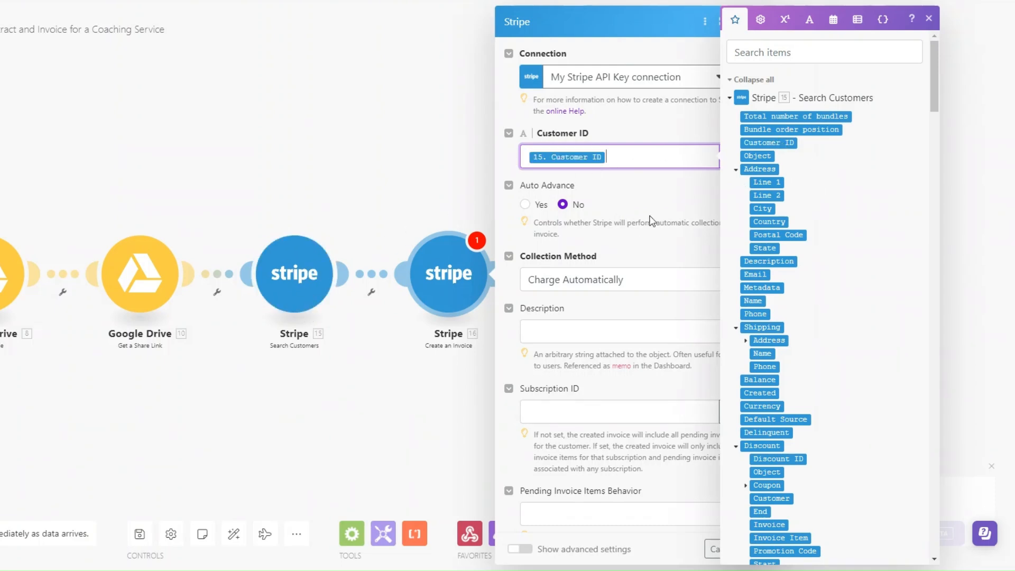
{"action": "scroll", "coordinate": [652, 225], "scroll_direction": "down", "scroll_amount": 1}
{"action": "left_click", "coordinate": [628, 218]}
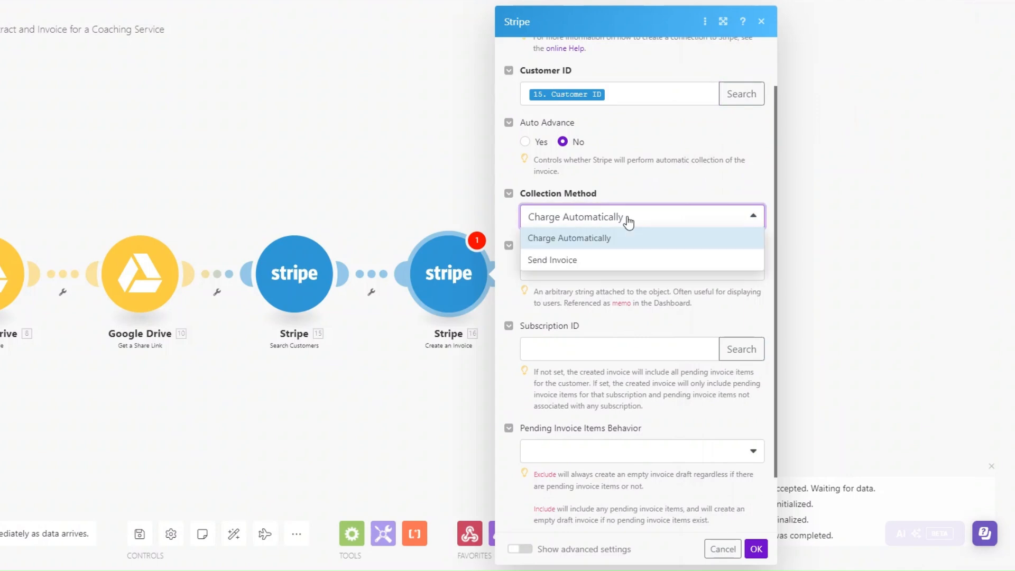
{"action": "left_click", "coordinate": [578, 262]}
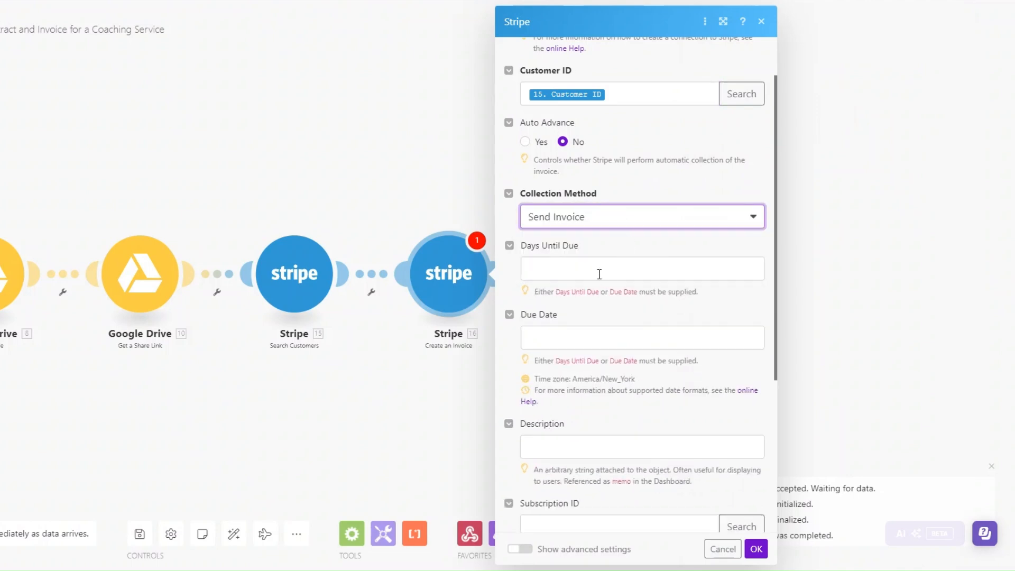
{"action": "left_click", "coordinate": [599, 274]}
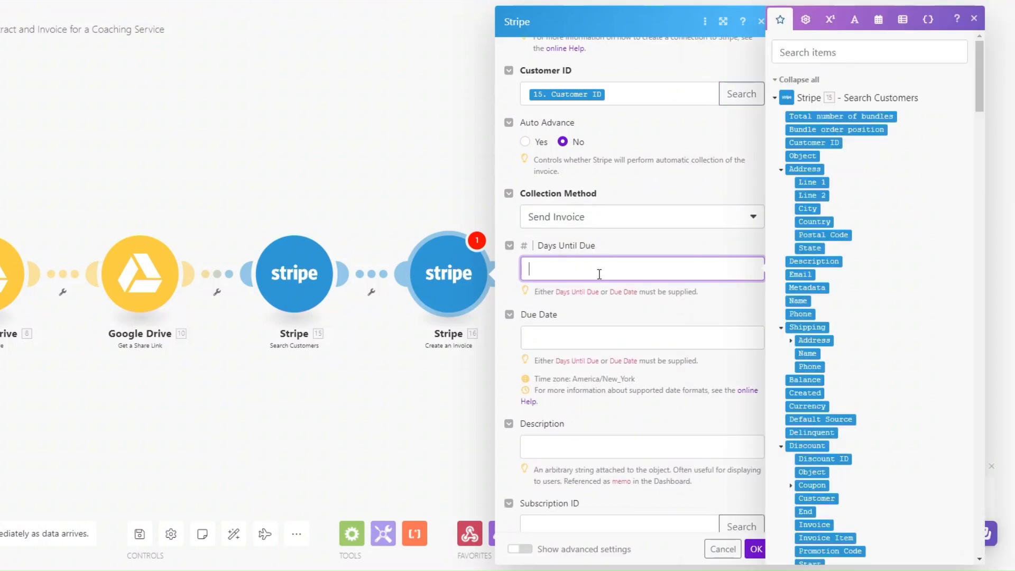
{"action": "scroll", "coordinate": [599, 274], "scroll_direction": "down", "scroll_amount": 5}
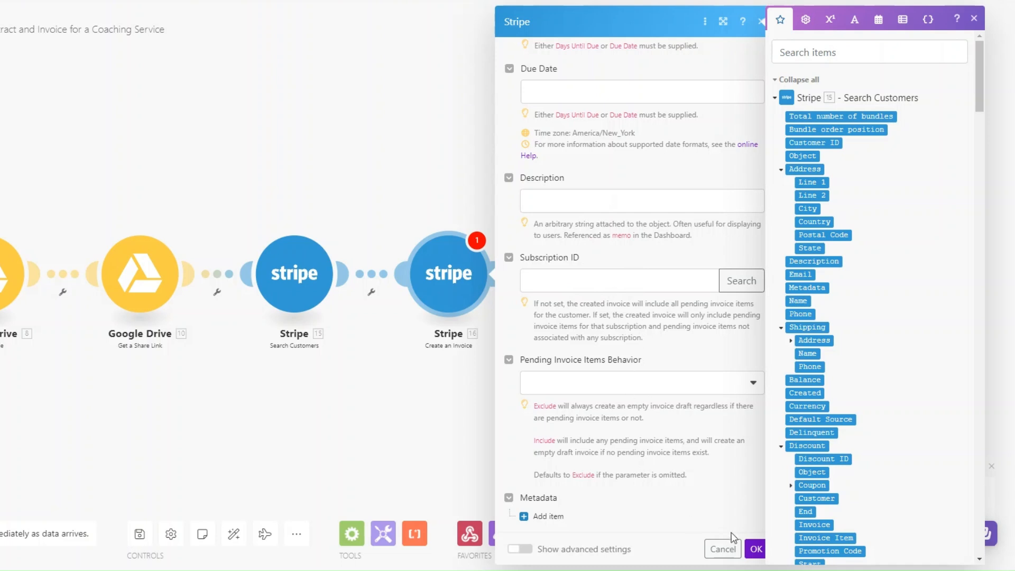
{"action": "left_click", "coordinate": [755, 553]}
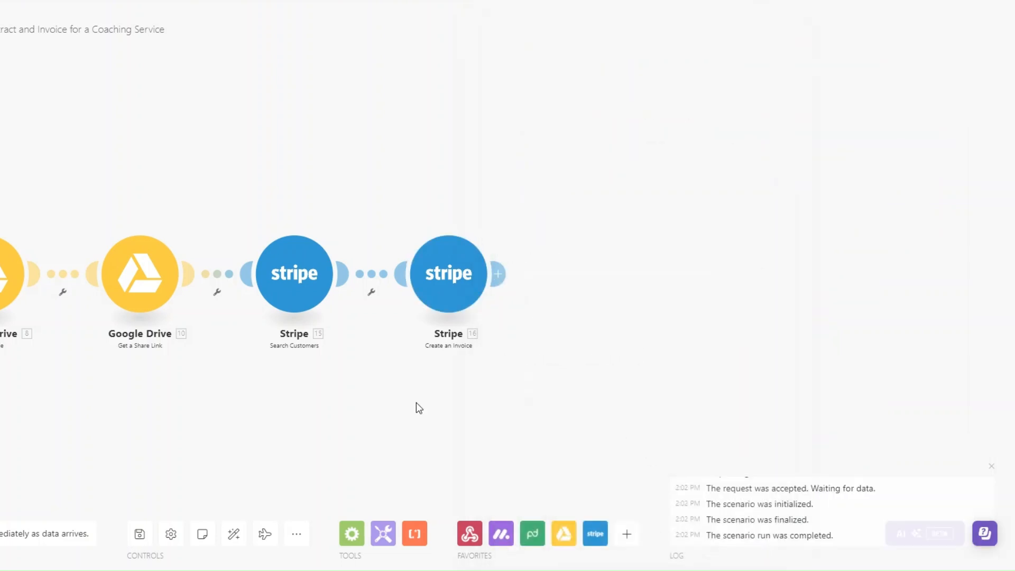
Add Stripe Finalize a Draft Invoice with 16. Invoice ID mapped as the Invoice ID
{"action": "left_click", "coordinate": [486, 254]}
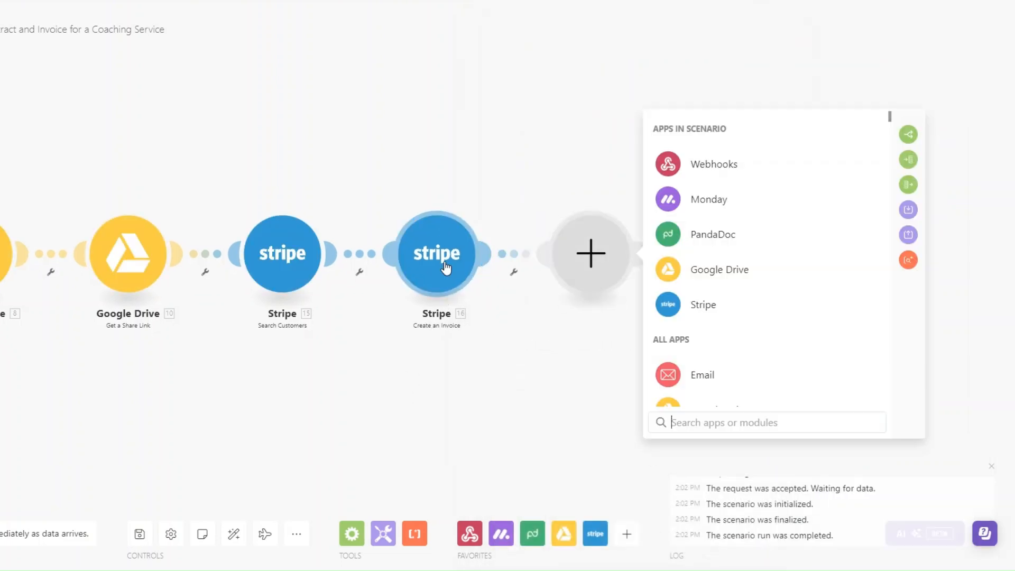
{"action": "left_click", "coordinate": [698, 304]}
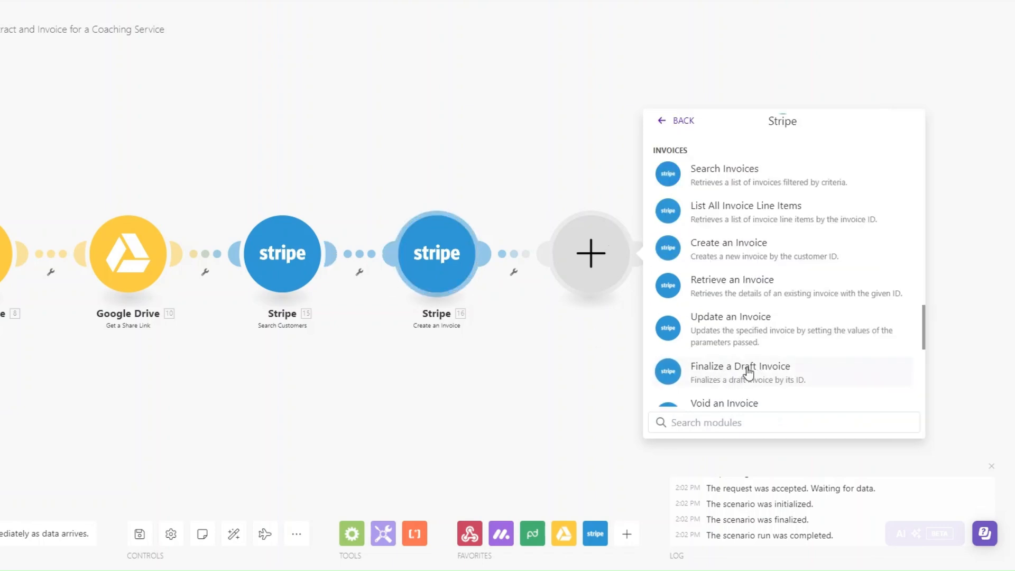
{"action": "left_click", "coordinate": [745, 373]}
{"action": "left_click", "coordinate": [684, 288]}
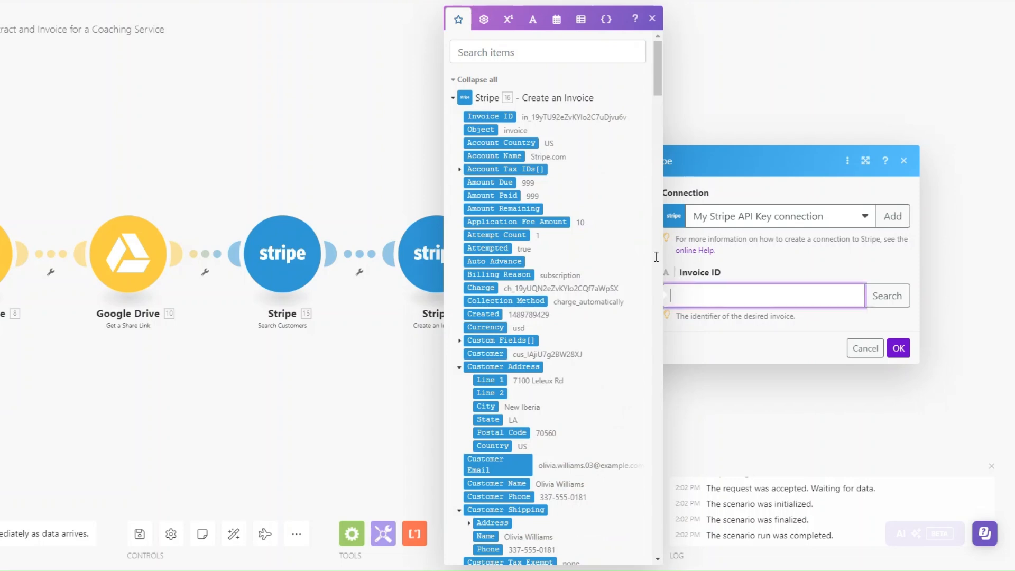
{"action": "left_click", "coordinate": [486, 116]}
{"action": "left_click", "coordinate": [900, 348]}
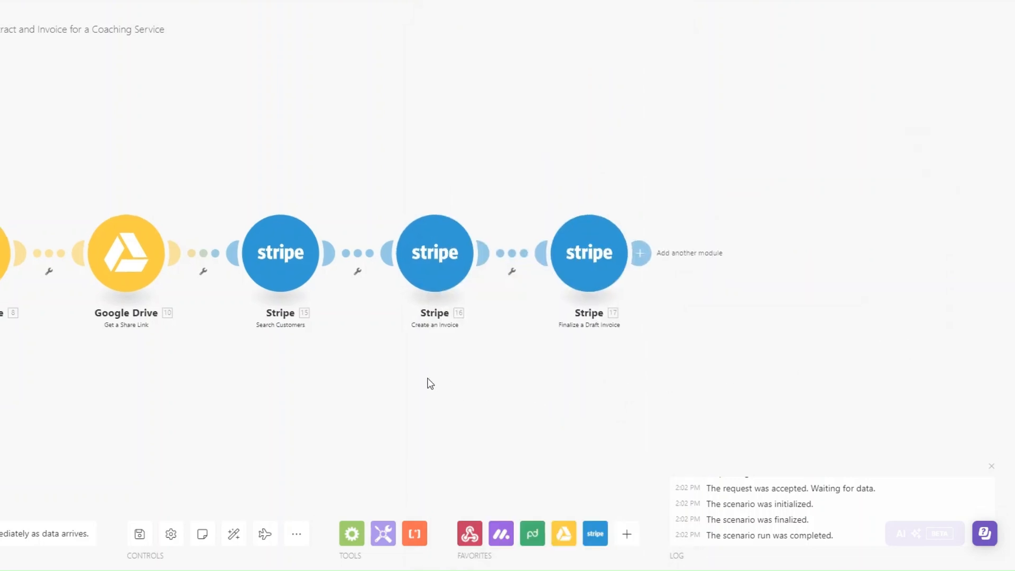
Add an HTTP Get a file step whose URL is 17. Invoice PDF
{"action": "left_click", "coordinate": [572, 249]}
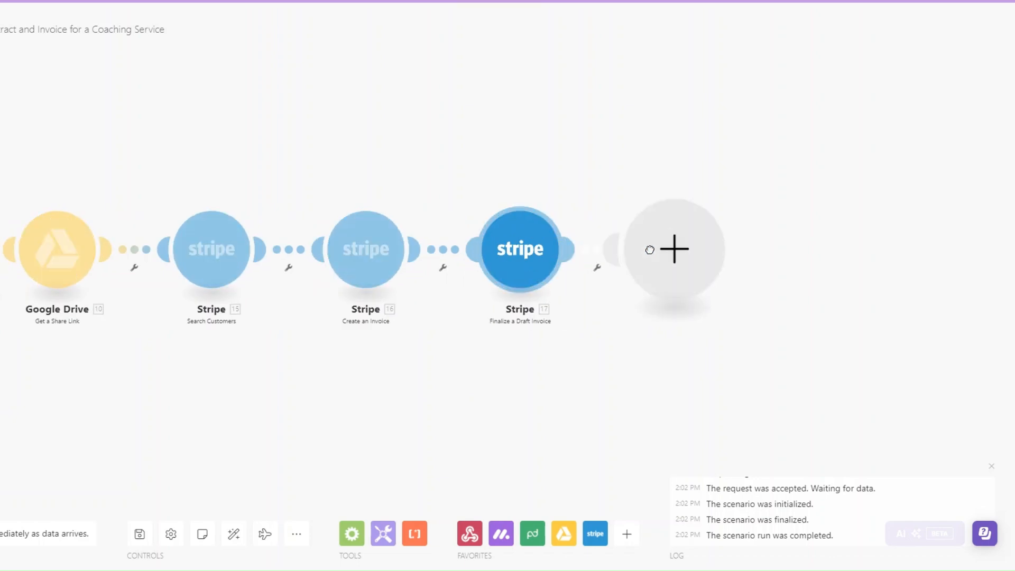
{"action": "scroll", "coordinate": [802, 305], "scroll_direction": "down", "scroll_amount": 8}
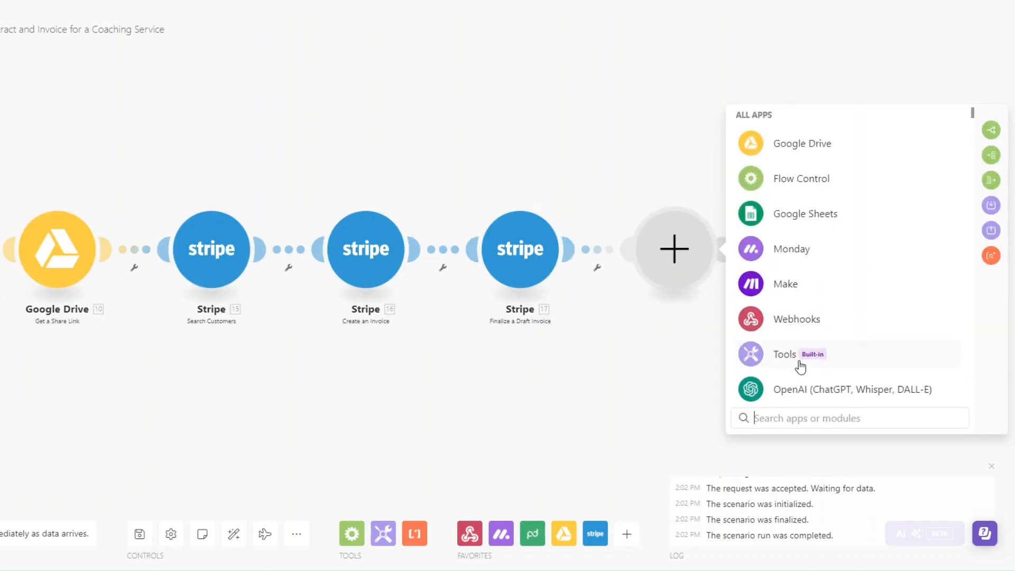
{"action": "left_click", "coordinate": [783, 318]}
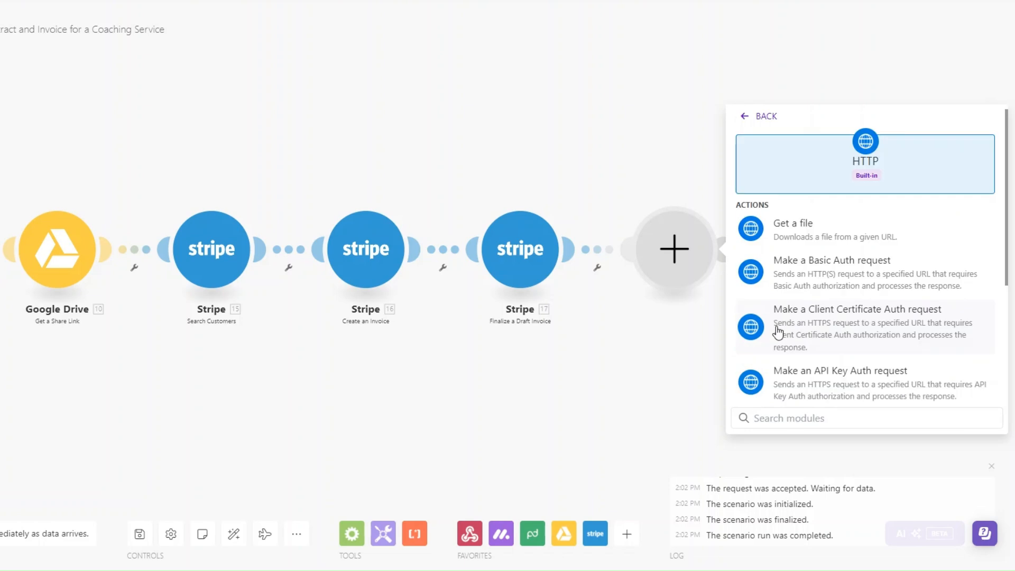
{"action": "left_click", "coordinate": [806, 232]}
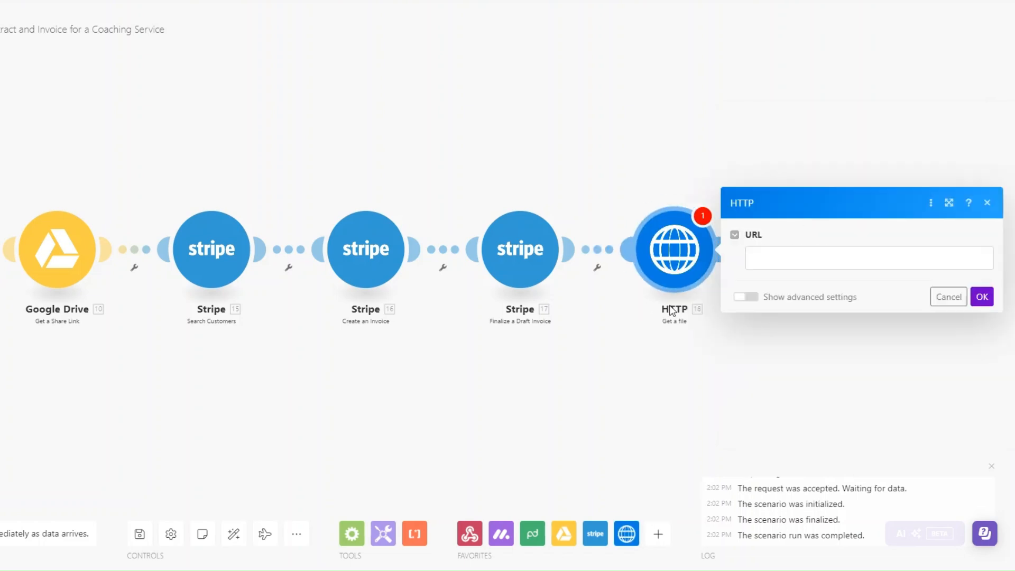
{"action": "left_click", "coordinate": [705, 258]}
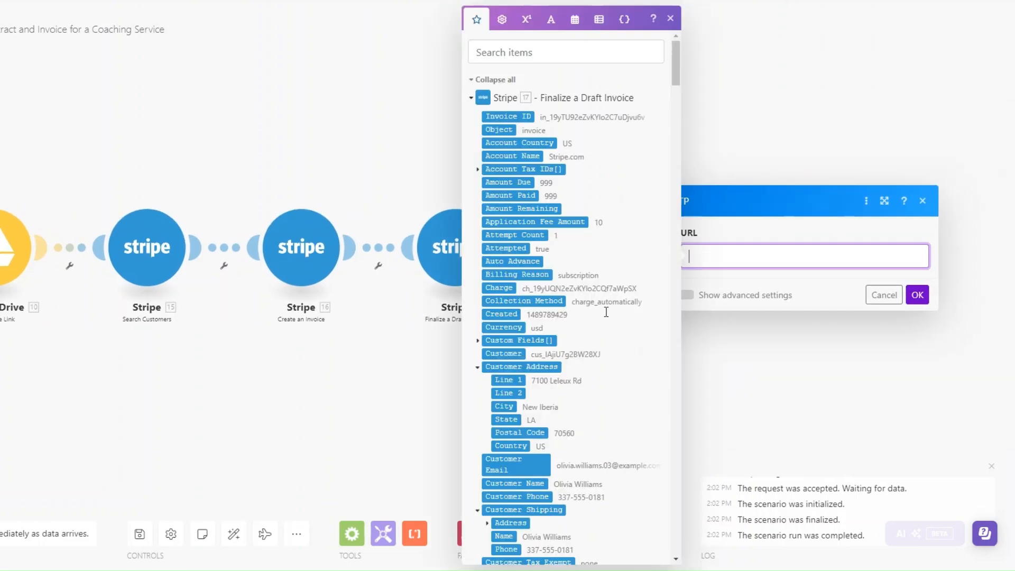
{"action": "scroll", "coordinate": [586, 316], "scroll_direction": "down", "scroll_amount": 7}
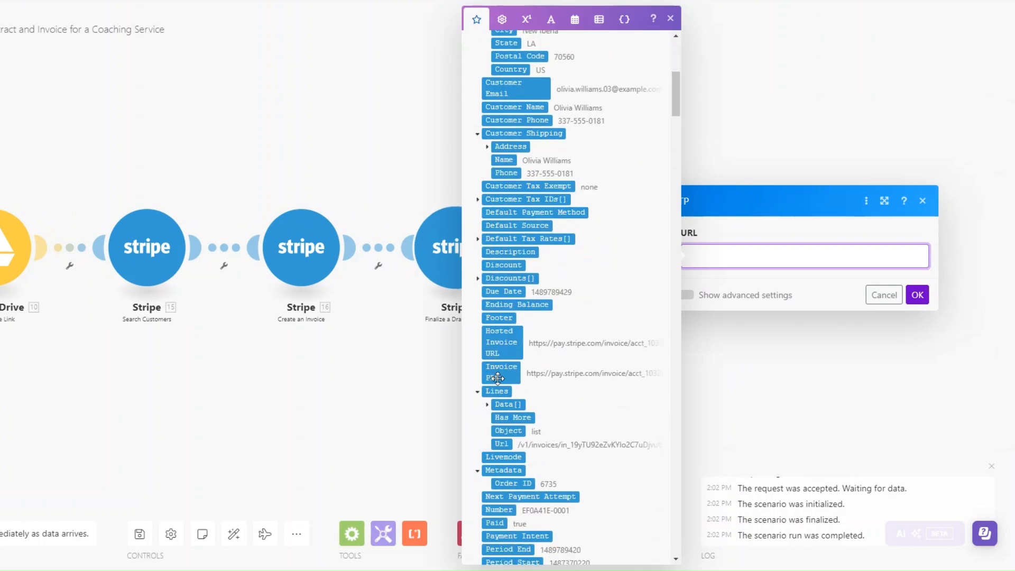
{"action": "left_click", "coordinate": [501, 371]}
{"action": "left_click", "coordinate": [917, 295]}
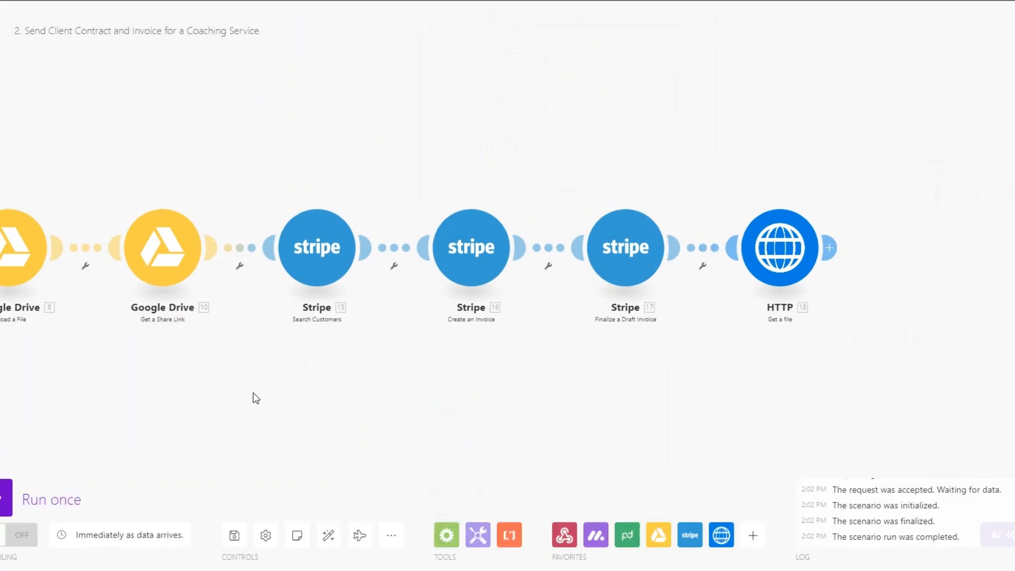
Add an Email 'Send an Email' module after the HTTP step
{"action": "left_click_drag", "start_coordinate": [112, 367], "coordinate": [187, 366]}
{"action": "left_click_drag", "start_coordinate": [508, 374], "coordinate": [343, 358]}
{"action": "left_click", "coordinate": [841, 248]}
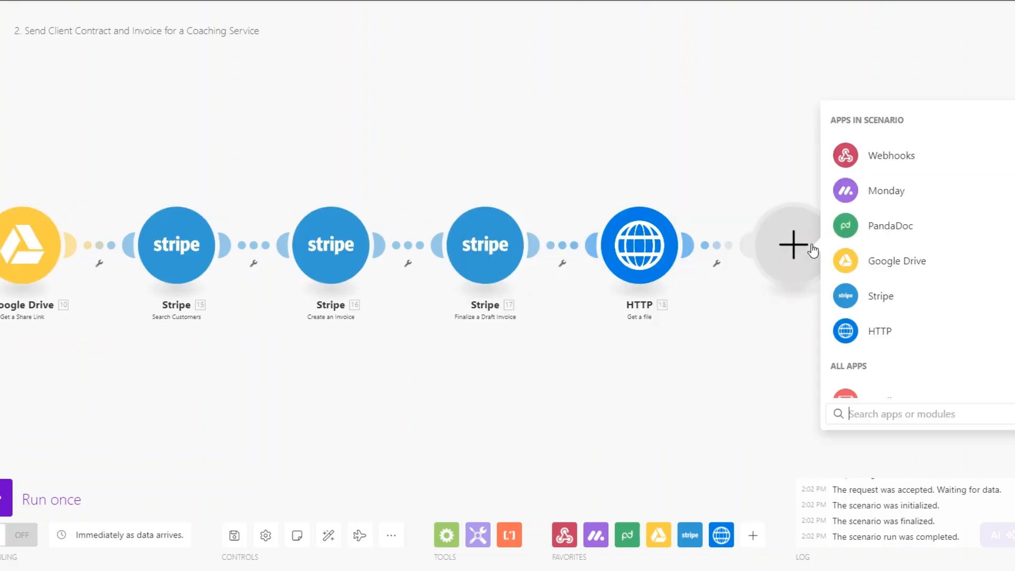
{"action": "scroll", "coordinate": [770, 363], "scroll_direction": "down", "scroll_amount": 3}
{"action": "left_click", "coordinate": [778, 277]}
{"action": "scroll", "coordinate": [811, 338], "scroll_direction": "down", "scroll_amount": 3}
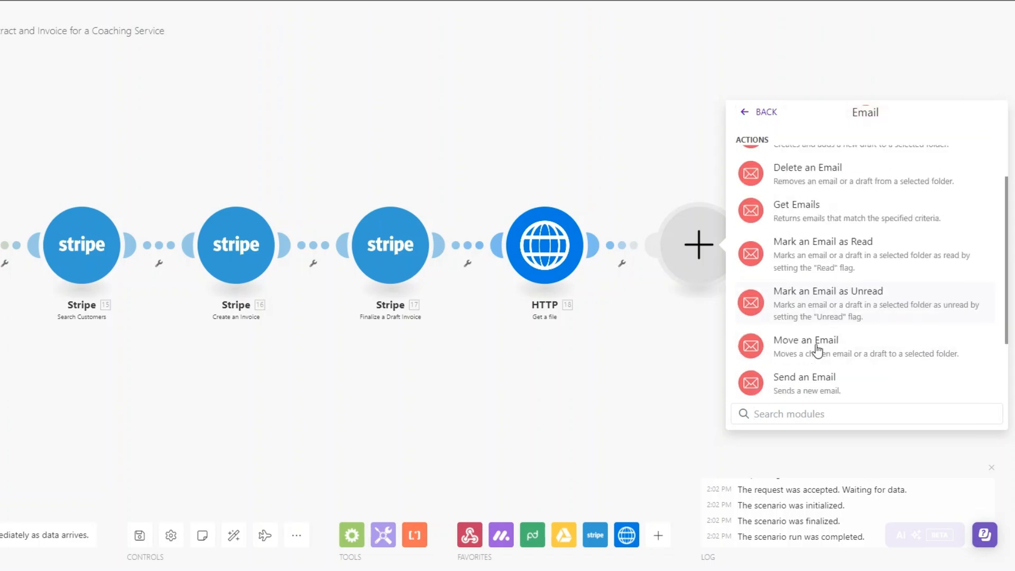
{"action": "left_click", "coordinate": [815, 378]}
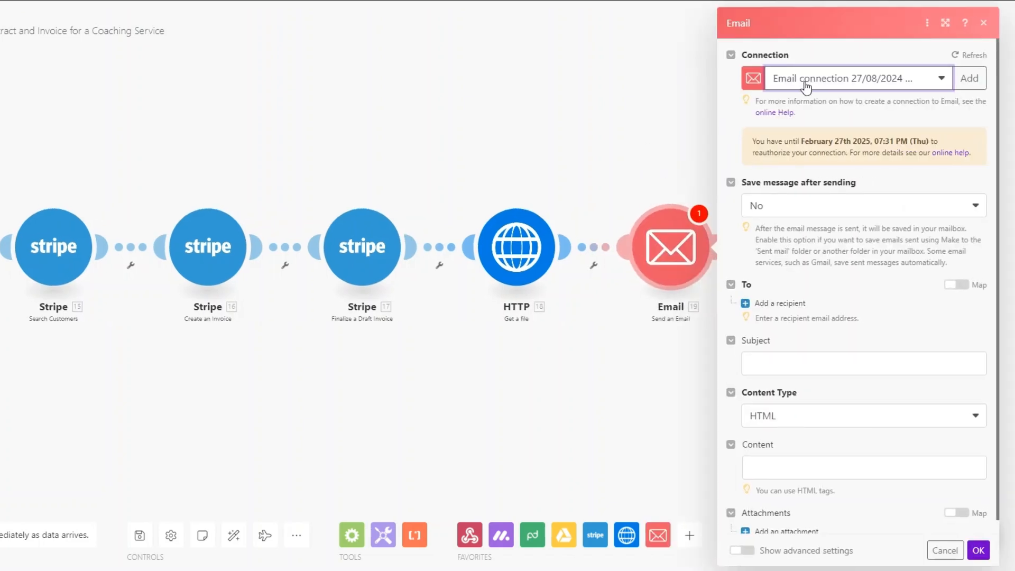
Add one recipient mapped to Monday's Mappable column values > Email > Email
{"action": "scroll", "coordinate": [800, 277], "scroll_direction": "down", "scroll_amount": 1}
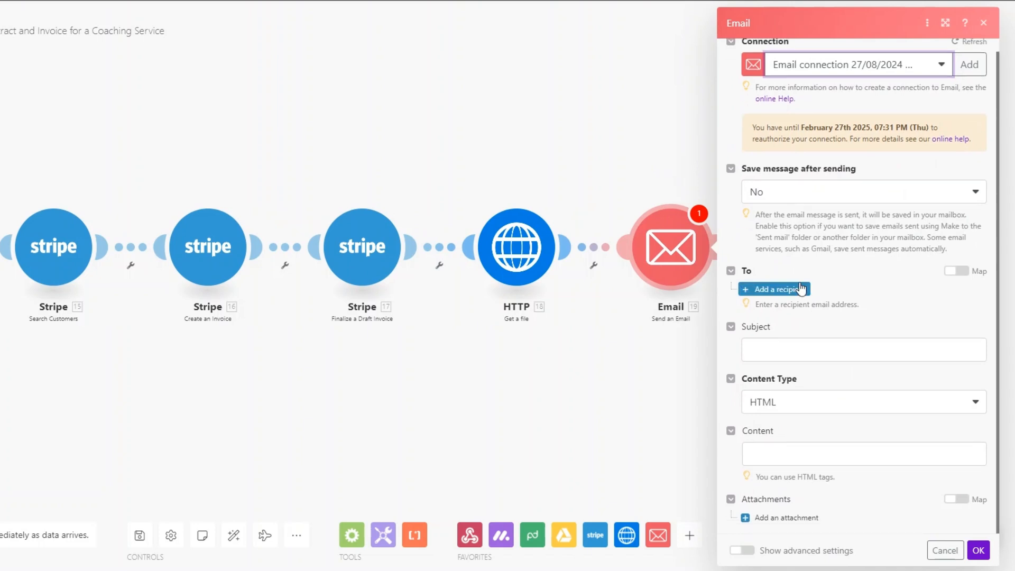
{"action": "left_click", "coordinate": [798, 289]}
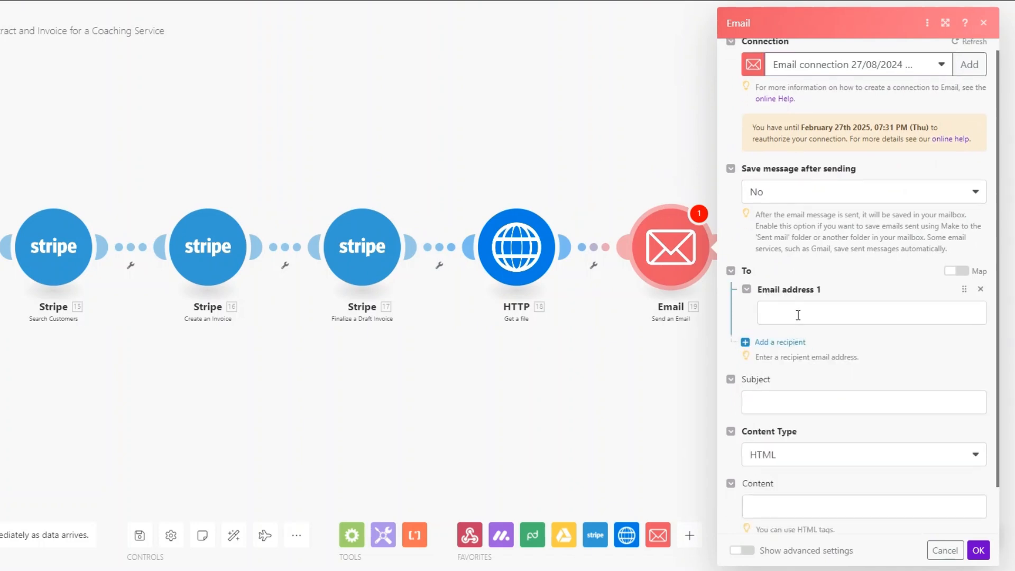
{"action": "left_click", "coordinate": [798, 315]}
{"action": "scroll", "coordinate": [634, 324], "scroll_direction": "down", "scroll_amount": 10}
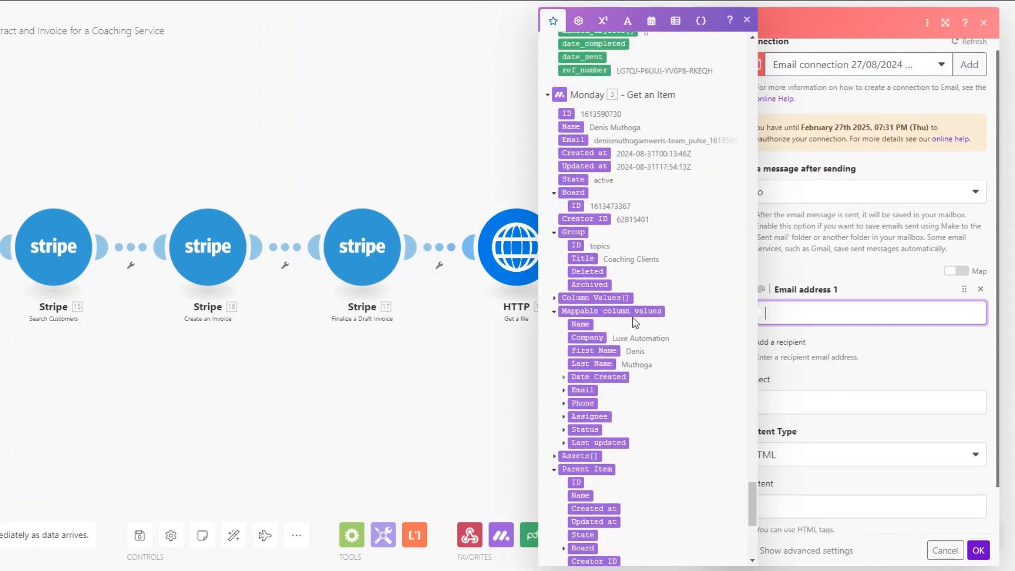
{"action": "left_click", "coordinate": [564, 392]}
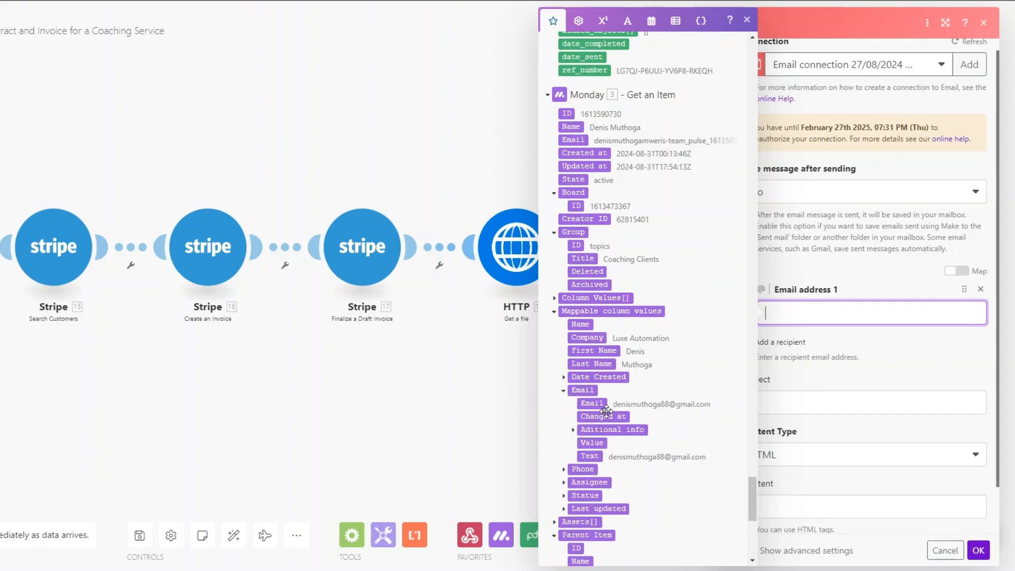
{"action": "left_click", "coordinate": [592, 404]}
{"action": "left_click", "coordinate": [893, 367]}
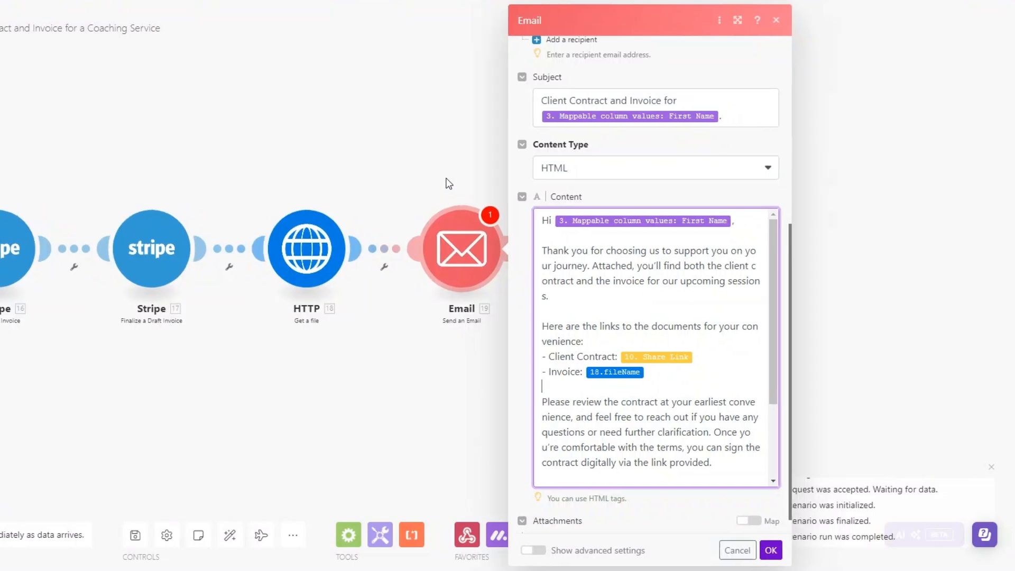
In the email Content, replace 18.fileName with Stripe 17's Invoice PDF for the invoice link
{"action": "left_click", "coordinate": [731, 114]}
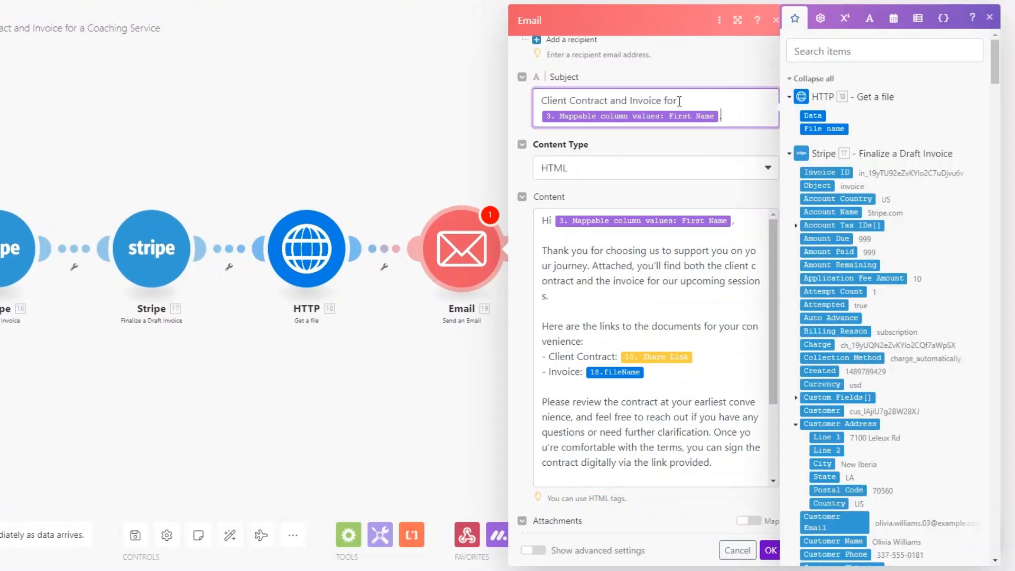
{"action": "scroll", "coordinate": [897, 306], "scroll_direction": "down", "scroll_amount": 20}
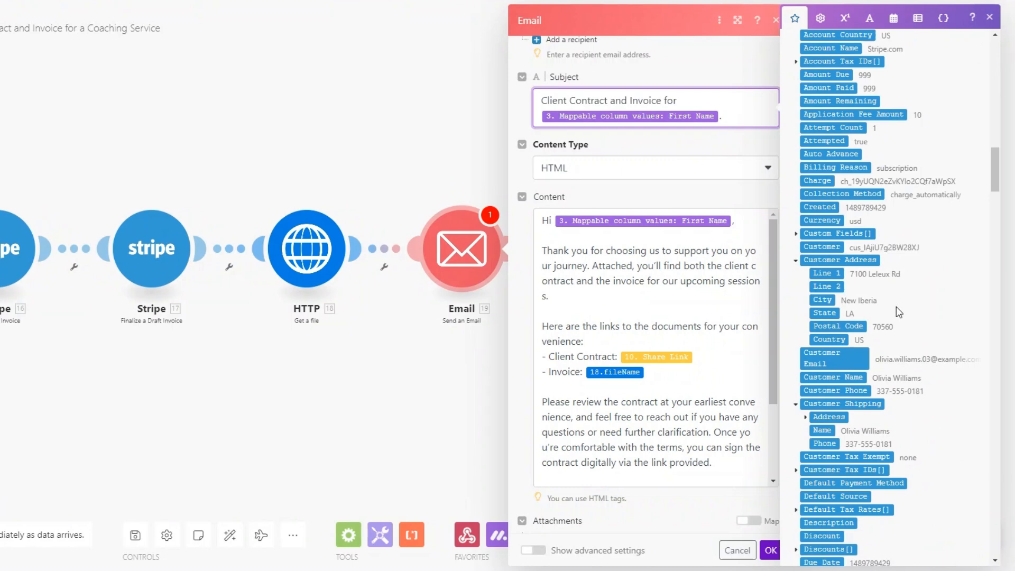
{"action": "scroll", "coordinate": [896, 306], "scroll_direction": "down", "scroll_amount": 15}
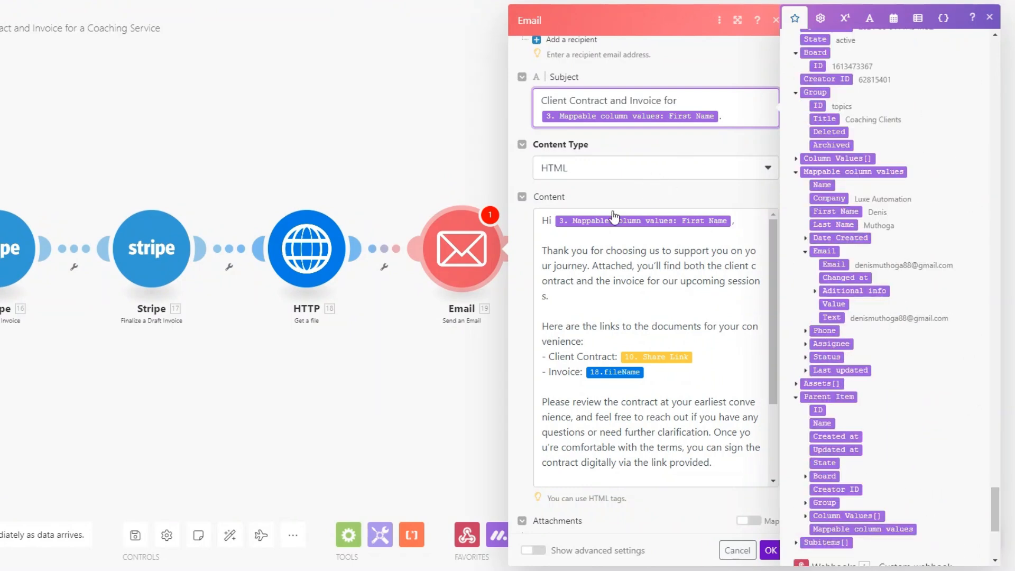
{"action": "mouse_move", "coordinate": [728, 224]}
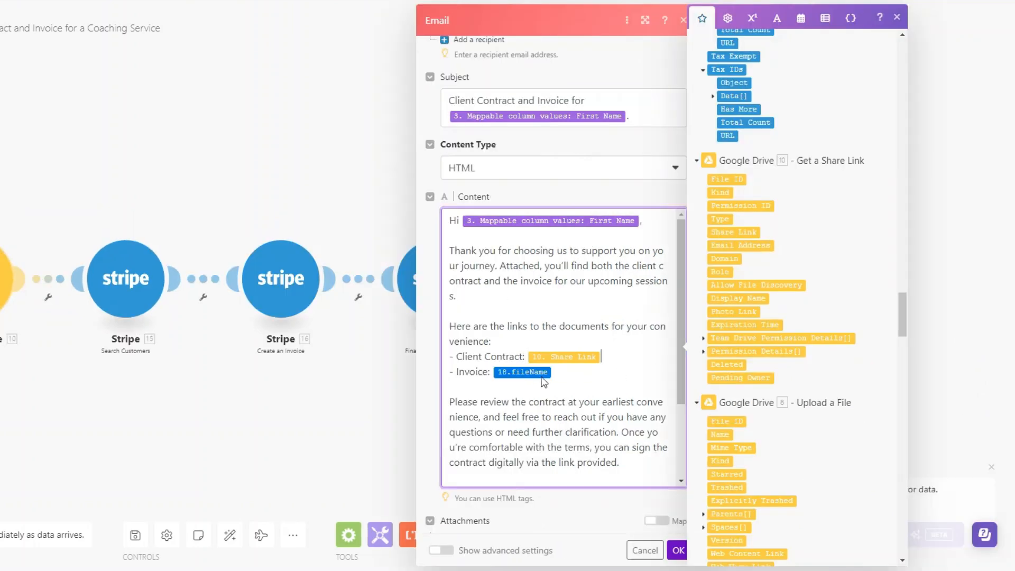
{"action": "scroll", "coordinate": [765, 332], "scroll_direction": "up", "scroll_amount": 3}
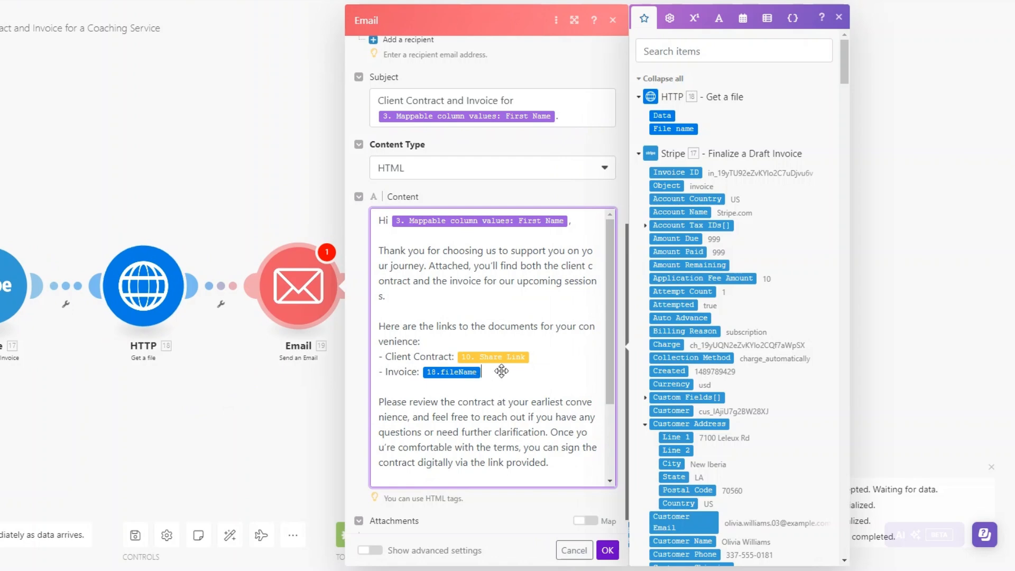
{"action": "scroll", "coordinate": [748, 362], "scroll_direction": "down", "scroll_amount": 4}
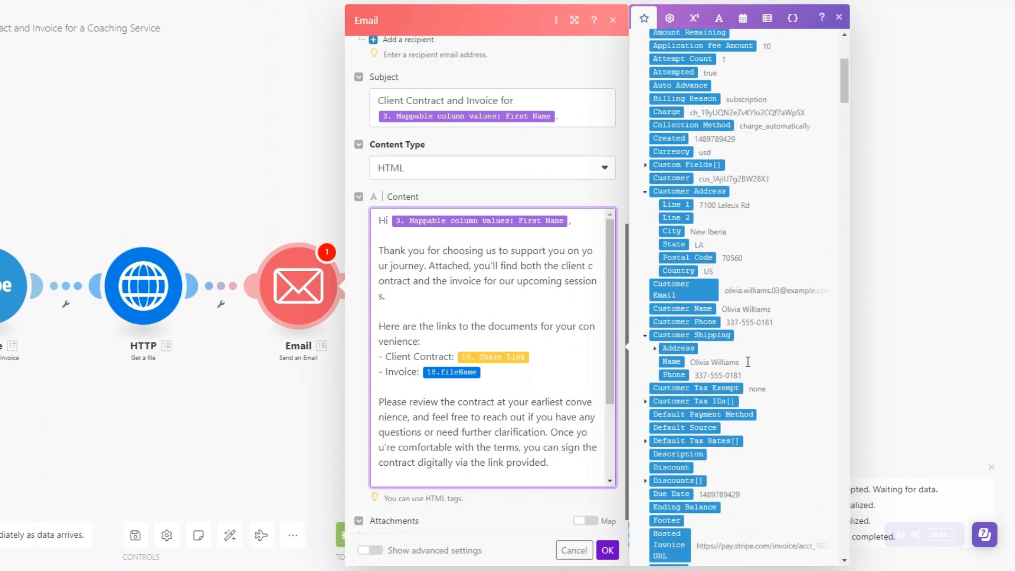
{"action": "scroll", "coordinate": [749, 362], "scroll_direction": "down", "scroll_amount": 3}
{"action": "left_click", "coordinate": [681, 435]}
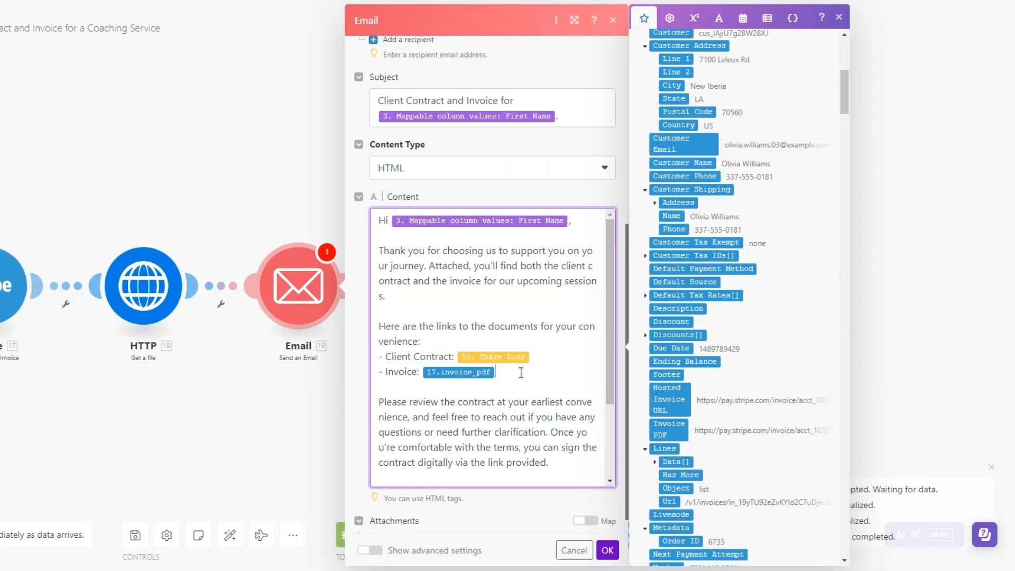
{"action": "scroll", "coordinate": [528, 372], "scroll_direction": "down", "scroll_amount": 2}
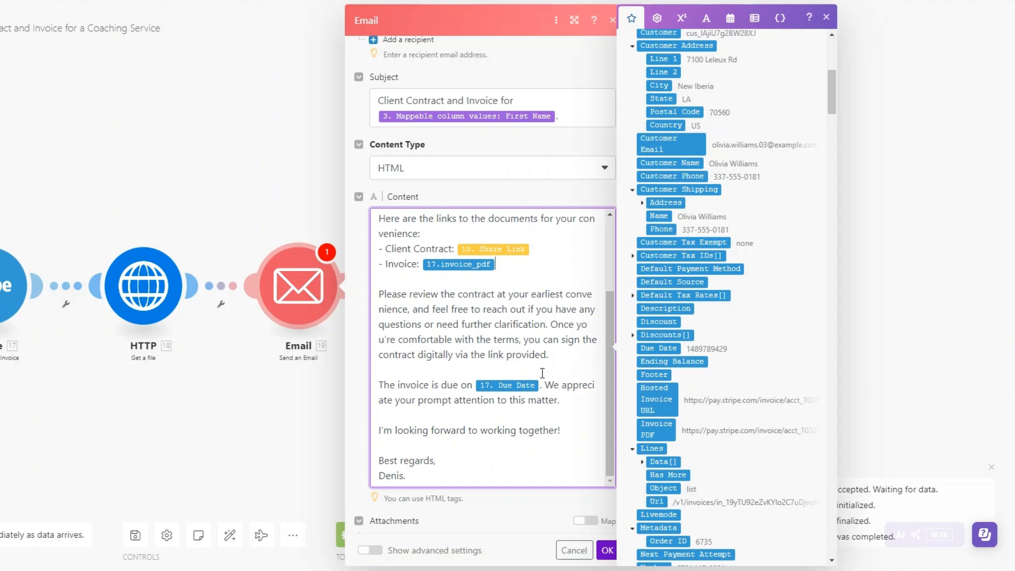
{"action": "scroll", "coordinate": [706, 443], "scroll_direction": "down", "scroll_amount": 5}
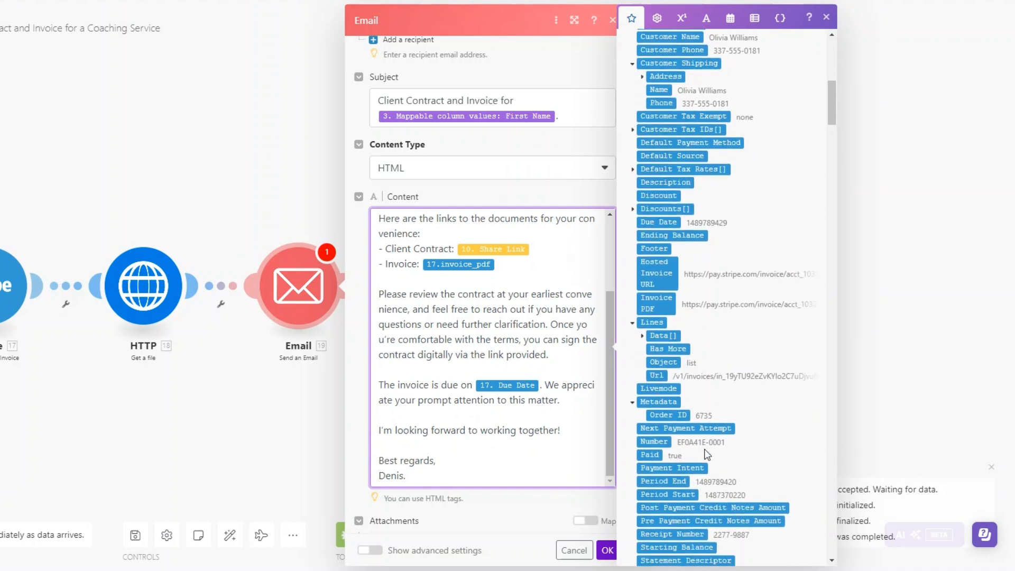
{"action": "scroll", "coordinate": [698, 466], "scroll_direction": "up", "scroll_amount": 10}
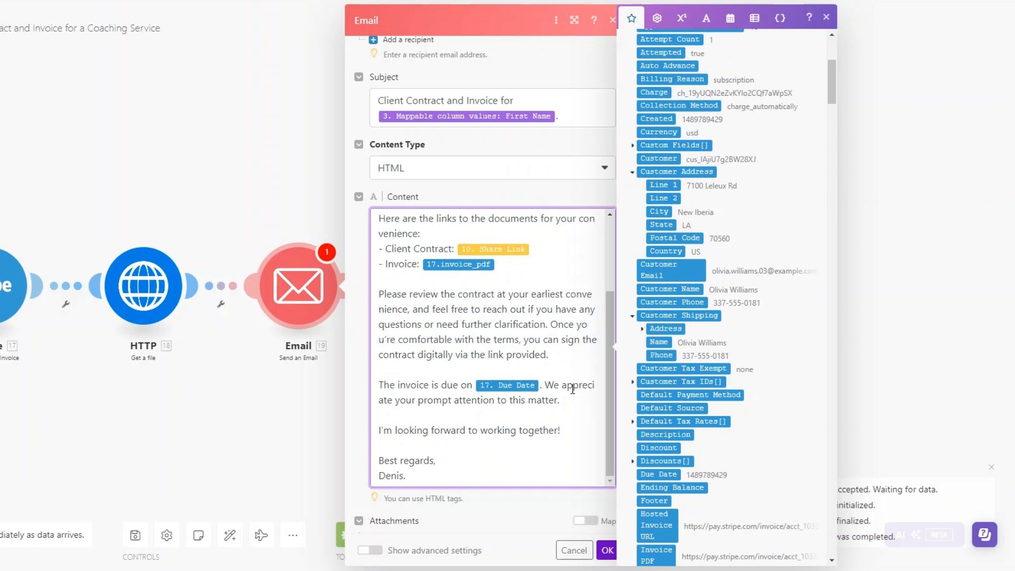
Save the Email module, auto-align the modules into one row, and run the scenario once
{"action": "left_click", "coordinate": [608, 551]}
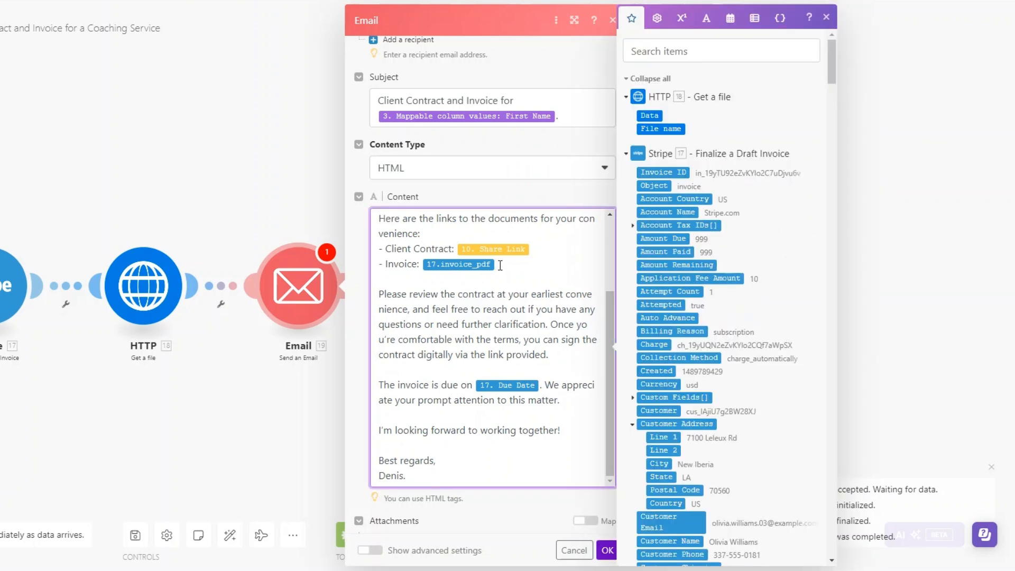
{"action": "left_click", "coordinate": [606, 550]}
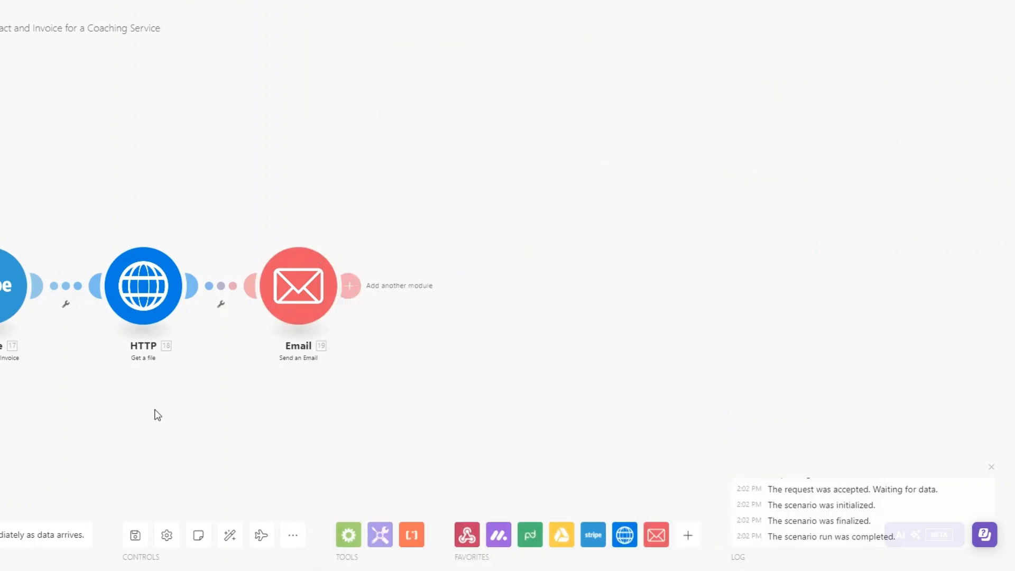
{"action": "left_click", "coordinate": [230, 535]}
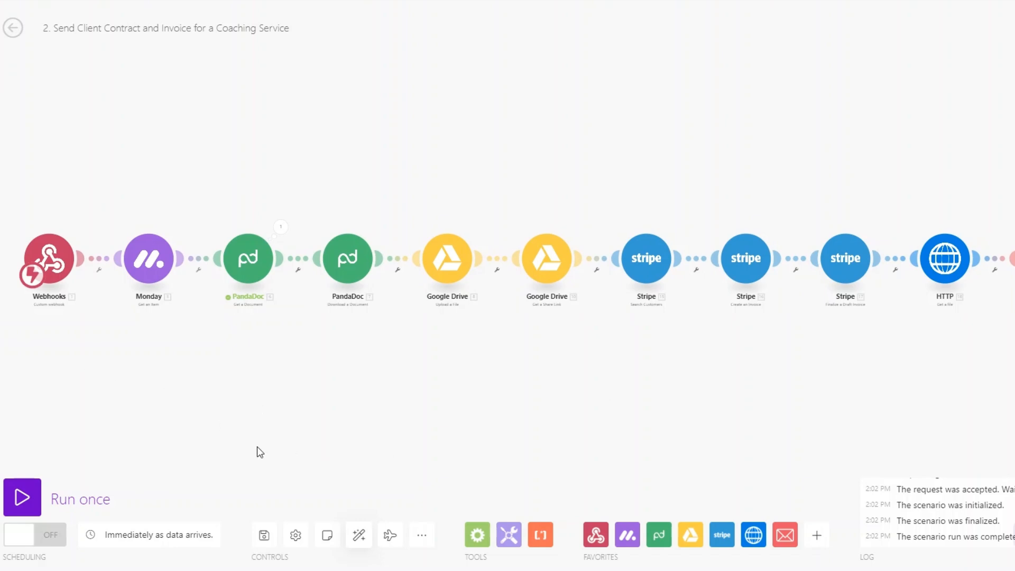
{"action": "left_click", "coordinate": [22, 497]}
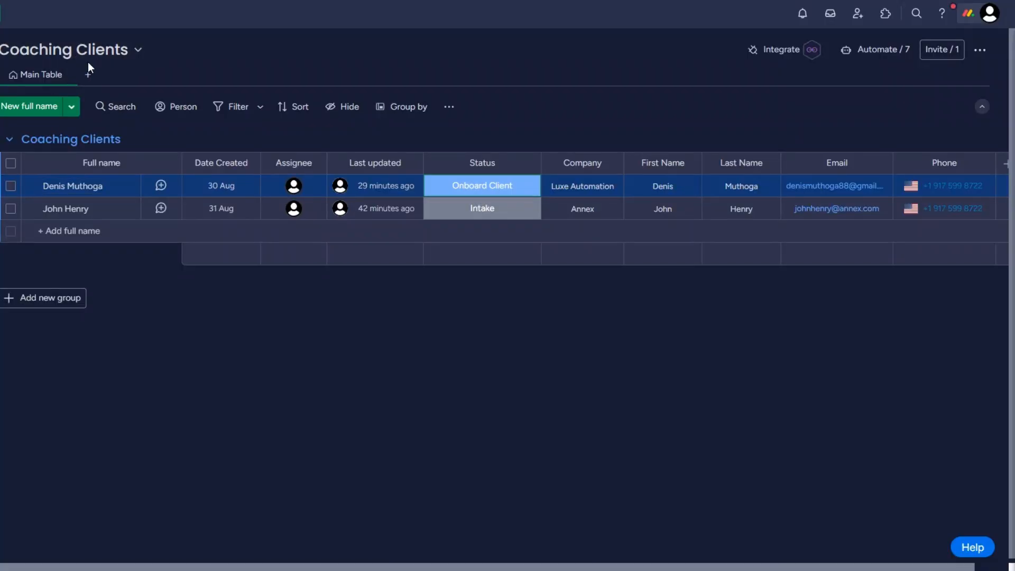
Change the second client's status from Intake to Onboard Client
{"action": "left_click", "coordinate": [481, 212]}
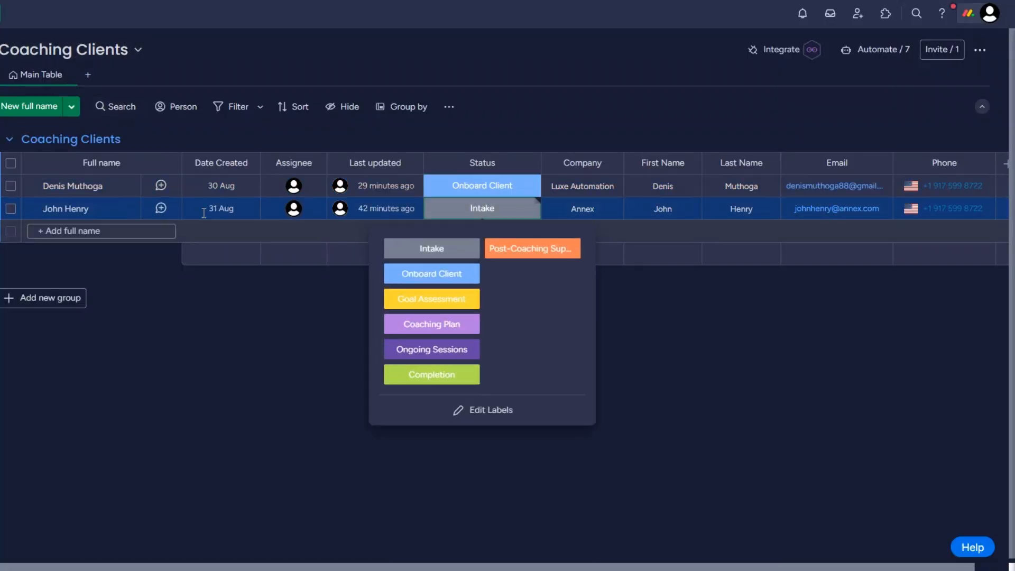
{"action": "left_click", "coordinate": [426, 275]}
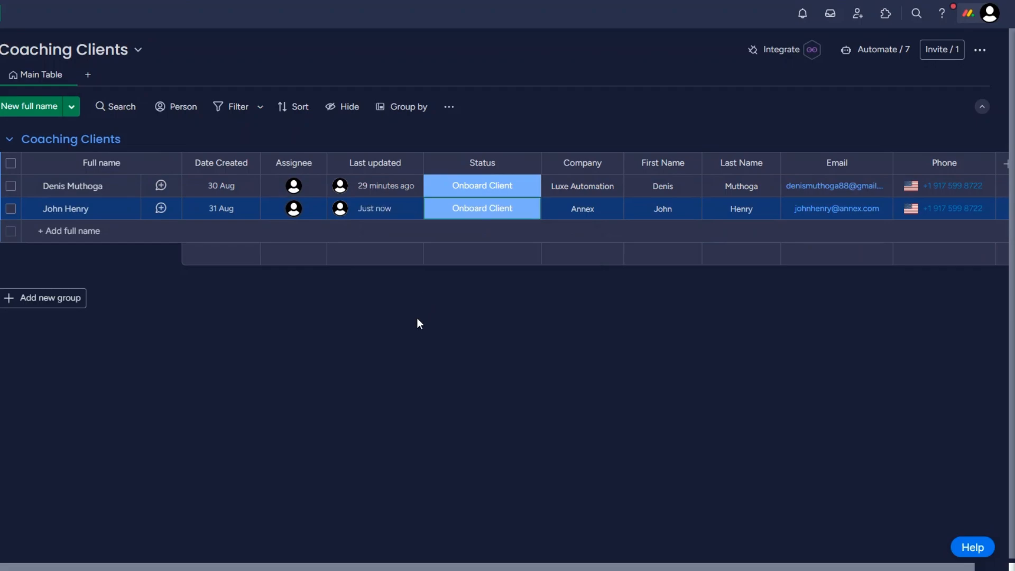
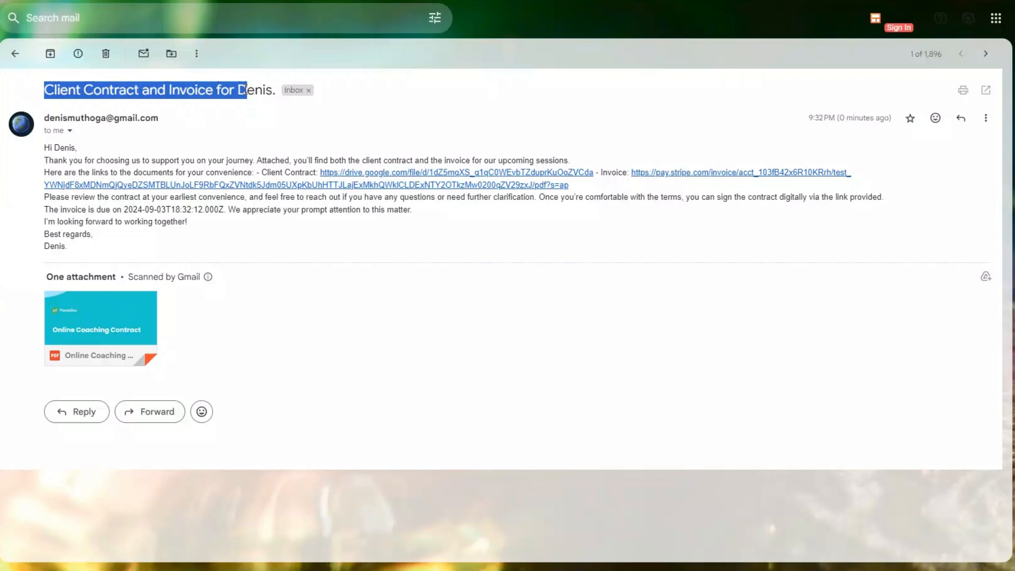
Review the sent email's subject, contract label, invoice due date and body text
{"action": "double_click", "coordinate": [246, 91]}
{"action": "left_click", "coordinate": [250, 103]}
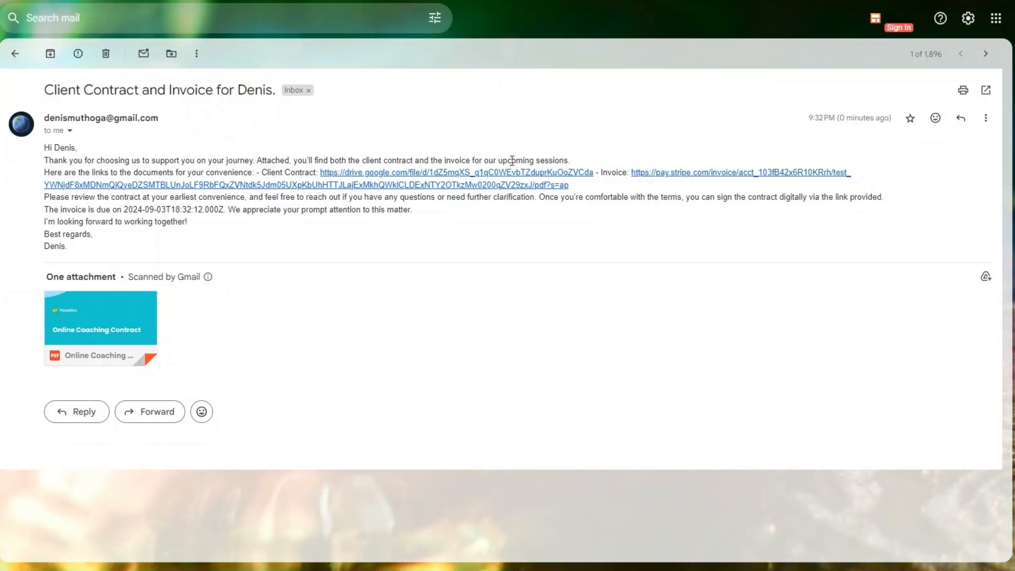
{"action": "left_click_drag", "start_coordinate": [262, 172], "coordinate": [313, 173]}
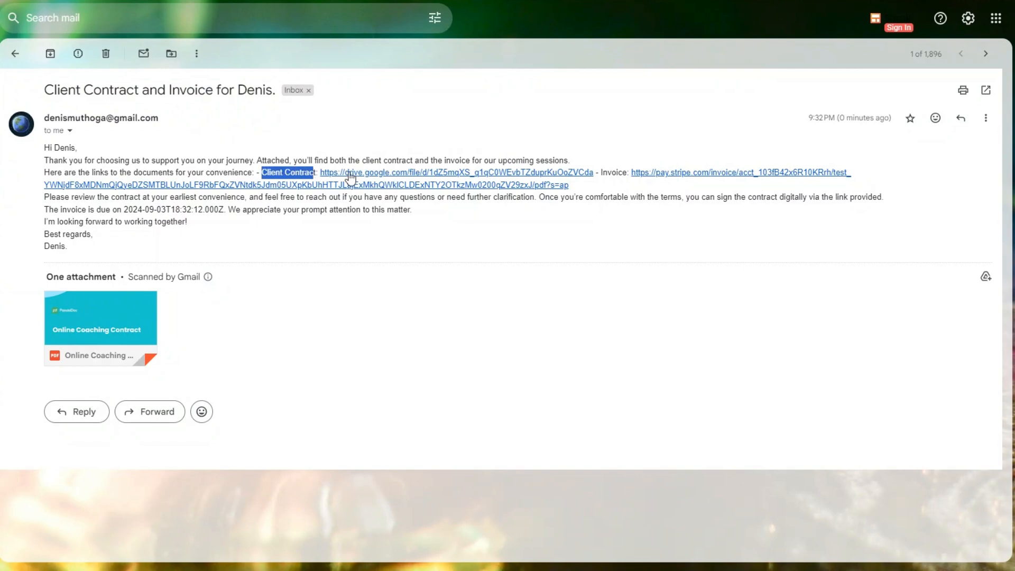
{"action": "left_click_drag", "start_coordinate": [415, 216], "coordinate": [634, 181]}
{"action": "left_click_drag", "start_coordinate": [45, 210], "coordinate": [230, 210]}
{"action": "left_click", "coordinate": [219, 214]}
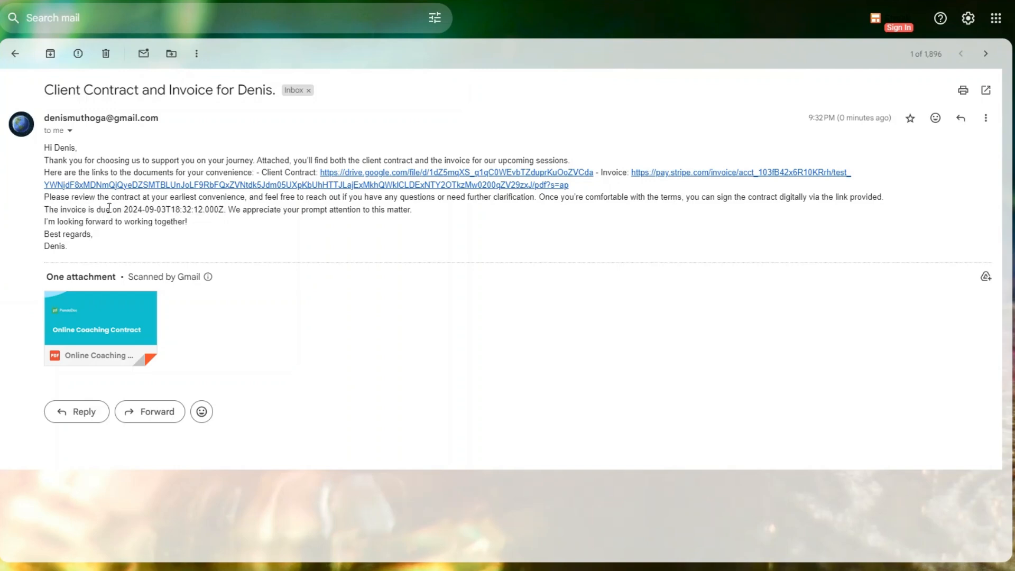
{"action": "left_click_drag", "start_coordinate": [123, 209], "coordinate": [226, 211]}
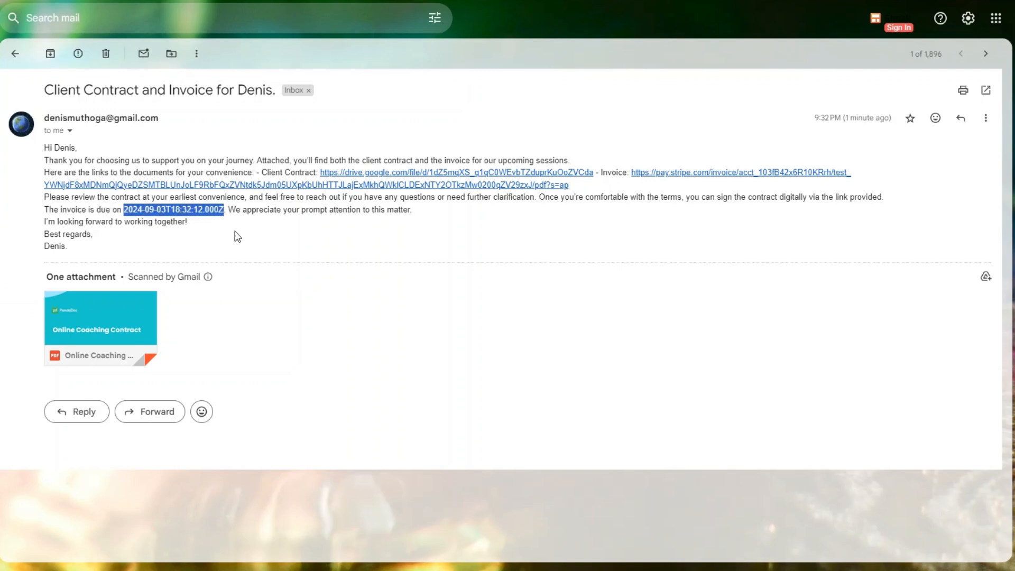
{"action": "left_click", "coordinate": [269, 231]}
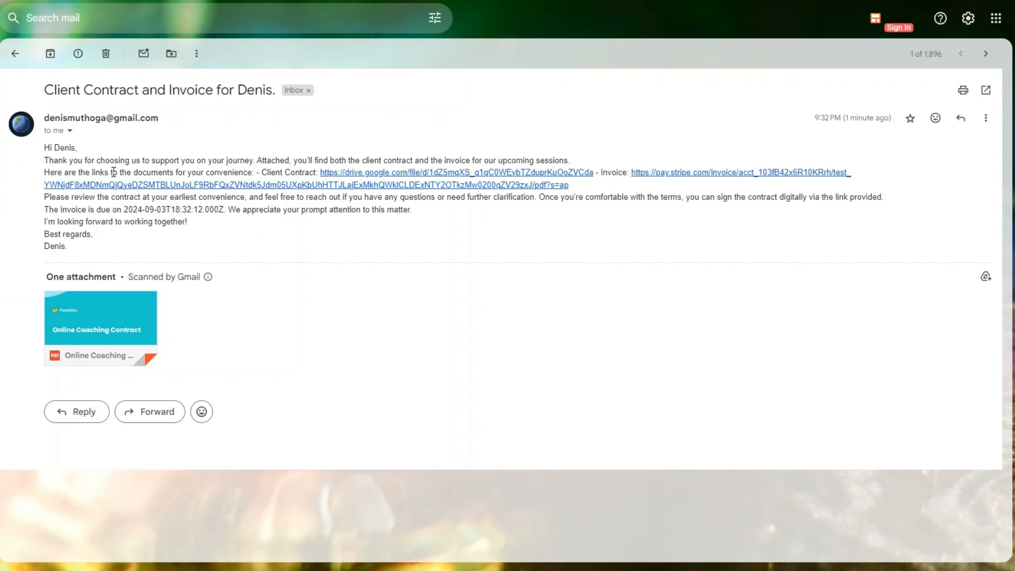
{"action": "left_click_drag", "start_coordinate": [46, 161], "coordinate": [105, 234]}
{"action": "left_click", "coordinate": [151, 249]}
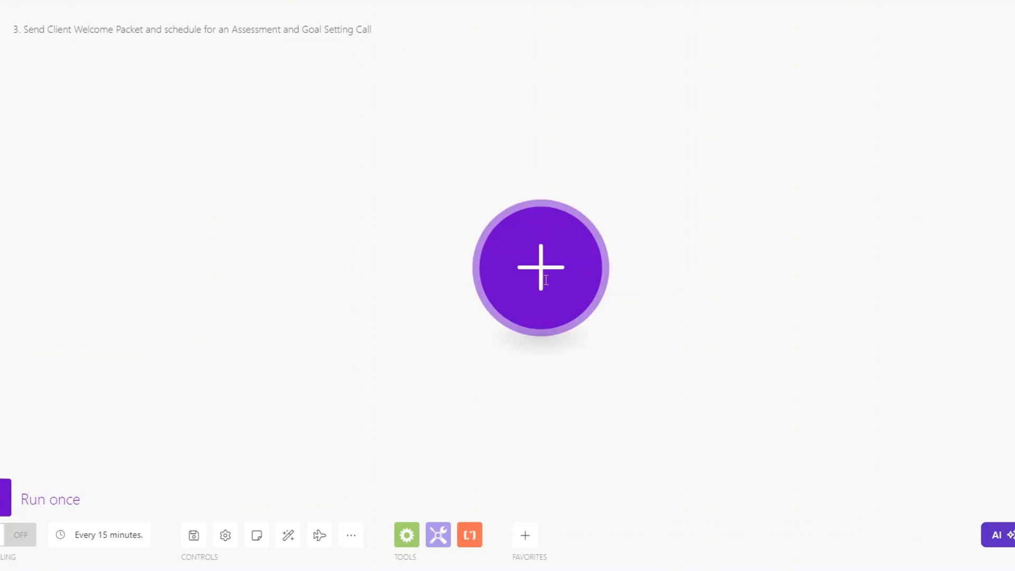
Start the scenario with a Custom webhook trigger using a new hook named 'Goal Assessment webhook'
{"action": "left_click", "coordinate": [510, 285]}
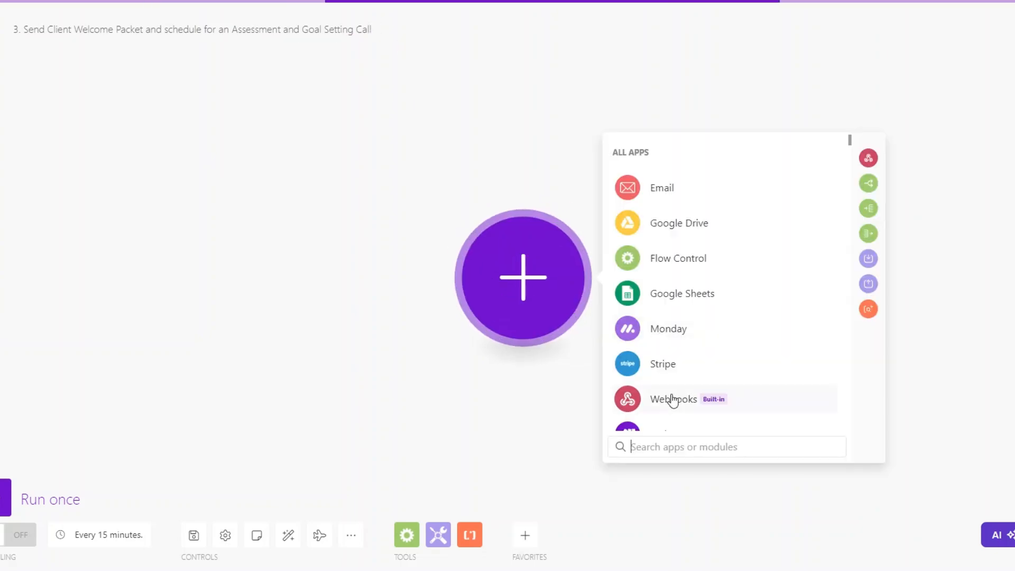
{"action": "left_click", "coordinate": [673, 398]}
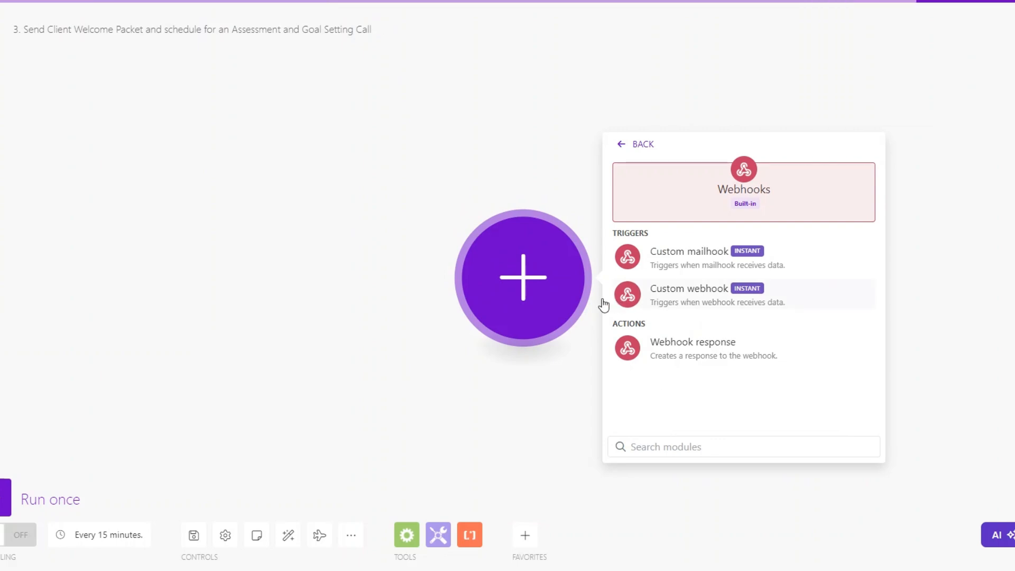
{"action": "left_click", "coordinate": [688, 288]}
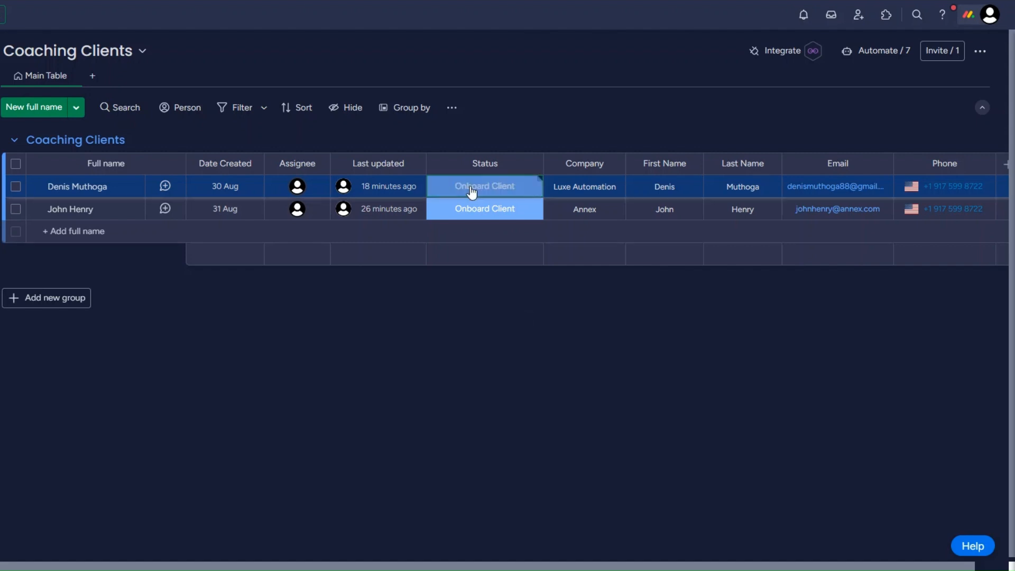
{"action": "left_click", "coordinate": [472, 192]}
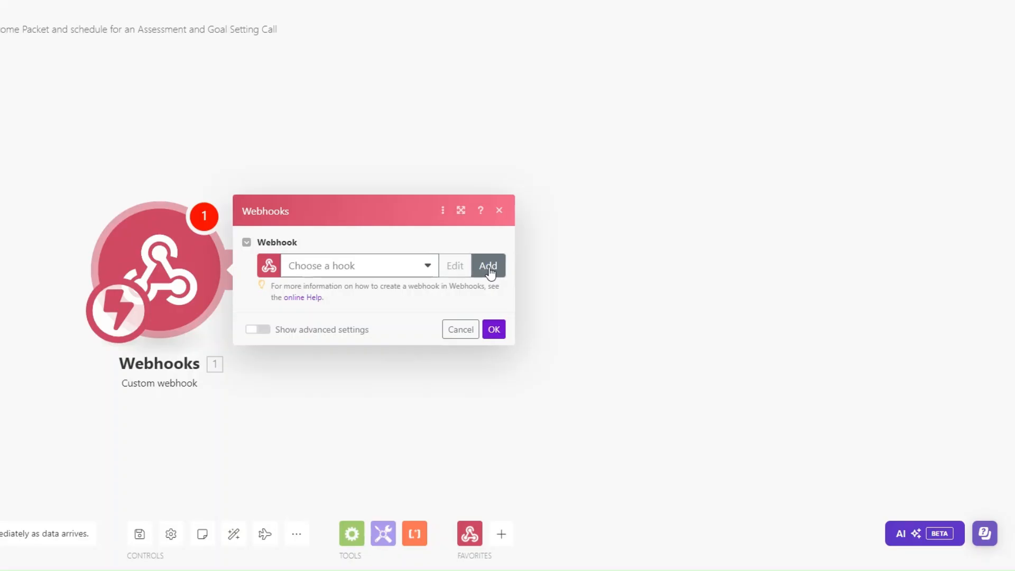
{"action": "left_click", "coordinate": [488, 270]}
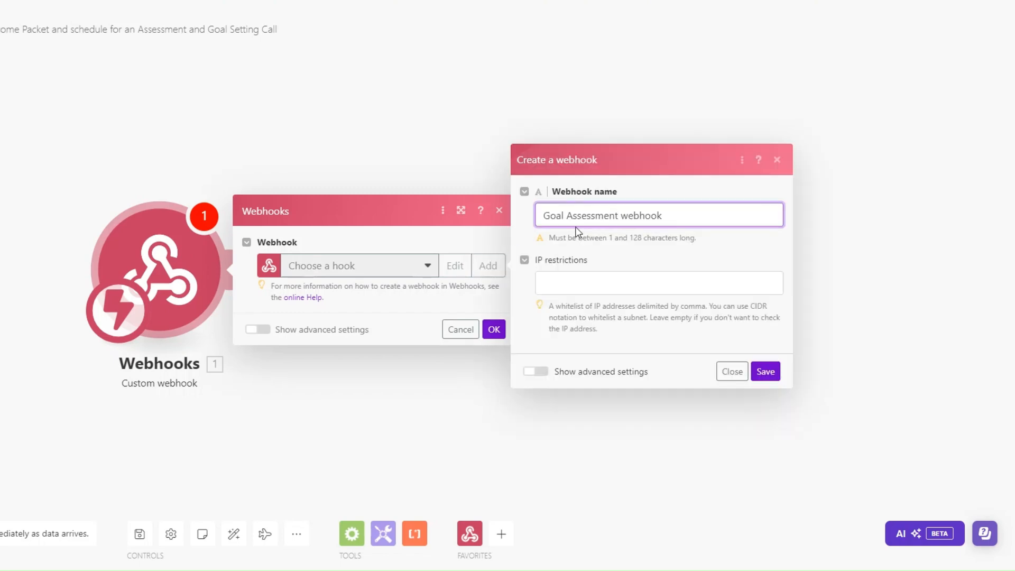
{"action": "left_click", "coordinate": [767, 372]}
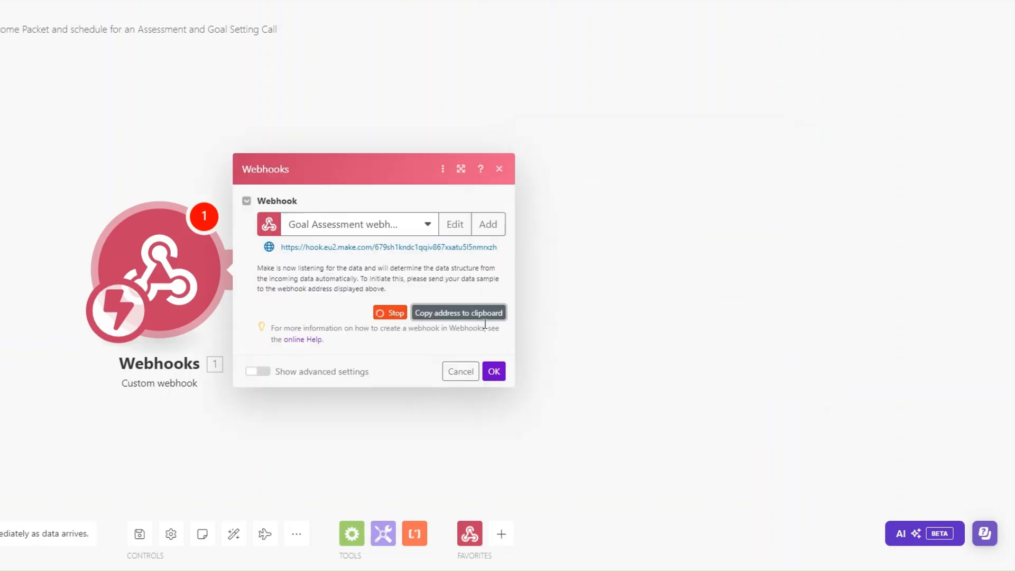
{"action": "left_click", "coordinate": [494, 372]}
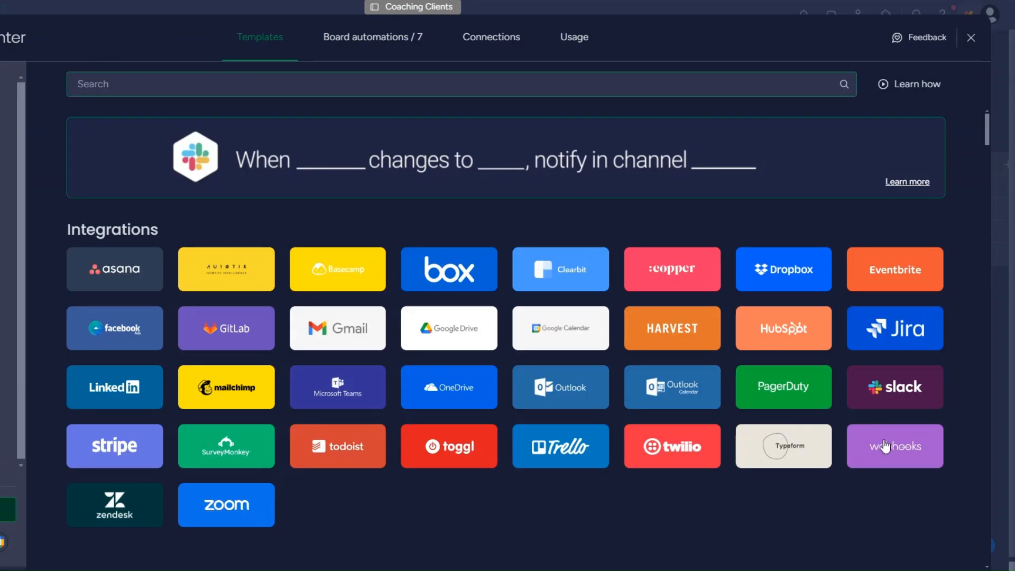
Paste the Make hook URL into monday.com's 'When a status changes, send a webhook' template and connect
{"action": "left_click", "coordinate": [886, 447]}
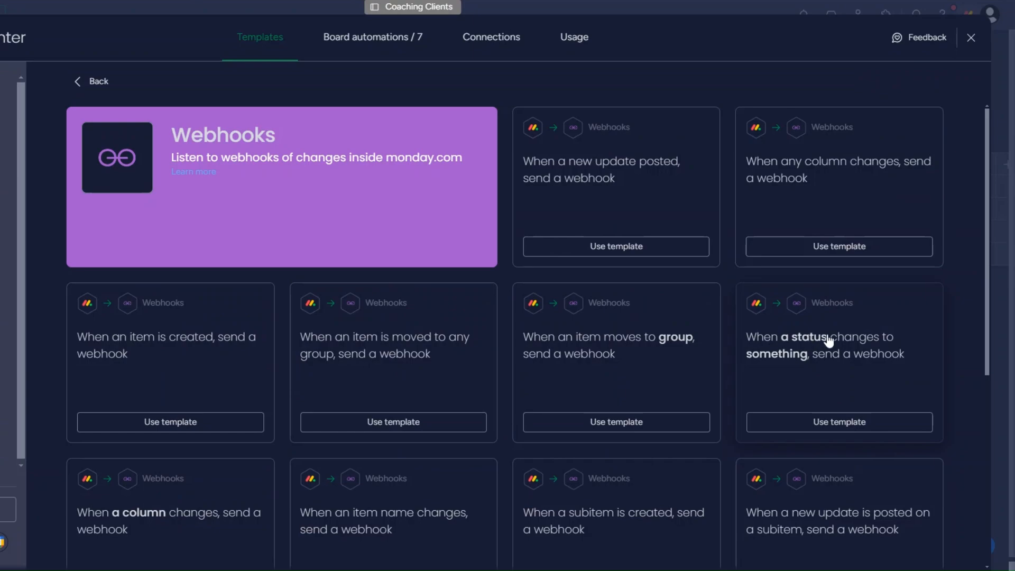
{"action": "left_click", "coordinate": [814, 359]}
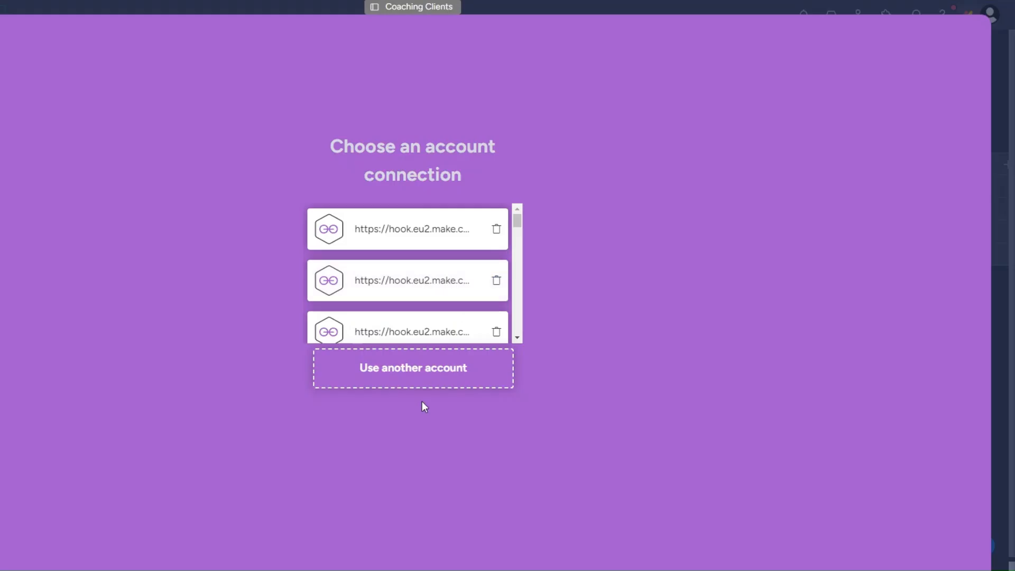
{"action": "left_click", "coordinate": [417, 368]}
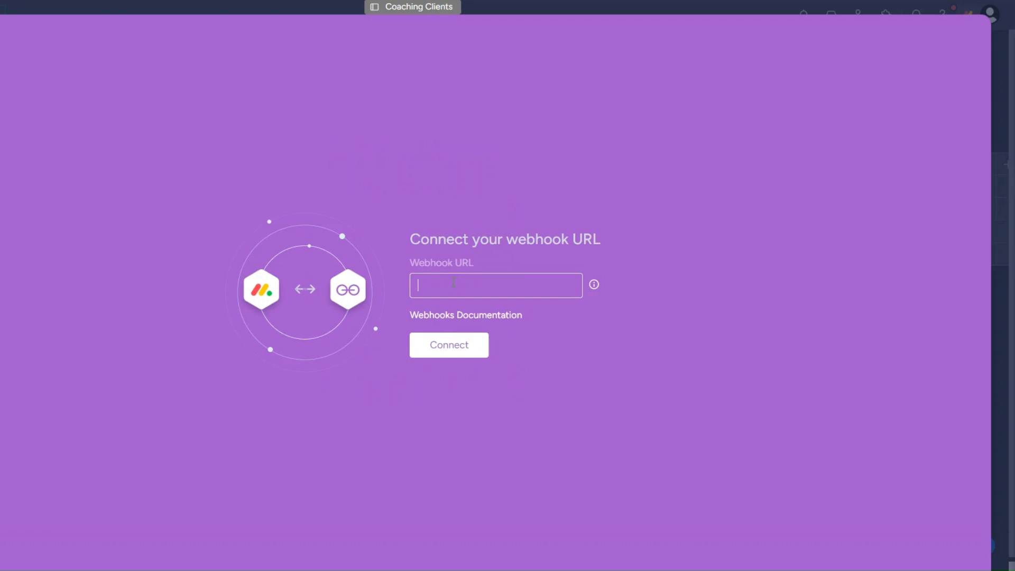
{"action": "key", "text": "ctrl+v"}
{"action": "left_click", "coordinate": [454, 349]}
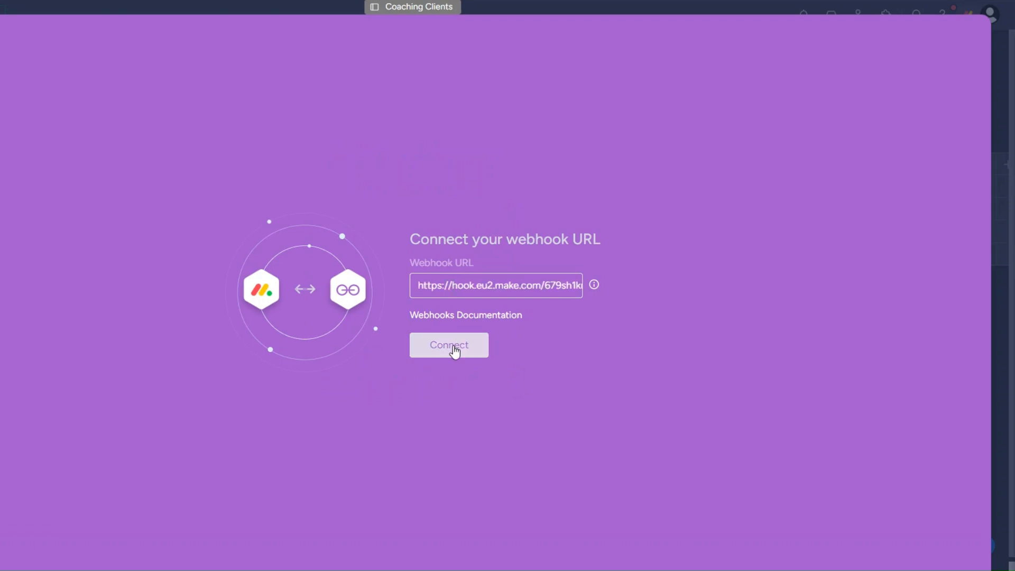
{"action": "left_click", "coordinate": [454, 349]}
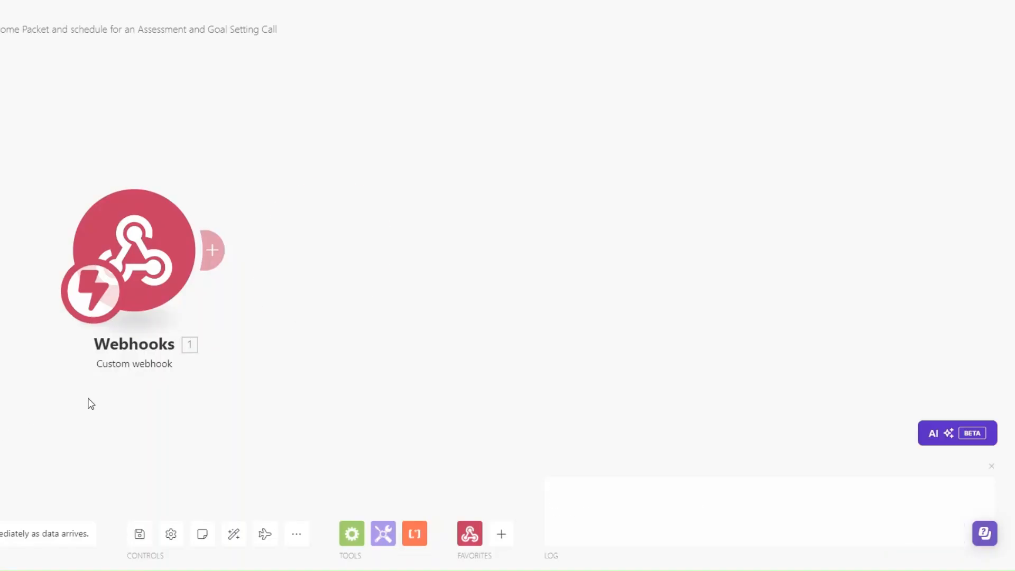
Add a Webhook response with status 200 and body {"challenge": 1. challenge}, then resubmit monday's connection
{"action": "left_click", "coordinate": [476, 273]}
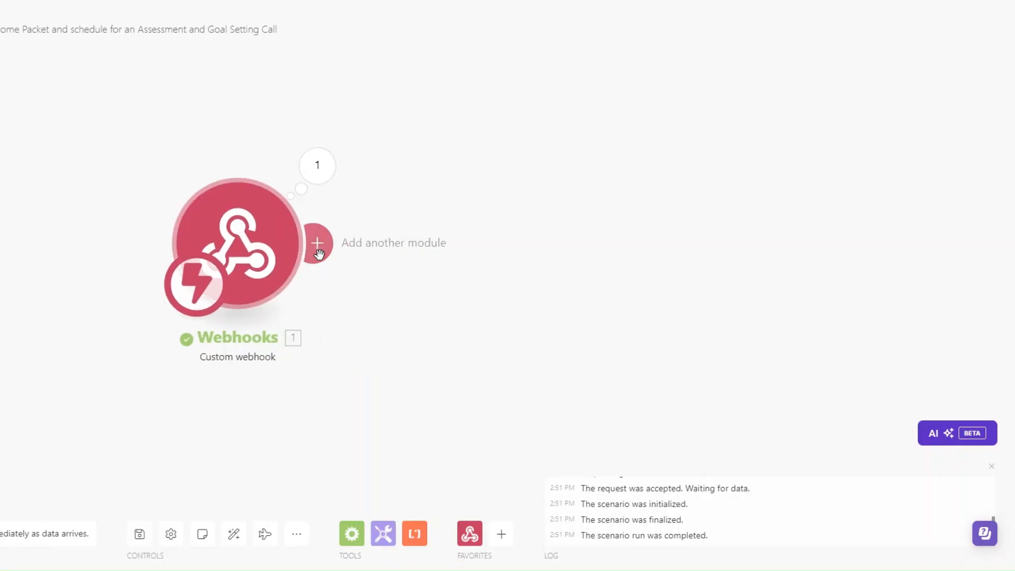
{"action": "left_click", "coordinate": [447, 246]}
{"action": "left_click", "coordinate": [635, 157]}
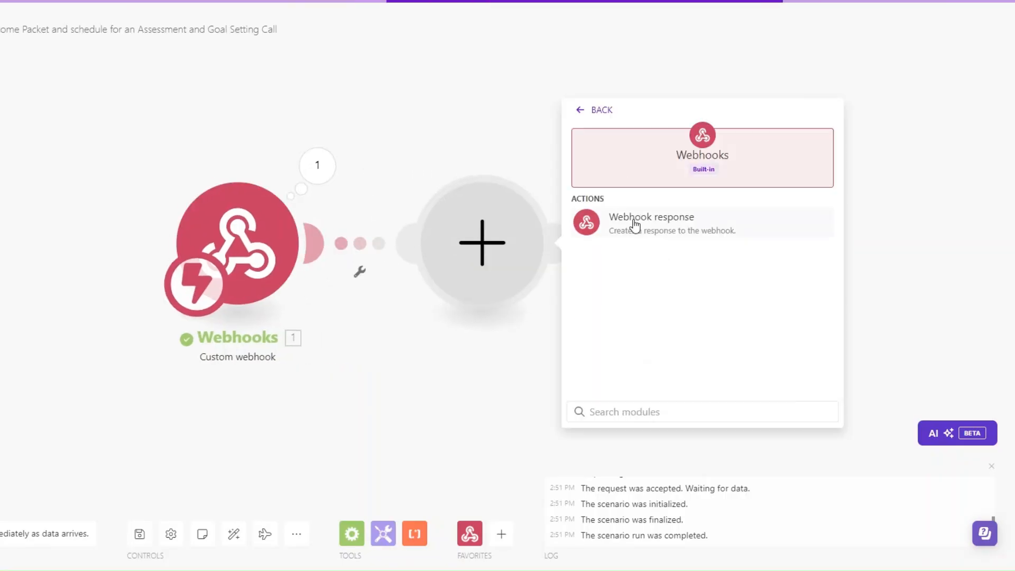
{"action": "left_click", "coordinate": [633, 222]}
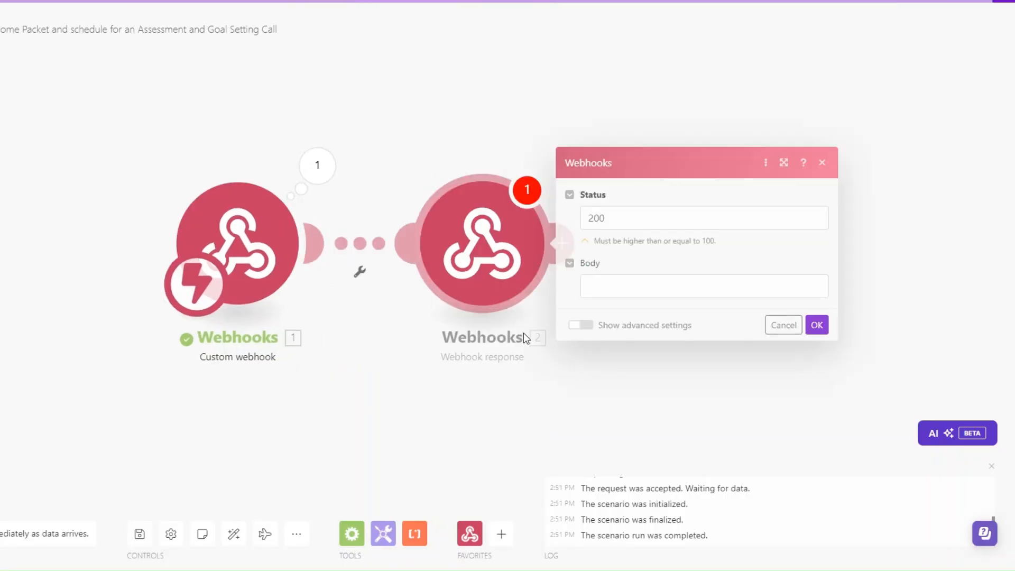
{"action": "left_click", "coordinate": [602, 284]}
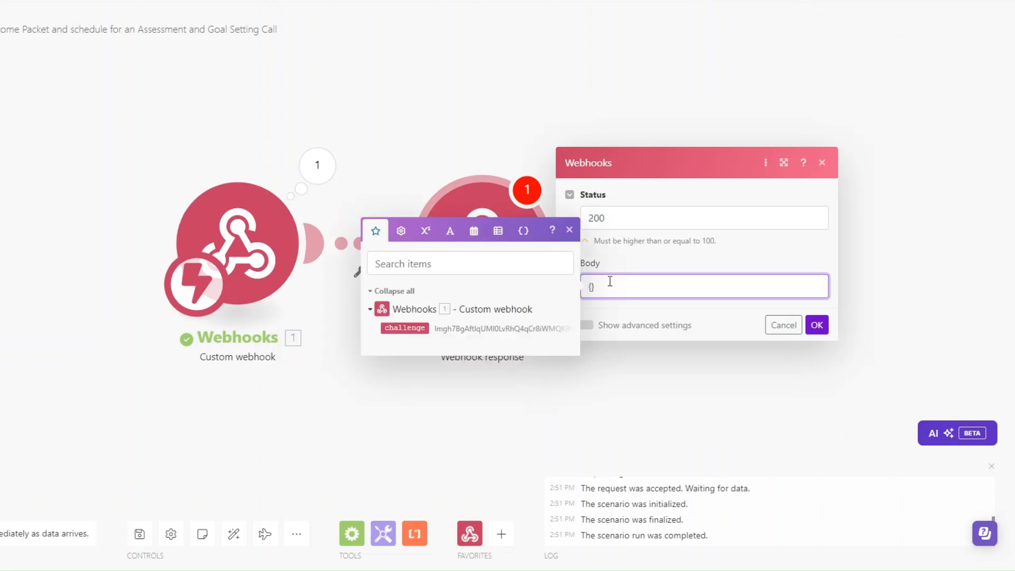
{"action": "type", "text": "{\"challenge\":\""}
{"action": "left_click", "coordinate": [404, 327]}
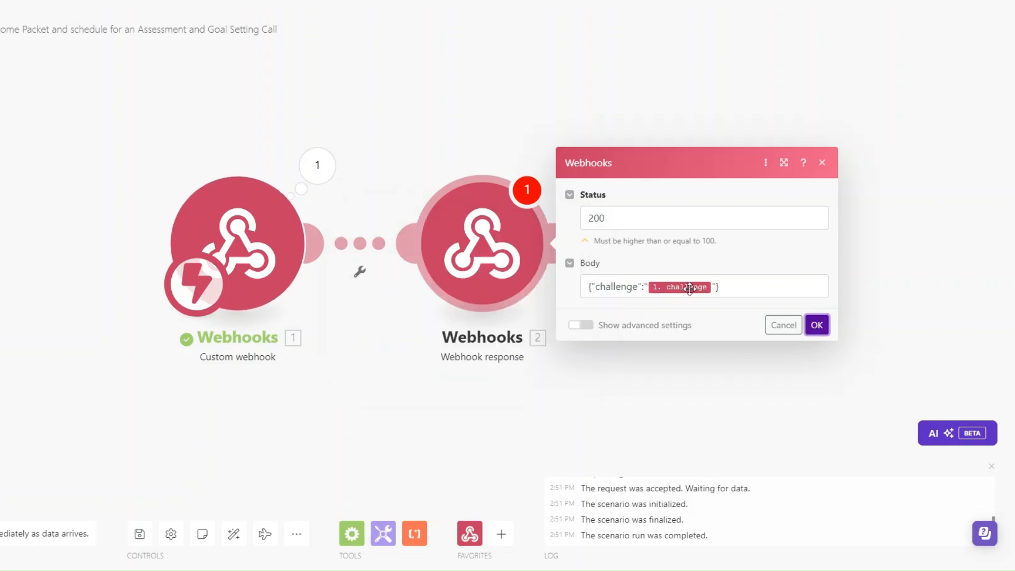
{"action": "left_click", "coordinate": [817, 325]}
{"action": "left_click_drag", "start_coordinate": [285, 402], "coordinate": [249, 422]}
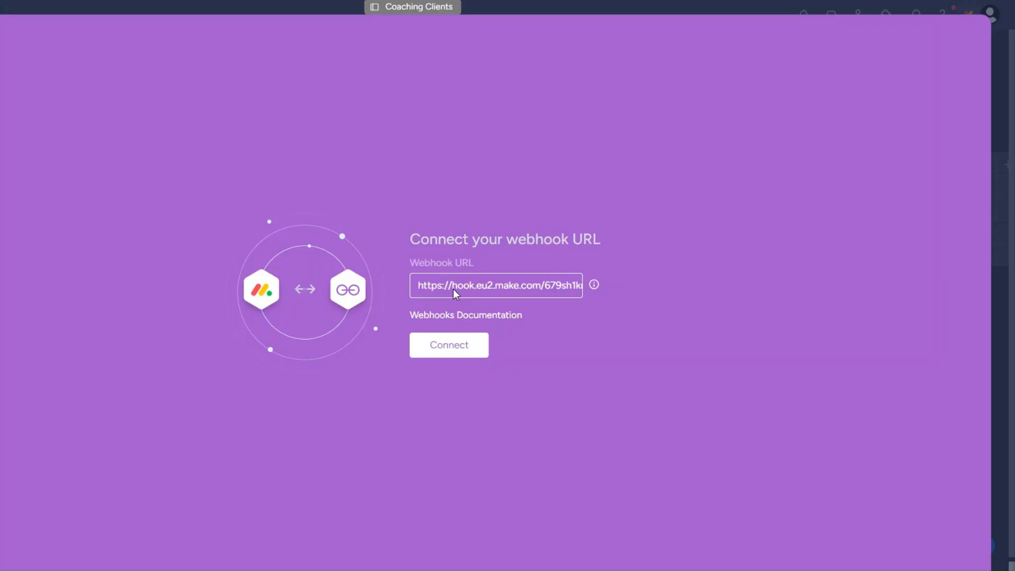
{"action": "key", "text": "Return"}
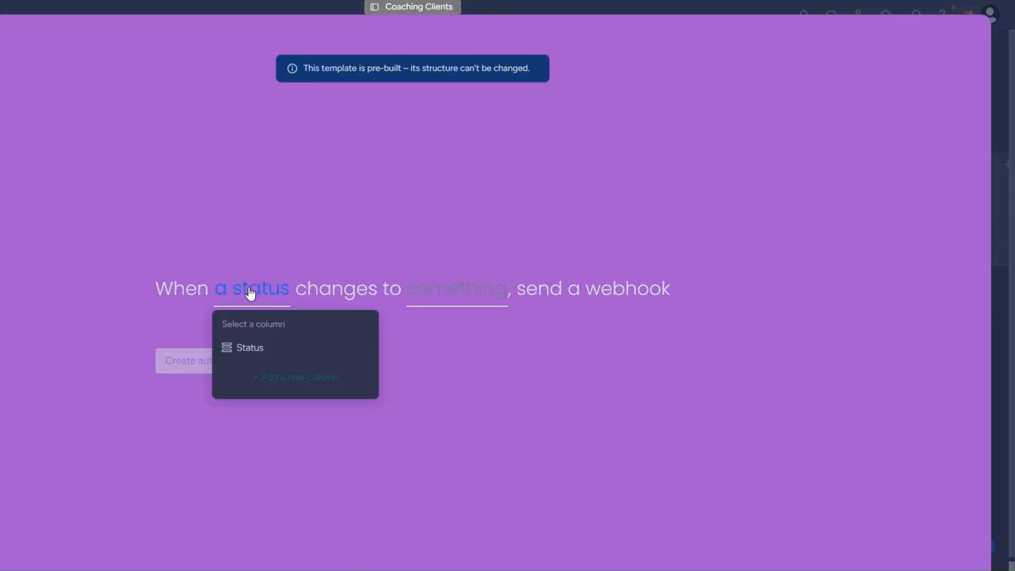
Create the automation sending a webhook when Status changes to Goal Assessment, then return to Coaching Clients
{"action": "left_click", "coordinate": [252, 344]}
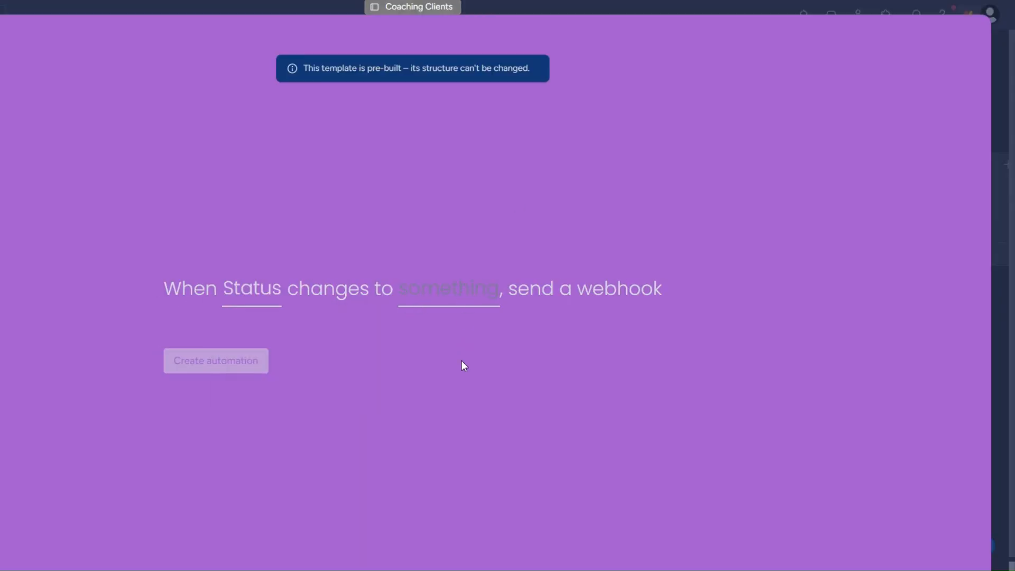
{"action": "scroll", "coordinate": [466, 402], "scroll_direction": "down", "scroll_amount": 3}
{"action": "scroll", "coordinate": [465, 402], "scroll_direction": "up", "scroll_amount": 2}
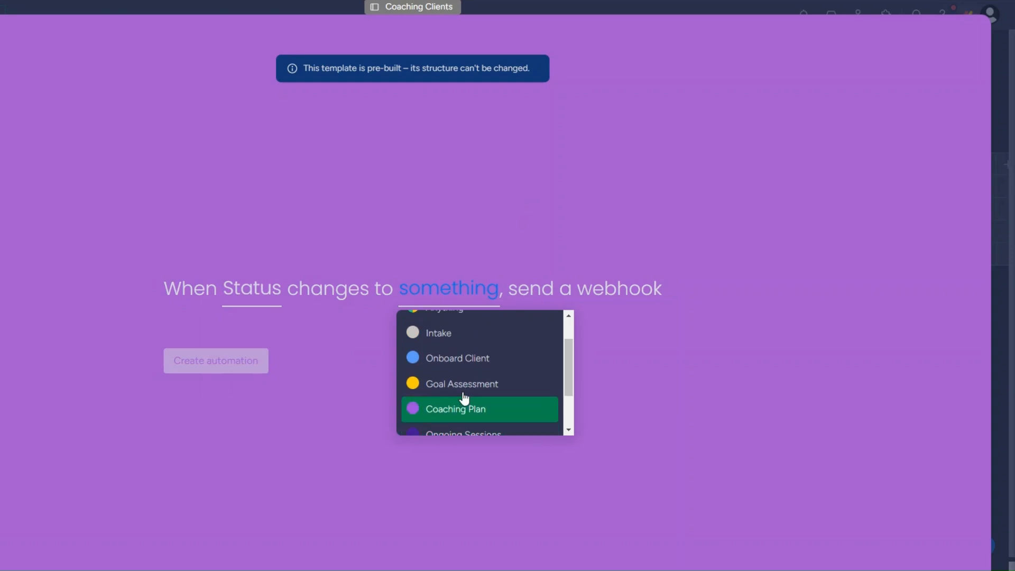
{"action": "left_click", "coordinate": [463, 389]}
{"action": "left_click", "coordinate": [189, 362]}
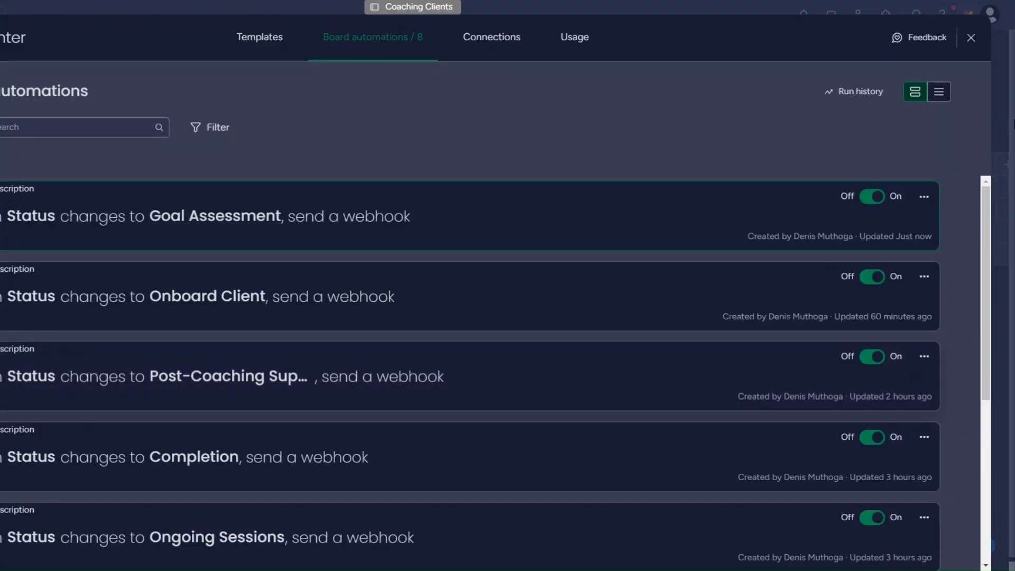
{"action": "left_click", "coordinate": [972, 38]}
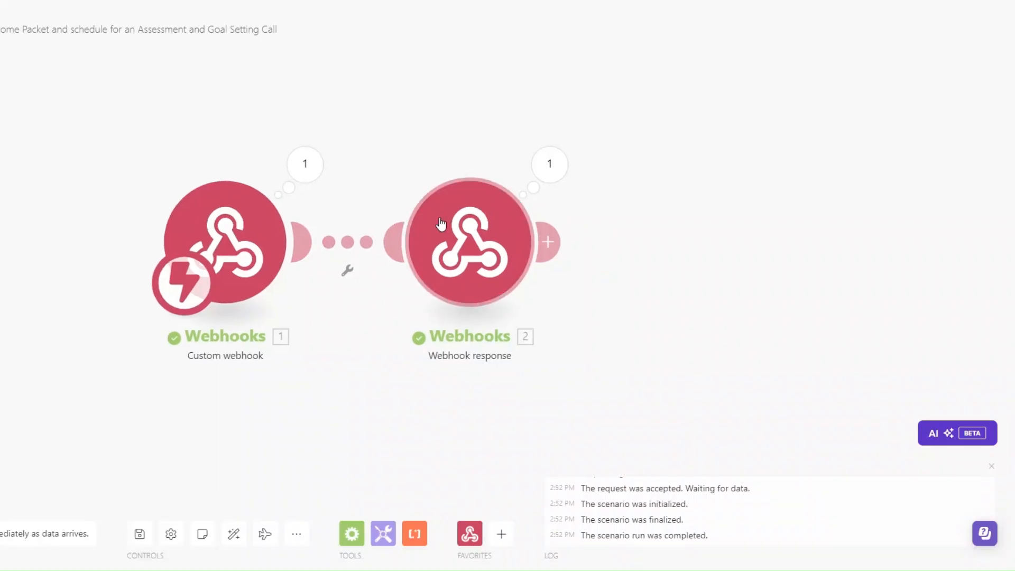
{"action": "right_click", "coordinate": [445, 222]}
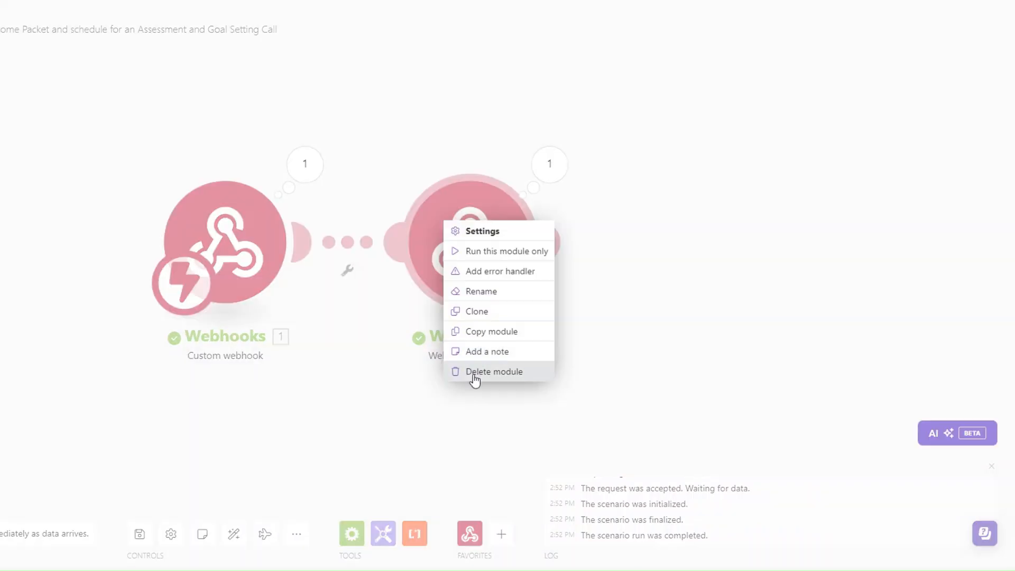
Delete the Webhook response module and run only the webhook module to listen for data
{"action": "left_click", "coordinate": [475, 371]}
{"action": "left_click_drag", "start_coordinate": [285, 299], "coordinate": [251, 320]}
{"action": "right_click", "coordinate": [201, 269]}
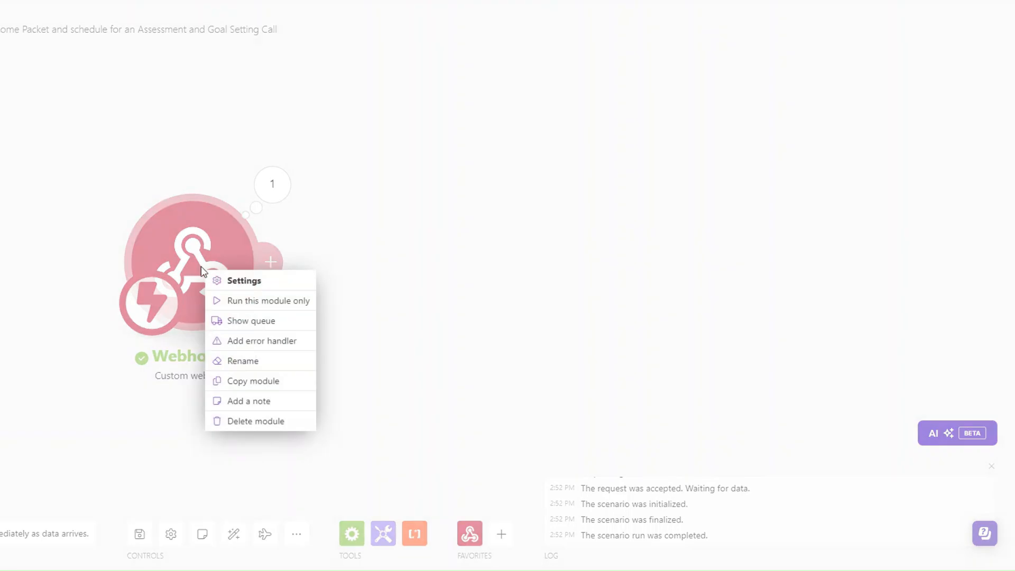
{"action": "left_click", "coordinate": [11, 415]}
{"action": "left_click", "coordinate": [1, 534]}
{"action": "left_click_drag", "start_coordinate": [99, 370], "coordinate": [234, 350]}
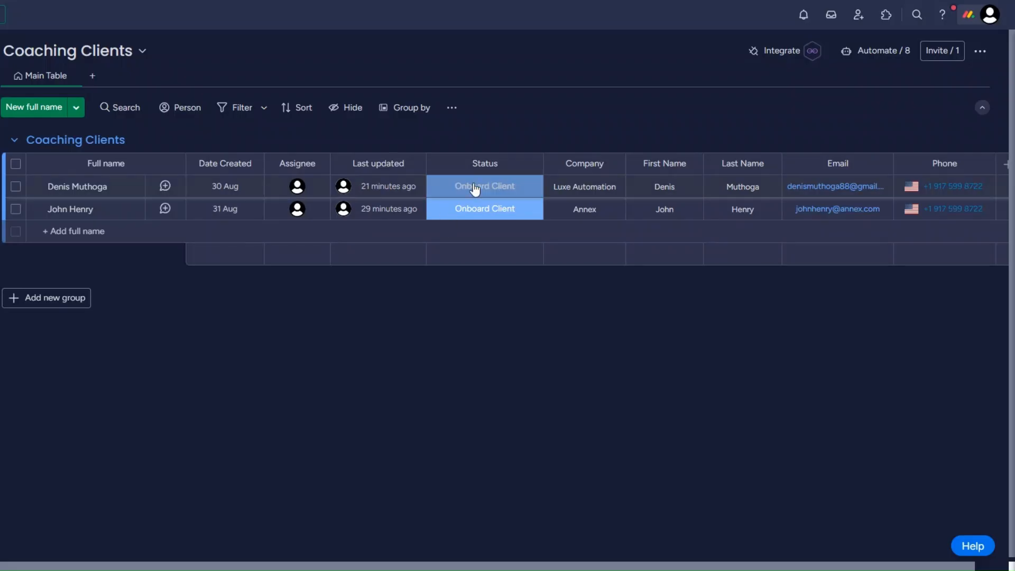
Set the first client's status to Goal Assessment and inspect the captured event, including pulseName
{"action": "left_click", "coordinate": [471, 192]}
{"action": "left_click", "coordinate": [442, 284]}
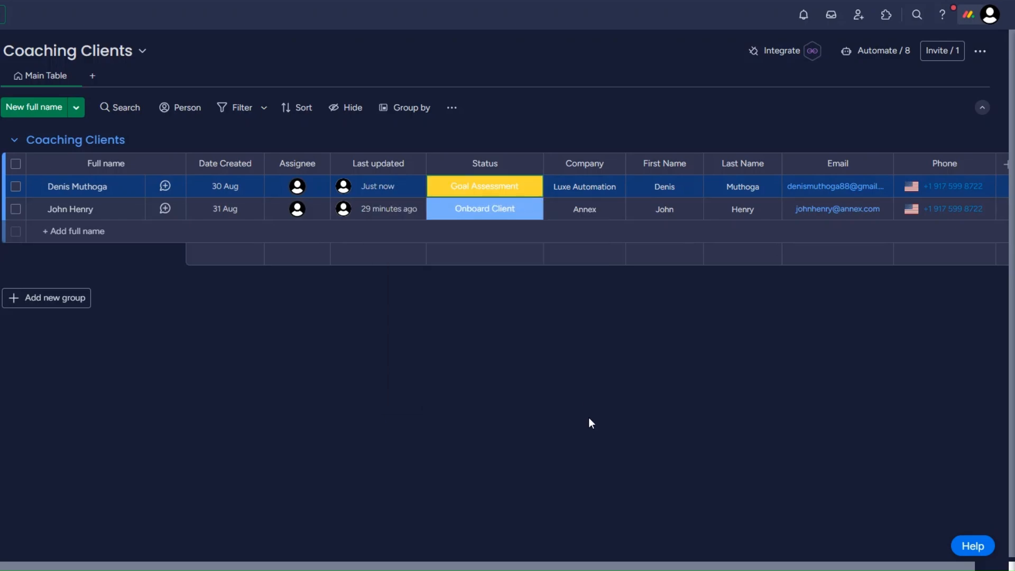
{"action": "left_click_drag", "start_coordinate": [362, 310], "coordinate": [247, 313]}
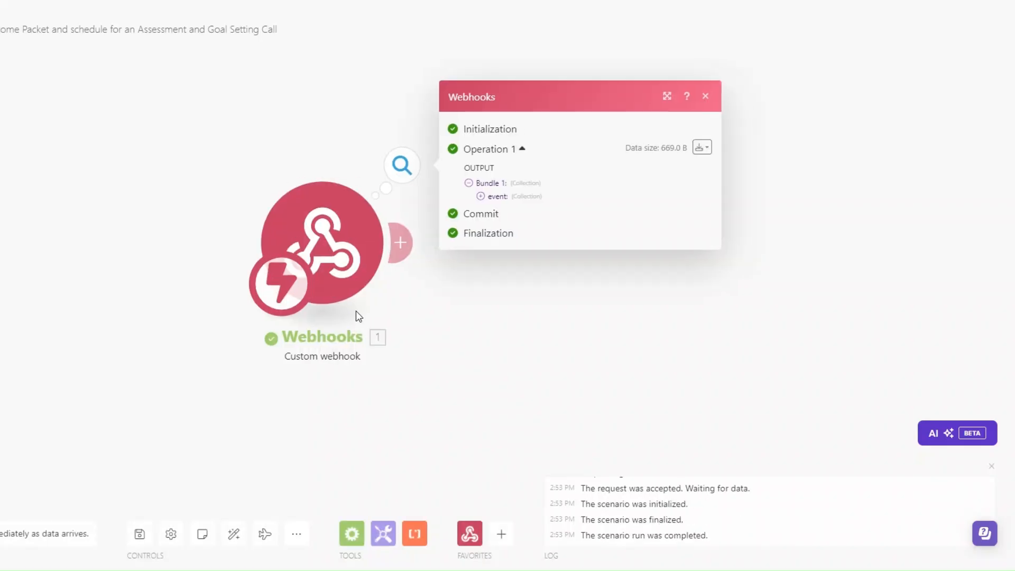
{"action": "left_click", "coordinate": [369, 199]}
{"action": "left_click_drag", "start_coordinate": [429, 248], "coordinate": [503, 250]}
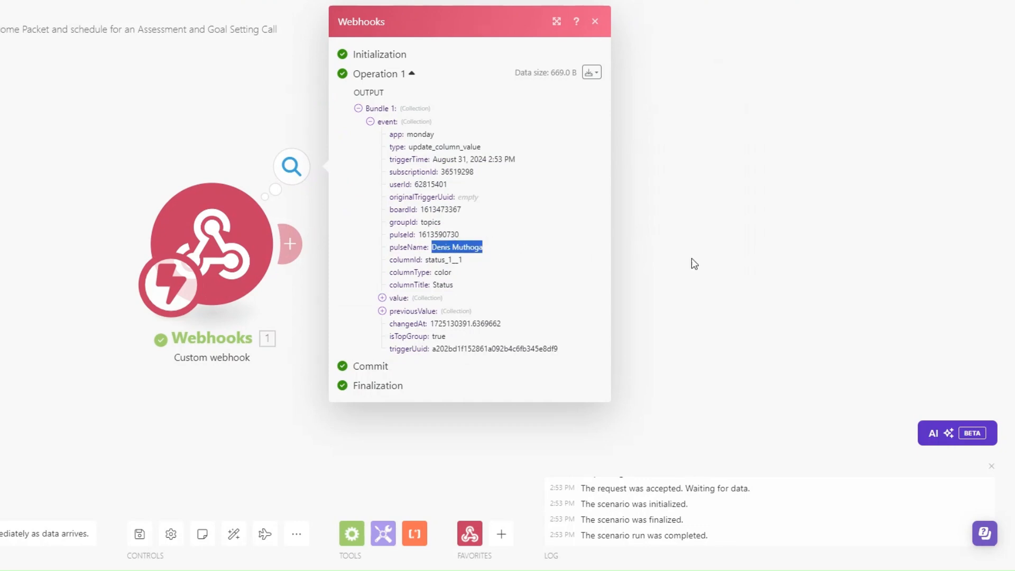
Add a Monday Get an Item module with ID mapped to event pulseId on the Coaching Clients board
{"action": "left_click", "coordinate": [676, 266]}
{"action": "left_click_drag", "start_coordinate": [286, 297], "coordinate": [192, 300]}
{"action": "left_click", "coordinate": [196, 246]}
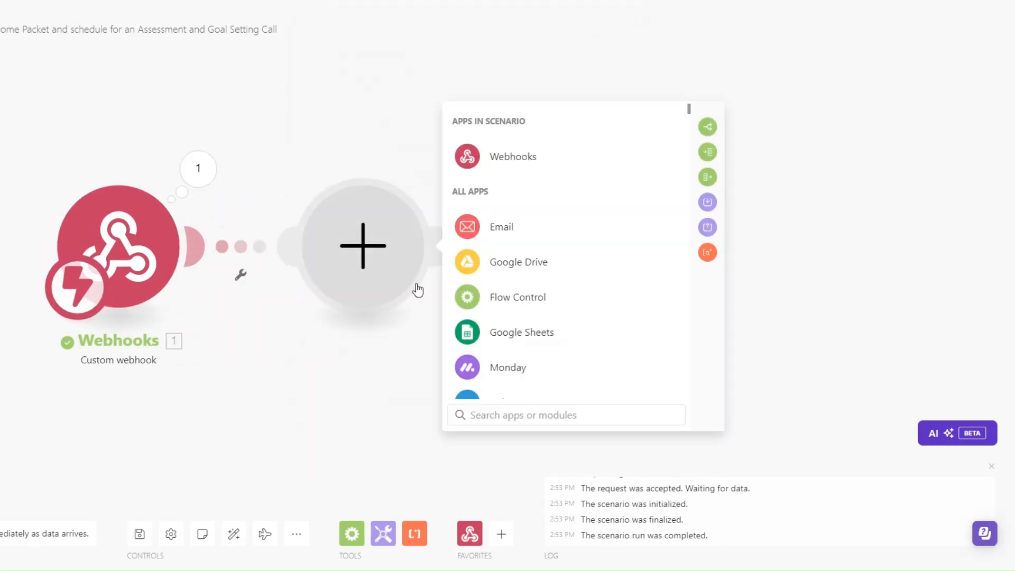
{"action": "left_click", "coordinate": [502, 372]}
{"action": "left_click", "coordinate": [530, 414]}
{"action": "type", "text": "g"}
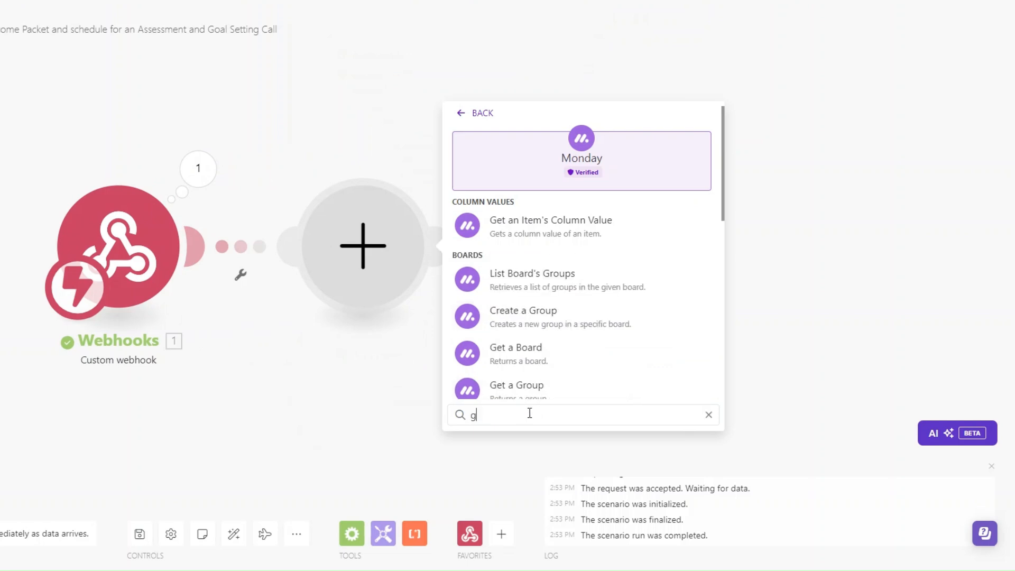
{"action": "type", "text": "et a"}
{"action": "scroll", "coordinate": [536, 324], "scroll_direction": "down", "scroll_amount": 2}
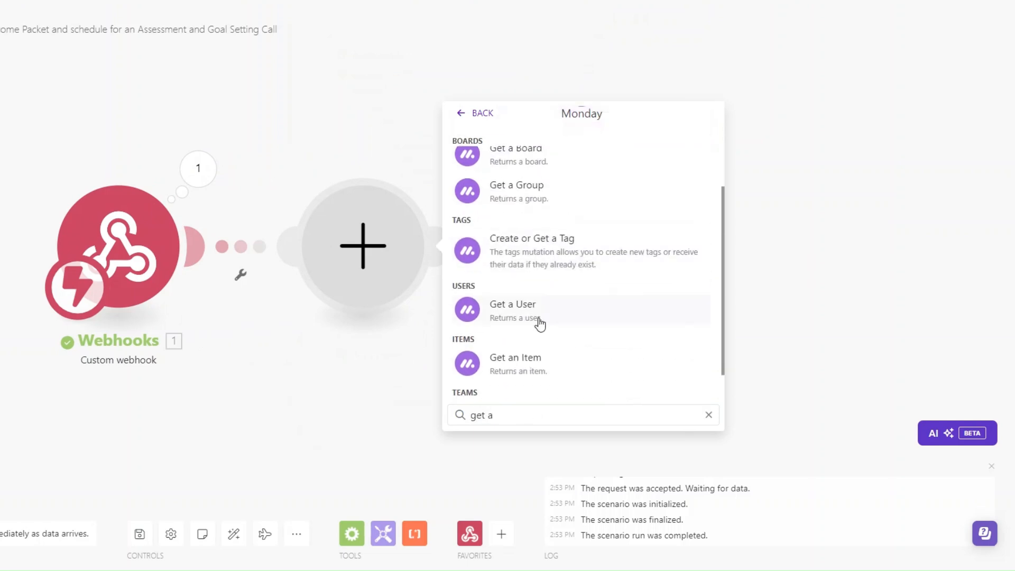
{"action": "left_click", "coordinate": [536, 362]}
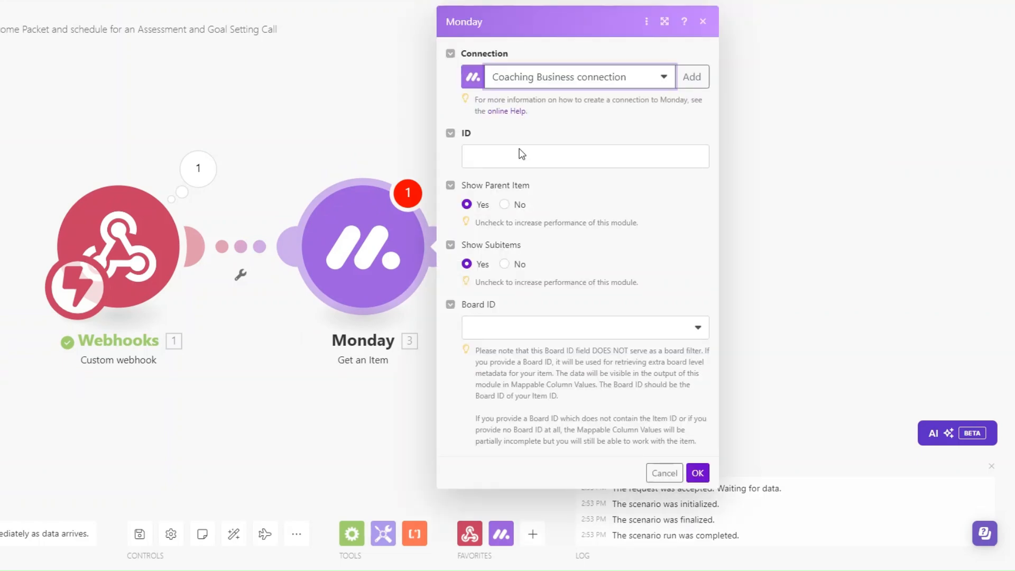
{"action": "left_click", "coordinate": [521, 148]}
{"action": "left_click", "coordinate": [759, 235]}
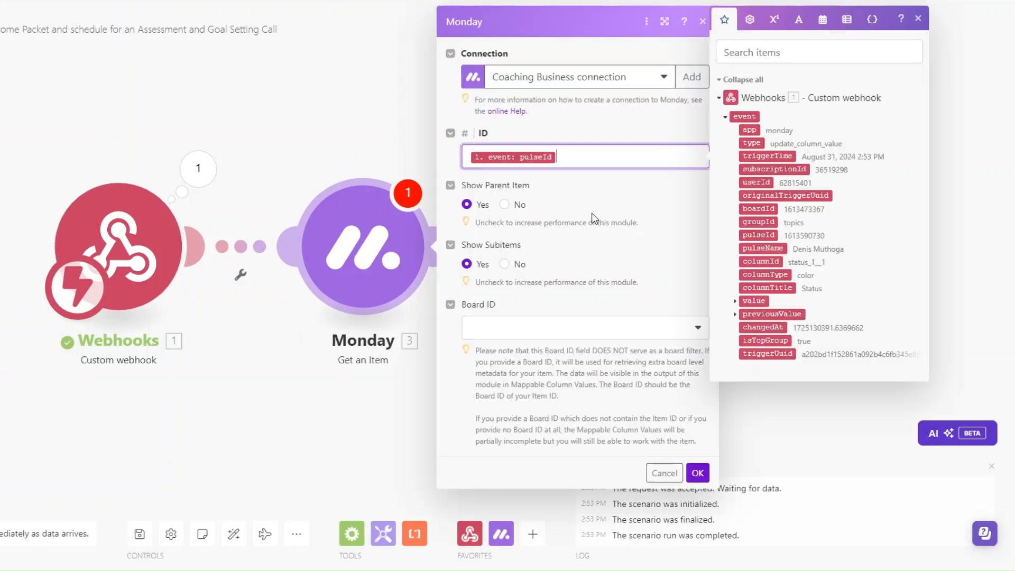
{"action": "left_click", "coordinate": [500, 328]}
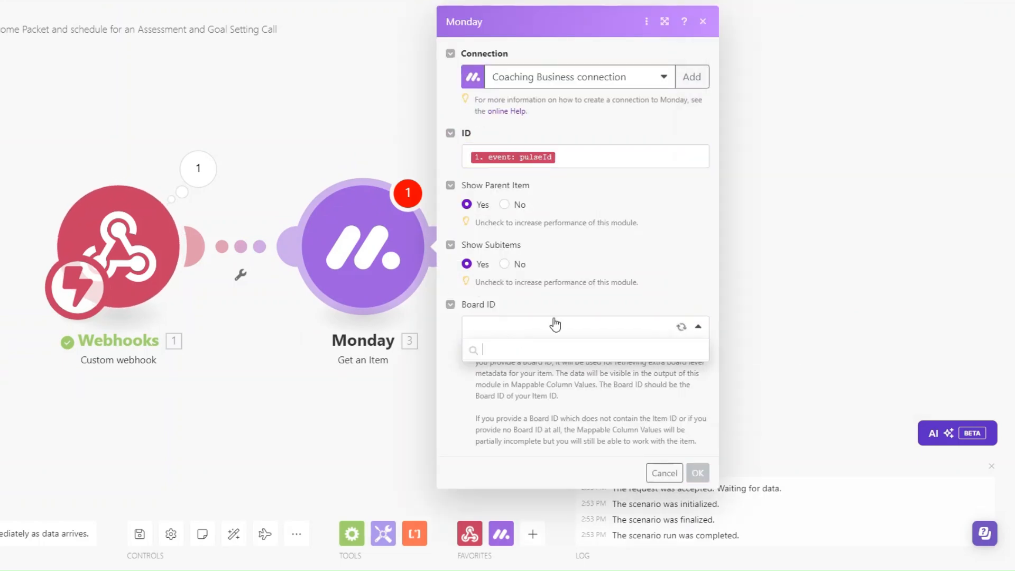
{"action": "left_click", "coordinate": [552, 502]}
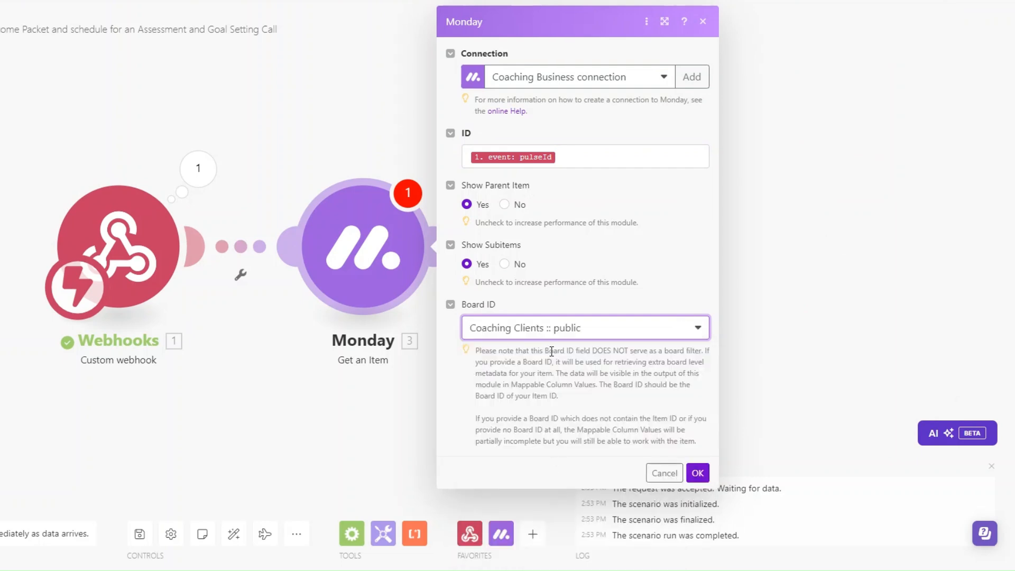
{"action": "left_click", "coordinate": [698, 472]}
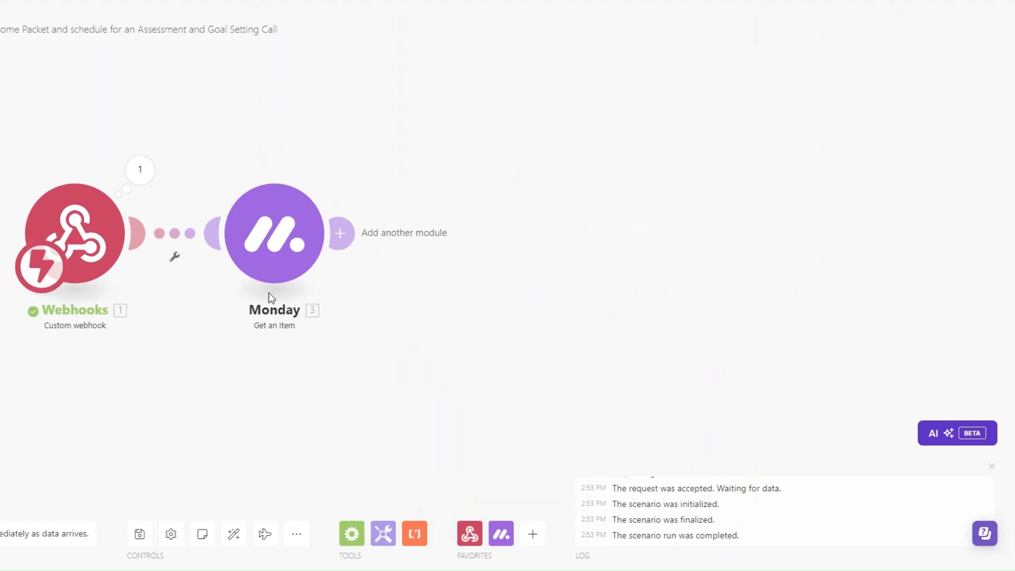
{"action": "left_click", "coordinate": [140, 171]}
{"action": "left_click", "coordinate": [215, 202]}
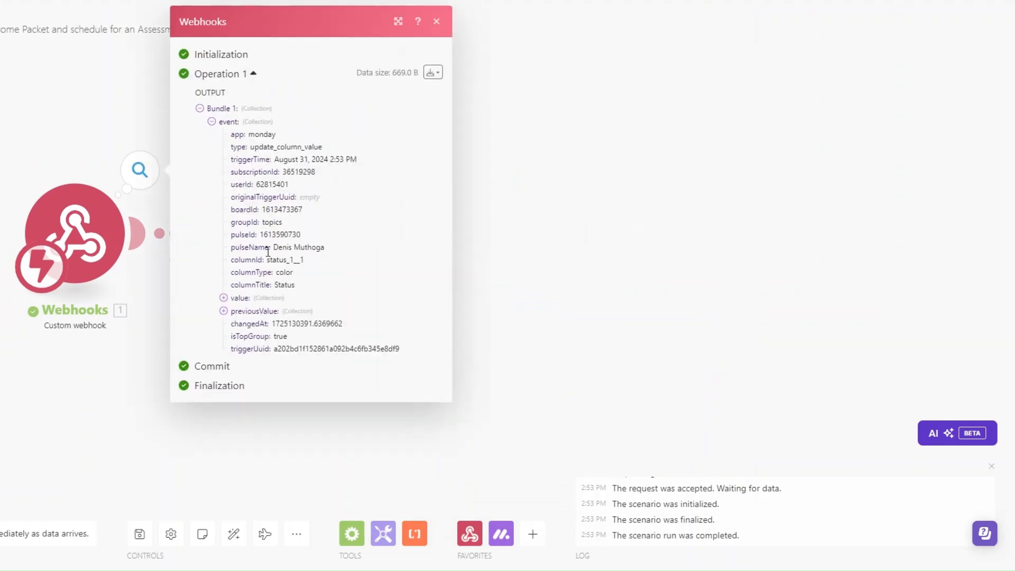
{"action": "double_click", "coordinate": [265, 232]}
{"action": "key", "text": "ctrl+c"}
{"action": "left_click", "coordinate": [629, 386]}
{"action": "right_click", "coordinate": [253, 256]}
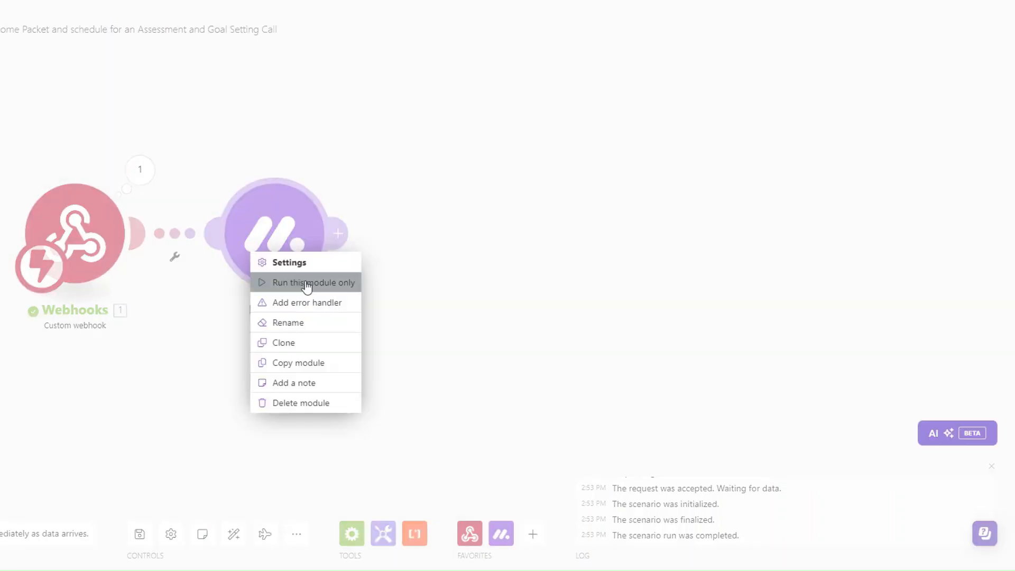
{"action": "left_click", "coordinate": [319, 288]}
{"action": "left_click", "coordinate": [430, 302]}
{"action": "key", "text": "ctrl+v"}
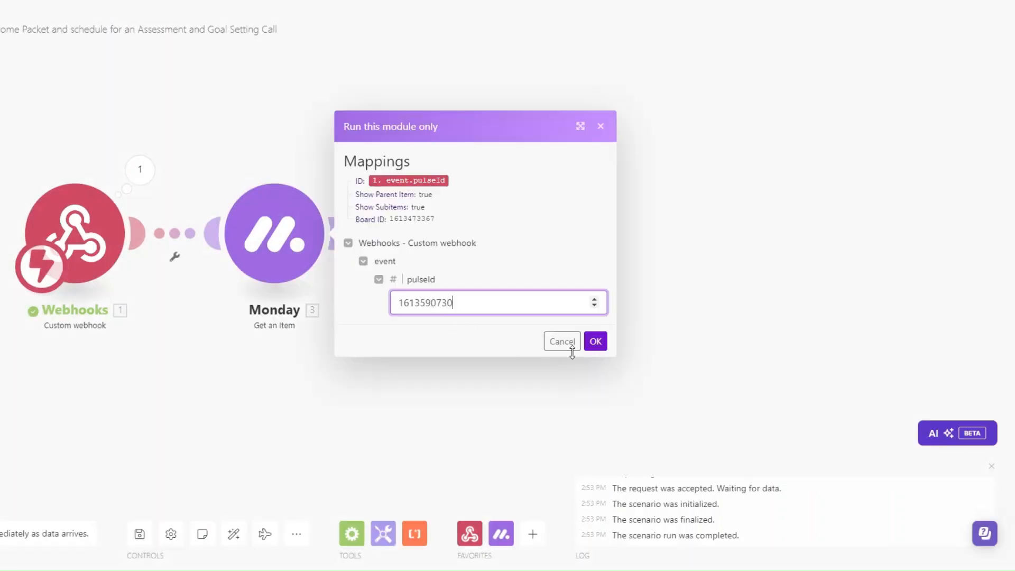
{"action": "left_click", "coordinate": [596, 342]}
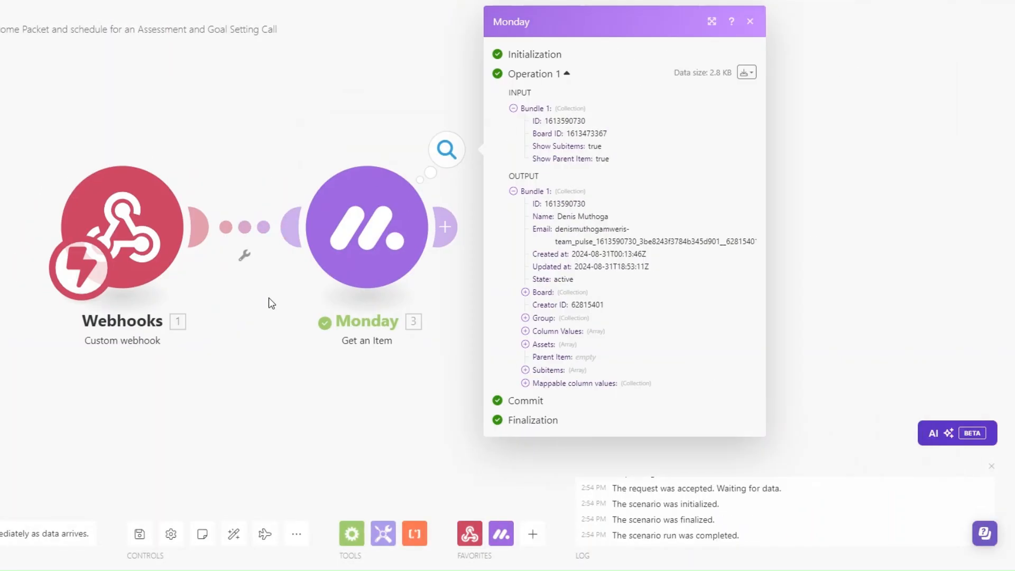
Inspect the returned item's column values: phone, last updated, assignee and date created
{"action": "left_click", "coordinate": [539, 384]}
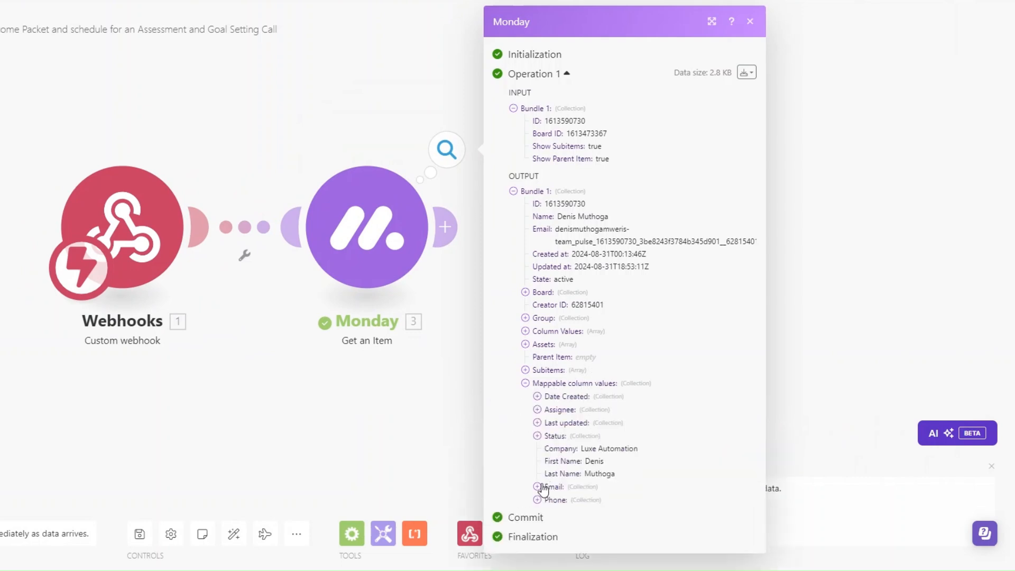
{"action": "scroll", "coordinate": [582, 481], "scroll_direction": "down", "scroll_amount": 1}
{"action": "left_click", "coordinate": [537, 510]}
{"action": "left_click", "coordinate": [537, 409]}
{"action": "left_click", "coordinate": [537, 395]}
{"action": "left_click", "coordinate": [537, 383]}
{"action": "scroll", "coordinate": [651, 397], "scroll_direction": "down", "scroll_amount": 3}
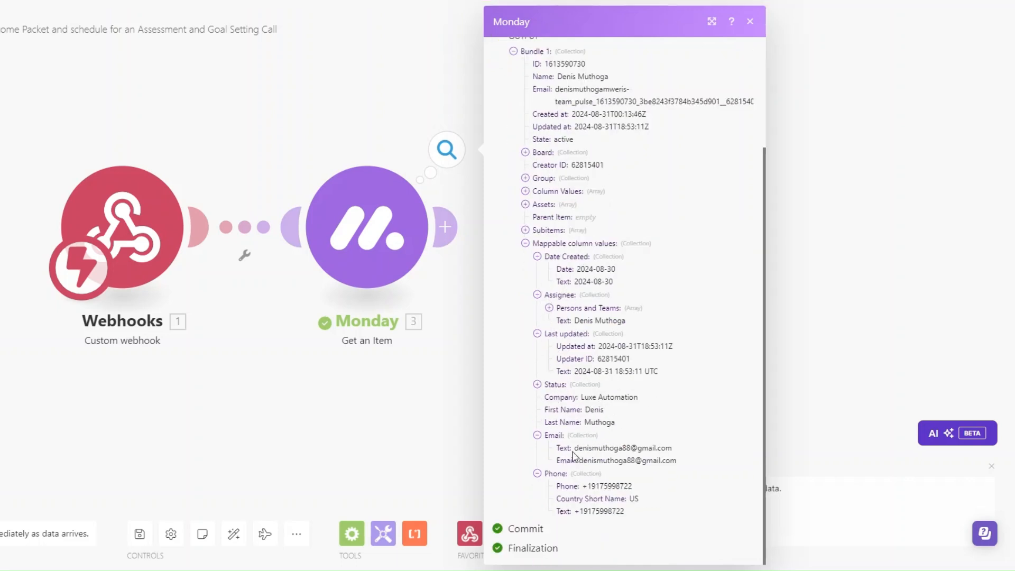
{"action": "left_click_drag", "start_coordinate": [468, 233], "coordinate": [403, 269]}
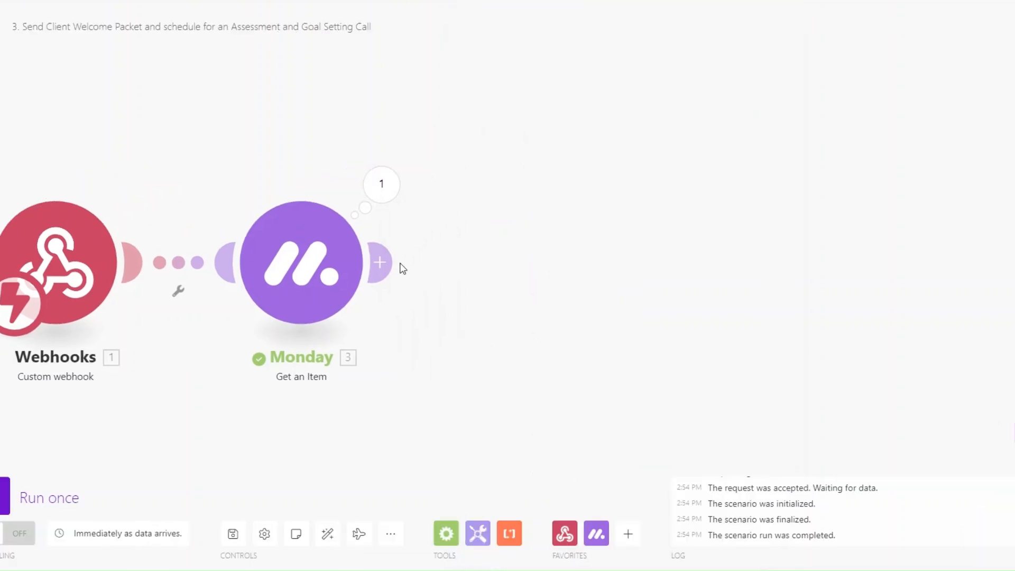
{"action": "left_click", "coordinate": [391, 263]}
Add Calendly Create a Scheduling Link with maximum event count 1 and the Client Interview event type
{"action": "left_click", "coordinate": [689, 430]}
{"action": "type", "text": "d"}
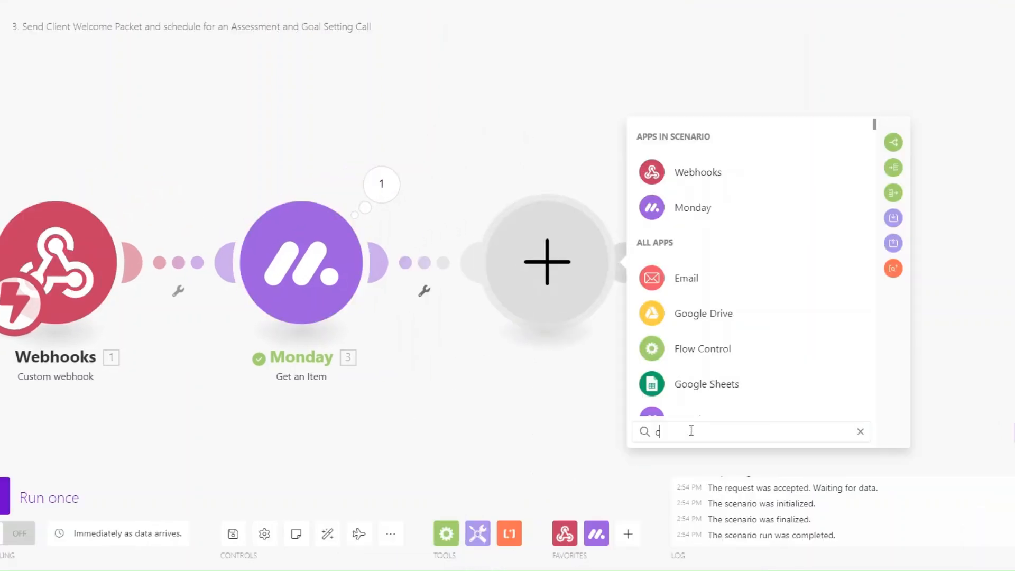
{"action": "type", "text": "a"}
{"action": "left_click", "coordinate": [690, 384]}
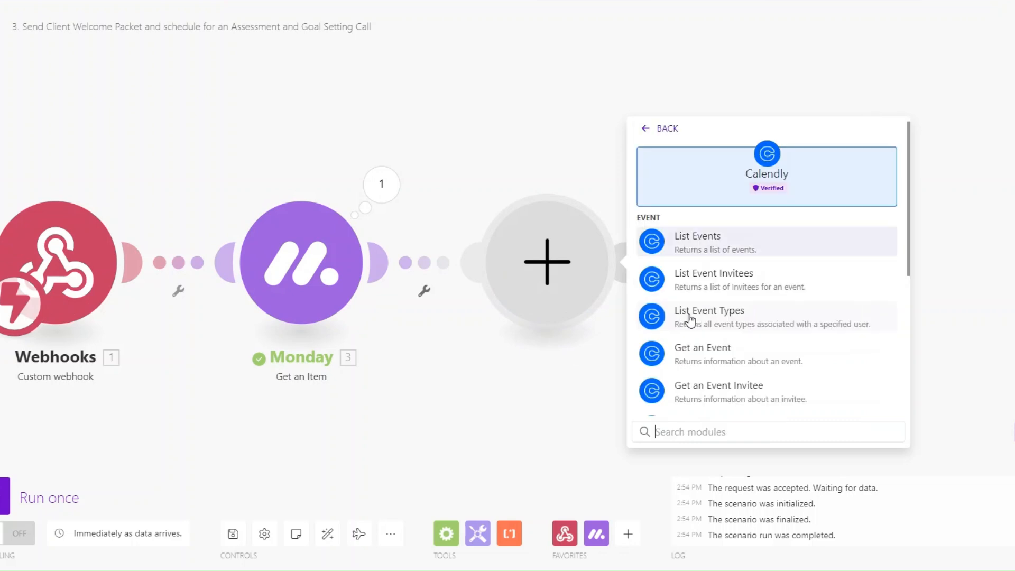
{"action": "scroll", "coordinate": [693, 325], "scroll_direction": "down", "scroll_amount": 5}
{"action": "scroll", "coordinate": [695, 327], "scroll_direction": "down", "scroll_amount": 2}
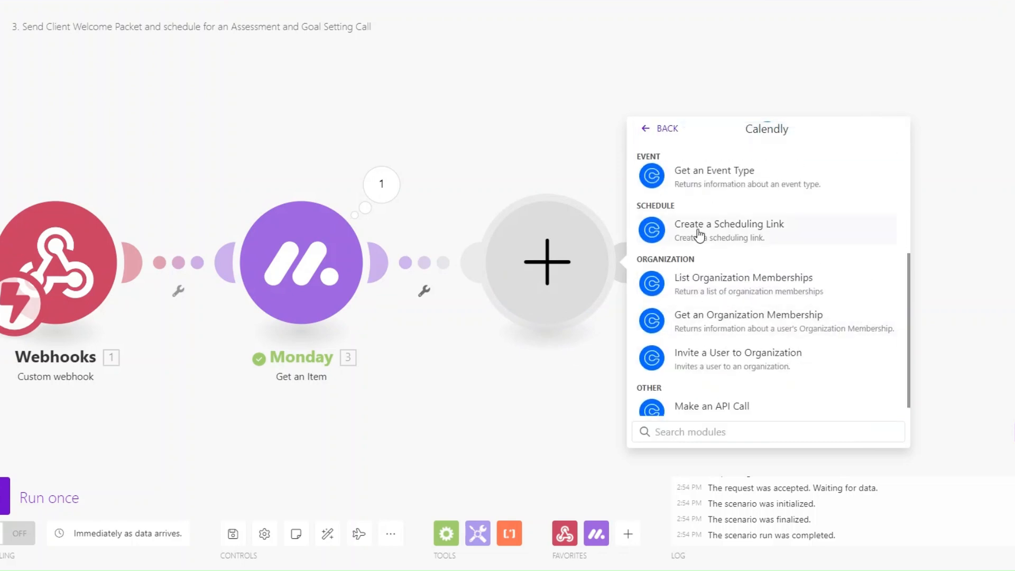
{"action": "left_click", "coordinate": [698, 234]}
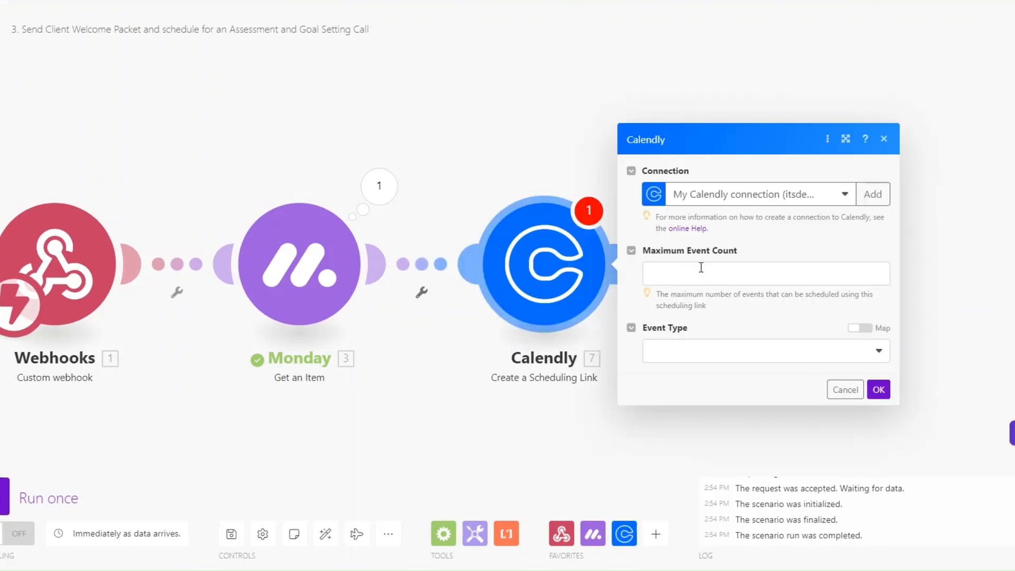
{"action": "left_click", "coordinate": [691, 274]}
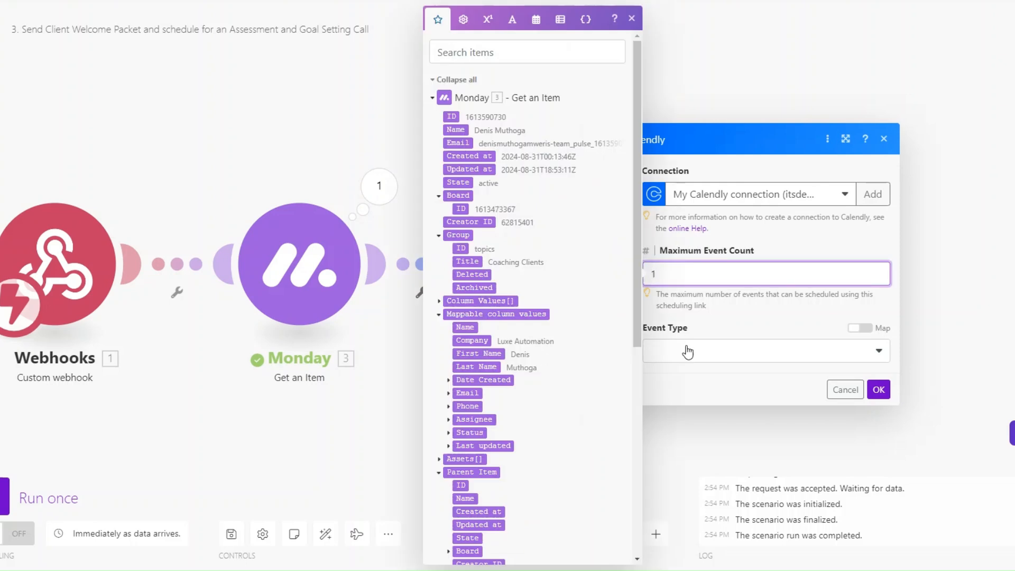
{"action": "left_click", "coordinate": [687, 350]}
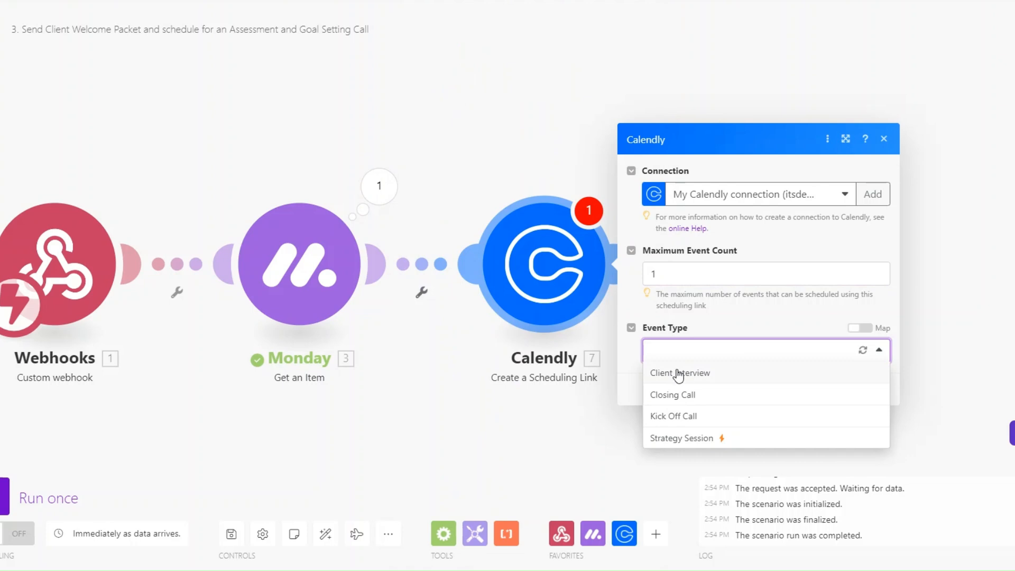
{"action": "left_click", "coordinate": [680, 373]}
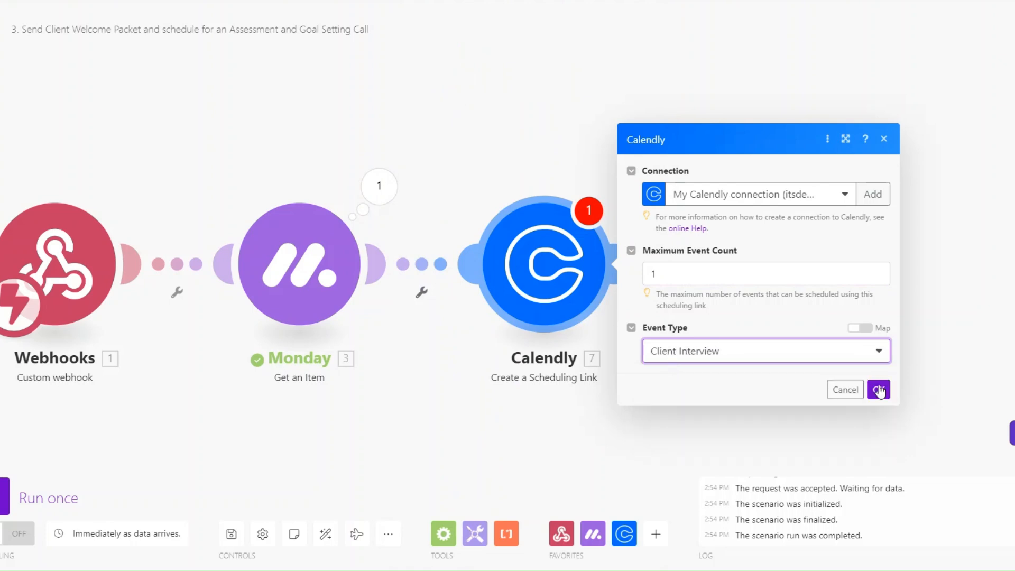
{"action": "left_click", "coordinate": [878, 390]}
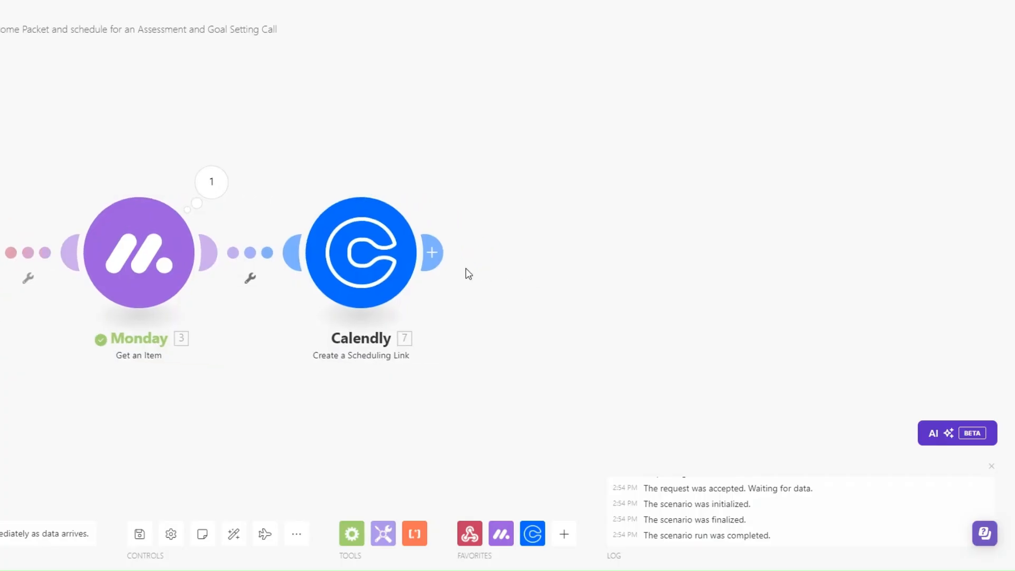
Add a Google Drive full-text search in the Files folder for 'online coaching tools and resources', limit 1
{"action": "left_click", "coordinate": [432, 252]}
{"action": "left_click", "coordinate": [696, 340]}
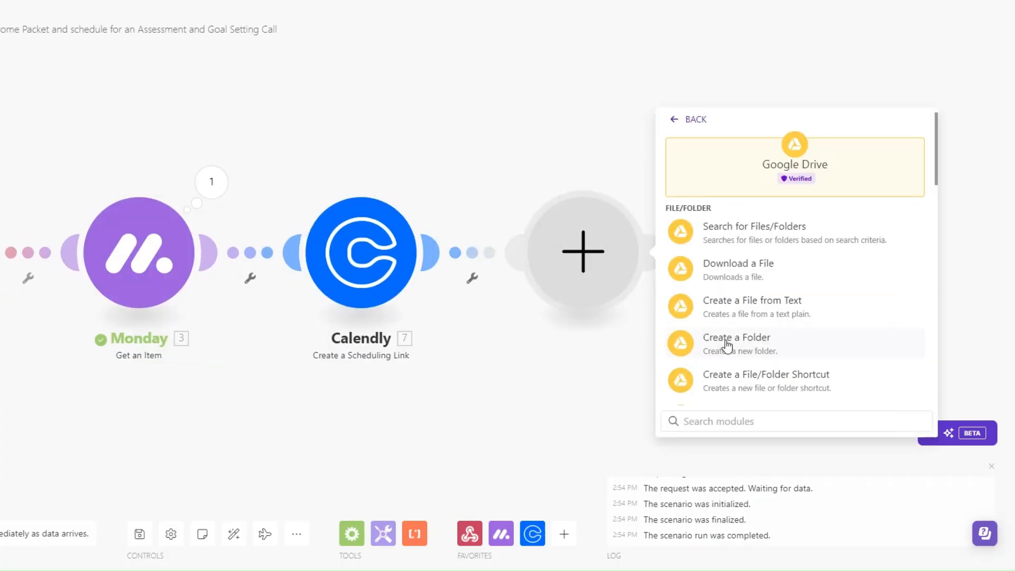
{"action": "left_click", "coordinate": [745, 244]}
{"action": "left_click", "coordinate": [654, 308]}
{"action": "left_click", "coordinate": [654, 344]}
{"action": "left_click", "coordinate": [653, 360]}
{"action": "left_click", "coordinate": [645, 426]}
{"action": "left_click", "coordinate": [653, 414]}
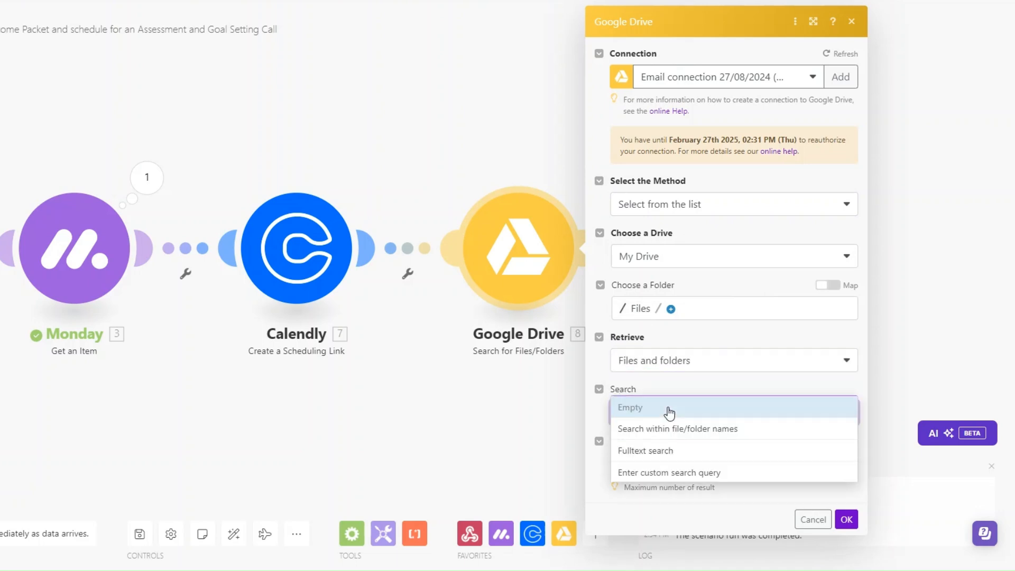
{"action": "left_click", "coordinate": [625, 456]}
{"action": "left_click", "coordinate": [669, 463]}
{"action": "type", "text": "online coaching tools and resources"}
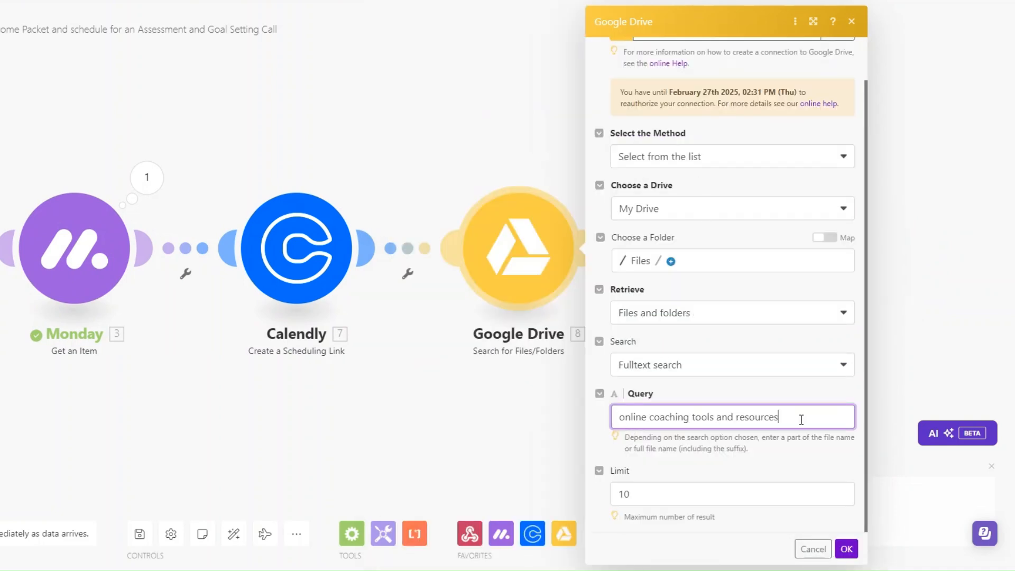
{"action": "left_click", "coordinate": [665, 500]}
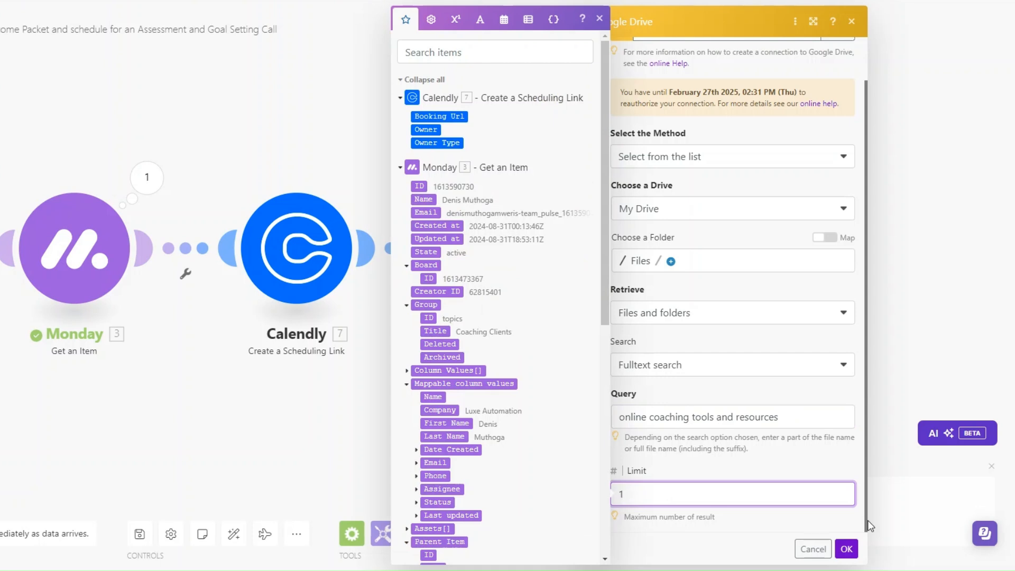
{"action": "left_click", "coordinate": [846, 549]}
Run only the Google Drive search and review the single PDF it returned
{"action": "right_click", "coordinate": [488, 221]}
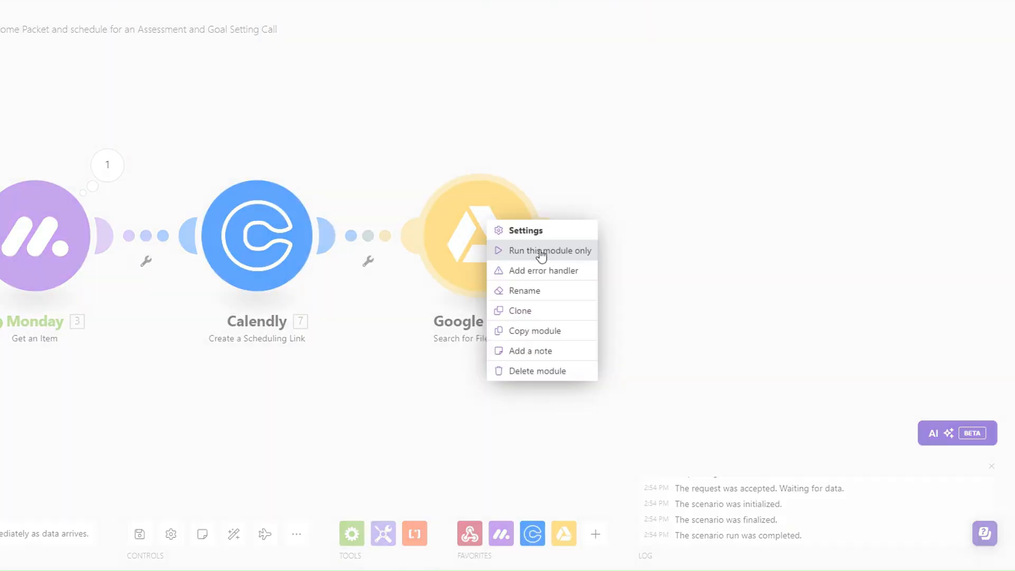
{"action": "left_click", "coordinate": [542, 251]}
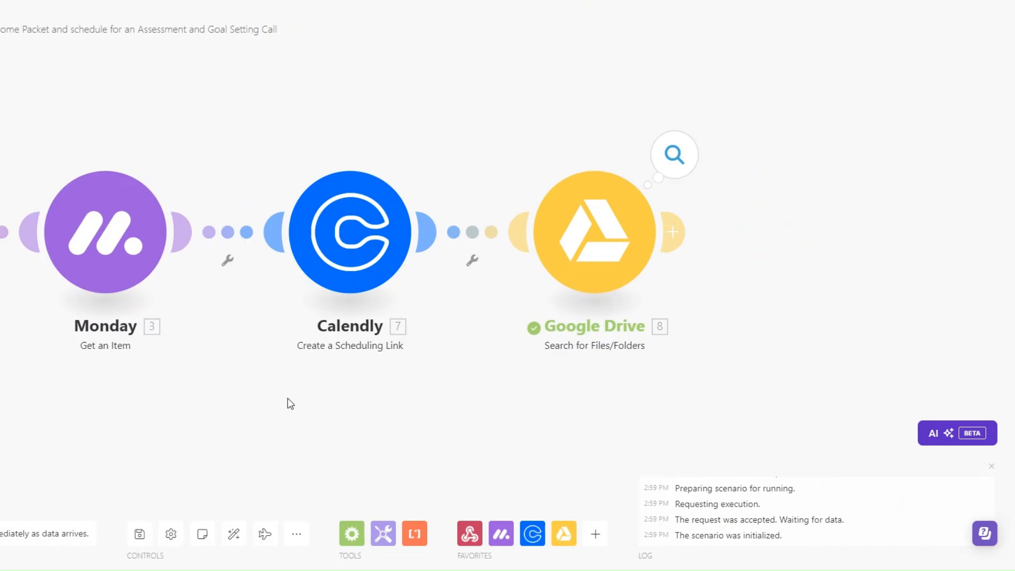
{"action": "scroll", "coordinate": [741, 256], "scroll_direction": "down", "scroll_amount": 2}
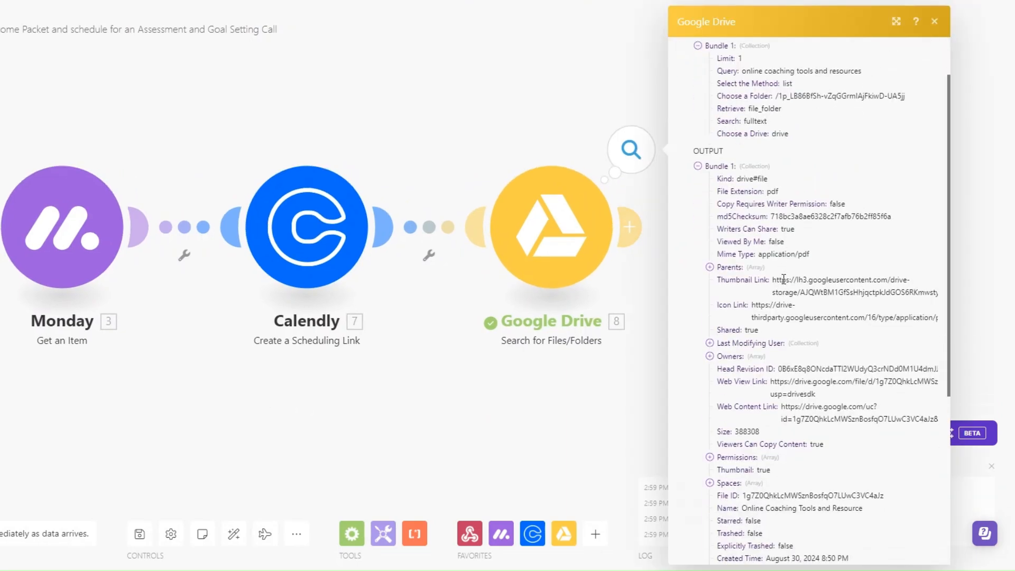
{"action": "left_click_drag", "start_coordinate": [748, 509], "coordinate": [884, 507]}
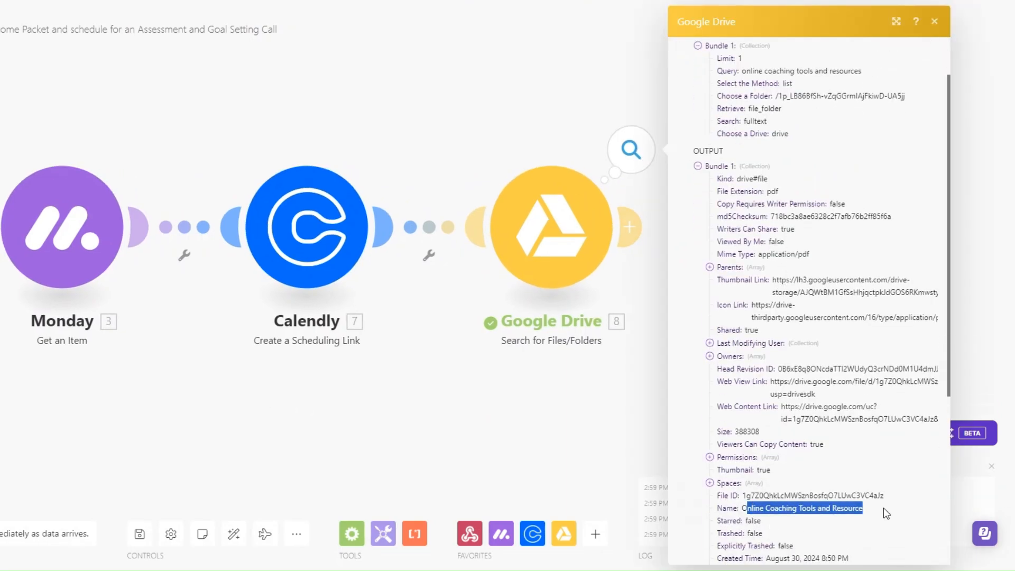
{"action": "scroll", "coordinate": [820, 475], "scroll_direction": "down", "scroll_amount": 8}
{"action": "left_click", "coordinate": [605, 414]}
{"action": "left_click_drag", "start_coordinate": [605, 414], "coordinate": [480, 423]}
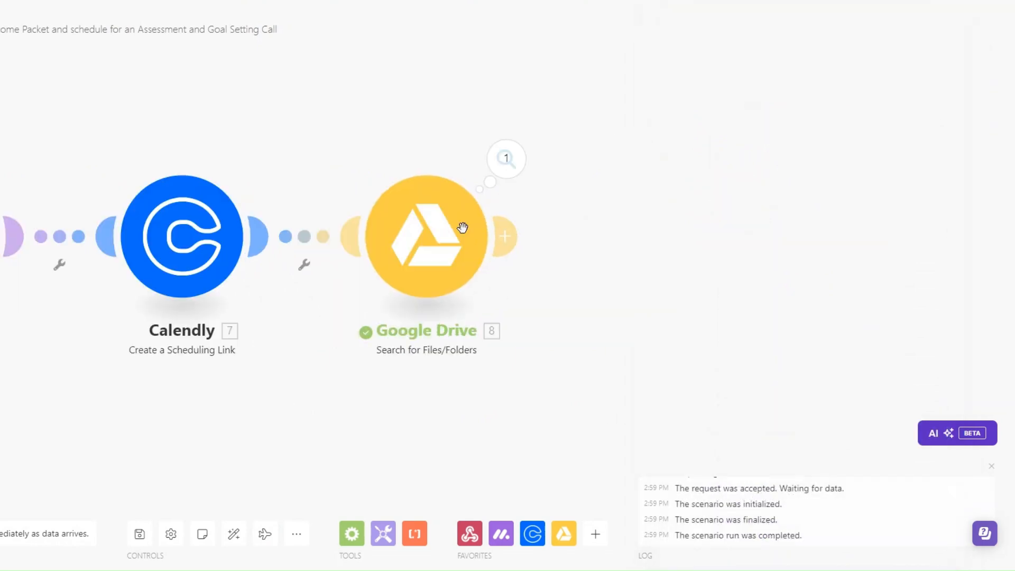
{"action": "left_click", "coordinate": [504, 237]}
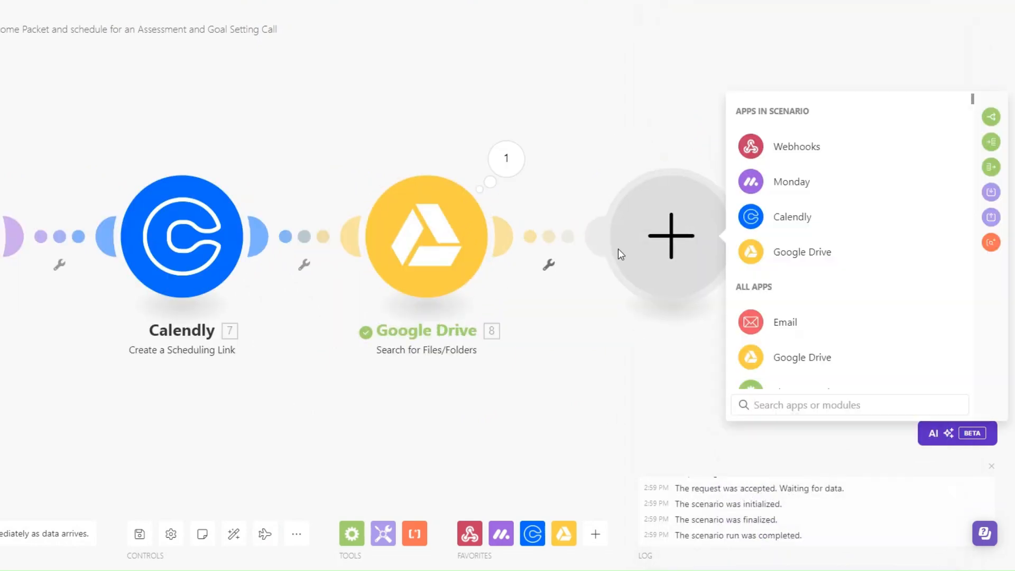
Configure Google Drive Get a Share Link for the found File ID, Reader role, shared with Anyone
{"action": "left_click", "coordinate": [794, 251]}
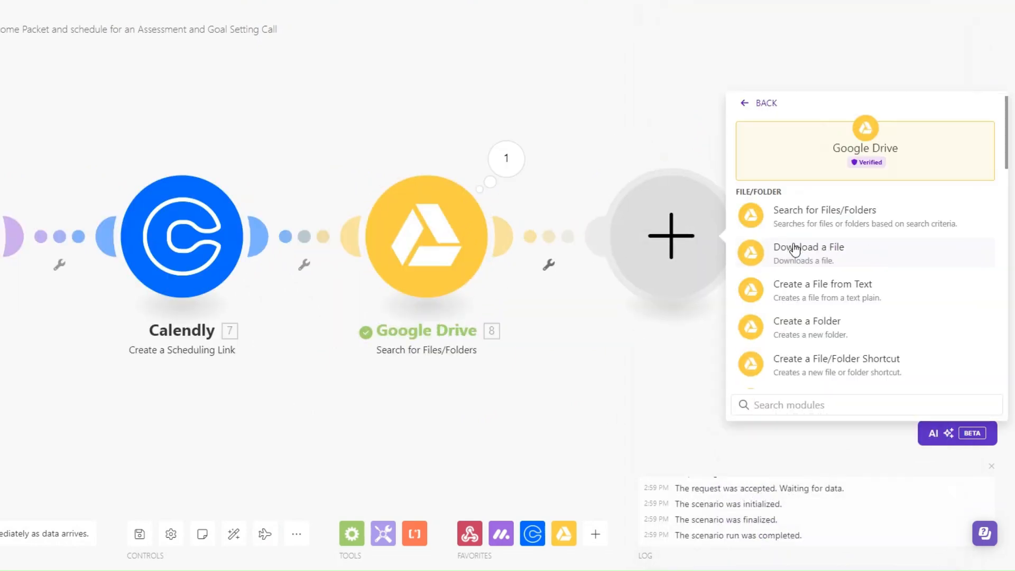
{"action": "scroll", "coordinate": [794, 251], "scroll_direction": "down", "scroll_amount": 5}
{"action": "left_click", "coordinate": [793, 355]}
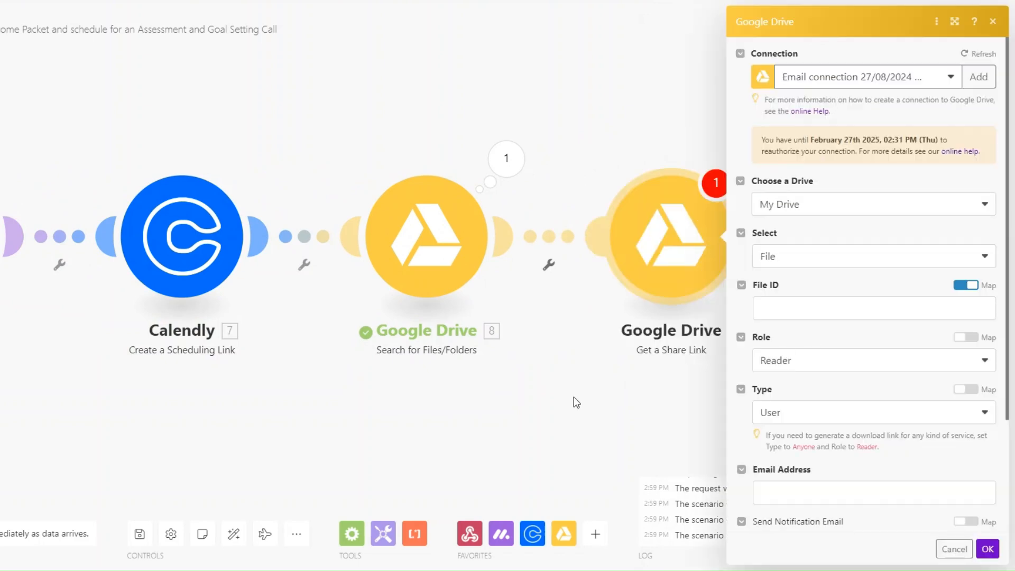
{"action": "left_click", "coordinate": [698, 255]}
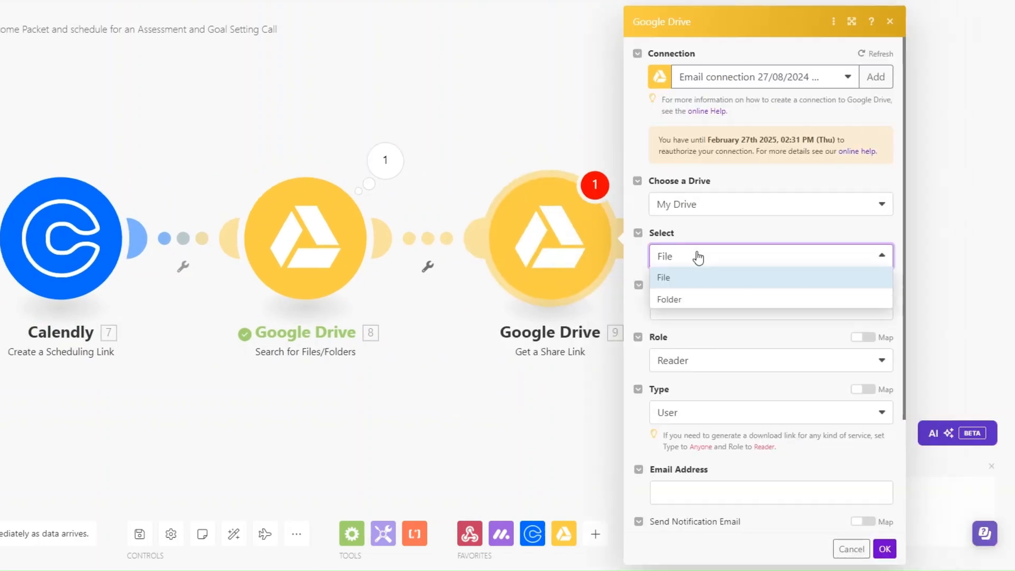
{"action": "left_click", "coordinate": [696, 256]}
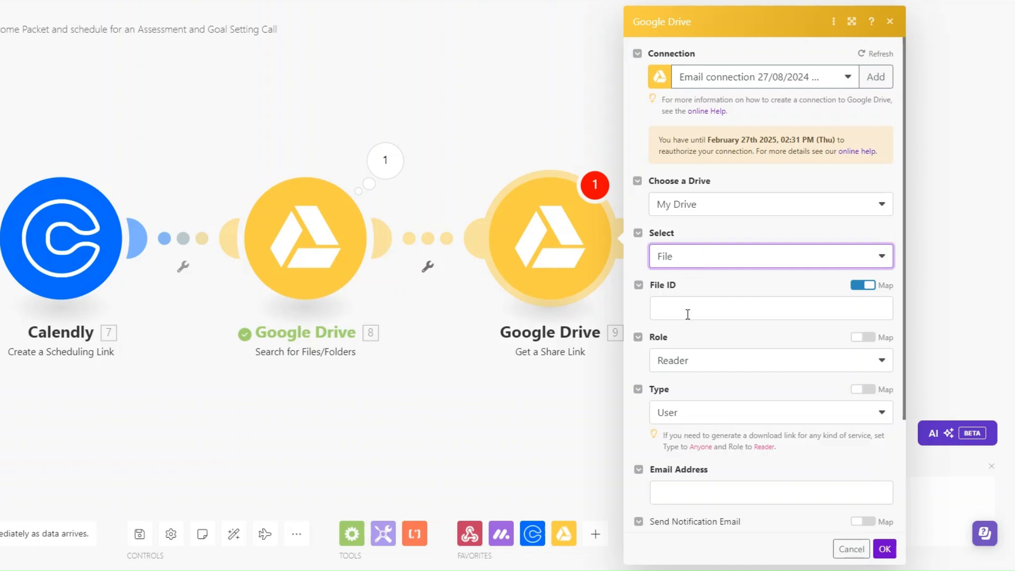
{"action": "left_click", "coordinate": [688, 314]}
{"action": "left_click", "coordinate": [469, 156]}
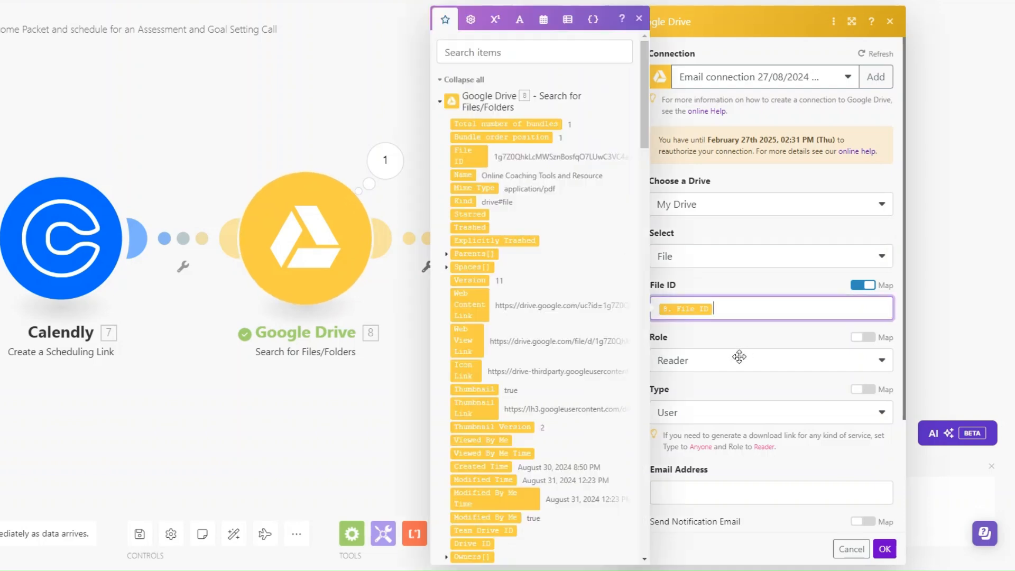
{"action": "left_click", "coordinate": [694, 246]}
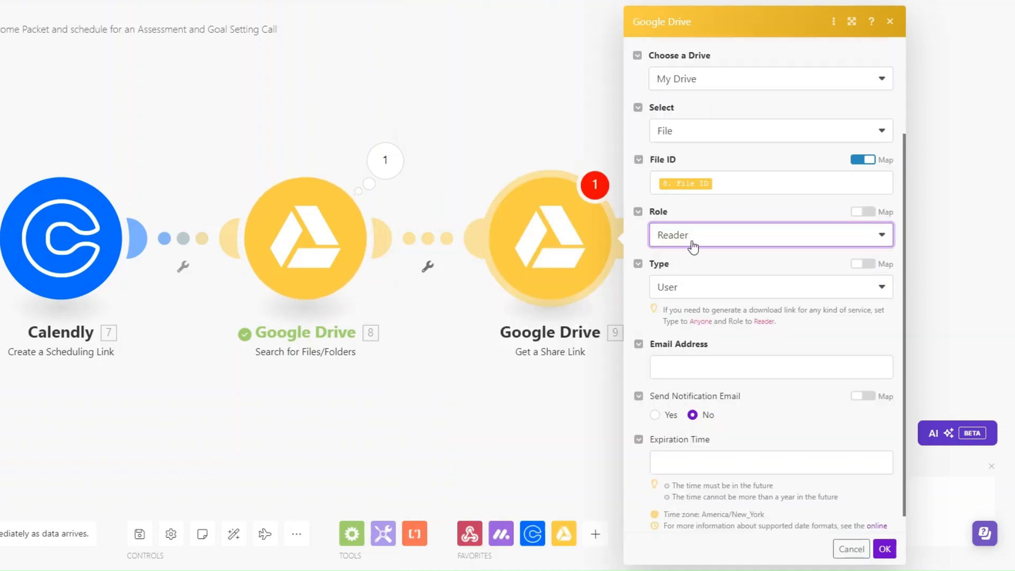
{"action": "left_click", "coordinate": [689, 287]}
{"action": "left_click", "coordinate": [682, 373]}
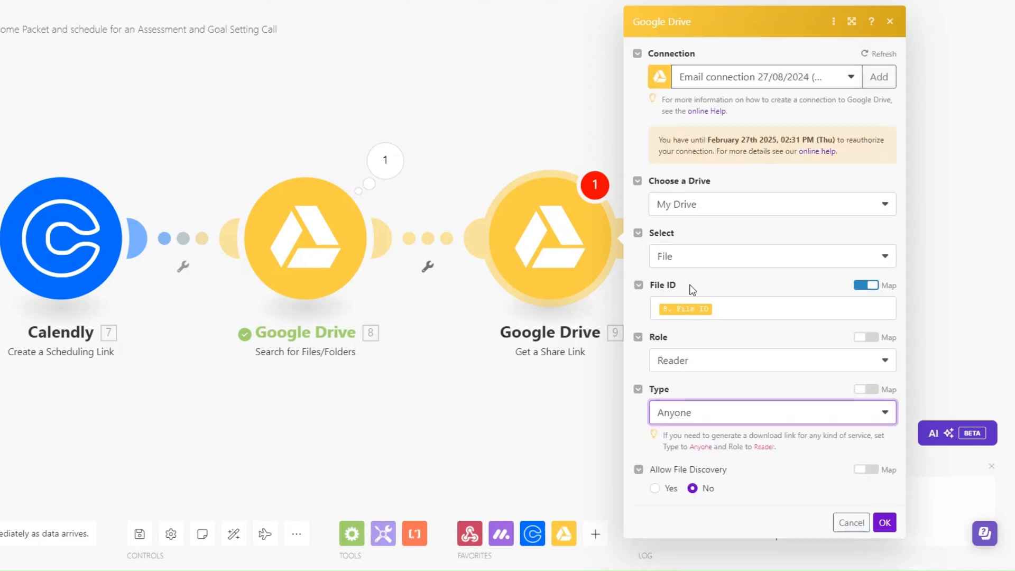
{"action": "left_click", "coordinate": [882, 521]}
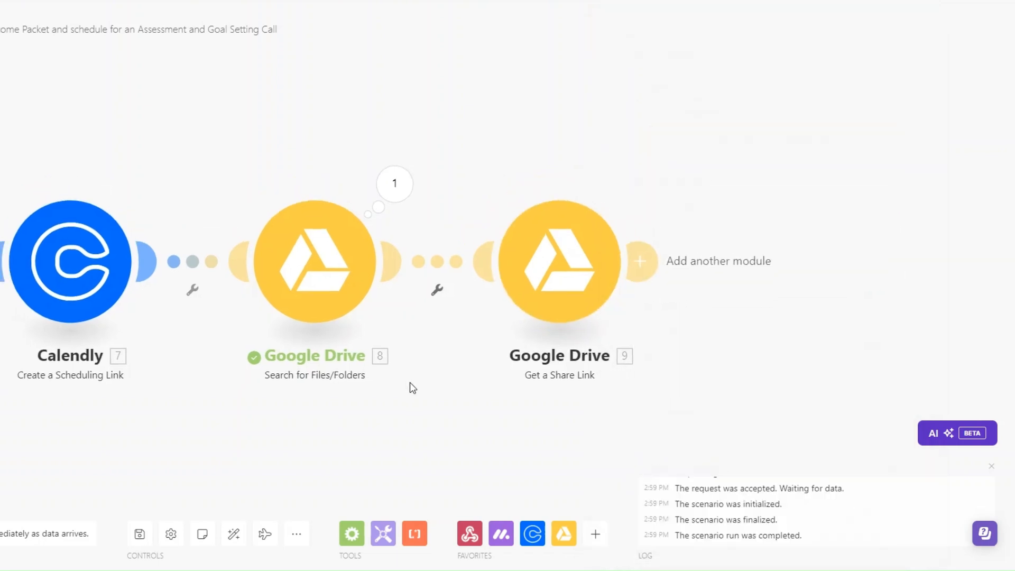
{"action": "left_click_drag", "start_coordinate": [407, 382], "coordinate": [392, 379]}
{"action": "left_click_drag", "start_coordinate": [620, 389], "coordinate": [702, 387]}
{"action": "scroll", "coordinate": [488, 393], "scroll_direction": "down", "scroll_amount": 3}
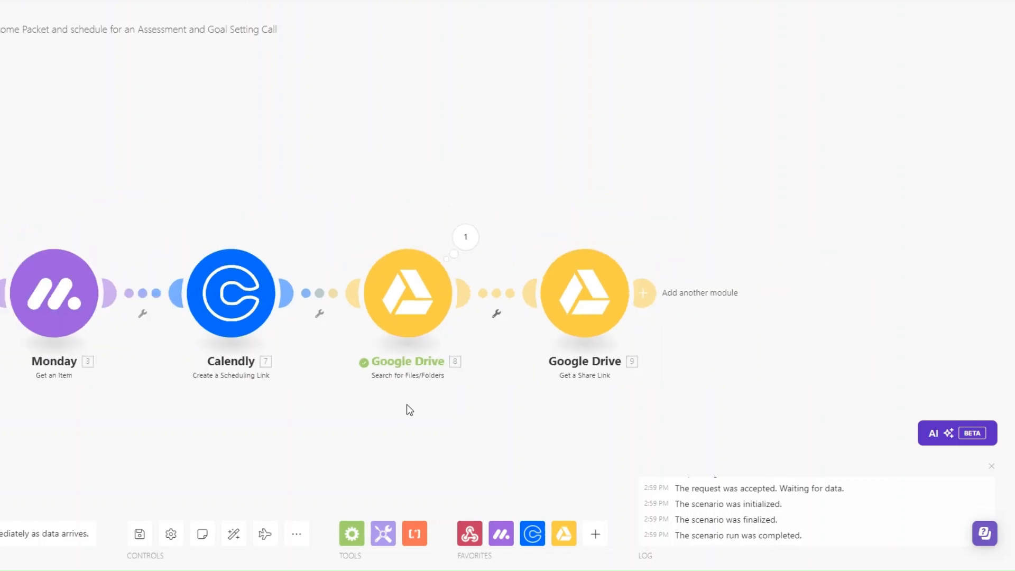
{"action": "scroll", "coordinate": [370, 370], "scroll_direction": "down", "scroll_amount": 2}
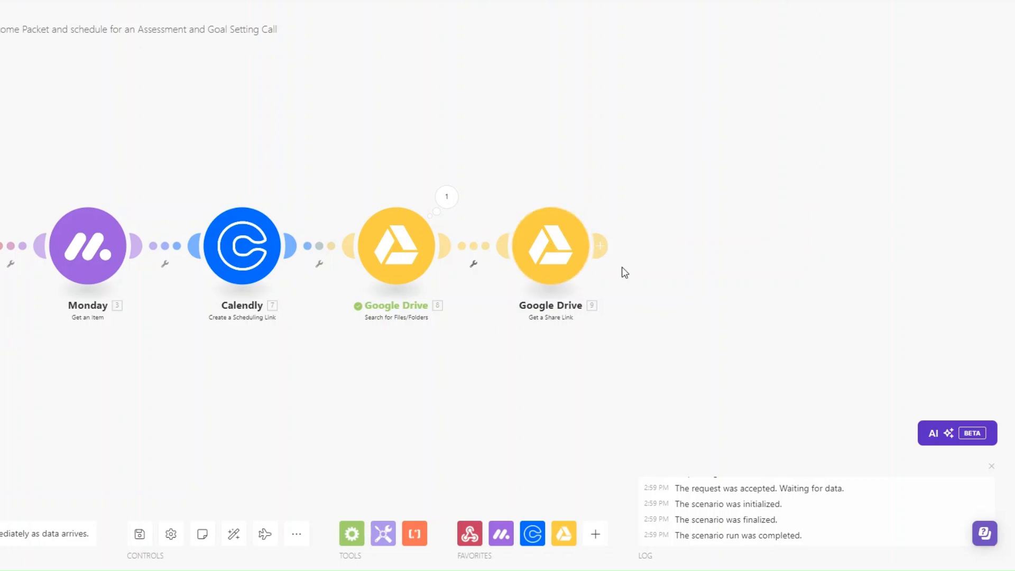
Add an Email 'Send an Email' module after the Get a Share Link step
{"action": "left_click", "coordinate": [603, 248]}
{"action": "left_click", "coordinate": [782, 334]}
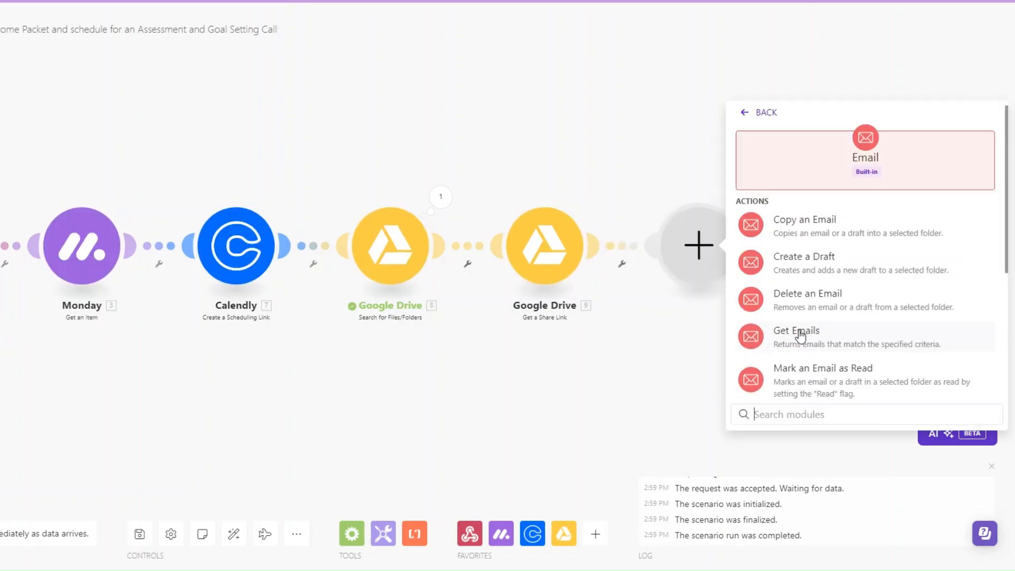
{"action": "scroll", "coordinate": [804, 370], "scroll_direction": "down", "scroll_amount": 3}
{"action": "left_click", "coordinate": [802, 385]}
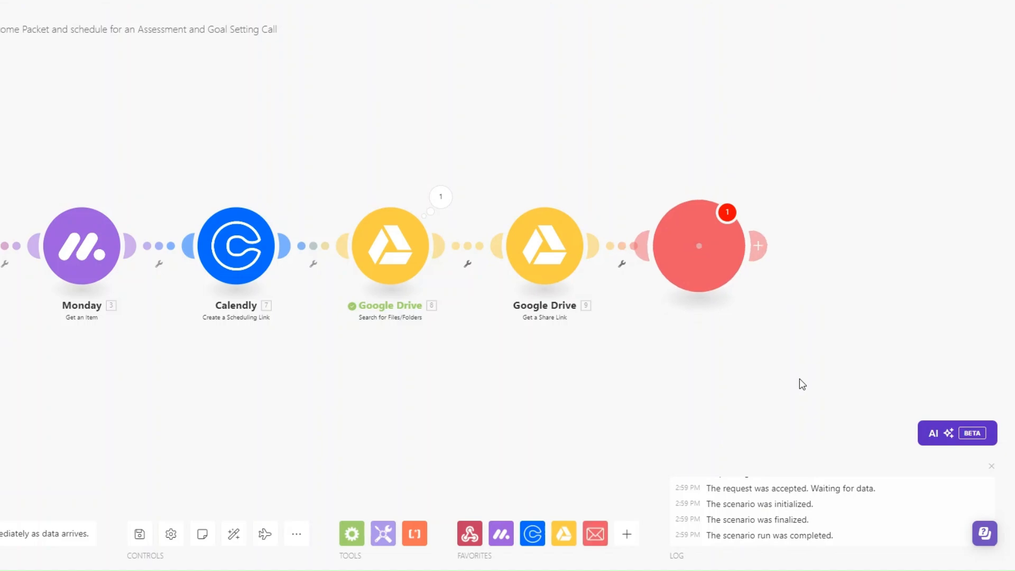
{"action": "scroll", "coordinate": [617, 320], "scroll_direction": "down", "scroll_amount": 11}
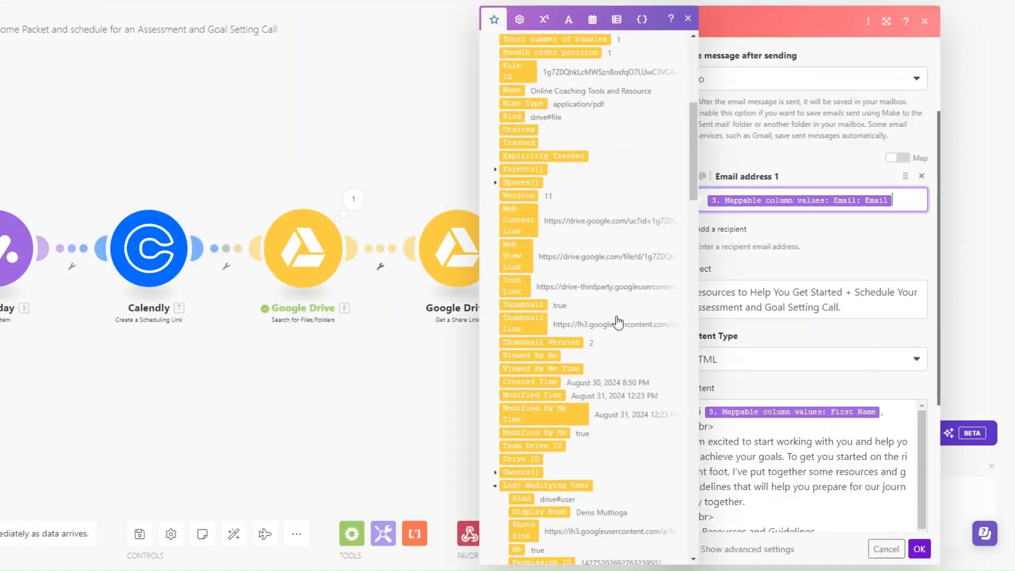
{"action": "left_click", "coordinate": [813, 246]}
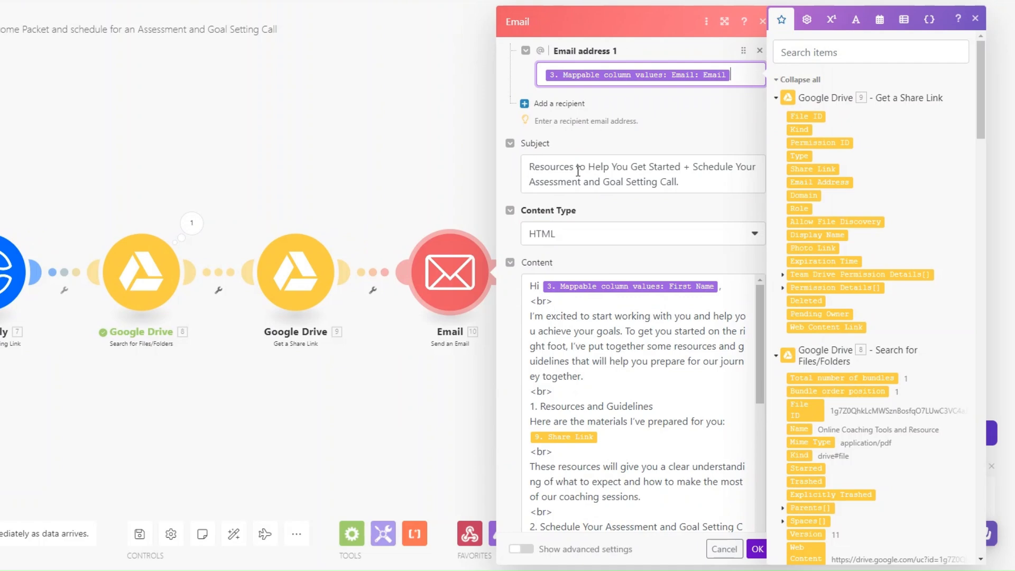
Check the email Subject and HTML Content with the share link and booking URL, then save the scenario
{"action": "left_click", "coordinate": [632, 165]}
{"action": "scroll", "coordinate": [604, 217], "scroll_direction": "down", "scroll_amount": 2}
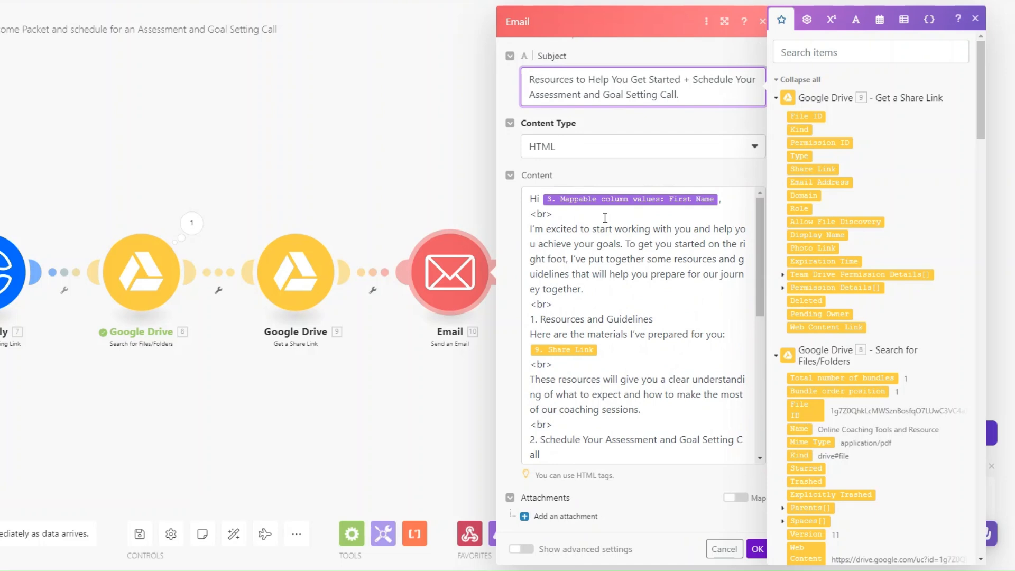
{"action": "scroll", "coordinate": [605, 218], "scroll_direction": "down", "scroll_amount": 2}
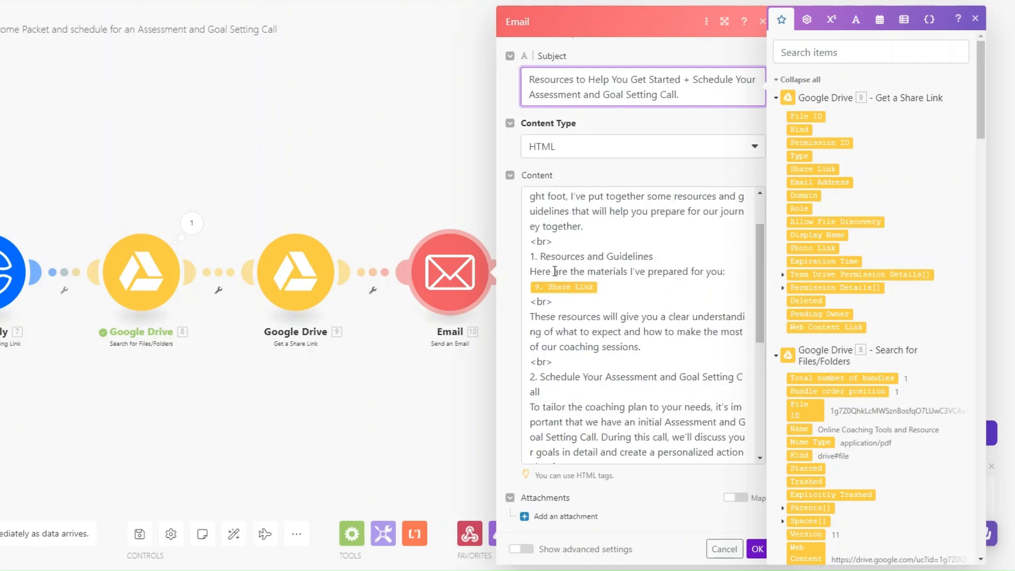
{"action": "left_click", "coordinate": [623, 281]}
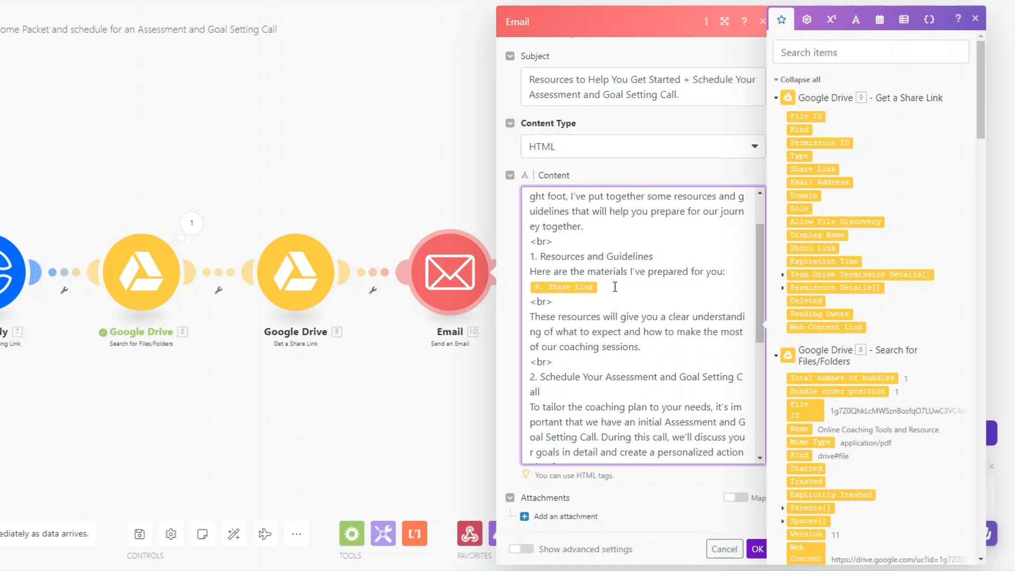
{"action": "scroll", "coordinate": [584, 286], "scroll_direction": "down", "scroll_amount": 1}
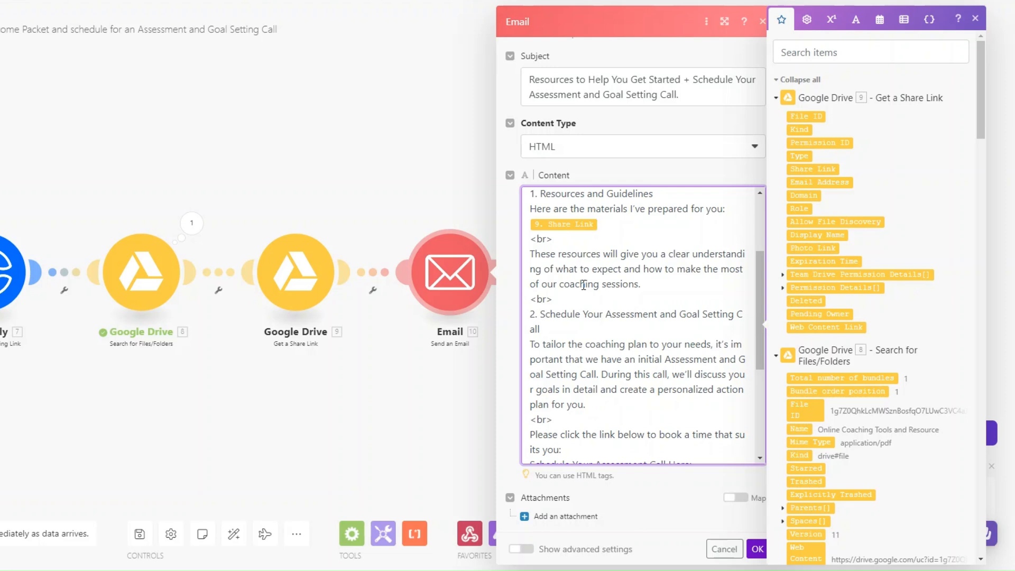
{"action": "scroll", "coordinate": [584, 285], "scroll_direction": "down", "scroll_amount": 4}
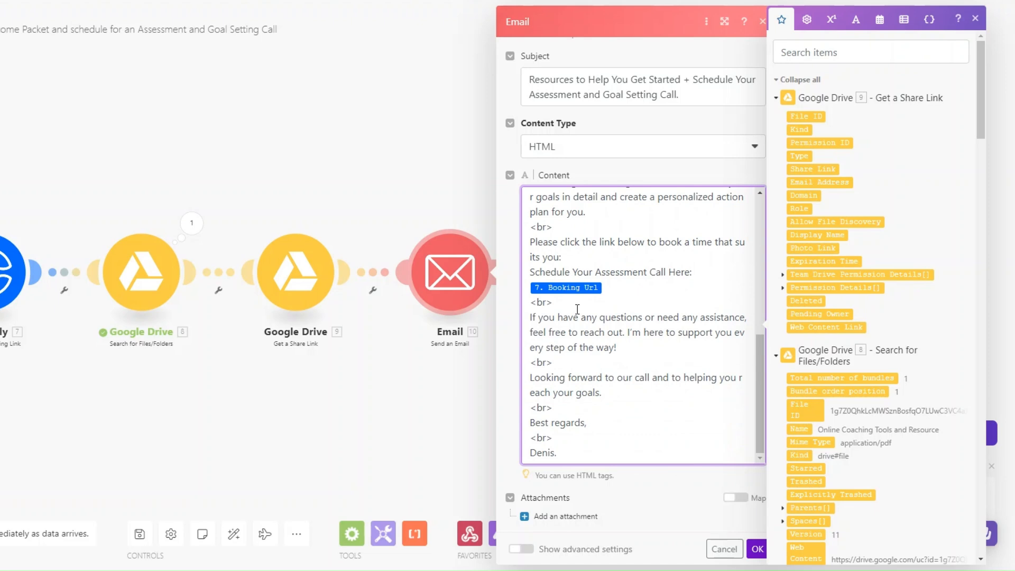
{"action": "scroll", "coordinate": [867, 275], "scroll_direction": "down", "scroll_amount": 10}
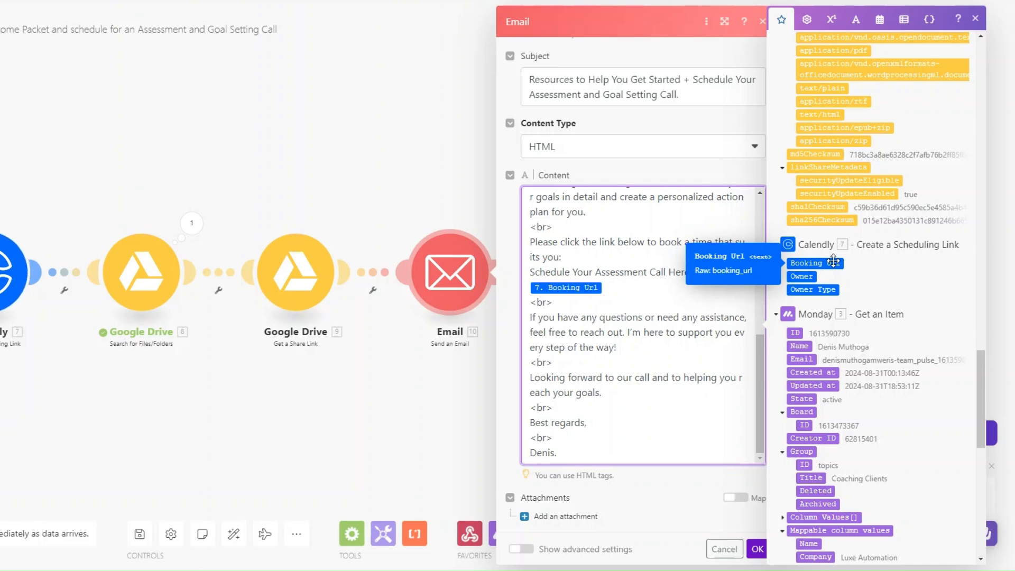
{"action": "scroll", "coordinate": [563, 294], "scroll_direction": "up", "scroll_amount": 10}
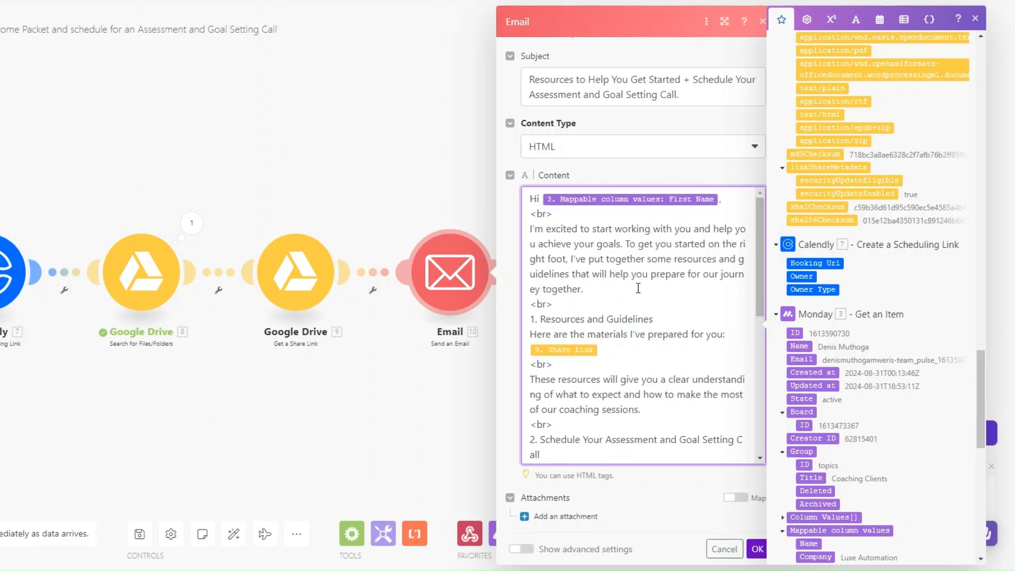
{"action": "scroll", "coordinate": [589, 317], "scroll_direction": "down", "scroll_amount": 1}
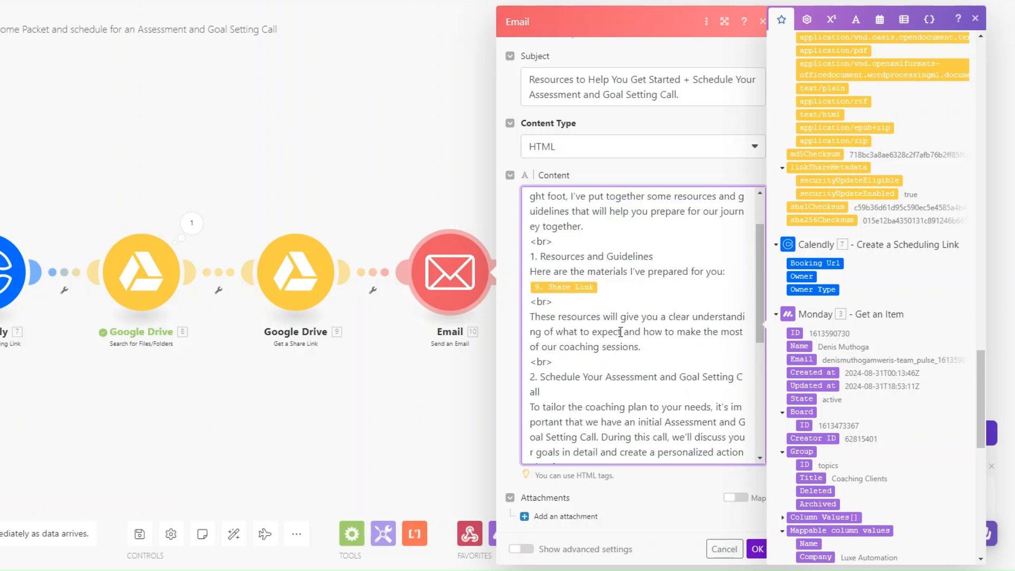
{"action": "left_click", "coordinate": [582, 302]}
{"action": "left_click", "coordinate": [757, 549]}
{"action": "left_click_drag", "start_coordinate": [232, 411], "coordinate": [541, 407]}
{"action": "key", "text": "ctrl+s"}
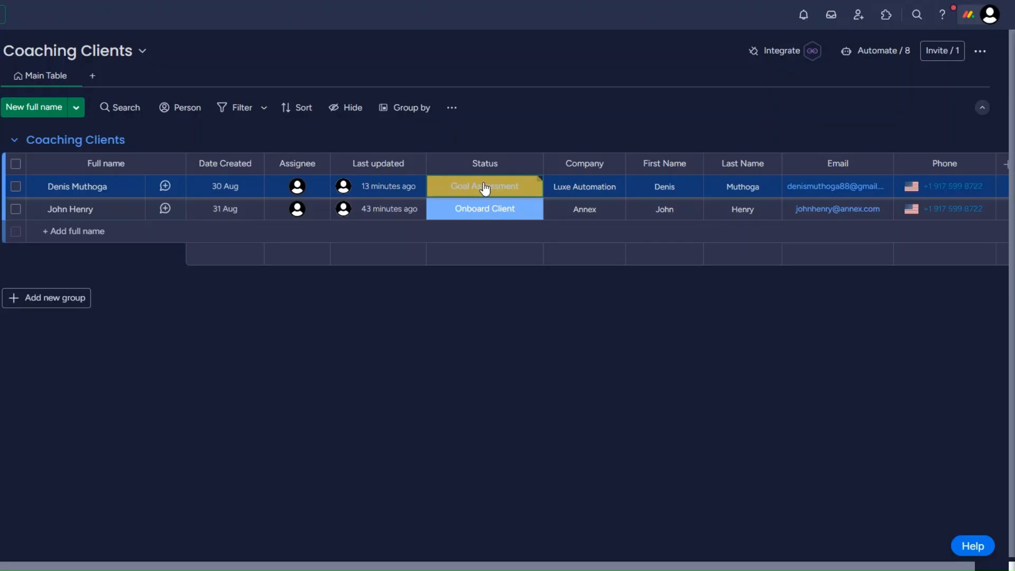
Run the scenario once, switch the first client's Status to Intake then Goal Assessment, and check the Calendly output
{"action": "left_click", "coordinate": [484, 189]}
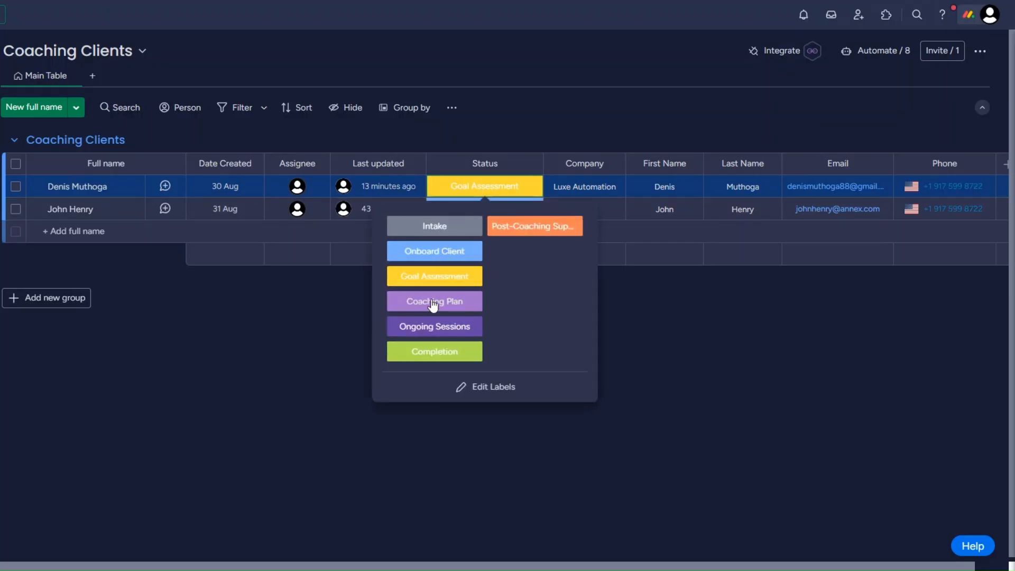
{"action": "left_click", "coordinate": [438, 228]}
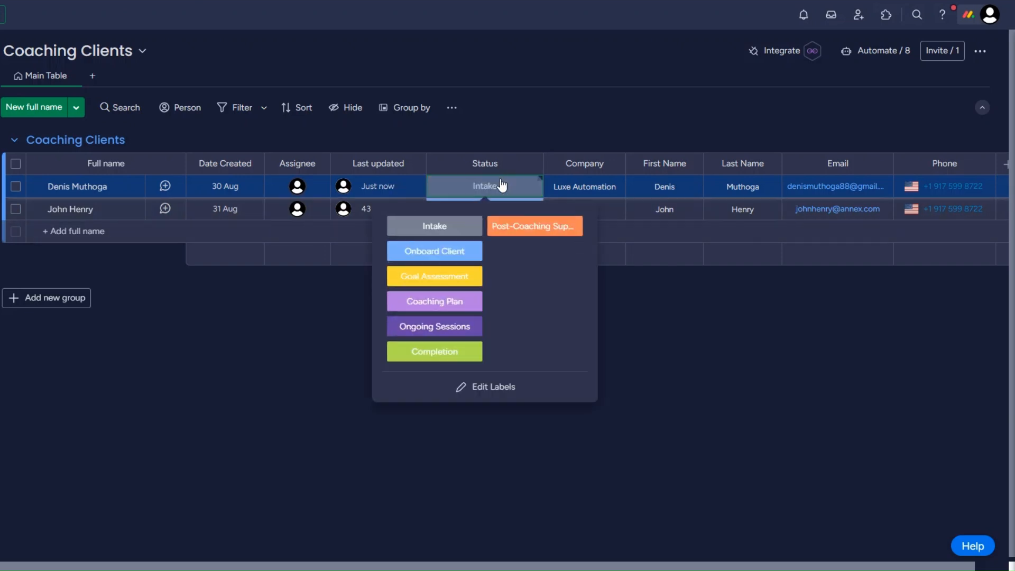
{"action": "left_click", "coordinate": [447, 277]}
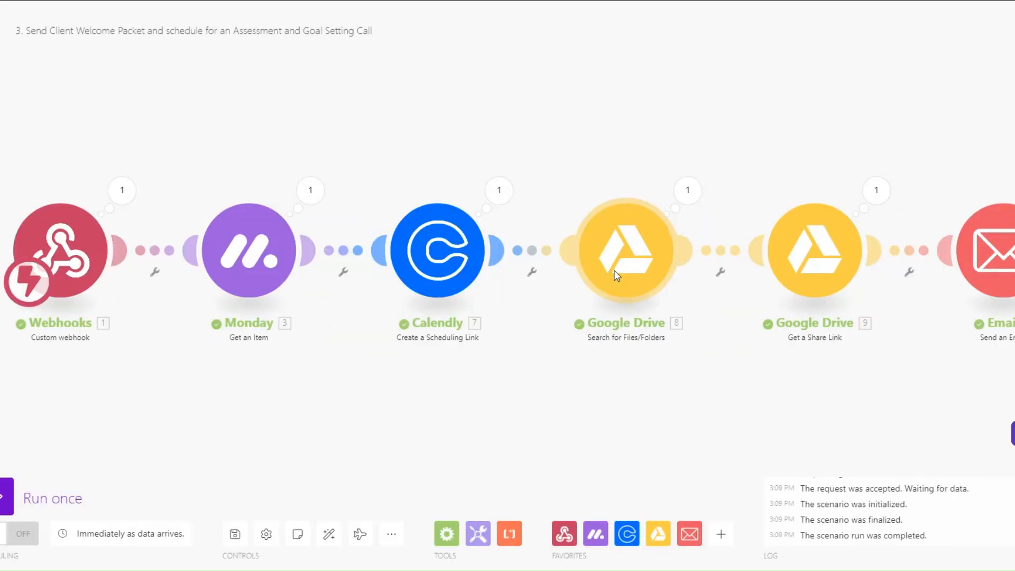
{"action": "left_click", "coordinate": [499, 192]}
{"action": "left_click", "coordinate": [568, 386]}
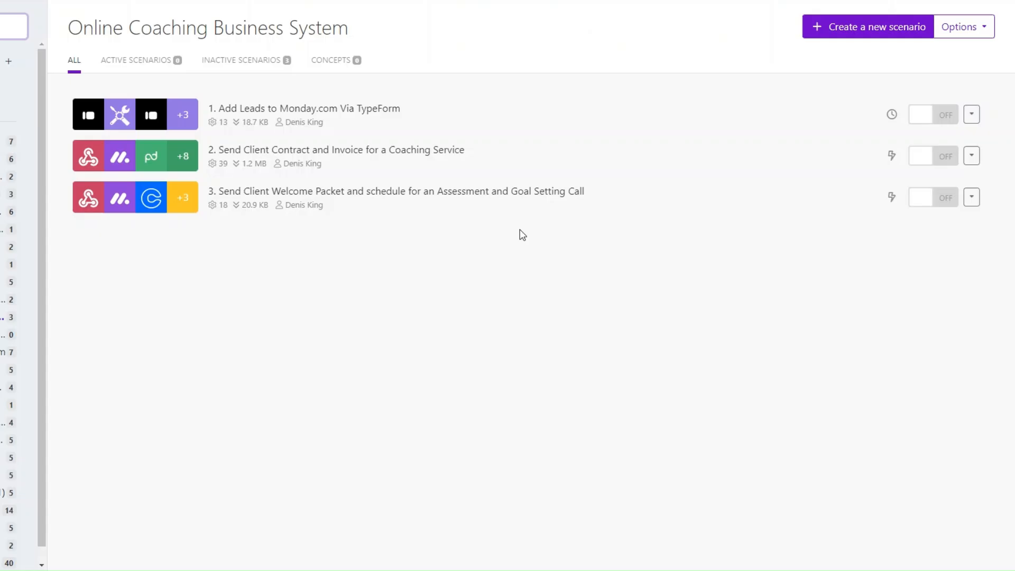
Make a new Custom webhook named 'Coaching Plan webhook' the empty scenario's first module
{"action": "left_click", "coordinate": [812, 33]}
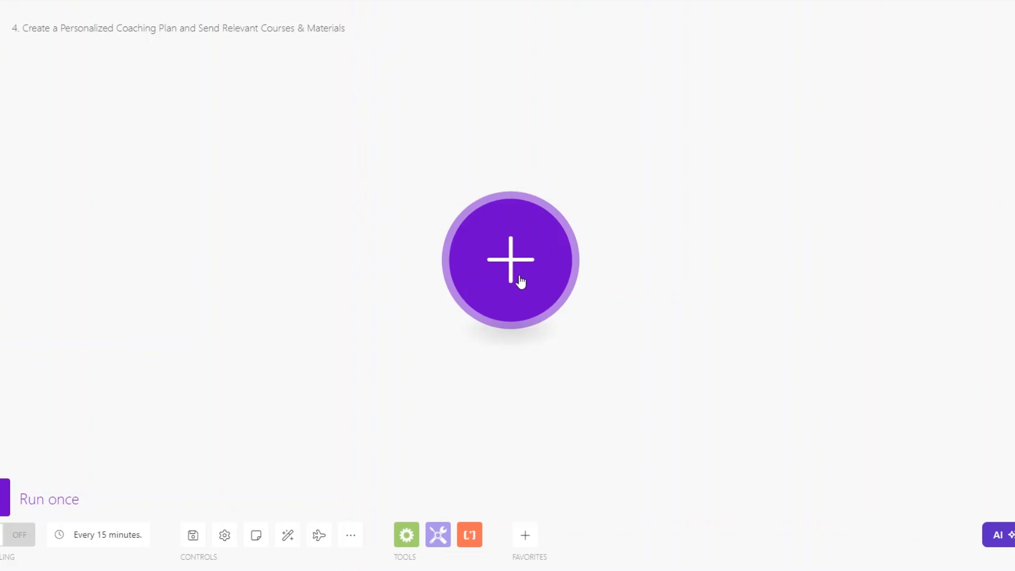
{"action": "left_click", "coordinate": [488, 278]}
{"action": "left_click", "coordinate": [657, 362]}
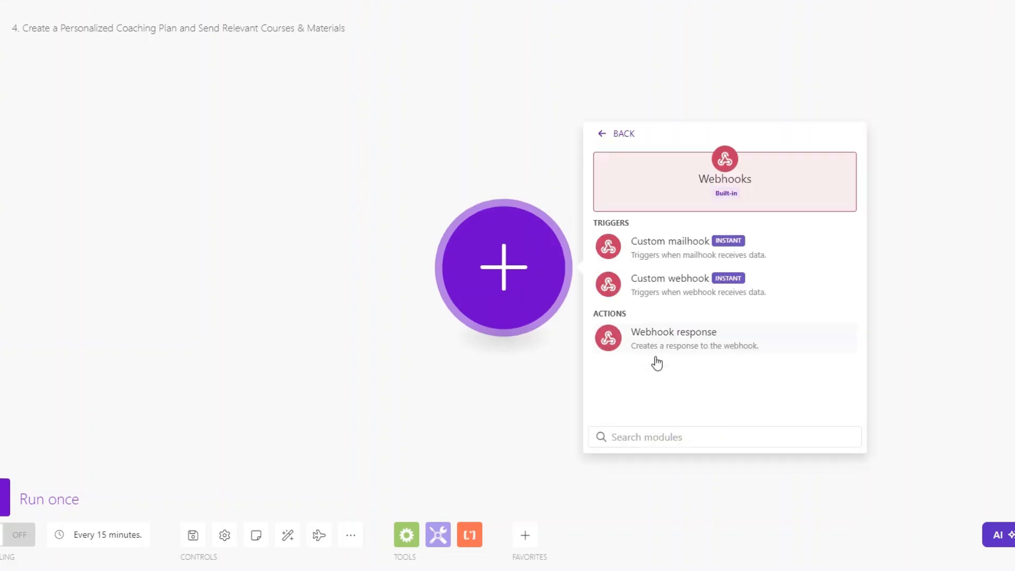
{"action": "left_click", "coordinate": [668, 287]}
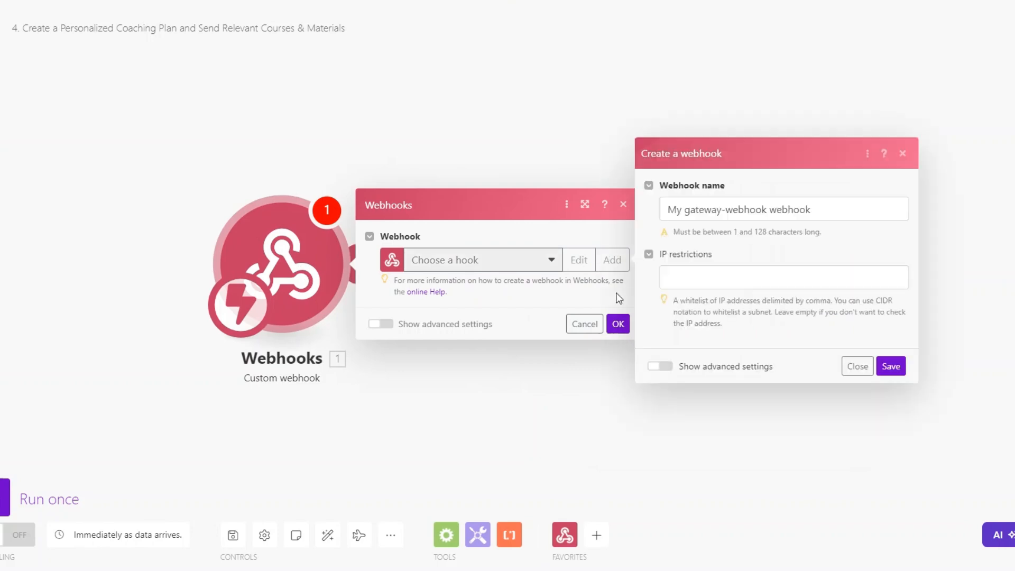
{"action": "left_click_drag", "start_coordinate": [767, 209], "coordinate": [644, 215]}
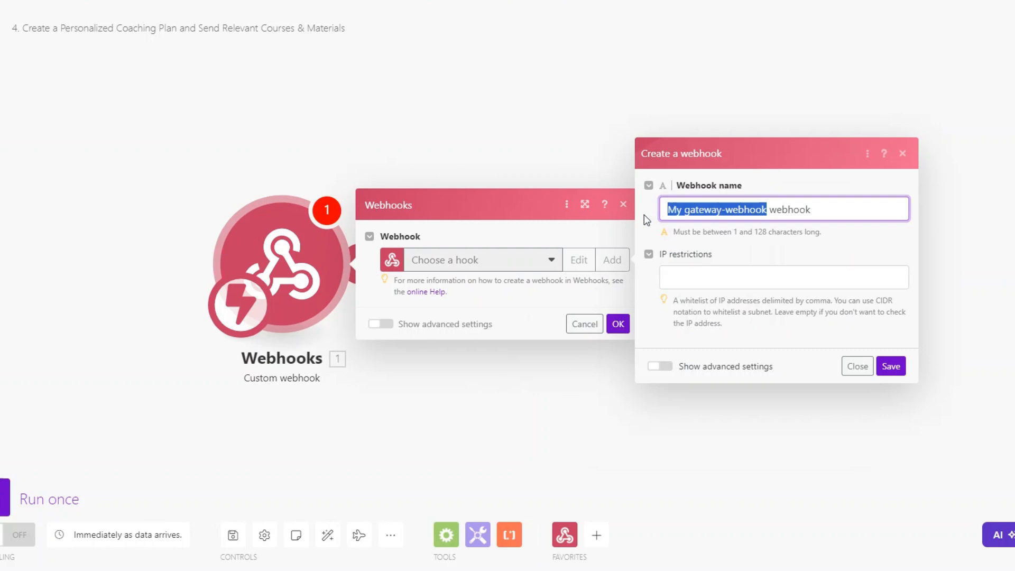
{"action": "type", "text": "Coaching Plan"}
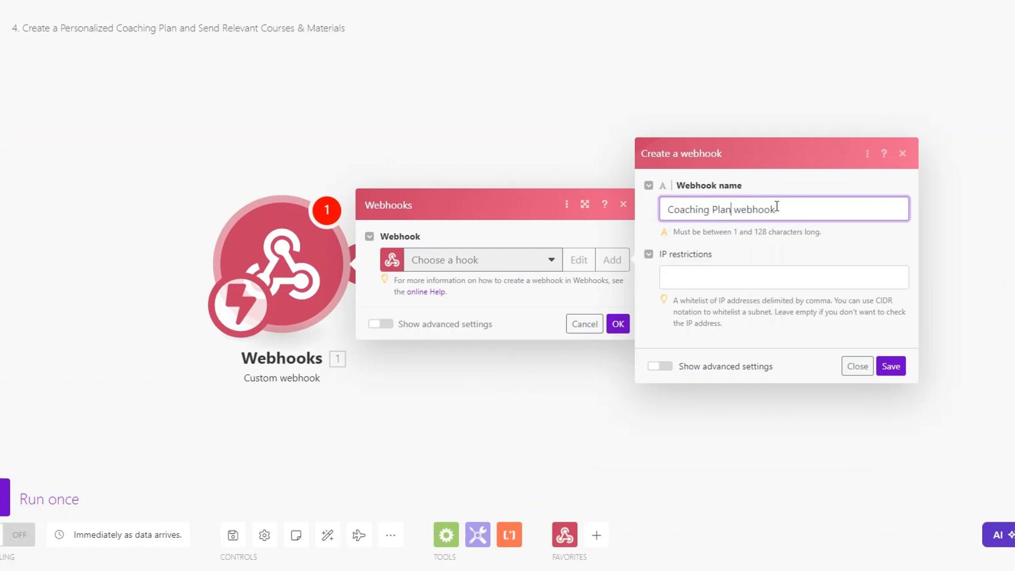
{"action": "left_click", "coordinate": [895, 367]}
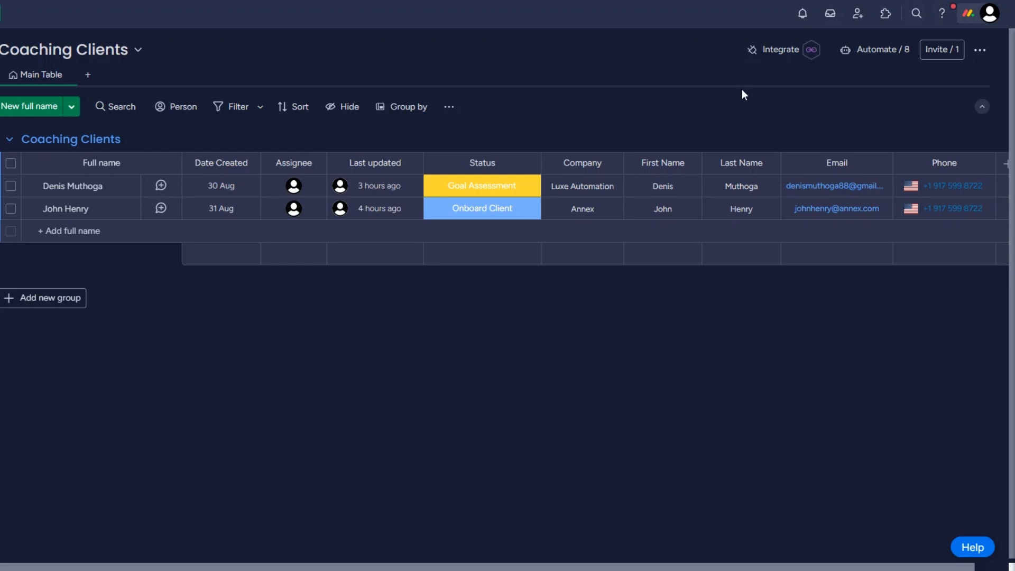
Paste the Make webhook URL into monday.com's 'When a status changes to something' webhook recipe and connect it
{"action": "left_click", "coordinate": [777, 50]}
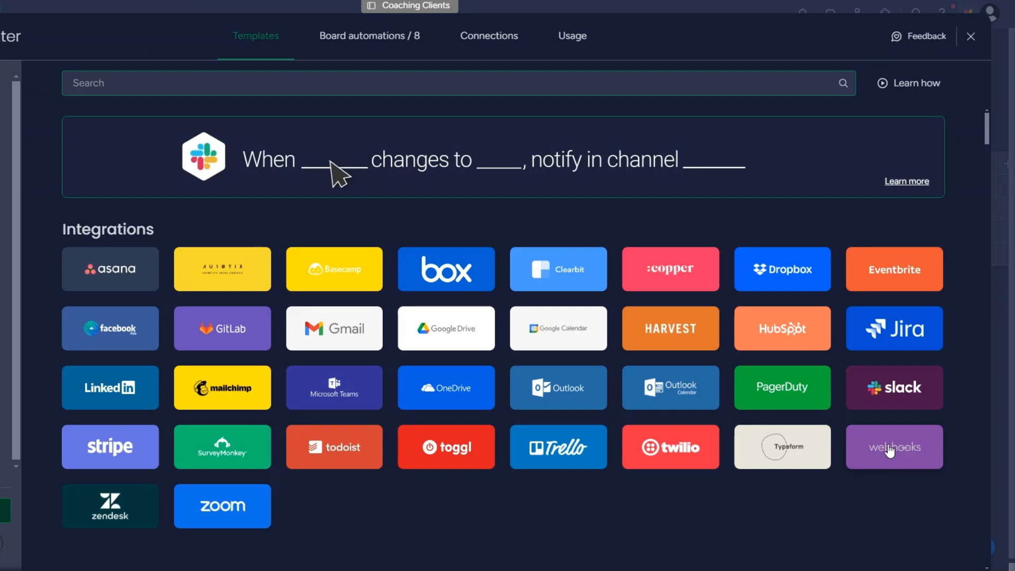
{"action": "left_click", "coordinate": [894, 450]}
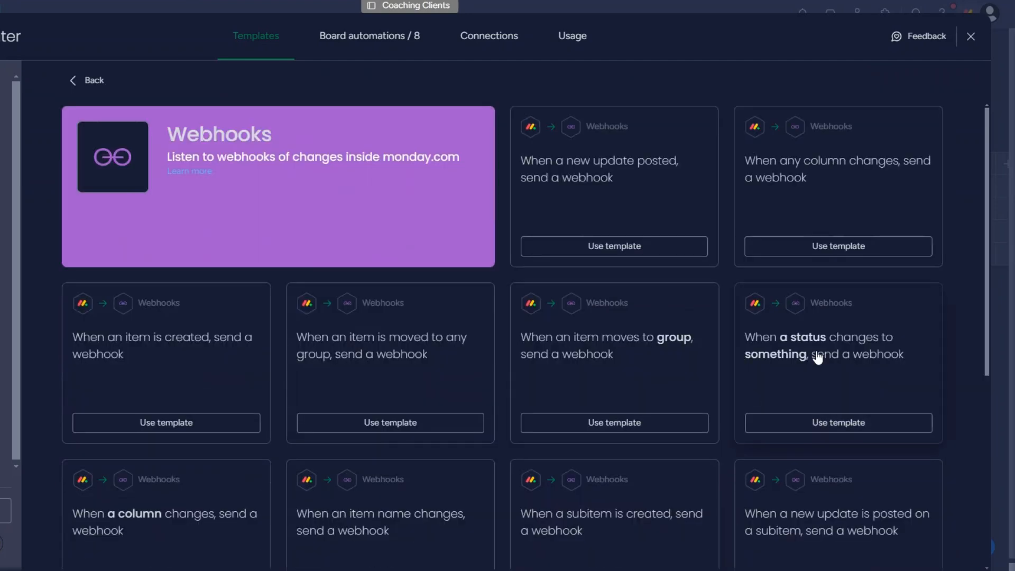
{"action": "left_click", "coordinate": [808, 387]}
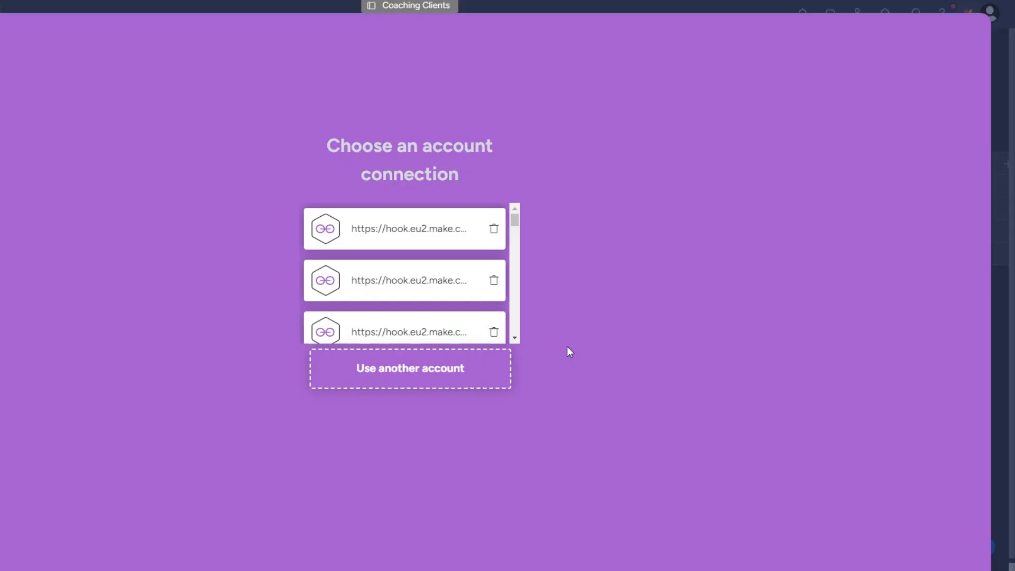
{"action": "left_click", "coordinate": [450, 385]}
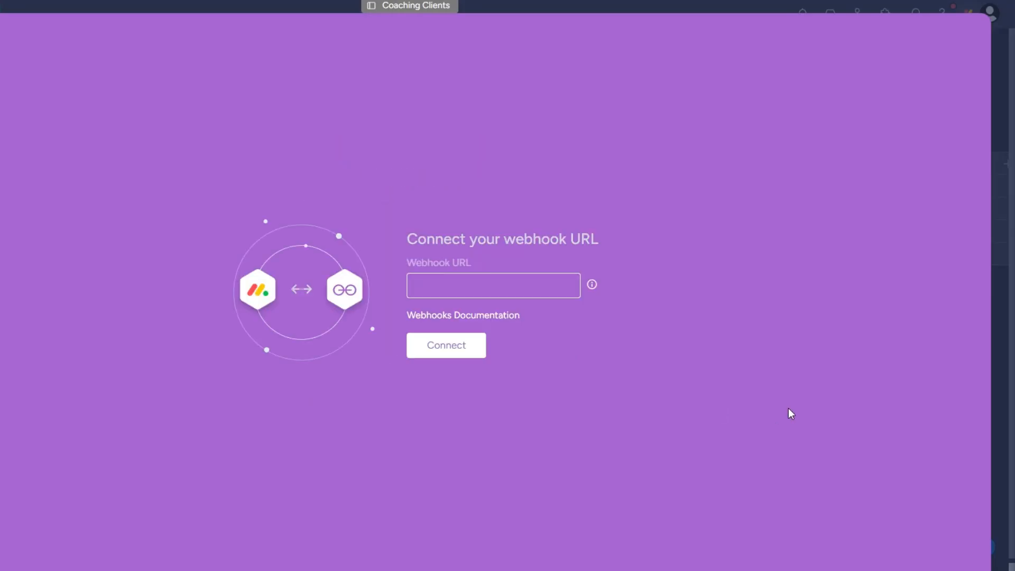
{"action": "left_click", "coordinate": [449, 284]}
{"action": "key", "text": "ctrl+v"}
{"action": "left_click", "coordinate": [422, 349]}
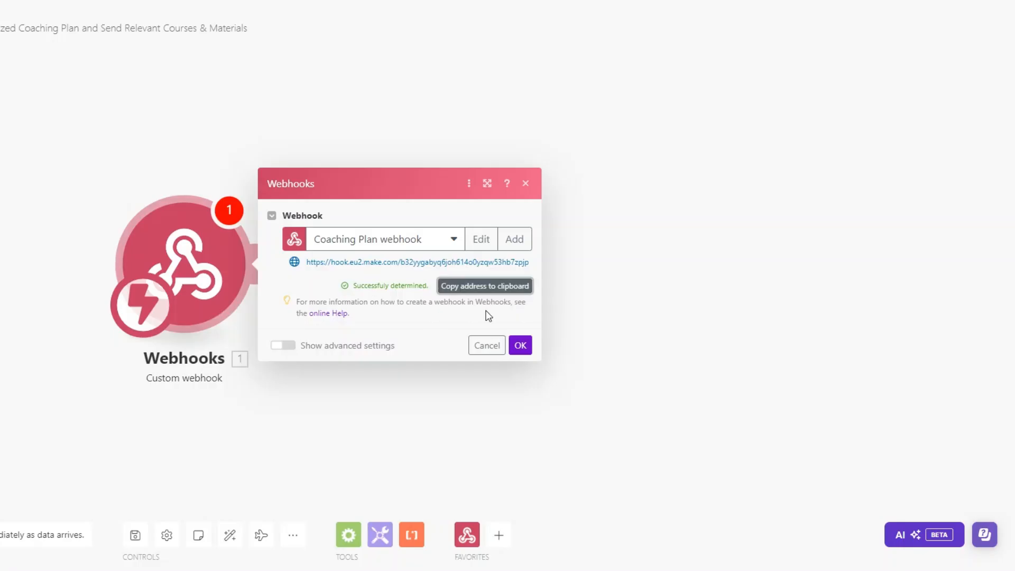
{"action": "left_click", "coordinate": [520, 346]}
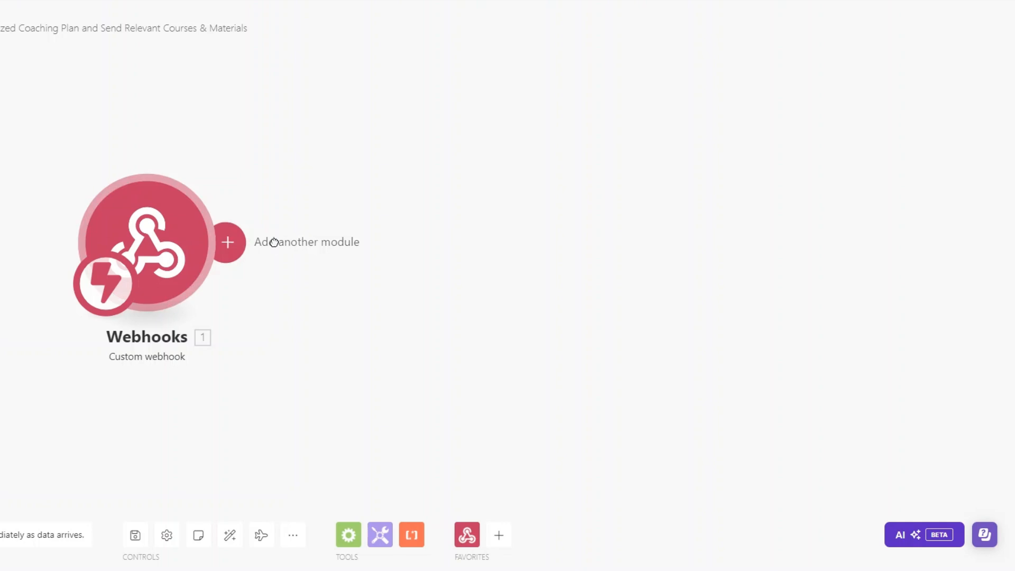
Add a Webhook response module returning {"challenge":"<challenge>"} mapped from the trigger, then run the scenario once
{"action": "left_click", "coordinate": [271, 240]}
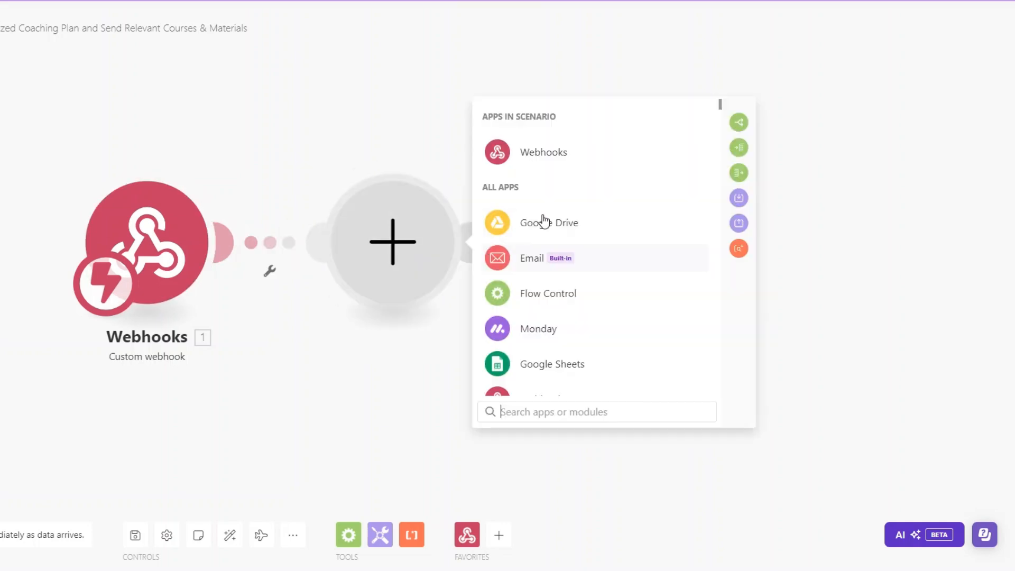
{"action": "left_click", "coordinate": [528, 152]}
{"action": "left_click", "coordinate": [542, 233]}
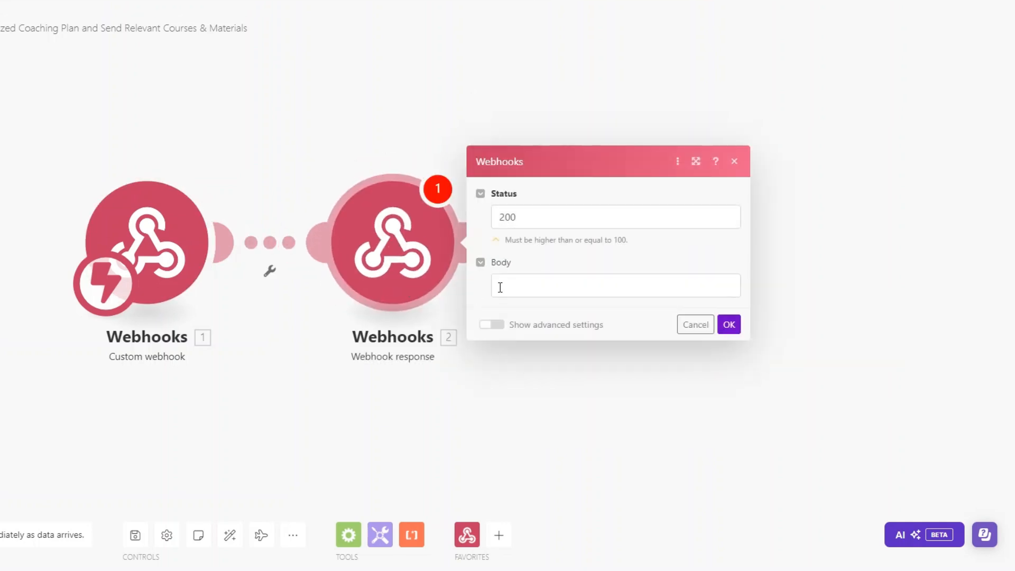
{"action": "left_click", "coordinate": [499, 286]}
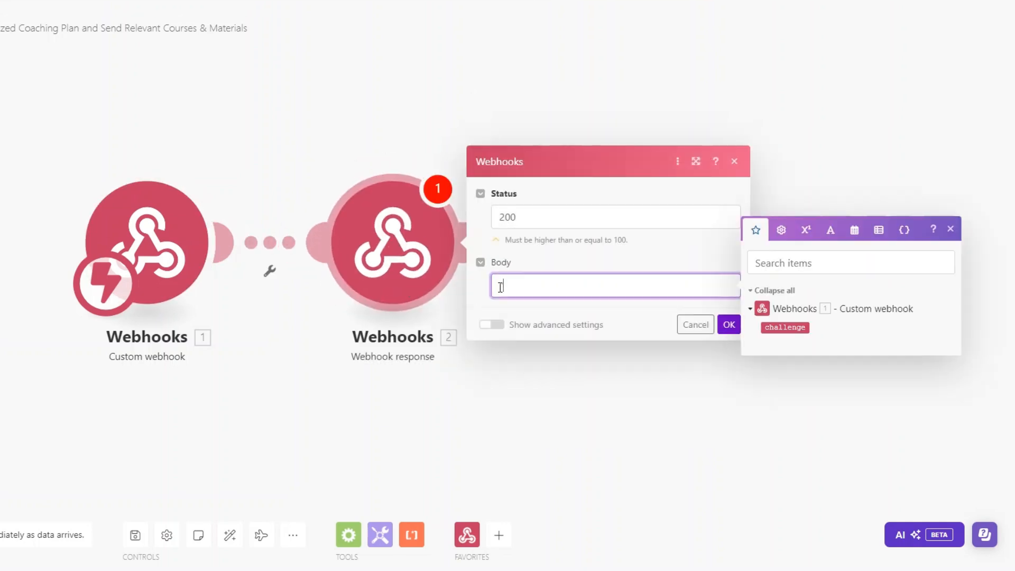
{"action": "type", "text": "{"}
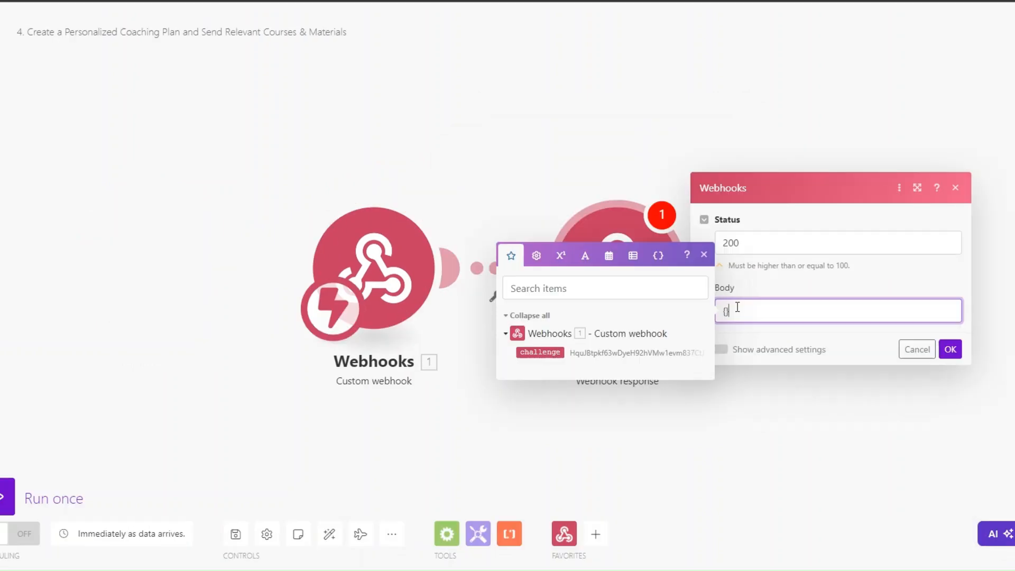
{"action": "type", "text": "\"\""}
{"action": "type", "text": "challen"}
{"action": "type", "text": "ge"}
{"action": "left_click", "coordinate": [779, 313]}
{"action": "type", "text": ":\""}
{"action": "left_click", "coordinate": [540, 352]}
{"action": "left_click", "coordinate": [950, 350]}
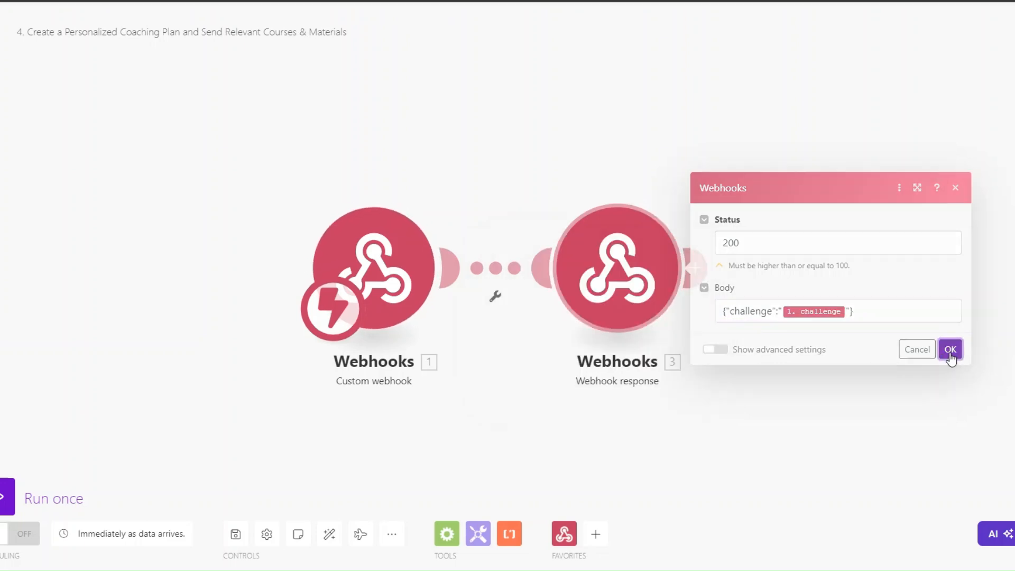
{"action": "left_click", "coordinate": [41, 481]}
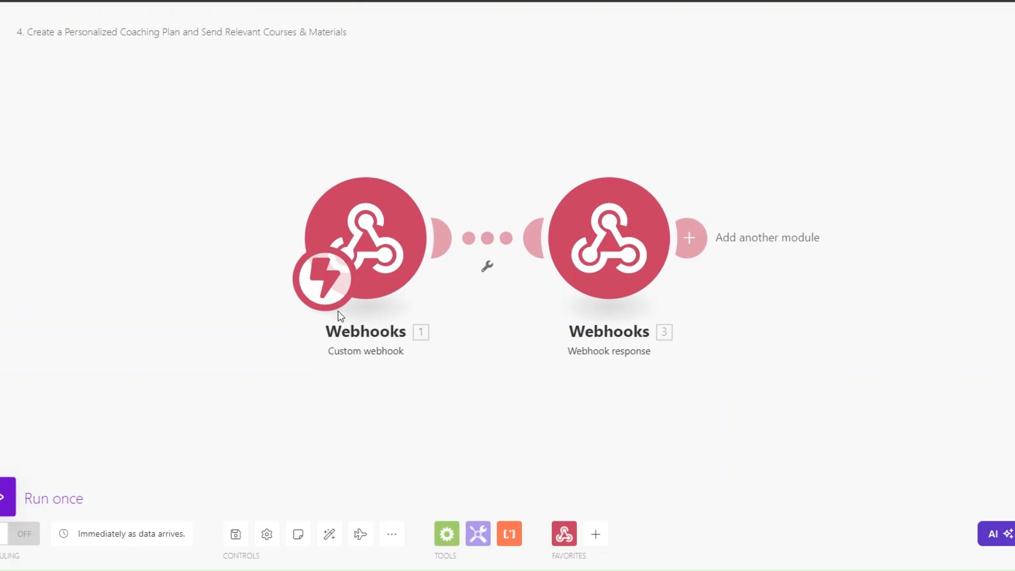
Connect the webhook URL in monday.com and delete Make's Webhook response module
{"action": "left_click", "coordinate": [219, 544]}
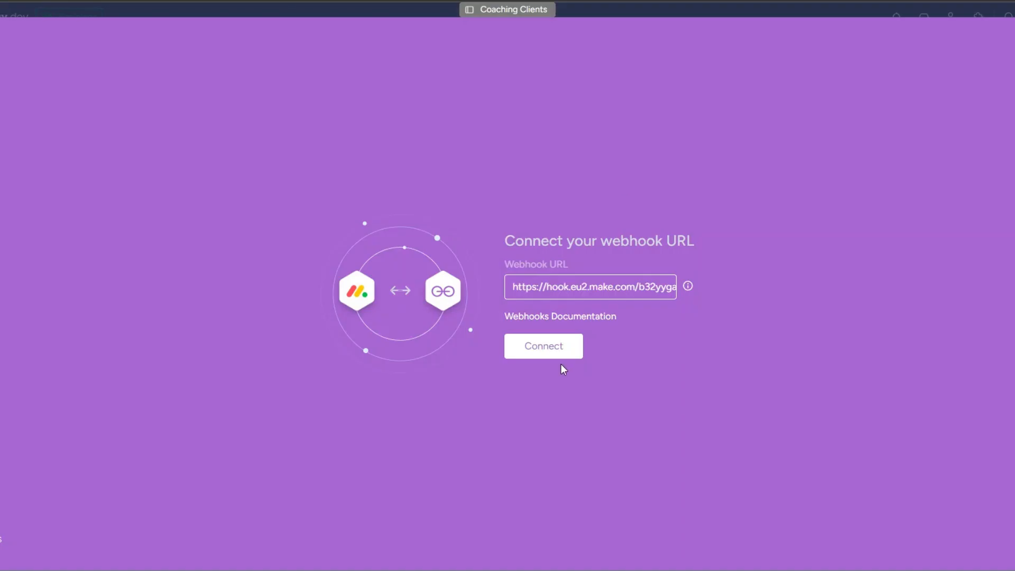
{"action": "left_click", "coordinate": [553, 350]}
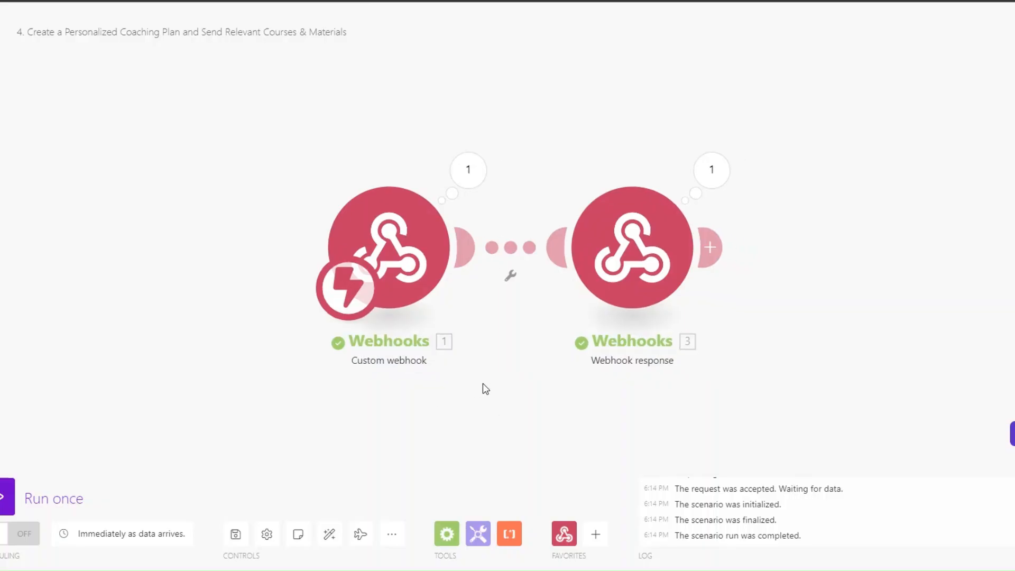
{"action": "right_click", "coordinate": [645, 238]}
{"action": "left_click", "coordinate": [675, 385]}
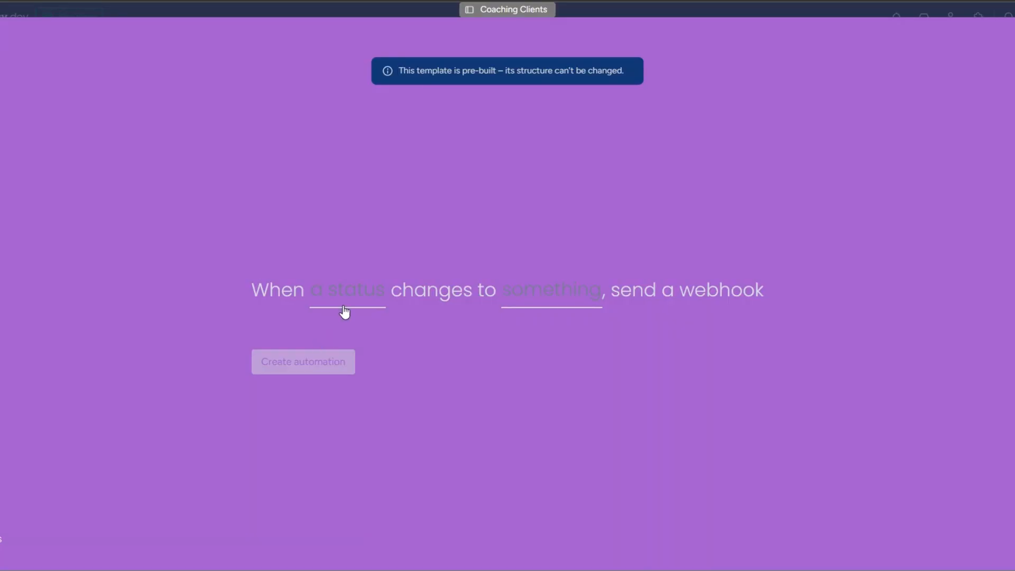
Create the automation: when Status changes to Coaching Plan, send a webhook
{"action": "left_click", "coordinate": [345, 312]}
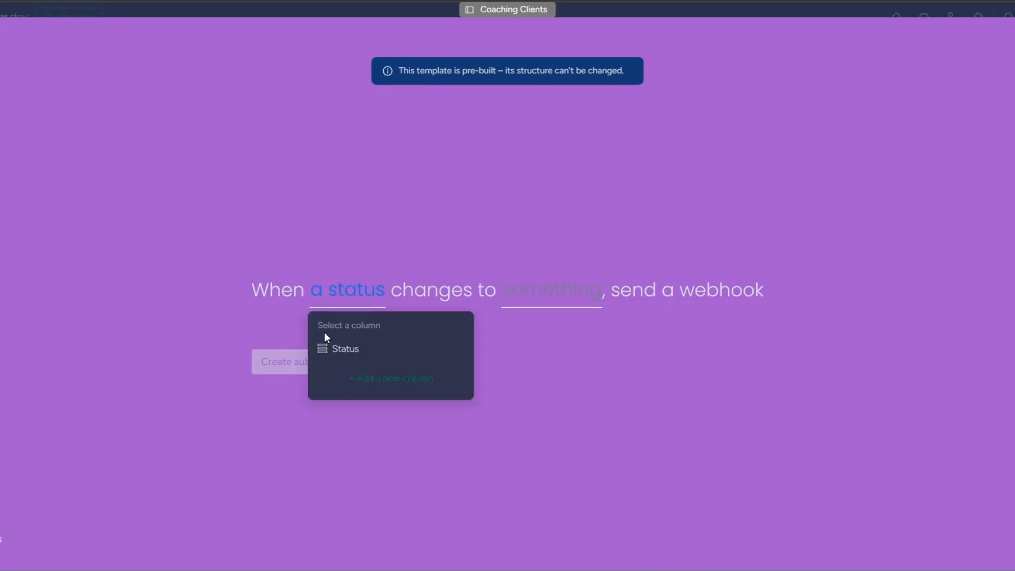
{"action": "left_click", "coordinate": [346, 351]}
{"action": "left_click", "coordinate": [502, 309]}
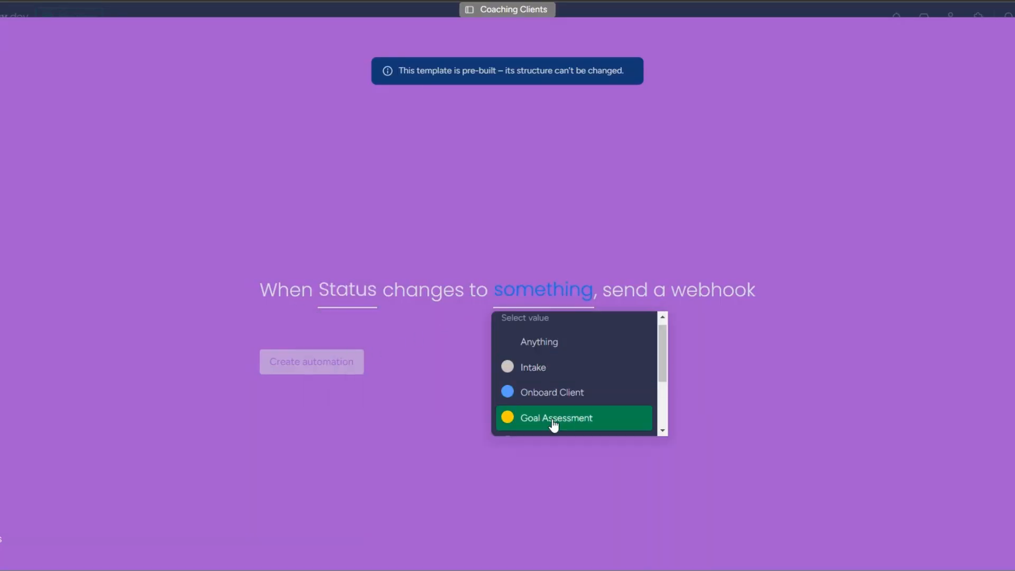
{"action": "scroll", "coordinate": [618, 399], "scroll_direction": "down", "scroll_amount": 2}
{"action": "left_click", "coordinate": [555, 383]}
{"action": "left_click", "coordinate": [328, 363]}
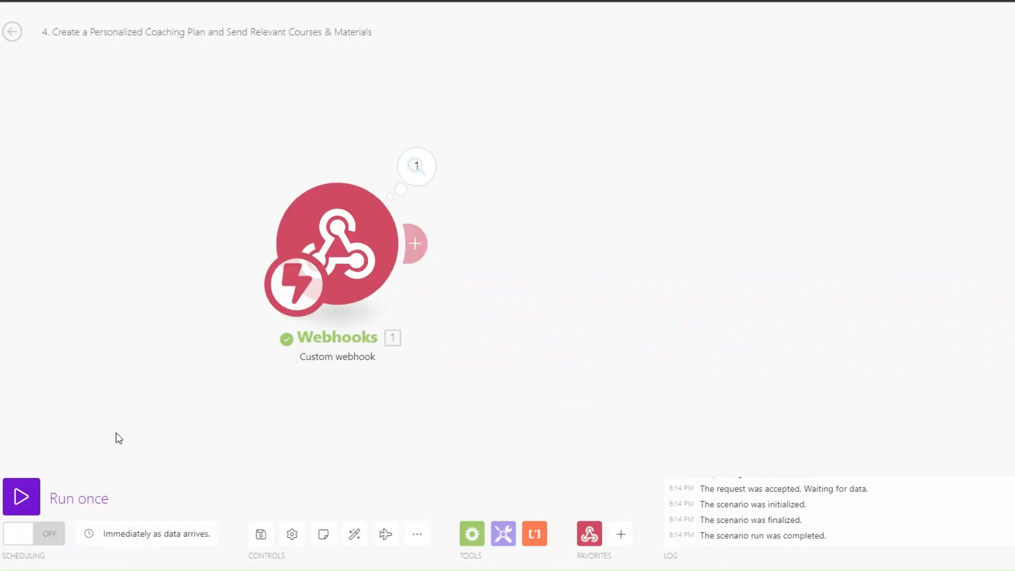
Run once, set the first client's Status to Coaching Plan, and inspect the captured update_column_value event
{"action": "left_click", "coordinate": [21, 497]}
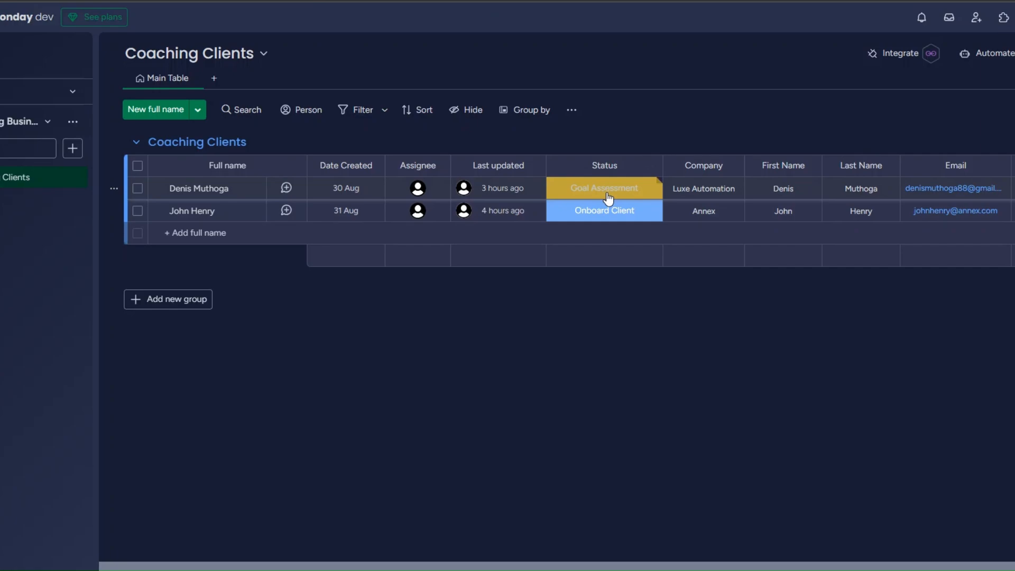
{"action": "left_click", "coordinate": [608, 198]}
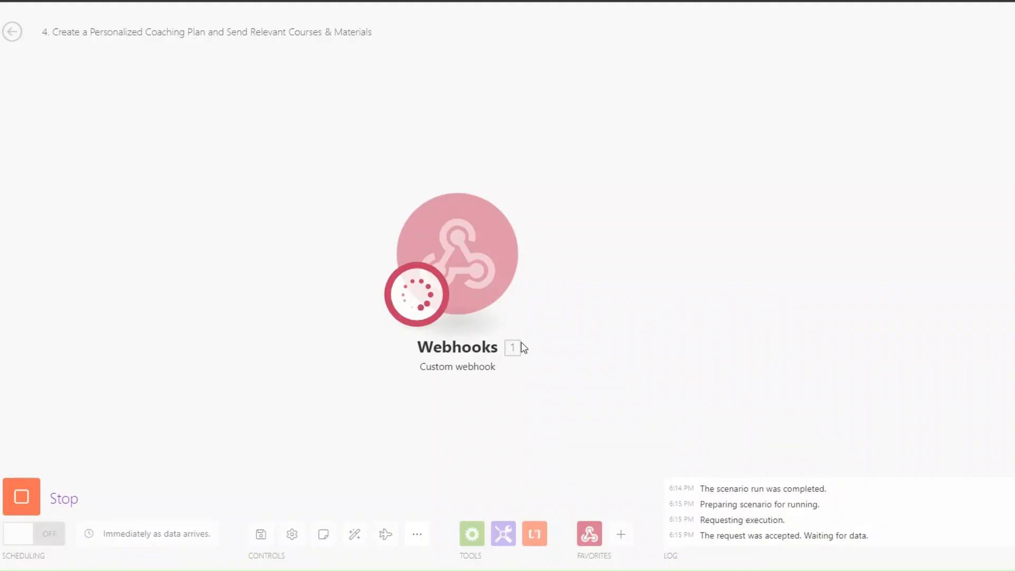
{"action": "left_click", "coordinate": [513, 348]}
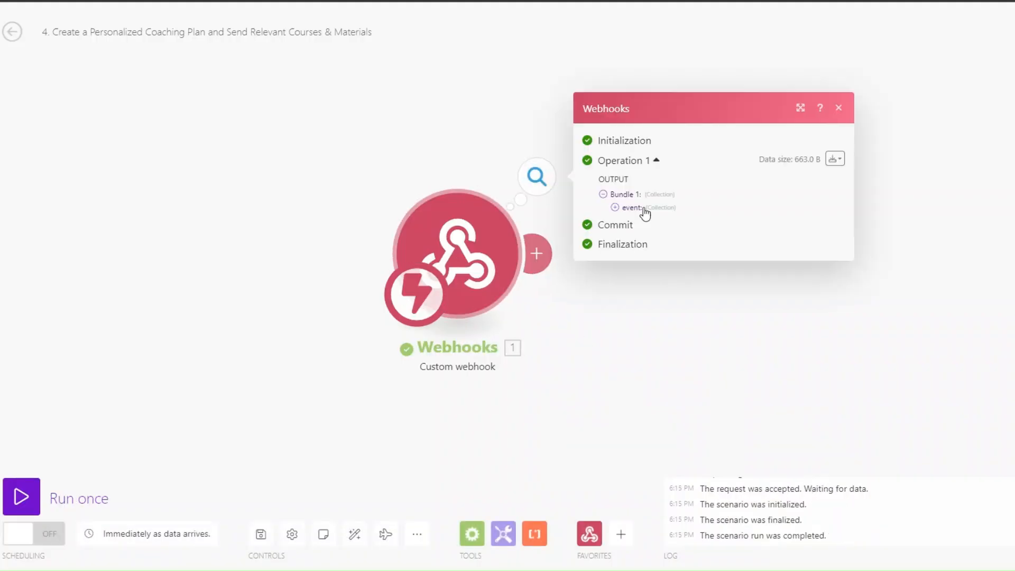
{"action": "left_click", "coordinate": [484, 211]}
{"action": "left_click_drag", "start_coordinate": [547, 248], "coordinate": [635, 252]}
{"action": "left_click", "coordinate": [814, 313]}
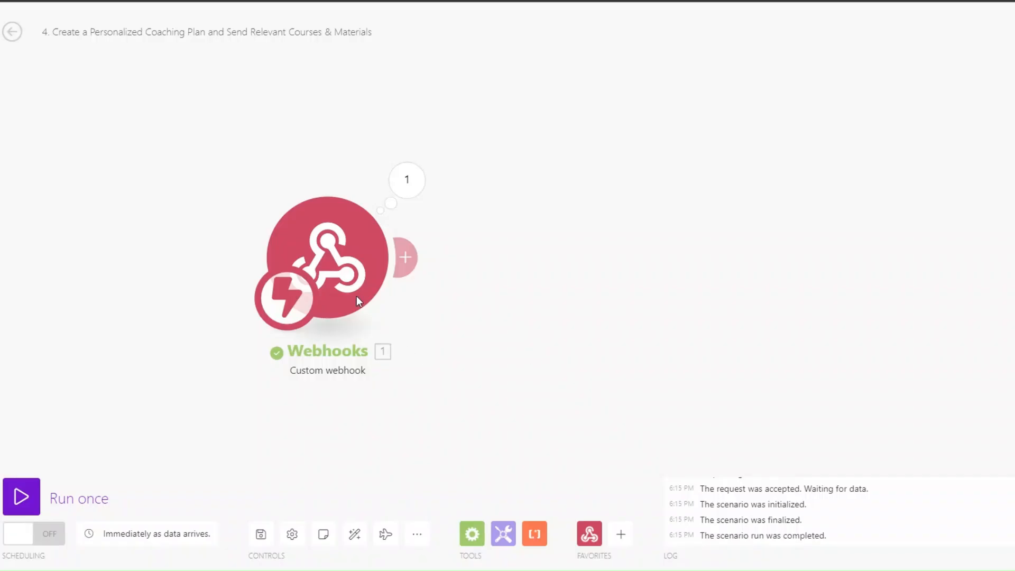
{"action": "left_click_drag", "start_coordinate": [356, 297], "coordinate": [283, 295]}
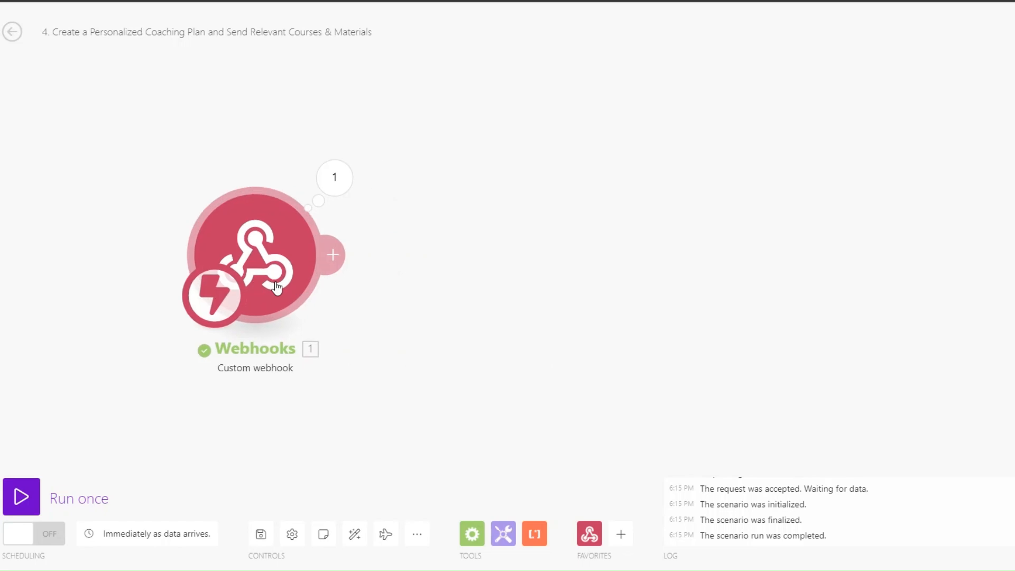
Add a Monday 'Get an Item' module after the webhook trigger
{"action": "left_click", "coordinate": [332, 256]}
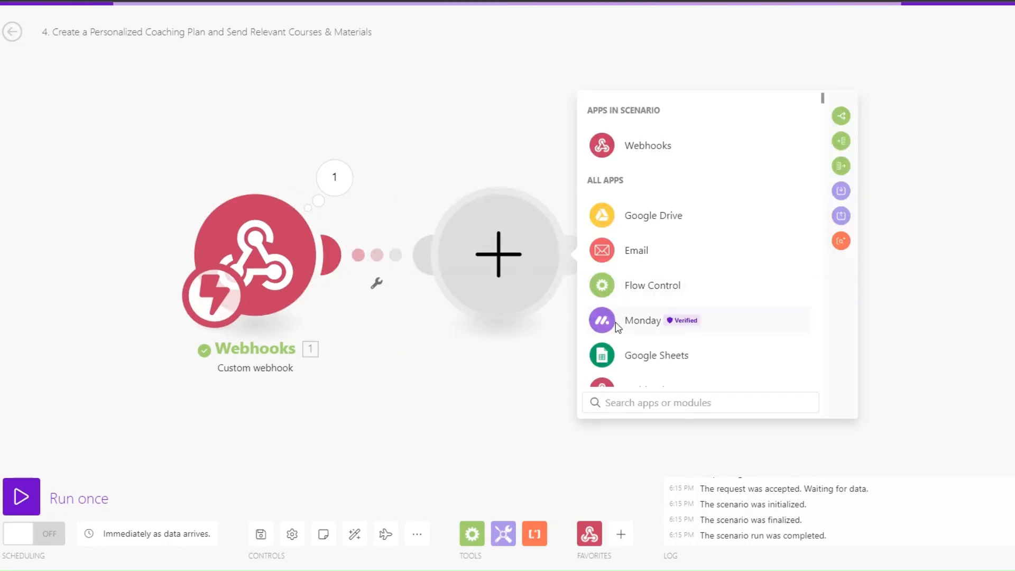
{"action": "left_click", "coordinate": [615, 322]}
{"action": "scroll", "coordinate": [661, 371], "scroll_direction": "down", "scroll_amount": 2}
{"action": "scroll", "coordinate": [661, 370], "scroll_direction": "down", "scroll_amount": 2}
{"action": "type", "text": "get"}
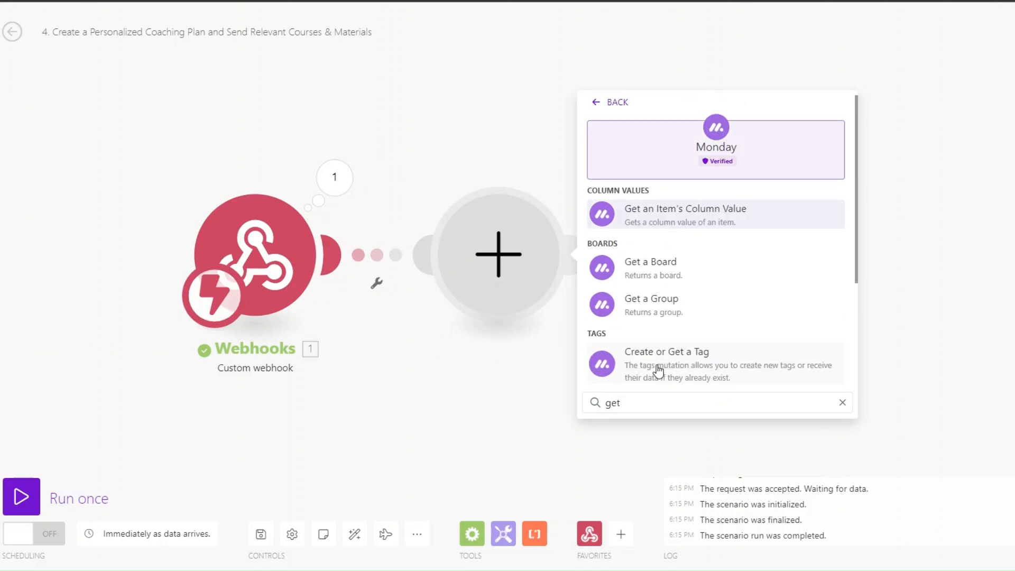
{"action": "scroll", "coordinate": [659, 372], "scroll_direction": "down", "scroll_amount": 2}
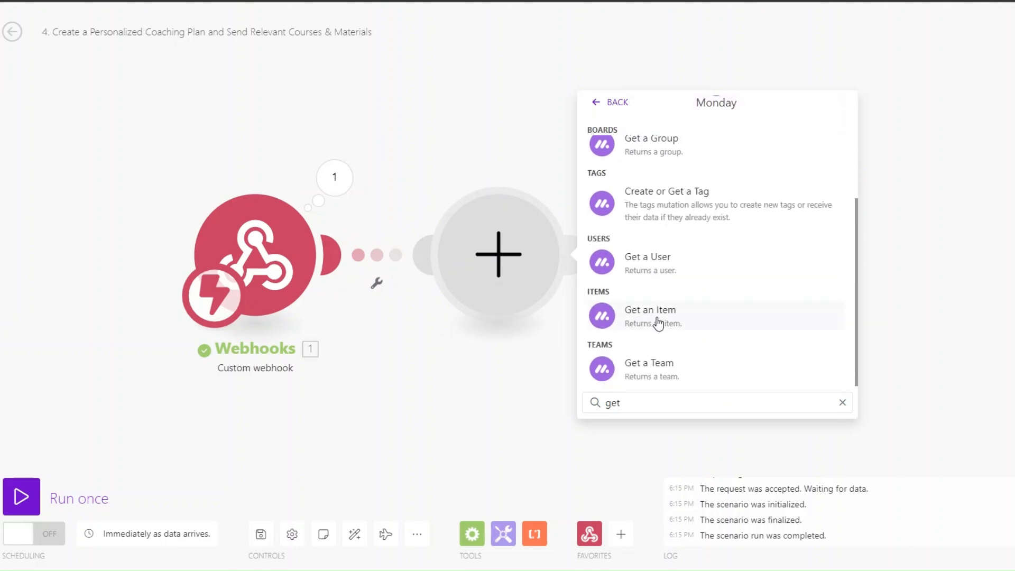
{"action": "left_click", "coordinate": [658, 320]}
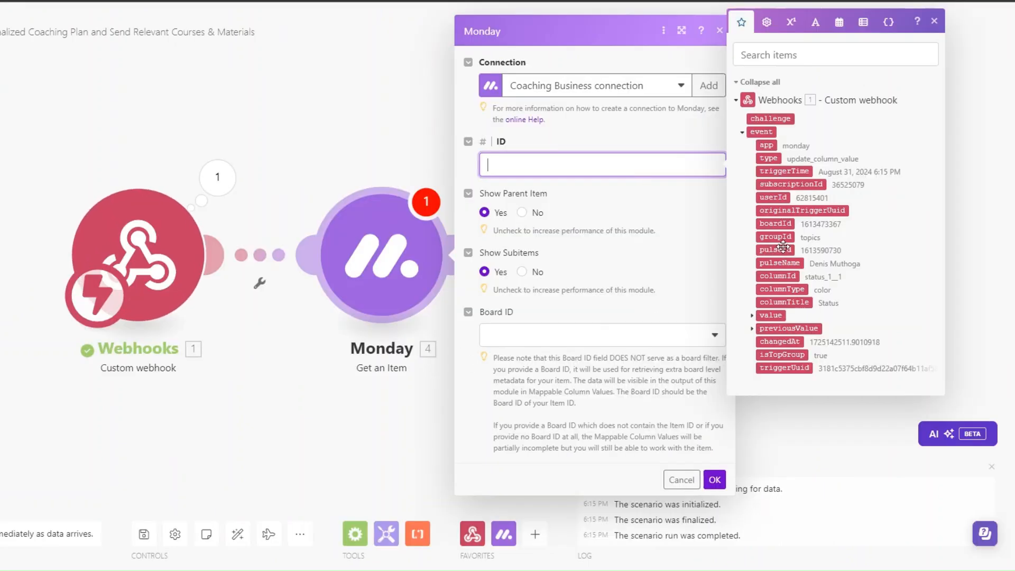
Map the event pulseId to the item ID and choose the Coaching Clients board
{"action": "left_click", "coordinate": [782, 247]}
{"action": "left_click", "coordinate": [515, 337]}
{"action": "left_click", "coordinate": [515, 337]}
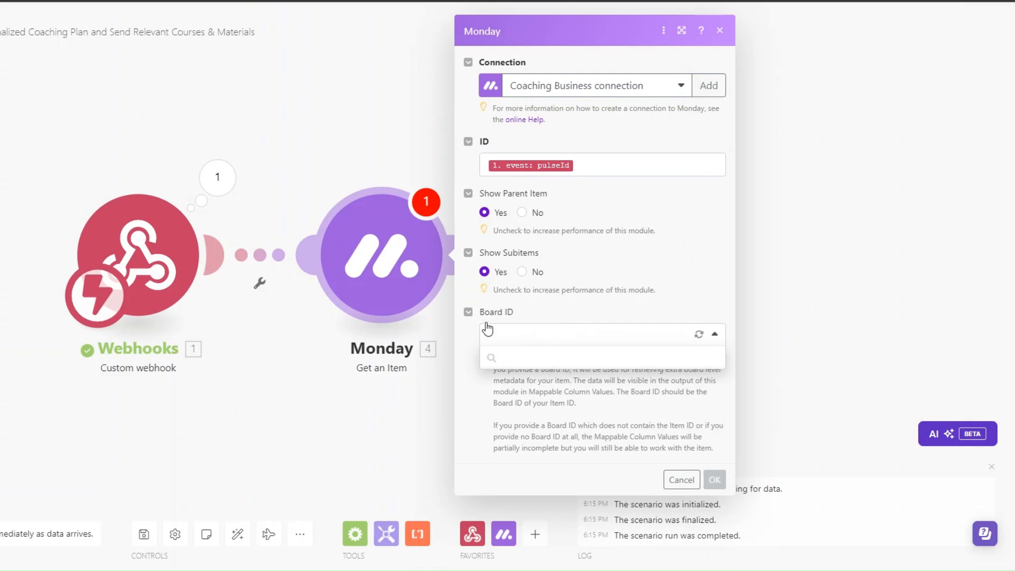
{"action": "left_click", "coordinate": [581, 511]}
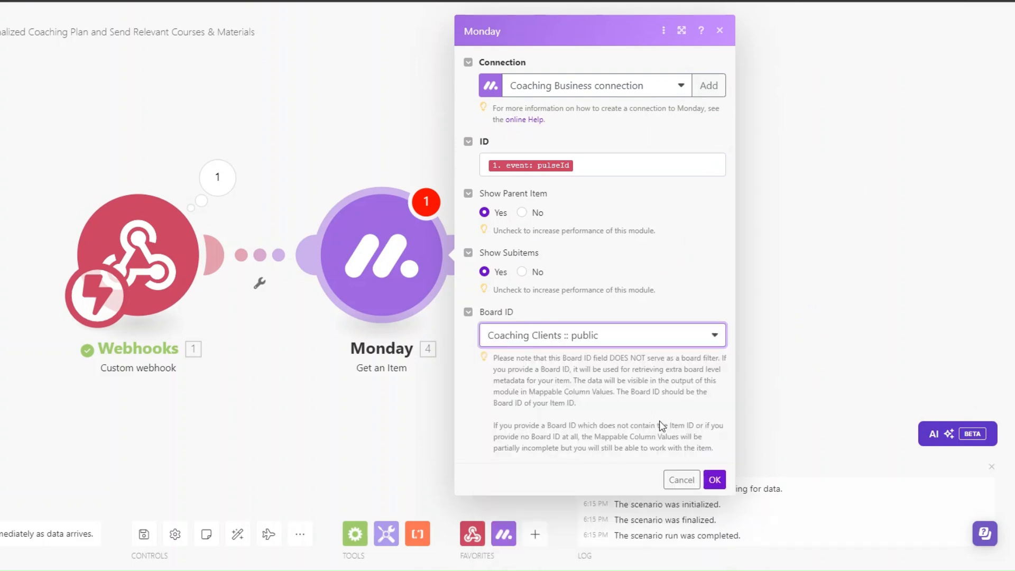
{"action": "left_click", "coordinate": [708, 479]}
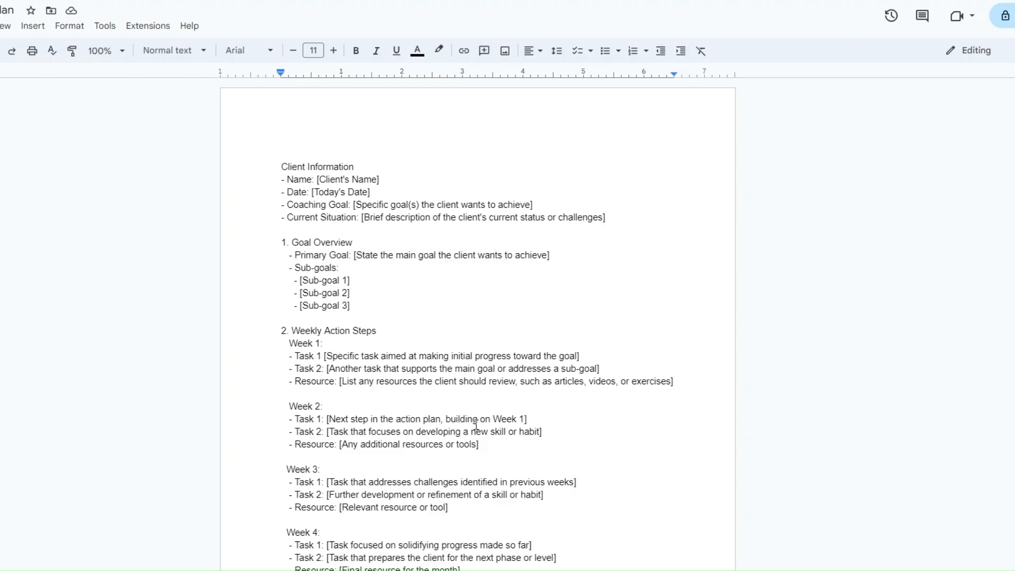
Bold and enlarge Client Information, and bold the 1. Goal Overview and 2. Weekly Action Steps headings
{"action": "triple_click", "coordinate": [286, 169]}
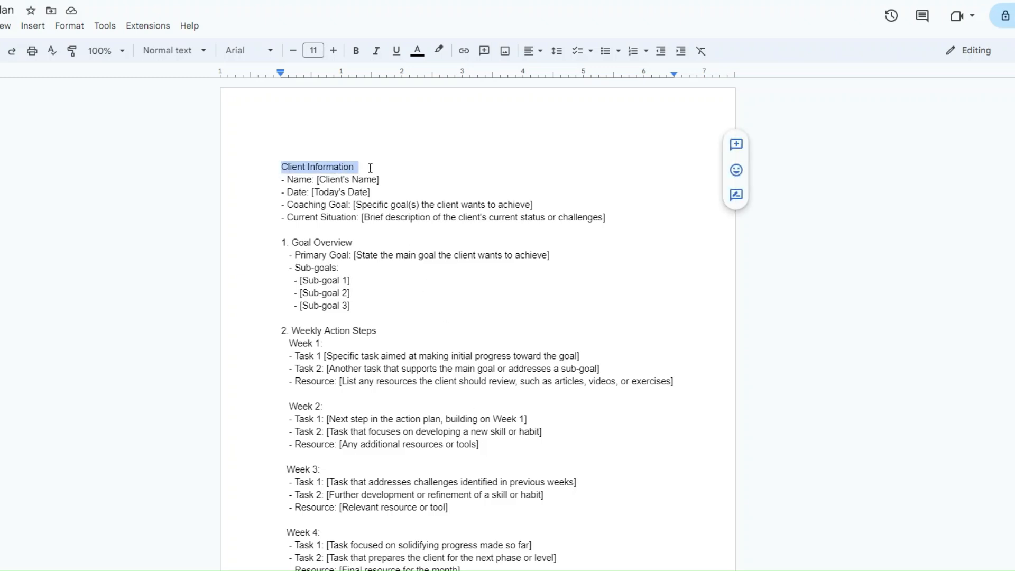
{"action": "left_click", "coordinate": [356, 50]}
{"action": "left_click", "coordinate": [333, 51]}
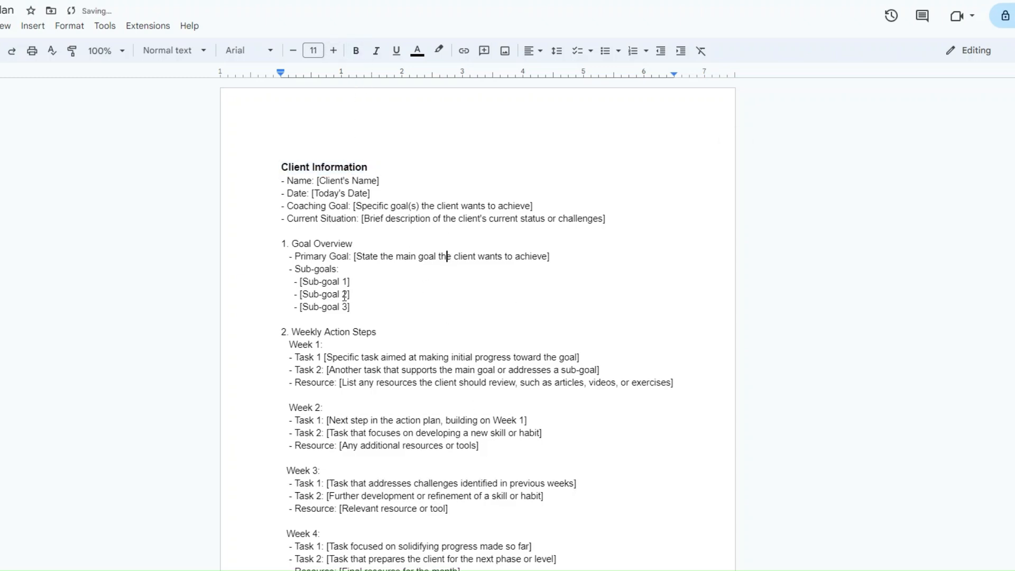
{"action": "left_click_drag", "start_coordinate": [282, 244], "coordinate": [359, 246]}
{"action": "left_click", "coordinate": [356, 51]}
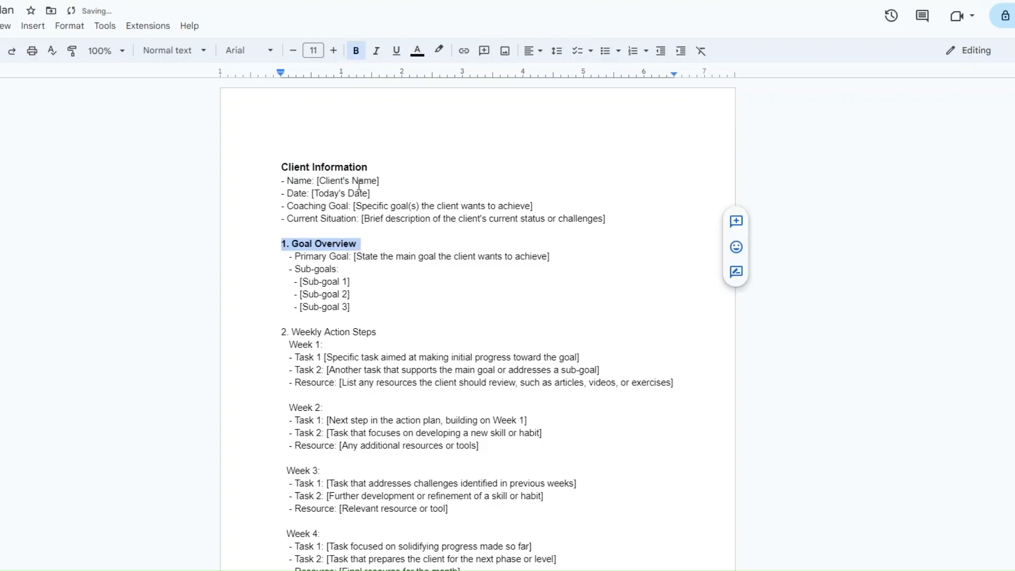
{"action": "scroll", "coordinate": [360, 277], "scroll_direction": "down", "scroll_amount": 3}
{"action": "left_click_drag", "start_coordinate": [279, 204], "coordinate": [388, 206]}
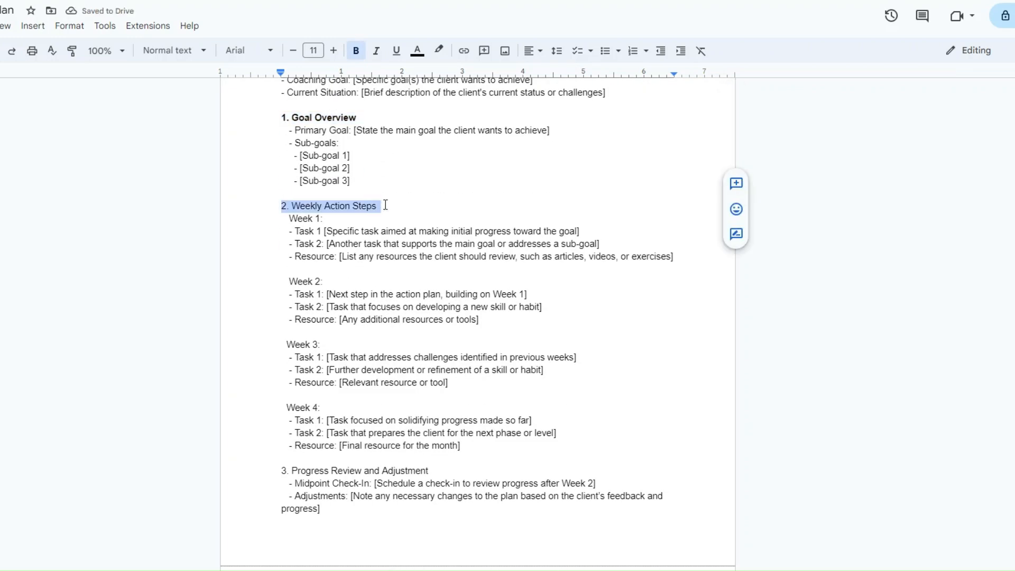
{"action": "left_click", "coordinate": [356, 50]}
Bold the Week 1:, Week 2:, Week 3: and Week 4: labels
{"action": "scroll", "coordinate": [423, 210], "scroll_direction": "down", "scroll_amount": 2}
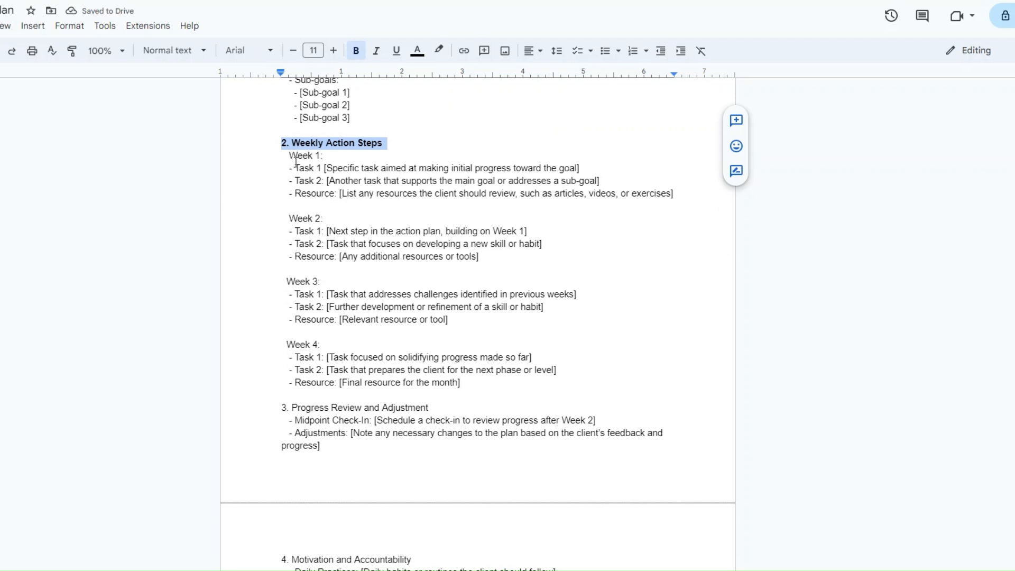
{"action": "left_click_drag", "start_coordinate": [286, 156], "coordinate": [323, 156]}
{"action": "left_click", "coordinate": [356, 50]}
{"action": "left_click", "coordinate": [291, 218]}
{"action": "left_click_drag", "start_coordinate": [287, 218], "coordinate": [323, 218]}
{"action": "left_click", "coordinate": [356, 50]}
{"action": "left_click_drag", "start_coordinate": [286, 281], "coordinate": [323, 282]}
{"action": "left_click", "coordinate": [356, 50]}
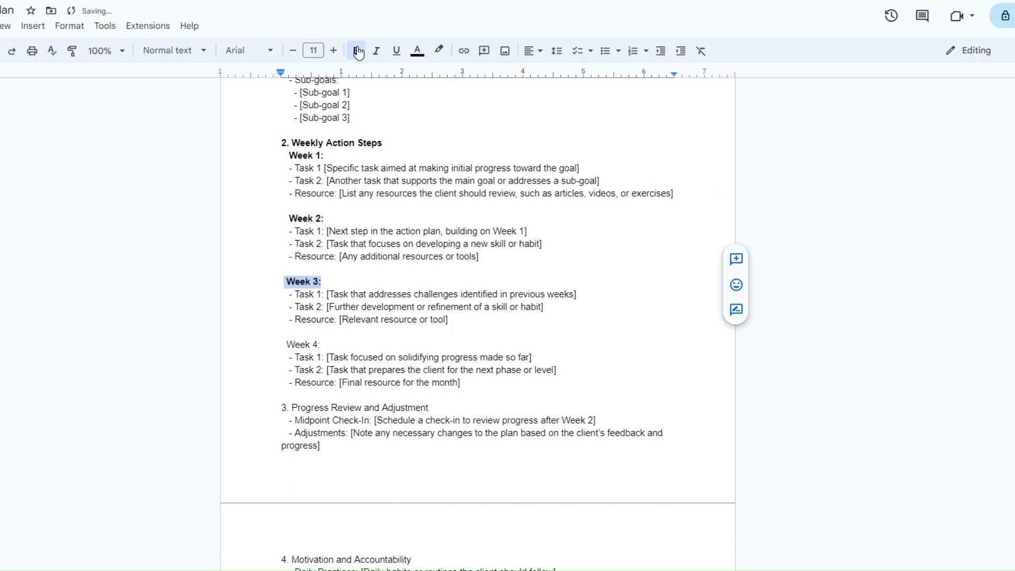
{"action": "scroll", "coordinate": [408, 270], "scroll_direction": "down", "scroll_amount": 2}
{"action": "left_click_drag", "start_coordinate": [286, 218], "coordinate": [324, 218]}
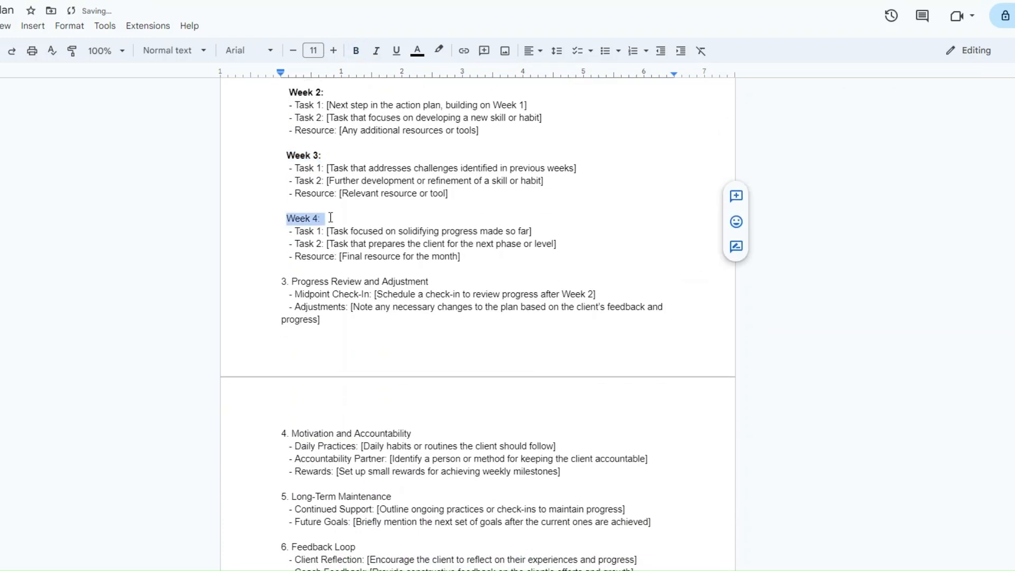
{"action": "left_click", "coordinate": [355, 50]}
Bold headings 3. Progress Review and Adjustment through 6. Feedback Loop
{"action": "left_click_drag", "start_coordinate": [281, 282], "coordinate": [429, 282]}
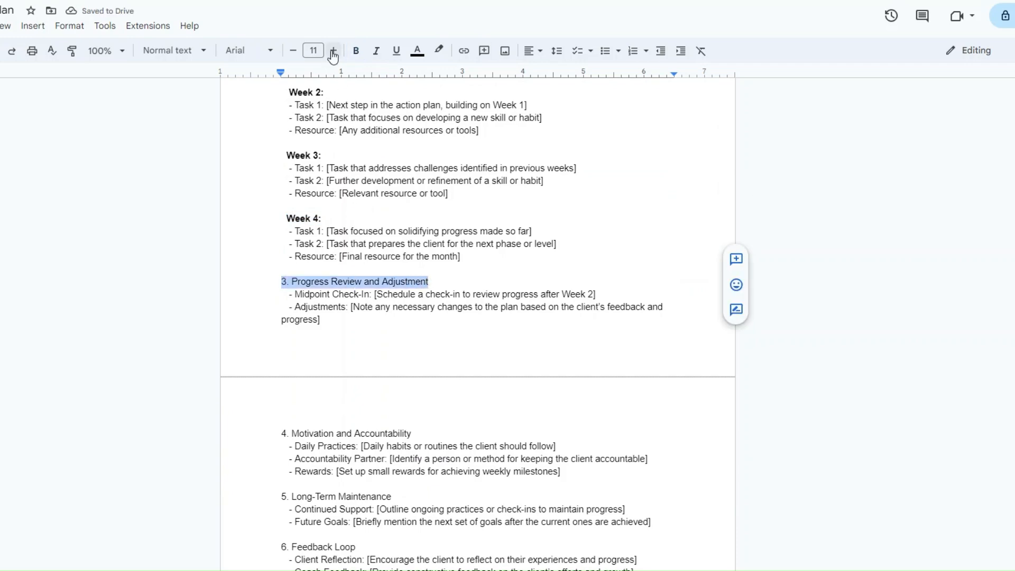
{"action": "left_click", "coordinate": [356, 51]}
{"action": "scroll", "coordinate": [389, 355], "scroll_direction": "down", "scroll_amount": 4}
{"action": "scroll", "coordinate": [389, 355], "scroll_direction": "down", "scroll_amount": 2}
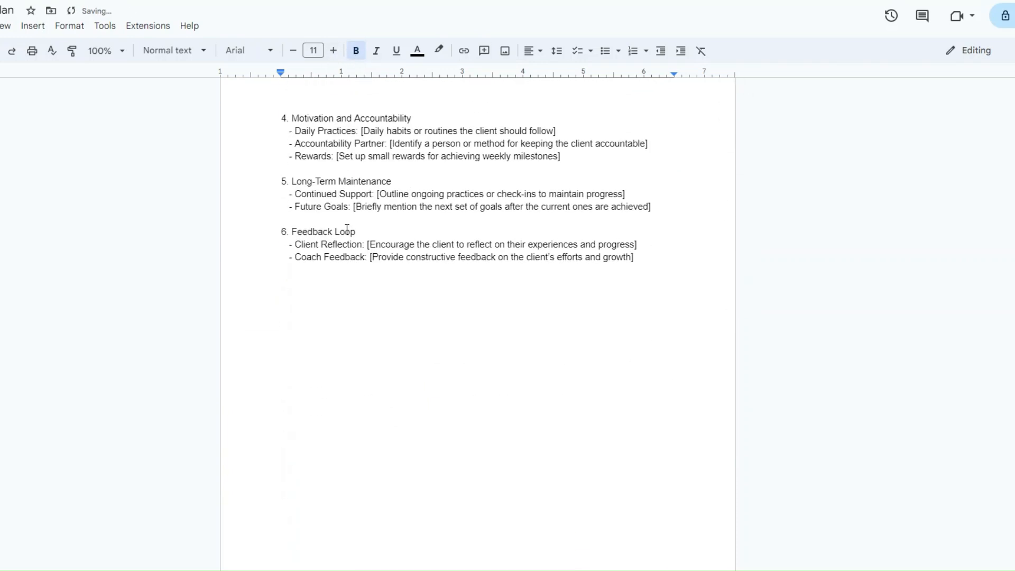
{"action": "left_click_drag", "start_coordinate": [281, 118], "coordinate": [413, 118]}
{"action": "left_click", "coordinate": [355, 51]}
{"action": "left_click_drag", "start_coordinate": [281, 181], "coordinate": [392, 182]}
{"action": "left_click", "coordinate": [353, 51]}
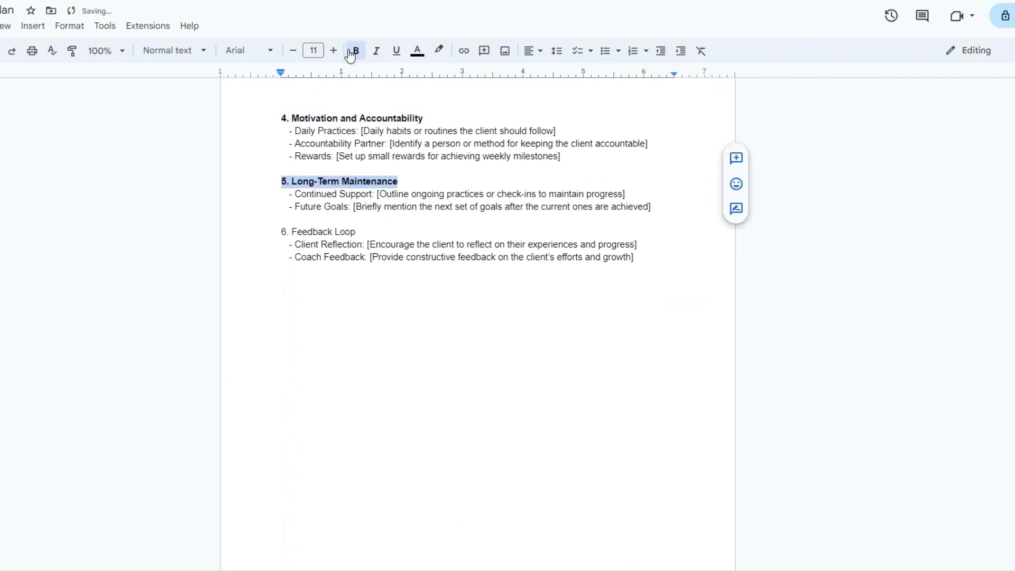
{"action": "left_click_drag", "start_coordinate": [280, 232], "coordinate": [356, 231]}
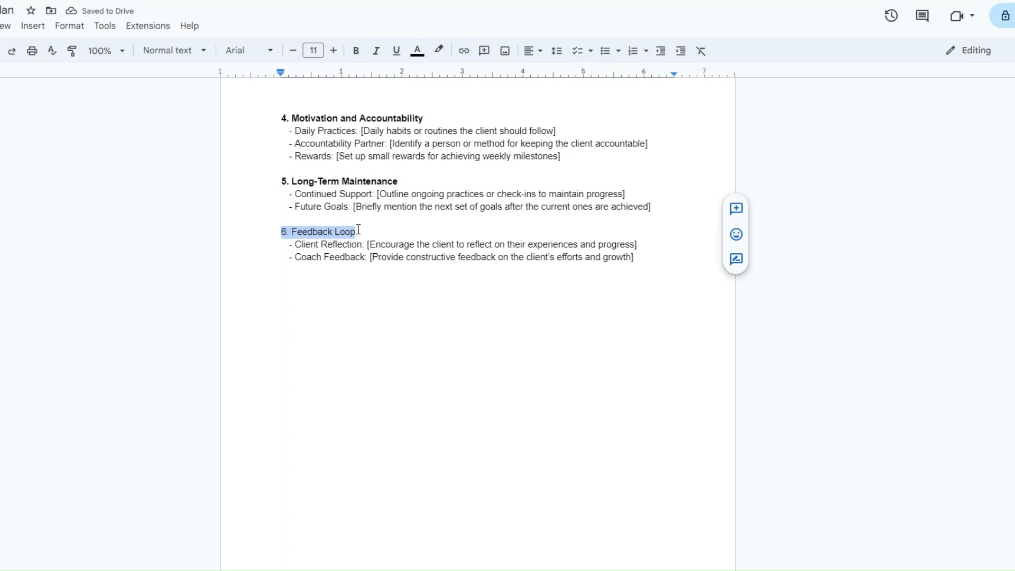
{"action": "left_click", "coordinate": [356, 51]}
{"action": "left_click", "coordinate": [405, 301]}
{"action": "scroll", "coordinate": [406, 301], "scroll_direction": "up", "scroll_amount": 10}
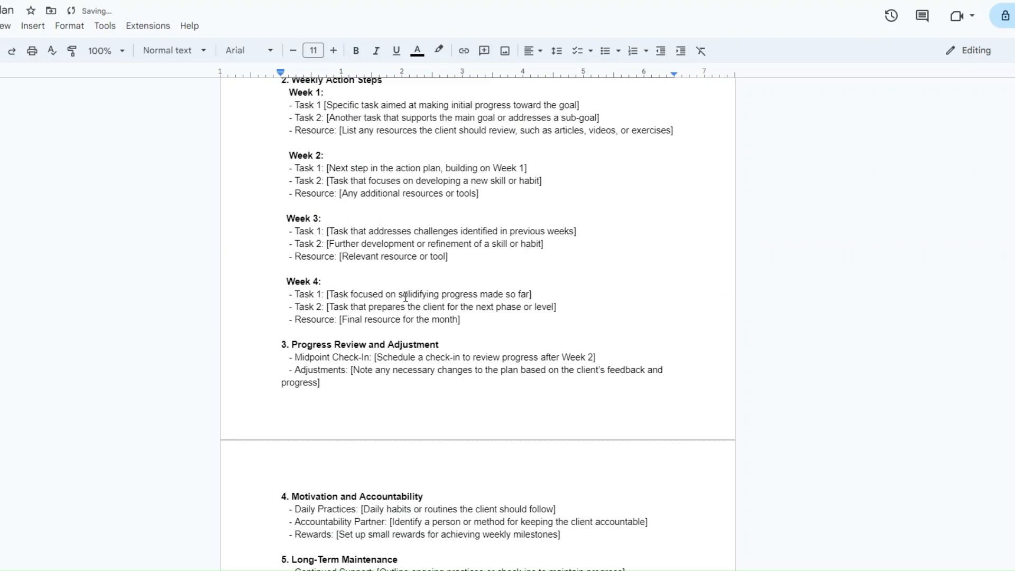
{"action": "scroll", "coordinate": [407, 297], "scroll_direction": "down", "scroll_amount": 12}
{"action": "scroll", "coordinate": [419, 296], "scroll_direction": "up", "scroll_amount": 10}
{"action": "scroll", "coordinate": [419, 300], "scroll_direction": "up", "scroll_amount": 3}
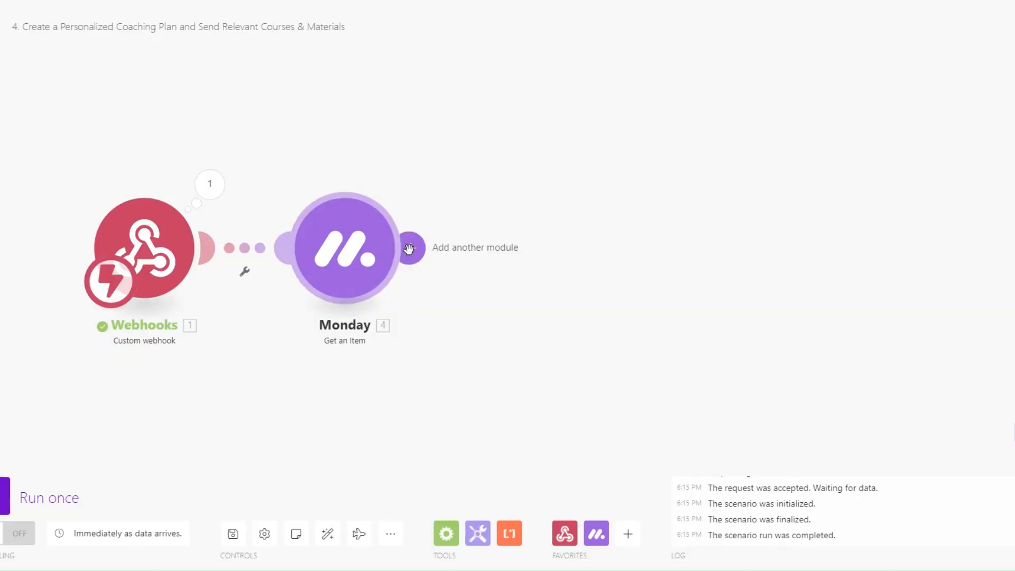
Add a Google Docs 'Create a Document' module after Monday
{"action": "left_click", "coordinate": [411, 247]}
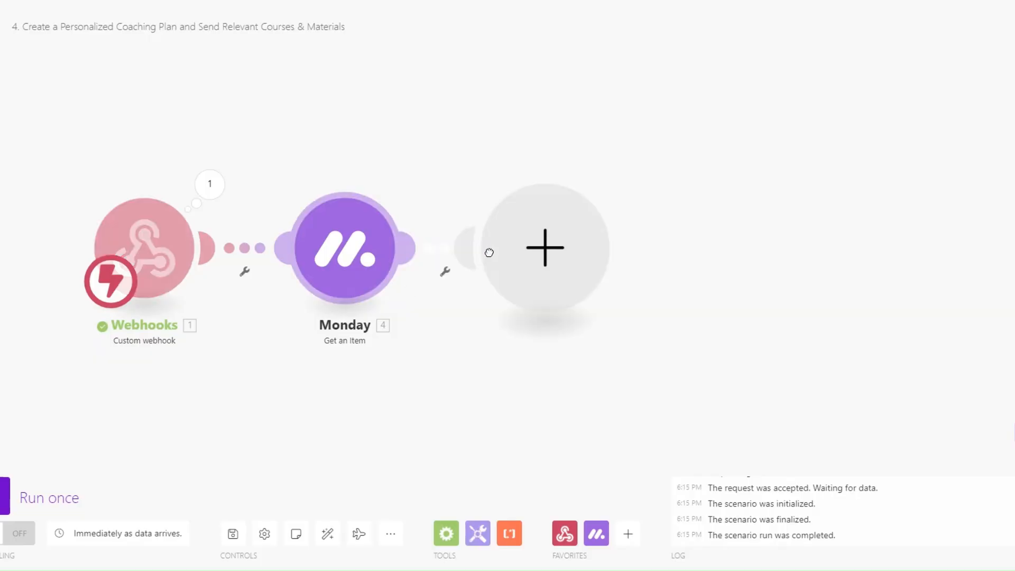
{"action": "type", "text": "do"}
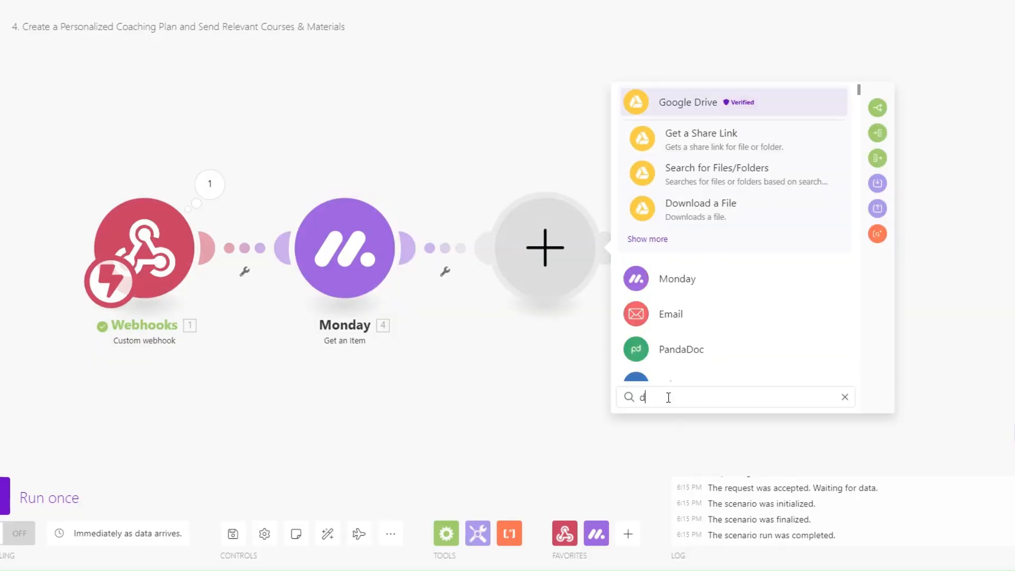
{"action": "type", "text": "c"}
{"action": "left_click", "coordinate": [694, 303]}
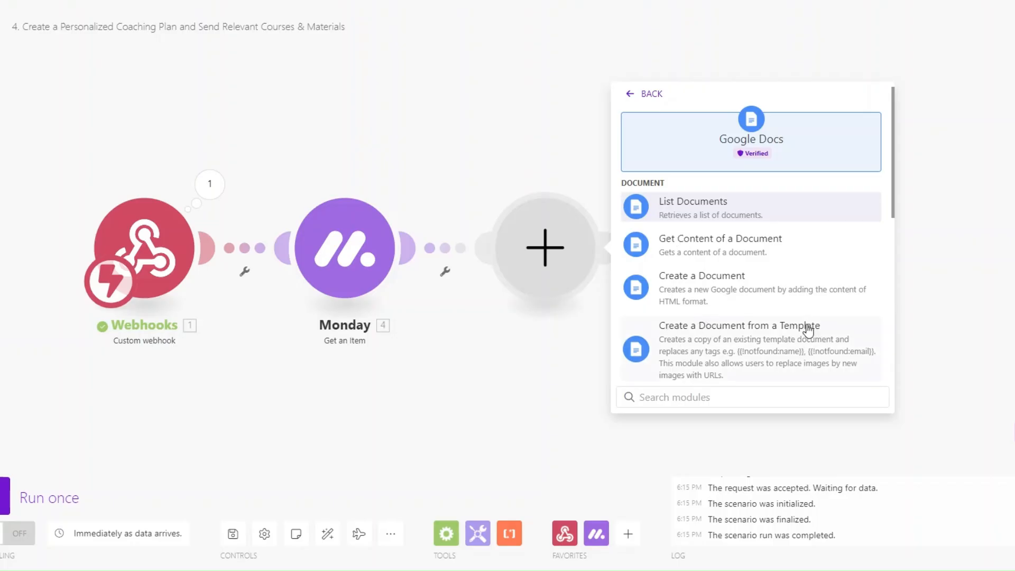
{"action": "left_click", "coordinate": [711, 275]}
Name the document with the client's First Name followed by 'Coaching Plan'
{"action": "left_click", "coordinate": [667, 203]}
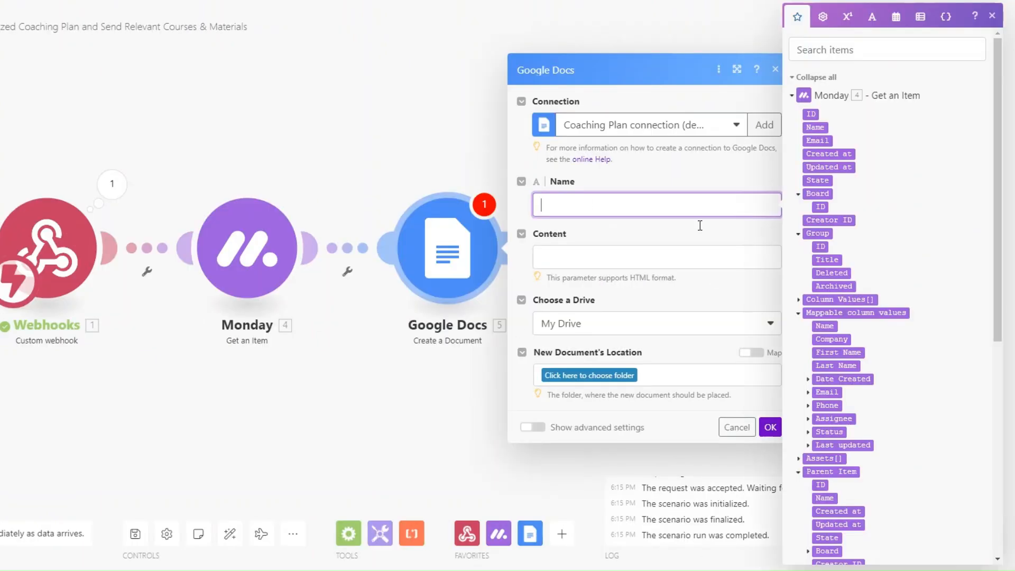
{"action": "scroll", "coordinate": [854, 315], "scroll_direction": "down", "scroll_amount": 2}
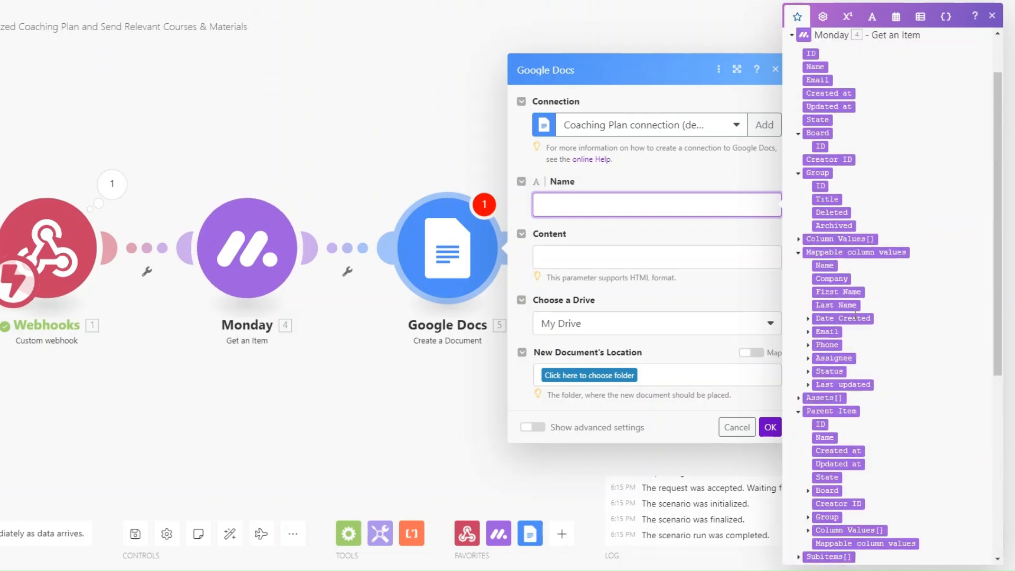
{"action": "left_click", "coordinate": [830, 292]}
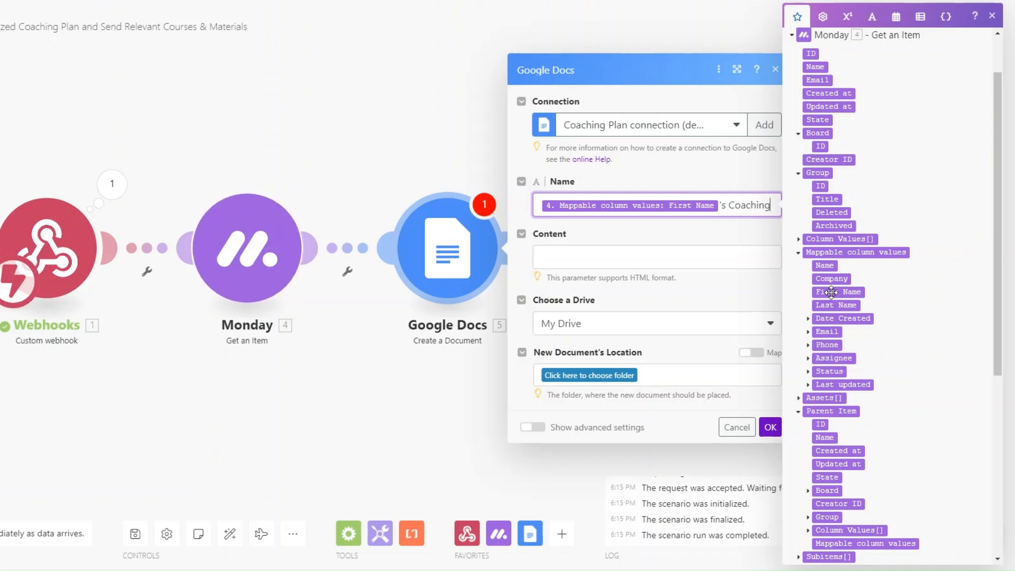
{"action": "type", "text": "Pla"}
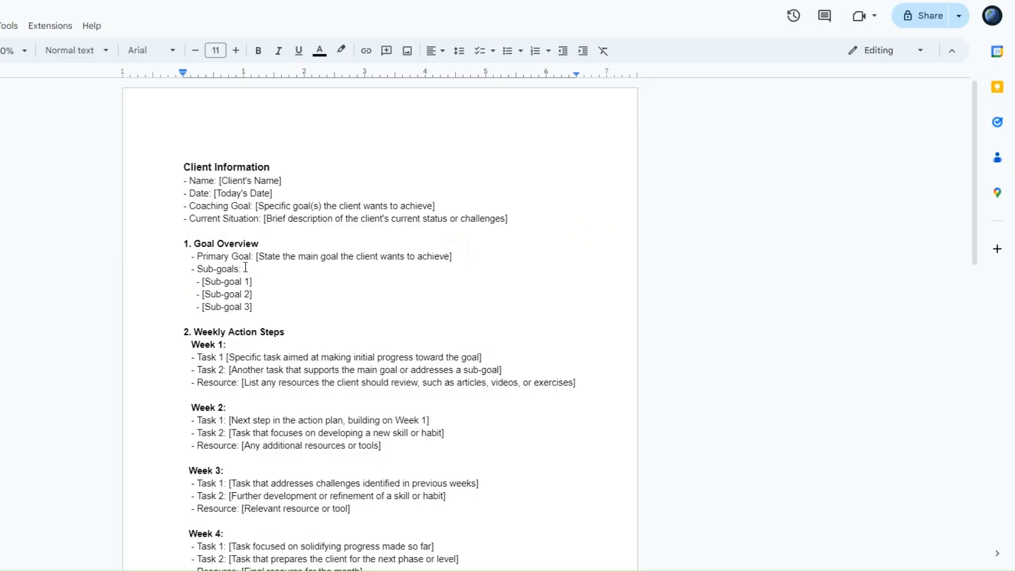
Paste the copied coaching plan template text into the Content field
{"action": "left_click_drag", "start_coordinate": [184, 167], "coordinate": [549, 322]}
{"action": "key", "text": "ctrl+c"}
{"action": "scroll", "coordinate": [303, 373], "scroll_direction": "down", "scroll_amount": 10}
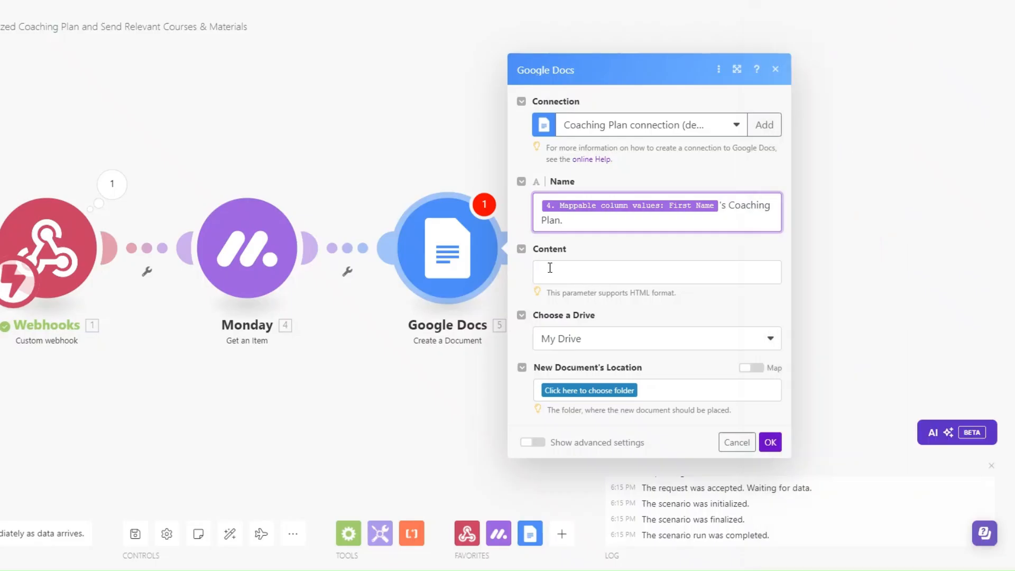
{"action": "left_click", "coordinate": [548, 267]}
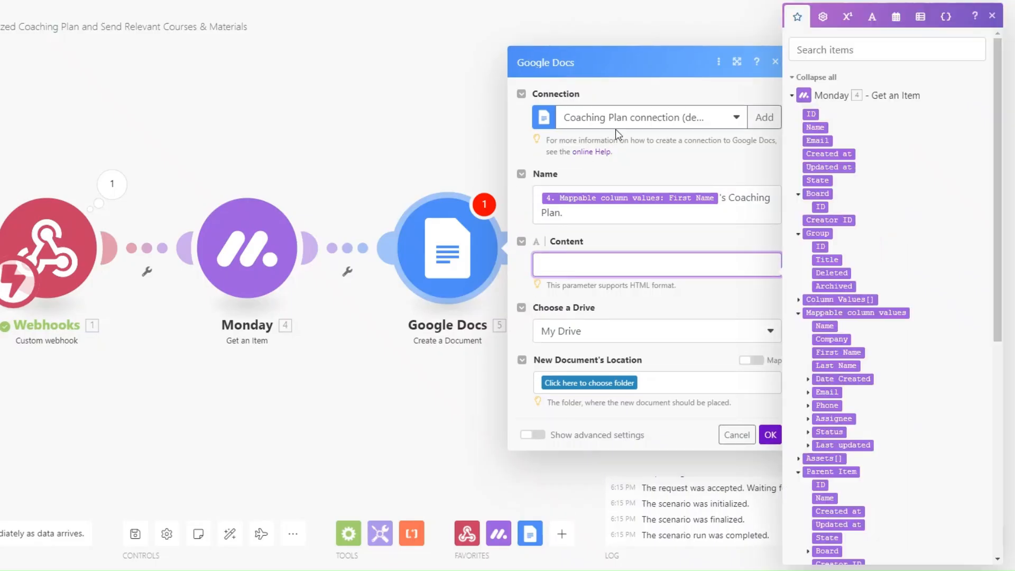
{"action": "key", "text": "ctrl+v"}
{"action": "scroll", "coordinate": [575, 391], "scroll_direction": "up", "scroll_amount": 15}
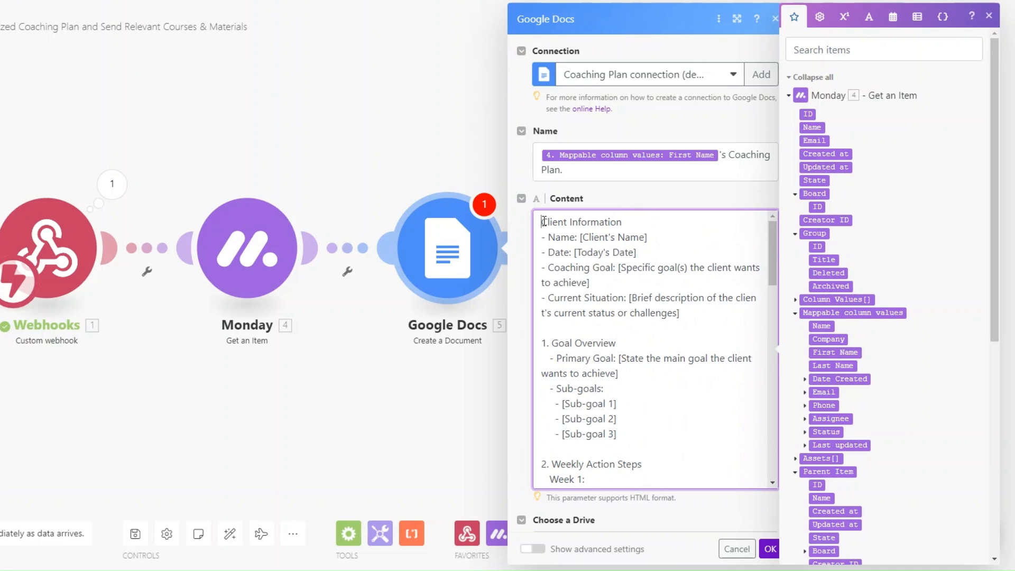
{"action": "scroll", "coordinate": [629, 359], "scroll_direction": "down", "scroll_amount": 20}
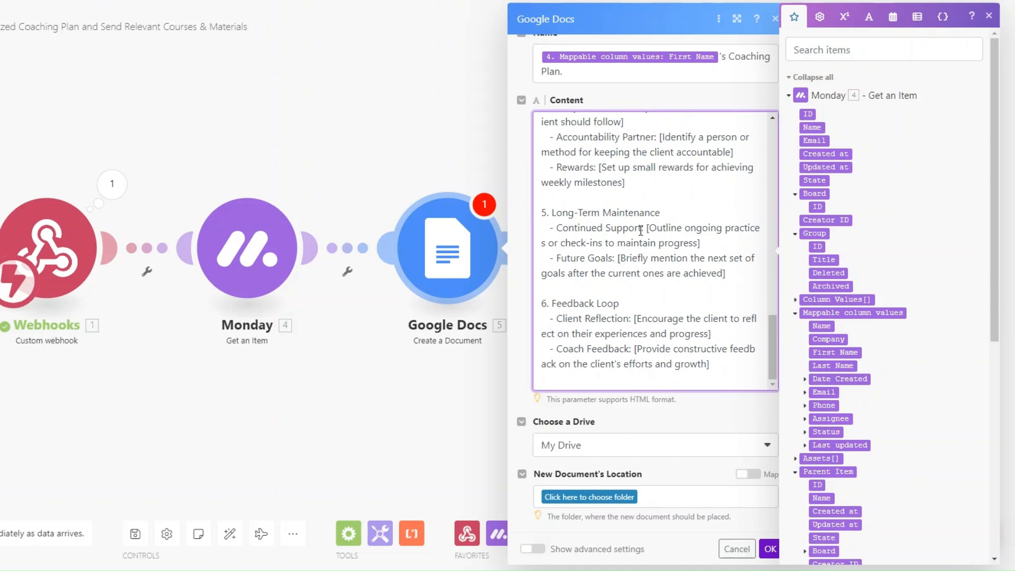
Store the new documents in the Files folder and confirm the module
{"action": "left_click", "coordinate": [605, 496]}
{"action": "left_click", "coordinate": [596, 414]}
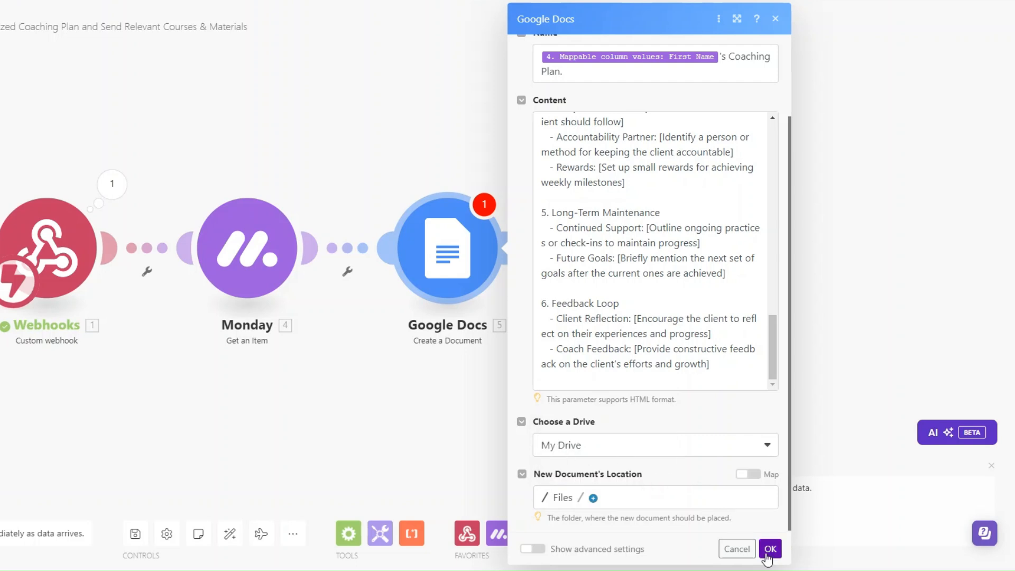
{"action": "left_click", "coordinate": [770, 548]}
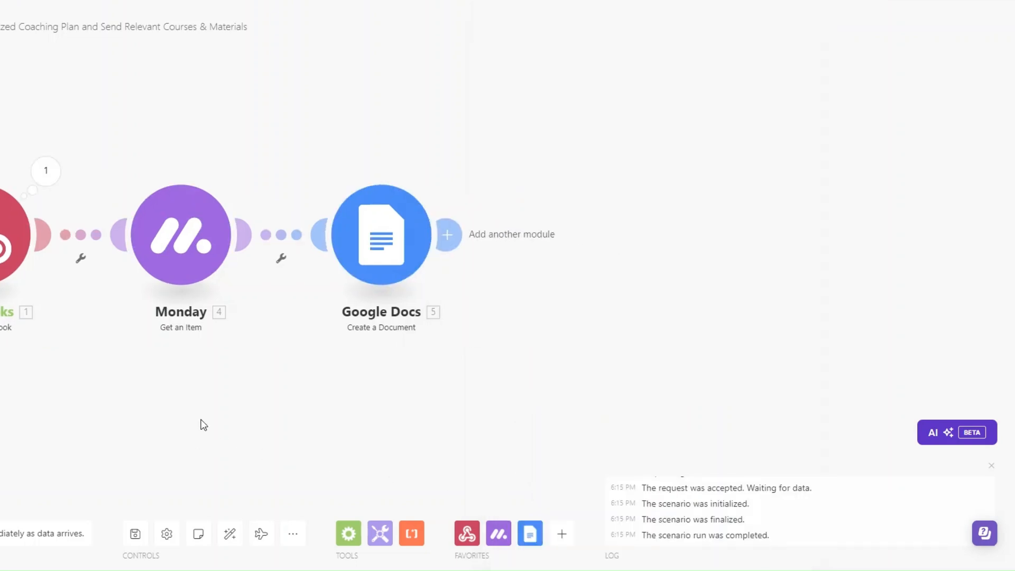
Rename the Google Docs module to 'Personalized Coaching Plan'
{"action": "right_click", "coordinate": [382, 231]}
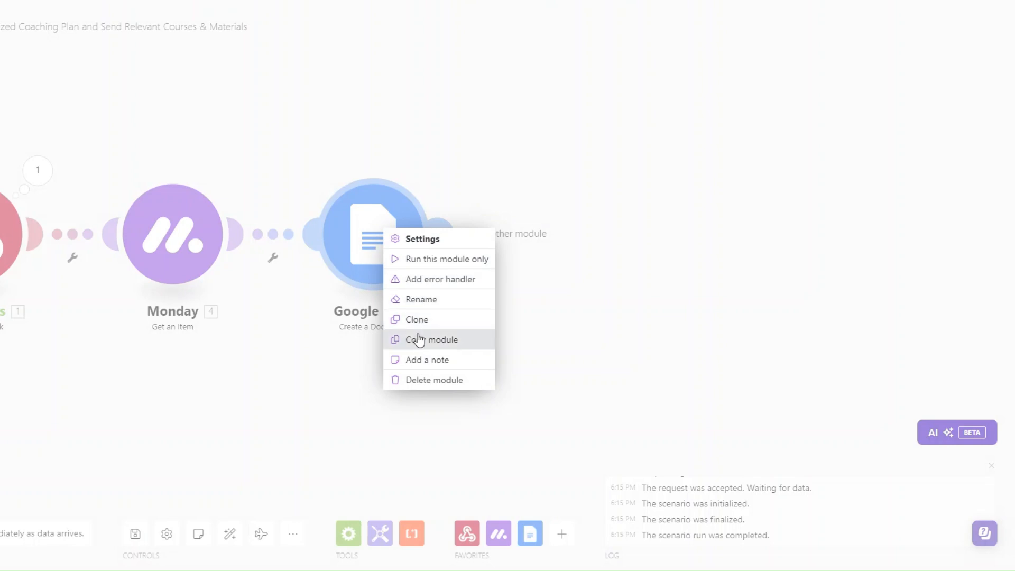
{"action": "left_click", "coordinate": [420, 299]}
{"action": "type", "text": "Personalized Coachi"}
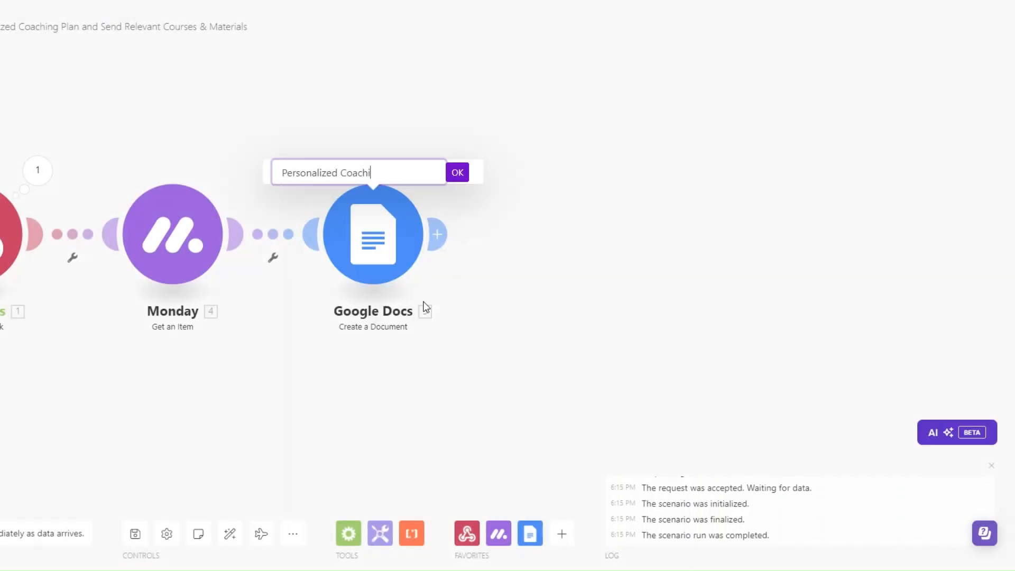
{"action": "type", "text": "ng Plan"}
{"action": "left_click", "coordinate": [457, 173]}
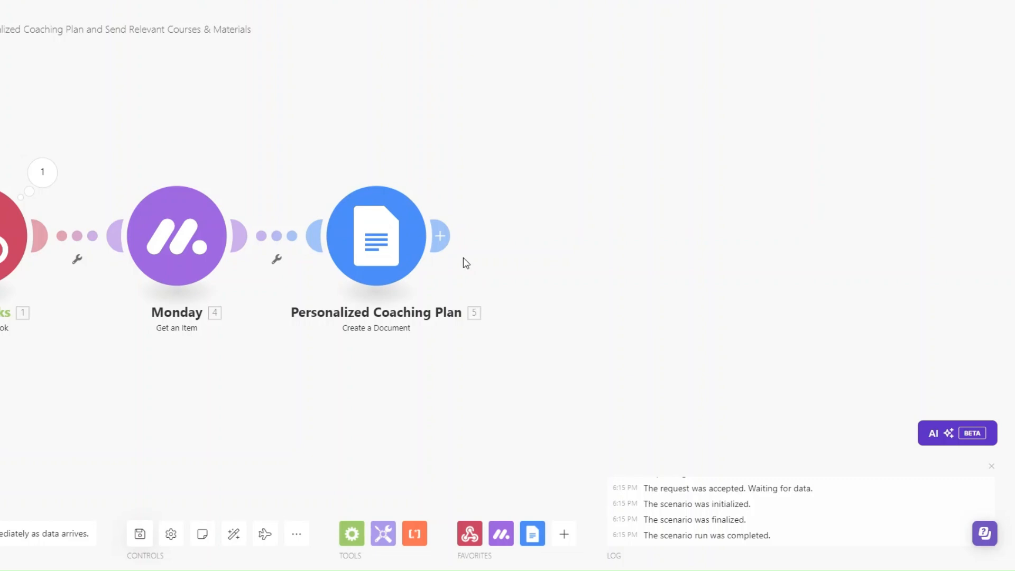
Add a Google Drive Search for Files/Folders step that searches files and folders in the Files folder
{"action": "mouse_move", "coordinate": [494, 236]}
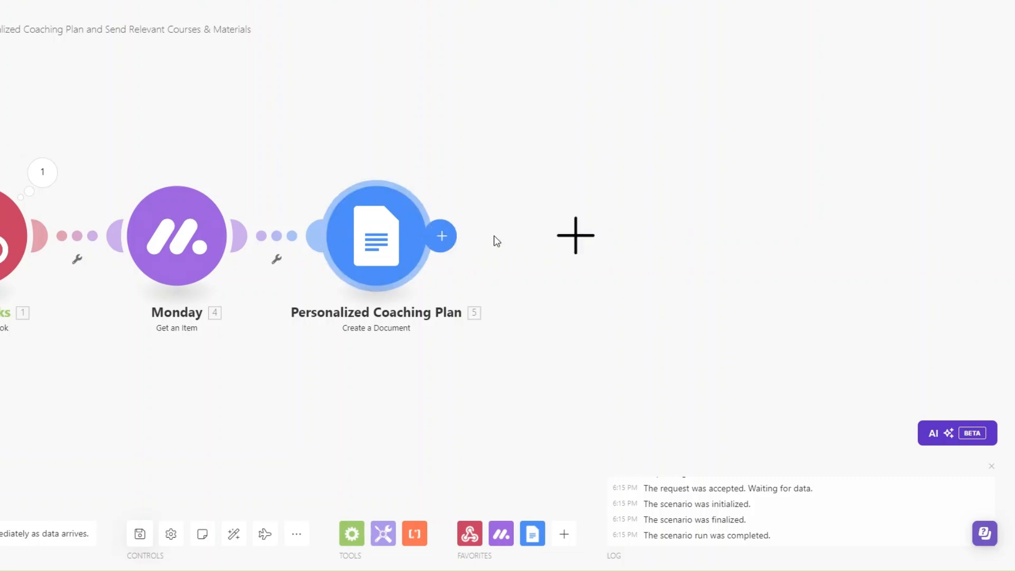
{"action": "left_click", "coordinate": [580, 283]}
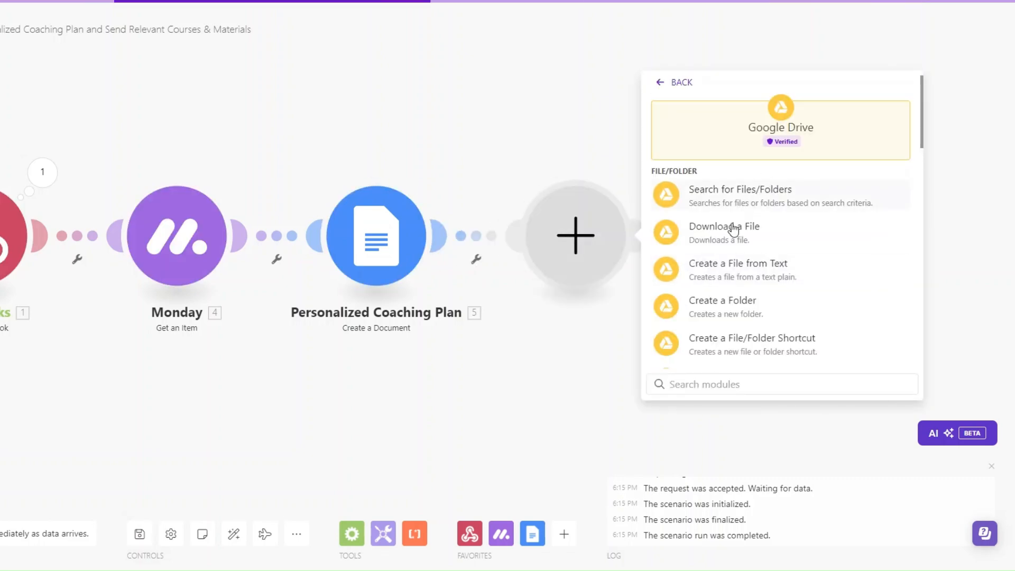
{"action": "left_click", "coordinate": [739, 195]}
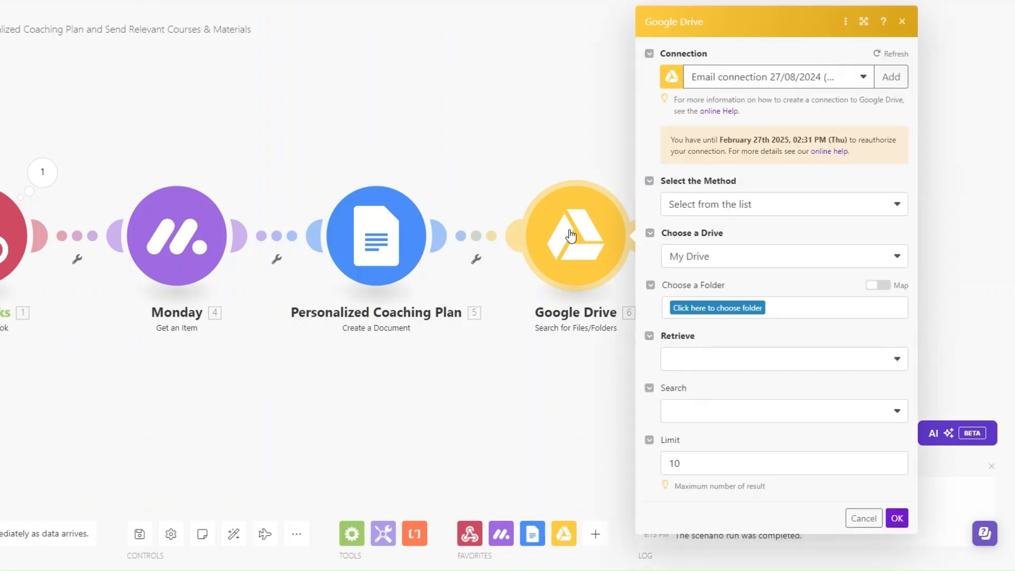
{"action": "left_click", "coordinate": [720, 308]}
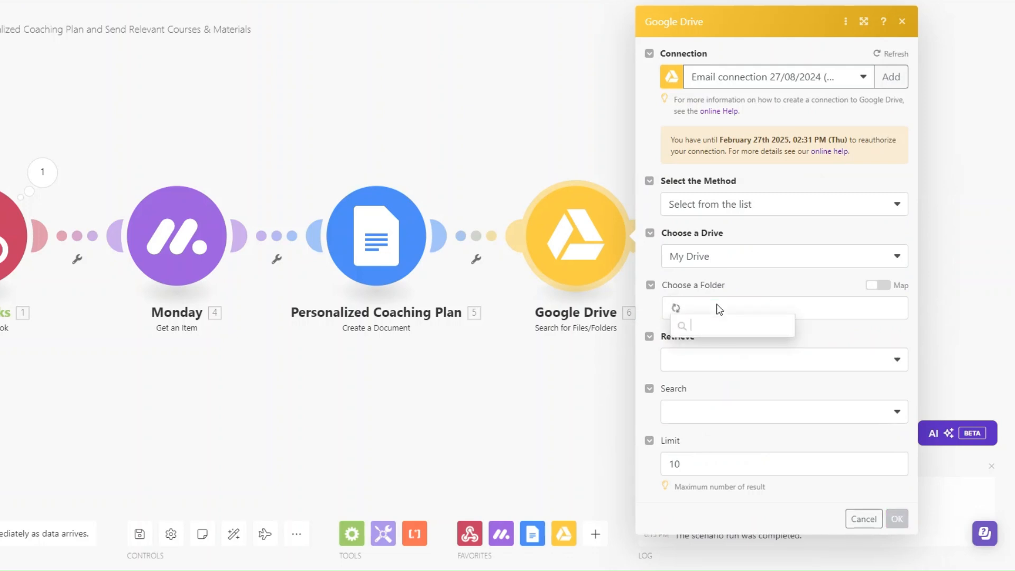
{"action": "left_click", "coordinate": [711, 346]}
{"action": "left_click", "coordinate": [711, 363]}
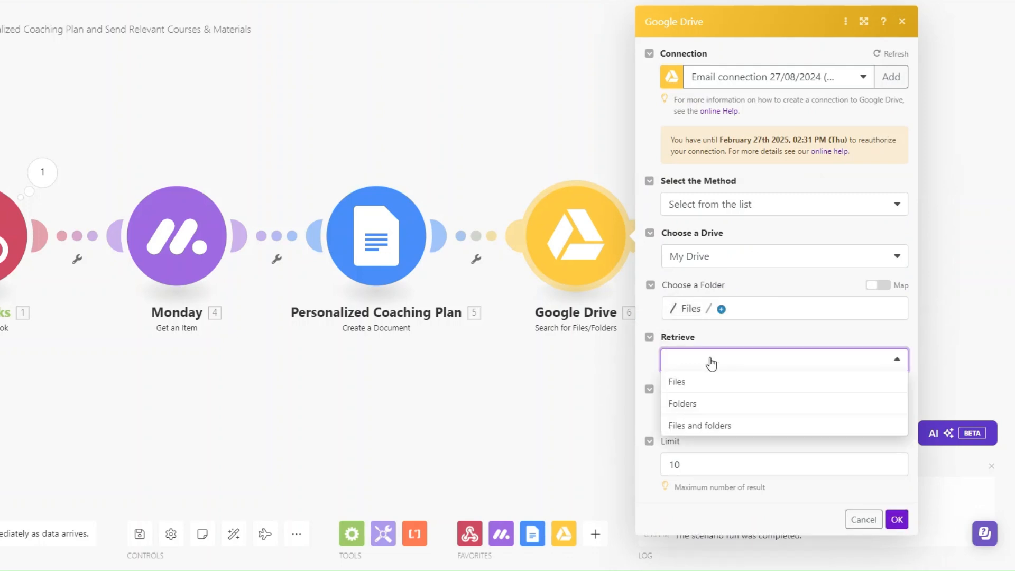
{"action": "left_click", "coordinate": [715, 429]}
Use fulltext search for 'online coaching tools and resources' with a limit of 1 result
{"action": "left_click", "coordinate": [727, 419]}
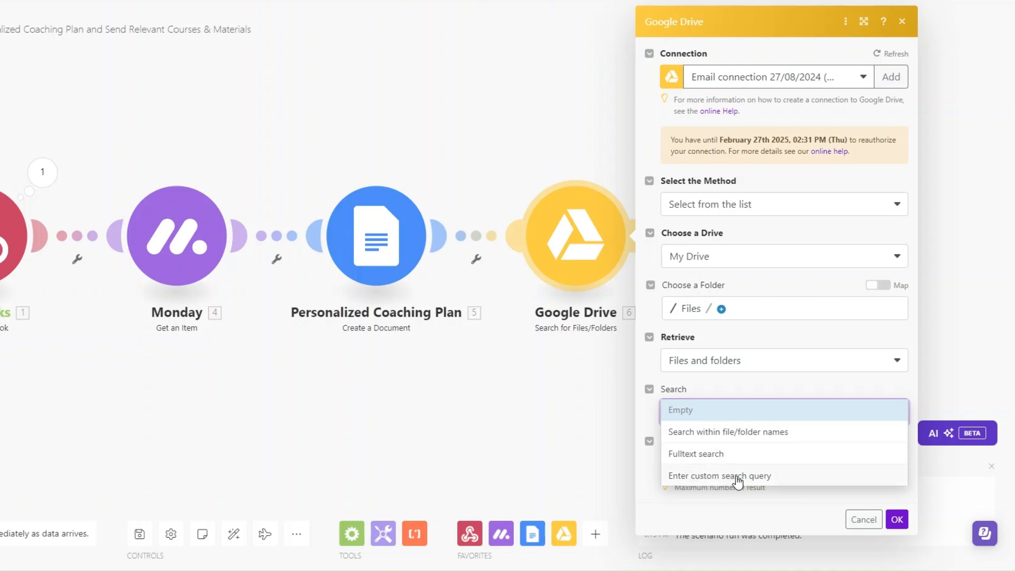
{"action": "left_click", "coordinate": [732, 453]}
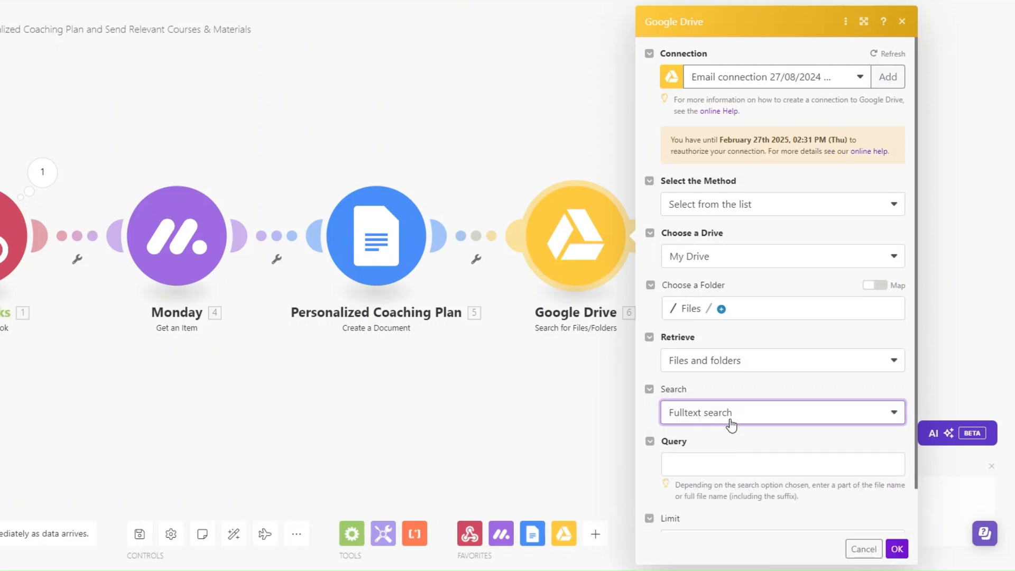
{"action": "left_click", "coordinate": [732, 464]}
{"action": "type", "text": "online coaching tools and resources"}
{"action": "scroll", "coordinate": [581, 457], "scroll_direction": "down", "scroll_amount": 1}
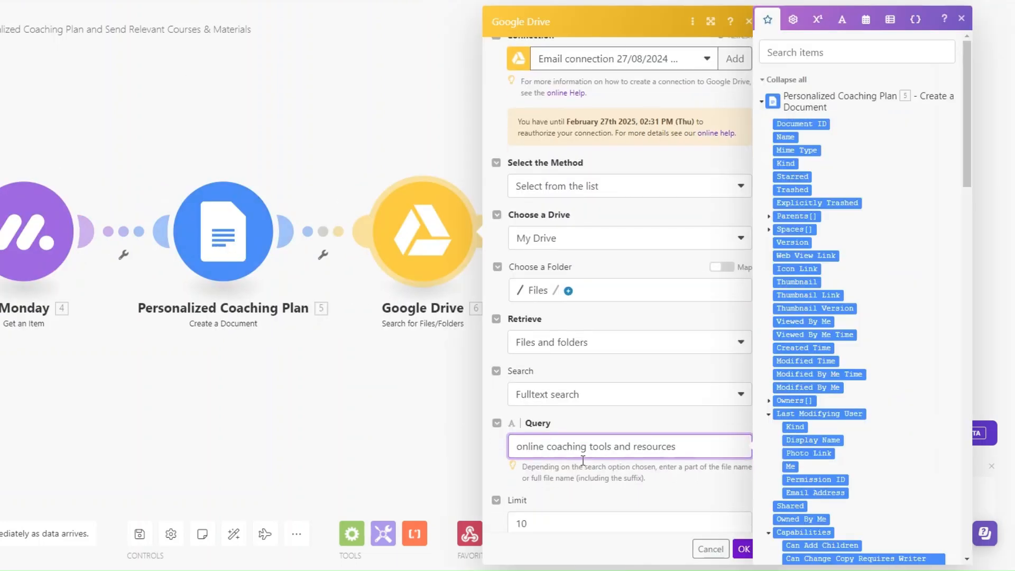
{"action": "left_click", "coordinate": [542, 489]}
{"action": "key", "text": "BackSpace"}
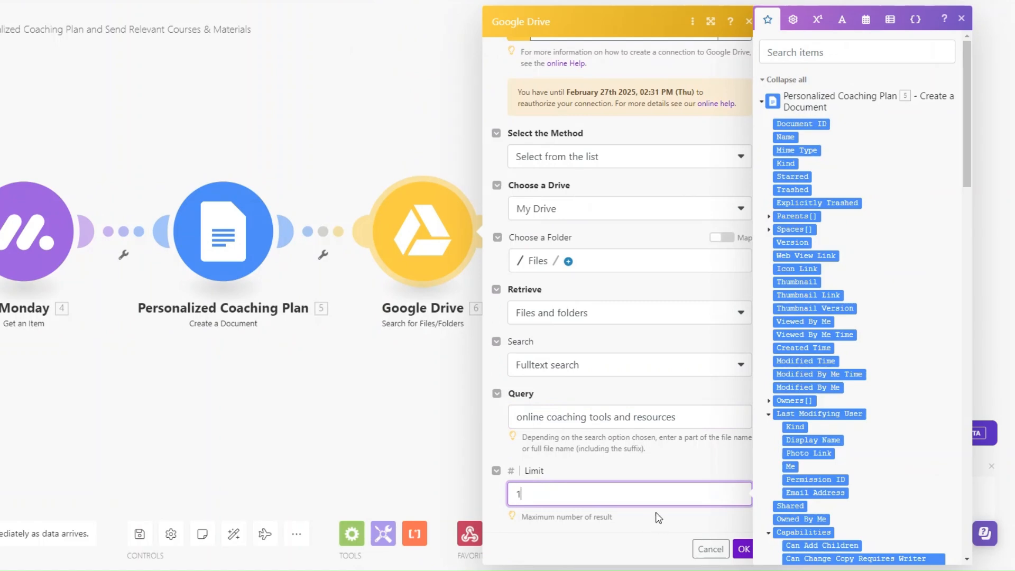
{"action": "left_click", "coordinate": [743, 549]}
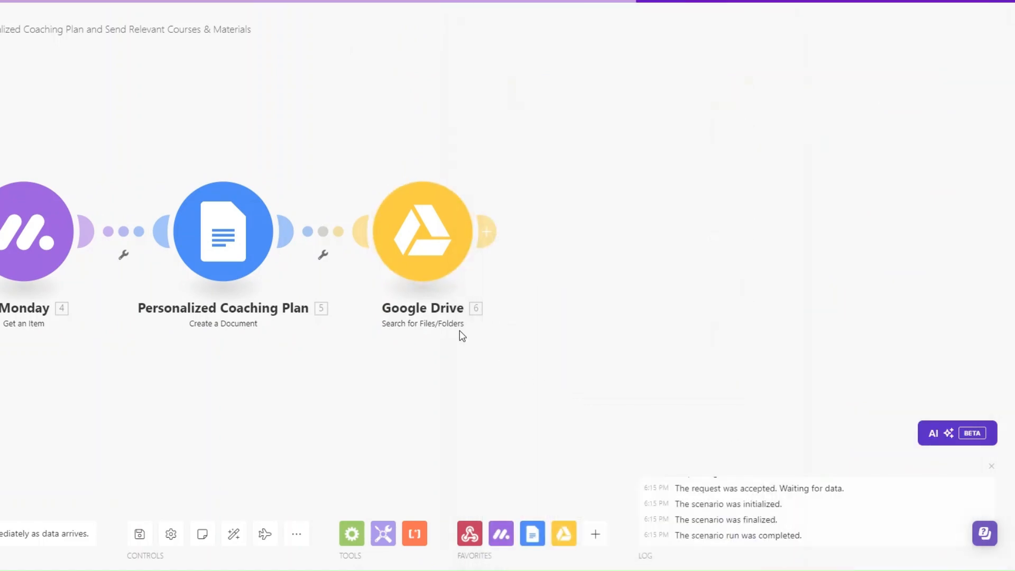
Run only the Google Drive search module and check the single PDF it returns
{"action": "right_click", "coordinate": [439, 228]}
{"action": "left_click", "coordinate": [480, 265]}
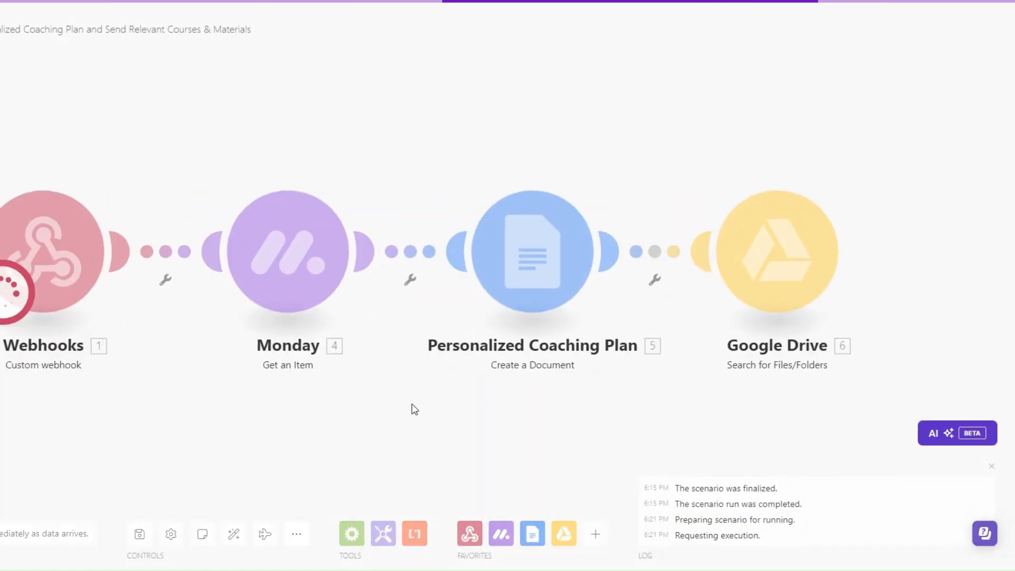
{"action": "left_click_drag", "start_coordinate": [800, 458], "coordinate": [932, 458]}
{"action": "left_click", "coordinate": [932, 458]}
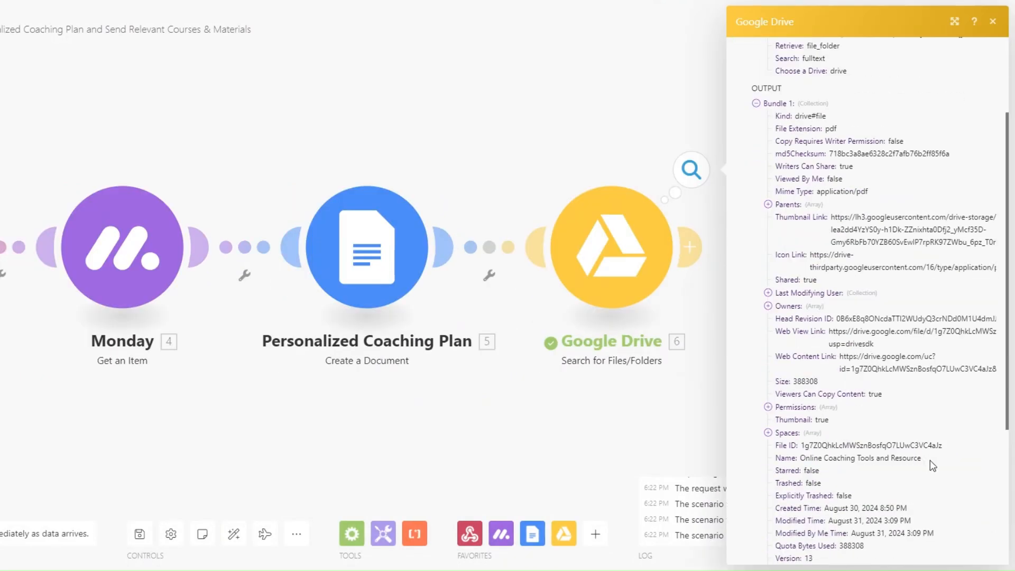
{"action": "left_click", "coordinate": [684, 424]}
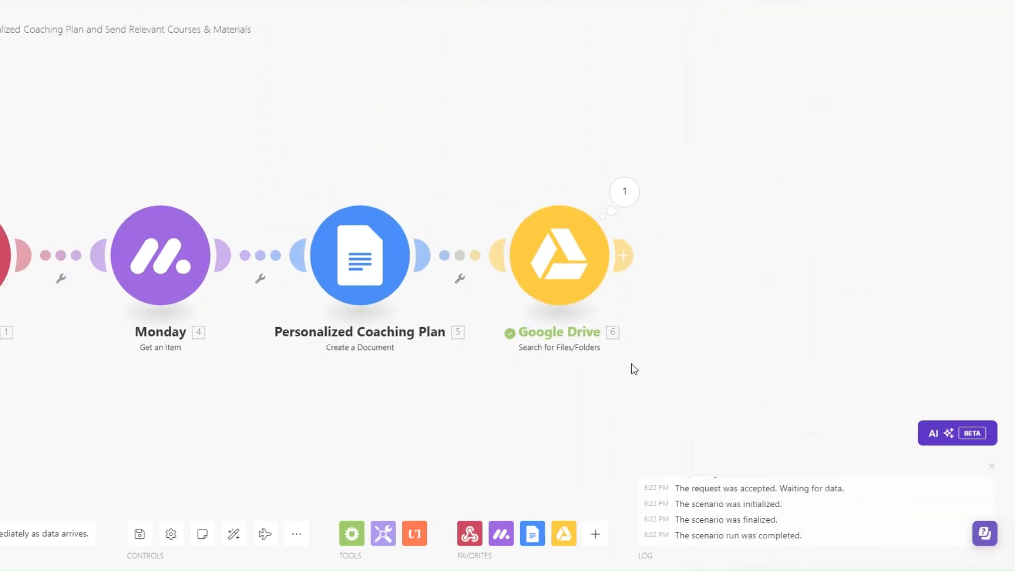
Add a Google Drive Get a Share Link step mapped to the found file's ID
{"action": "left_click", "coordinate": [529, 245]}
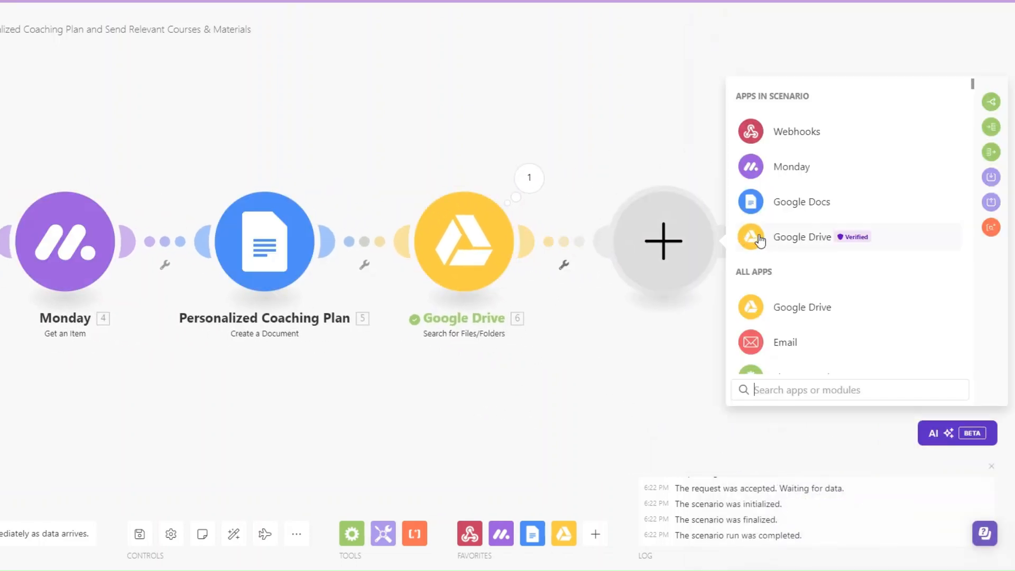
{"action": "left_click", "coordinate": [776, 237]}
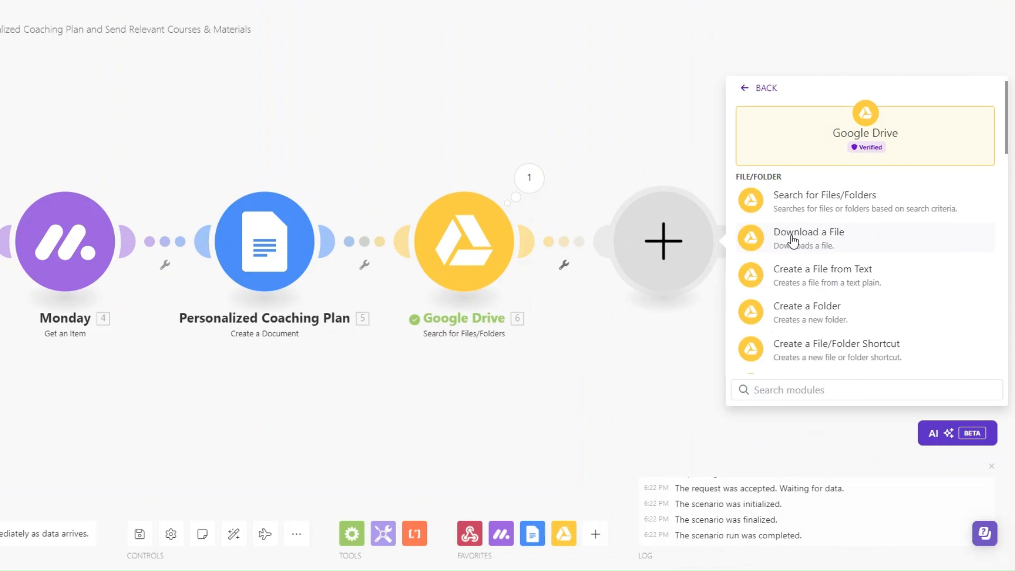
{"action": "scroll", "coordinate": [808, 261], "scroll_direction": "down", "scroll_amount": 5}
{"action": "left_click", "coordinate": [809, 301]}
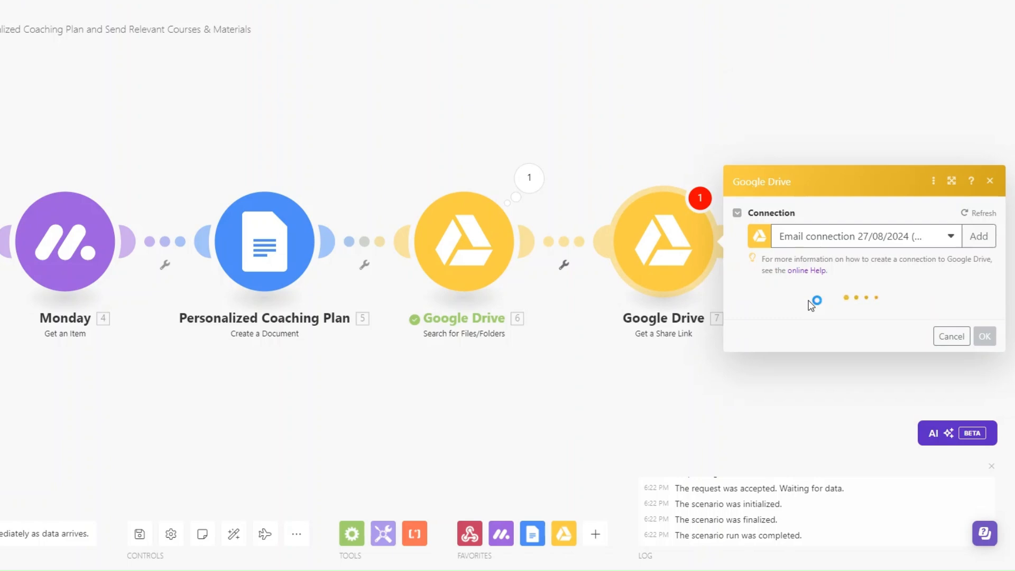
{"action": "left_click", "coordinate": [786, 309]}
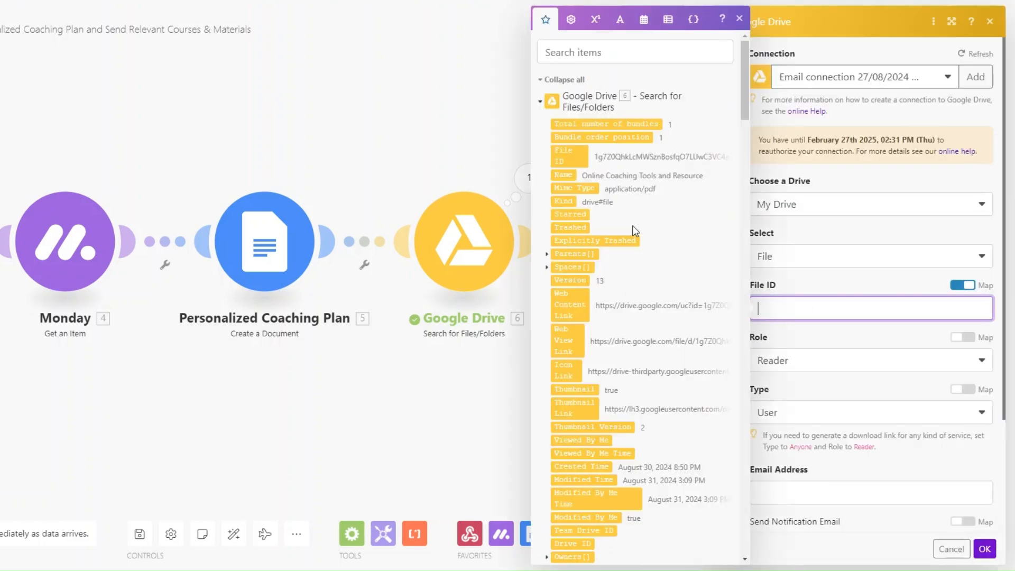
{"action": "left_click", "coordinate": [567, 155]}
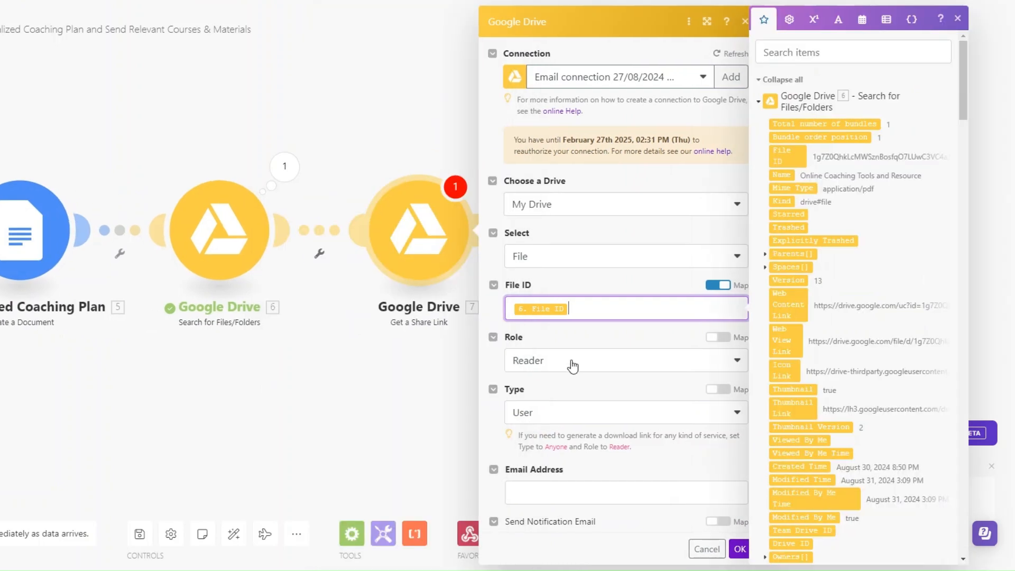
Share the file with role Reader and type Anyone, and save the step
{"action": "scroll", "coordinate": [564, 373], "scroll_direction": "down", "scroll_amount": 3}
{"action": "left_click", "coordinate": [551, 217]}
{"action": "left_click", "coordinate": [552, 223]}
{"action": "left_click", "coordinate": [541, 265]}
{"action": "left_click", "coordinate": [531, 353]}
{"action": "scroll", "coordinate": [535, 354], "scroll_direction": "up", "scroll_amount": 5}
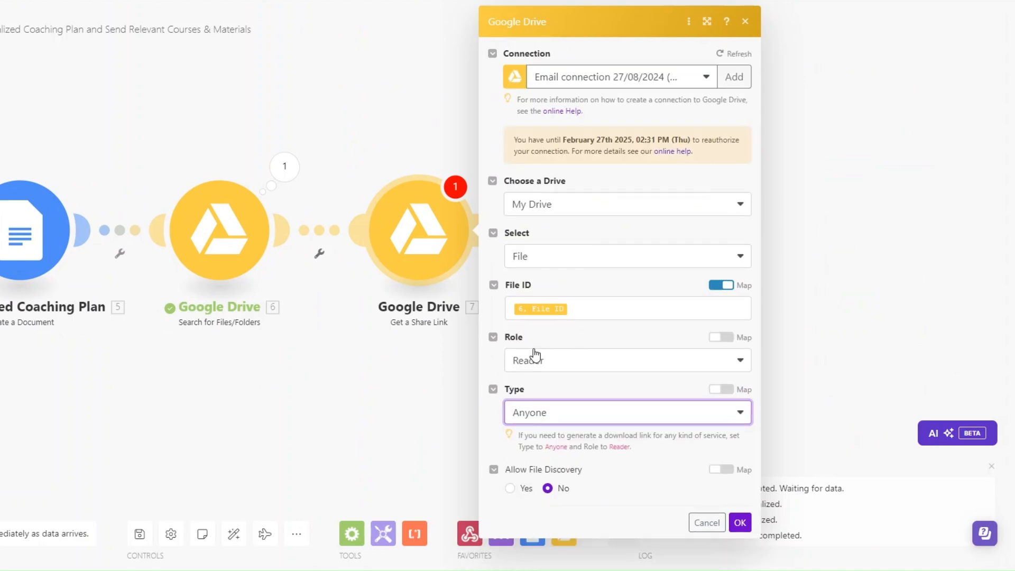
{"action": "left_click", "coordinate": [740, 522]}
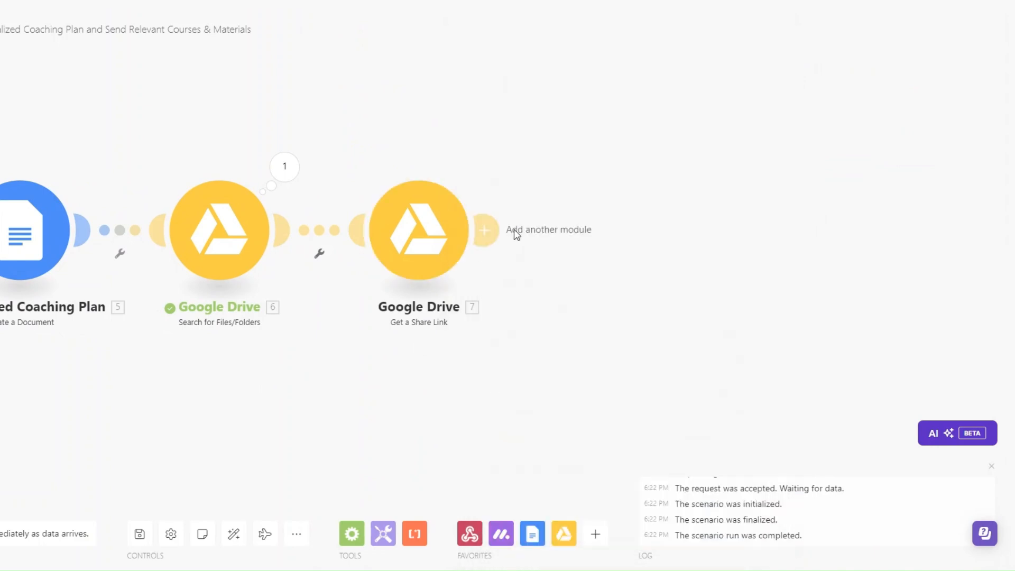
Add an Email Send an Email step after the share link
{"action": "left_click", "coordinate": [487, 229]}
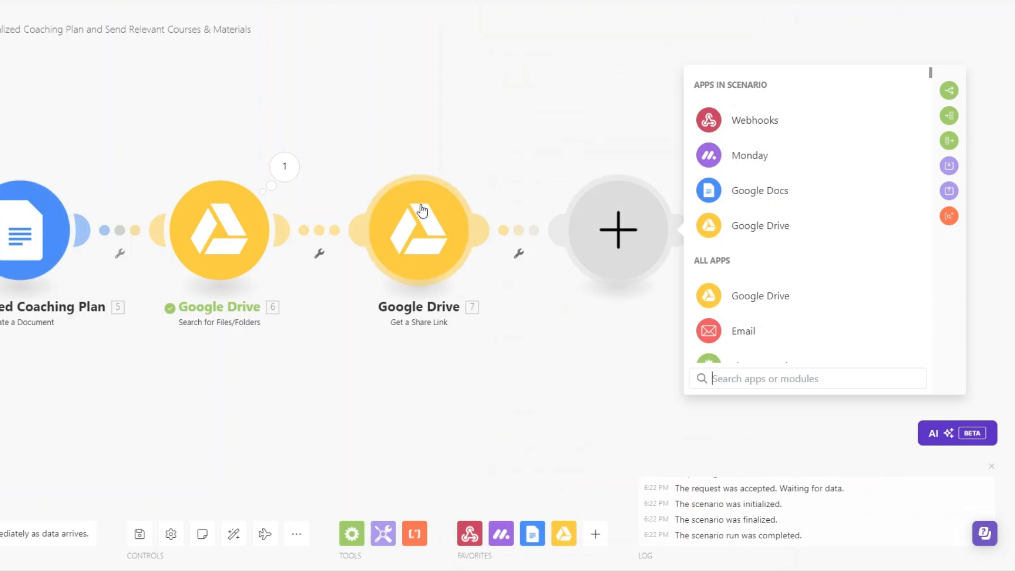
{"action": "left_click", "coordinate": [744, 331]}
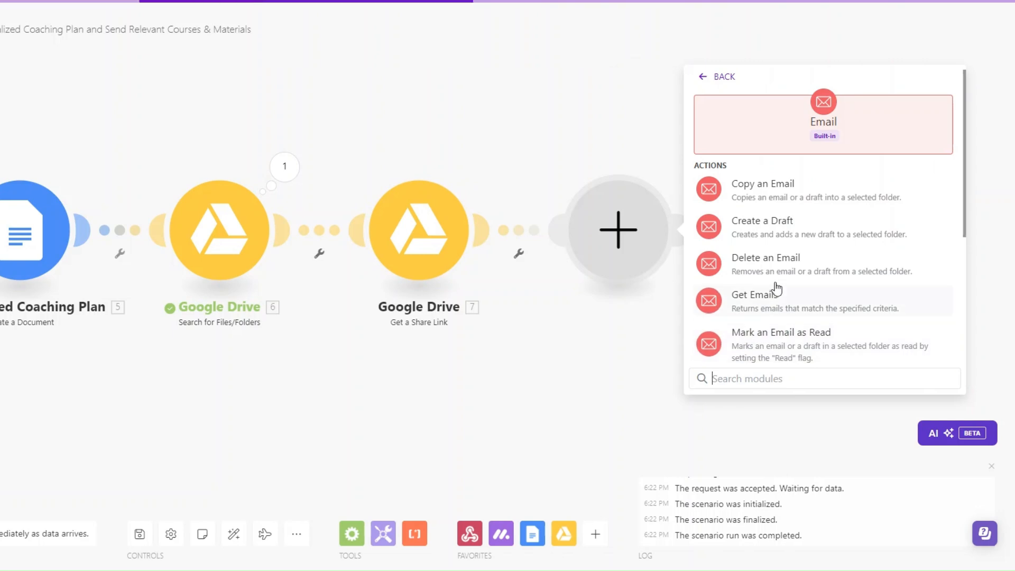
{"action": "scroll", "coordinate": [775, 291], "scroll_direction": "down", "scroll_amount": 3}
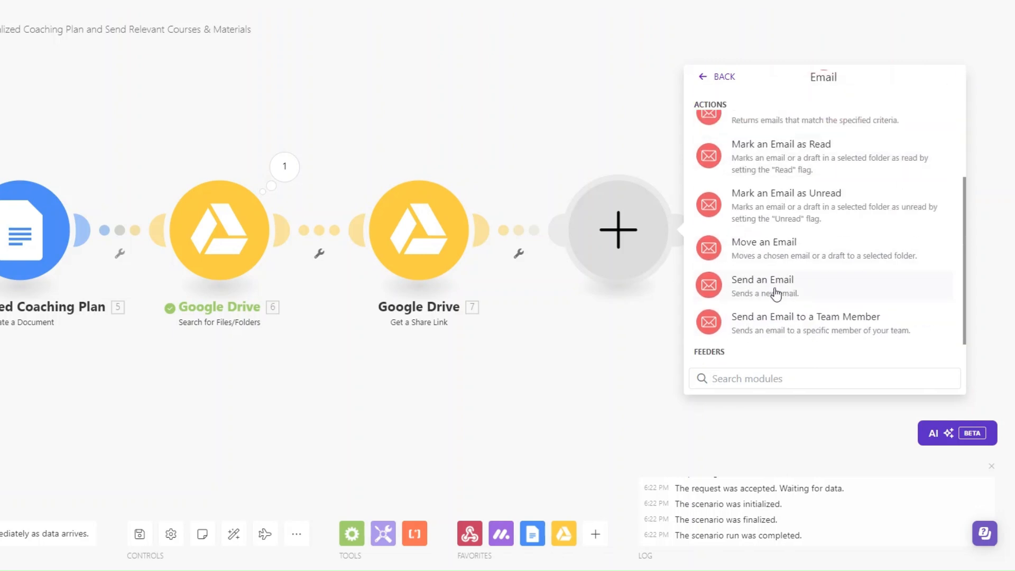
{"action": "left_click", "coordinate": [751, 294]}
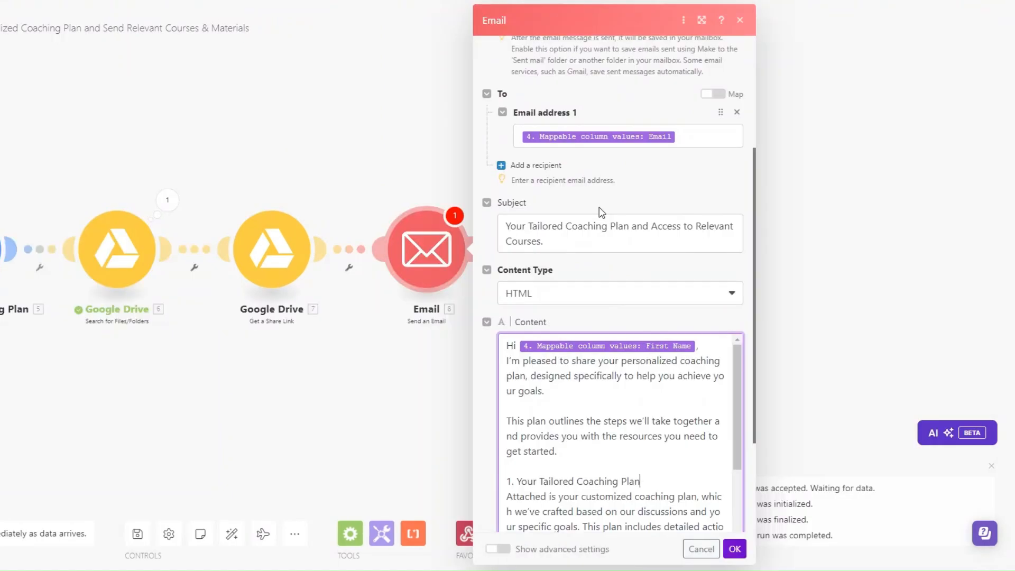
Write the HTML email body mapping First Name, the plan's Web View Link and the Share Link
{"action": "scroll", "coordinate": [596, 244], "scroll_direction": "down", "scroll_amount": 3}
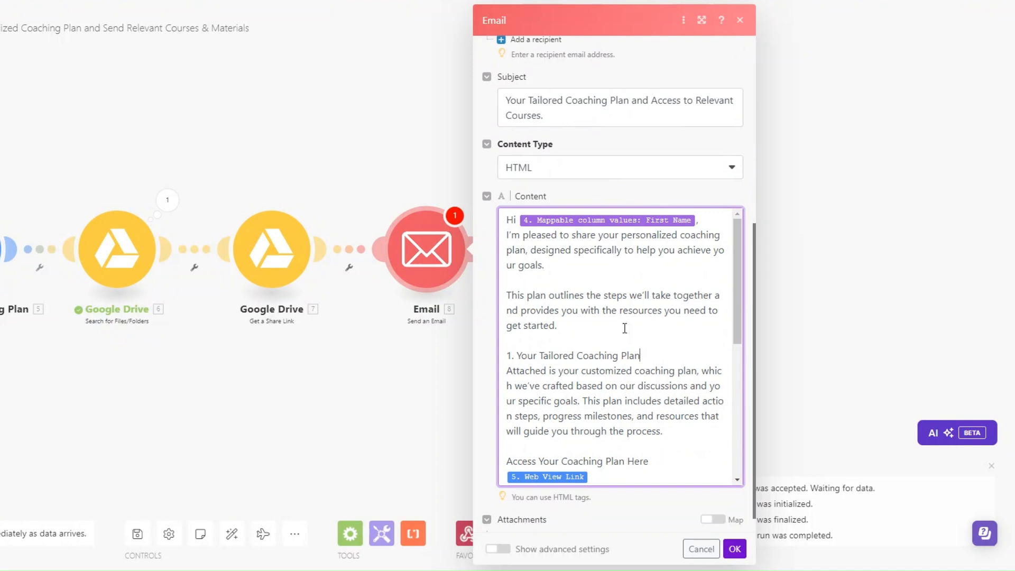
{"action": "scroll", "coordinate": [624, 327], "scroll_direction": "down", "scroll_amount": 3}
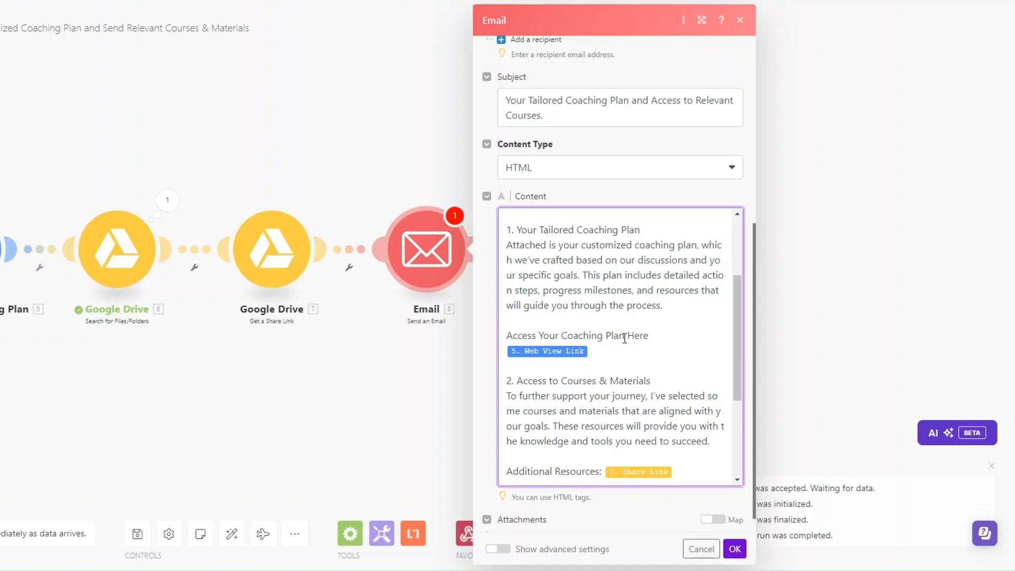
{"action": "left_click", "coordinate": [653, 339]}
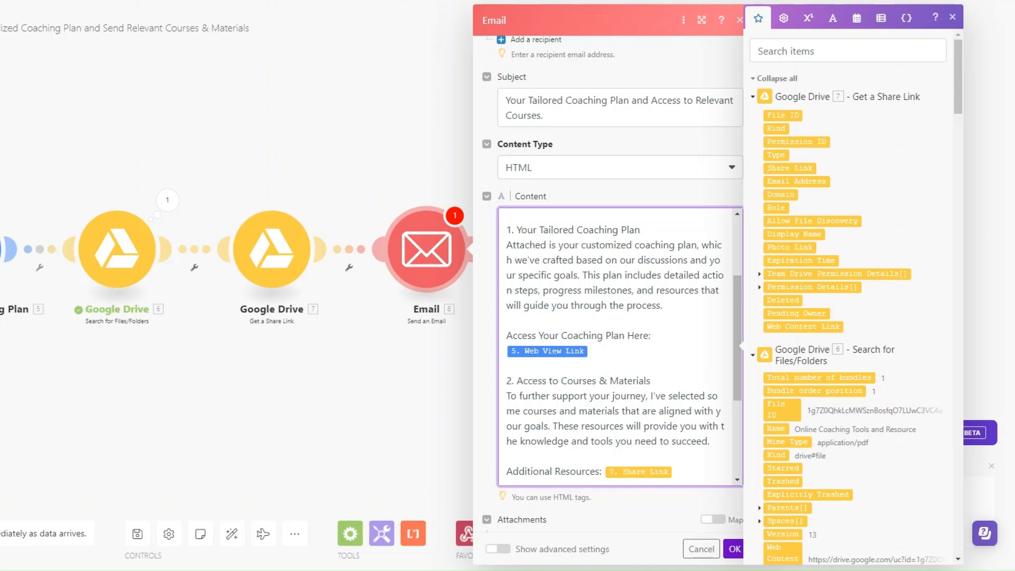
{"action": "scroll", "coordinate": [691, 405], "scroll_direction": "down", "scroll_amount": 1}
{"action": "scroll", "coordinate": [691, 405], "scroll_direction": "down", "scroll_amount": 3}
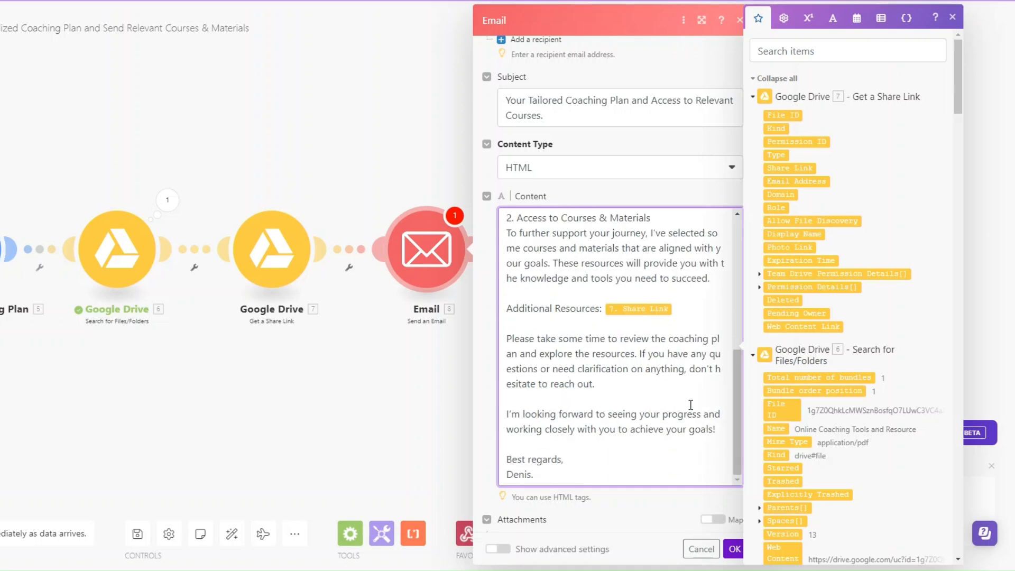
{"action": "scroll", "coordinate": [691, 405], "scroll_direction": "up", "scroll_amount": 1}
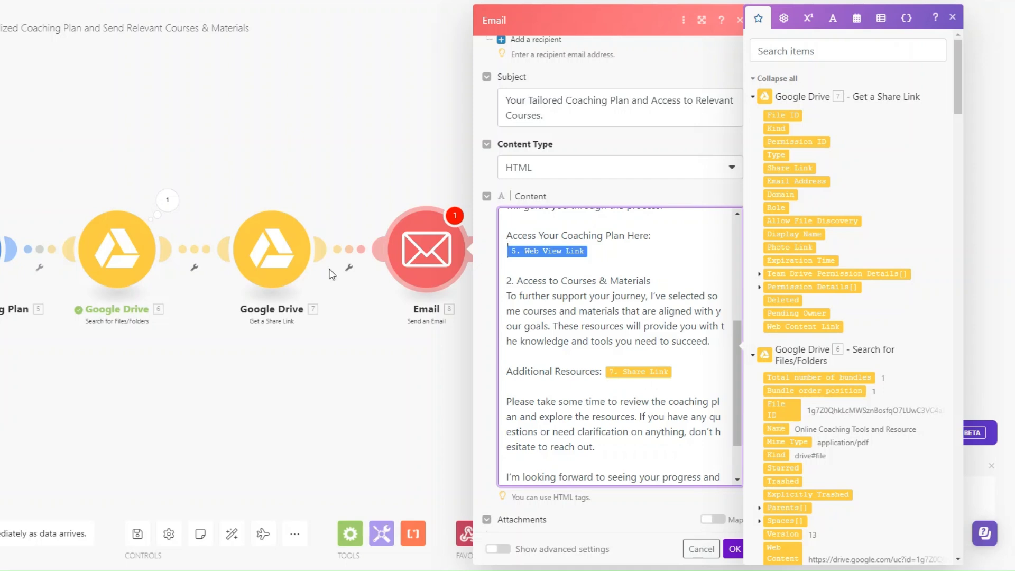
{"action": "scroll", "coordinate": [663, 387], "scroll_direction": "down", "scroll_amount": 2}
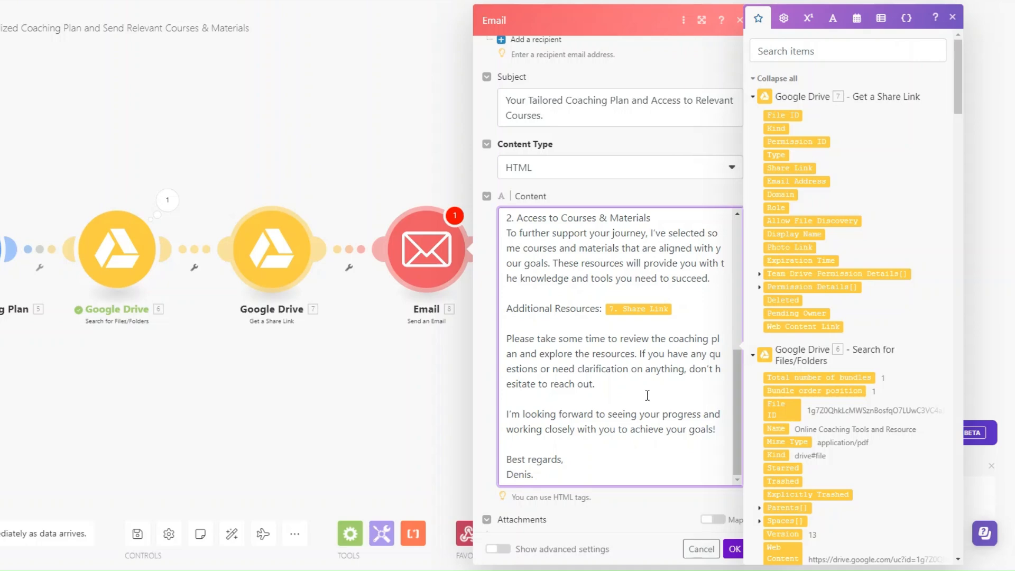
{"action": "scroll", "coordinate": [634, 388], "scroll_direction": "up", "scroll_amount": 4}
{"action": "scroll", "coordinate": [625, 389], "scroll_direction": "up", "scroll_amount": 2}
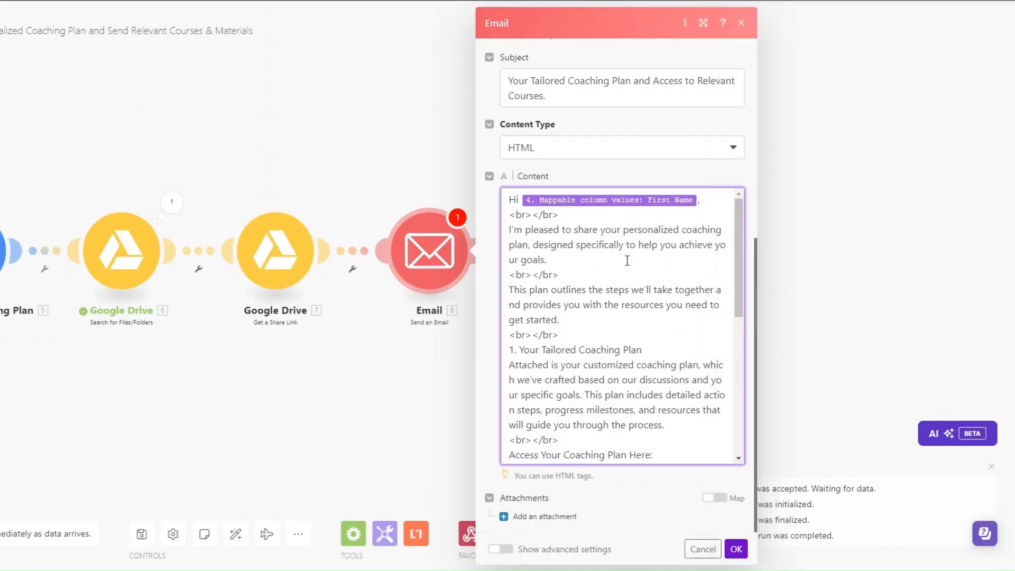
{"action": "scroll", "coordinate": [627, 263], "scroll_direction": "down", "scroll_amount": 6}
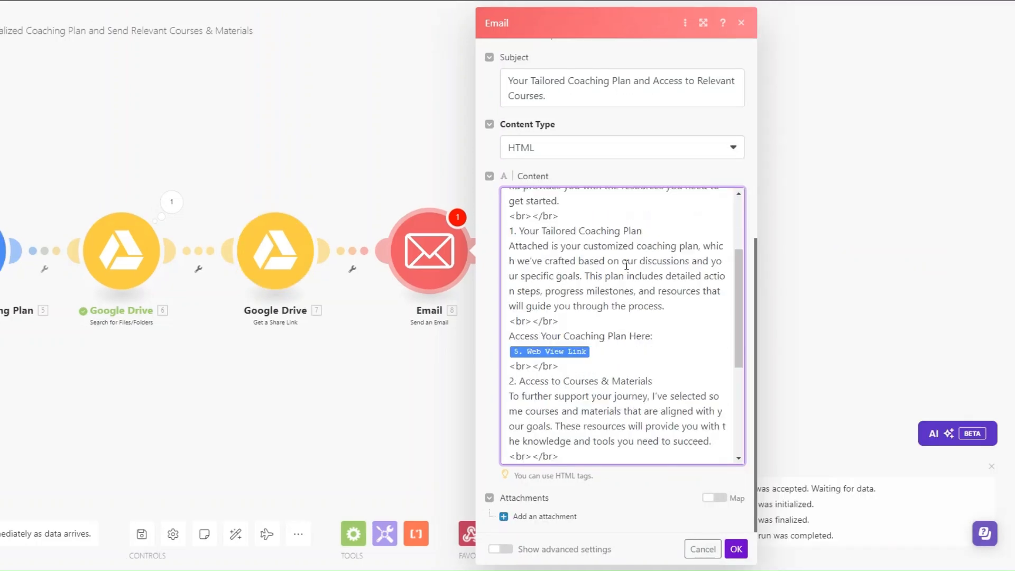
{"action": "scroll", "coordinate": [627, 267], "scroll_direction": "up", "scroll_amount": 8}
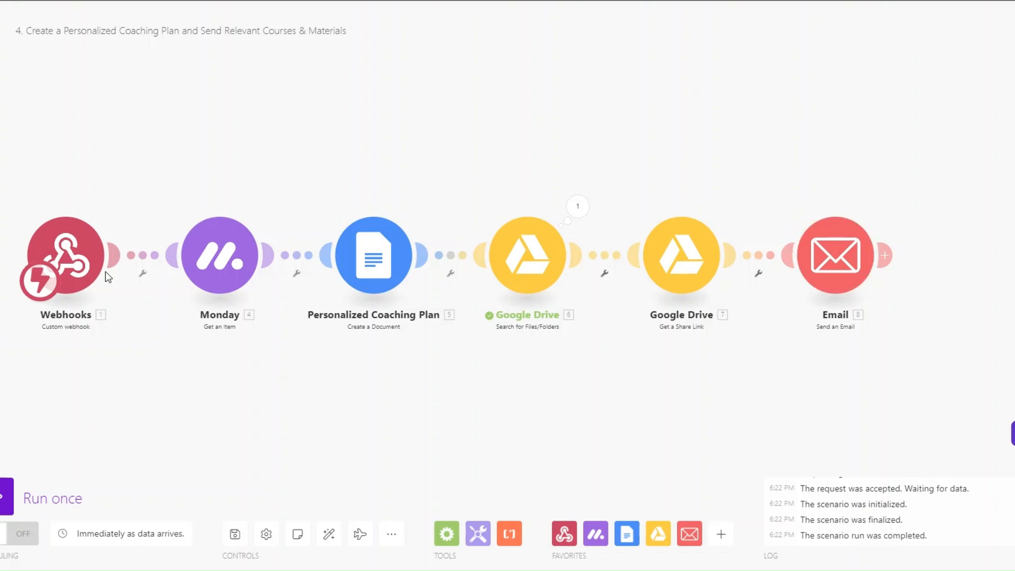
Run the scenario once and set the first client's monday.com status to Coaching Plan
{"action": "left_click", "coordinate": [7, 497]}
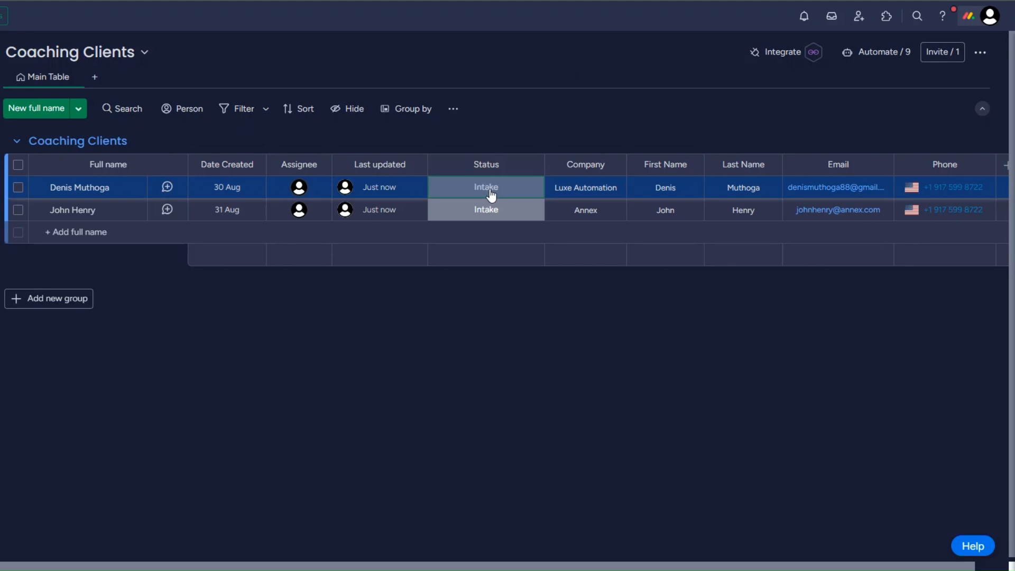
{"action": "left_click", "coordinate": [490, 193]}
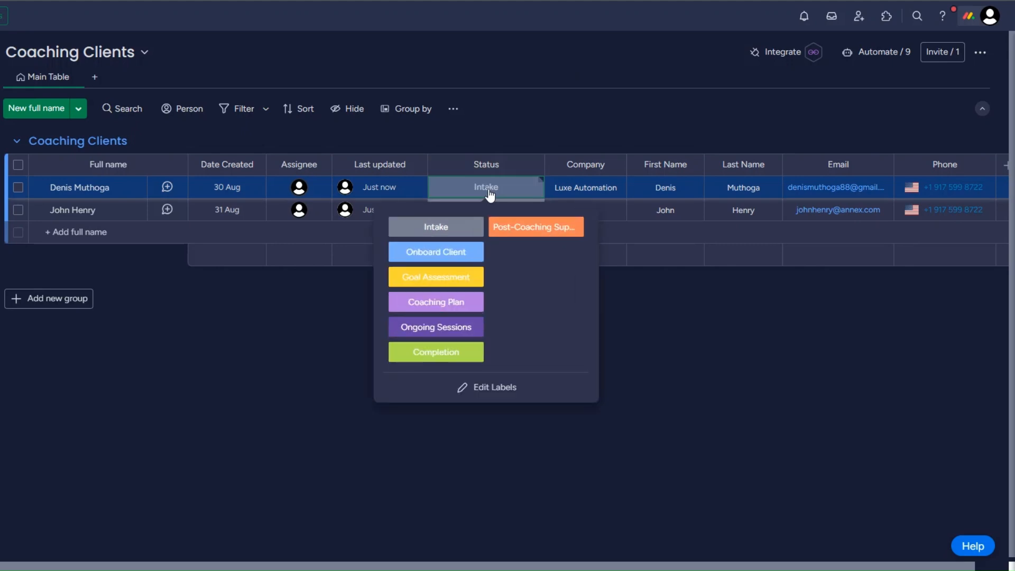
{"action": "left_click", "coordinate": [438, 302]}
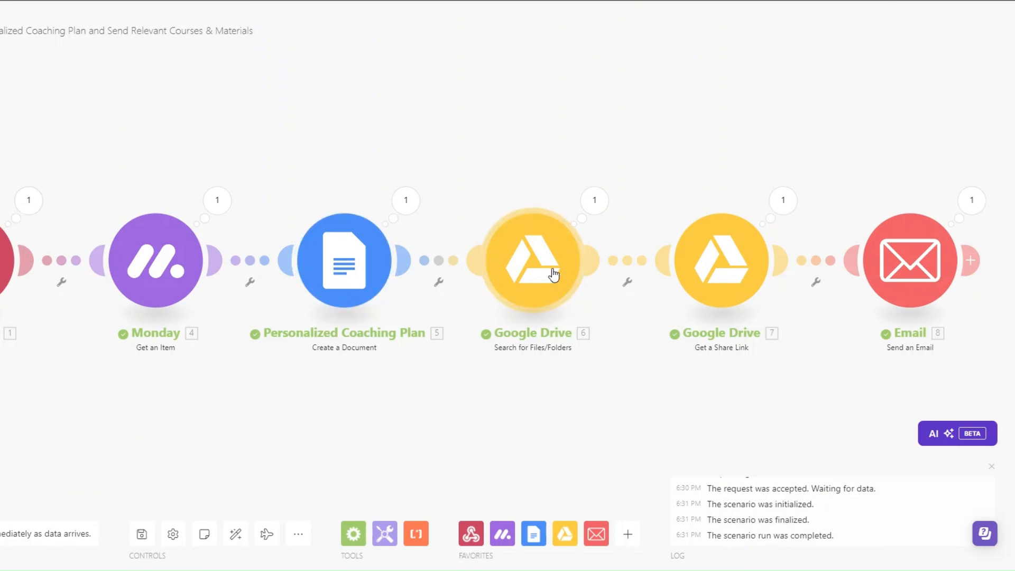
{"action": "left_click_drag", "start_coordinate": [549, 404], "coordinate": [544, 399]}
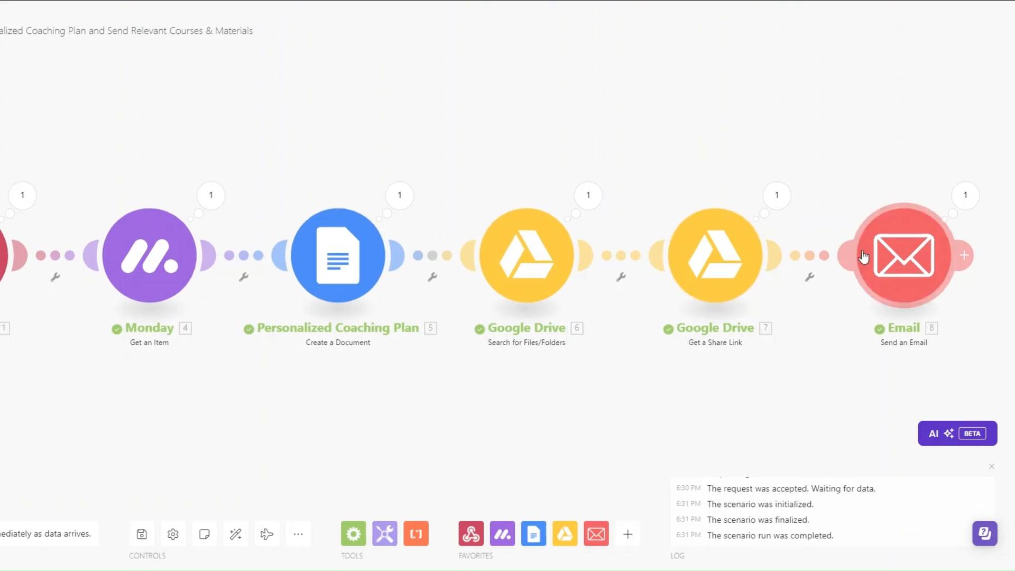
{"action": "left_click_drag", "start_coordinate": [491, 347], "coordinate": [484, 341]}
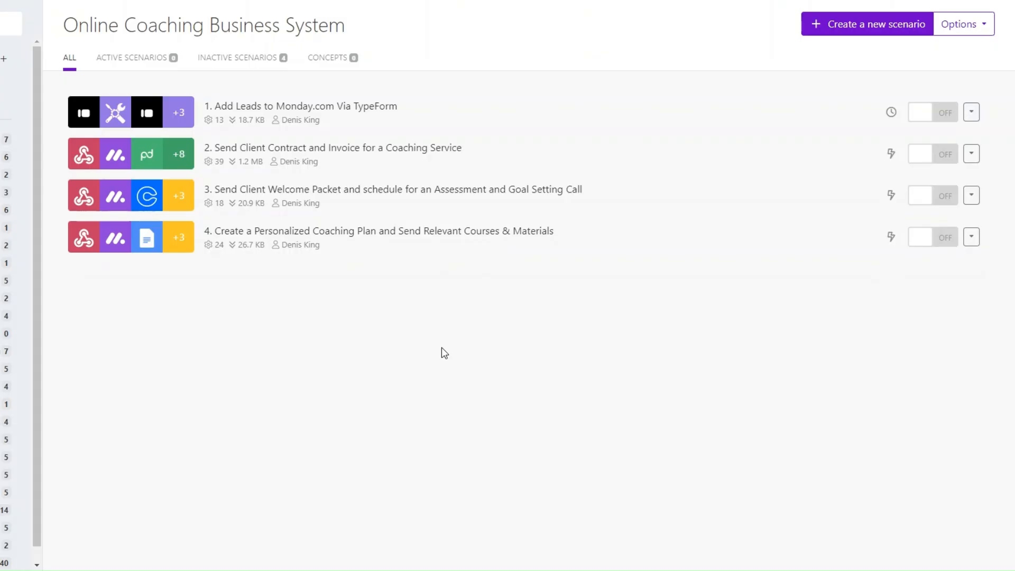
Create a new scenario starting with a Webhooks Custom webhook trigger
{"action": "left_click", "coordinate": [883, 27]}
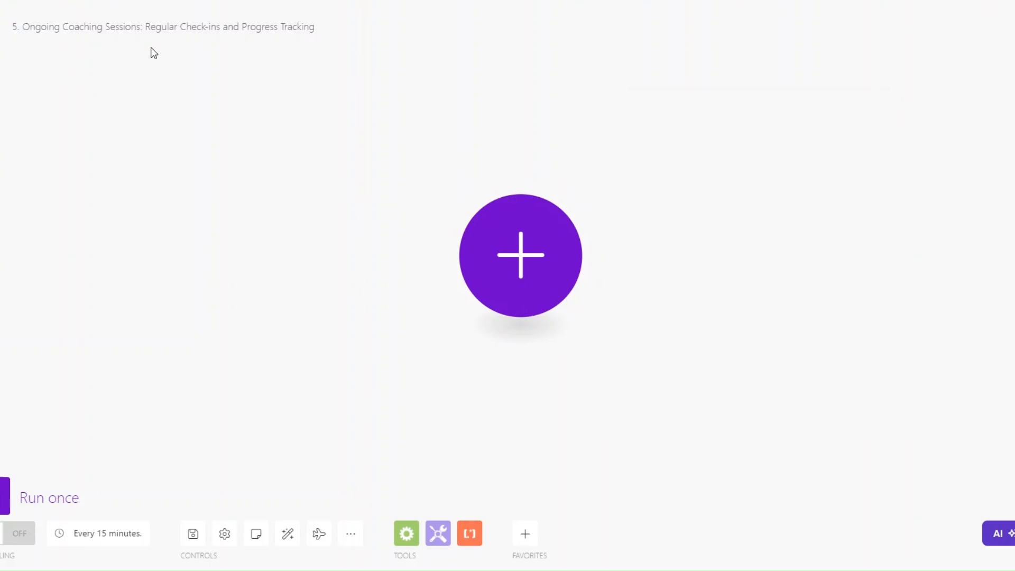
{"action": "left_click_drag", "start_coordinate": [516, 267], "coordinate": [481, 286]}
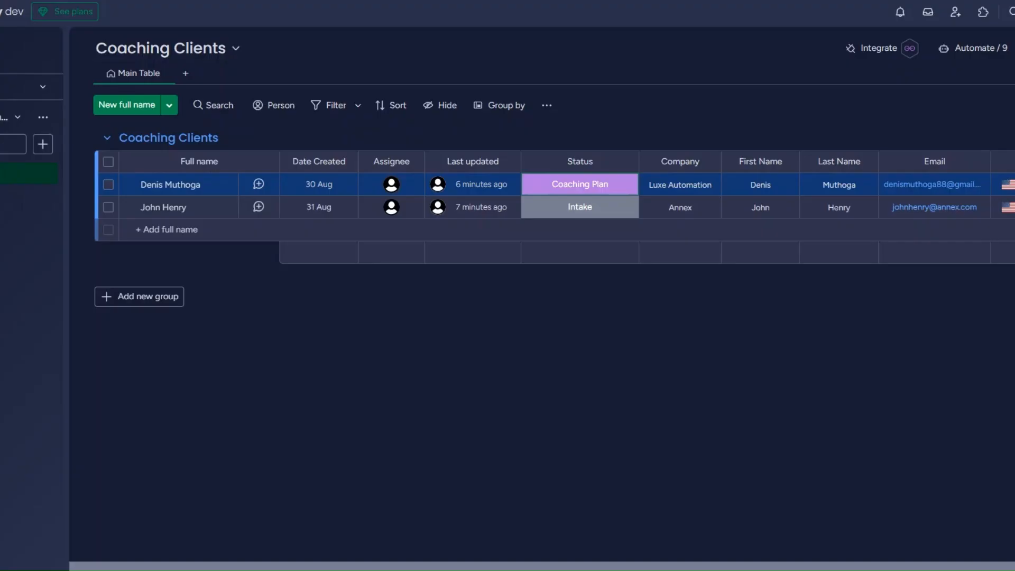
{"action": "left_click", "coordinate": [555, 185]}
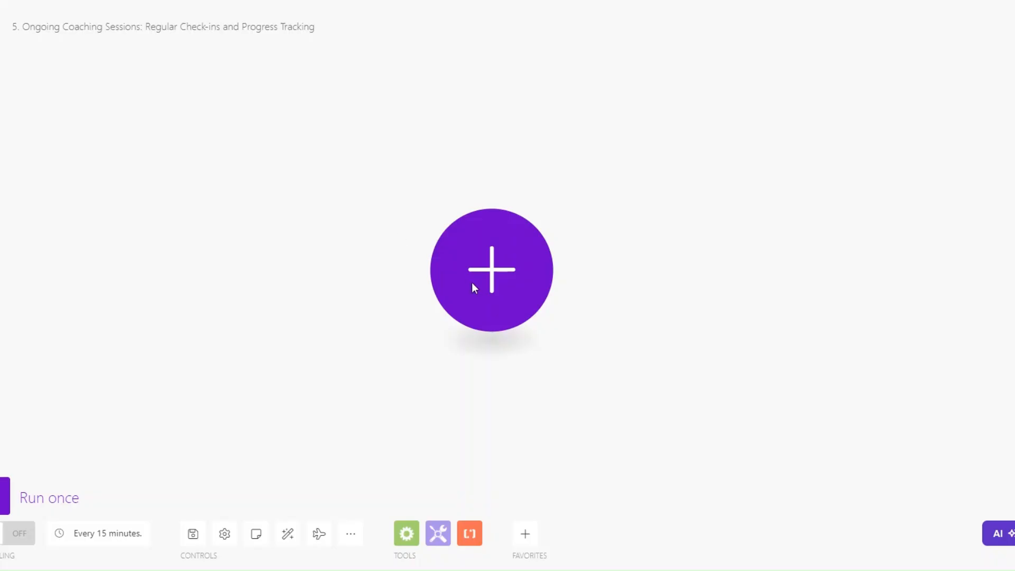
{"action": "left_click", "coordinate": [469, 286]}
{"action": "left_click", "coordinate": [622, 360]}
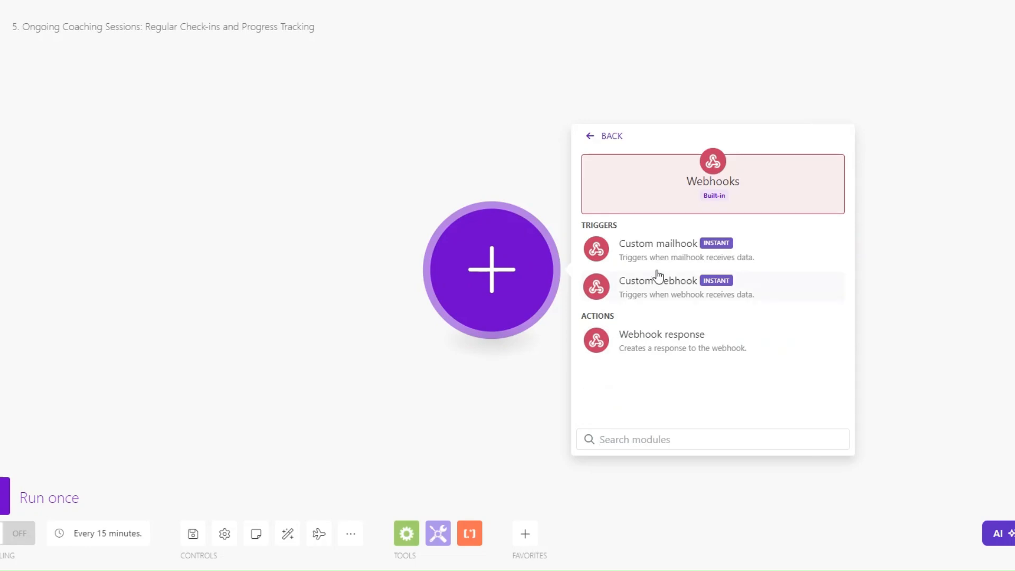
{"action": "left_click", "coordinate": [650, 294]}
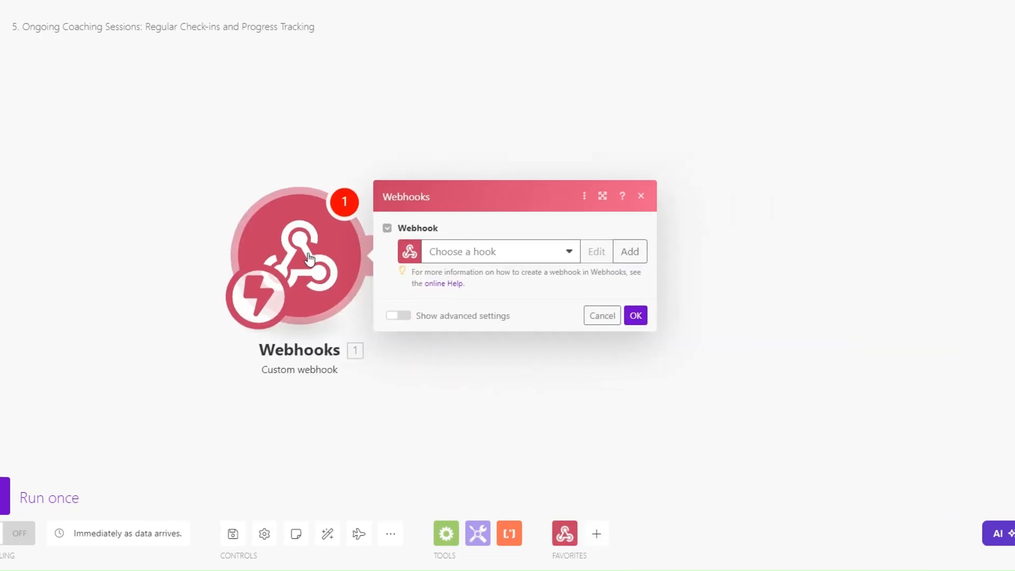
Add a webhook named 'Ongoing Coaching Sessions webhook' and copy its address
{"action": "left_click", "coordinate": [630, 251]}
{"action": "left_click_drag", "start_coordinate": [787, 202], "coordinate": [639, 211]}
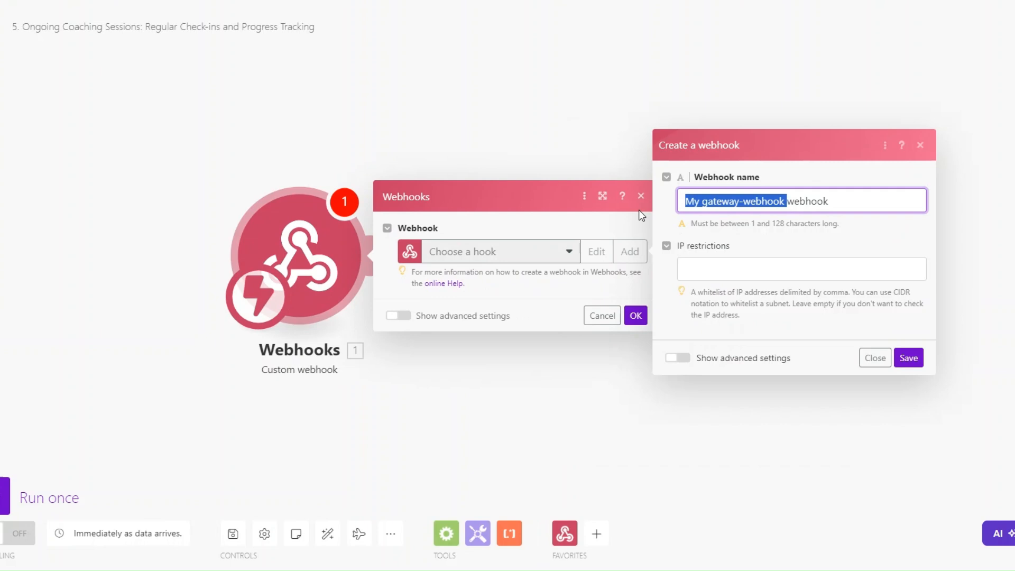
{"action": "type", "text": "Ongoing Coaching Sessions"}
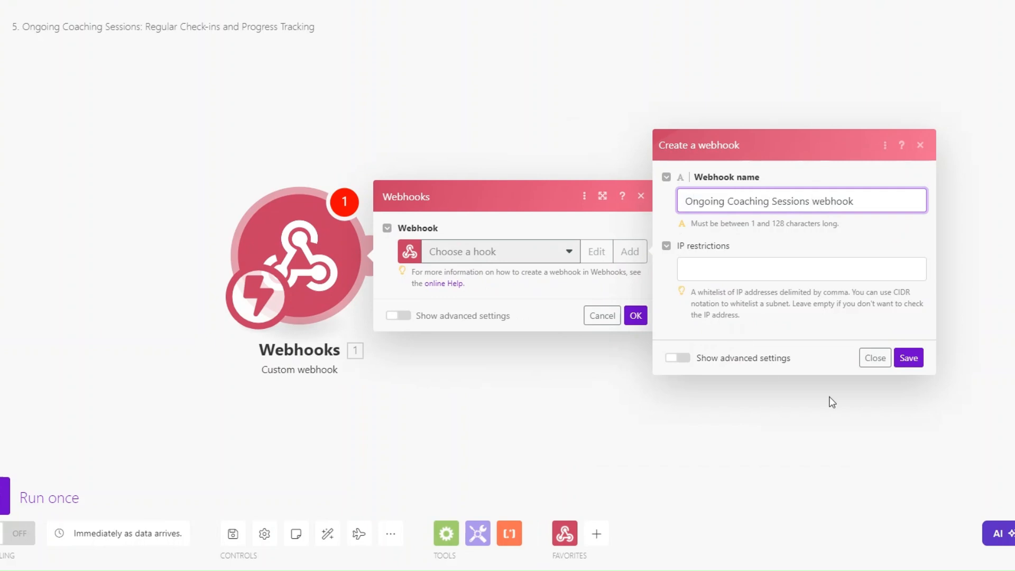
{"action": "left_click", "coordinate": [909, 358]}
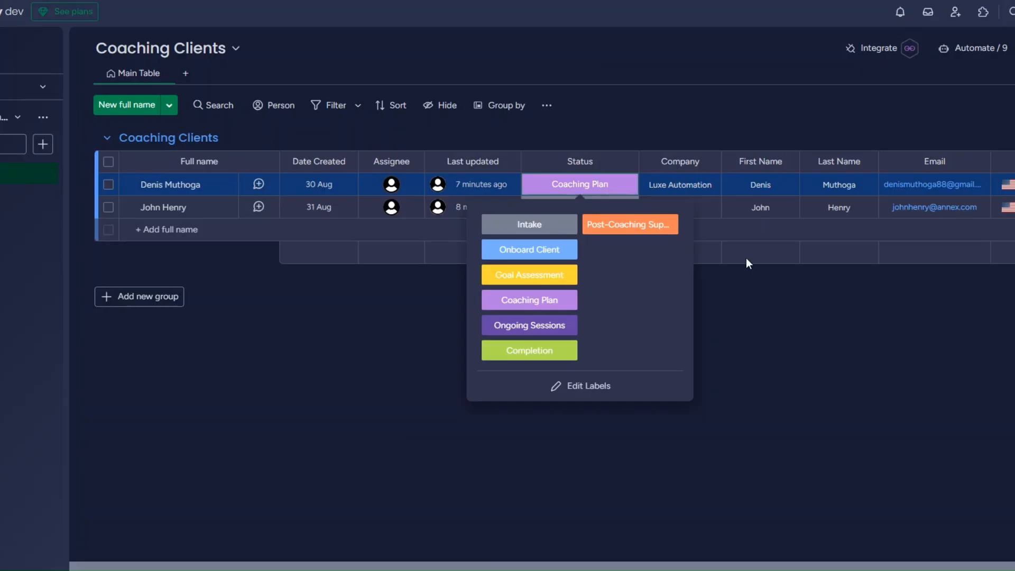
{"action": "left_click", "coordinate": [746, 258]}
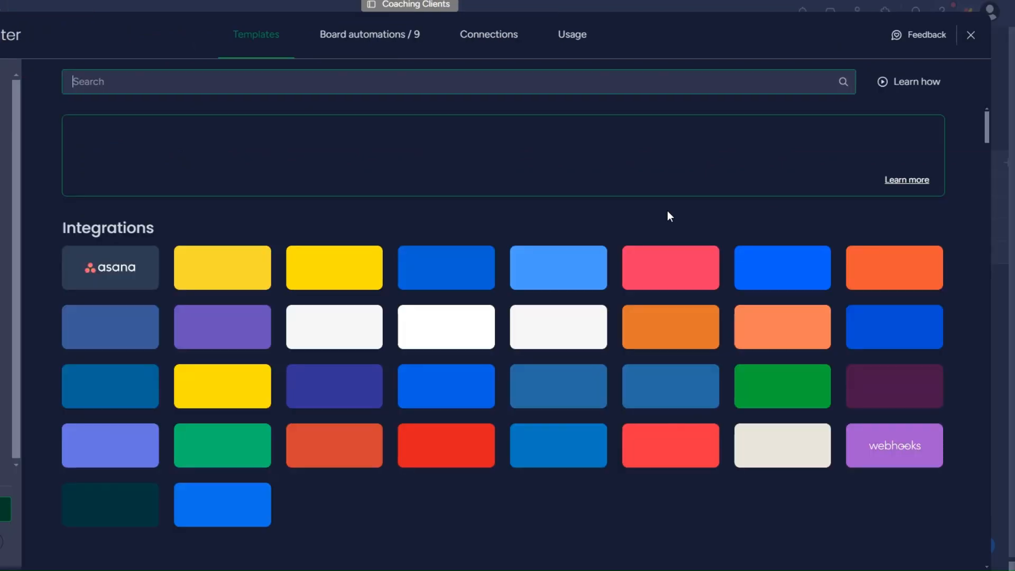
Connect the Make webhook URL in monday.com's 'When a status changes to something' webhook template
{"action": "left_click", "coordinate": [907, 449]}
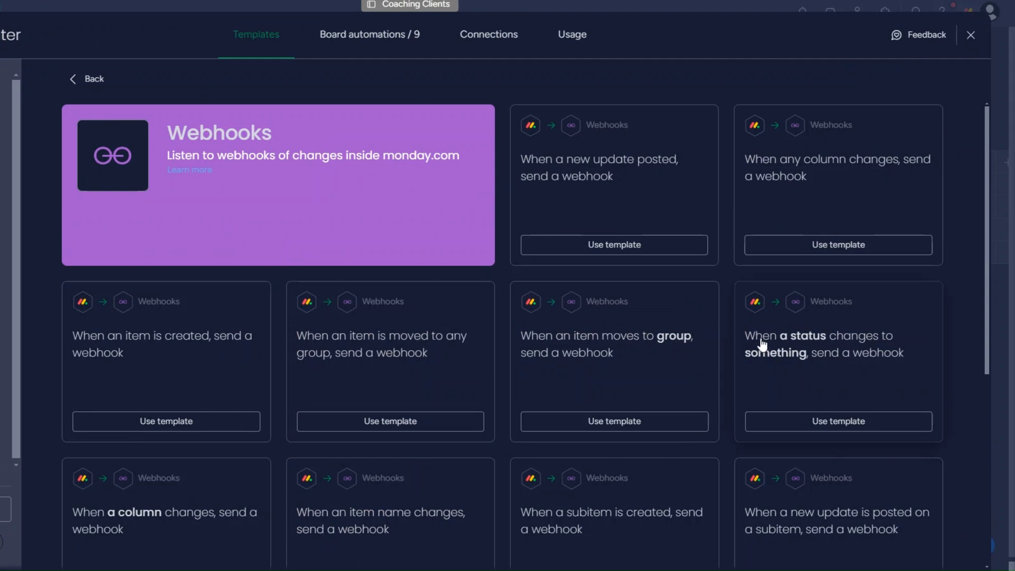
{"action": "left_click", "coordinate": [834, 376]}
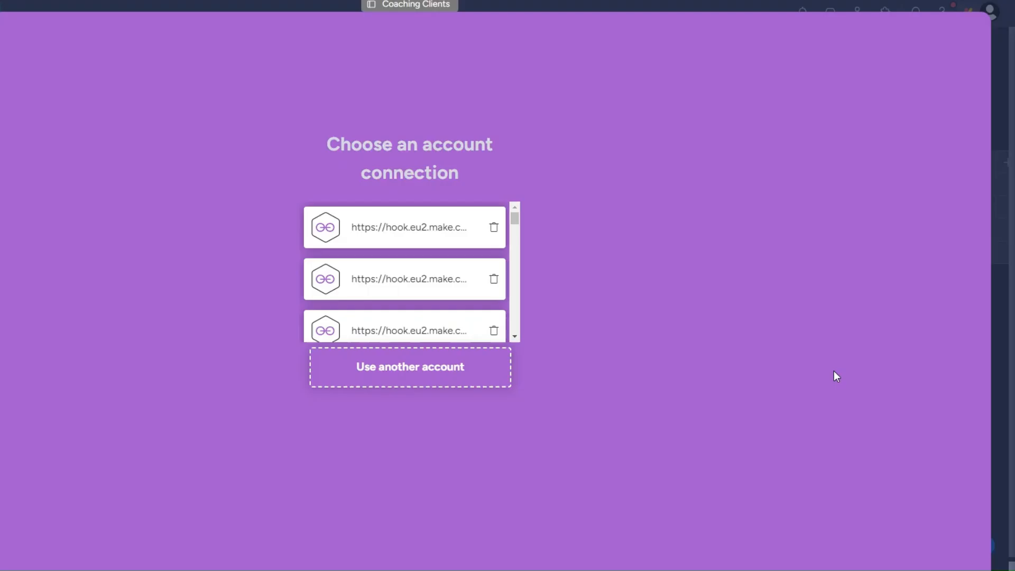
{"action": "left_click", "coordinate": [406, 361]}
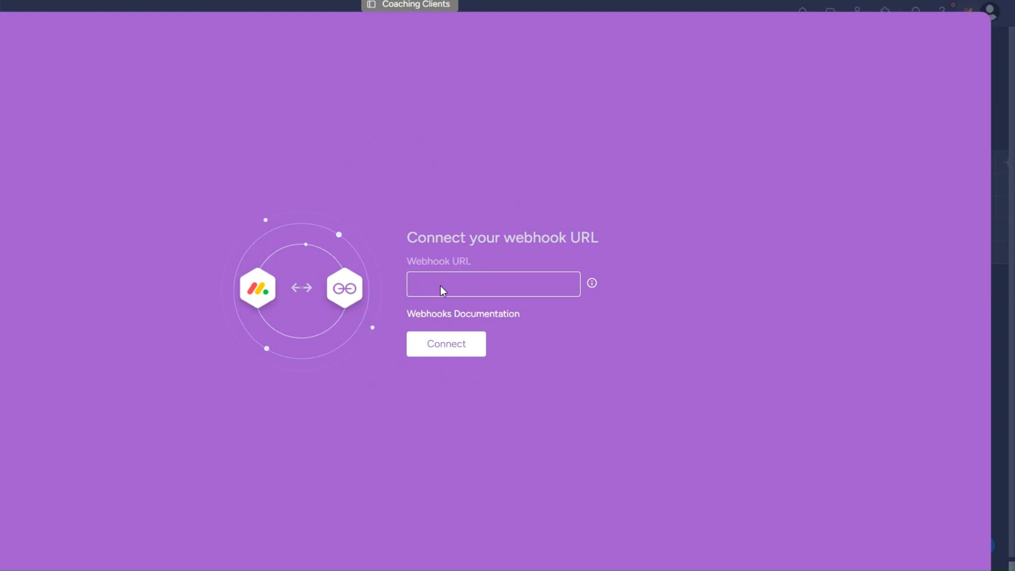
{"action": "key", "text": "ctrl+v"}
{"action": "left_click", "coordinate": [473, 345]}
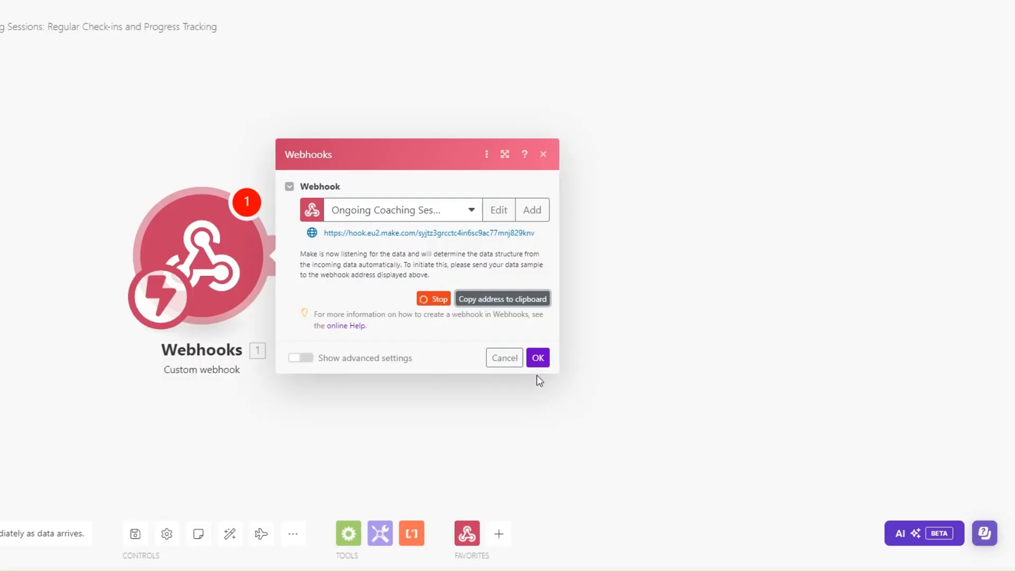
{"action": "left_click", "coordinate": [536, 356]}
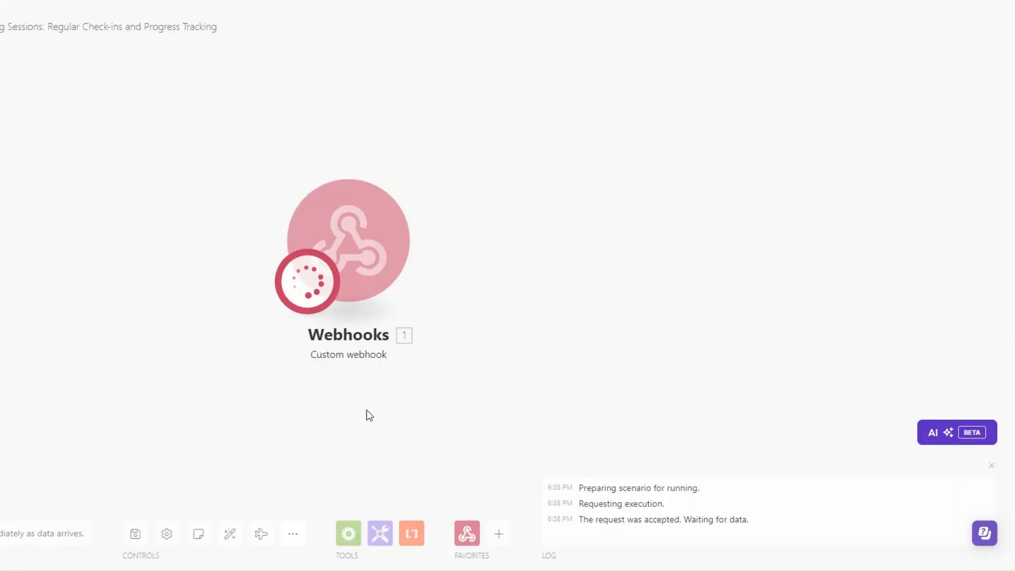
Add a Webhook response module whose body returns {"challenge": <received challenge>}
{"action": "left_click", "coordinate": [480, 292]}
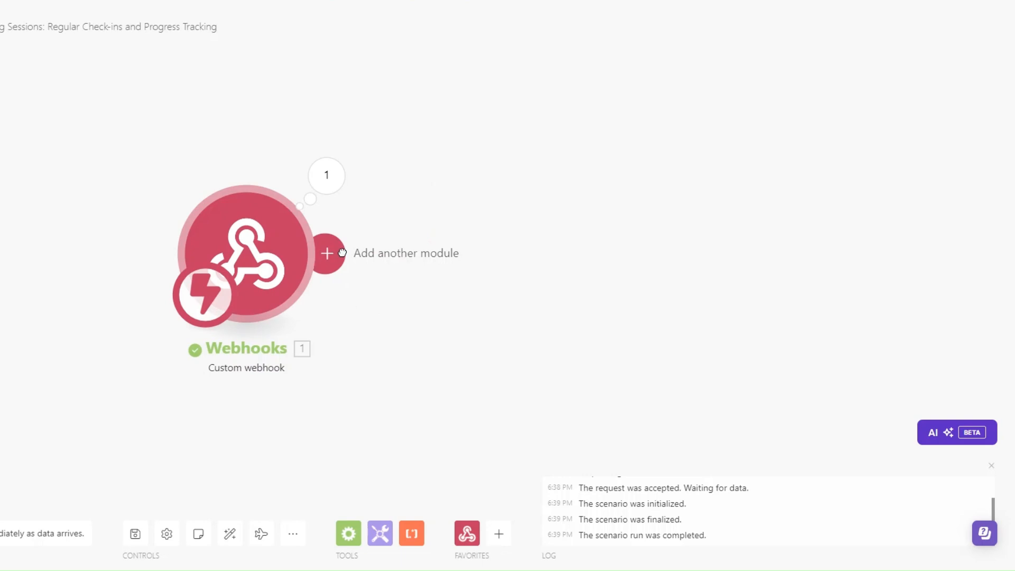
{"action": "left_click", "coordinate": [326, 252]}
{"action": "left_click", "coordinate": [674, 163]}
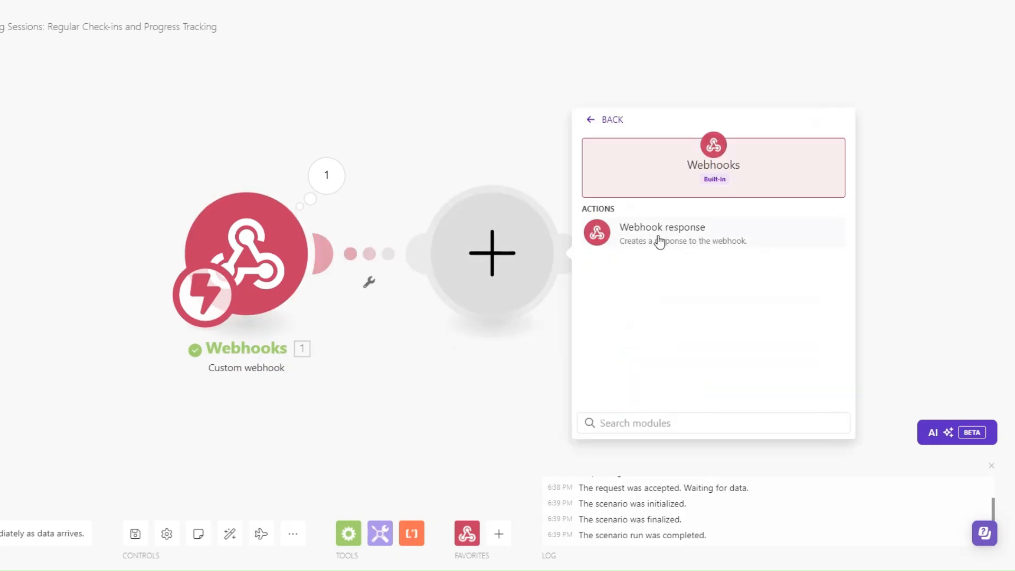
{"action": "left_click", "coordinate": [694, 241]}
{"action": "left_click", "coordinate": [645, 306]}
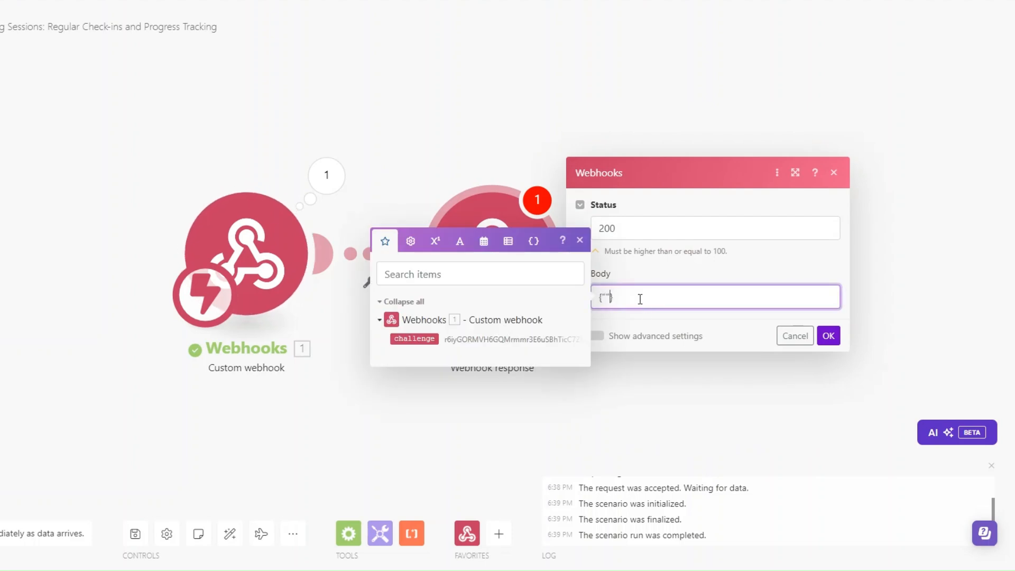
{"action": "type", "text": "{\"challenge\":"}
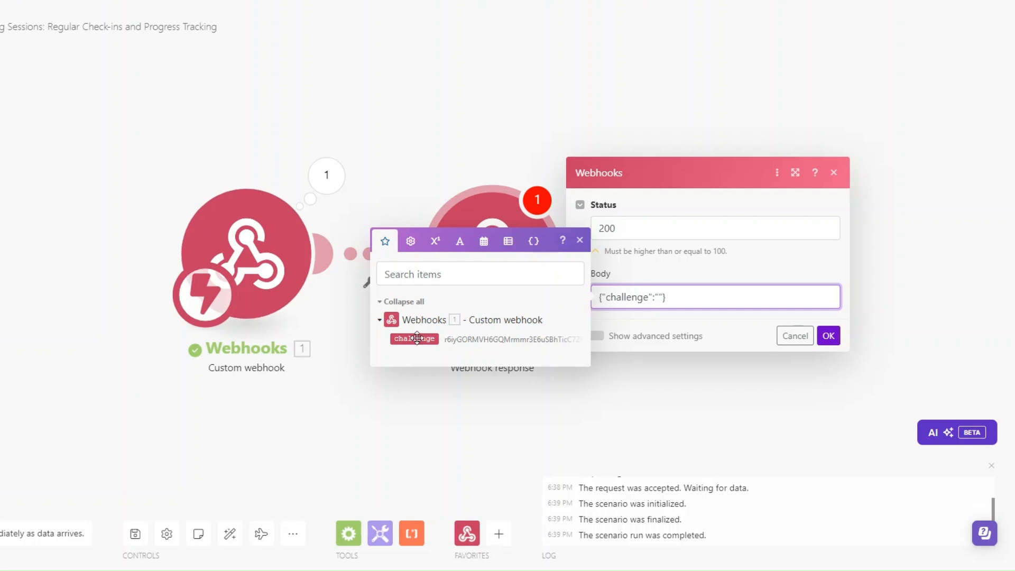
{"action": "left_click", "coordinate": [482, 336]}
Save the response, reconnect the webhook URL in monday.com, and bring up the response module's options
{"action": "left_click", "coordinate": [828, 335]}
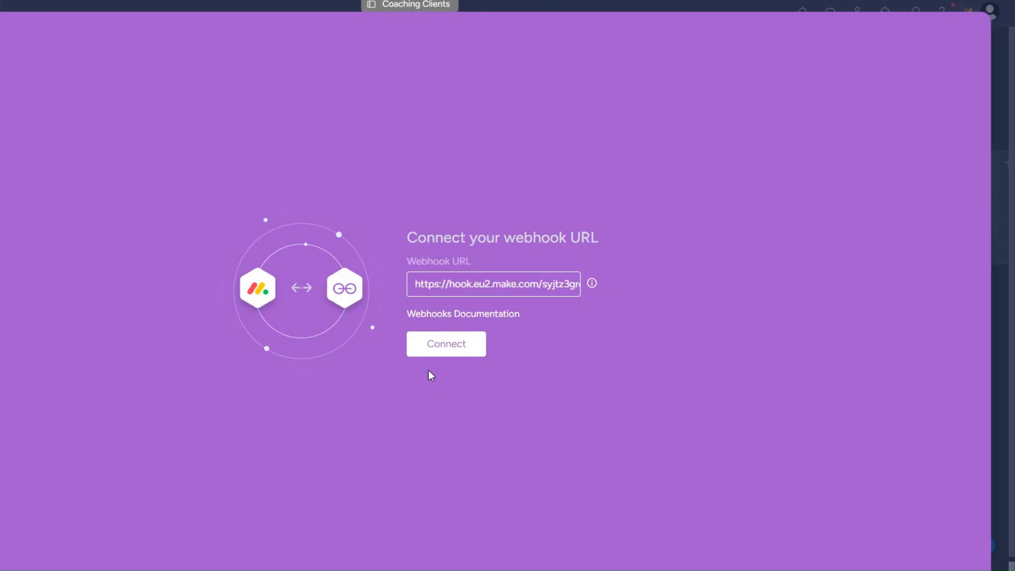
{"action": "left_click", "coordinate": [450, 343]}
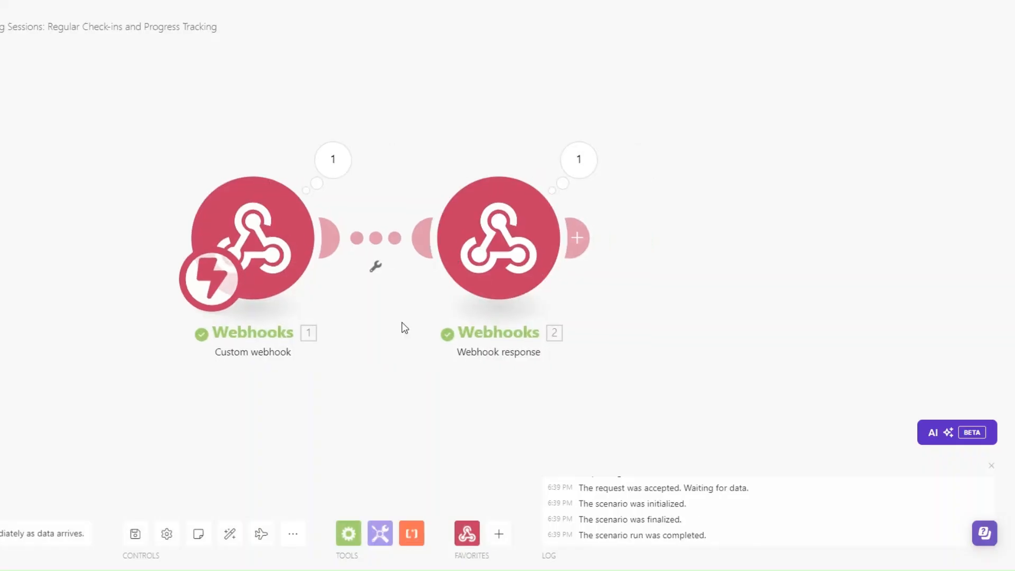
{"action": "right_click", "coordinate": [548, 232]}
Delete the temporary Webhook response module, leaving only the Custom webhook trigger
{"action": "left_click", "coordinate": [571, 373]}
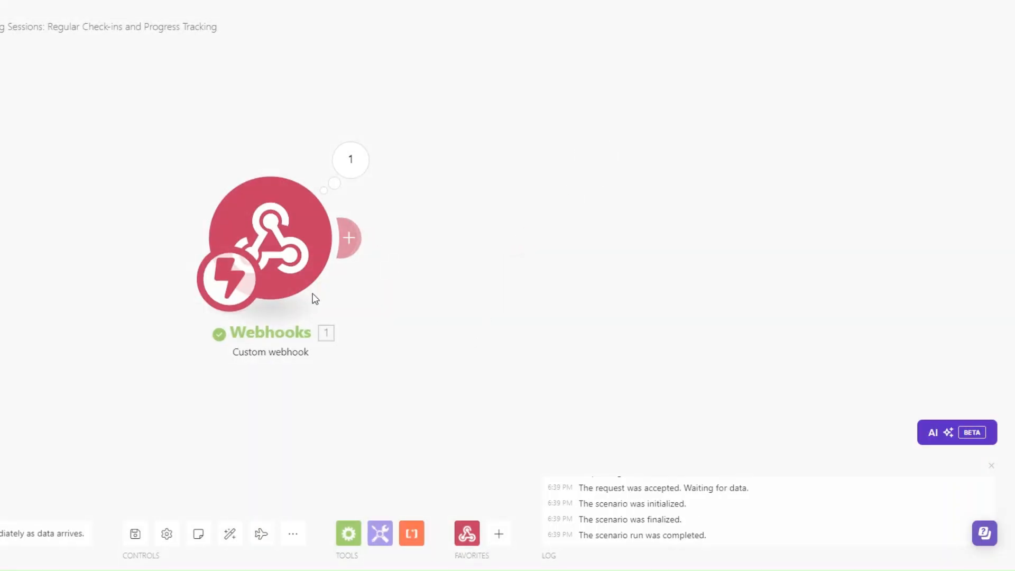
{"action": "left_click", "coordinate": [245, 233]}
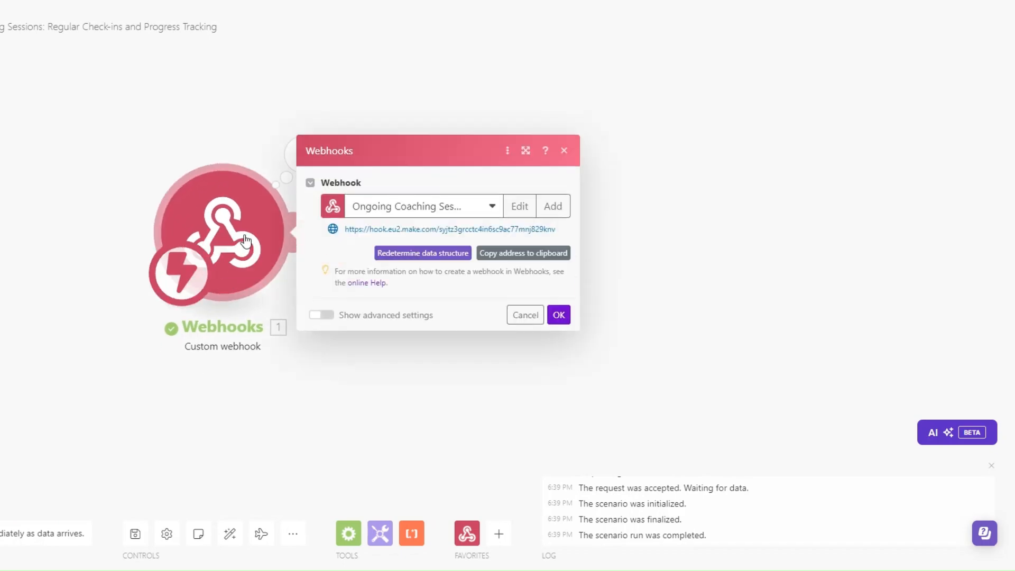
{"action": "left_click", "coordinate": [127, 182]}
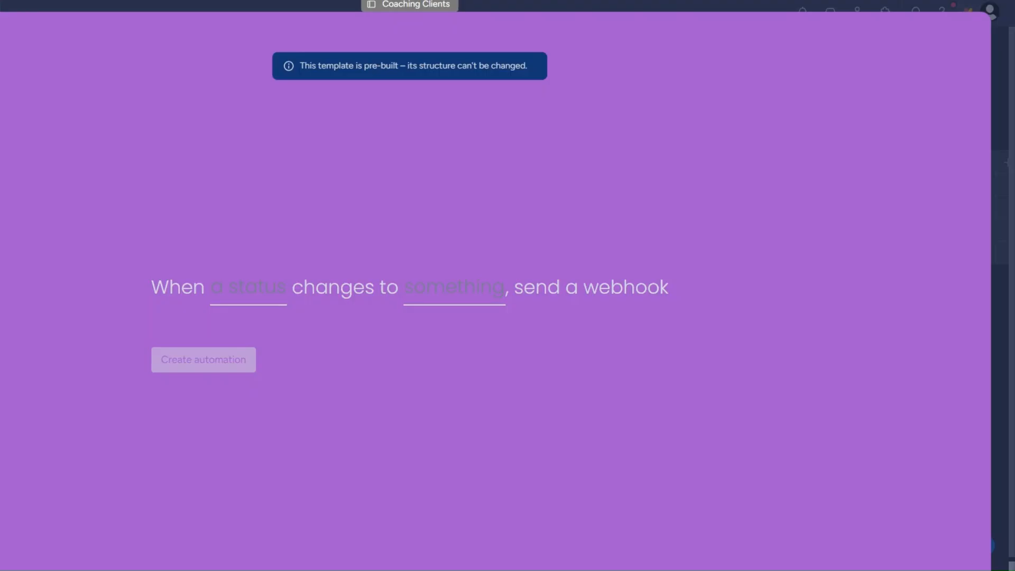
Create the monday.com automation sending the webhook when Status changes to Ongoing Sessions
{"action": "left_click", "coordinate": [257, 289]}
{"action": "left_click", "coordinate": [295, 346]}
{"action": "left_click", "coordinate": [448, 288]}
{"action": "scroll", "coordinate": [461, 418], "scroll_direction": "down", "scroll_amount": 3}
{"action": "left_click", "coordinate": [459, 374]}
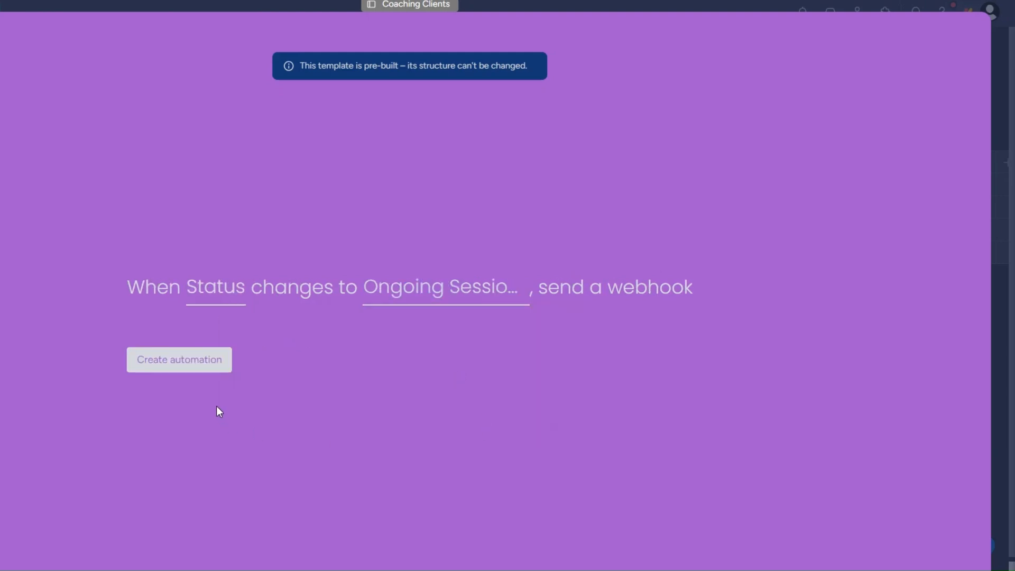
{"action": "left_click", "coordinate": [199, 368]}
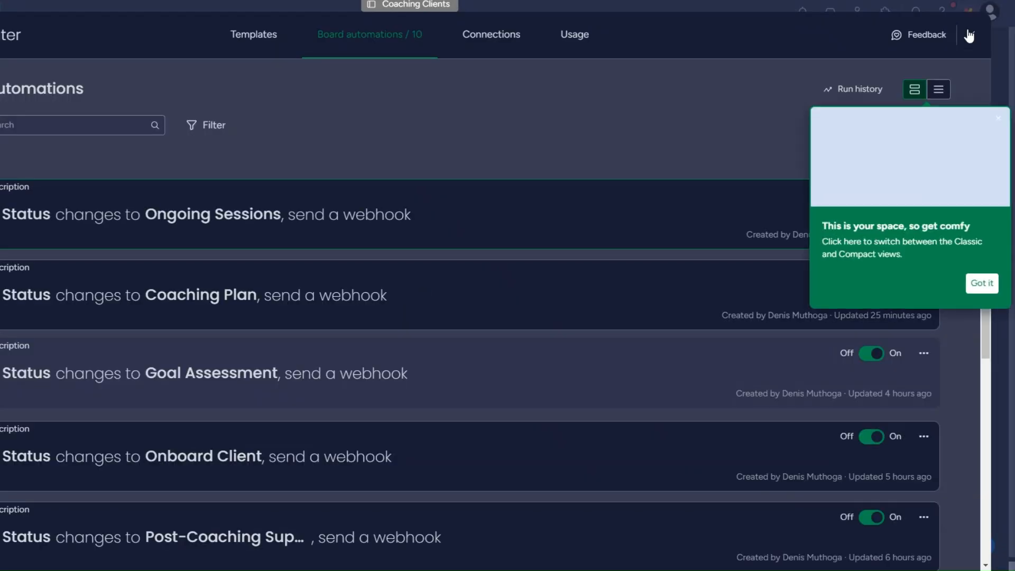
{"action": "left_click", "coordinate": [1001, 34]}
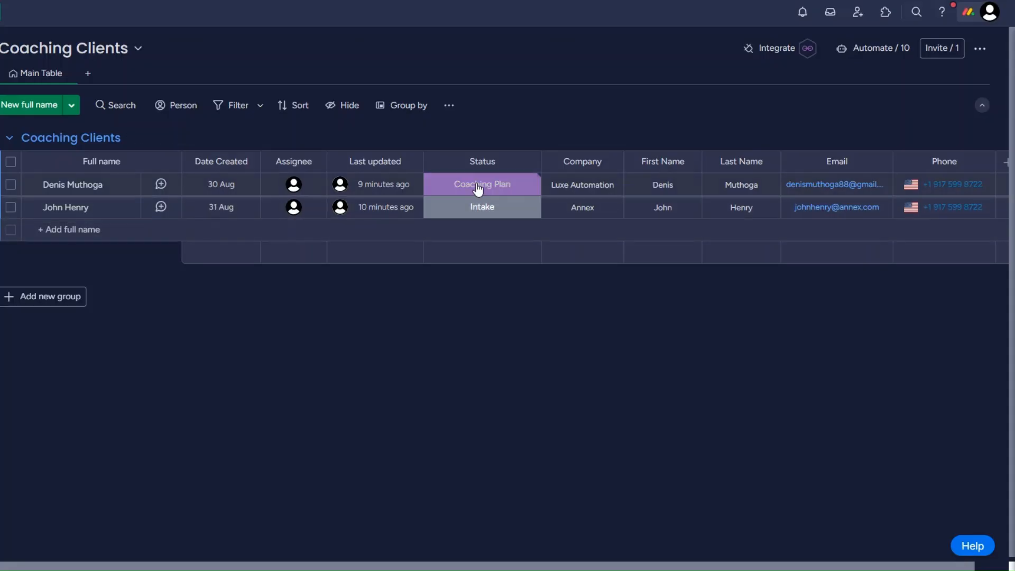
Set the first client's status to Ongoing Sessions and inspect the captured event data
{"action": "left_click", "coordinate": [478, 188]}
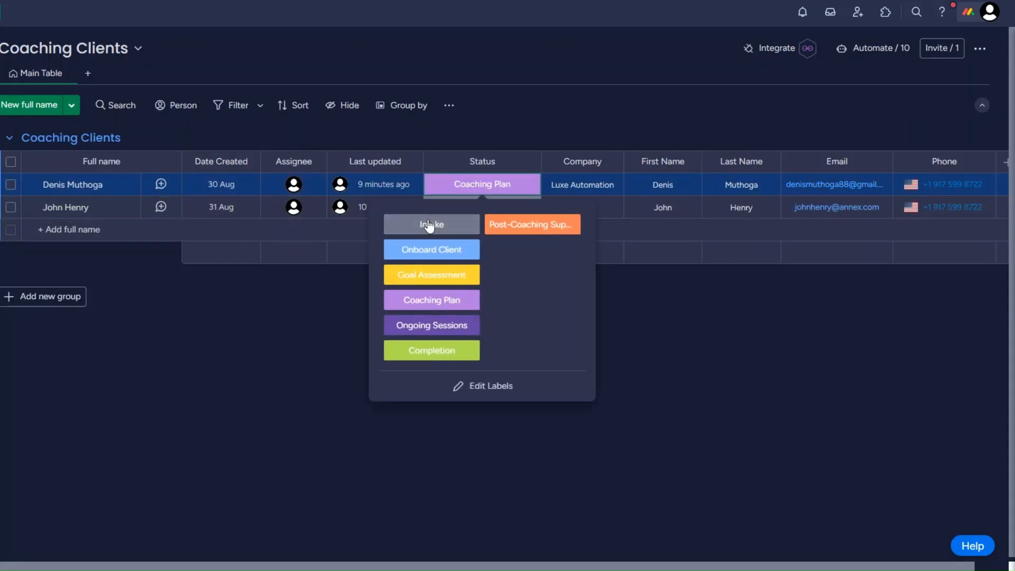
{"action": "left_click", "coordinate": [431, 324]}
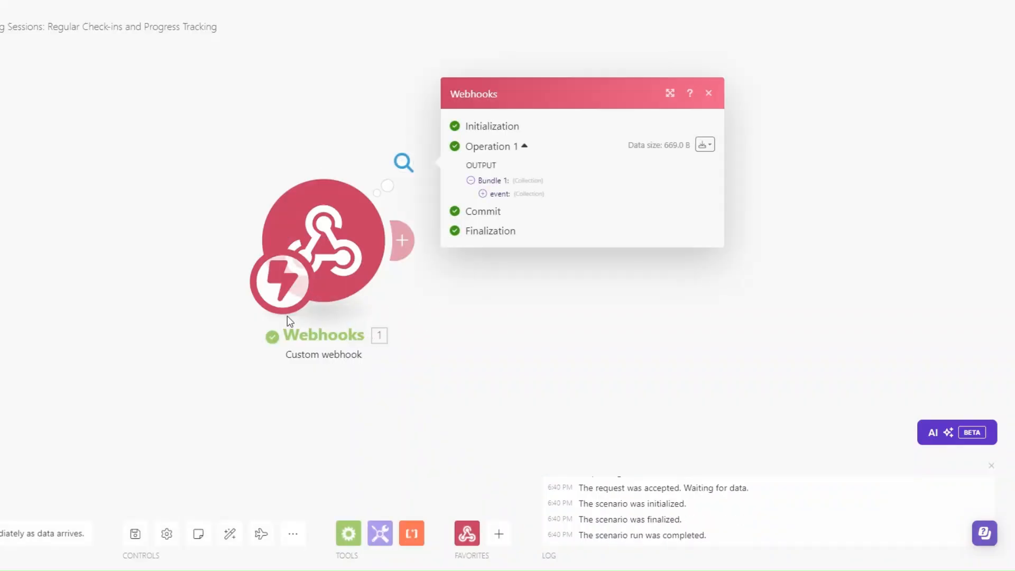
{"action": "left_click_drag", "start_coordinate": [401, 291], "coordinate": [292, 286]}
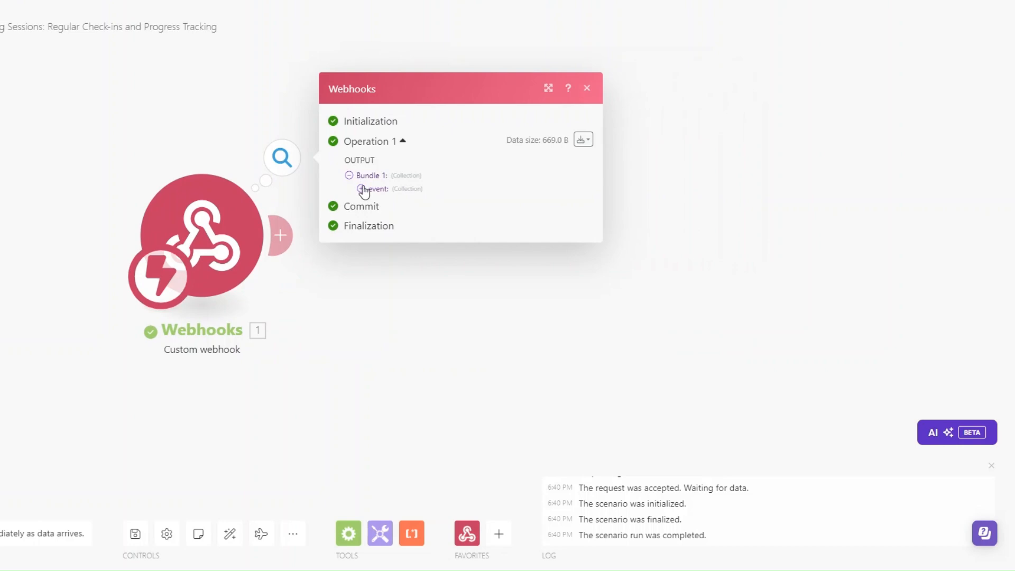
{"action": "left_click", "coordinate": [362, 189]}
{"action": "left_click_drag", "start_coordinate": [425, 246], "coordinate": [506, 249]}
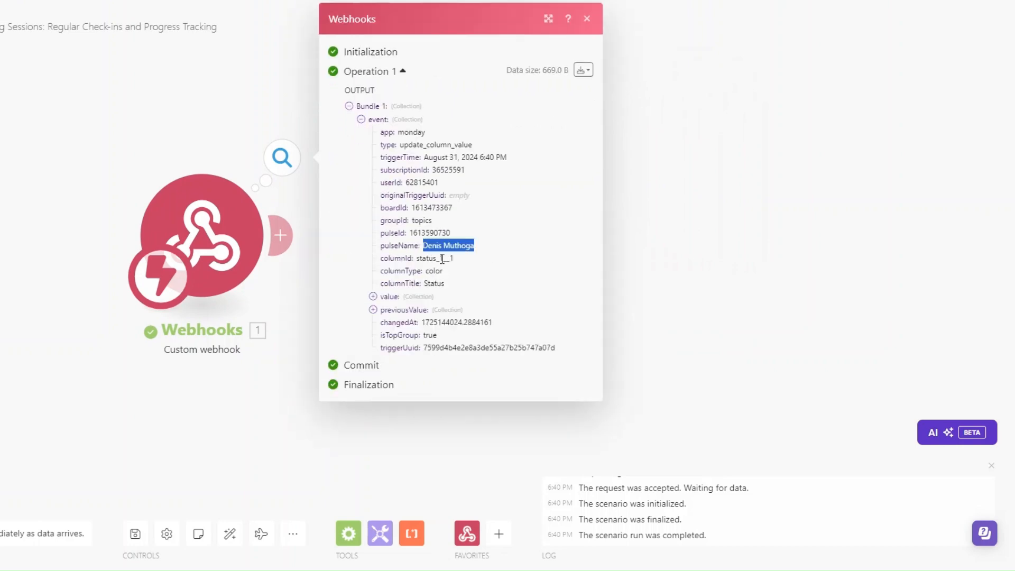
Add a Monday Get an Item module after the webhook
{"action": "left_click", "coordinate": [650, 275]}
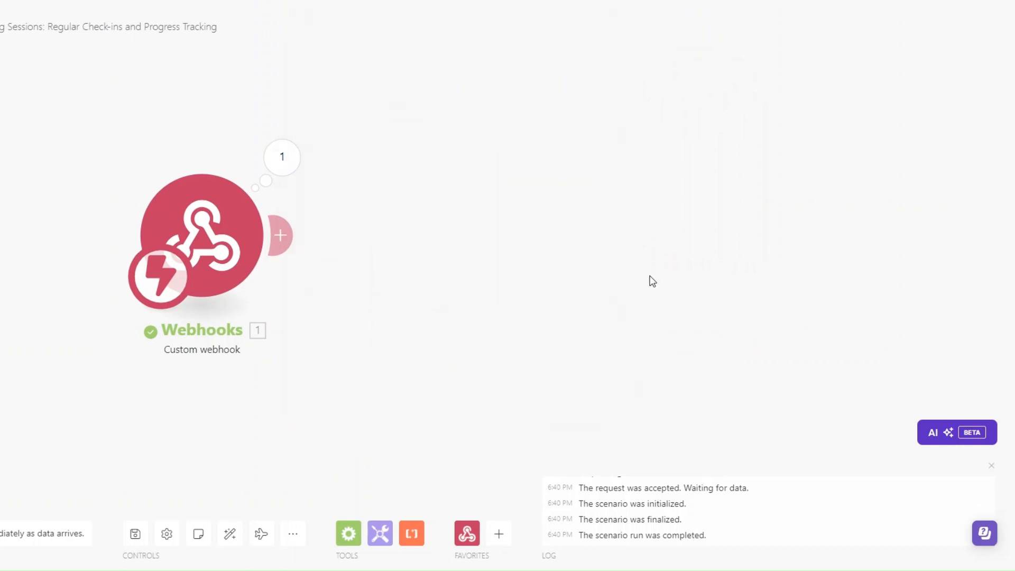
{"action": "left_click", "coordinate": [284, 249]}
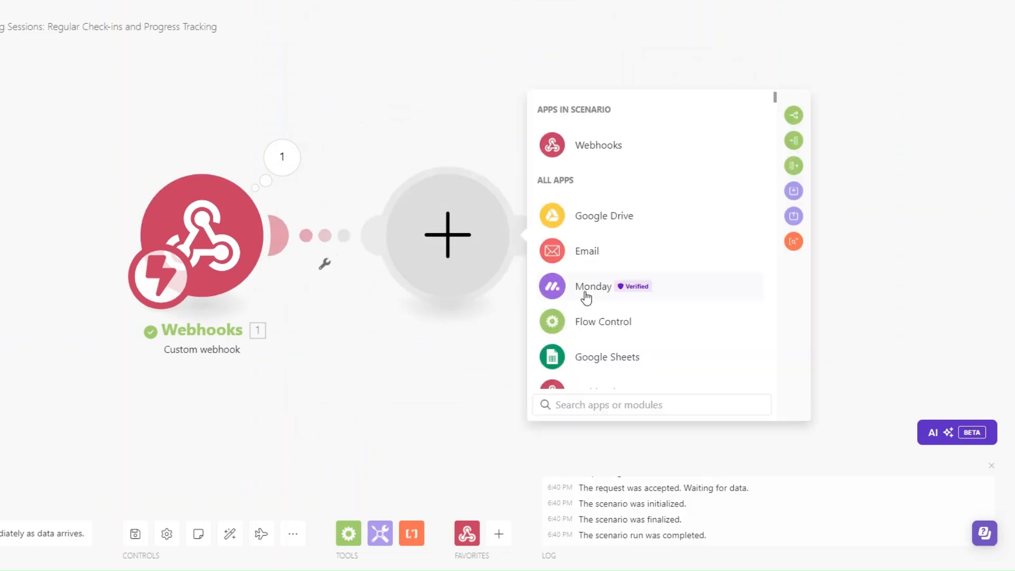
{"action": "left_click", "coordinate": [584, 289]}
{"action": "left_click", "coordinate": [581, 405]}
{"action": "type", "text": "g"}
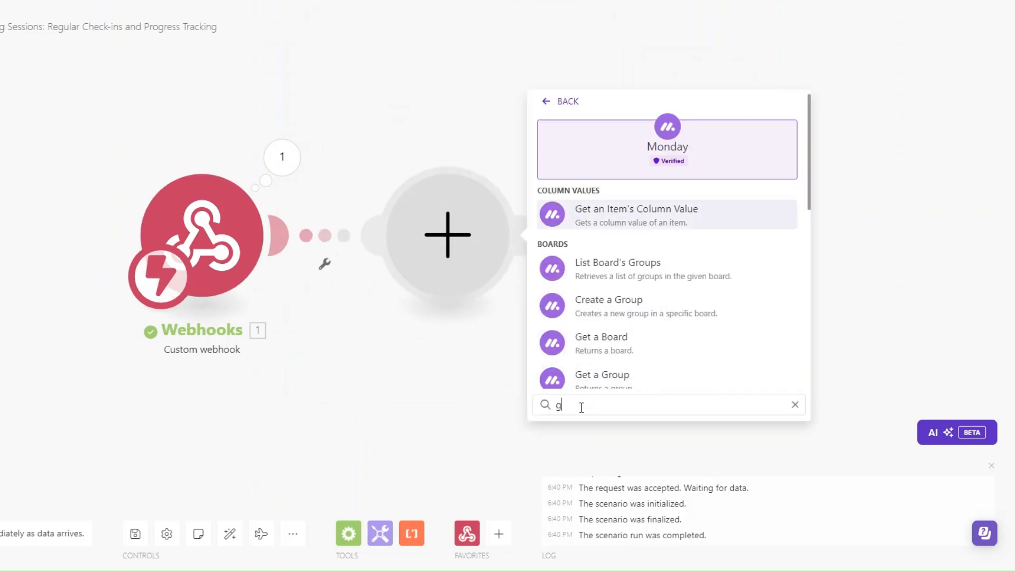
{"action": "type", "text": "et a"}
{"action": "scroll", "coordinate": [602, 296], "scroll_direction": "down", "scroll_amount": 3}
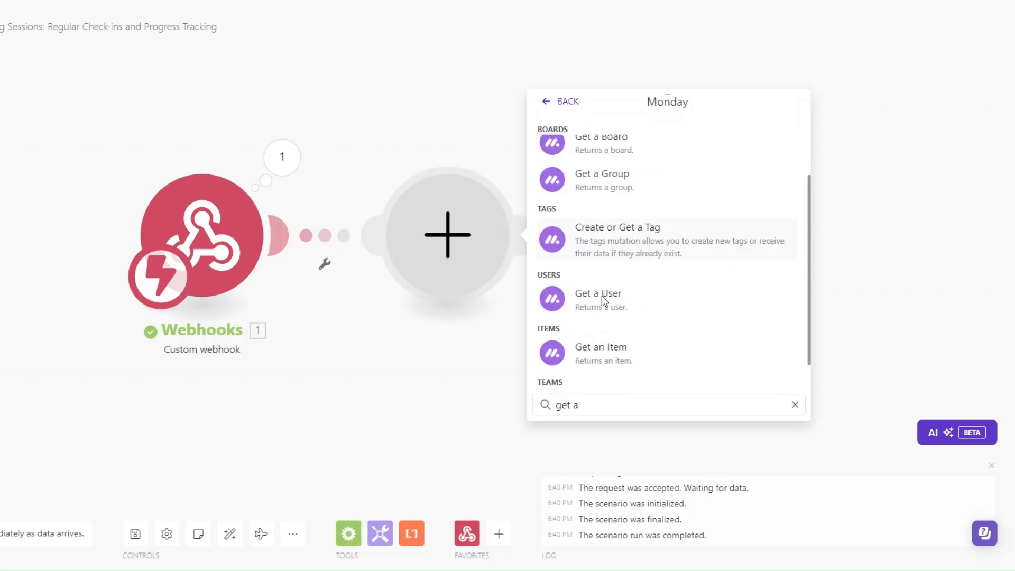
{"action": "left_click", "coordinate": [606, 354]}
Map the event's pulseId to the item ID and choose the Coaching Clients board
{"action": "left_click", "coordinate": [370, 233]}
{"action": "left_click", "coordinate": [524, 334]}
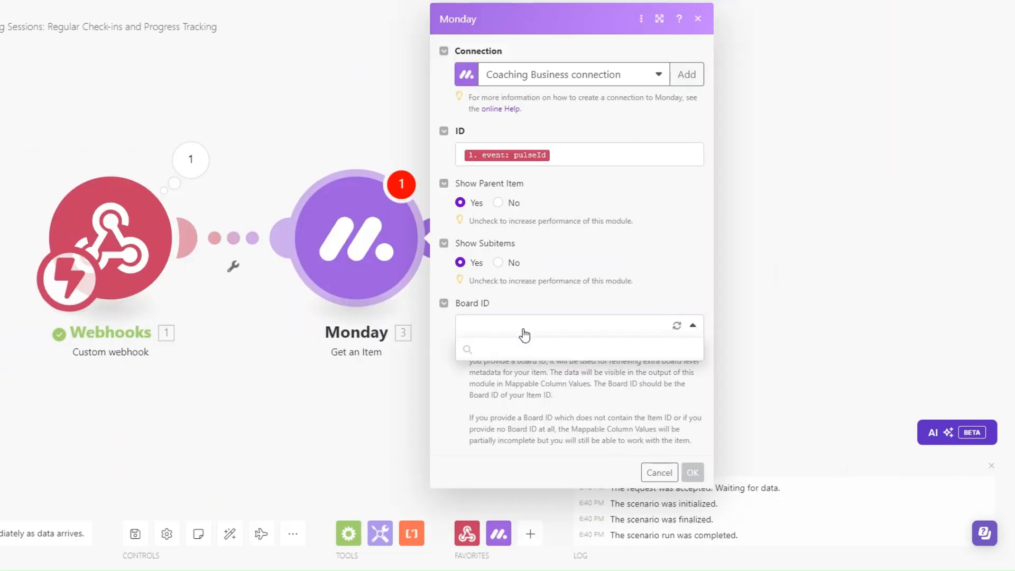
{"action": "scroll", "coordinate": [525, 370], "scroll_direction": "down", "scroll_amount": 3}
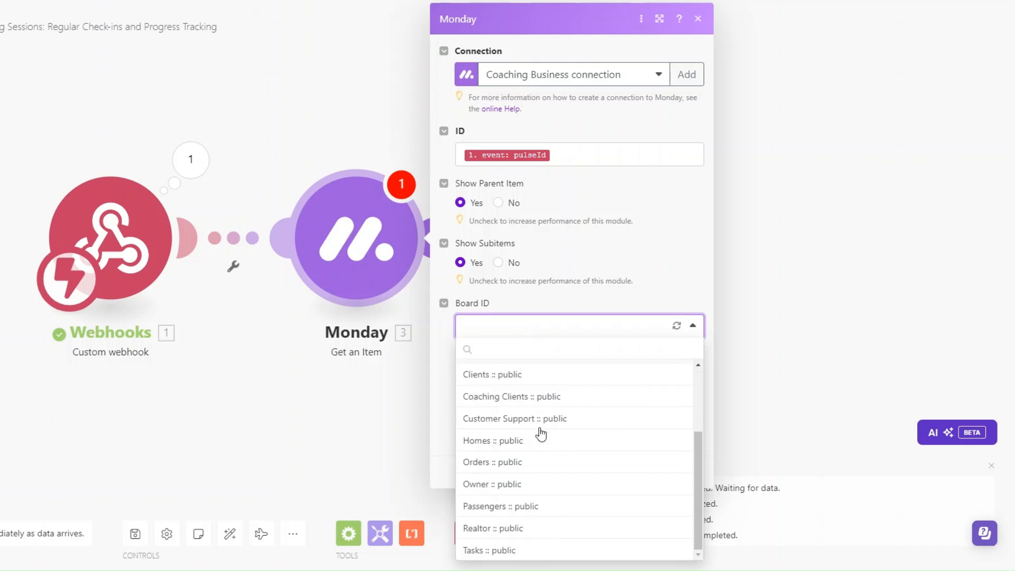
{"action": "left_click", "coordinate": [523, 396]}
{"action": "left_click", "coordinate": [693, 472]}
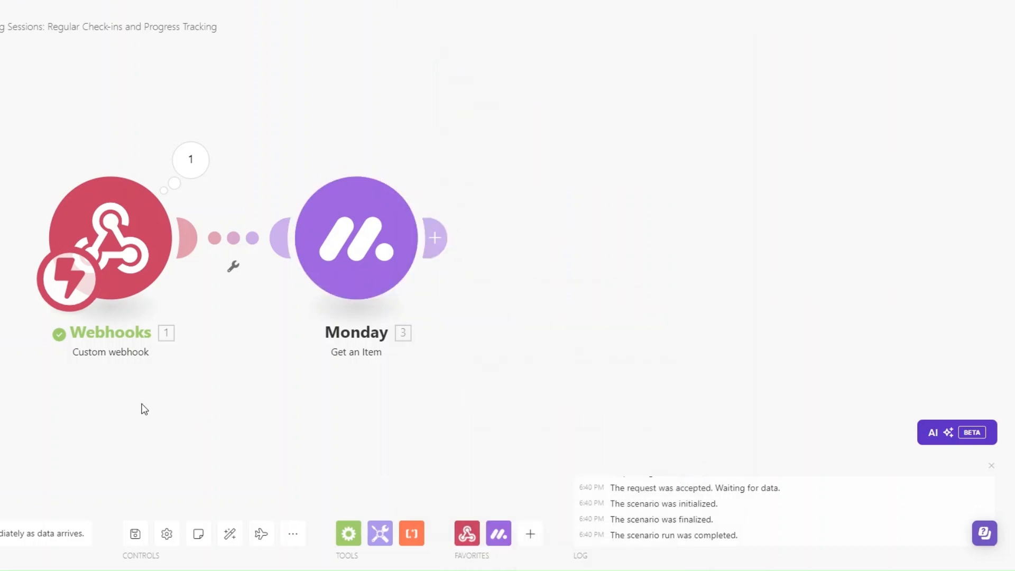
{"action": "left_click", "coordinate": [172, 167]}
{"action": "left_click", "coordinate": [267, 192]}
{"action": "left_click_drag", "start_coordinate": [319, 233], "coordinate": [386, 241]}
{"action": "key", "text": "ctrl+c"}
{"action": "left_click", "coordinate": [585, 307]}
{"action": "right_click", "coordinate": [341, 244]}
{"action": "left_click", "coordinate": [402, 275]}
{"action": "left_click", "coordinate": [511, 308]}
{"action": "key", "text": "ctrl+v"}
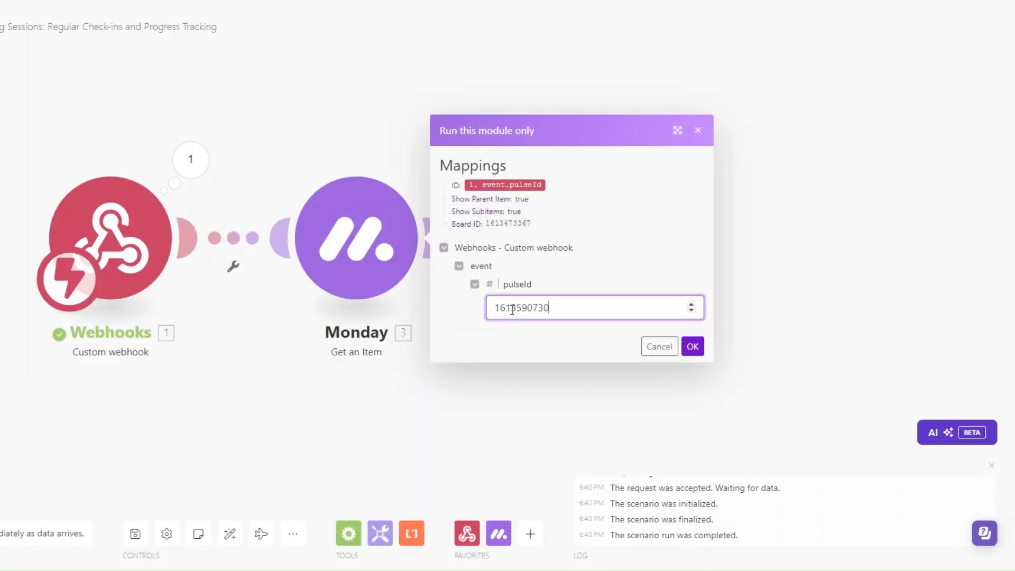
{"action": "left_click", "coordinate": [693, 347]}
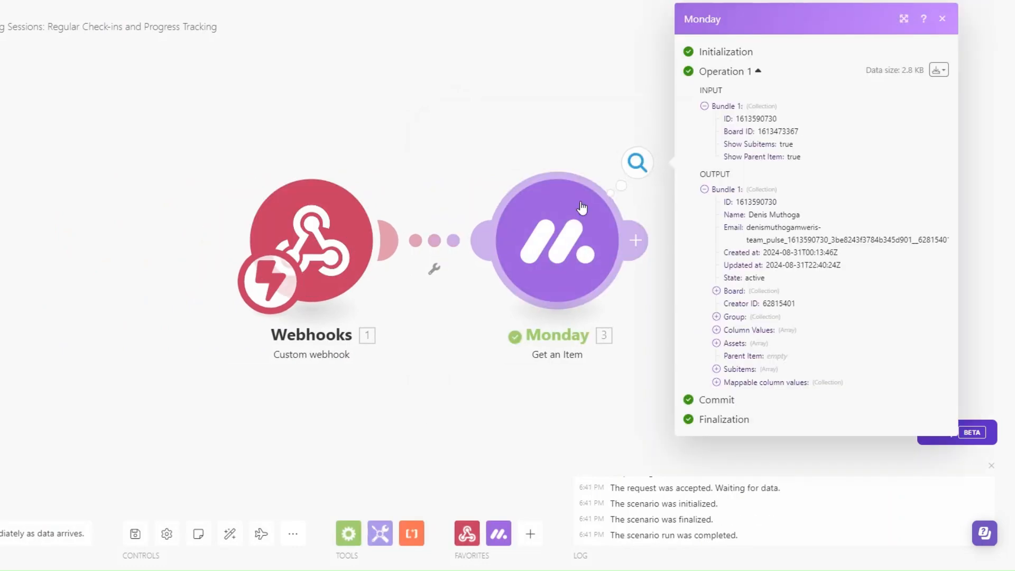
Expand the returned Status, Date Created, Assignee, Email and Phone column values
{"action": "left_click", "coordinate": [517, 382]}
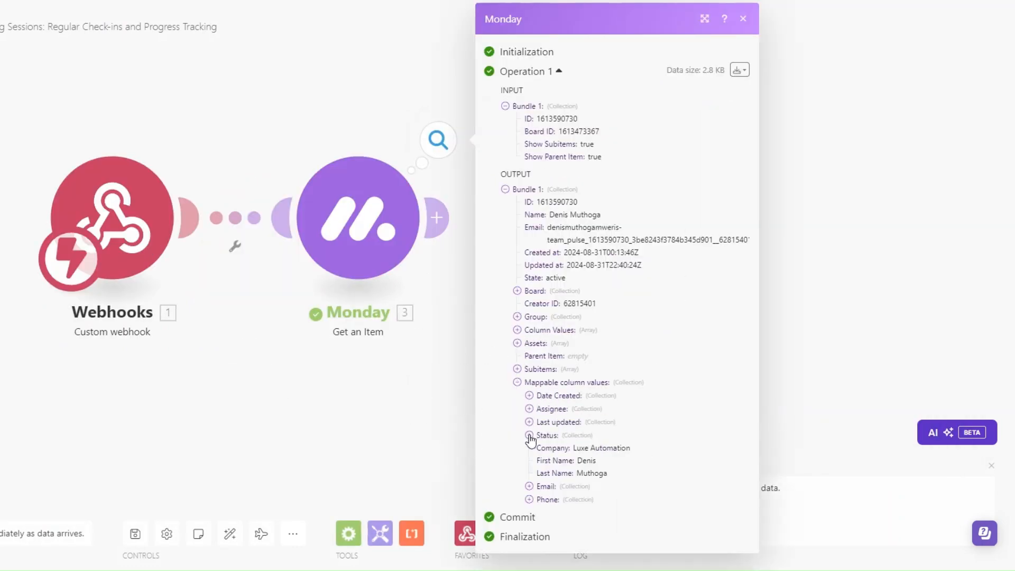
{"action": "left_click", "coordinate": [529, 435]}
{"action": "left_click", "coordinate": [529, 395]}
{"action": "left_click", "coordinate": [529, 435]}
{"action": "scroll", "coordinate": [531, 439], "scroll_direction": "down", "scroll_amount": 2}
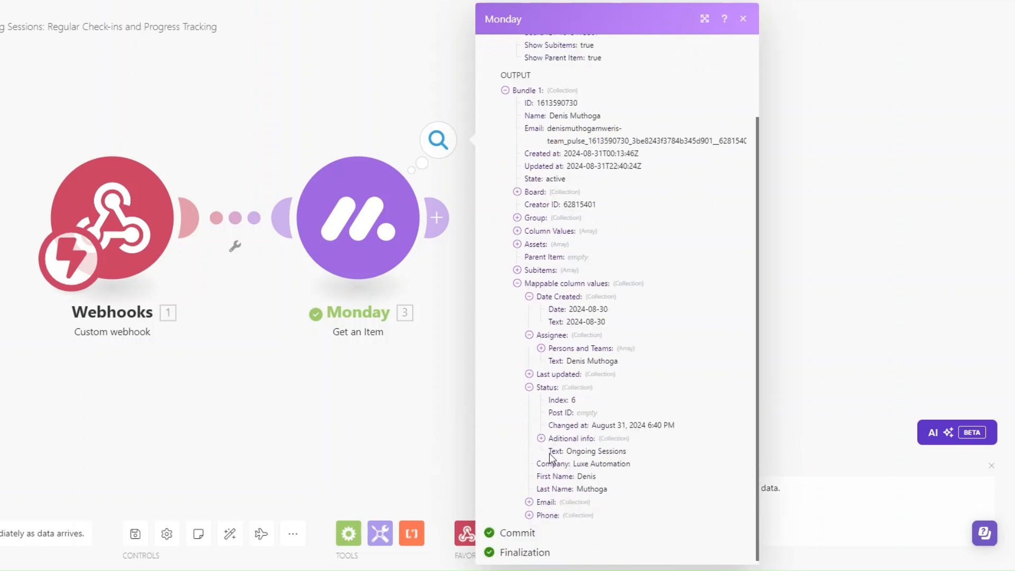
{"action": "left_click", "coordinate": [529, 498]}
{"action": "scroll", "coordinate": [531, 502], "scroll_direction": "down", "scroll_amount": 1}
{"action": "left_click", "coordinate": [529, 510]}
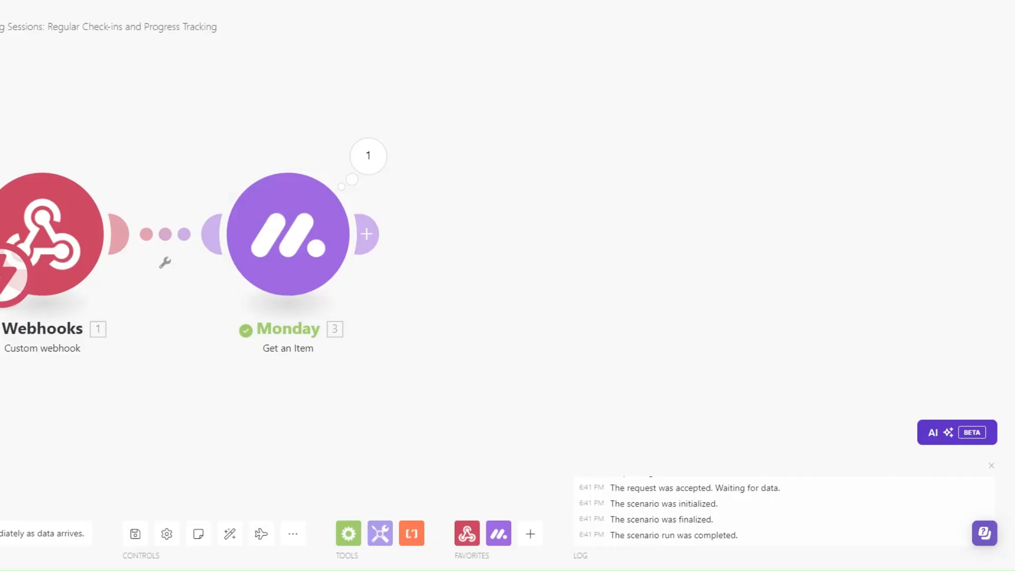
{"action": "left_click_drag", "start_coordinate": [460, 331], "coordinate": [395, 354]}
Add a Calendly Create a Scheduling Link module with Maximum Event Count 1 and event type Strategy Session
{"action": "left_click", "coordinate": [343, 264]}
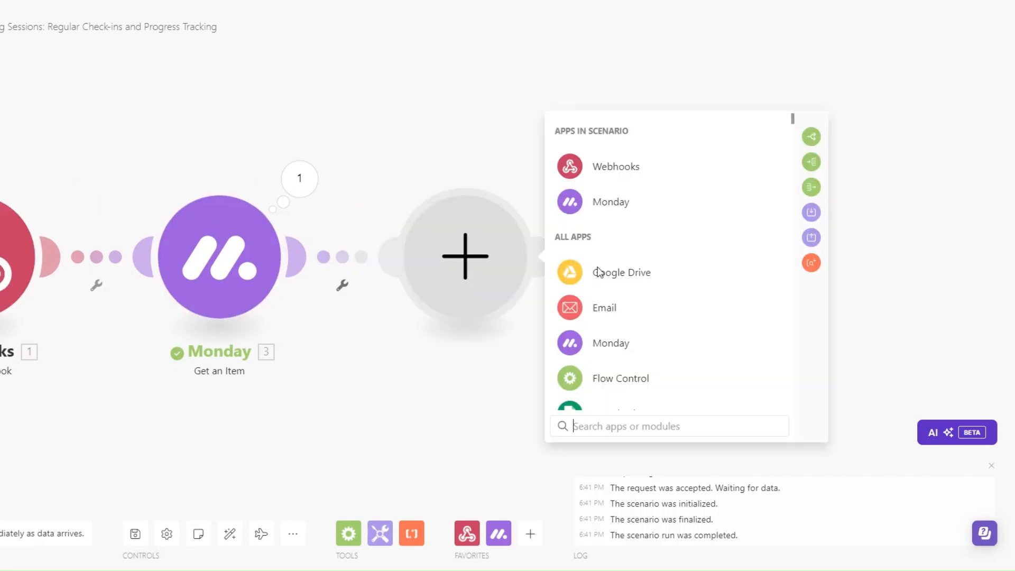
{"action": "type", "text": "calen"}
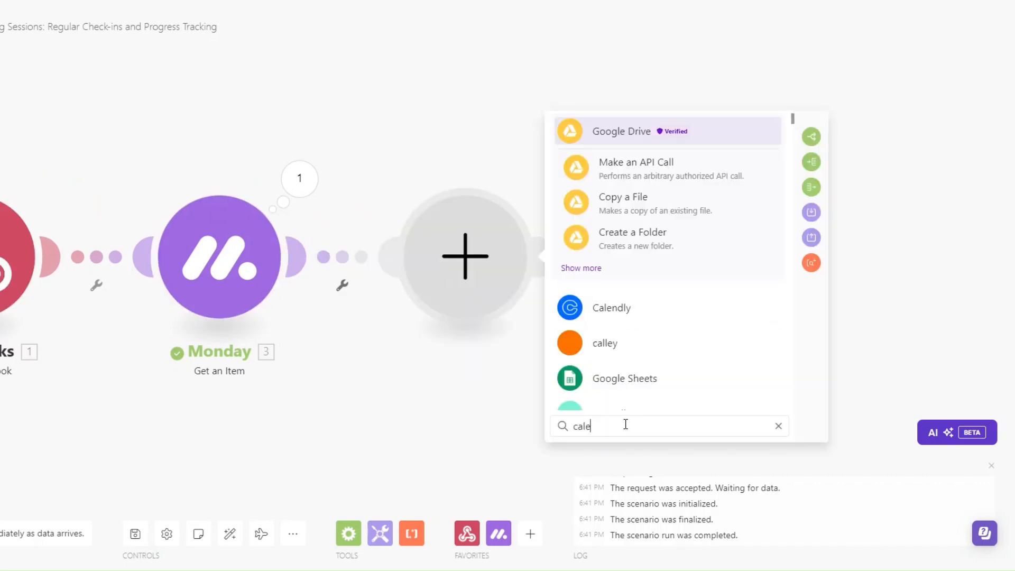
{"action": "left_click", "coordinate": [623, 139]}
{"action": "scroll", "coordinate": [678, 345], "scroll_direction": "down", "scroll_amount": 5}
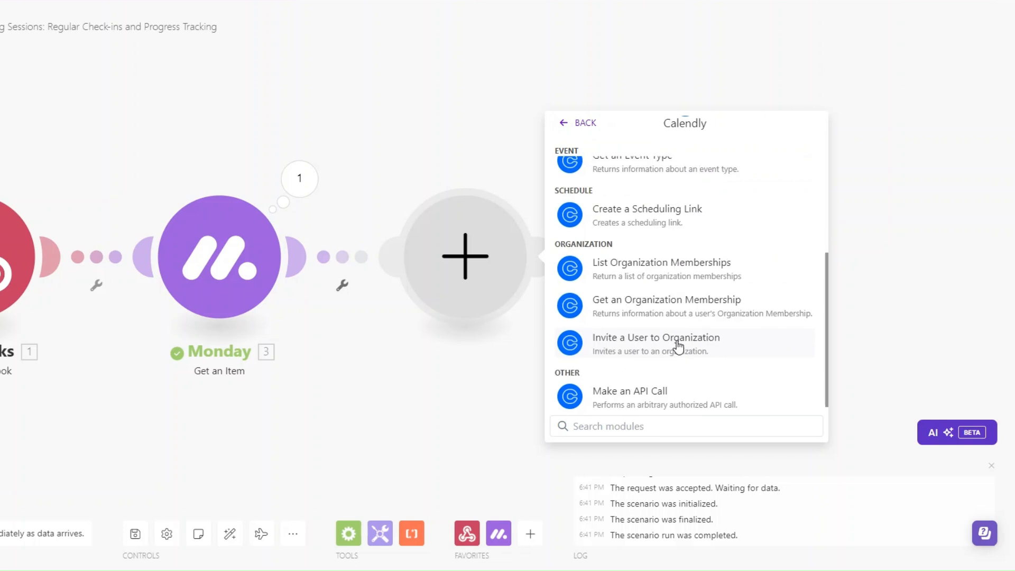
{"action": "left_click", "coordinate": [635, 206]}
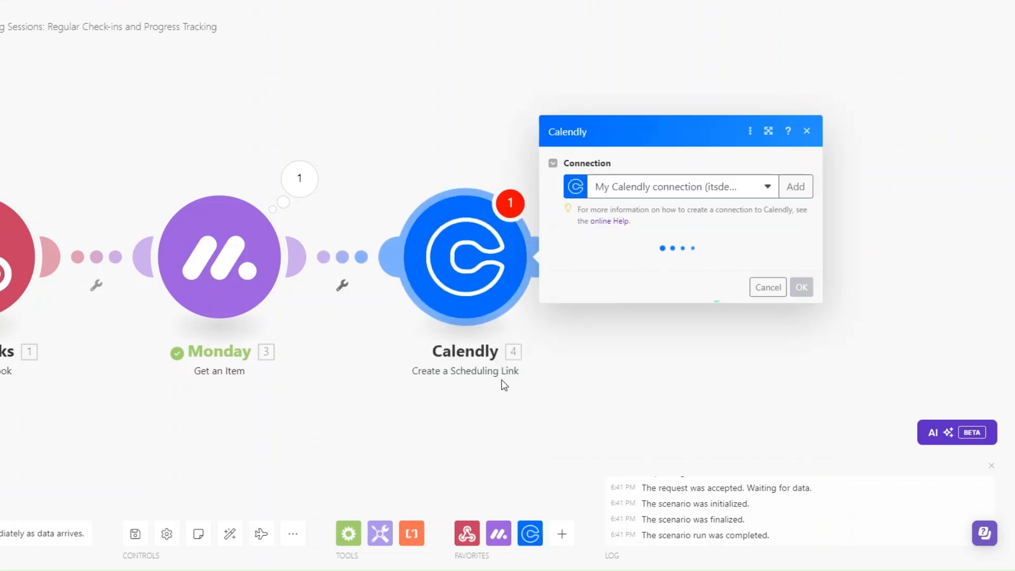
{"action": "left_click", "coordinate": [598, 263]}
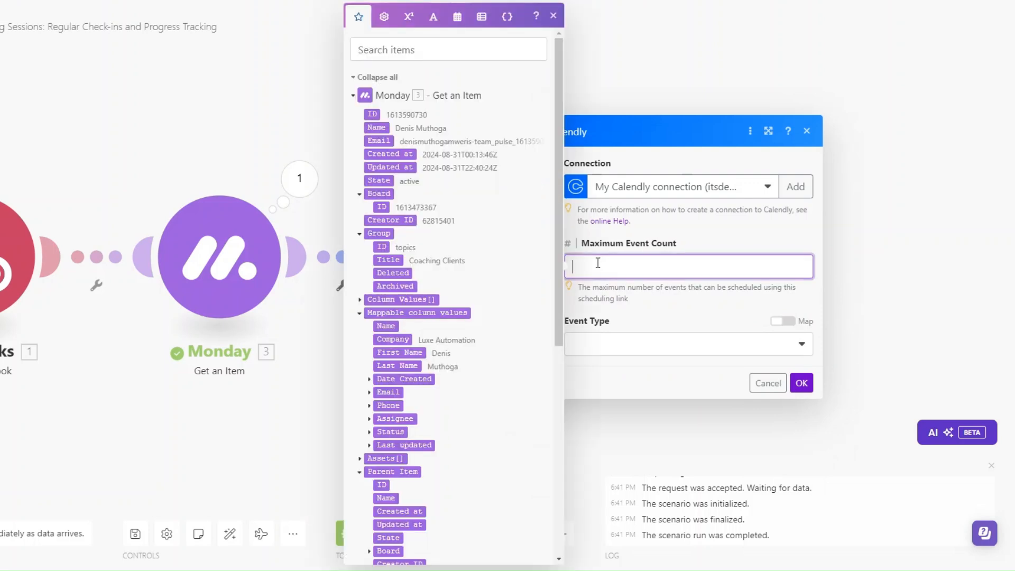
{"action": "type", "text": "1"}
{"action": "left_click", "coordinate": [608, 351]}
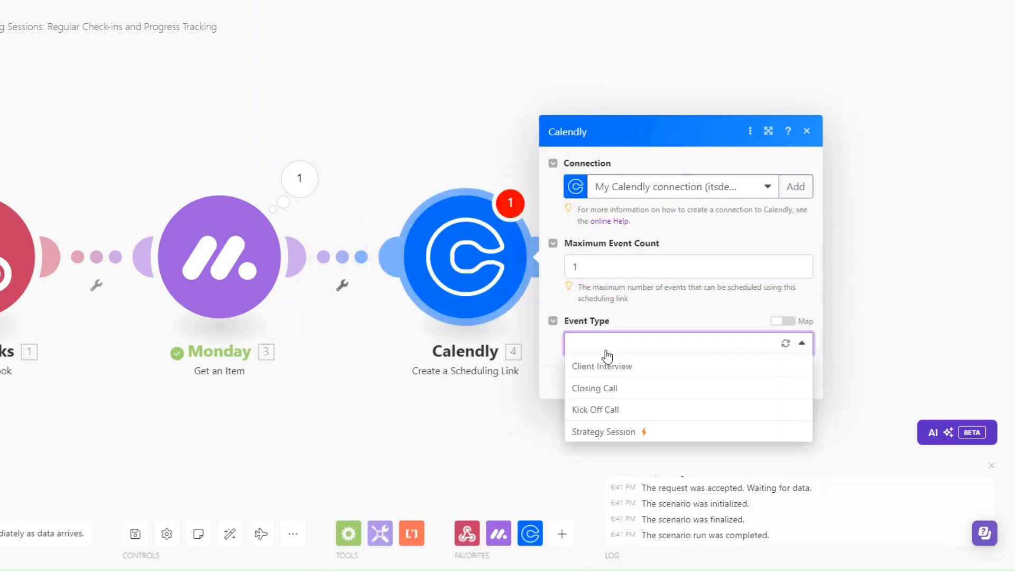
{"action": "left_click", "coordinate": [603, 432]}
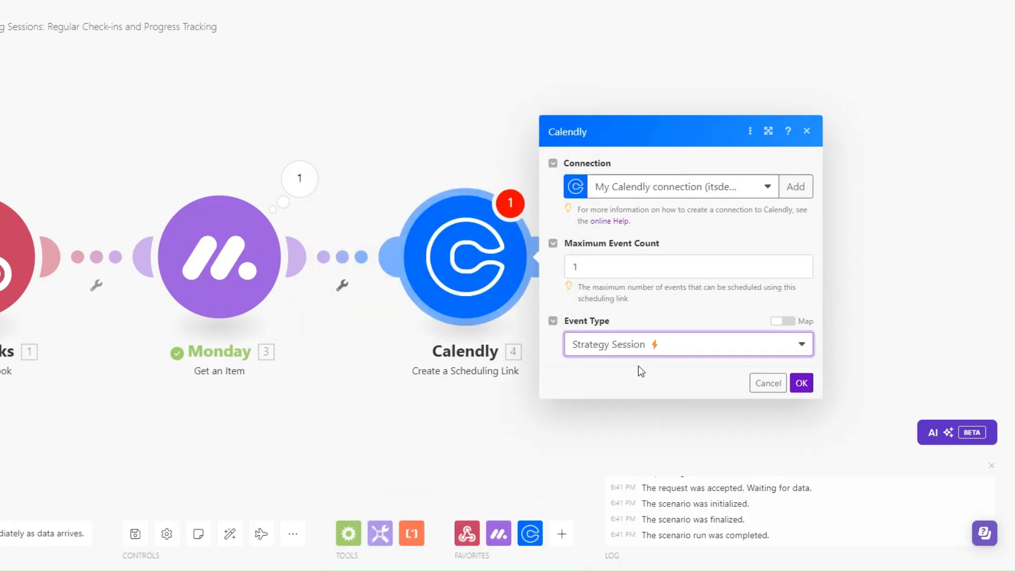
{"action": "left_click", "coordinate": [801, 383]}
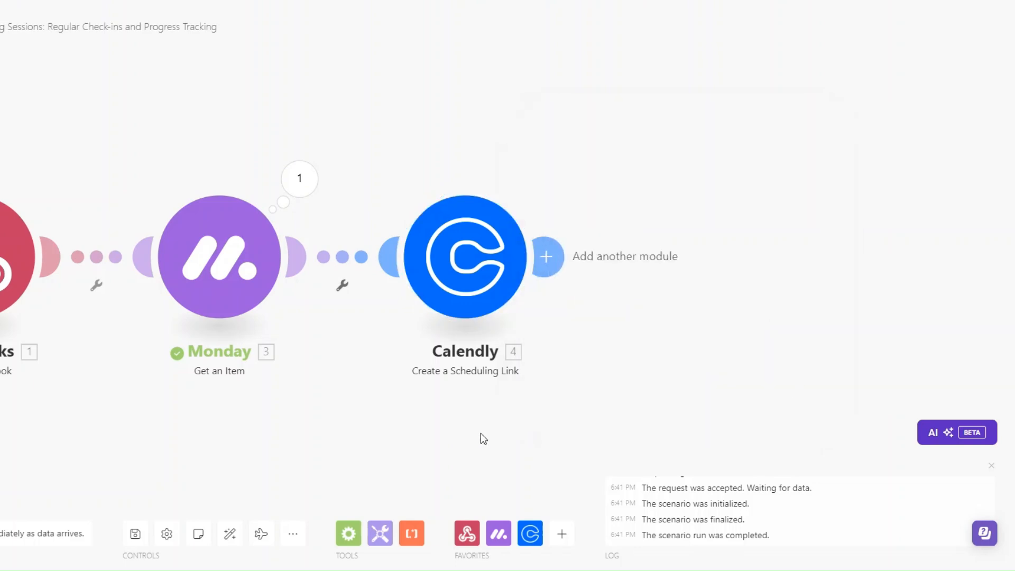
Rename the Calendly module to 'Coaching Sessions'
{"action": "left_click", "coordinate": [512, 339]}
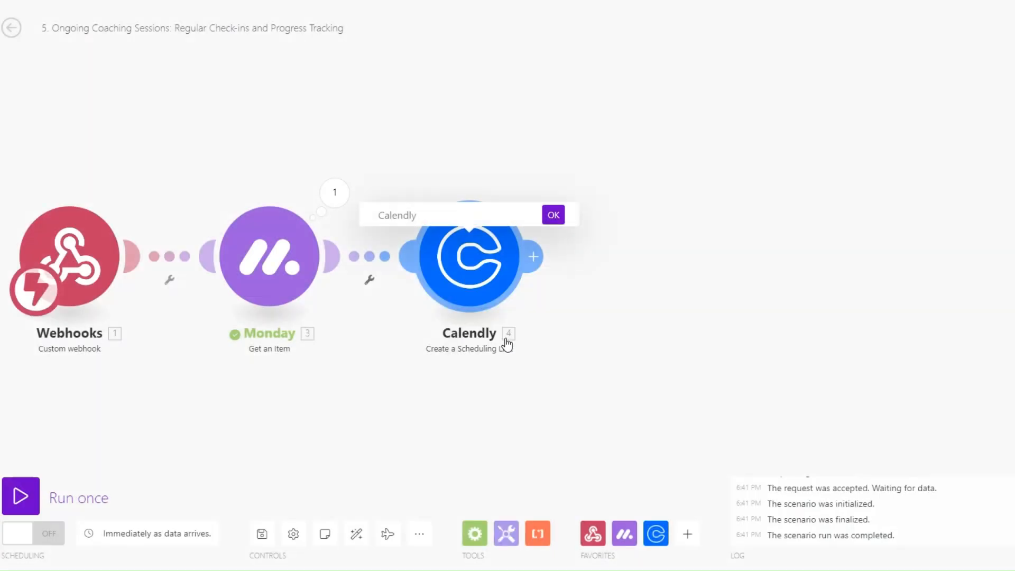
{"action": "key", "text": "ctrl+a"}
{"action": "type", "text": "Coaching Sessions"}
{"action": "key", "text": "Return"}
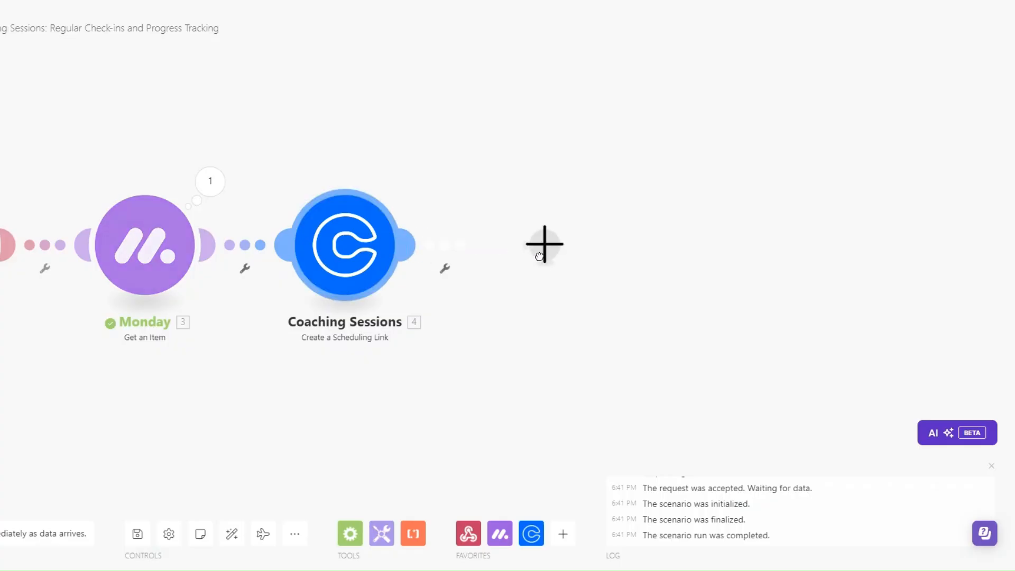
Add an Email > Send an Email module after Coaching Sessions
{"action": "left_click", "coordinate": [544, 243]}
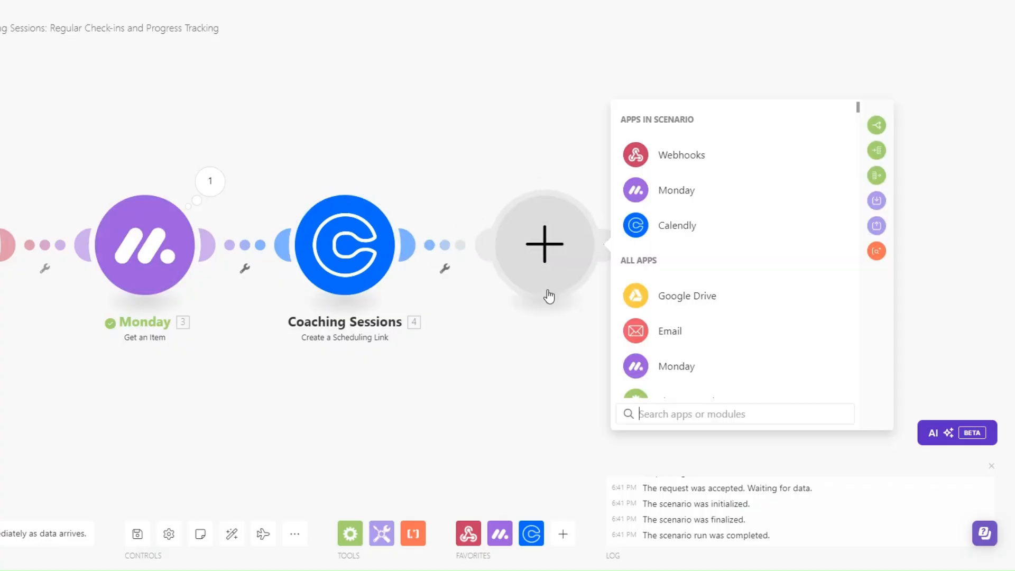
{"action": "left_click", "coordinate": [661, 333]}
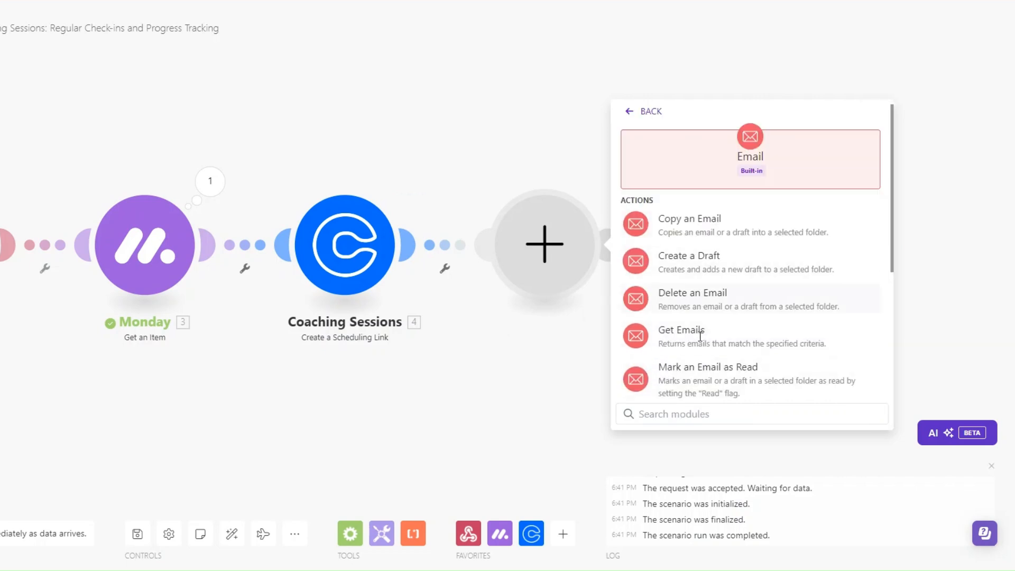
{"action": "scroll", "coordinate": [698, 344], "scroll_direction": "down", "scroll_amount": 3}
{"action": "left_click", "coordinate": [691, 379]}
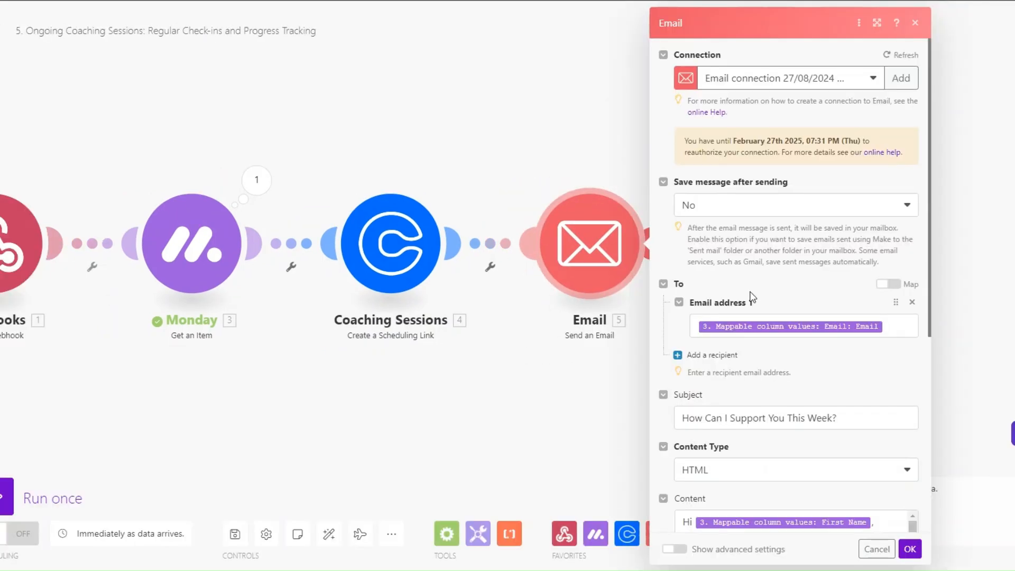
{"action": "scroll", "coordinate": [751, 296], "scroll_direction": "down", "scroll_amount": 4}
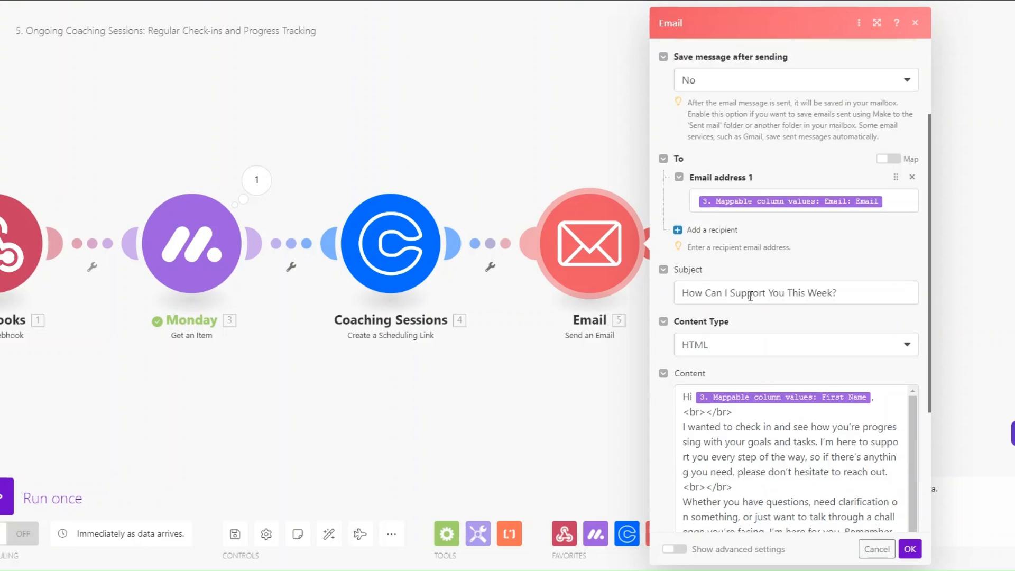
Fill in the recipient, subject 'How Can I Support You This Week?' and the HTML check-in message
{"action": "left_click", "coordinate": [900, 138]}
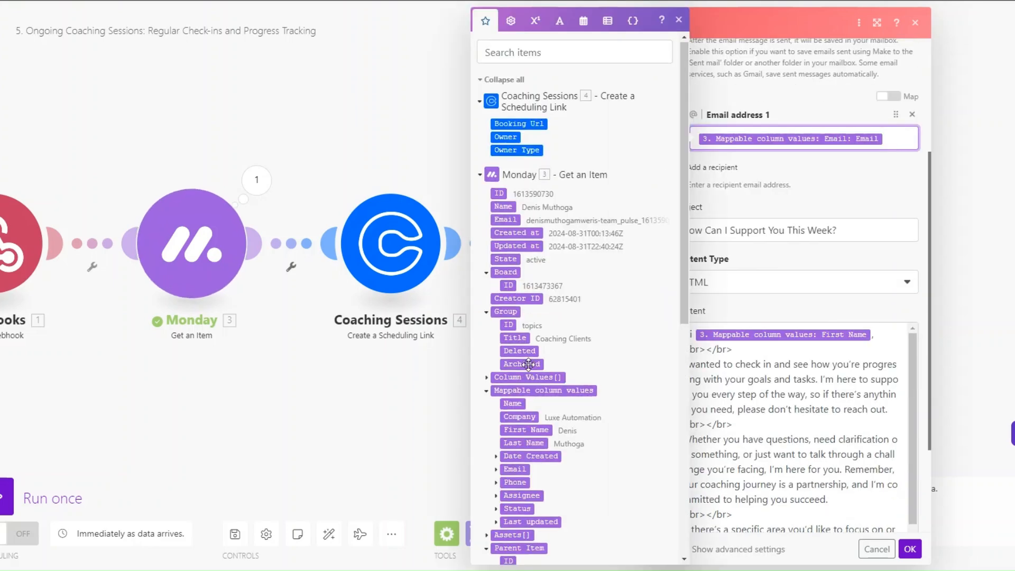
{"action": "left_click", "coordinate": [851, 228]}
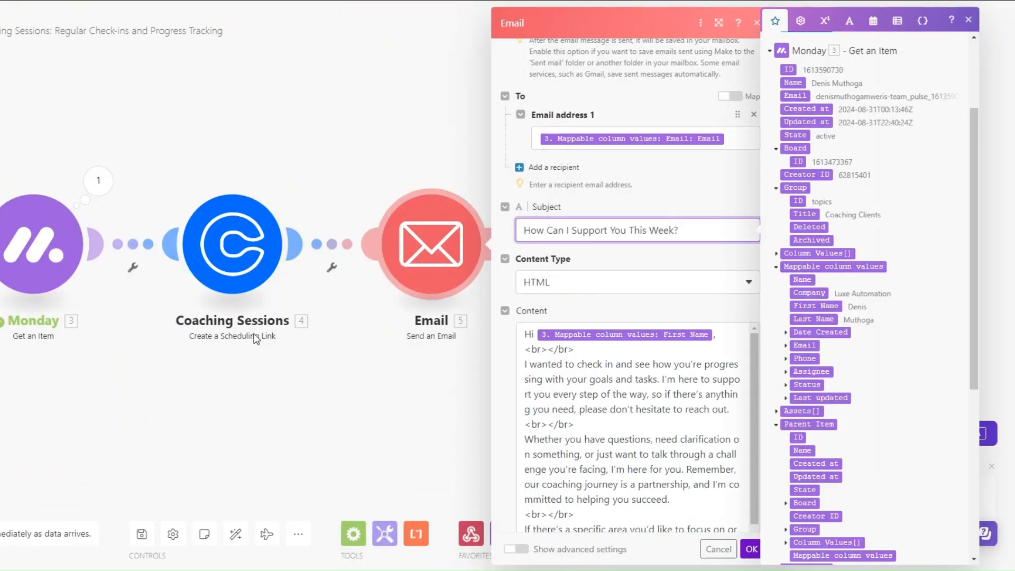
{"action": "scroll", "coordinate": [643, 247], "scroll_direction": "down", "scroll_amount": 3}
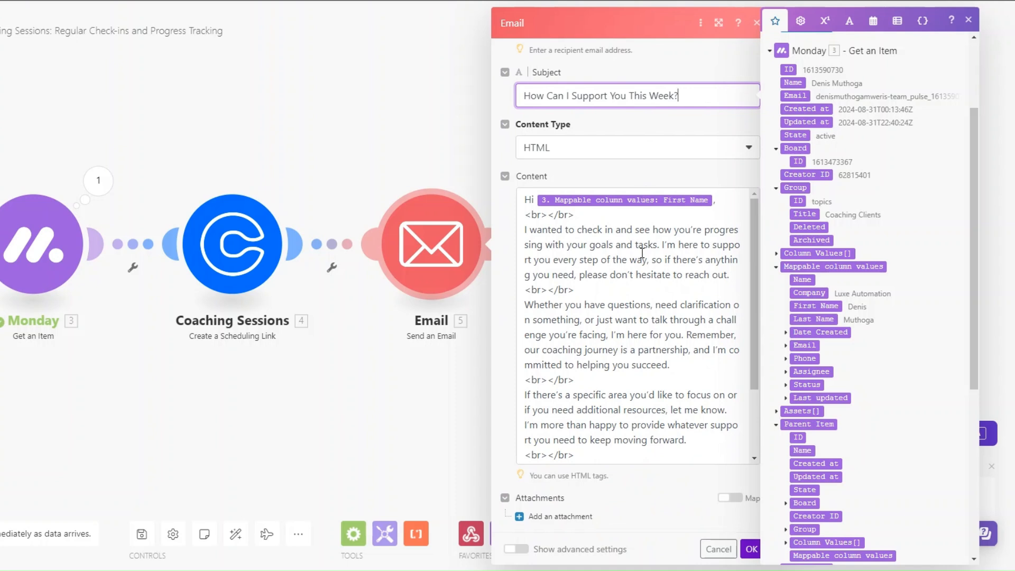
{"action": "scroll", "coordinate": [642, 253], "scroll_direction": "down", "scroll_amount": 3}
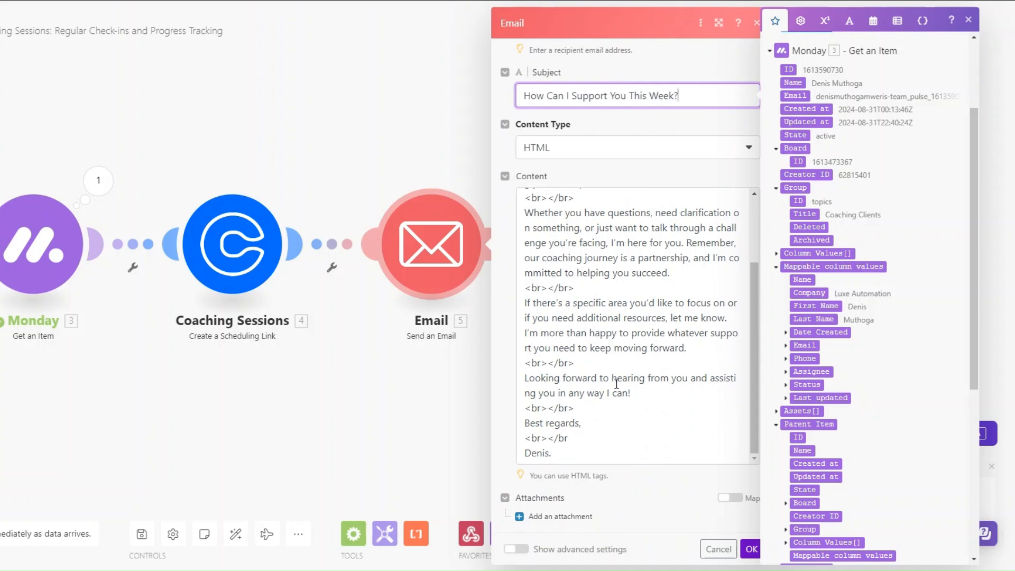
{"action": "scroll", "coordinate": [614, 381], "scroll_direction": "up", "scroll_amount": 3}
{"action": "scroll", "coordinate": [611, 357], "scroll_direction": "up", "scroll_amount": 3}
Close the email settings and rename the Email module to 'Support Email'
{"action": "left_click", "coordinate": [751, 549]}
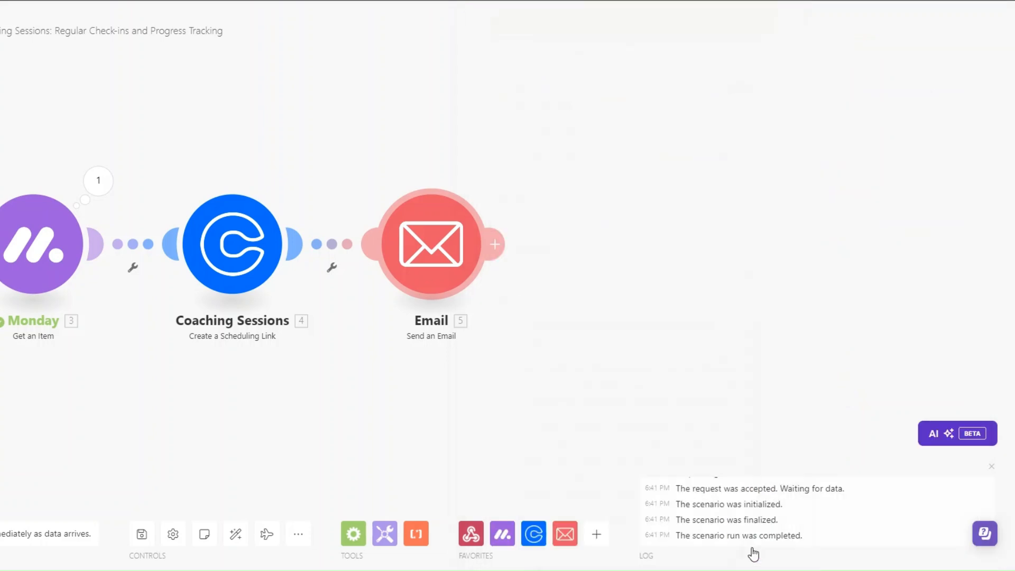
{"action": "right_click", "coordinate": [439, 237]}
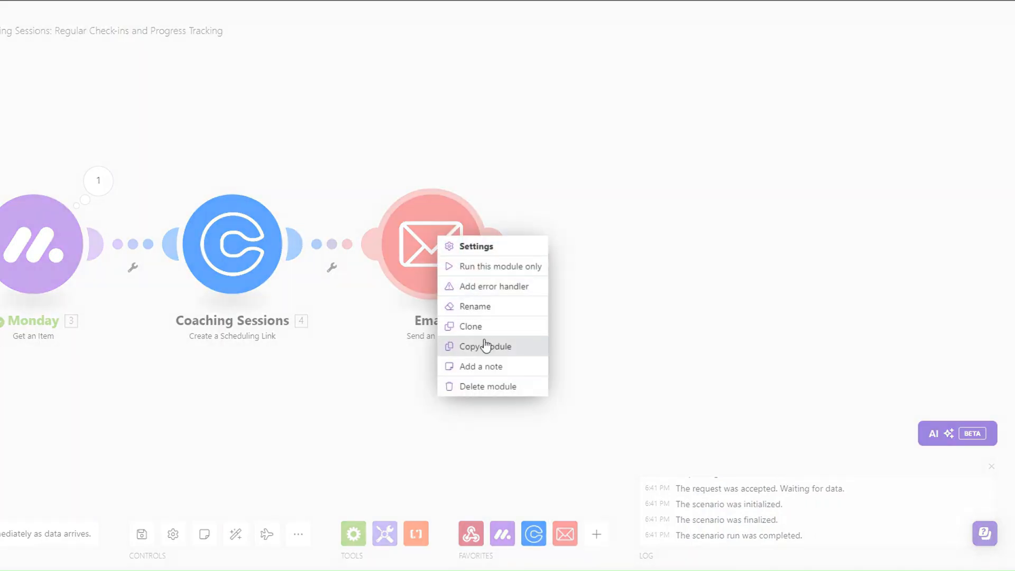
{"action": "left_click", "coordinate": [476, 306]}
{"action": "type", "text": "Support E"}
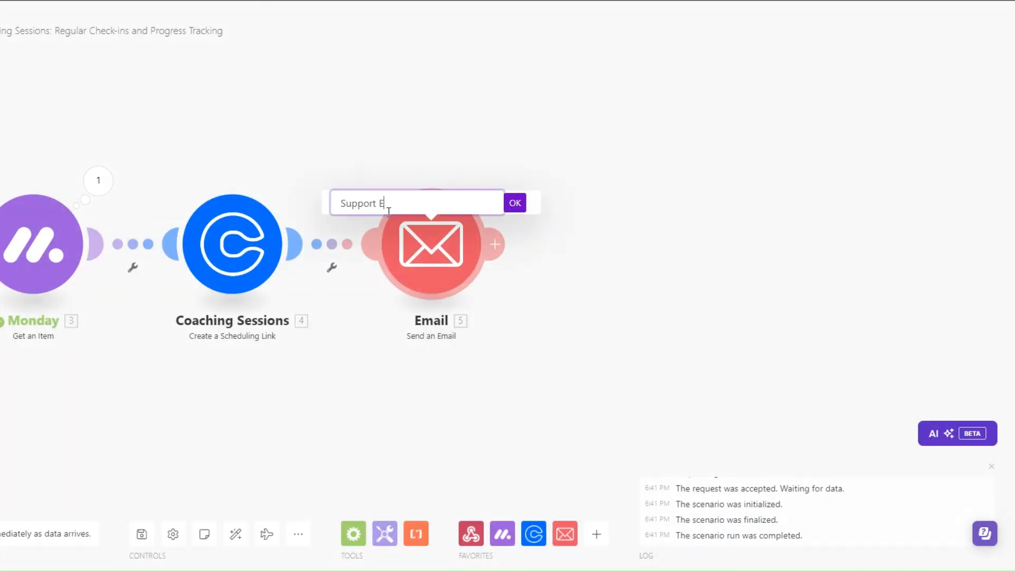
{"action": "type", "text": "mail"}
{"action": "left_click", "coordinate": [516, 204]}
Set up a filter labelled 'Wait 2 days' on the link before Support Email
{"action": "left_click", "coordinate": [332, 267]}
{"action": "left_click", "coordinate": [351, 308]}
{"action": "left_click", "coordinate": [426, 195]}
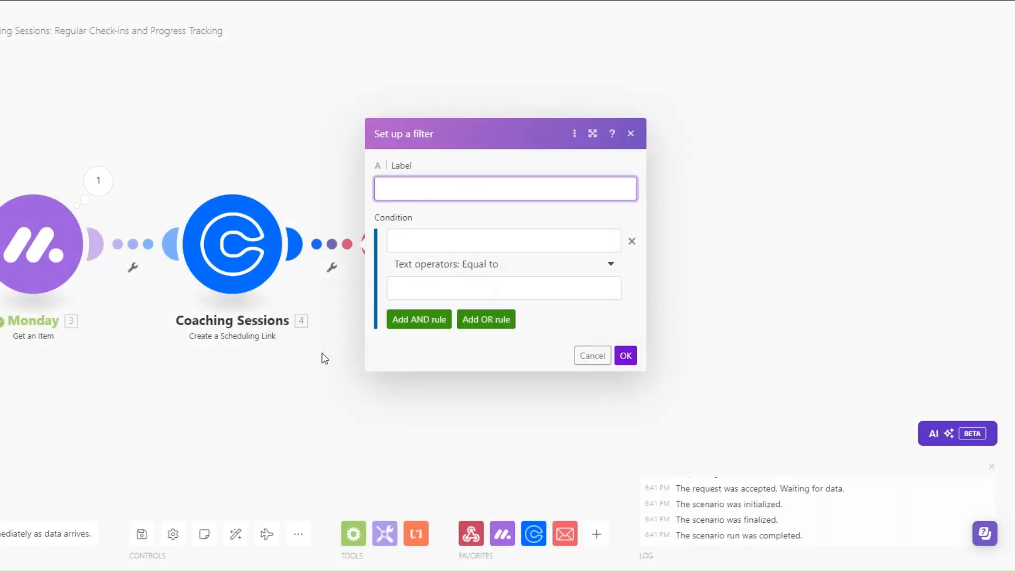
{"action": "left_click", "coordinate": [484, 246]}
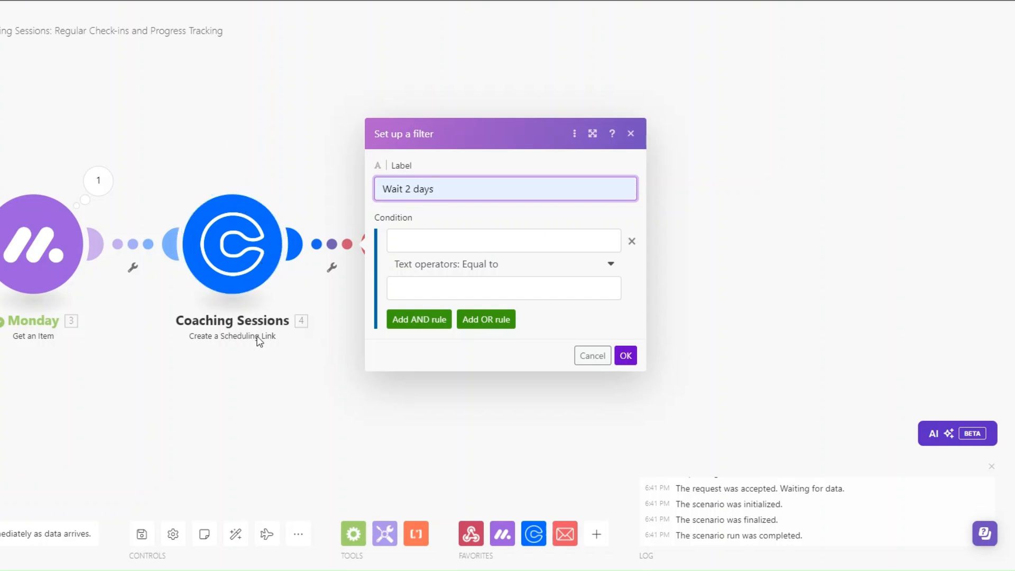
Give the filter the condition Date equal to addDays(now; 2) and save it
{"action": "left_click", "coordinate": [413, 241]}
{"action": "type", "text": "Date"}
{"action": "left_click", "coordinate": [425, 288]}
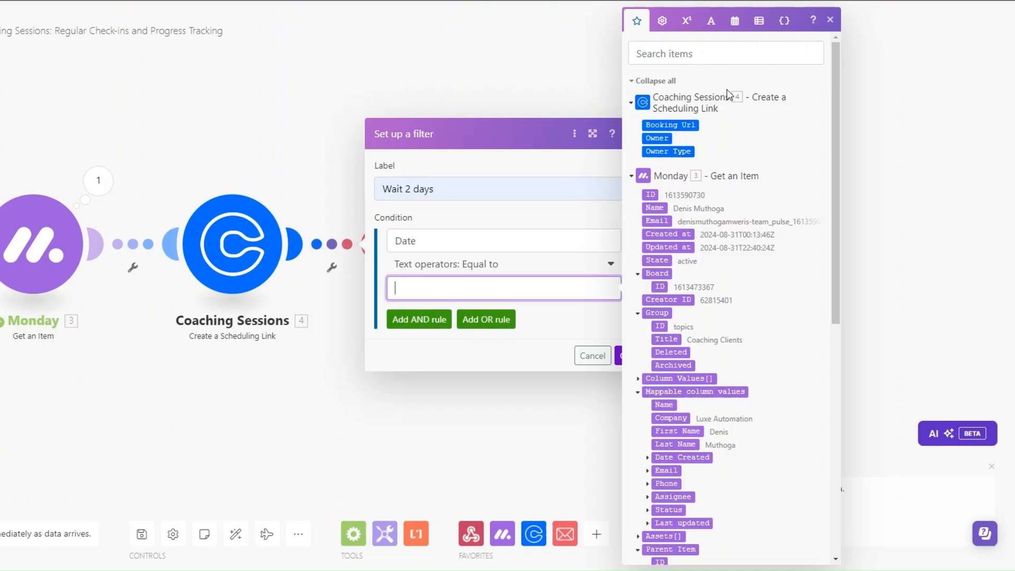
{"action": "left_click", "coordinate": [733, 24]}
{"action": "left_click", "coordinate": [798, 413]}
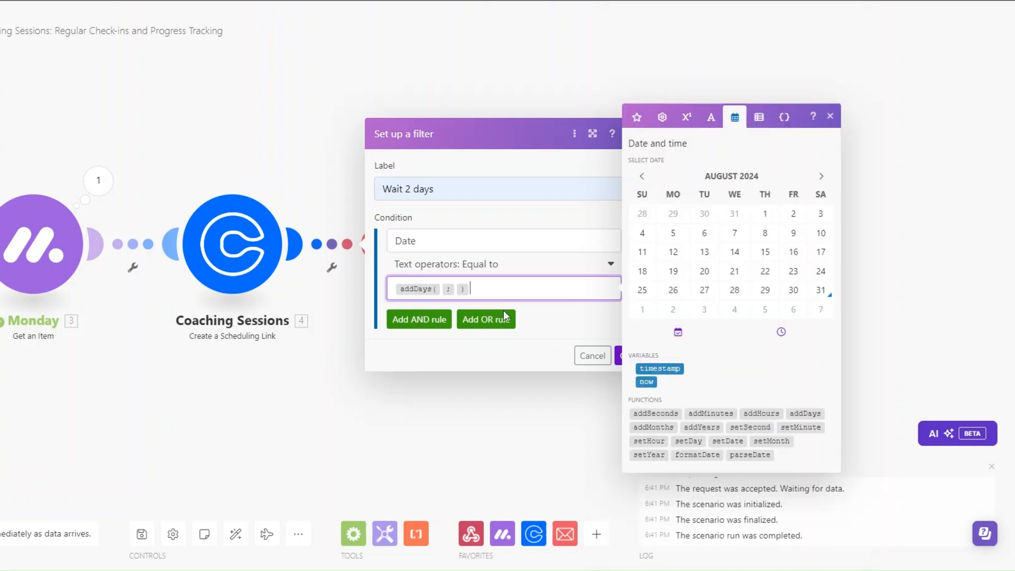
{"action": "left_click", "coordinate": [646, 382]}
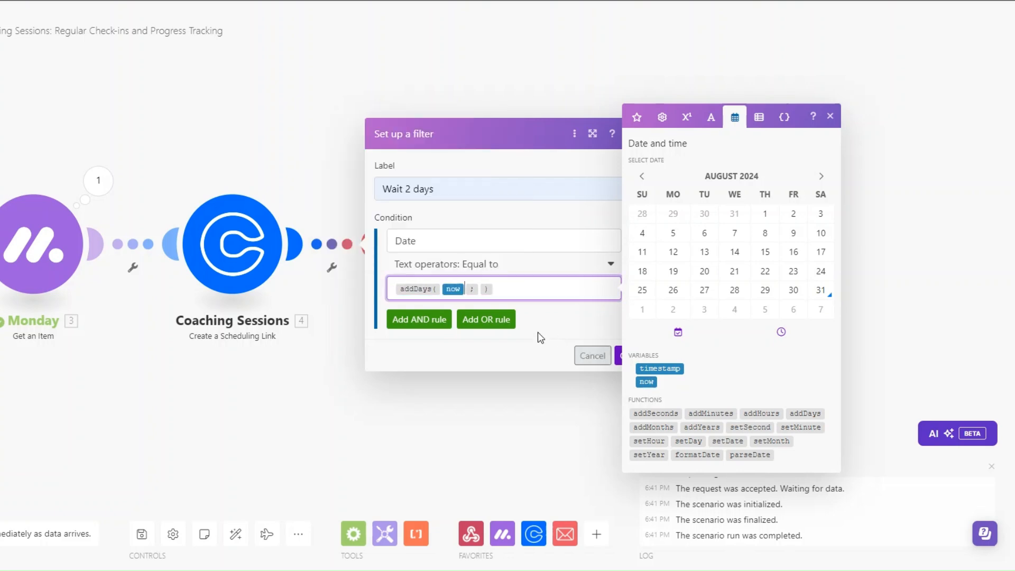
{"action": "left_click", "coordinate": [480, 291]}
{"action": "type", "text": "2"}
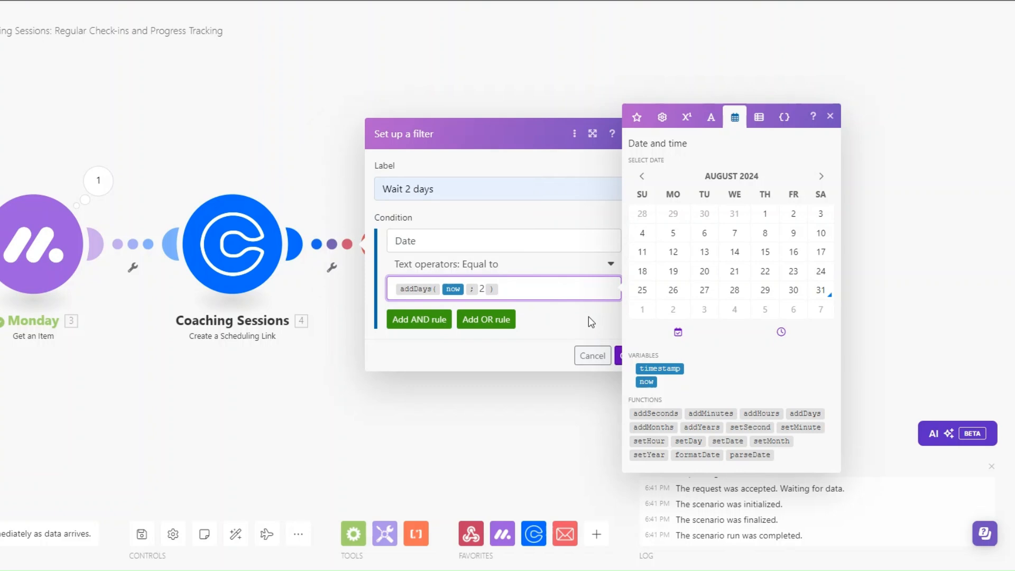
{"action": "left_click", "coordinate": [625, 356]}
{"action": "left_click", "coordinate": [626, 356]}
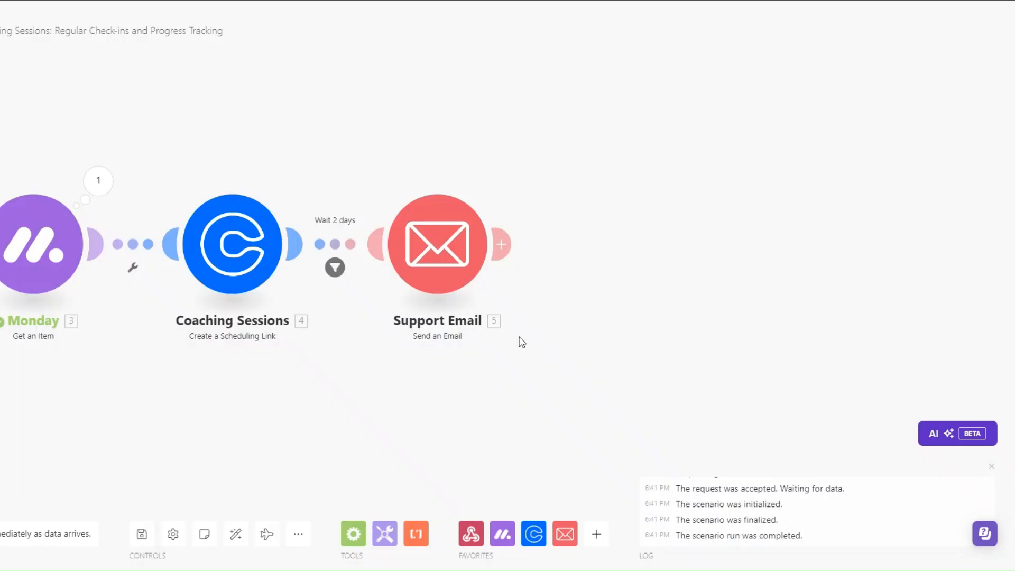
Clone the Support Email module three times and auto-align the modules into a row
{"action": "right_click", "coordinate": [444, 228]}
{"action": "left_click", "coordinate": [505, 317]}
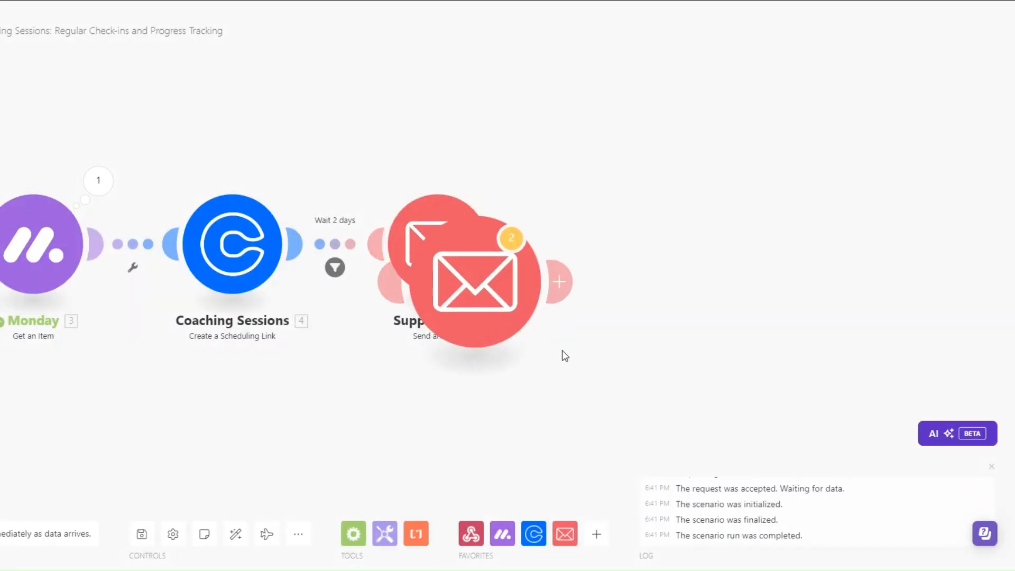
{"action": "right_click", "coordinate": [633, 277]}
{"action": "left_click", "coordinate": [696, 363]}
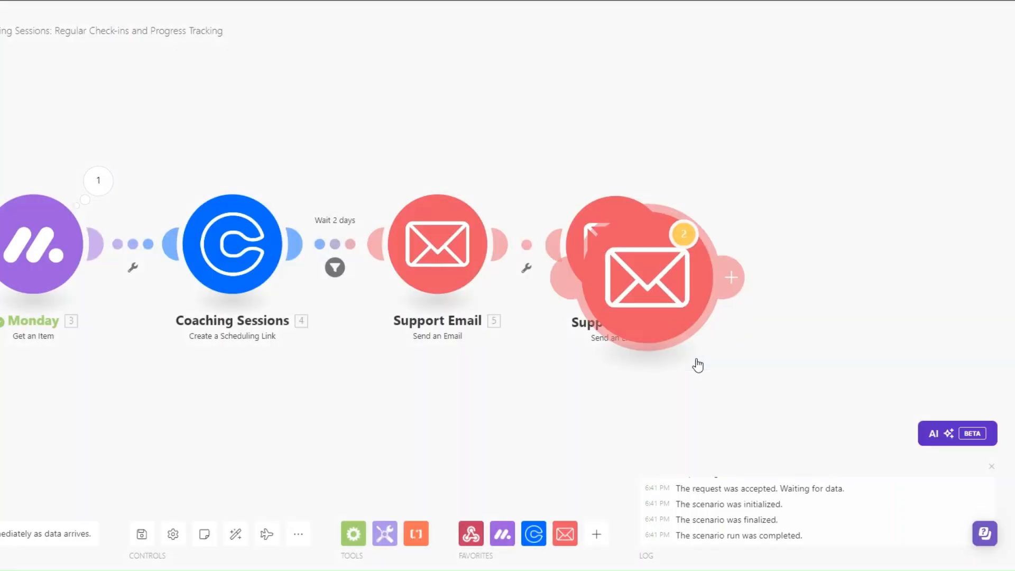
{"action": "right_click", "coordinate": [816, 286]}
{"action": "left_click", "coordinate": [842, 376]}
{"action": "left_click", "coordinate": [236, 533]}
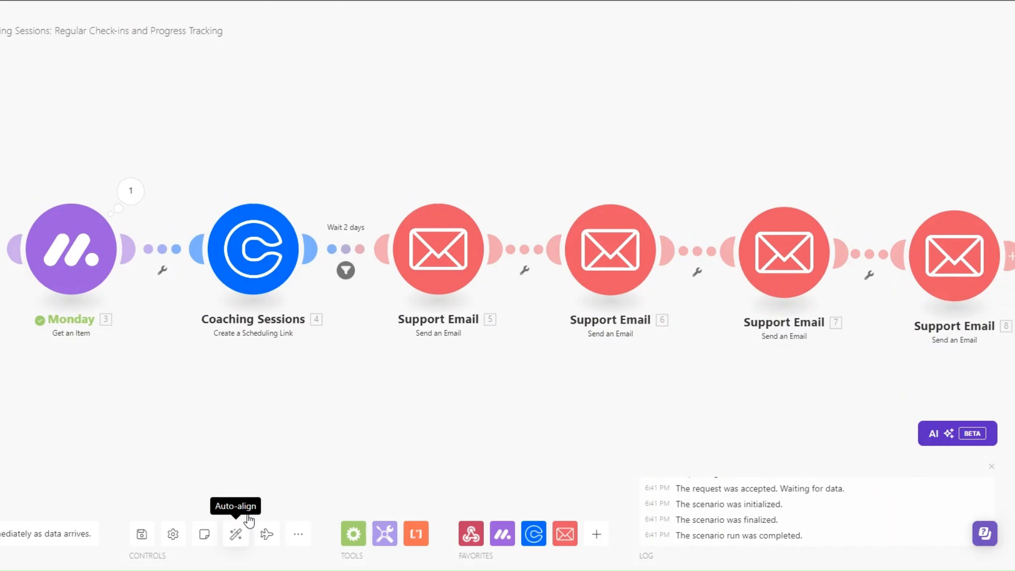
Rename the first clone to 'Accountability Email'
{"action": "right_click", "coordinate": [547, 288]}
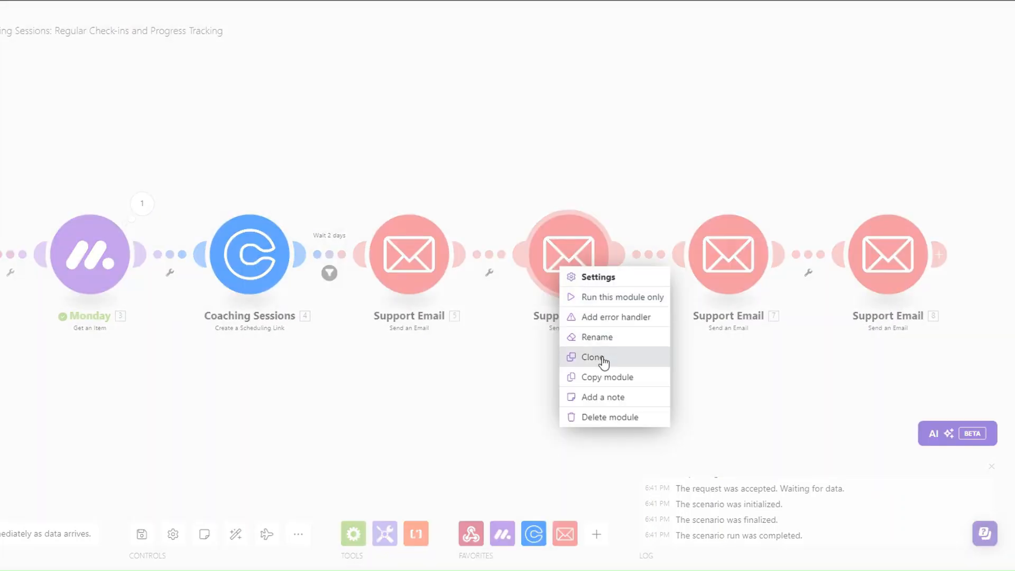
{"action": "left_click", "coordinate": [596, 336]}
{"action": "left_click_drag", "start_coordinate": [517, 223], "coordinate": [477, 223]}
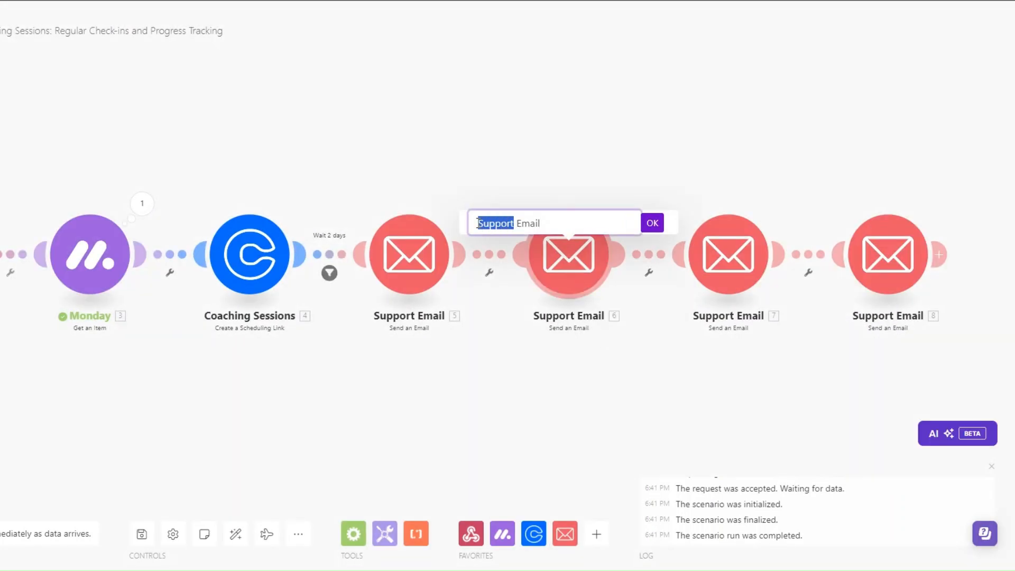
{"action": "type", "text": "Accountability"}
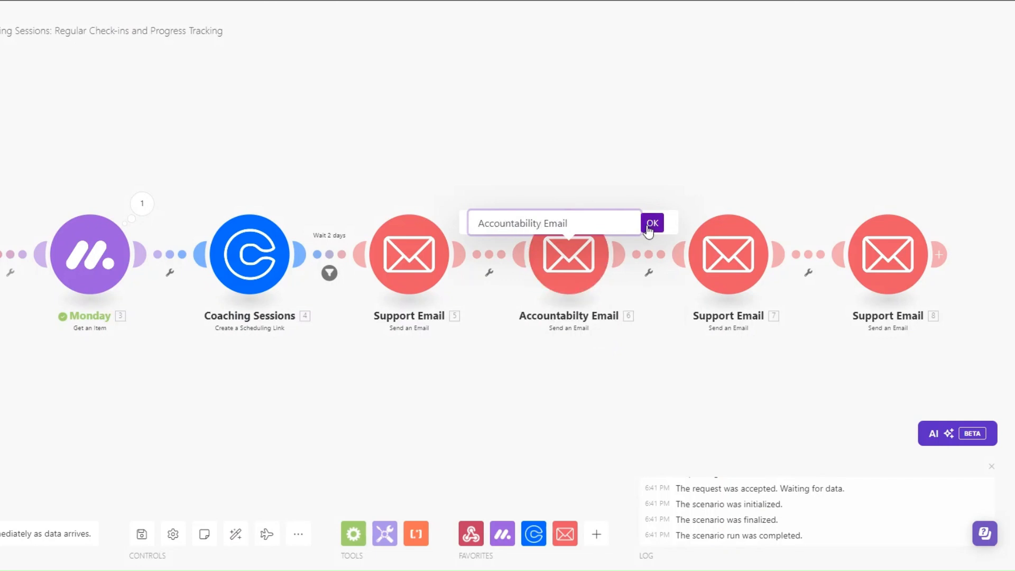
{"action": "left_click", "coordinate": [653, 224]}
Rename the remaining clones to 'Feedback Email' and 'Adjustment Email'
{"action": "right_click", "coordinate": [720, 265]}
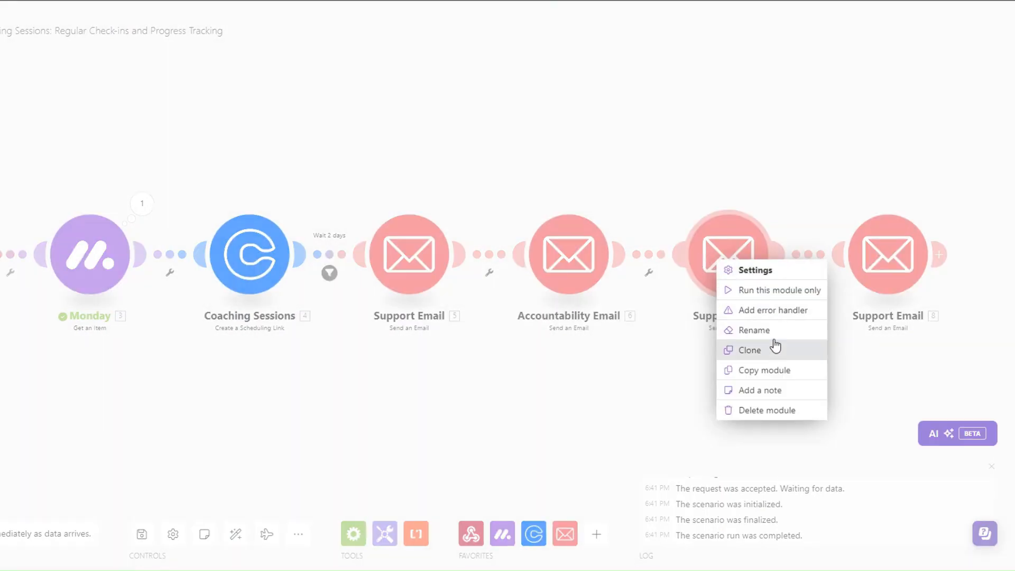
{"action": "left_click", "coordinate": [771, 330]}
{"action": "left_click_drag", "start_coordinate": [675, 223], "coordinate": [638, 223]}
{"action": "key", "text": "BackSpace"}
{"action": "type", "text": "Feedback Email"}
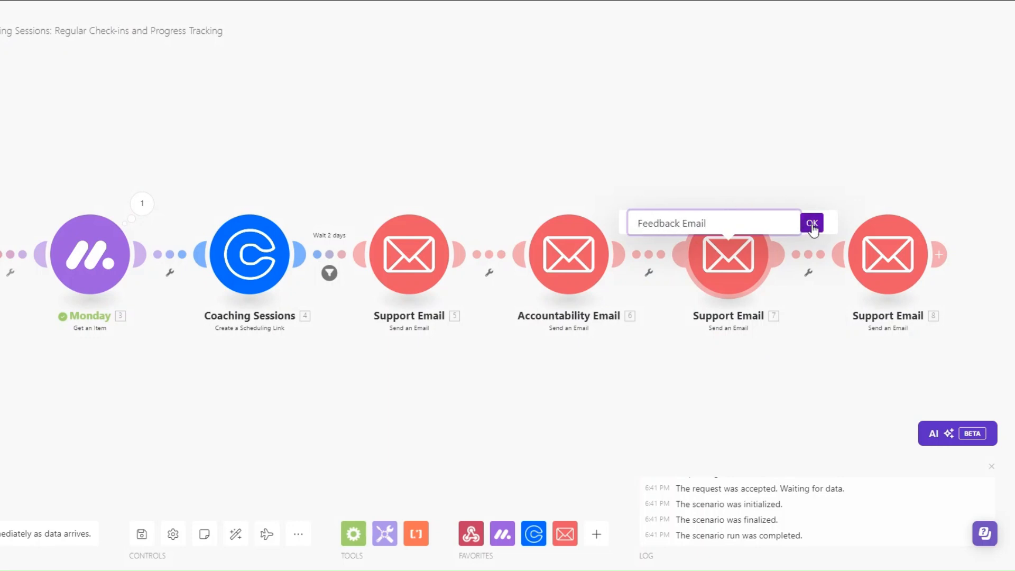
{"action": "left_click", "coordinate": [813, 226]}
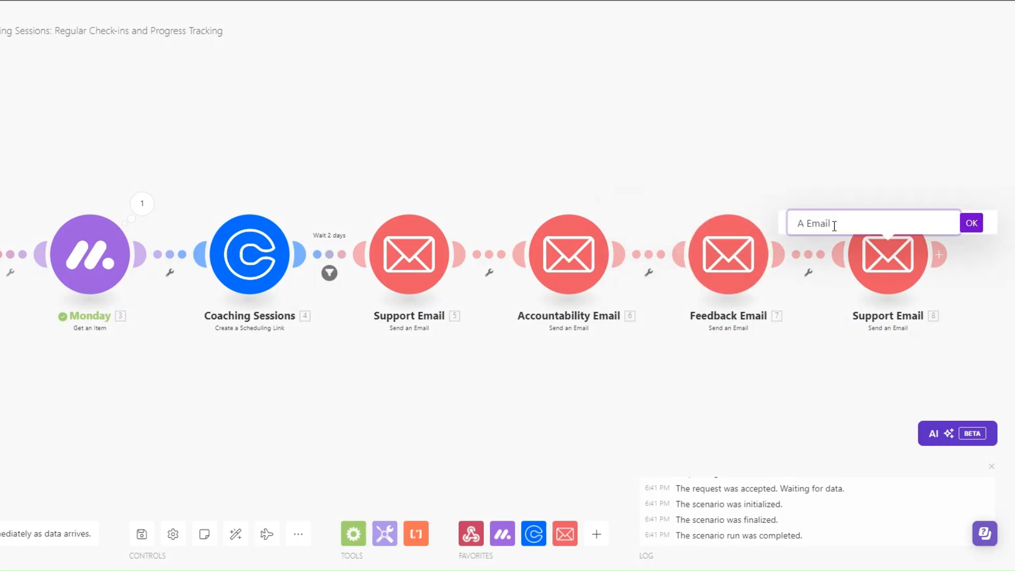
{"action": "type", "text": "djus"}
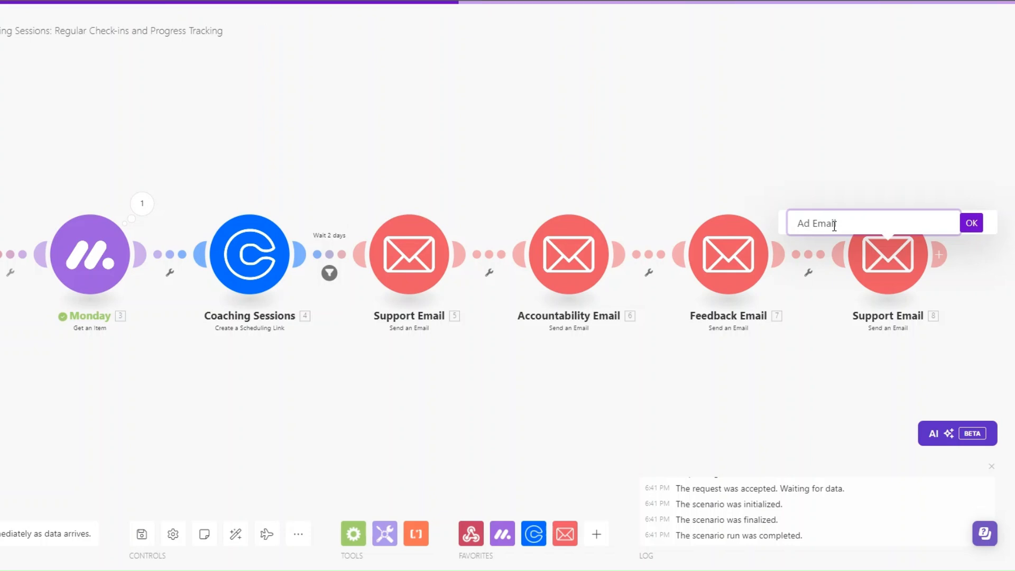
{"action": "type", "text": "tm"}
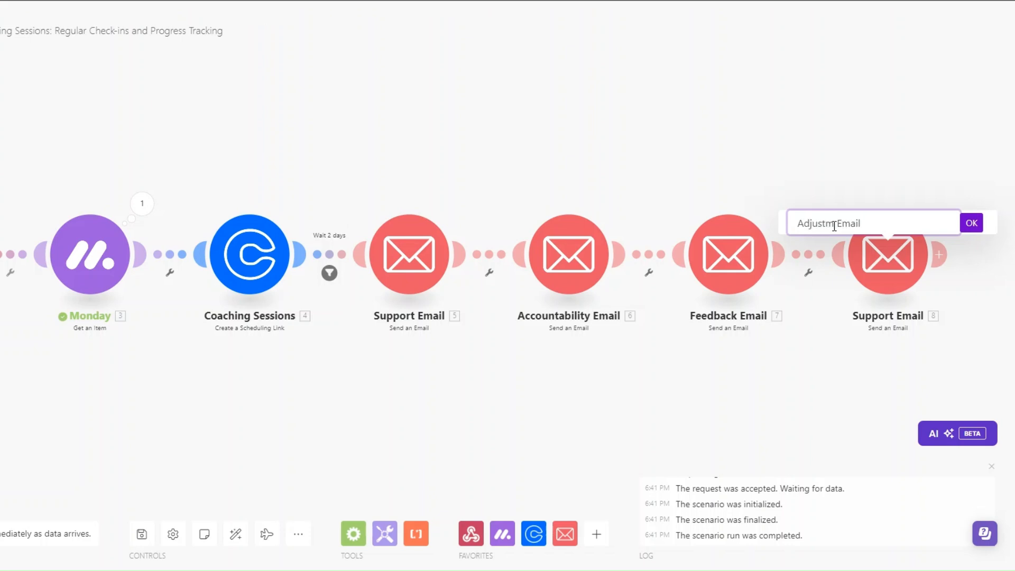
{"action": "type", "text": "ent"}
{"action": "left_click", "coordinate": [973, 224]}
{"action": "left_click_drag", "start_coordinate": [304, 412], "coordinate": [323, 415]}
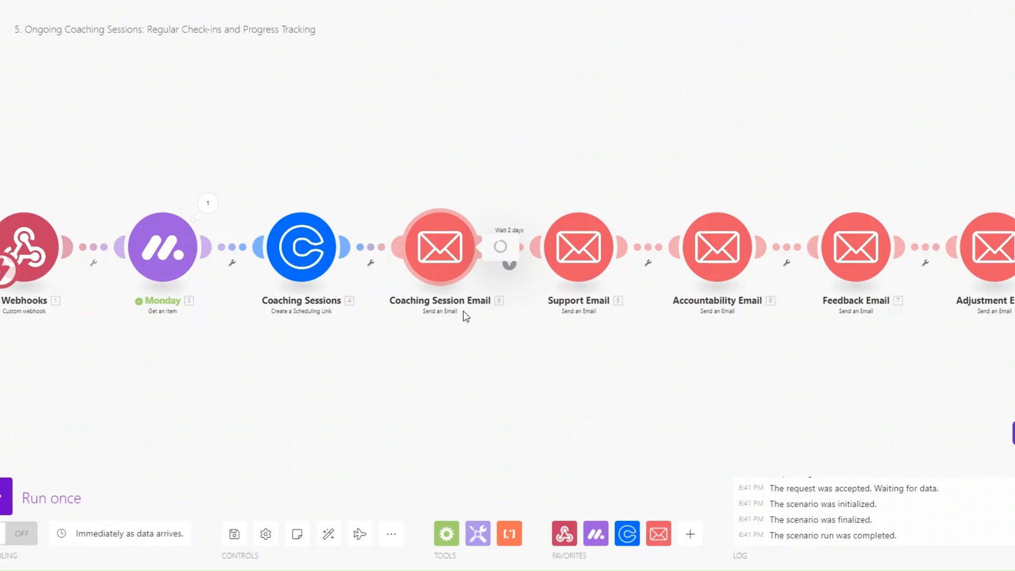
Open Coaching Session Email to view subject 'Scheduling Your One-on-One Coaching Sessions' and its HTML body
{"action": "left_click", "coordinate": [424, 232]}
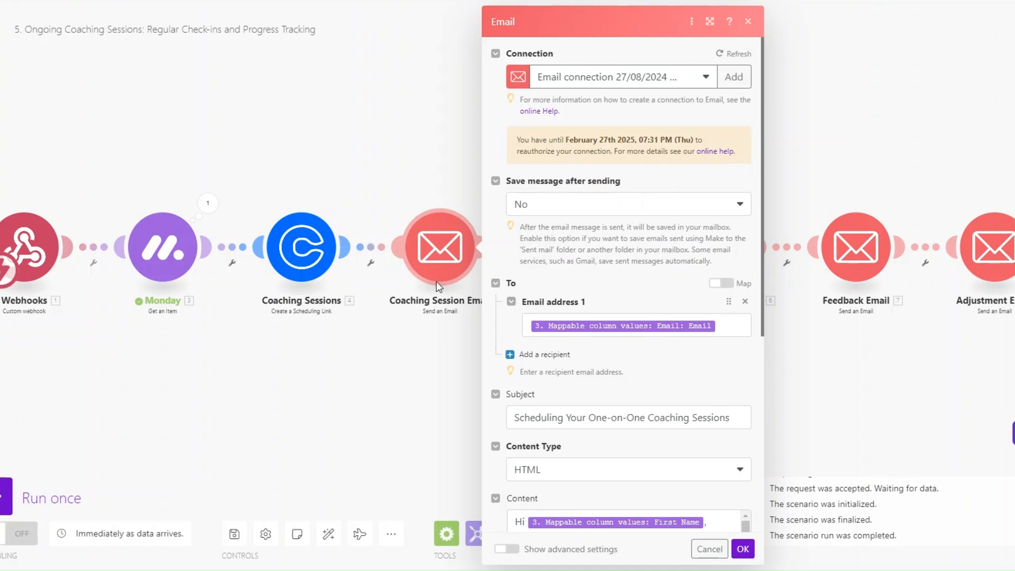
{"action": "scroll", "coordinate": [635, 338], "scroll_direction": "down", "scroll_amount": 5}
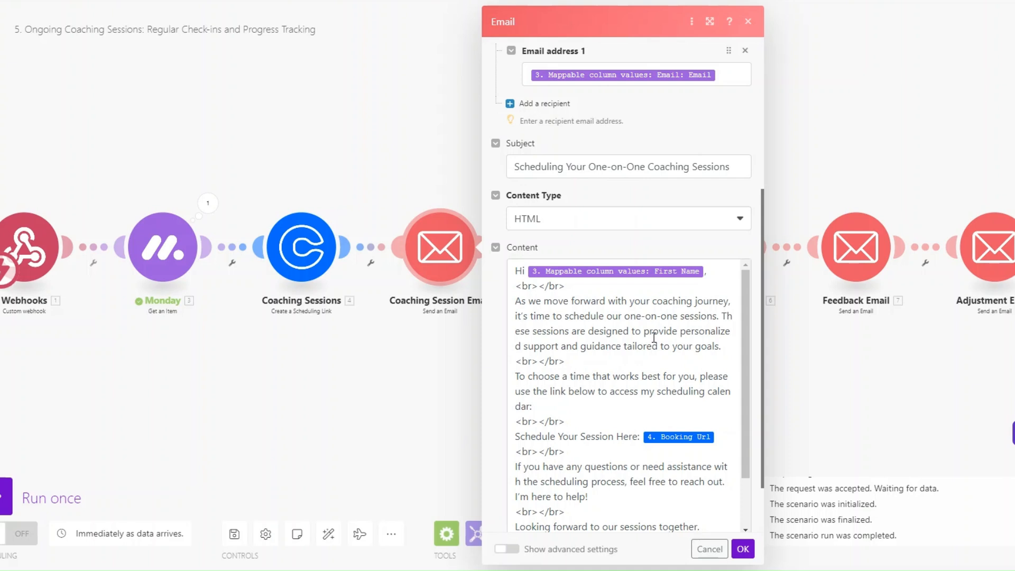
Review the Coaching Session Email's HTML body with the mapped Booking Url, then close its settings
{"action": "scroll", "coordinate": [654, 338], "scroll_direction": "down", "scroll_amount": 2}
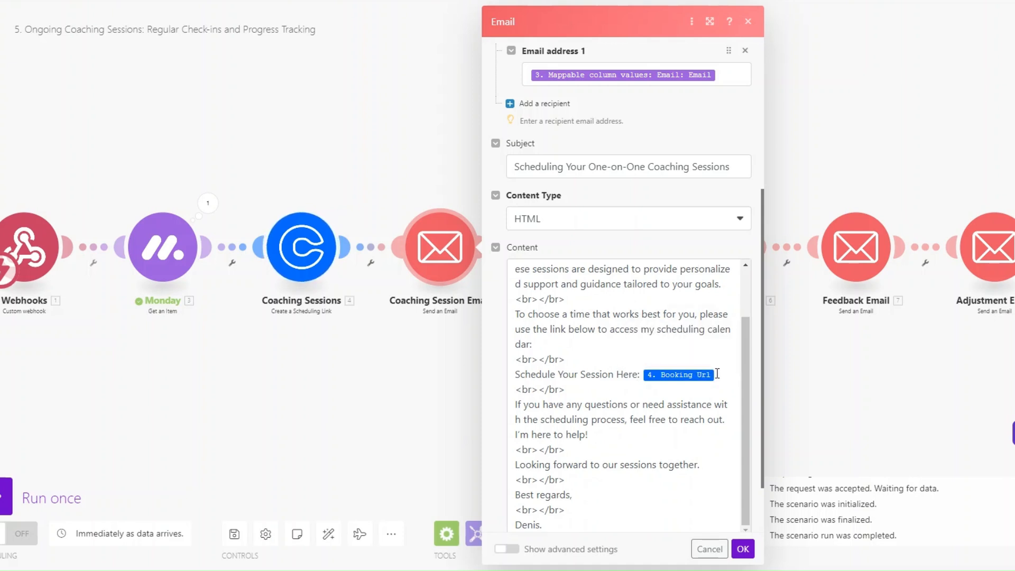
{"action": "scroll", "coordinate": [717, 374], "scroll_direction": "down", "scroll_amount": 1}
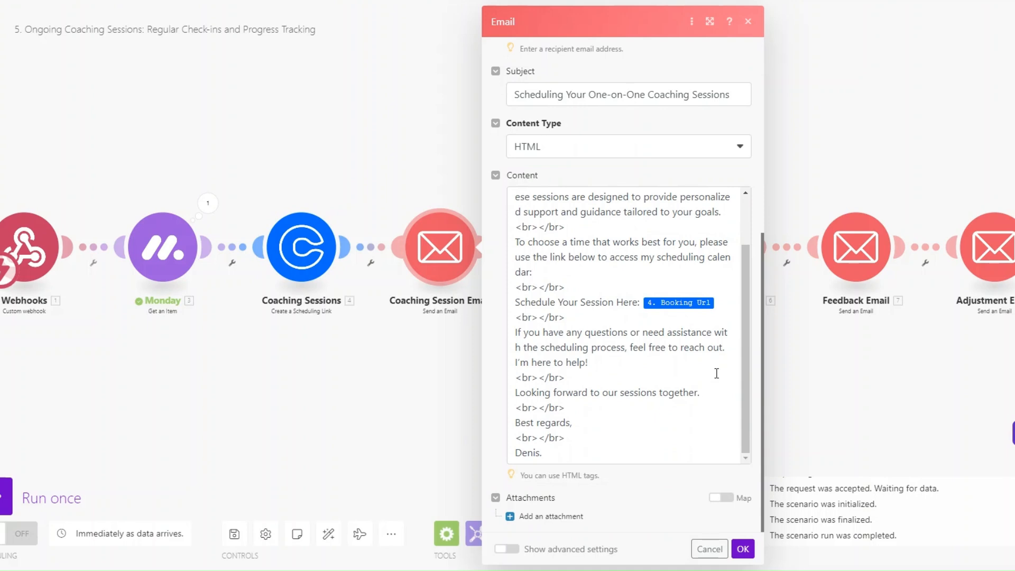
{"action": "left_click", "coordinate": [744, 550]}
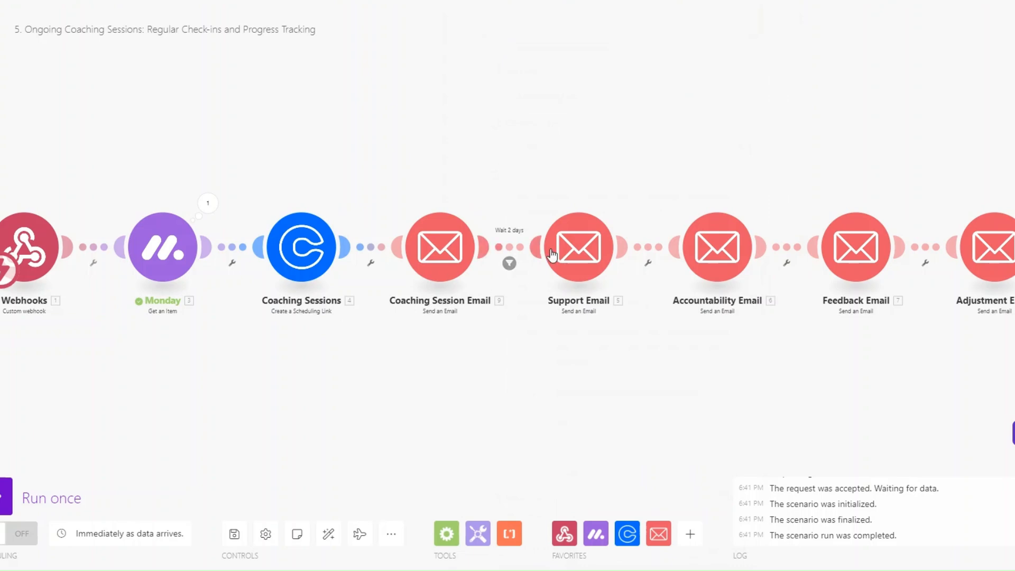
{"action": "left_click", "coordinate": [600, 290]}
{"action": "scroll", "coordinate": [742, 239], "scroll_direction": "down", "scroll_amount": 6}
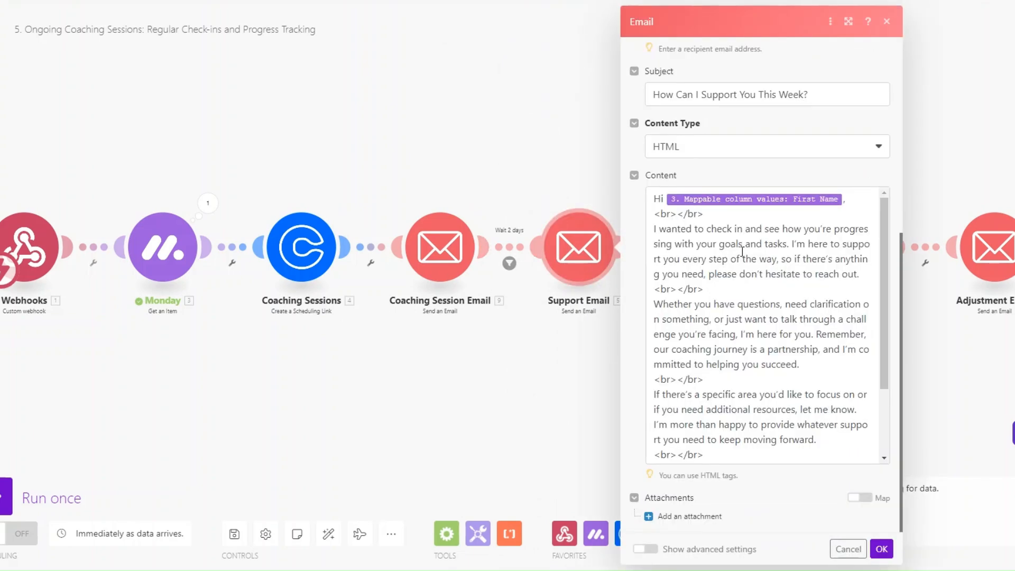
{"action": "scroll", "coordinate": [742, 249], "scroll_direction": "up", "scroll_amount": 4}
{"action": "left_click", "coordinate": [788, 550]}
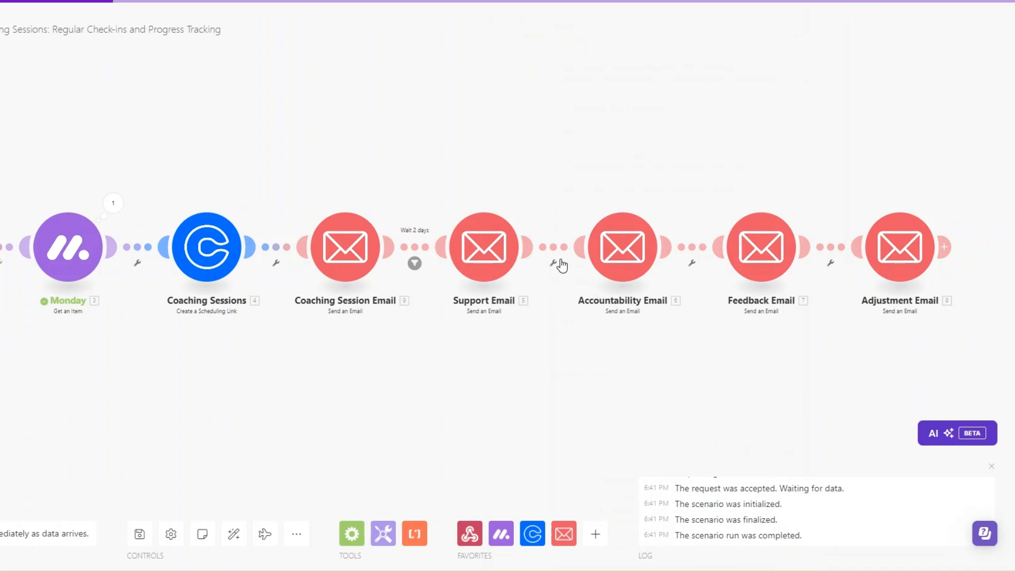
{"action": "left_click", "coordinate": [630, 256]}
{"action": "scroll", "coordinate": [720, 200], "scroll_direction": "down", "scroll_amount": 5}
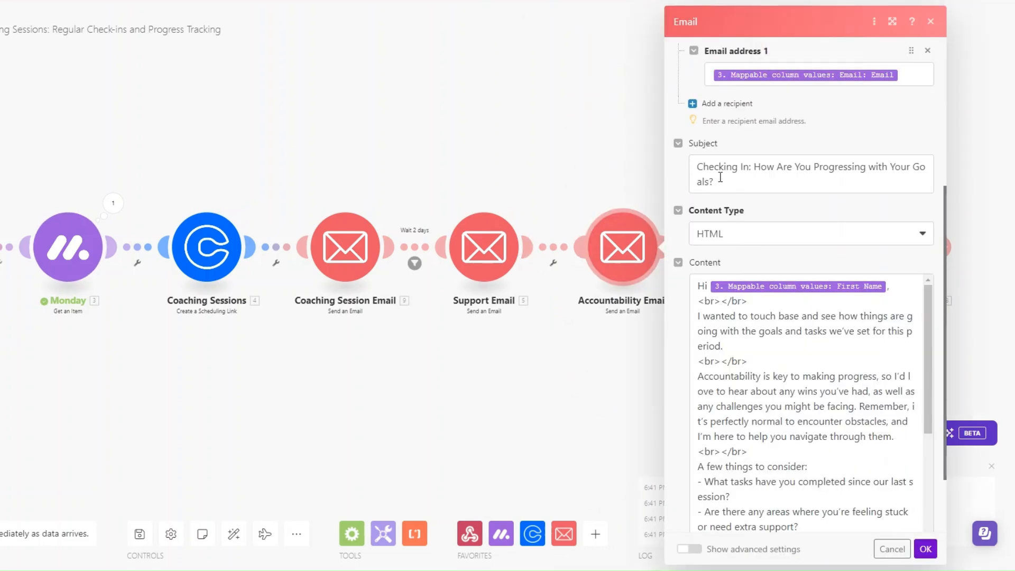
{"action": "scroll", "coordinate": [724, 211], "scroll_direction": "down", "scroll_amount": 1}
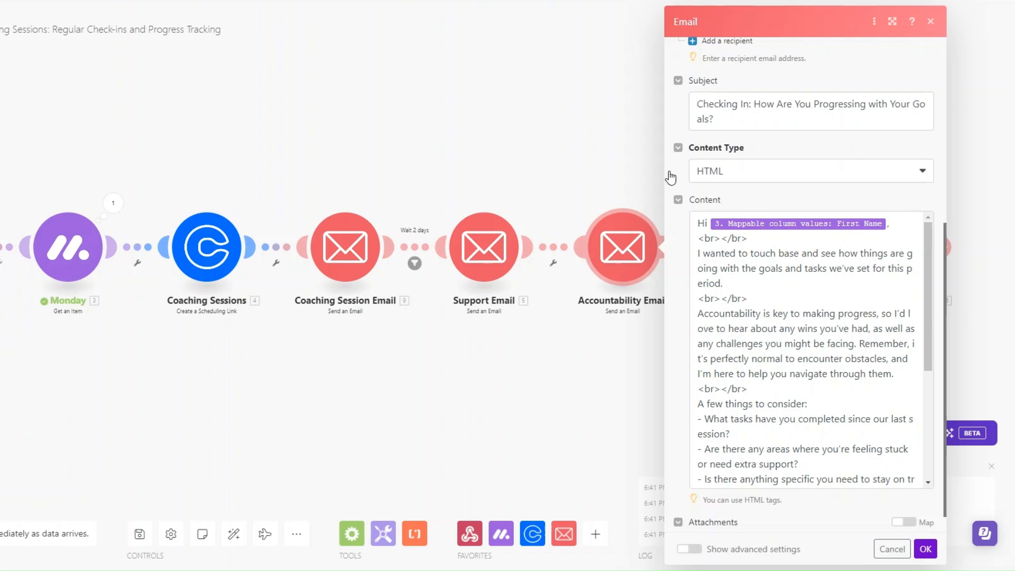
{"action": "scroll", "coordinate": [825, 328], "scroll_direction": "down", "scroll_amount": 4}
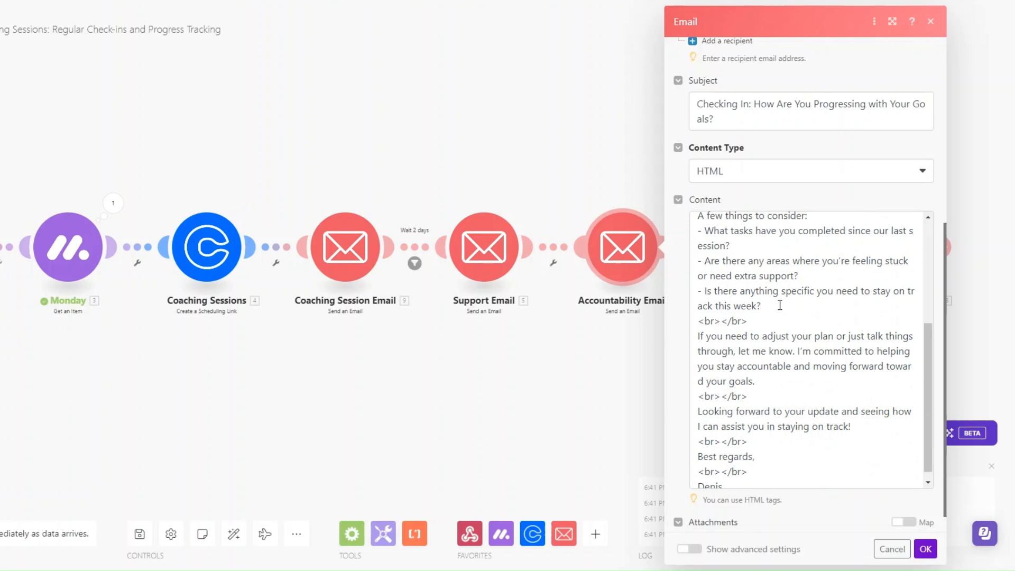
{"action": "scroll", "coordinate": [780, 305], "scroll_direction": "down", "scroll_amount": 1}
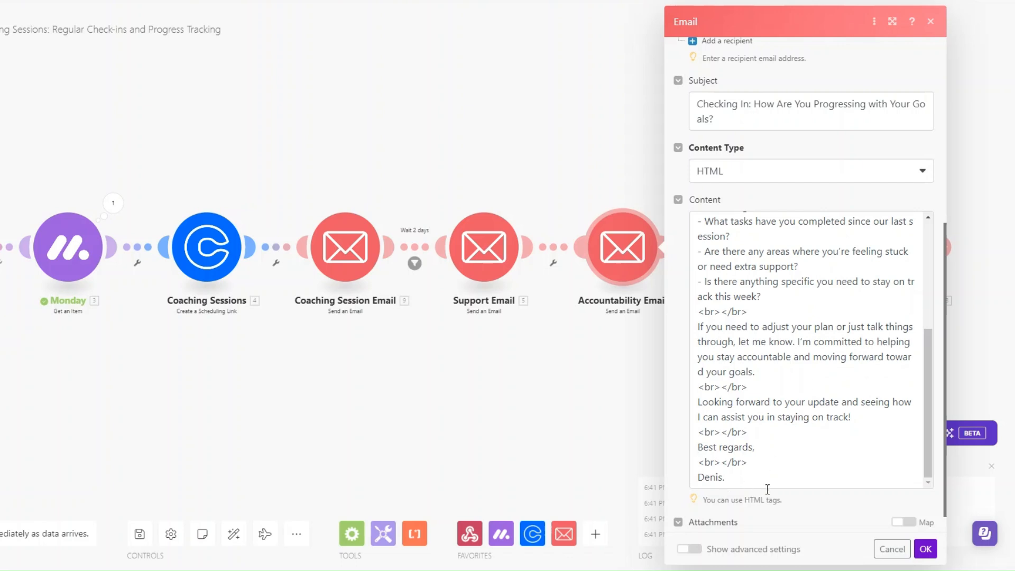
{"action": "left_click", "coordinate": [925, 549]}
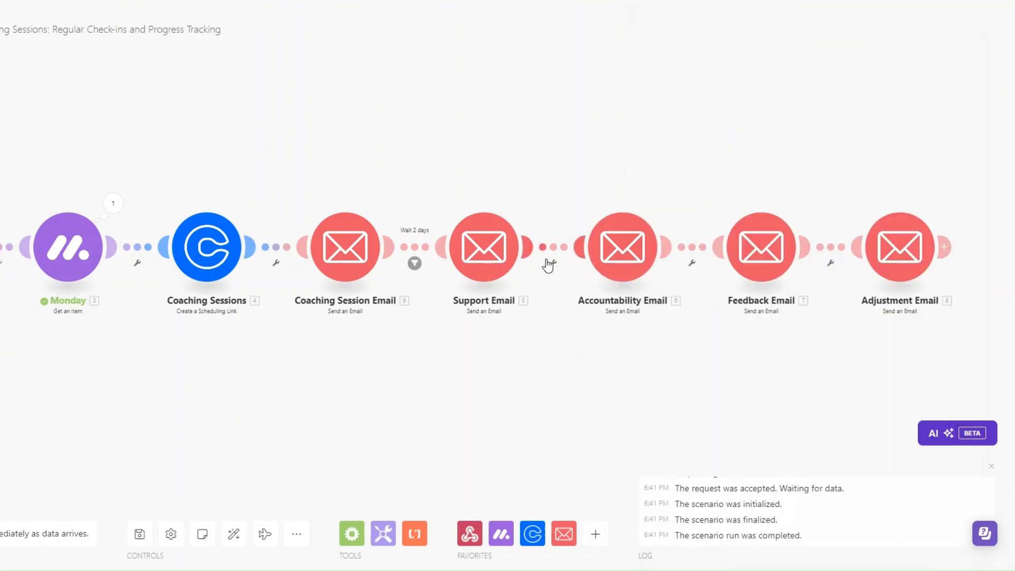
{"action": "left_click", "coordinate": [545, 263]}
Add a filter on the Support-to-Accountability Email link labelled 'Wait 3 days'
{"action": "left_click", "coordinate": [608, 193]}
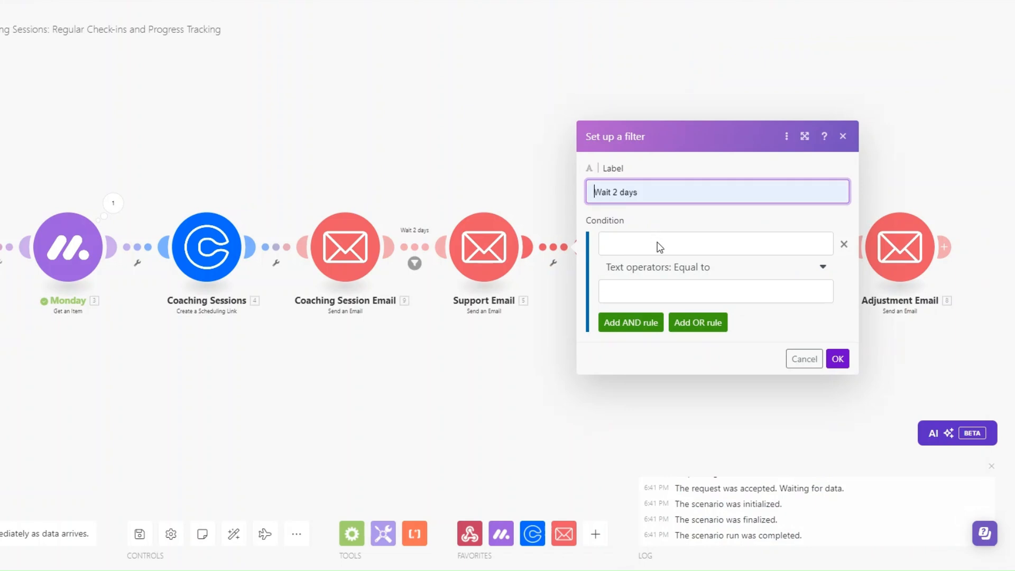
{"action": "left_click", "coordinate": [620, 193]}
{"action": "key", "text": "BackSpace"}
{"action": "type", "text": "3"}
Set the filter condition to Date equal to addDays(now; 3) and save it
{"action": "left_click", "coordinate": [631, 243]}
{"action": "type", "text": "Date"}
{"action": "left_click", "coordinate": [654, 288]}
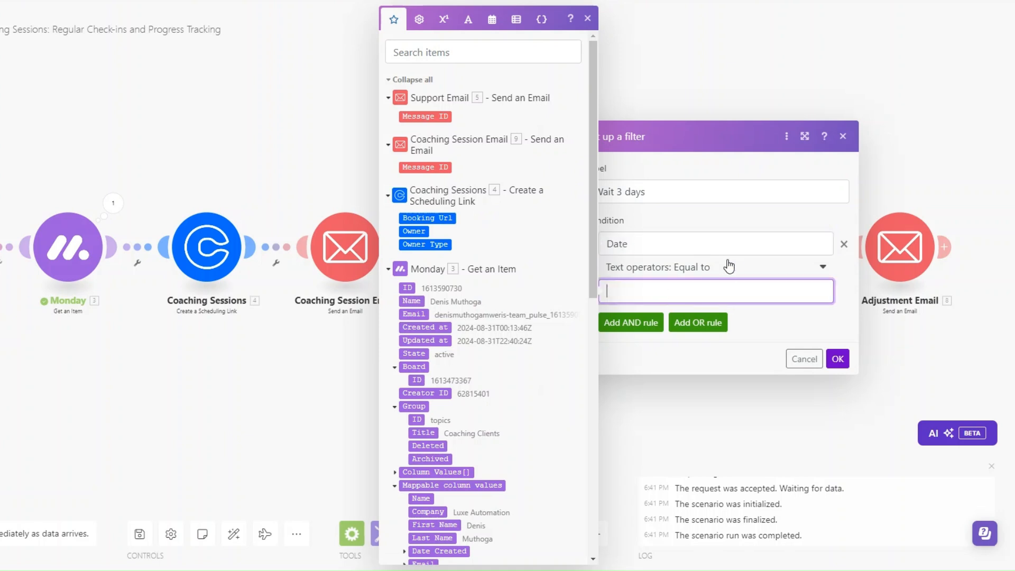
{"action": "left_click", "coordinate": [492, 20]}
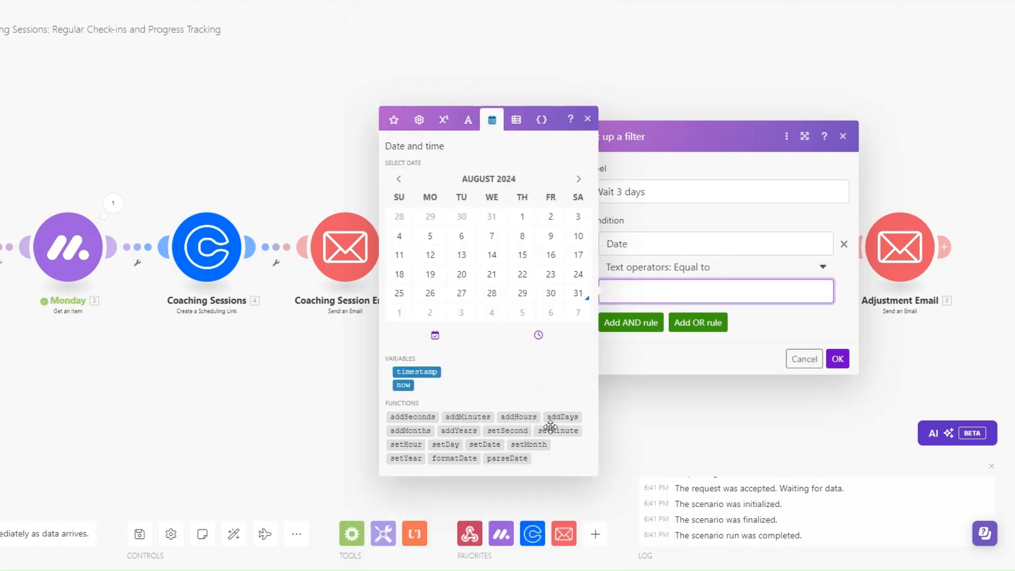
{"action": "left_click", "coordinate": [562, 417]}
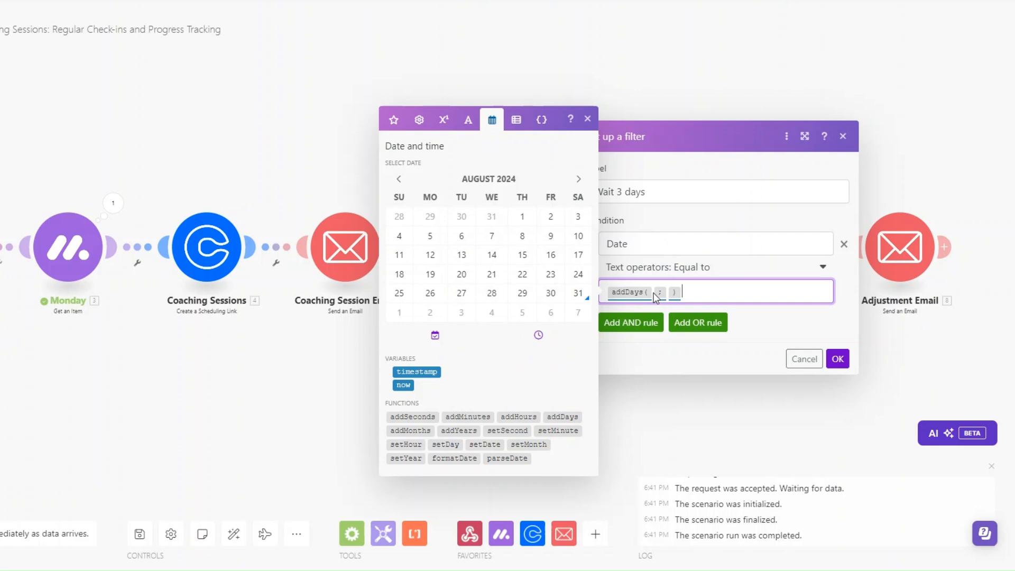
{"action": "left_click", "coordinate": [403, 385]}
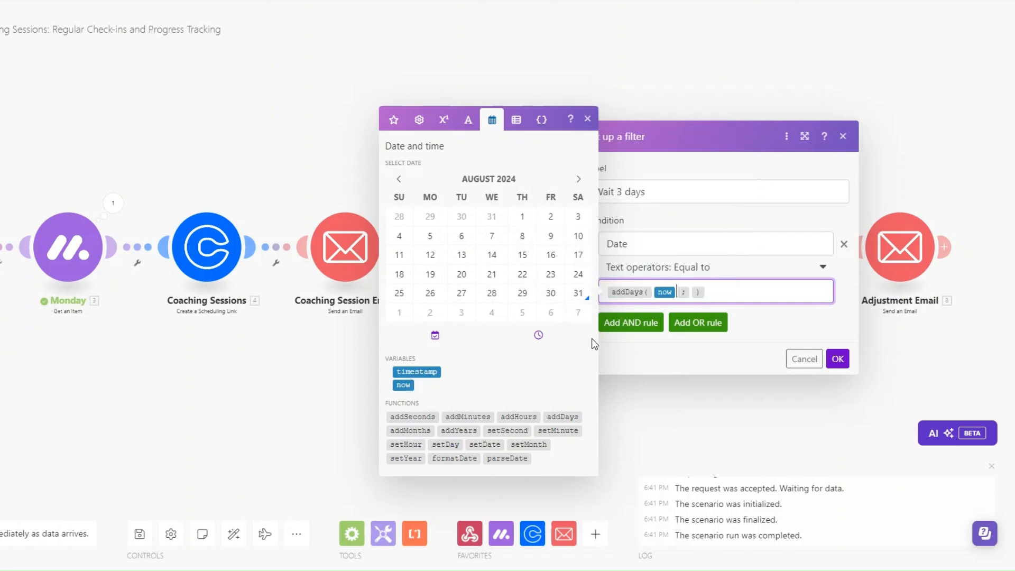
{"action": "left_click", "coordinate": [695, 292]}
{"action": "type", "text": "3"}
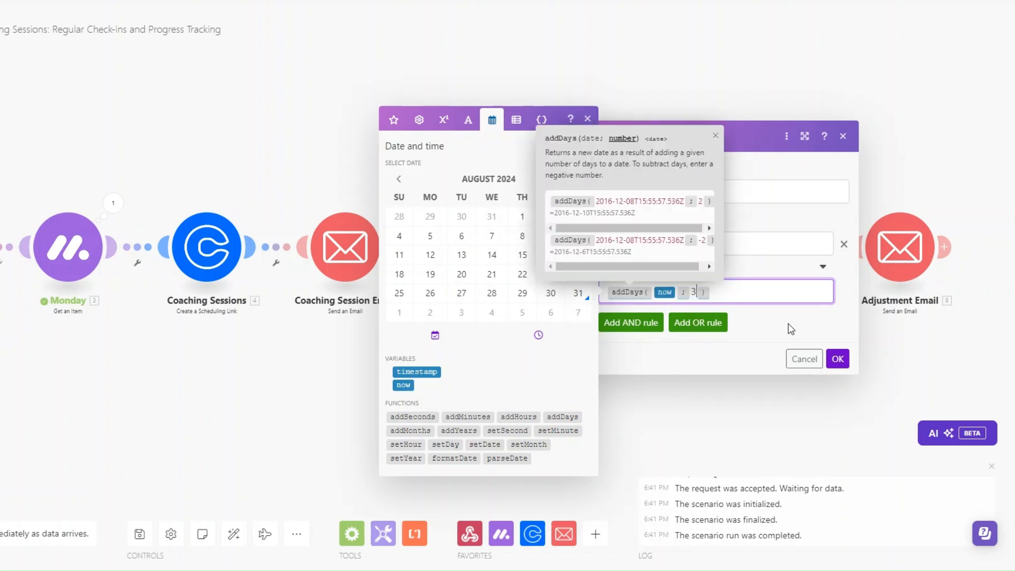
{"action": "left_click", "coordinate": [839, 360]}
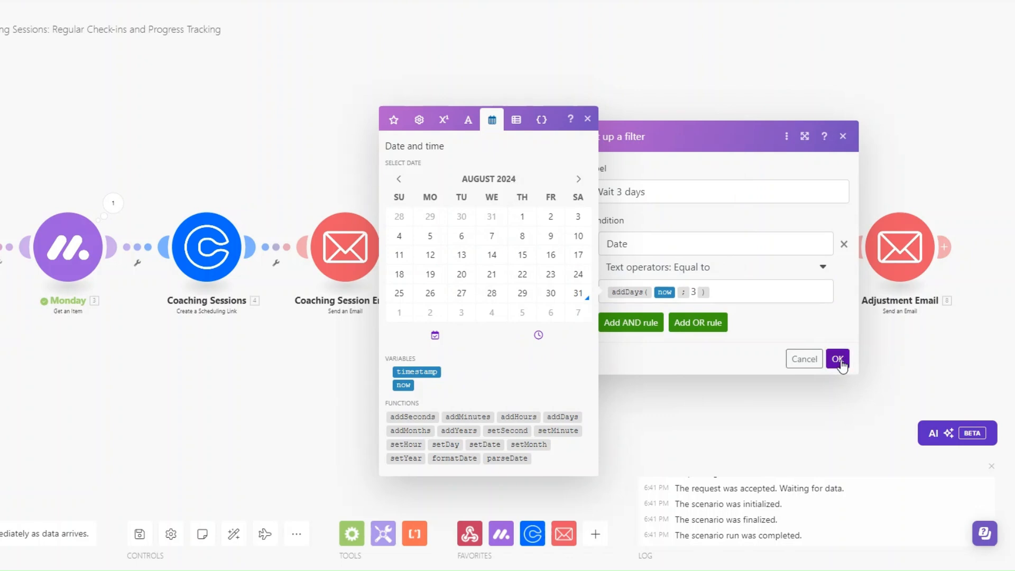
{"action": "left_click", "coordinate": [838, 360]}
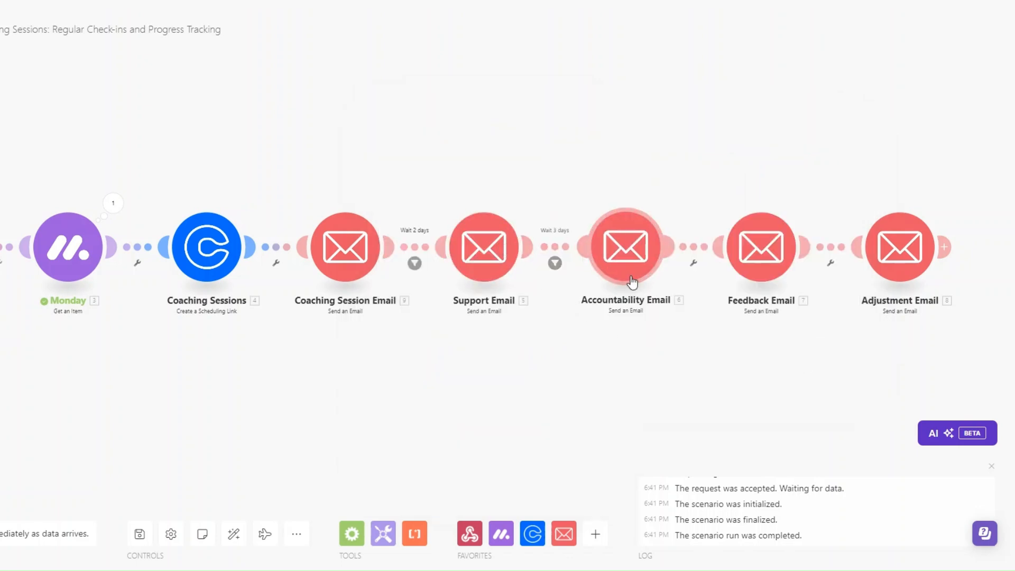
{"action": "left_click_drag", "start_coordinate": [640, 395], "coordinate": [546, 395]}
{"action": "left_click", "coordinate": [663, 258]}
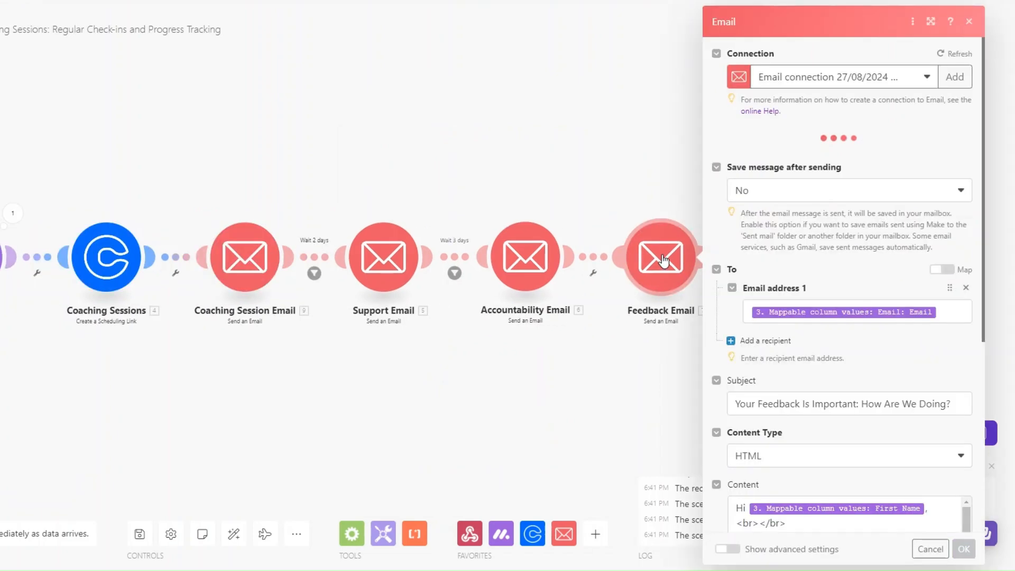
{"action": "scroll", "coordinate": [875, 253], "scroll_direction": "down", "scroll_amount": 6}
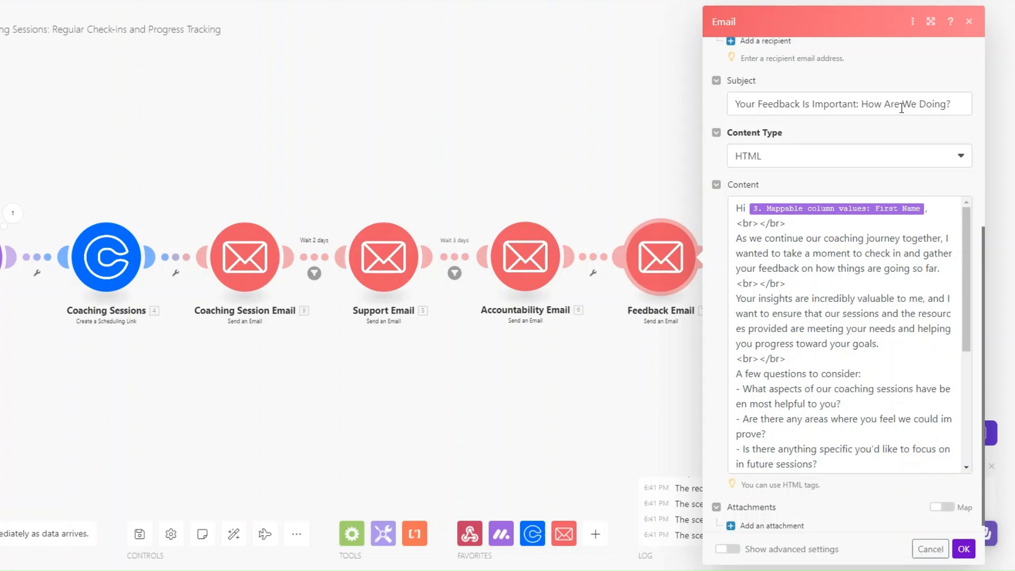
{"action": "scroll", "coordinate": [880, 259], "scroll_direction": "down", "scroll_amount": 5}
{"action": "scroll", "coordinate": [879, 259], "scroll_direction": "down", "scroll_amount": 1}
{"action": "scroll", "coordinate": [880, 259], "scroll_direction": "up", "scroll_amount": 2}
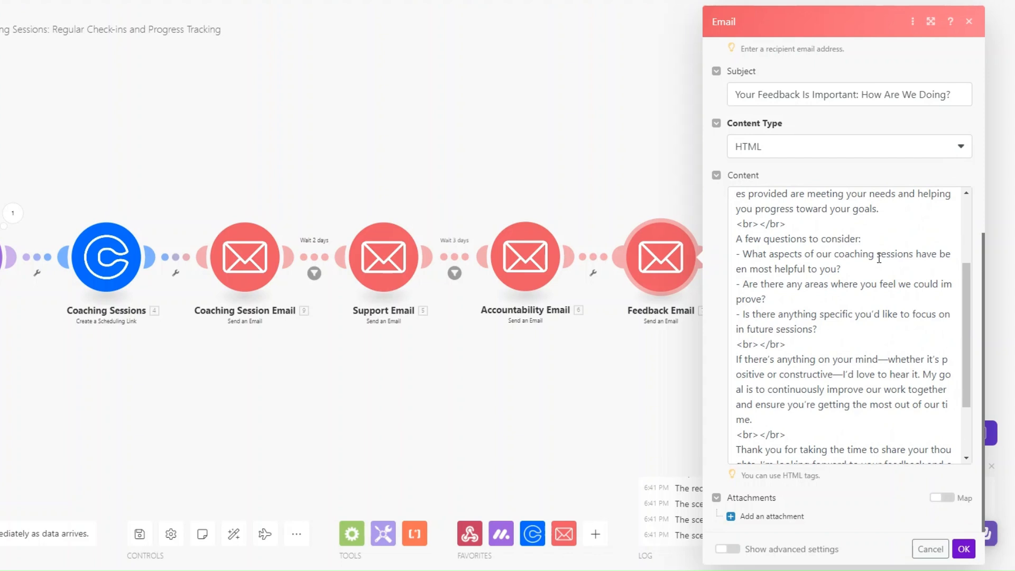
{"action": "scroll", "coordinate": [879, 258], "scroll_direction": "down", "scroll_amount": 3}
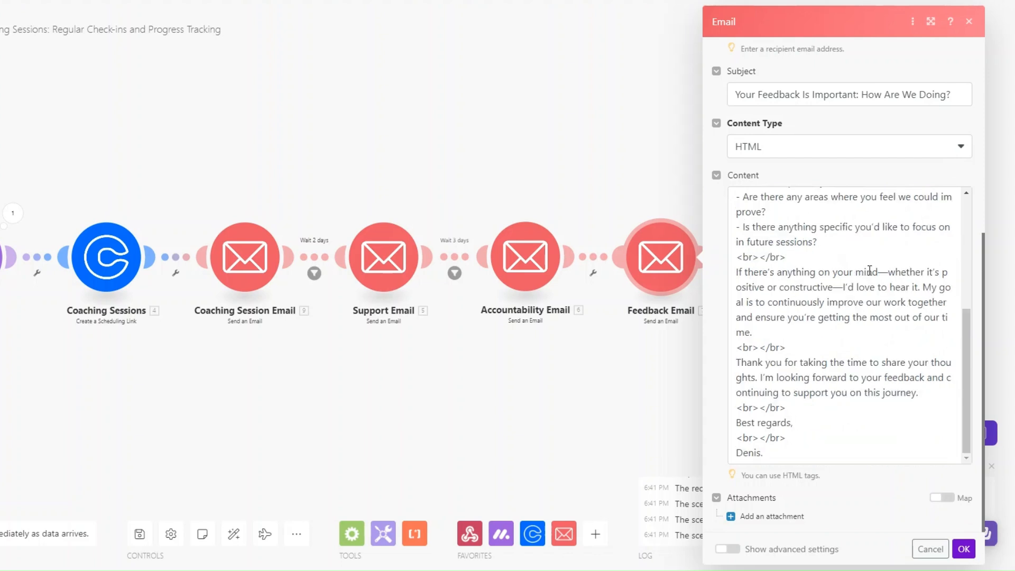
{"action": "left_click", "coordinate": [964, 549]}
Add a filter labelled 'Wait 2 days' on the Accountability-to-Feedback Email link
{"action": "left_click", "coordinate": [600, 276]}
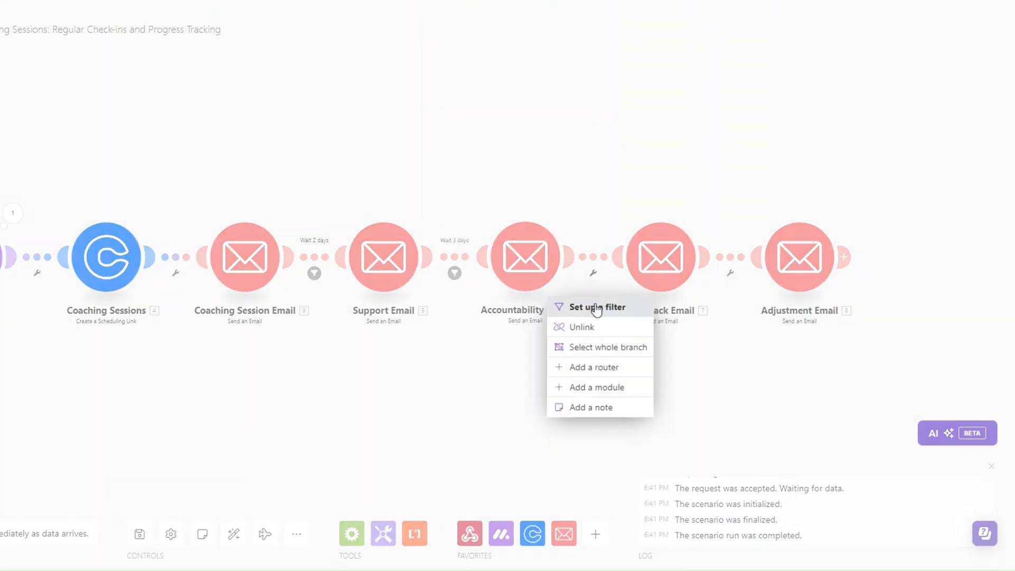
{"action": "left_click", "coordinate": [594, 308]}
{"action": "left_click", "coordinate": [686, 203]}
{"action": "type", "text": "Wait 2 days"}
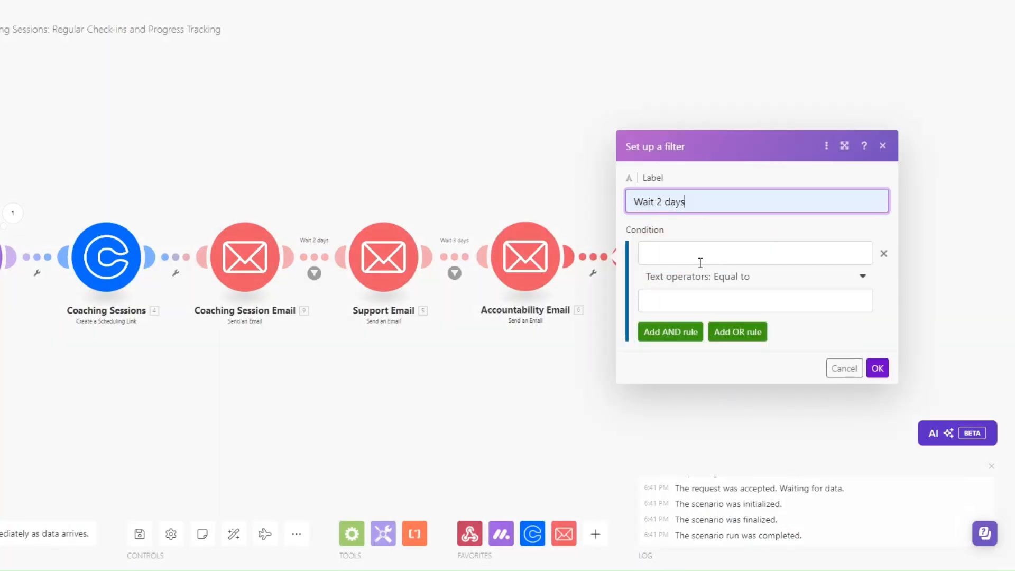
Set its condition to Date equal to addDays(now; 2) and save the filter
{"action": "left_click", "coordinate": [698, 253]}
{"action": "type", "text": "Date"}
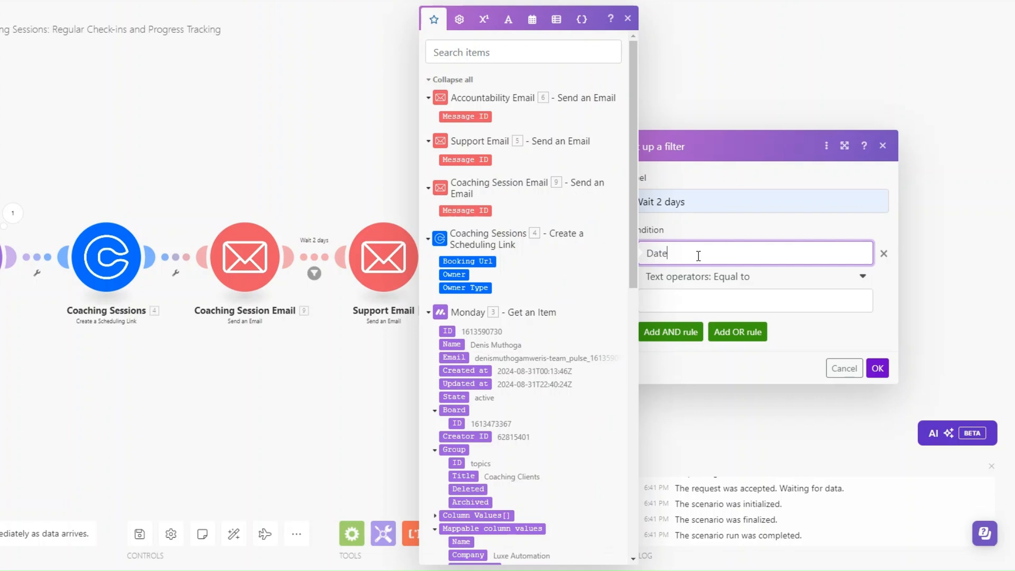
{"action": "left_click", "coordinate": [690, 299]}
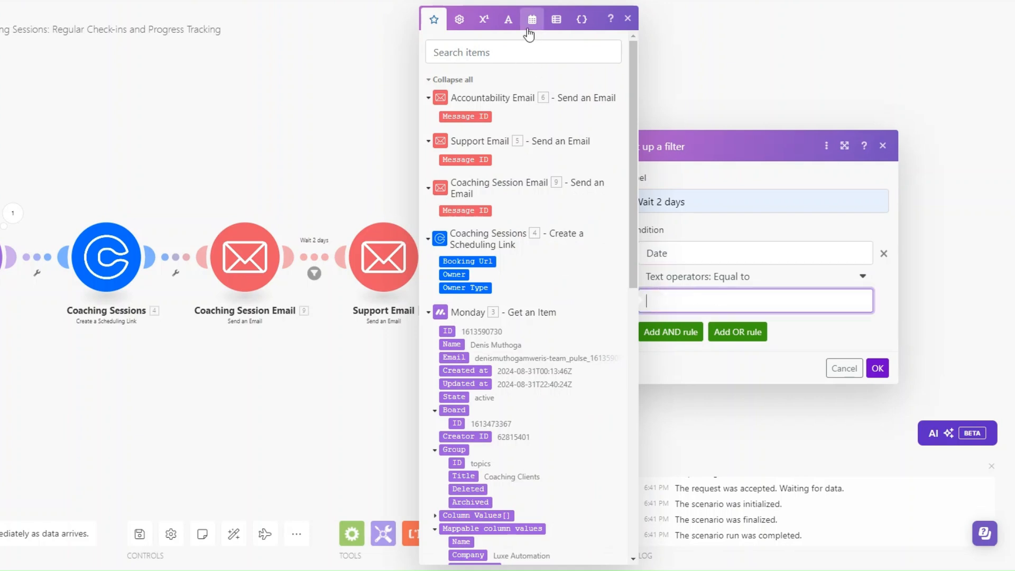
{"action": "left_click", "coordinate": [530, 24]}
{"action": "left_click", "coordinate": [603, 426]}
{"action": "left_click", "coordinate": [690, 302]}
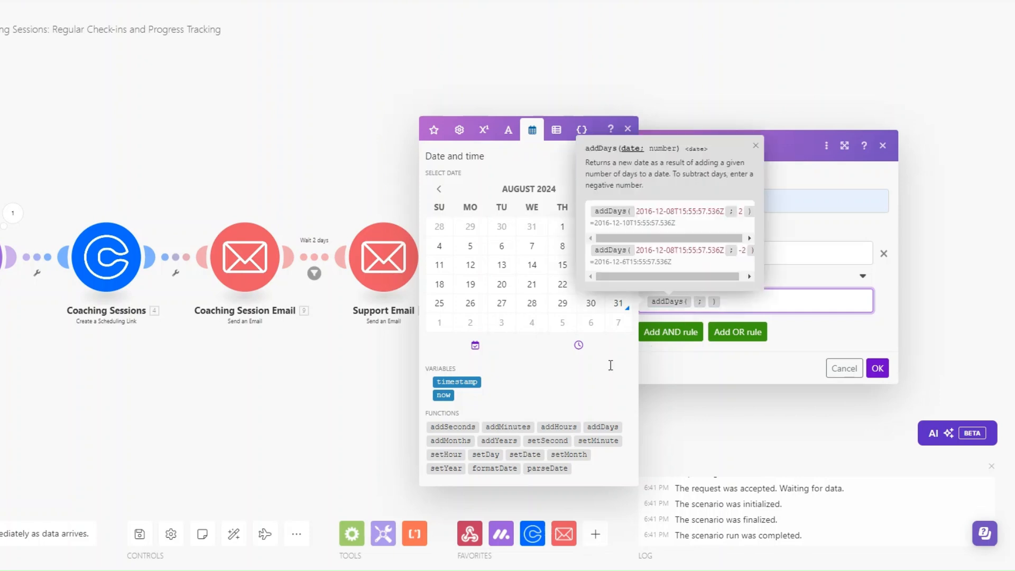
{"action": "left_click", "coordinate": [445, 395]}
{"action": "left_click", "coordinate": [732, 301]}
{"action": "type", "text": "2"}
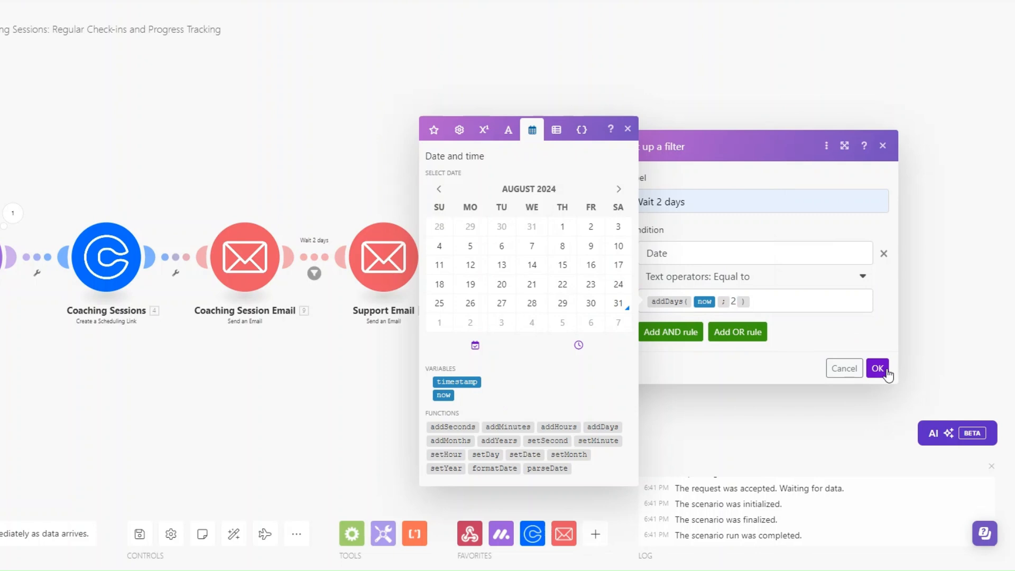
{"action": "left_click", "coordinate": [878, 368]}
{"action": "left_click_drag", "start_coordinate": [655, 284], "coordinate": [661, 284]}
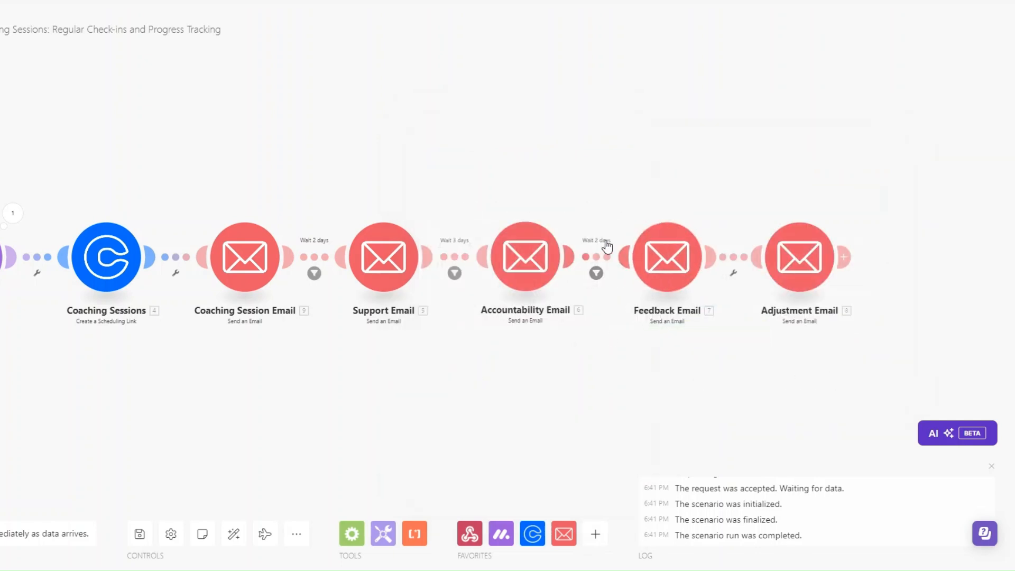
Review the Adjustment Email's subject 'Let's Adjust and Optimize Your Coaching Plan' and HTML body
{"action": "left_click", "coordinate": [799, 257]}
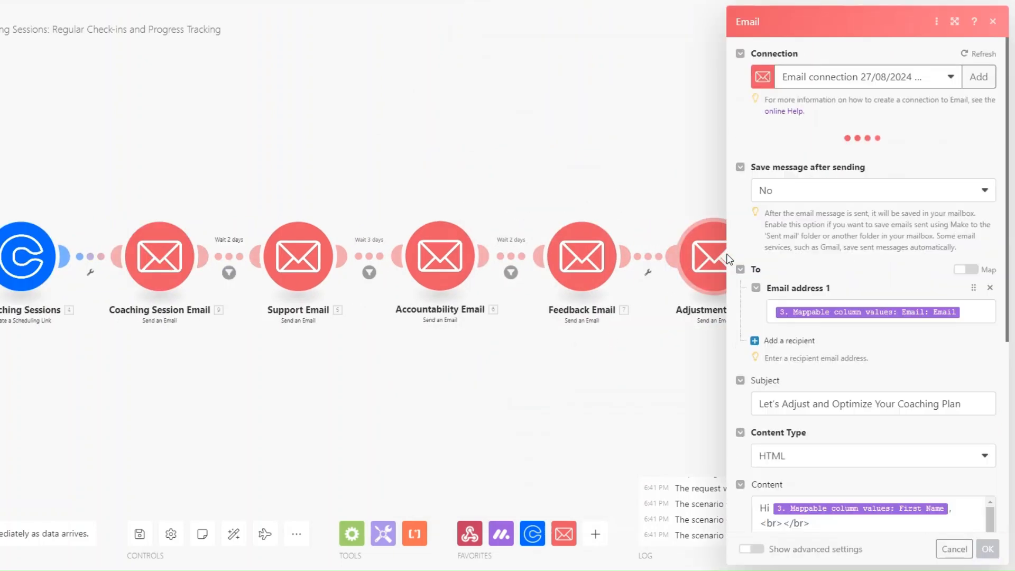
{"action": "scroll", "coordinate": [860, 265], "scroll_direction": "down", "scroll_amount": 3}
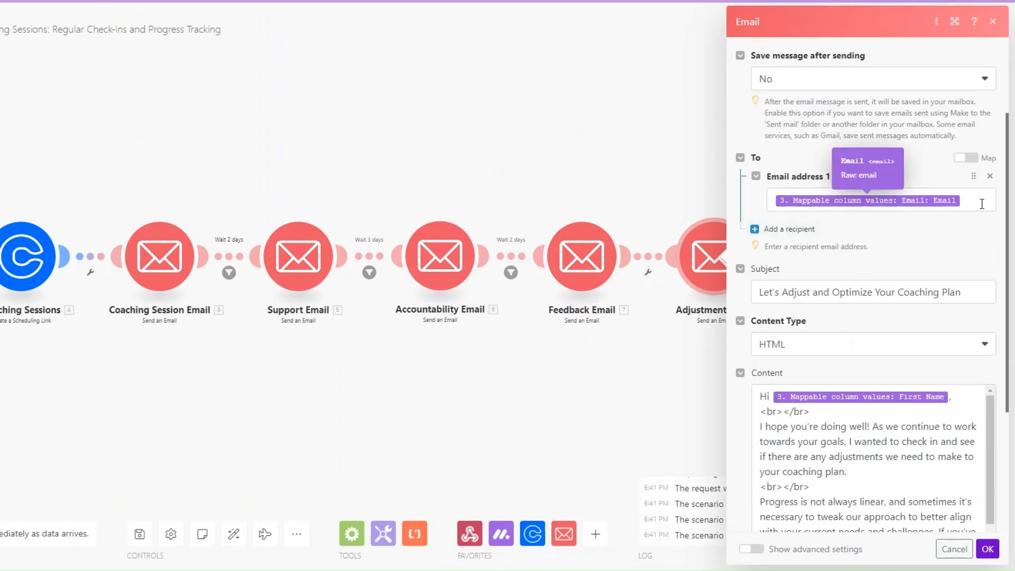
{"action": "scroll", "coordinate": [895, 244], "scroll_direction": "down", "scroll_amount": 3}
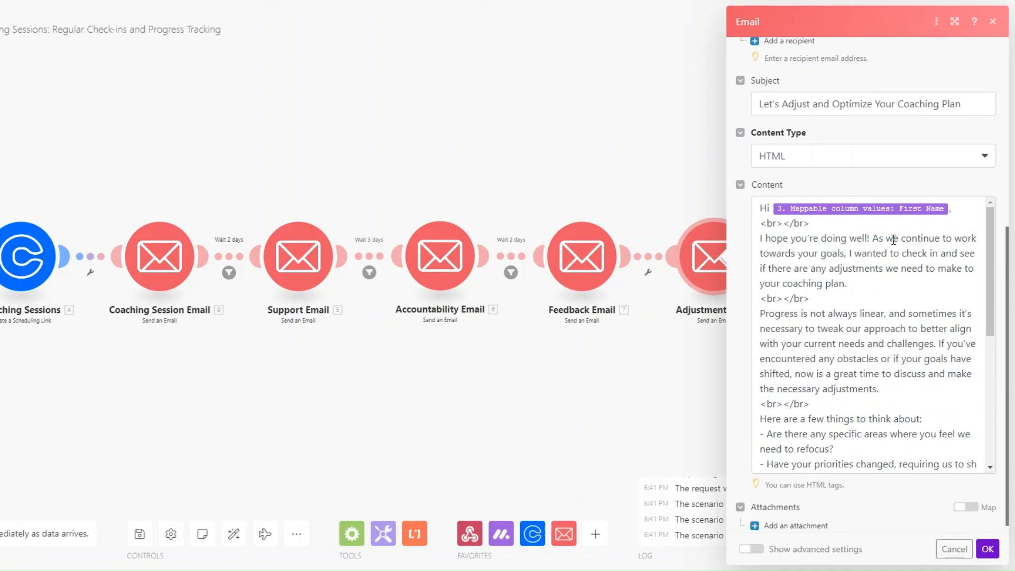
{"action": "scroll", "coordinate": [867, 280], "scroll_direction": "down", "scroll_amount": 3}
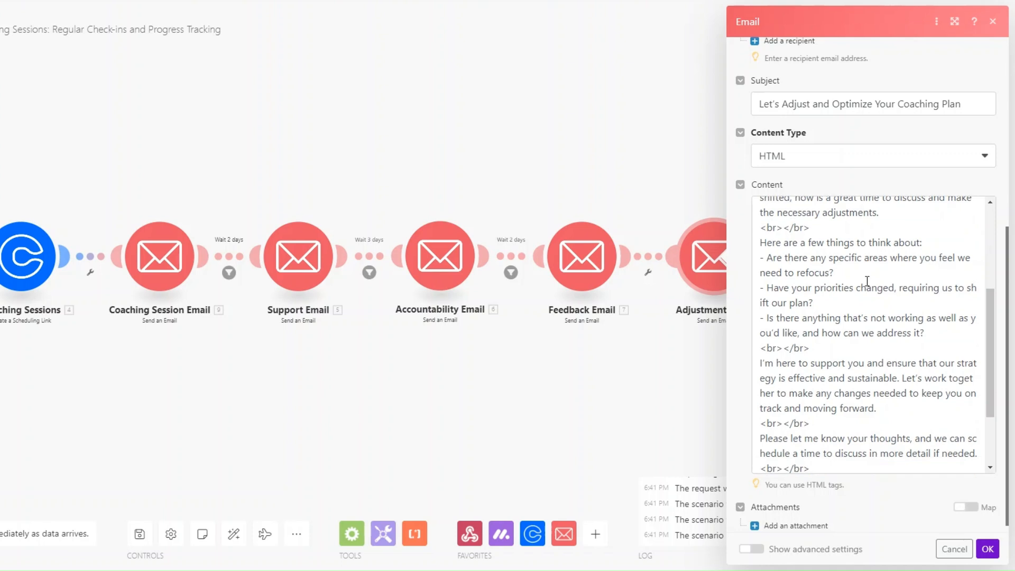
{"action": "scroll", "coordinate": [867, 281], "scroll_direction": "down", "scroll_amount": 1}
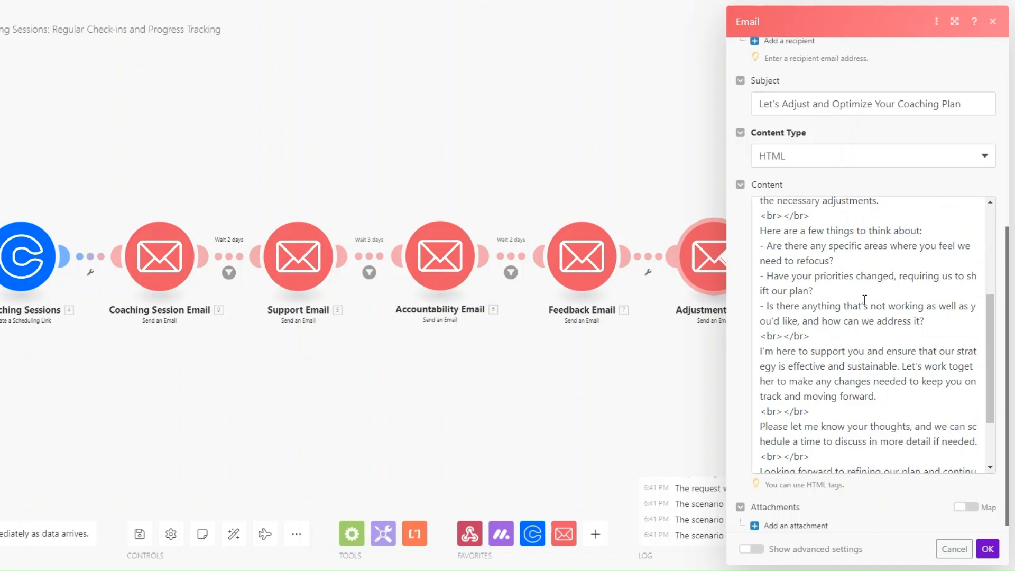
{"action": "scroll", "coordinate": [869, 306], "scroll_direction": "down", "scroll_amount": 2}
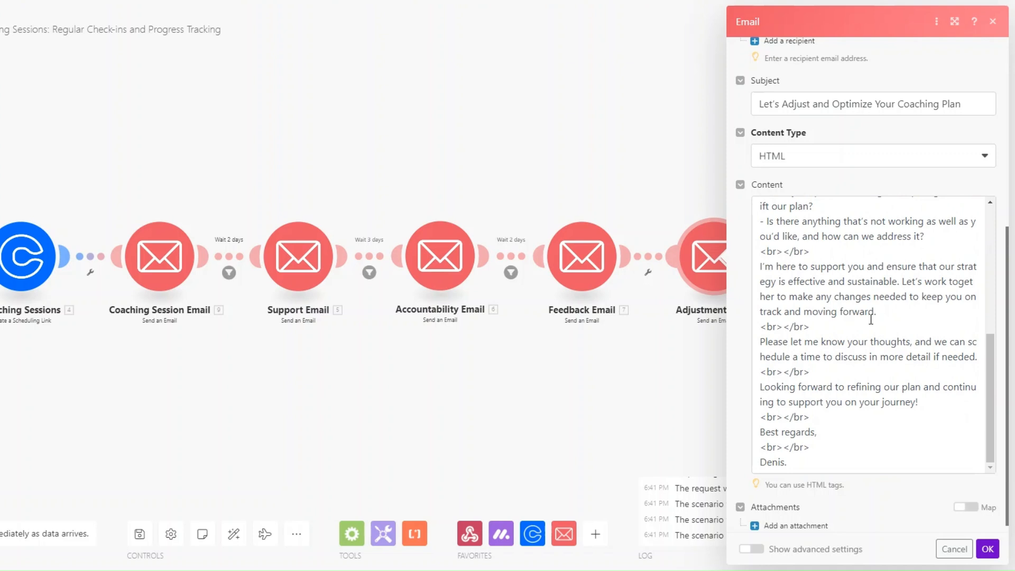
Close the Adjustment Email settings and add a 'Wait 3 days' filter on the Feedback-to-Adjustment link
{"action": "left_click", "coordinate": [988, 549]}
{"action": "left_click", "coordinate": [647, 273]}
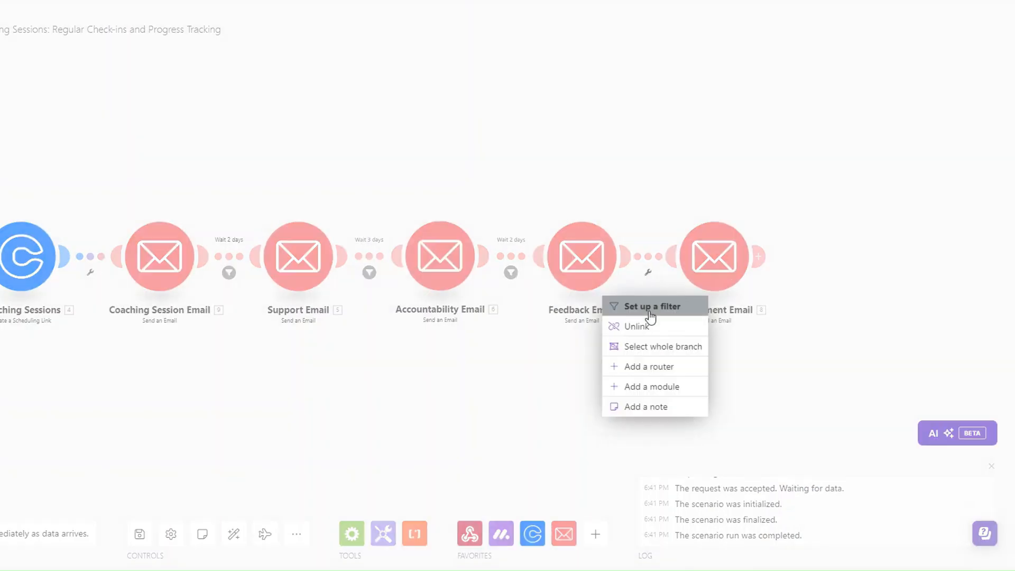
{"action": "left_click", "coordinate": [651, 304]}
{"action": "left_click", "coordinate": [746, 201]}
{"action": "double_click", "coordinate": [713, 201]}
{"action": "type", "text": "3 days"}
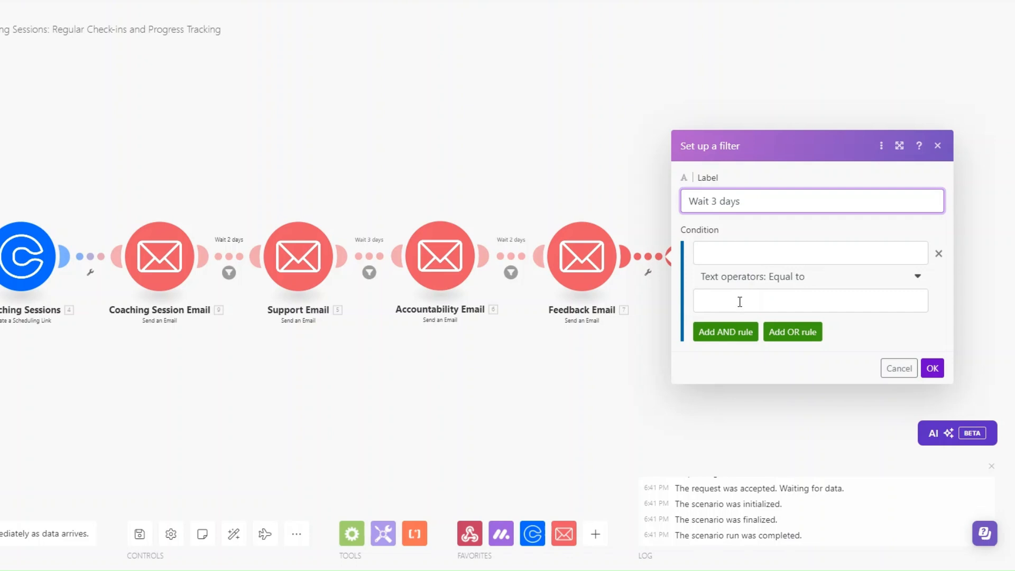
Set the filter condition to Date equal to addDays(now; 3) and save it
{"action": "left_click", "coordinate": [733, 252]}
{"action": "type", "text": "Date"}
{"action": "left_click", "coordinate": [732, 299]}
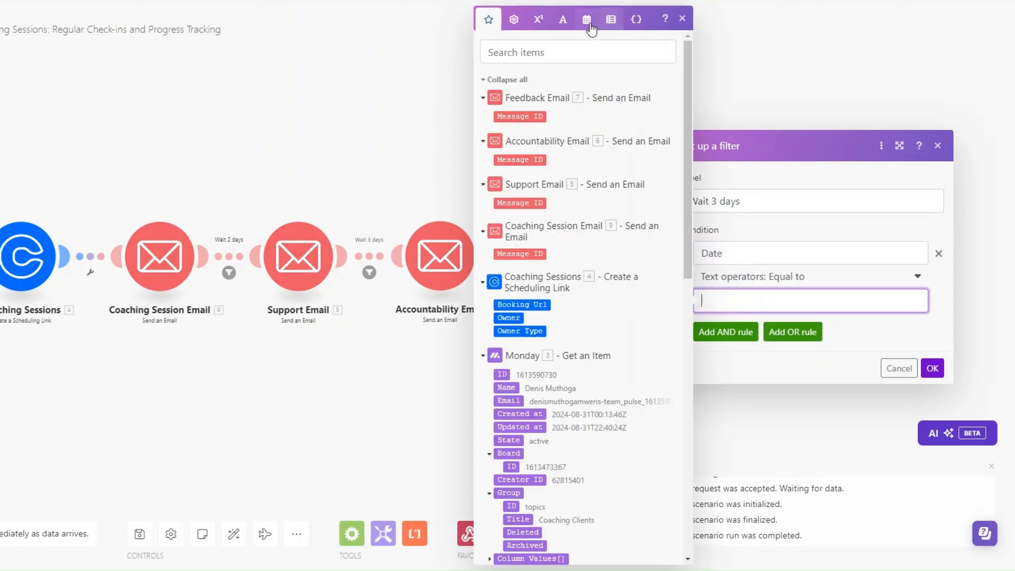
{"action": "left_click", "coordinate": [592, 24]}
{"action": "left_click", "coordinate": [657, 427]}
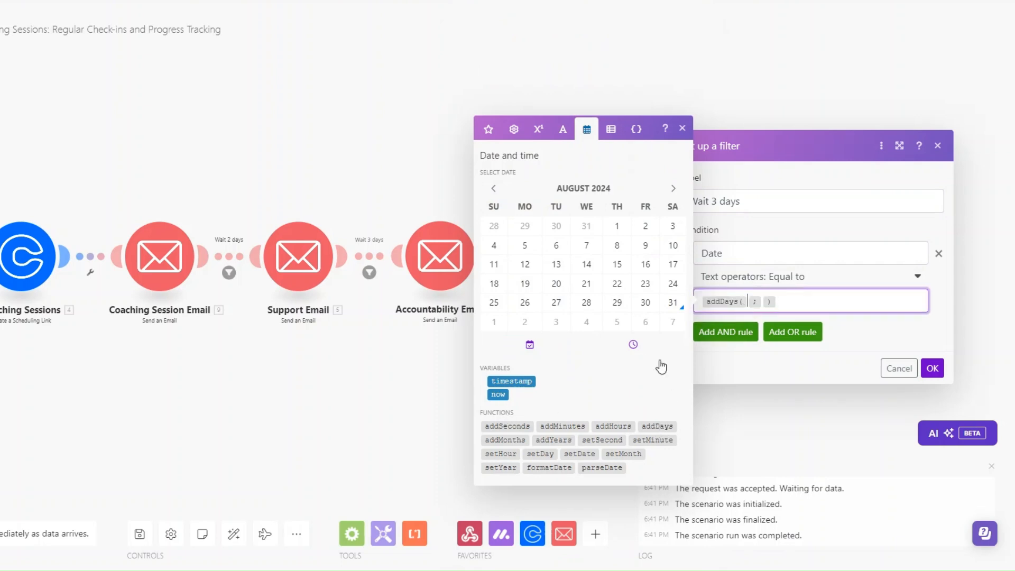
{"action": "left_click", "coordinate": [498, 395]}
{"action": "left_click", "coordinate": [787, 302]}
{"action": "type", "text": "3"}
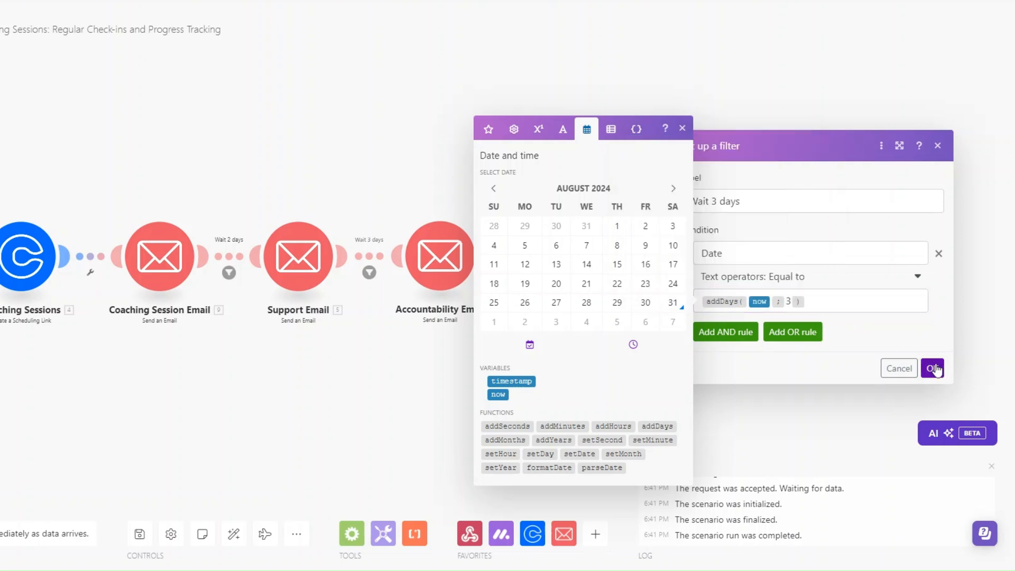
{"action": "left_click", "coordinate": [932, 368]}
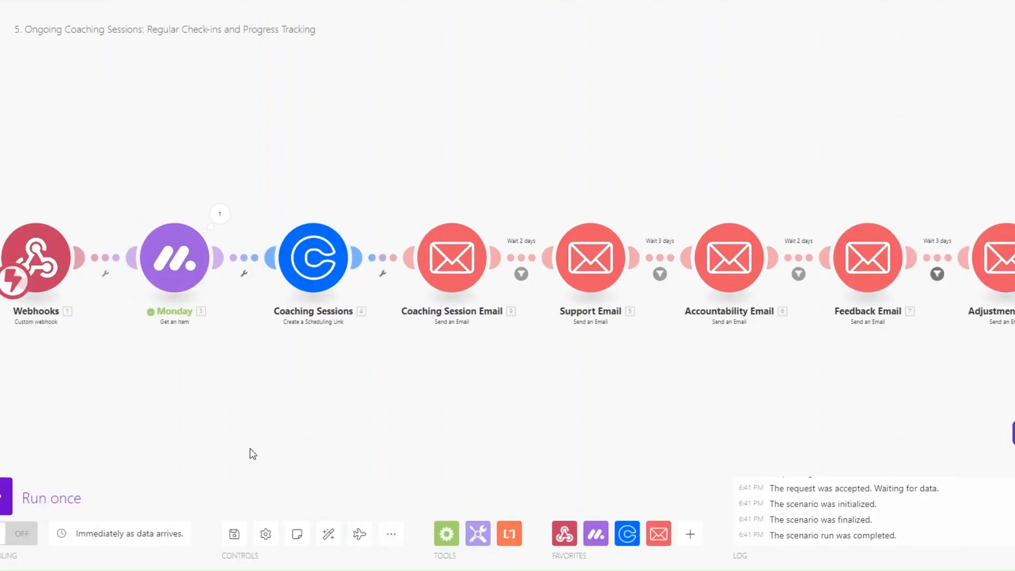
Run the scenario once and change the second client's monday.com status to Ongoing Sessions
{"action": "left_click", "coordinate": [7, 497]}
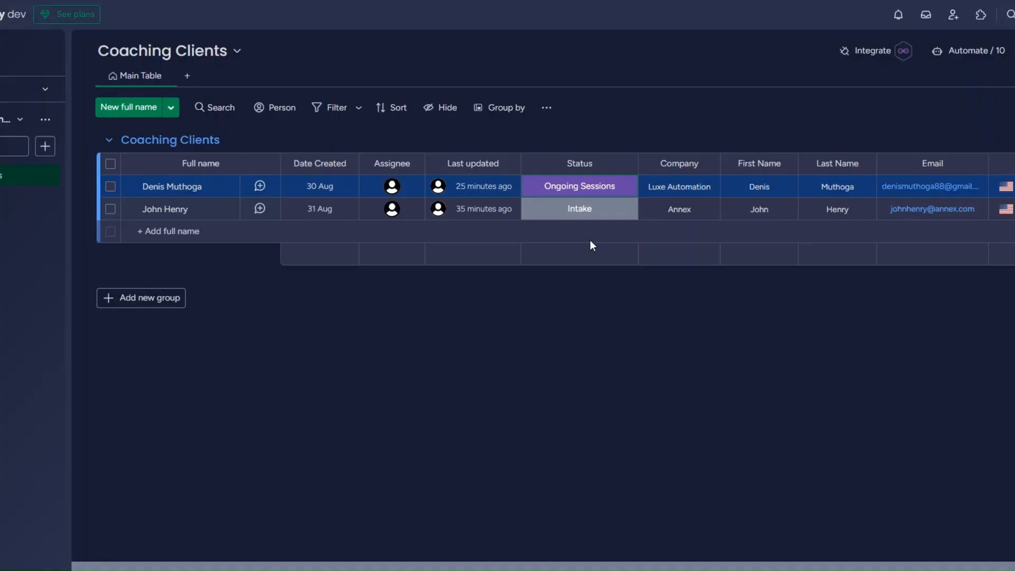
{"action": "left_click", "coordinate": [569, 207]}
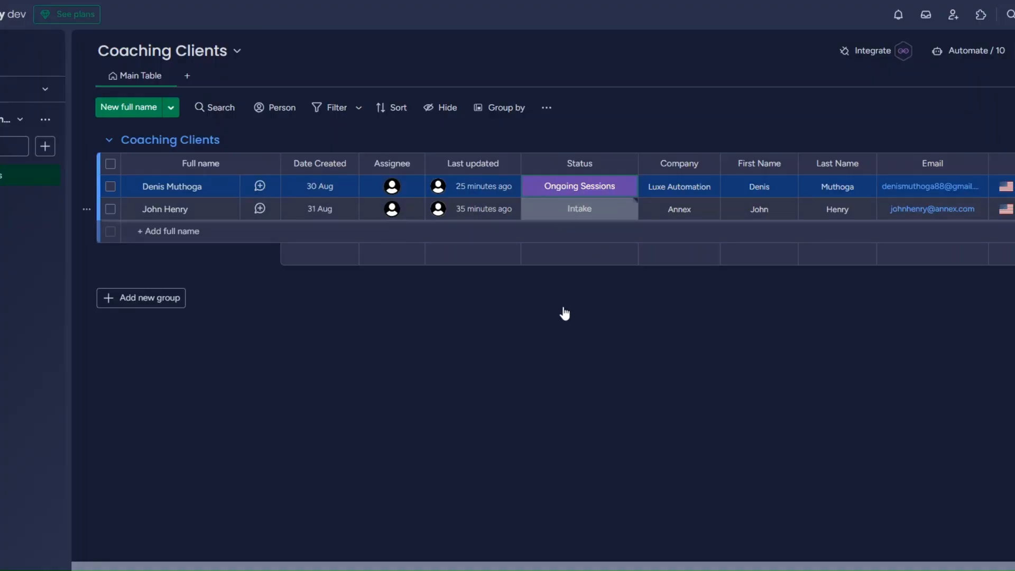
{"action": "left_click", "coordinate": [541, 352]}
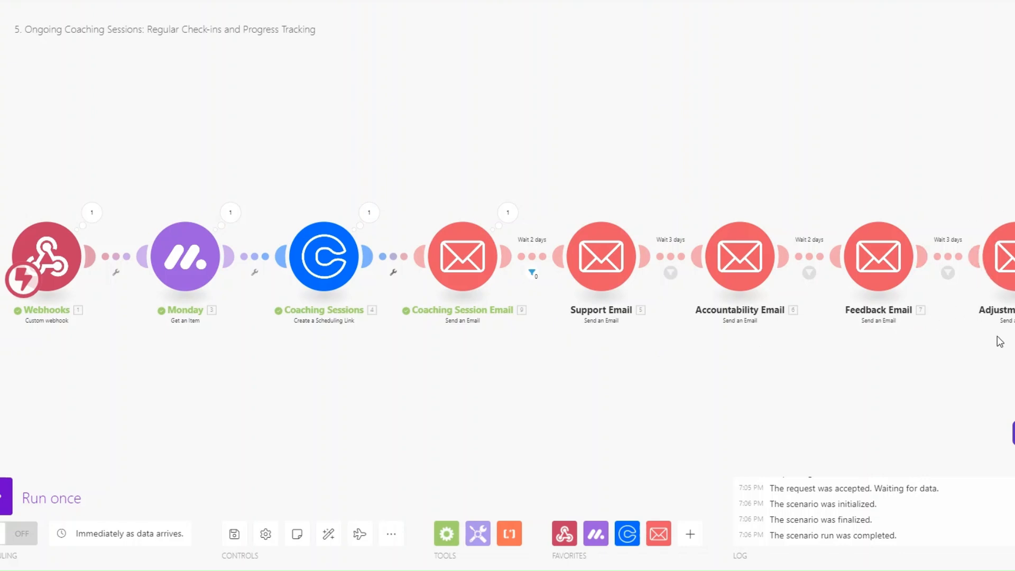
Open the Ongoing Coaching Sessions scenario, then view the first client's status choices on monday.com
{"action": "left_click_drag", "start_coordinate": [551, 388], "coordinate": [537, 394]}
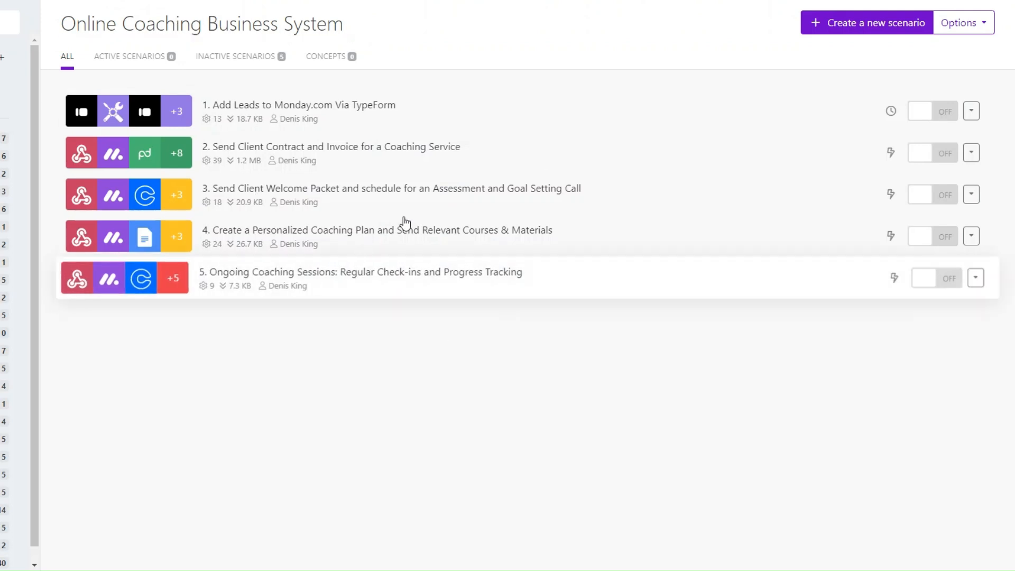
{"action": "left_click", "coordinate": [663, 300]}
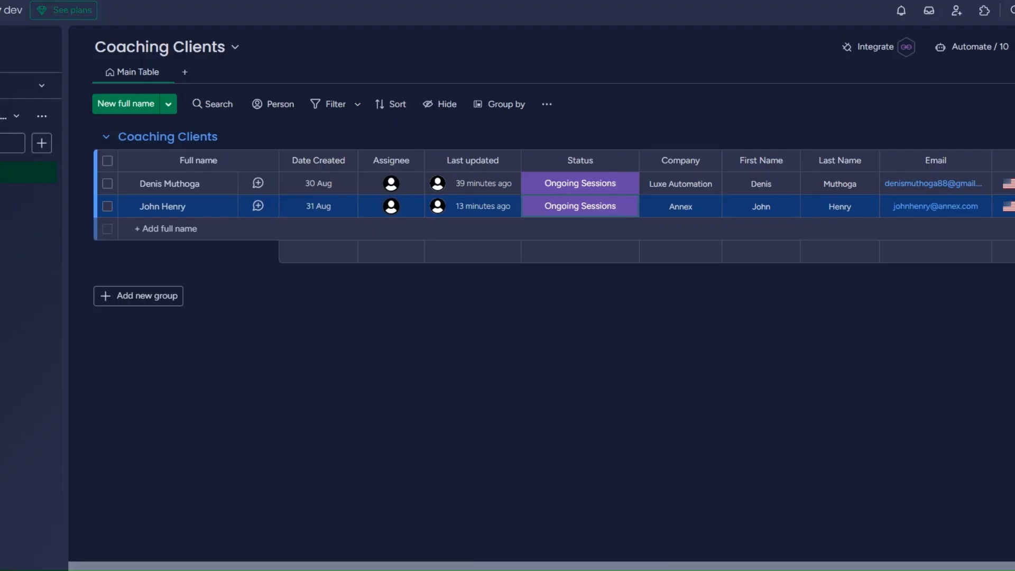
{"action": "left_click", "coordinate": [580, 184]}
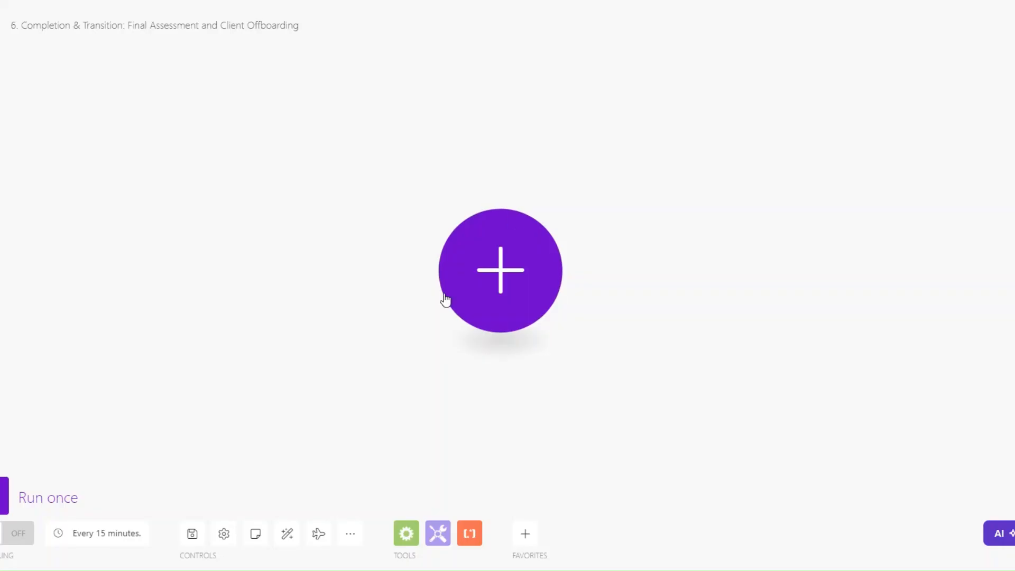
Start the scenario with a Custom webhook trigger using a new 'Completion and Transition webhook'
{"action": "left_click", "coordinate": [491, 272]}
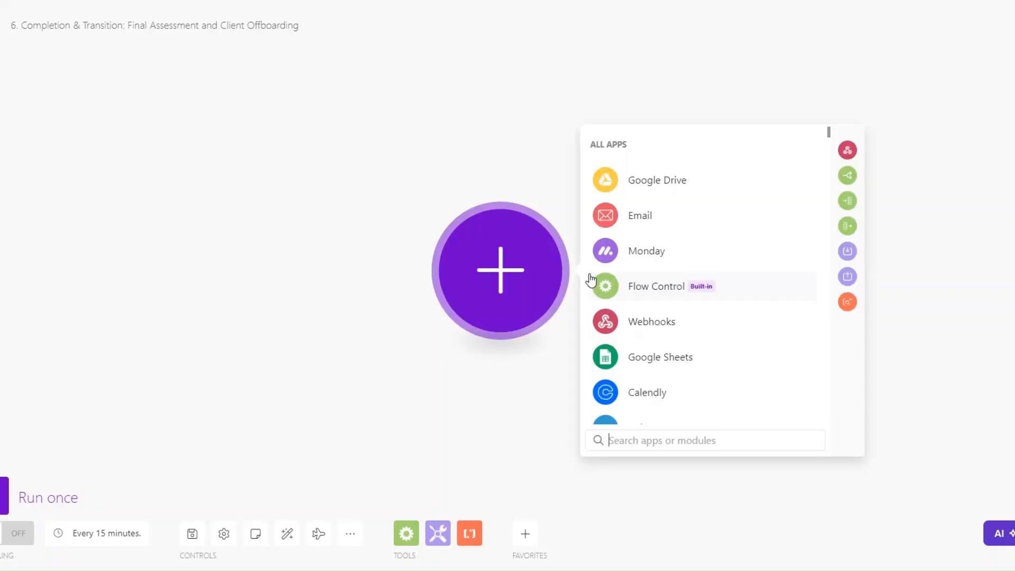
{"action": "left_click", "coordinate": [653, 320]}
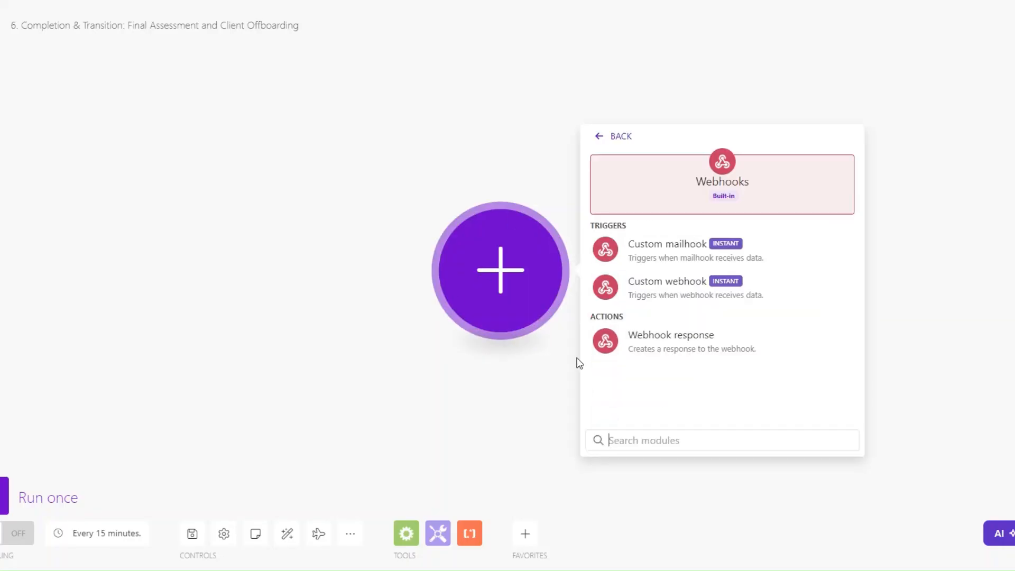
{"action": "left_click", "coordinate": [669, 300]}
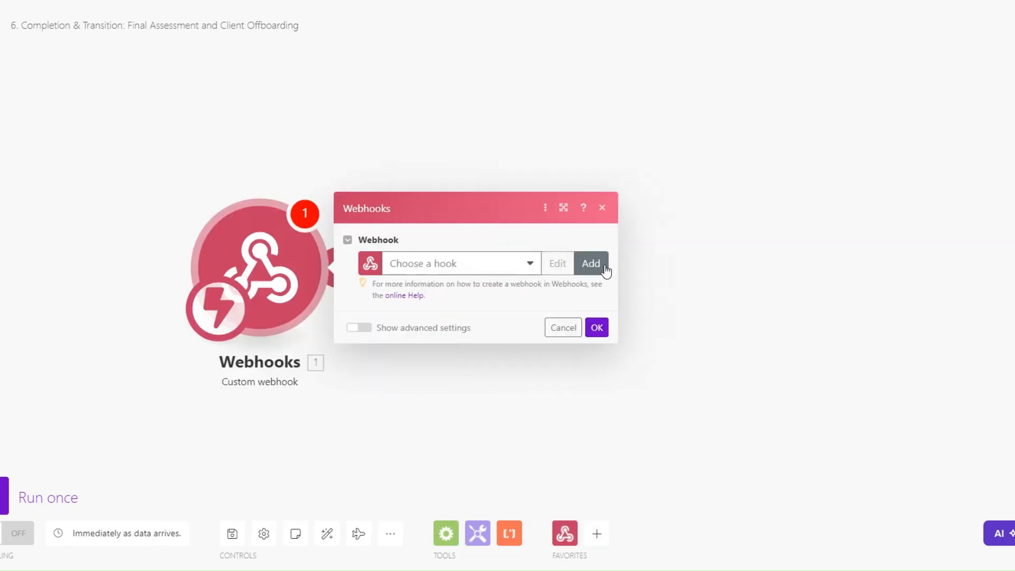
{"action": "left_click", "coordinate": [594, 264]}
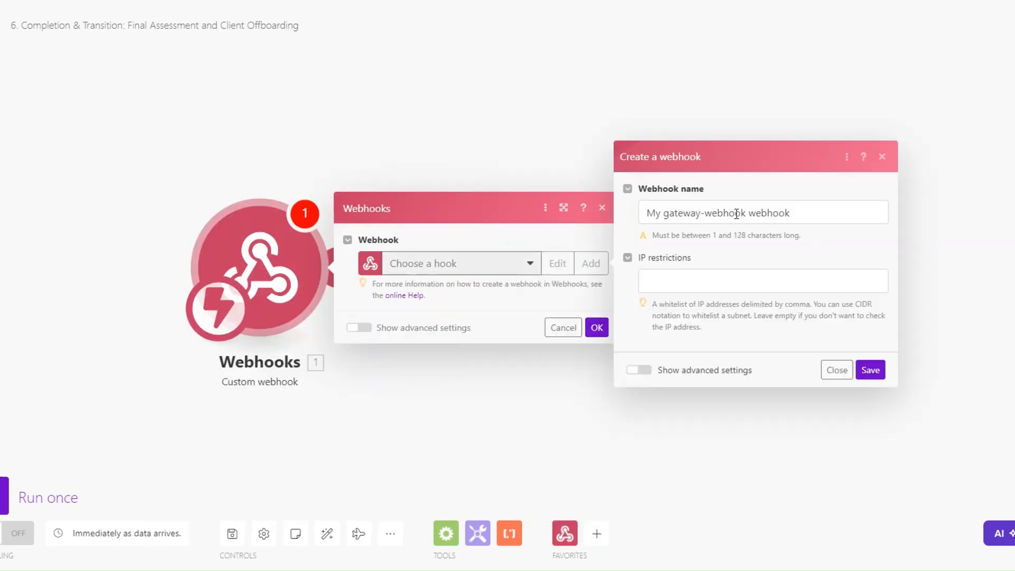
{"action": "left_click_drag", "start_coordinate": [746, 213], "coordinate": [641, 216]}
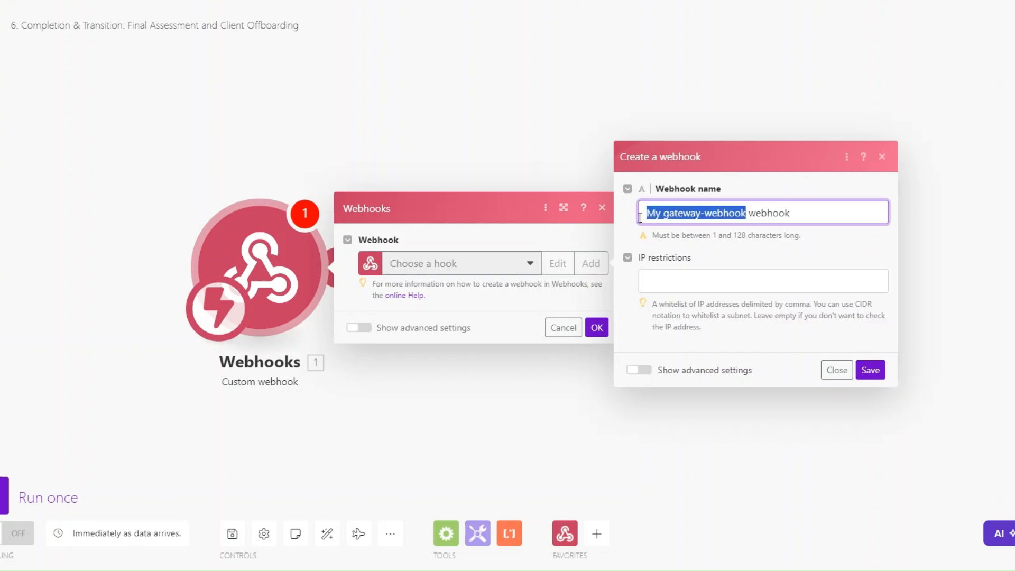
{"action": "key", "text": "BackSpace"}
{"action": "type", "text": "Completion and Transition"}
{"action": "left_click", "coordinate": [870, 370]}
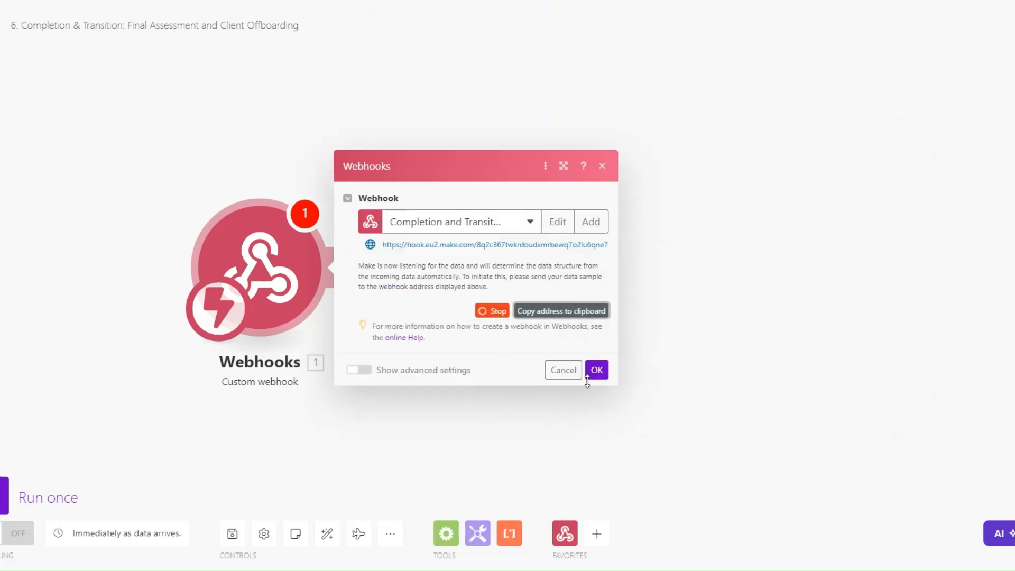
{"action": "left_click", "coordinate": [599, 370]}
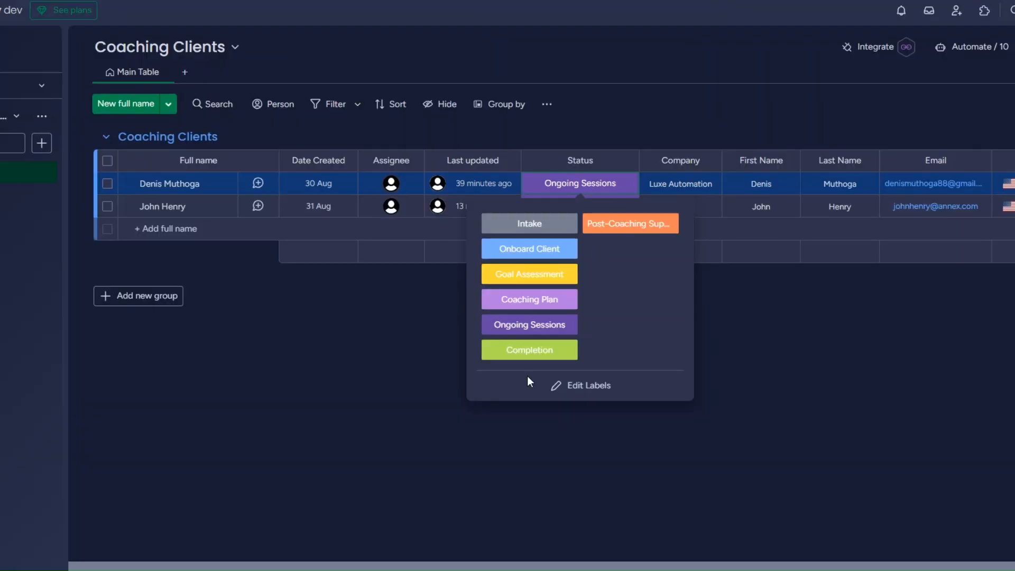
Choose monday.com's status-change template from the Webhooks integrations
{"action": "left_click", "coordinate": [322, 267]}
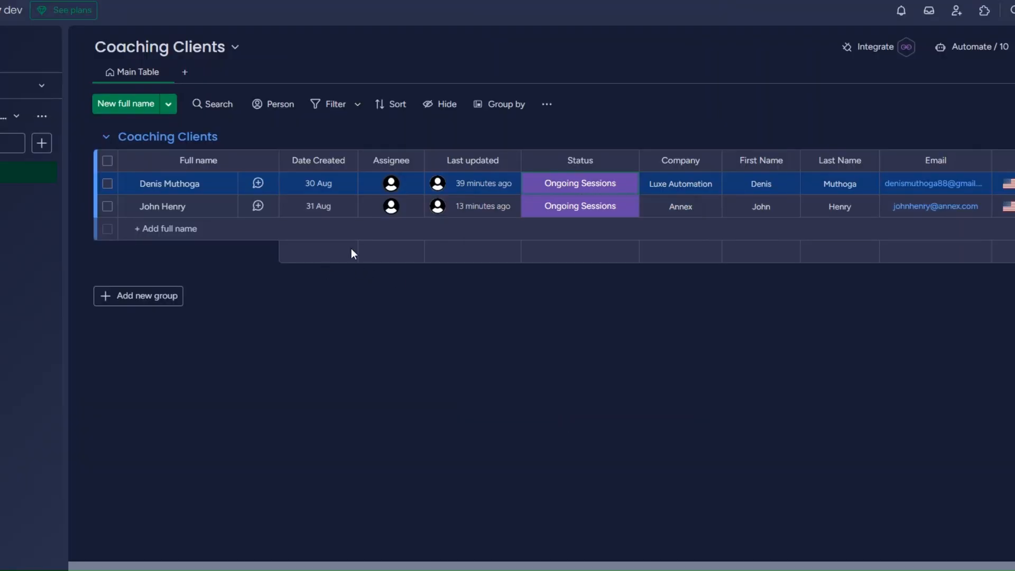
{"action": "left_click", "coordinate": [873, 50]}
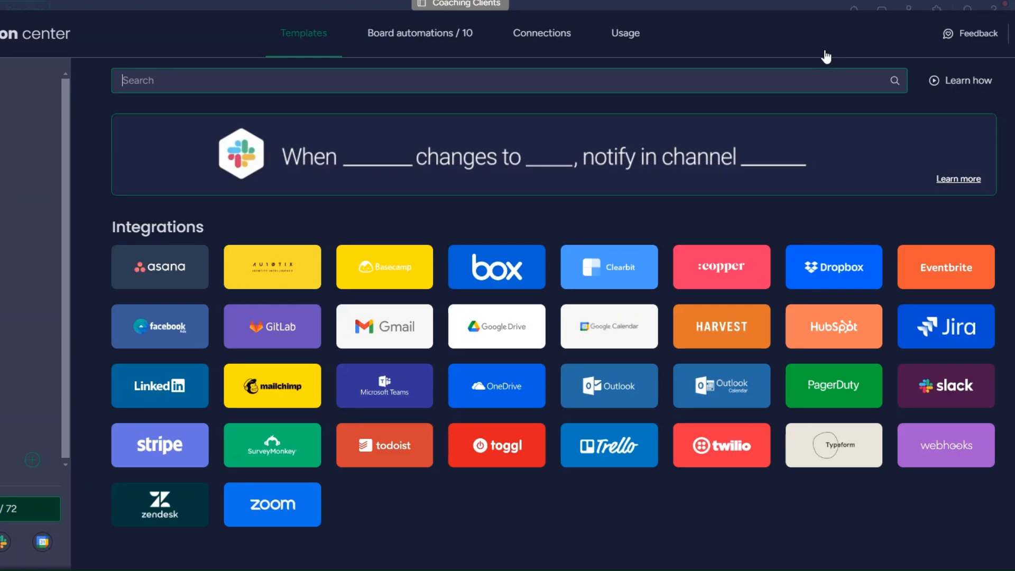
{"action": "left_click", "coordinate": [936, 450]}
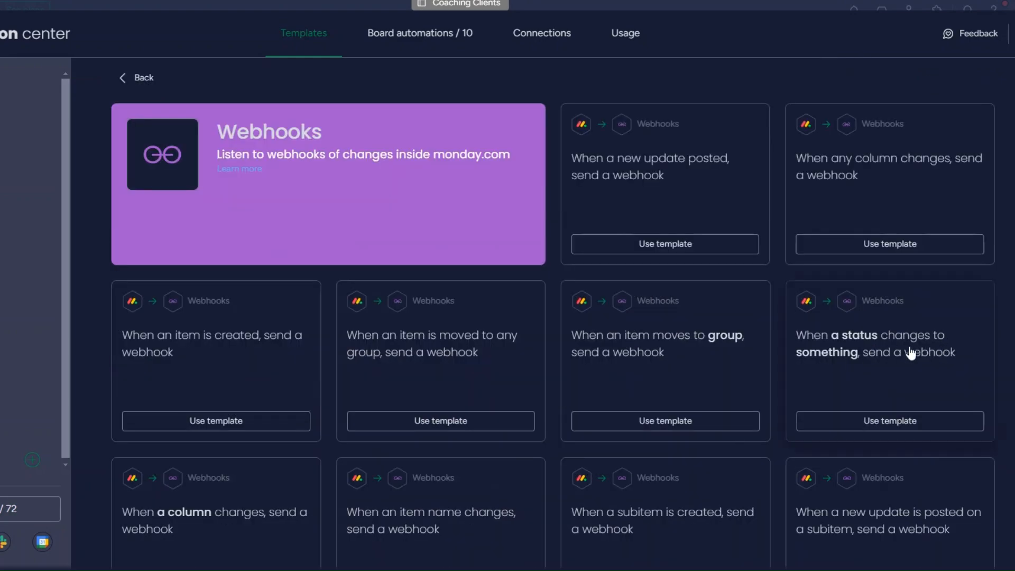
{"action": "left_click", "coordinate": [902, 360]}
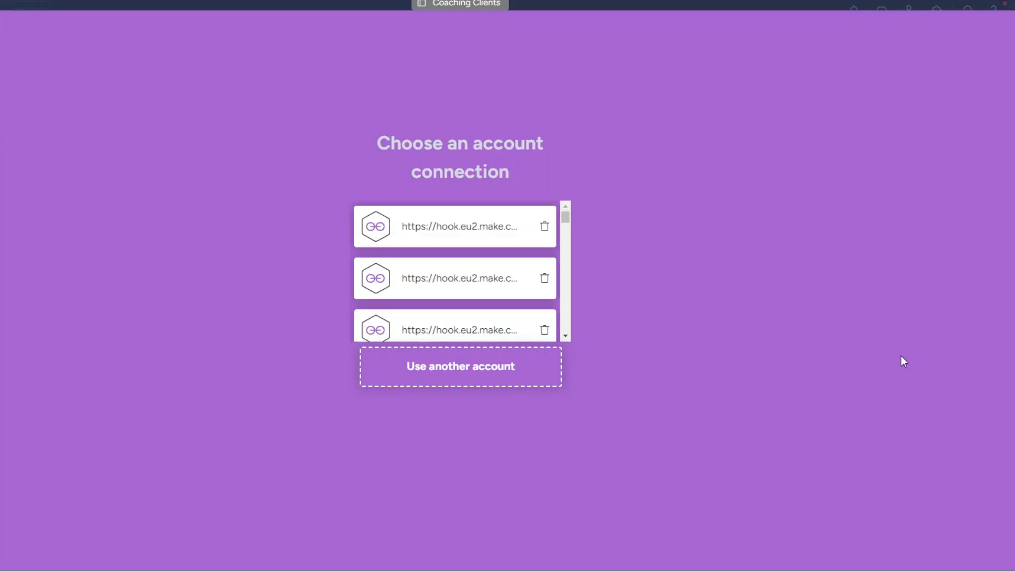
Connect the template to the Make webhook URL, retrying after the connection error
{"action": "left_click", "coordinate": [536, 382]}
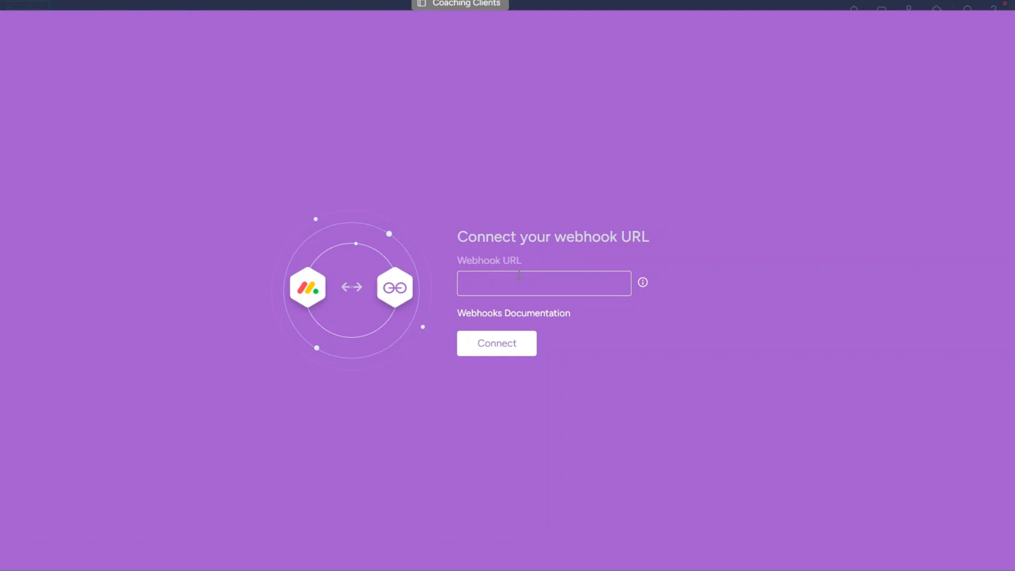
{"action": "key", "text": "ctrl+v"}
{"action": "left_click", "coordinate": [512, 349]}
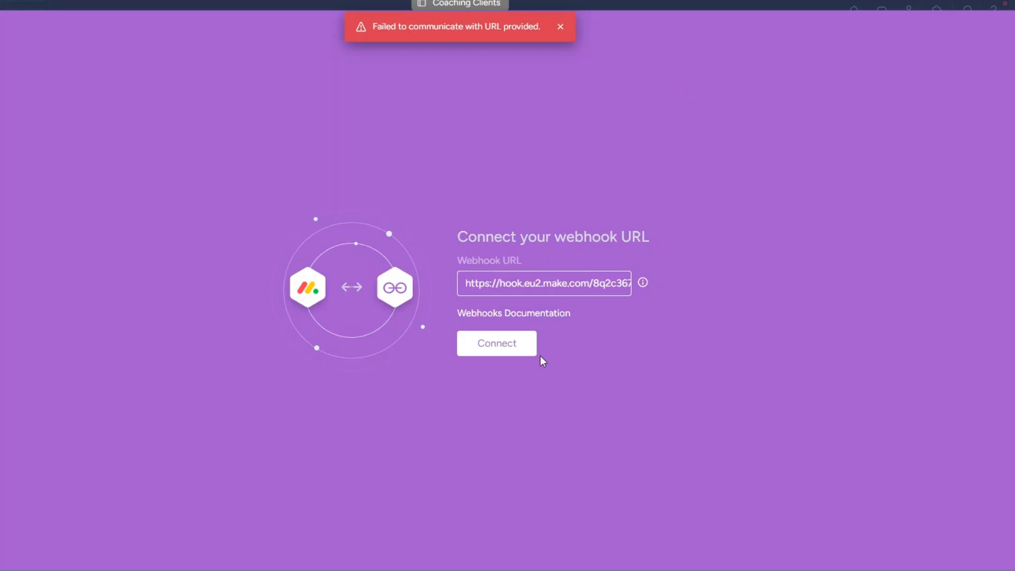
{"action": "left_click", "coordinate": [507, 350]}
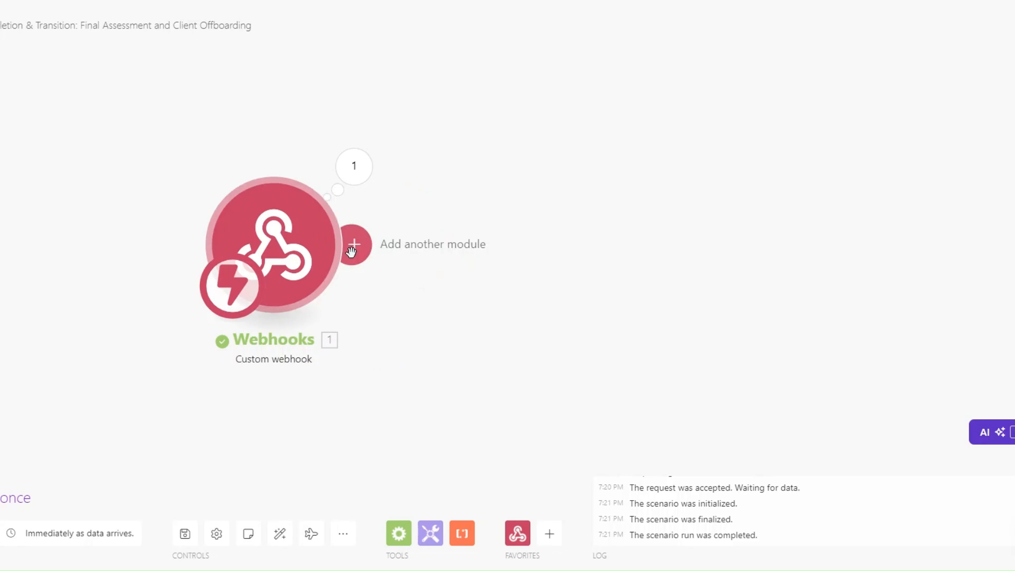
{"action": "left_click", "coordinate": [351, 242]}
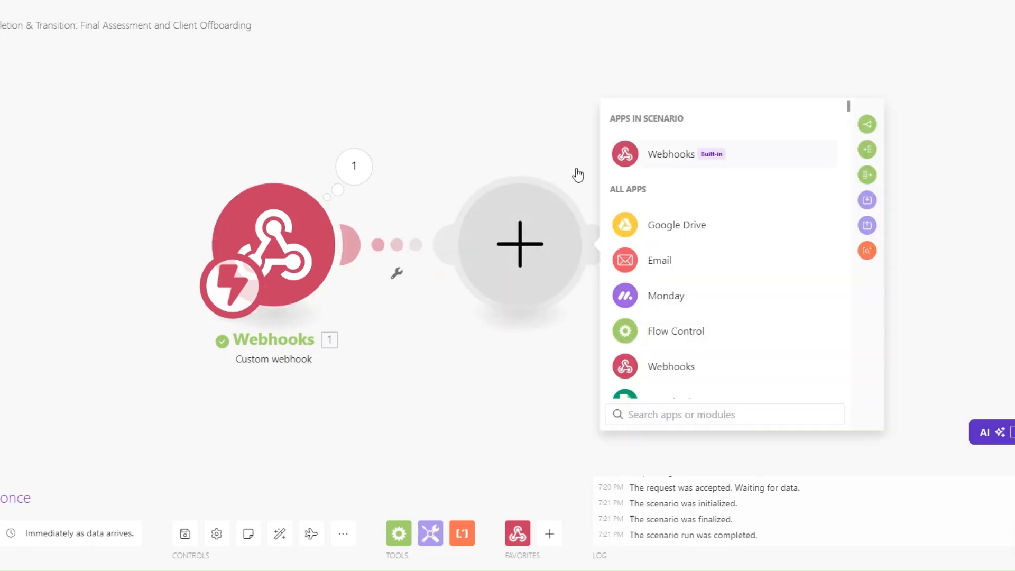
Add a Webhook response module with status 200 and Body {"challenge":""} mapping the received challenge
{"action": "left_click", "coordinate": [354, 167]}
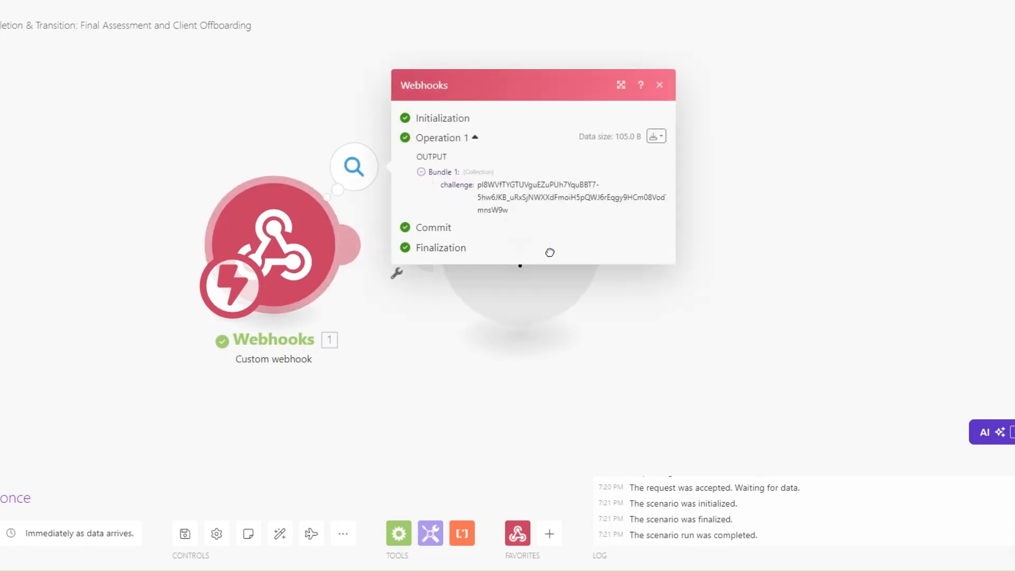
{"action": "left_click", "coordinate": [492, 278]}
{"action": "left_click", "coordinate": [659, 168]}
{"action": "left_click", "coordinate": [655, 218]}
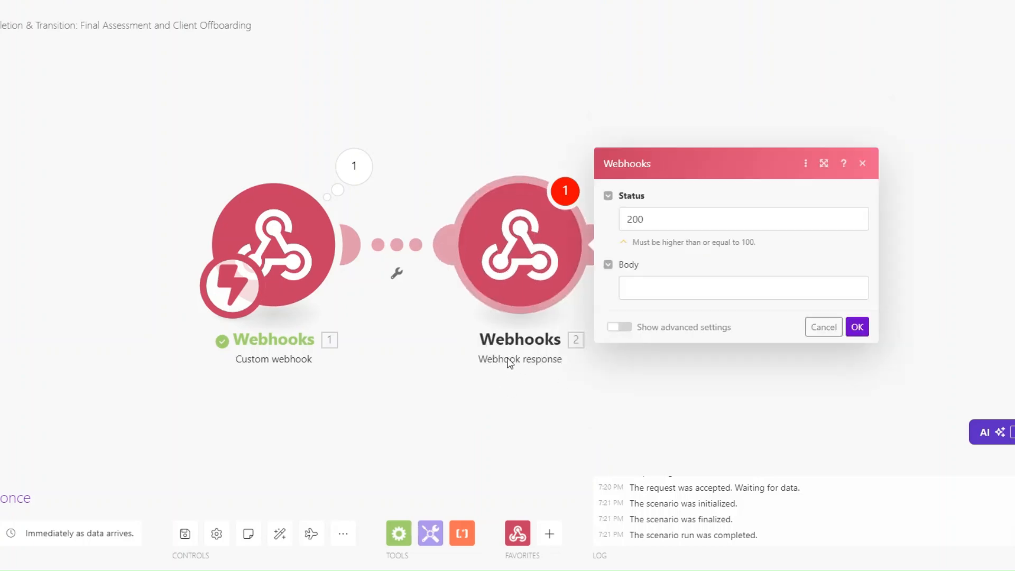
{"action": "left_click", "coordinate": [694, 288]}
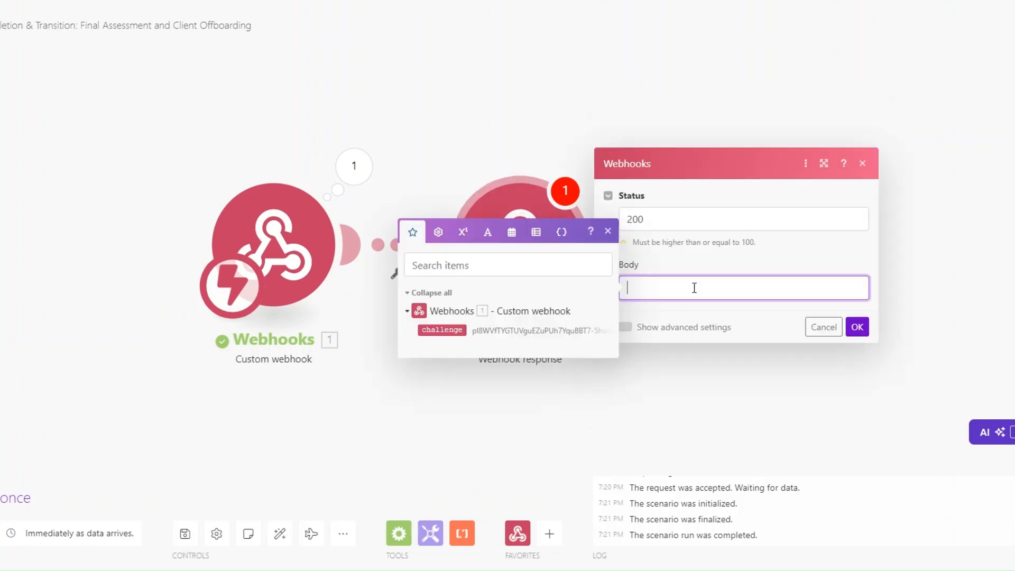
{"action": "type", "text": "{"}
{"action": "type", "text": "\"\""}
{"action": "type", "text": "challenge"}
{"action": "type", "text": ":\"\""}
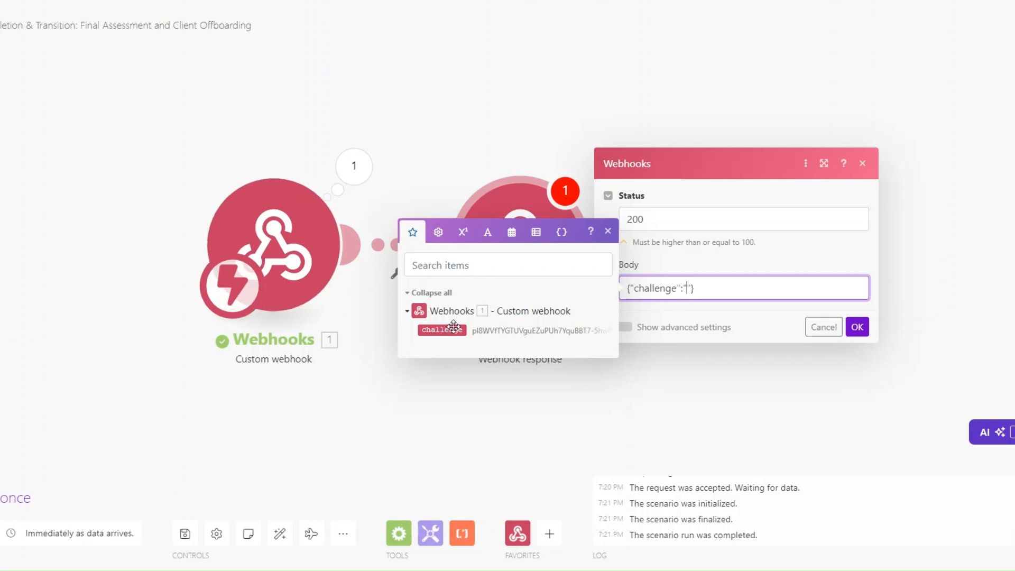
{"action": "left_click", "coordinate": [449, 329]}
{"action": "left_click", "coordinate": [857, 326]}
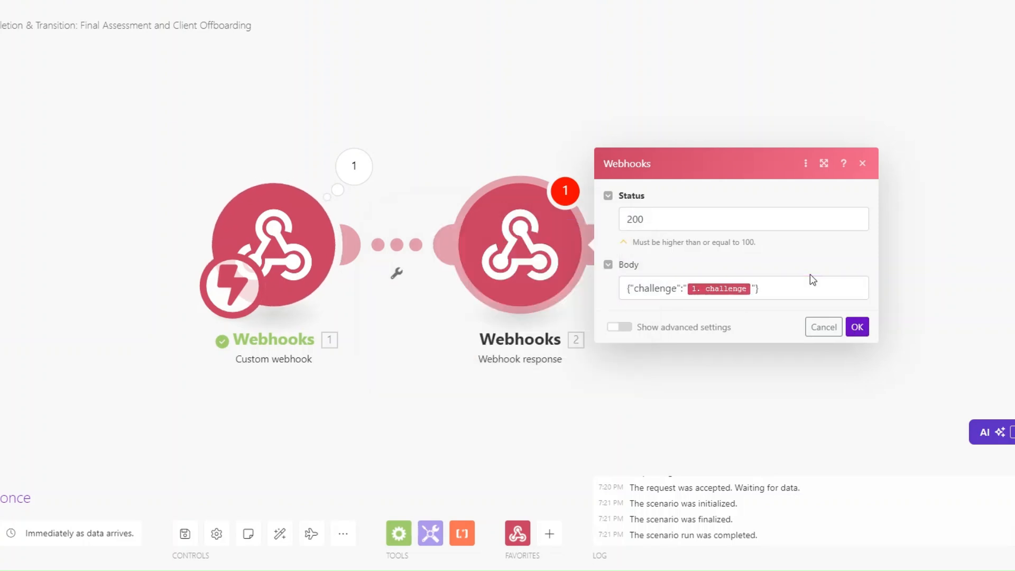
{"action": "left_click", "coordinate": [857, 325]}
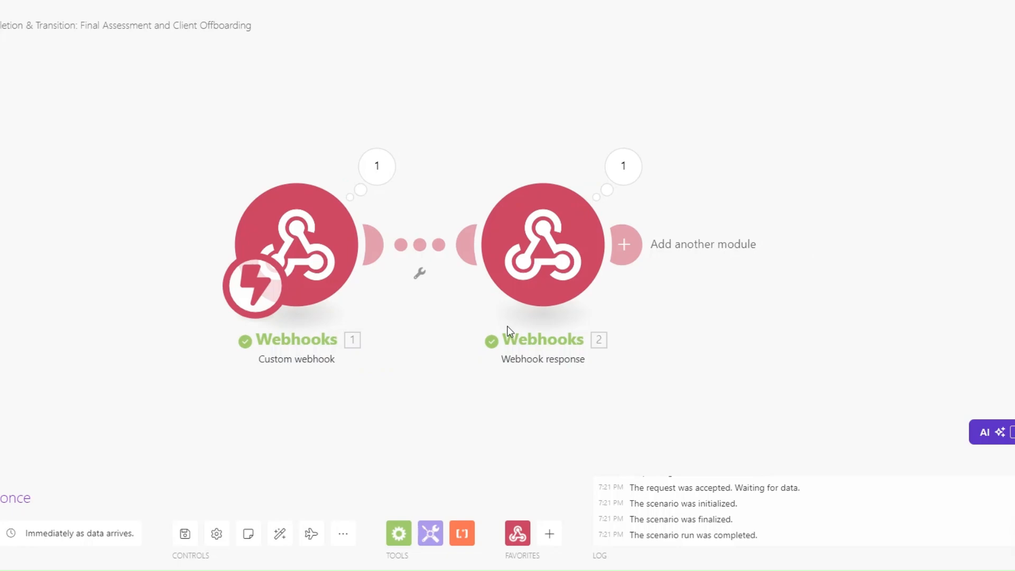
Delete the Webhook response module, then create a monday automation that sends a webhook when Status changes to Completion
{"action": "right_click", "coordinate": [525, 290]}
{"action": "left_click", "coordinate": [574, 441]}
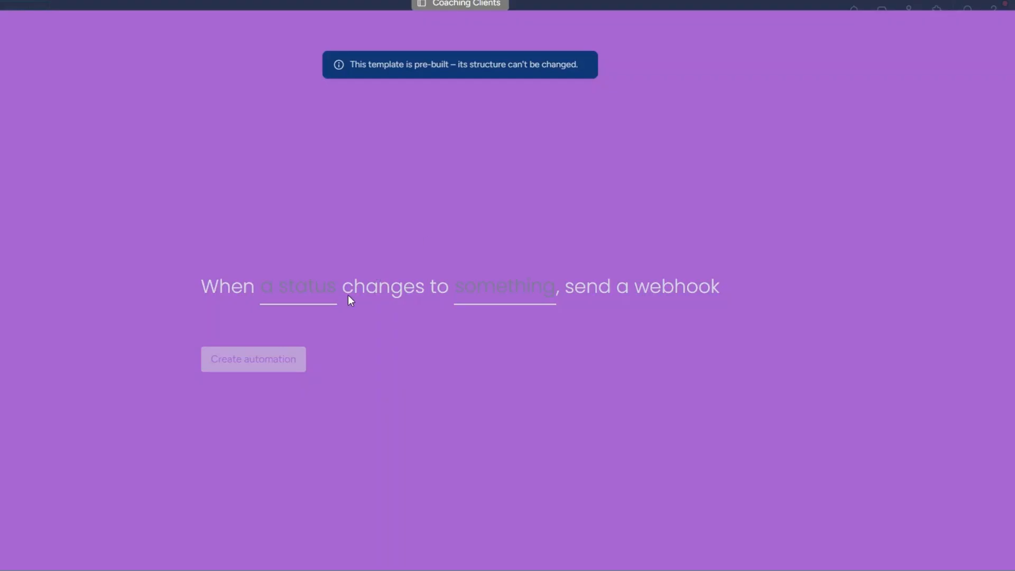
{"action": "left_click", "coordinate": [313, 295]}
{"action": "left_click", "coordinate": [308, 350]}
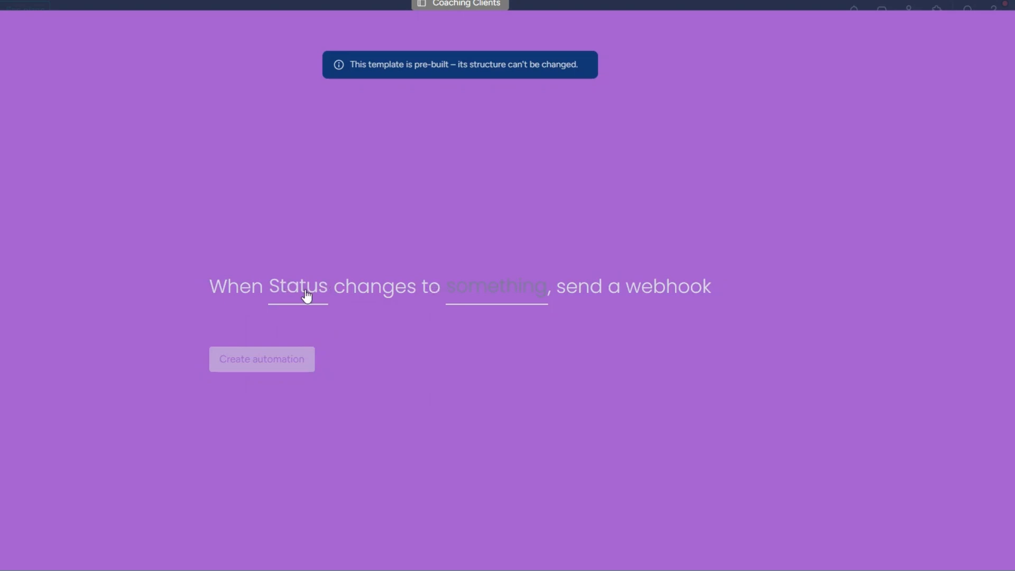
{"action": "left_click", "coordinate": [496, 294]}
{"action": "scroll", "coordinate": [516, 415], "scroll_direction": "down", "scroll_amount": 2}
{"action": "left_click", "coordinate": [512, 401]}
{"action": "left_click", "coordinate": [304, 363]}
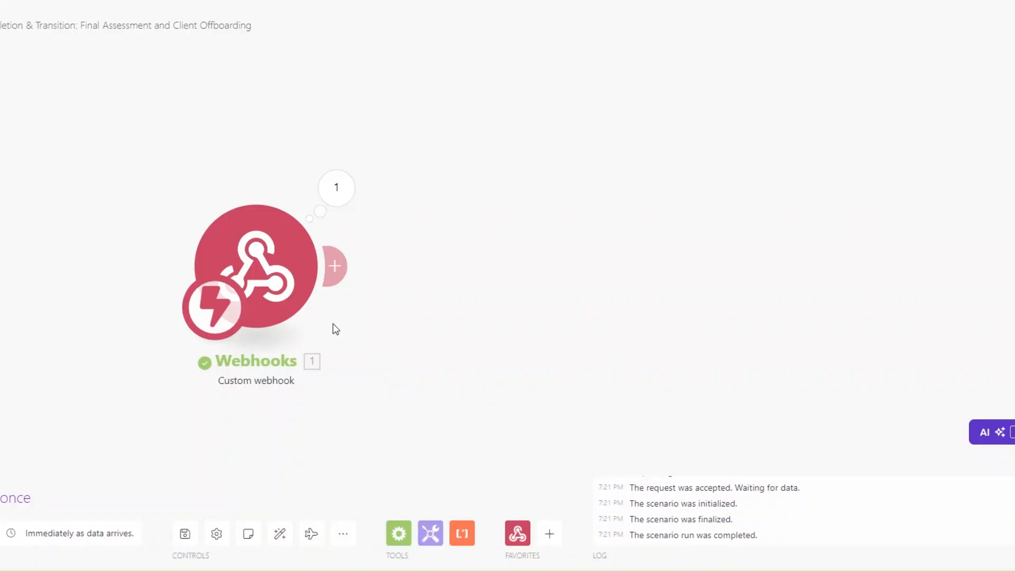
{"action": "left_click_drag", "start_coordinate": [336, 329], "coordinate": [264, 324]}
Run the scenario once and switch the first client's Status to Completion to send a test event
{"action": "left_click", "coordinate": [19, 495]}
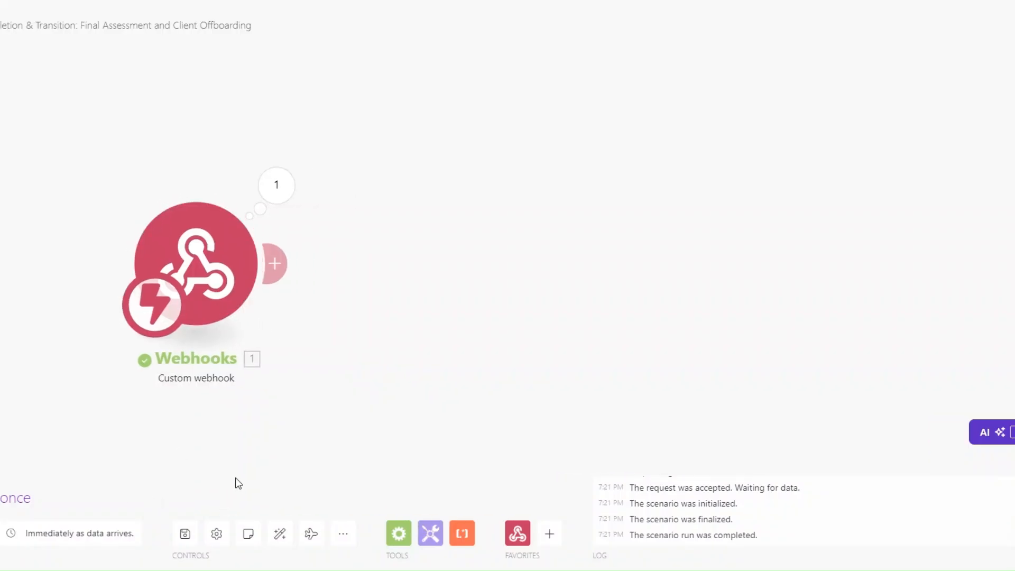
{"action": "left_click", "coordinate": [533, 183]}
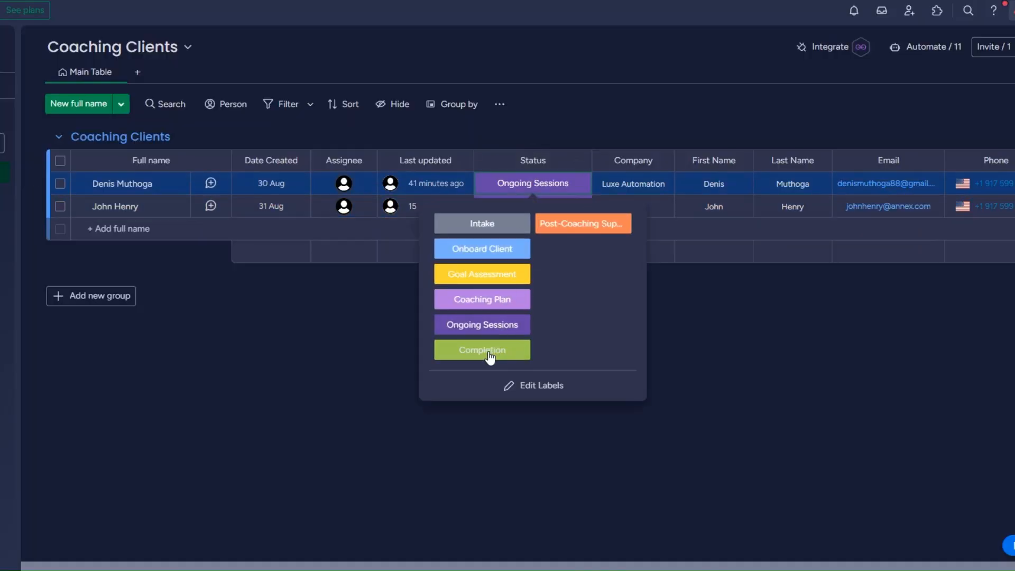
{"action": "left_click", "coordinate": [489, 354]}
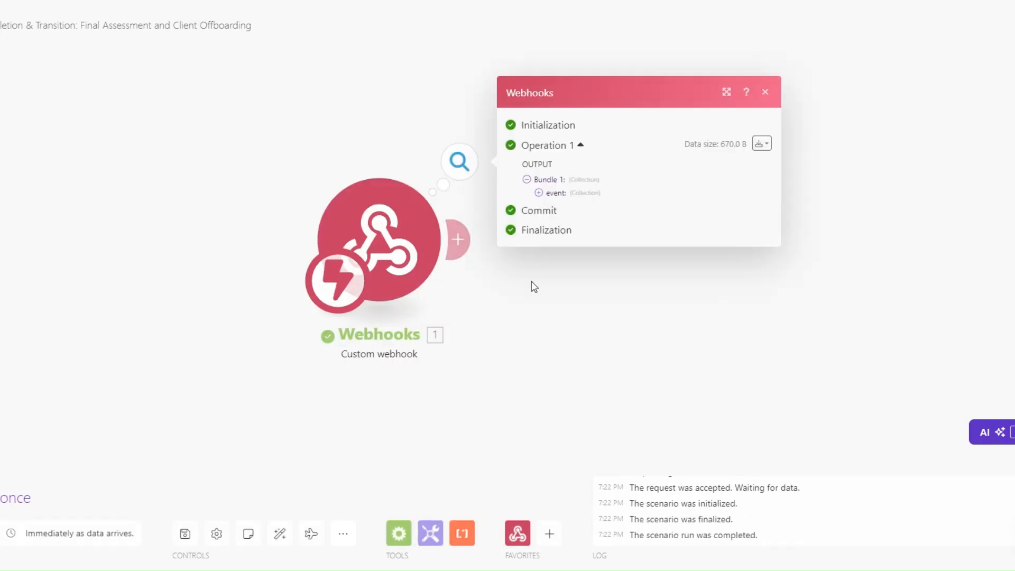
{"action": "left_click_drag", "start_coordinate": [601, 244], "coordinate": [653, 245]}
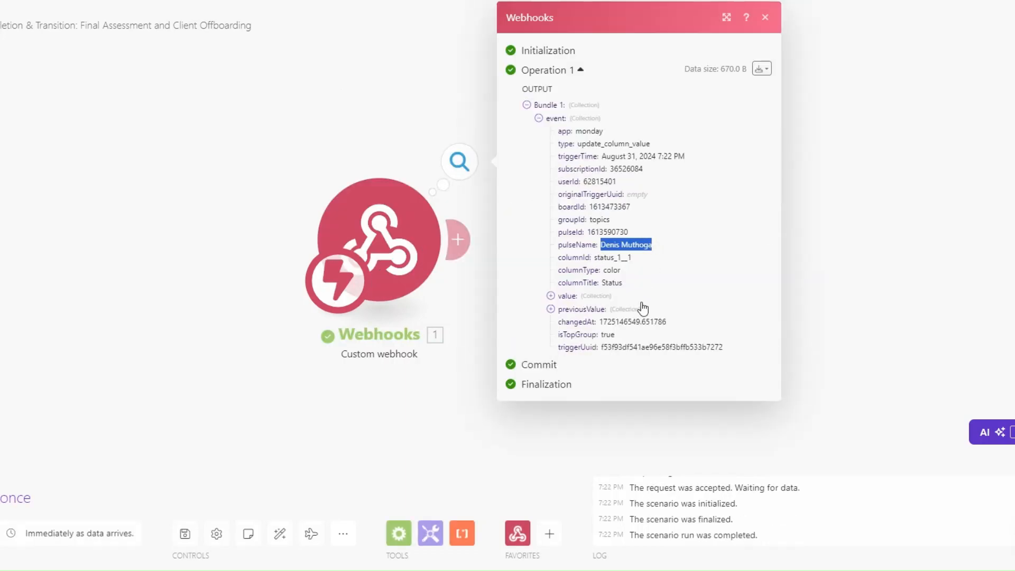
{"action": "left_click_drag", "start_coordinate": [463, 416], "coordinate": [312, 406]}
{"action": "left_click", "coordinate": [307, 247]}
Add Monday Get an Item with ID mapped to the event's pulseId and board Coaching Clients
{"action": "left_click", "coordinate": [618, 296]}
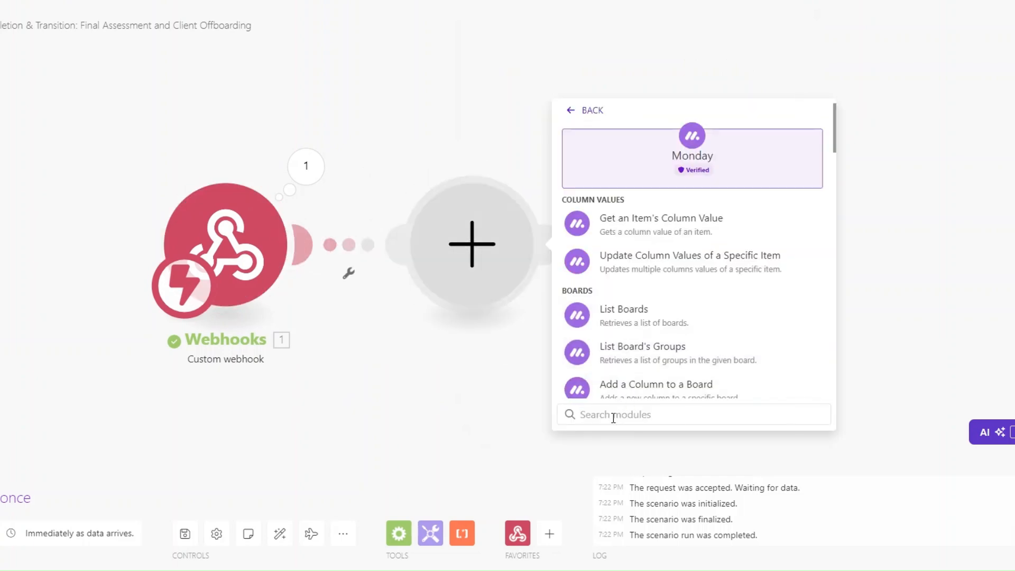
{"action": "type", "text": "get an"}
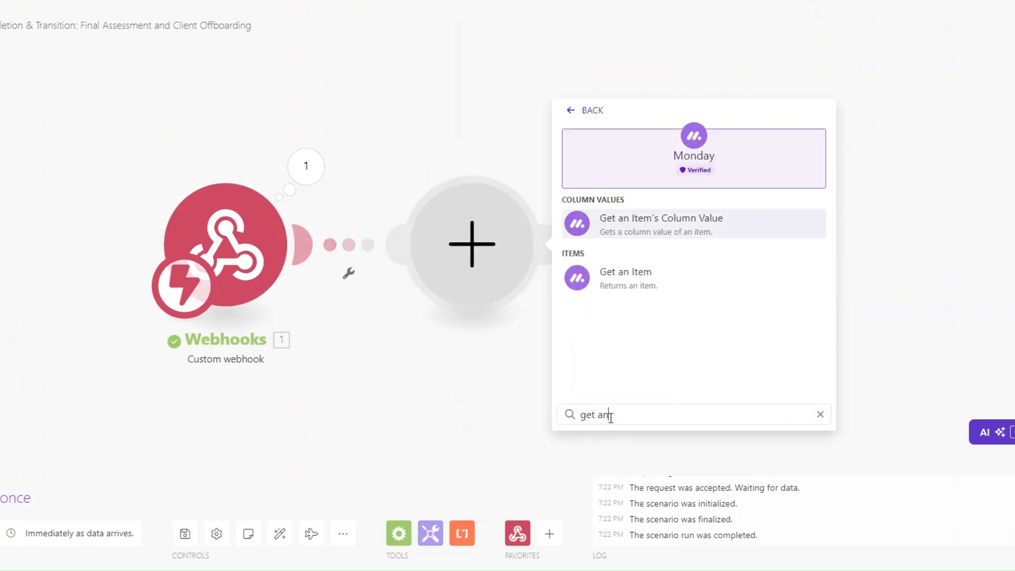
{"action": "left_click", "coordinate": [616, 269]}
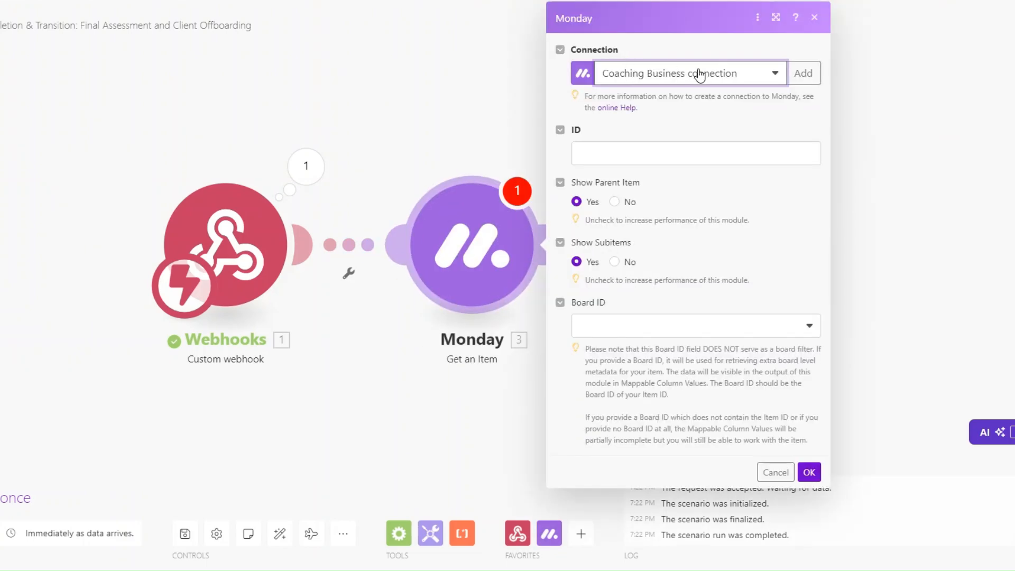
{"action": "left_click", "coordinate": [629, 153]}
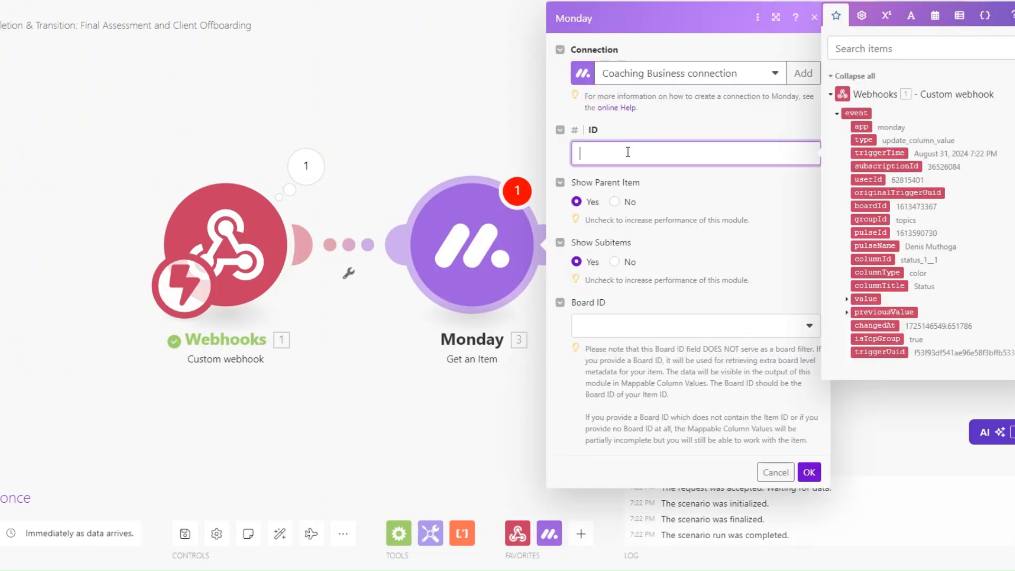
{"action": "left_click", "coordinate": [871, 233]}
{"action": "left_click", "coordinate": [617, 324]}
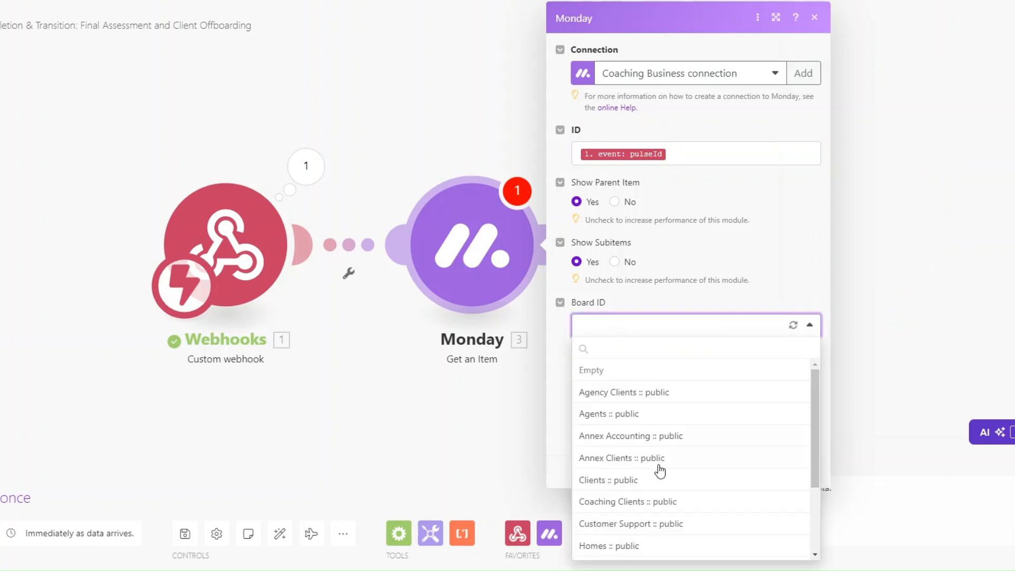
{"action": "left_click", "coordinate": [658, 499]}
{"action": "left_click", "coordinate": [809, 472]}
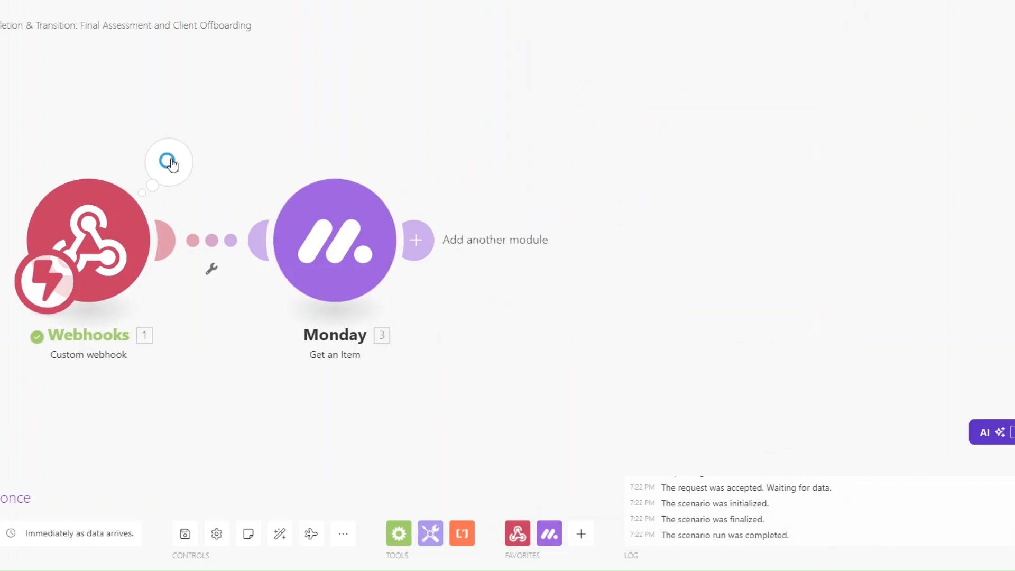
{"action": "left_click", "coordinate": [169, 161]}
{"action": "left_click", "coordinate": [248, 192]}
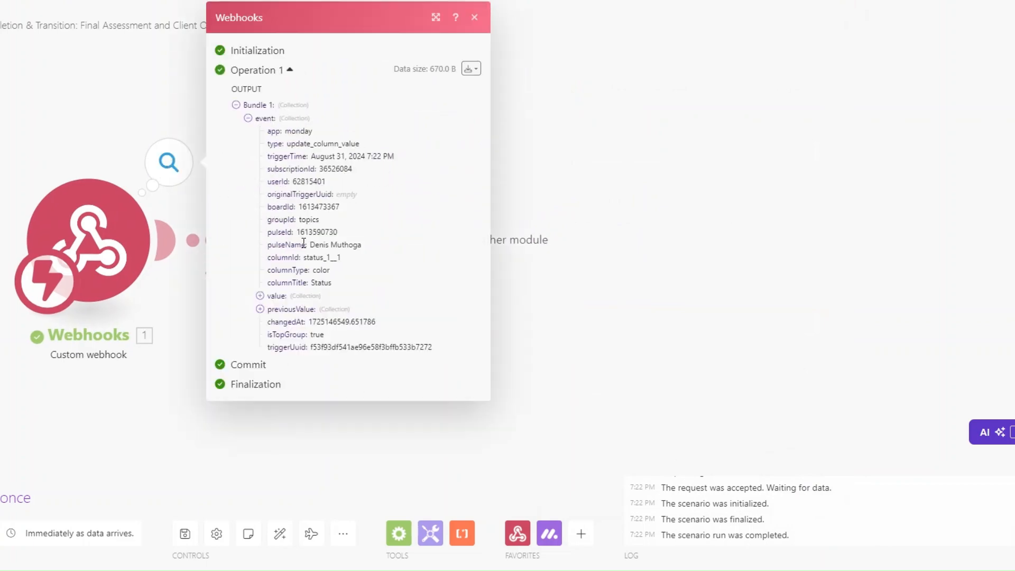
Copy the pulseId and run Get an Item alone with it, checking the returned client email details
{"action": "left_click_drag", "start_coordinate": [298, 232], "coordinate": [354, 233]}
{"action": "key", "text": "ctrl+c"}
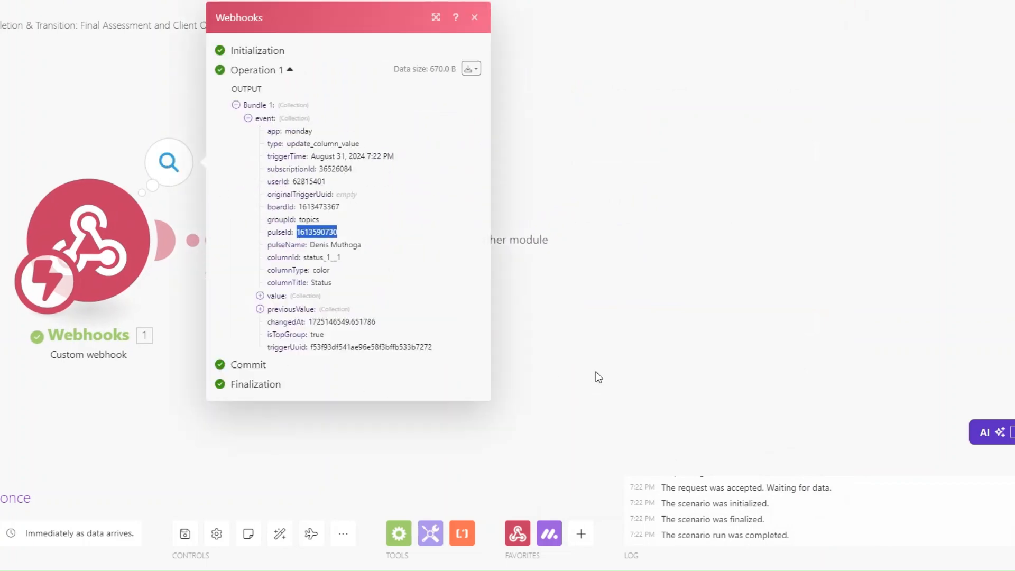
{"action": "left_click", "coordinate": [596, 372]}
{"action": "right_click", "coordinate": [334, 248]}
{"action": "left_click", "coordinate": [392, 279]}
{"action": "left_click", "coordinate": [478, 309]}
{"action": "key", "text": "ctrl+v"}
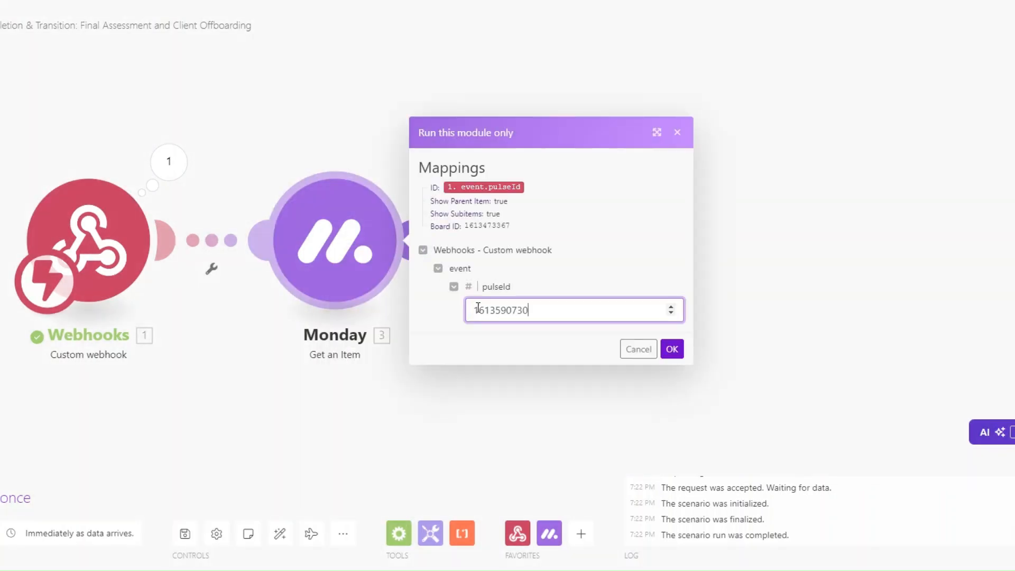
{"action": "left_click", "coordinate": [672, 349]}
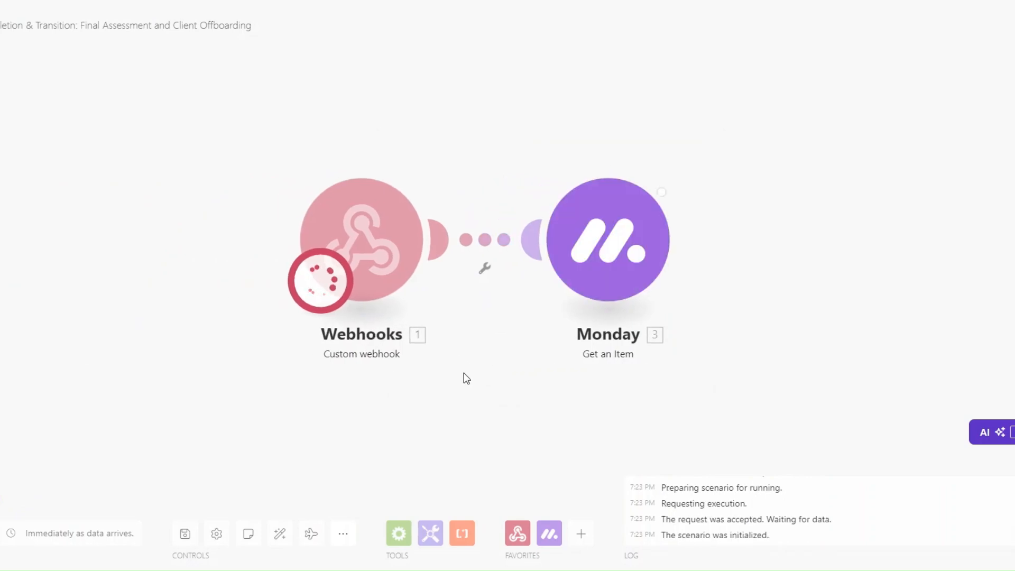
{"action": "left_click", "coordinate": [559, 382]}
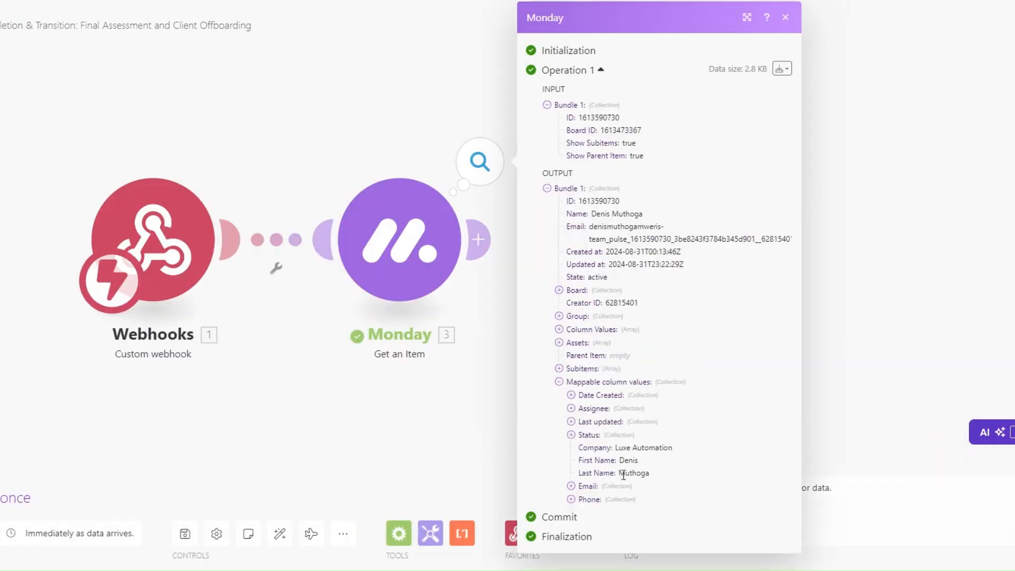
{"action": "left_click", "coordinate": [571, 486]}
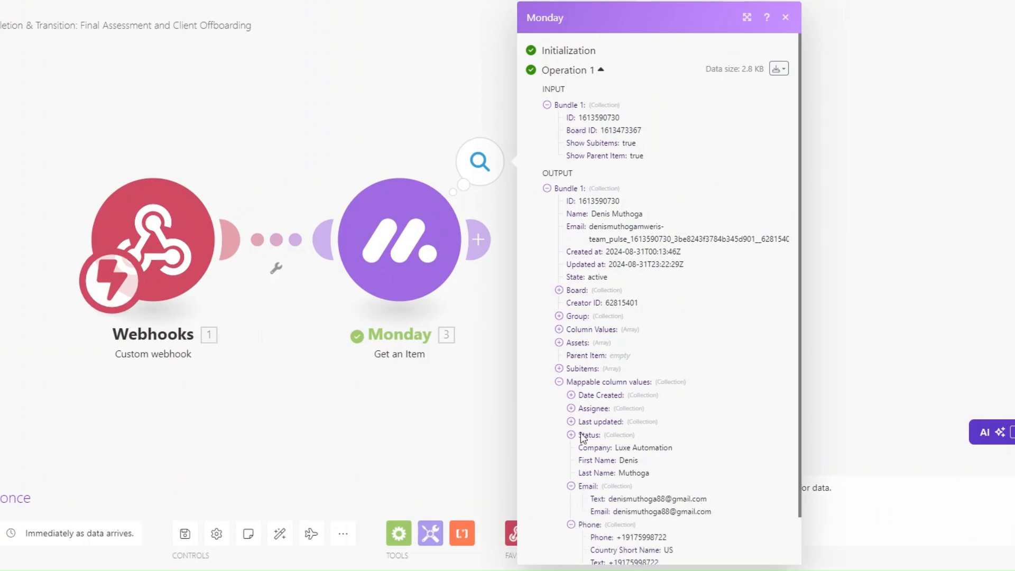
{"action": "left_click", "coordinate": [403, 414]}
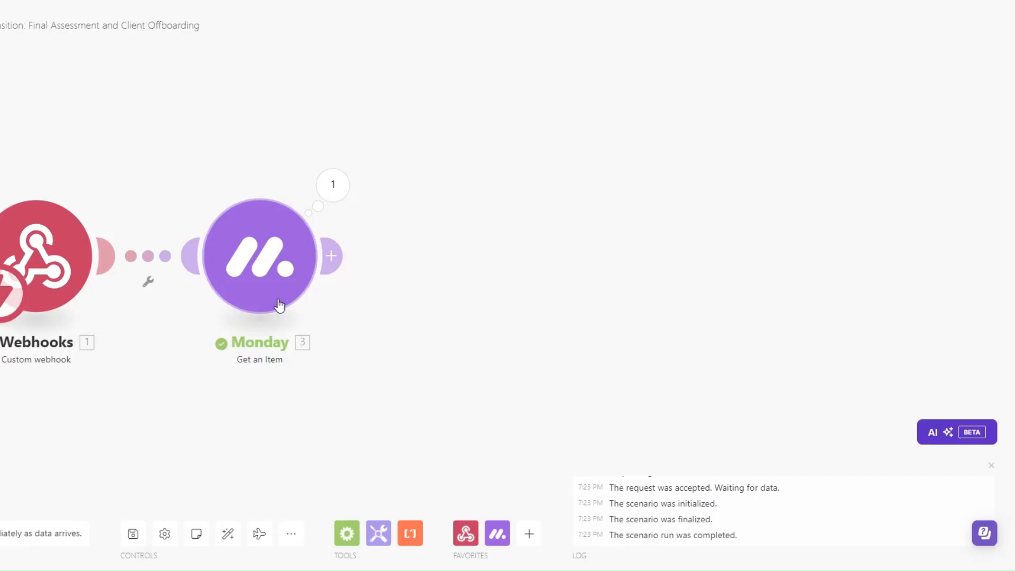
Add a Calendly Create a Scheduling Link step with Maximum Event Count 1 and Event Type Closing Call
{"action": "left_click", "coordinate": [363, 255]}
{"action": "type", "text": "cale"}
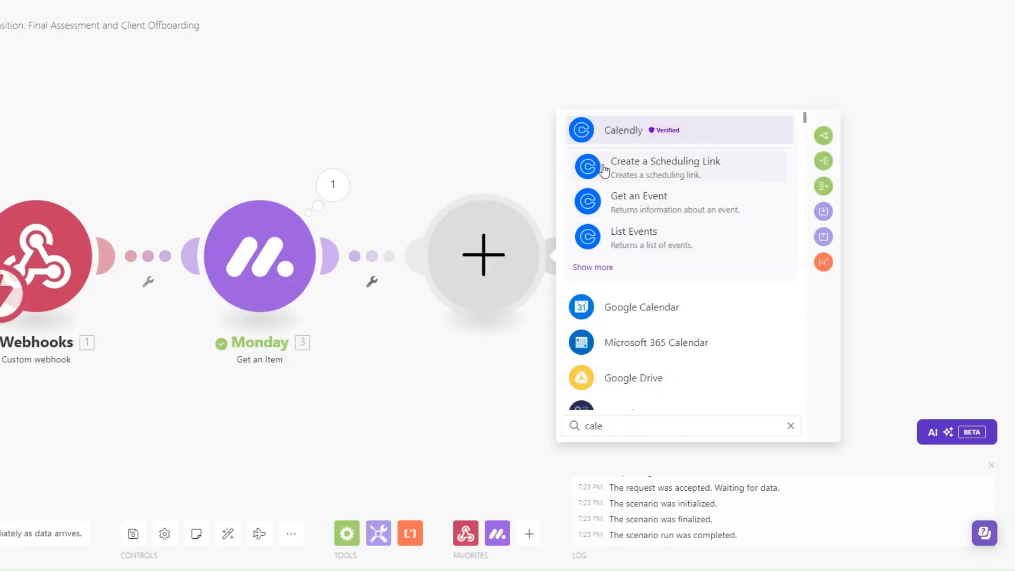
{"action": "left_click", "coordinate": [614, 132]}
{"action": "scroll", "coordinate": [672, 388], "scroll_direction": "down", "scroll_amount": 5}
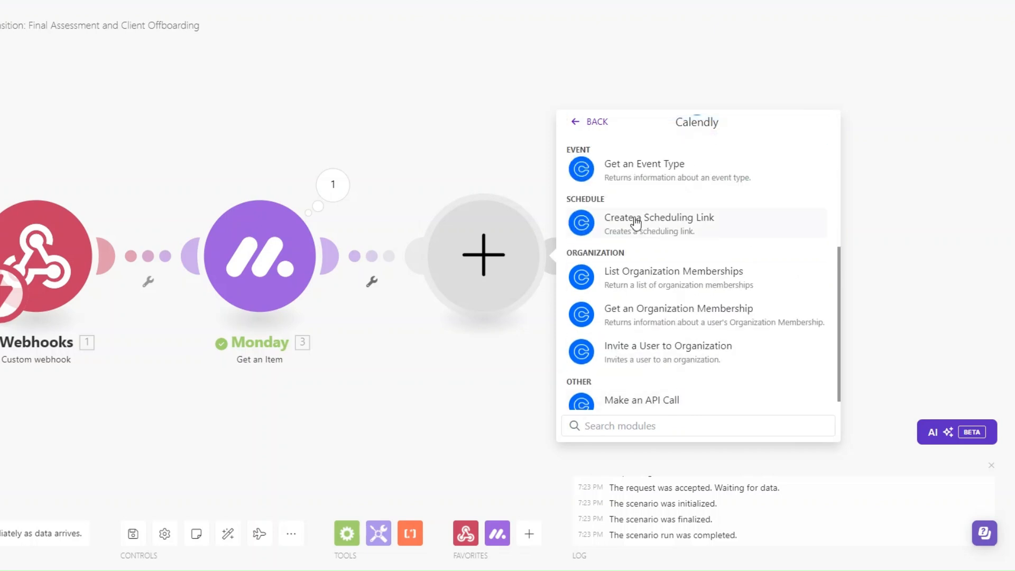
{"action": "left_click", "coordinate": [584, 317]}
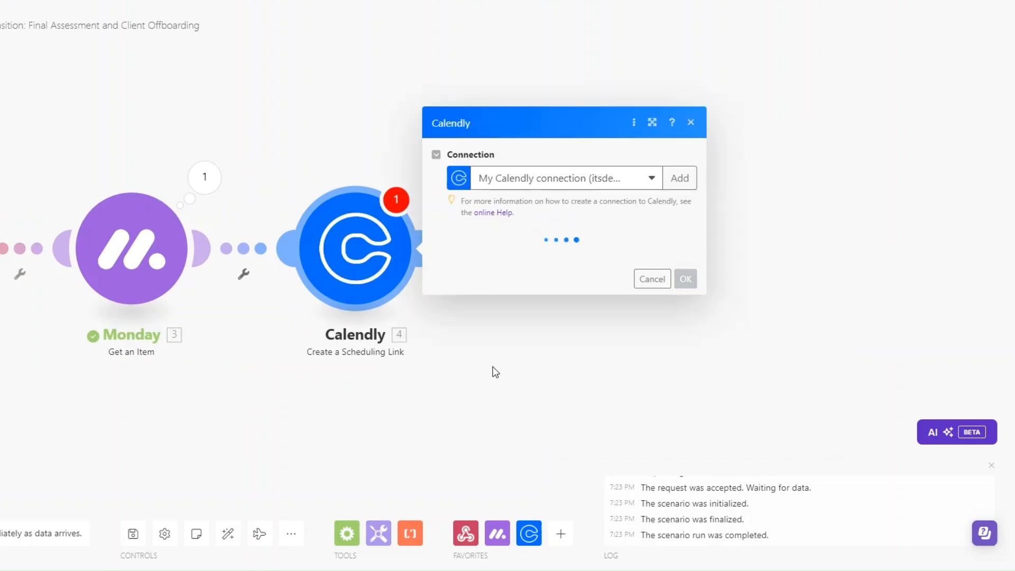
{"action": "left_click", "coordinate": [498, 255]}
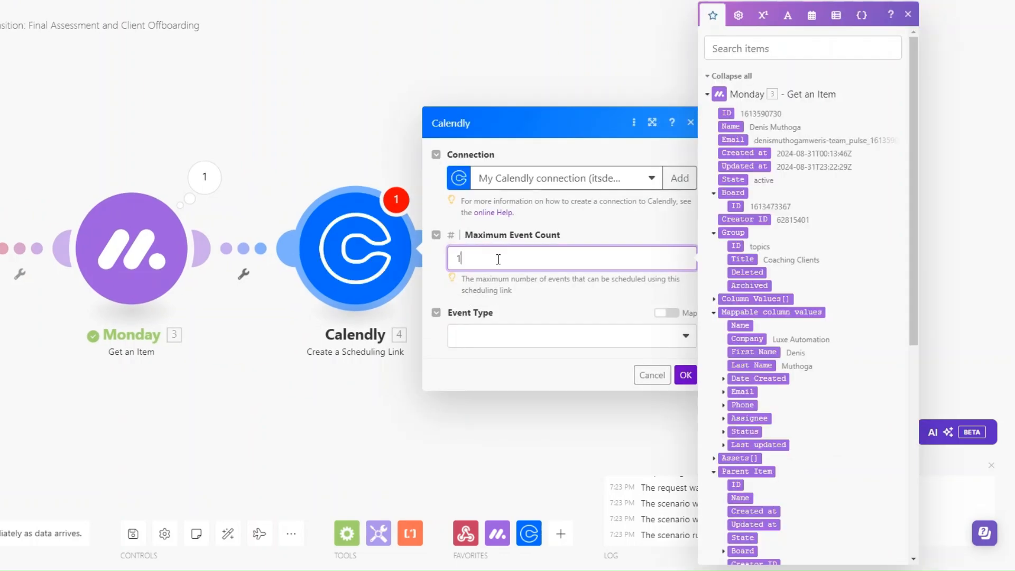
{"action": "left_click", "coordinate": [498, 336]}
{"action": "left_click", "coordinate": [503, 379]}
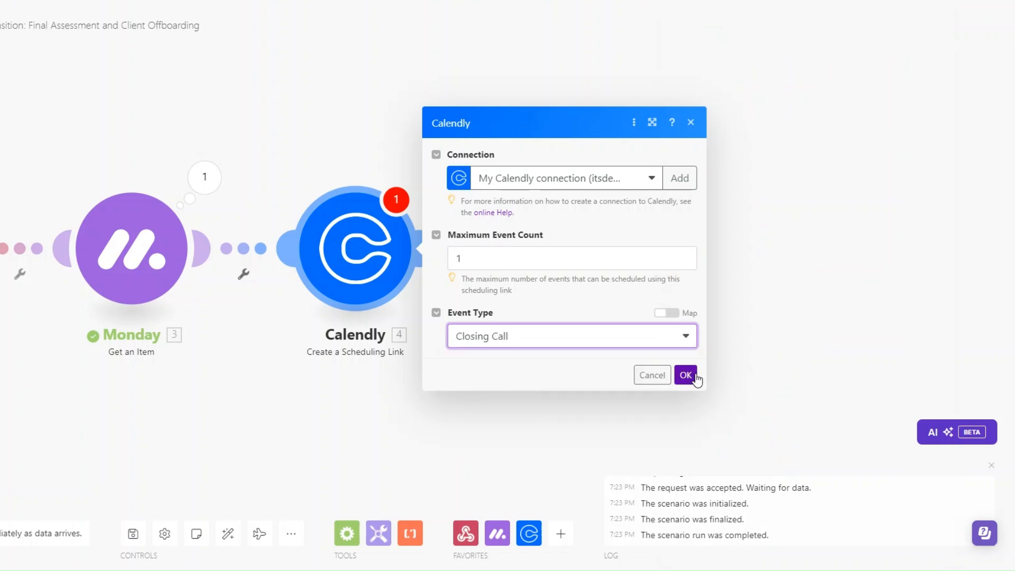
{"action": "left_click", "coordinate": [686, 375]}
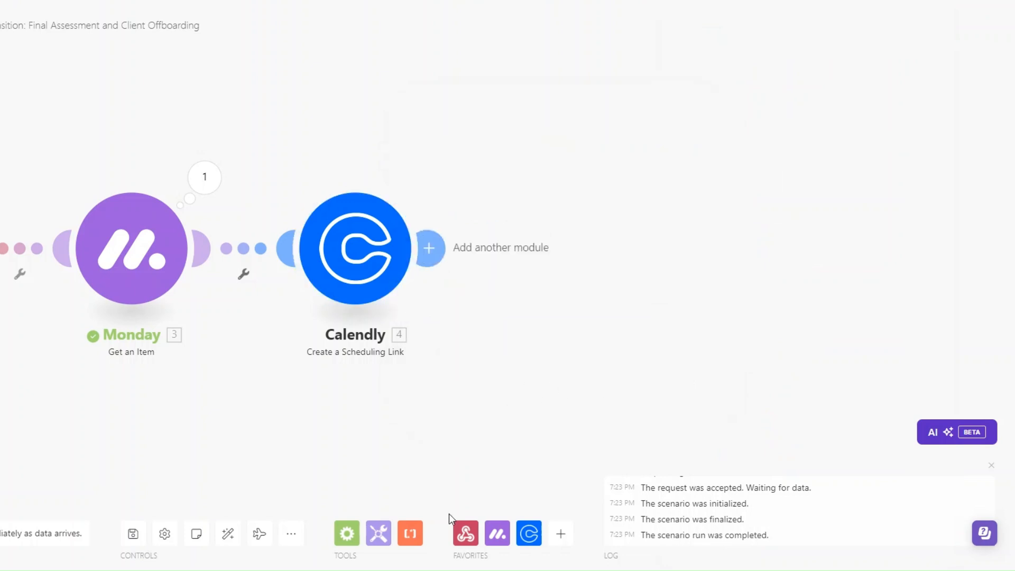
Rename the Calendly step to 'Final Assessment Call'
{"action": "right_click", "coordinate": [378, 247]}
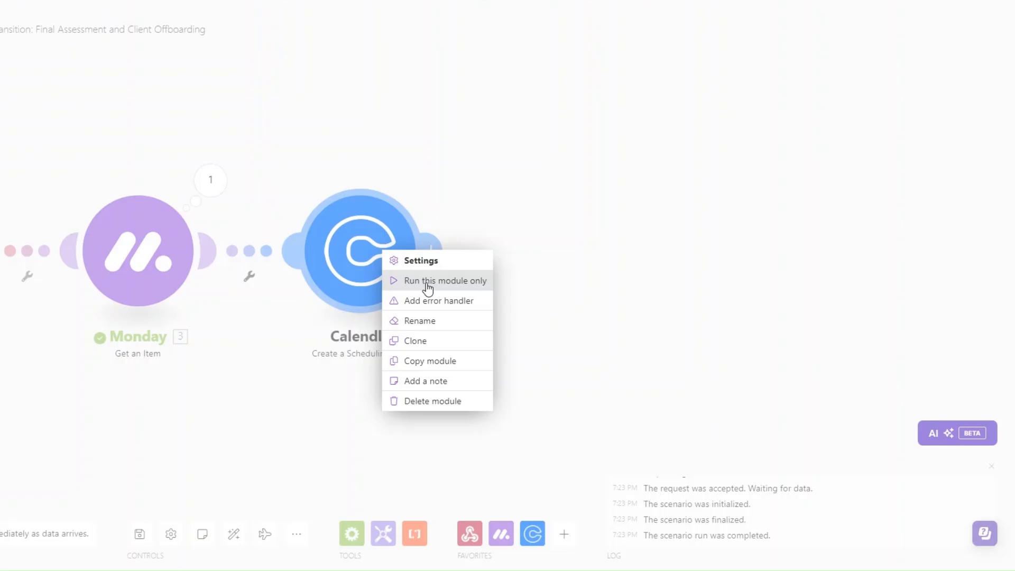
{"action": "left_click", "coordinate": [424, 320]}
{"action": "type", "text": "F"}
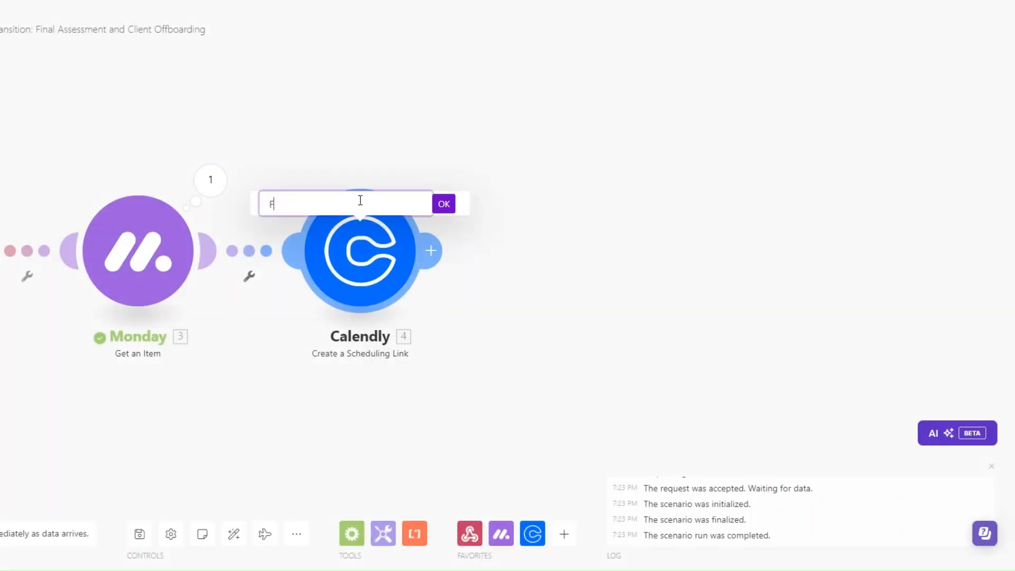
{"action": "type", "text": "inal Assessment Call"}
{"action": "left_click", "coordinate": [447, 204]}
{"action": "left_click", "coordinate": [443, 249]}
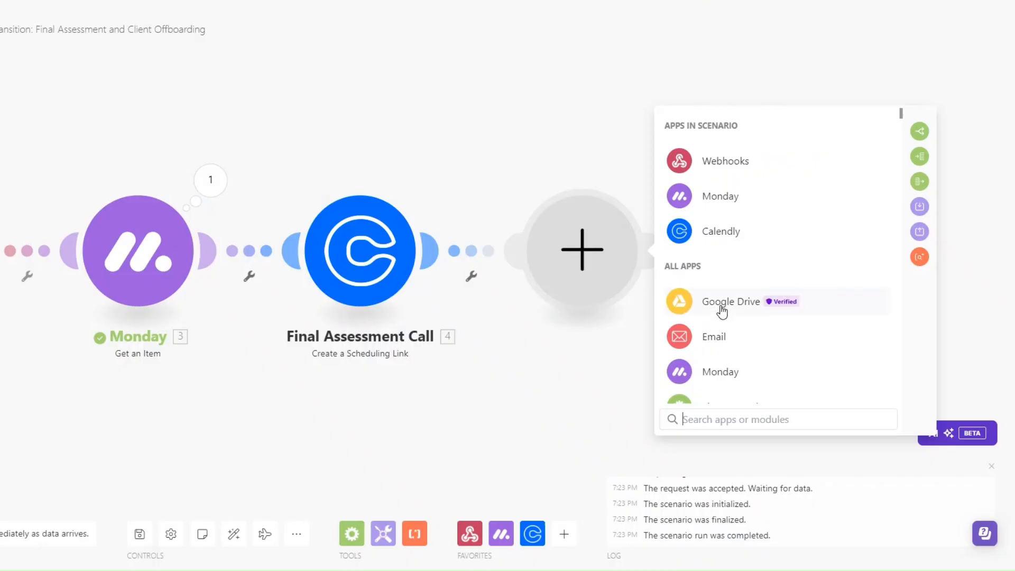
Add a Google Drive Search for Files/Folders step in the /Files folder, retrieving files and folders
{"action": "left_click", "coordinate": [720, 302]}
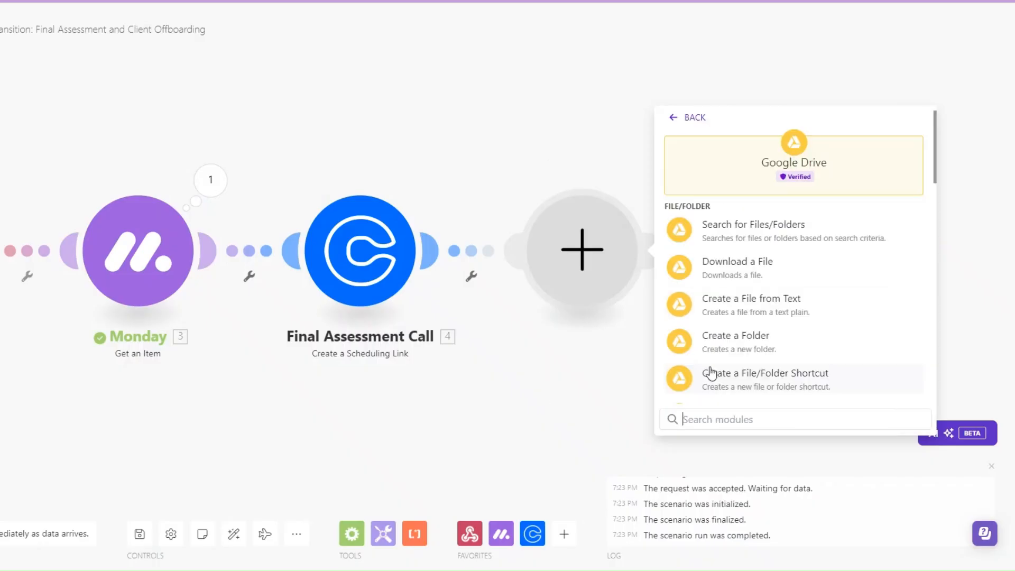
{"action": "left_click", "coordinate": [737, 232]}
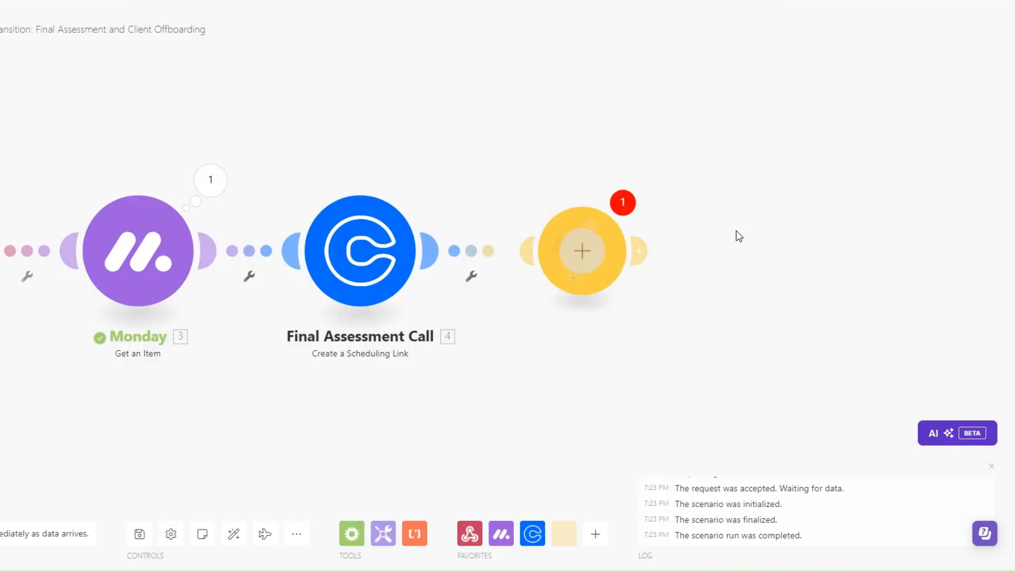
{"action": "left_click", "coordinate": [576, 309]}
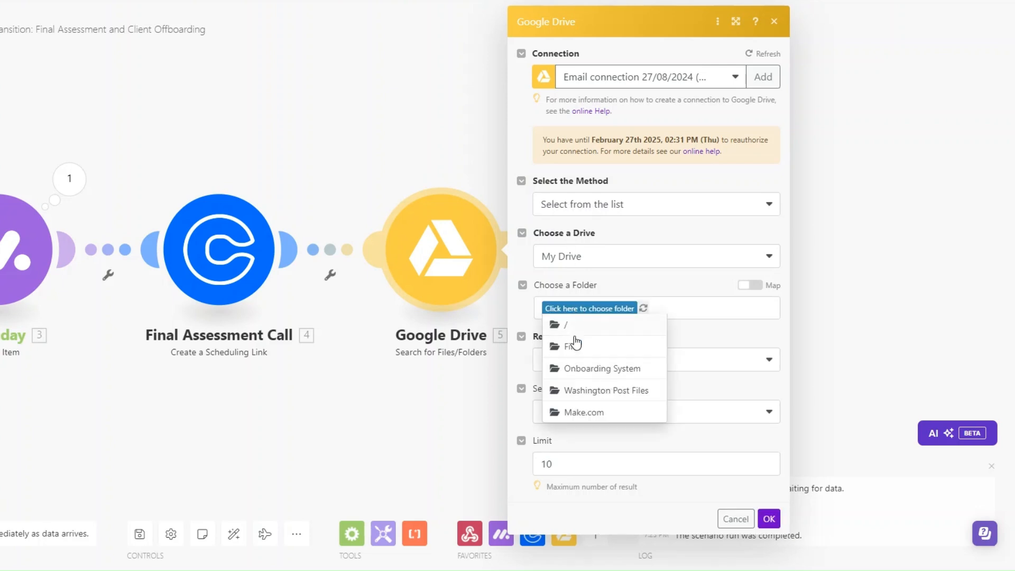
{"action": "left_click", "coordinate": [576, 343]}
{"action": "left_click", "coordinate": [576, 357]}
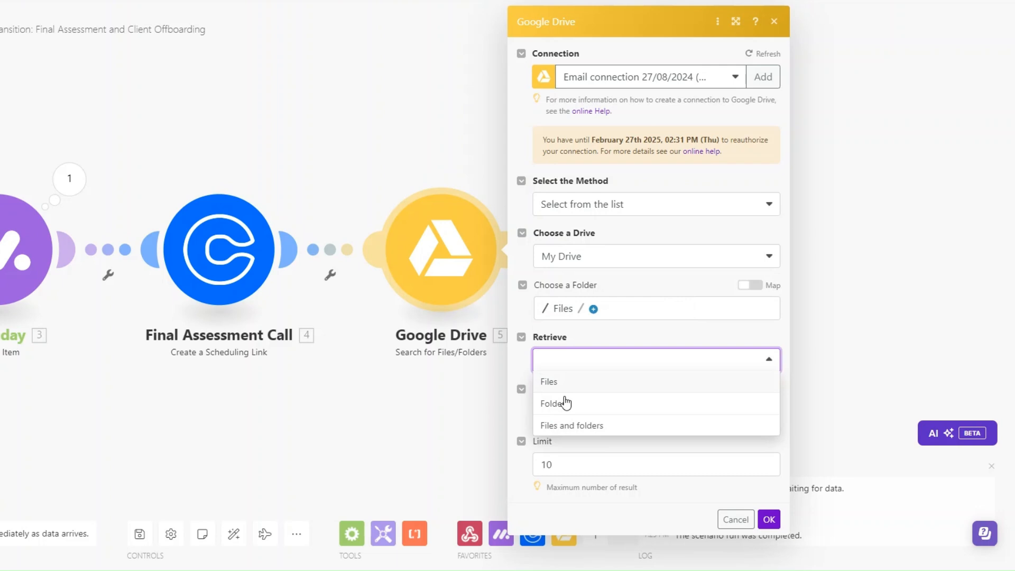
{"action": "left_click", "coordinate": [568, 425]}
Use full-text search for 'online coaching tools and resources' with a limit of 1
{"action": "left_click", "coordinate": [567, 426]}
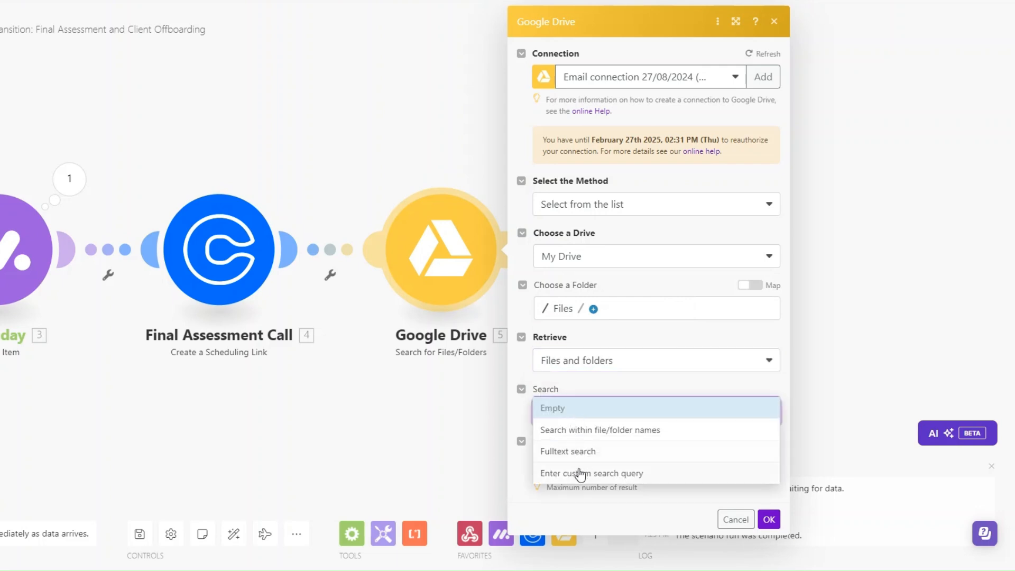
{"action": "left_click", "coordinate": [575, 452]}
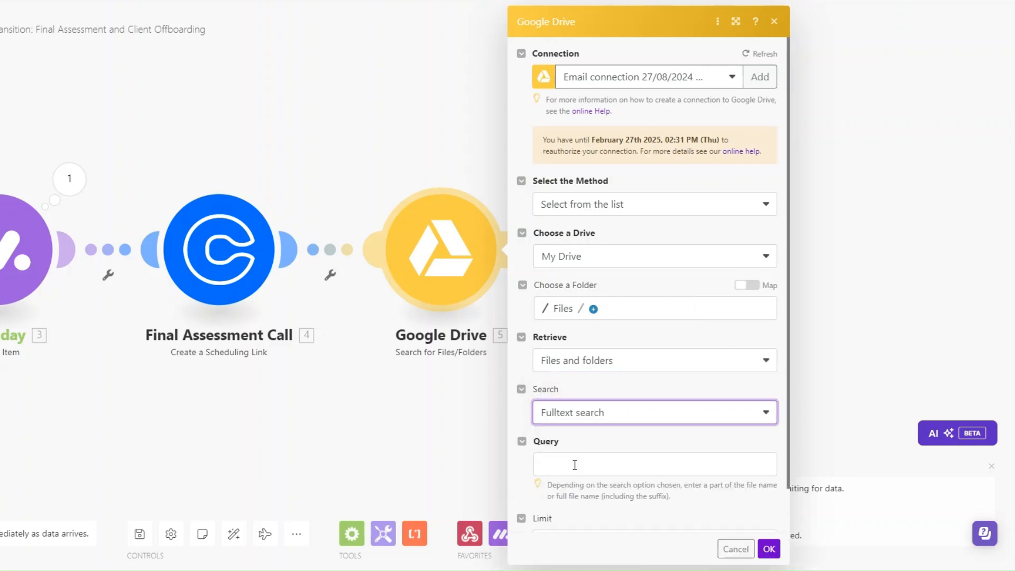
{"action": "left_click", "coordinate": [575, 465]}
{"action": "type", "text": "online coaching tools and resources"}
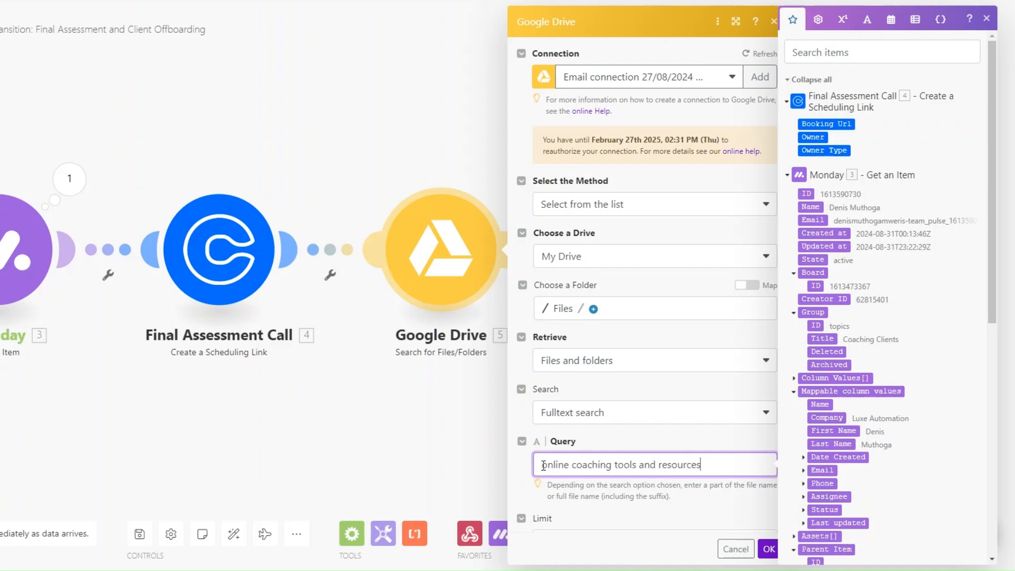
{"action": "scroll", "coordinate": [688, 459], "scroll_direction": "down", "scroll_amount": 1}
{"action": "left_click", "coordinate": [582, 499]}
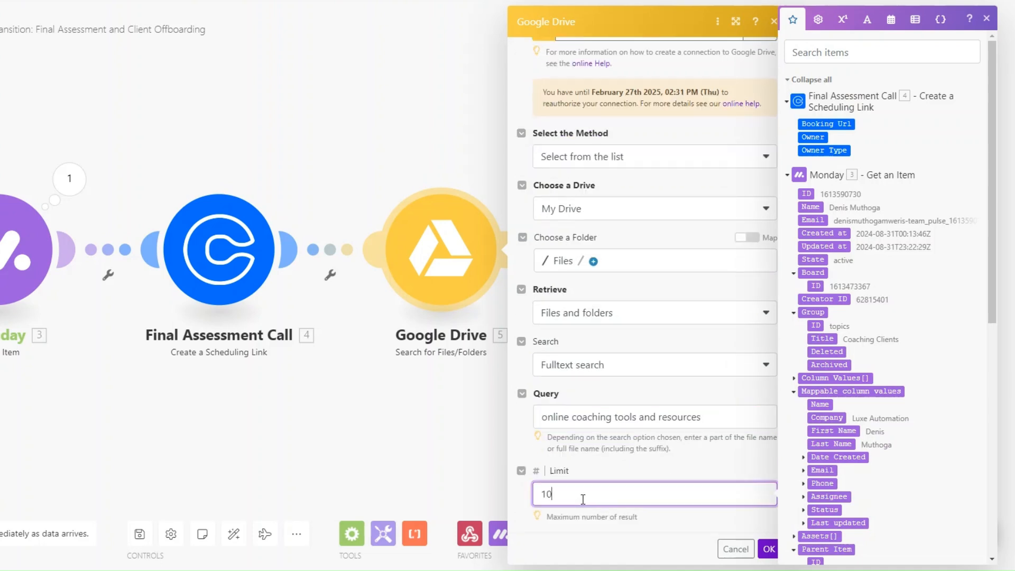
{"action": "left_click", "coordinate": [769, 549]}
{"action": "left_click", "coordinate": [513, 254]}
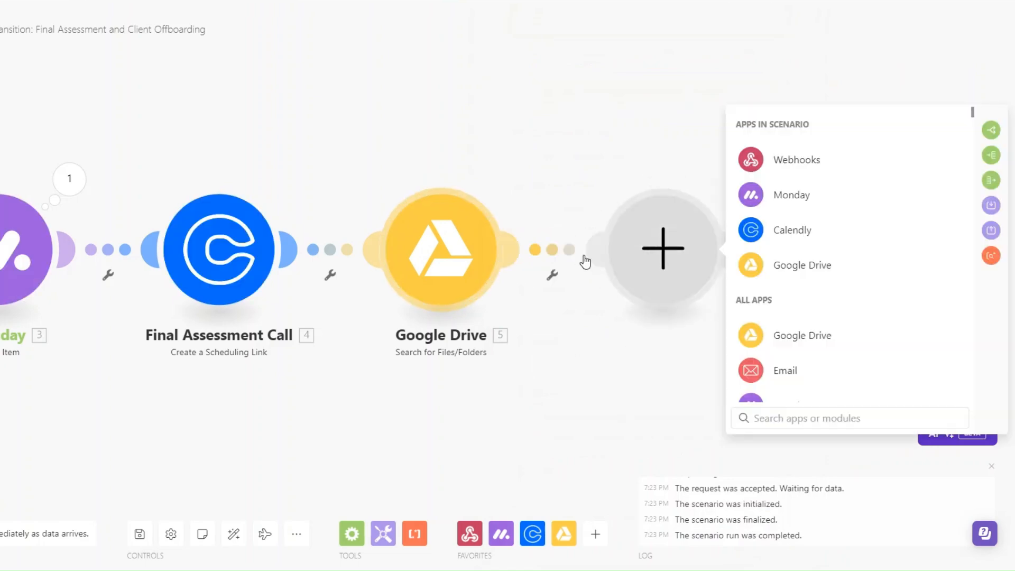
Add Google Drive Get a Share Link using the search's File ID, Role Reader, Type Anyone
{"action": "left_click", "coordinate": [772, 262]}
{"action": "scroll", "coordinate": [838, 339], "scroll_direction": "down", "scroll_amount": 7}
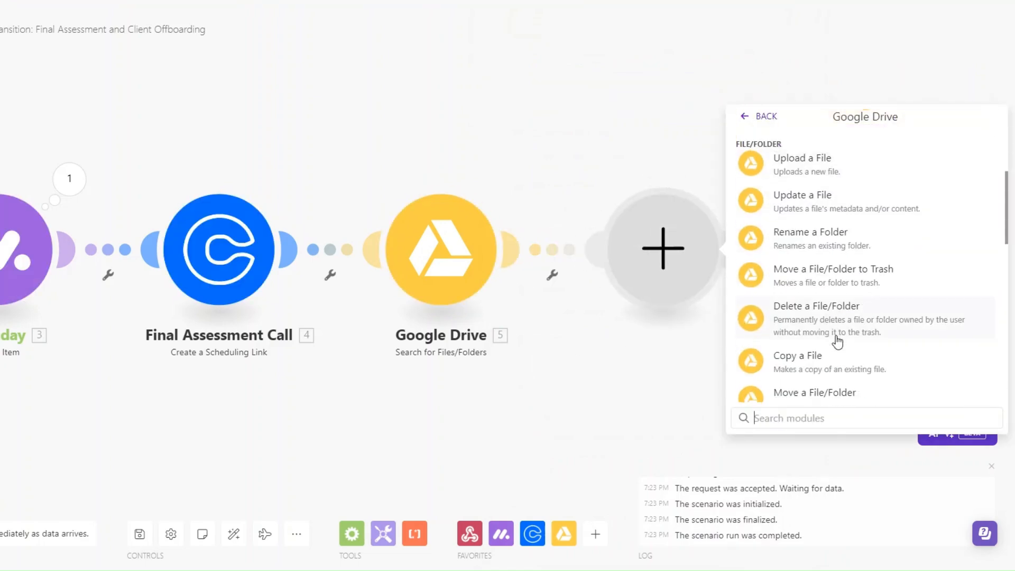
{"action": "left_click", "coordinate": [838, 328]}
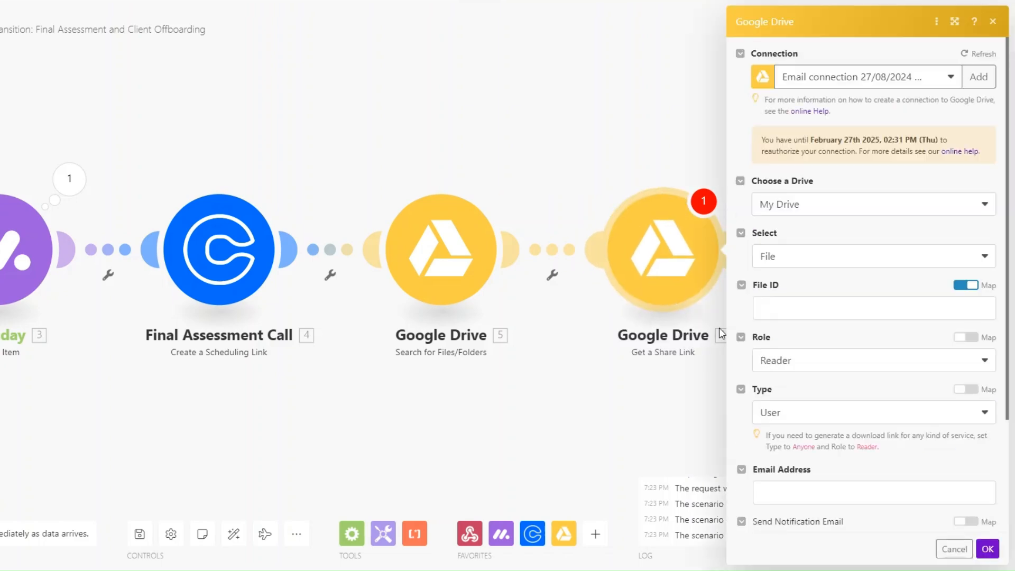
{"action": "left_click", "coordinate": [817, 309]}
{"action": "left_click", "coordinate": [574, 150]}
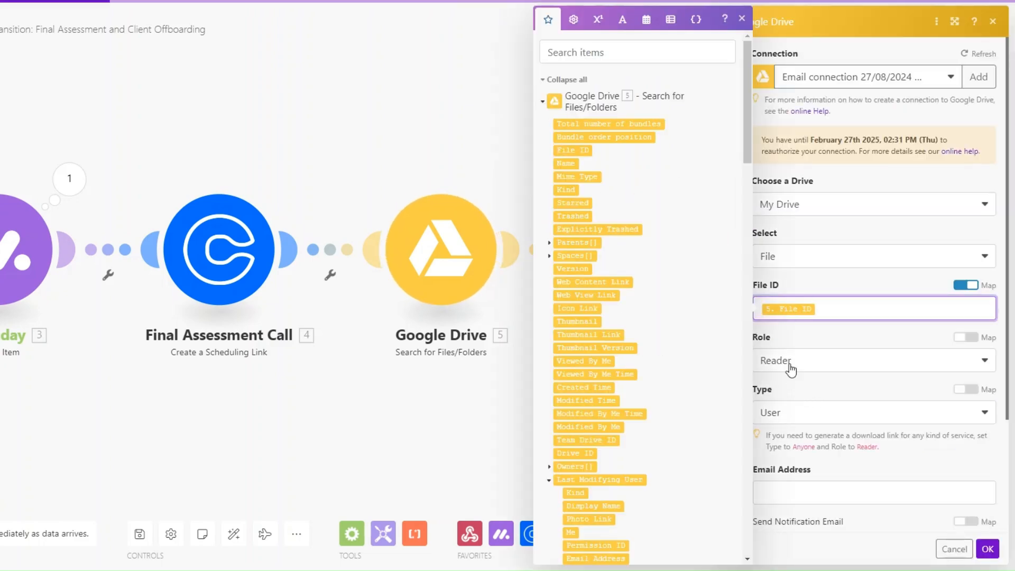
{"action": "left_click", "coordinate": [790, 368]}
{"action": "left_click", "coordinate": [791, 369]}
{"action": "left_click", "coordinate": [799, 417]}
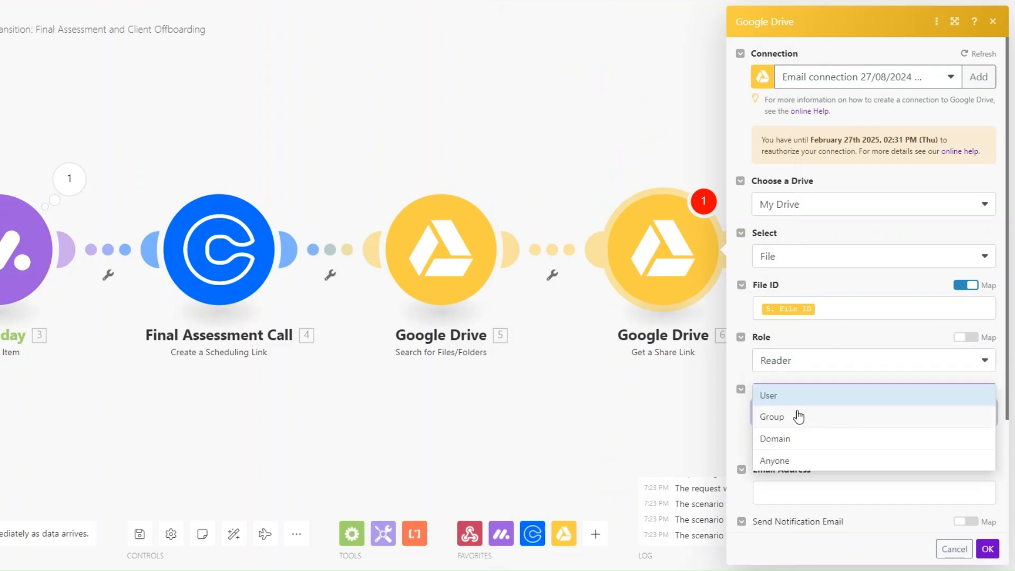
{"action": "left_click", "coordinate": [782, 463]}
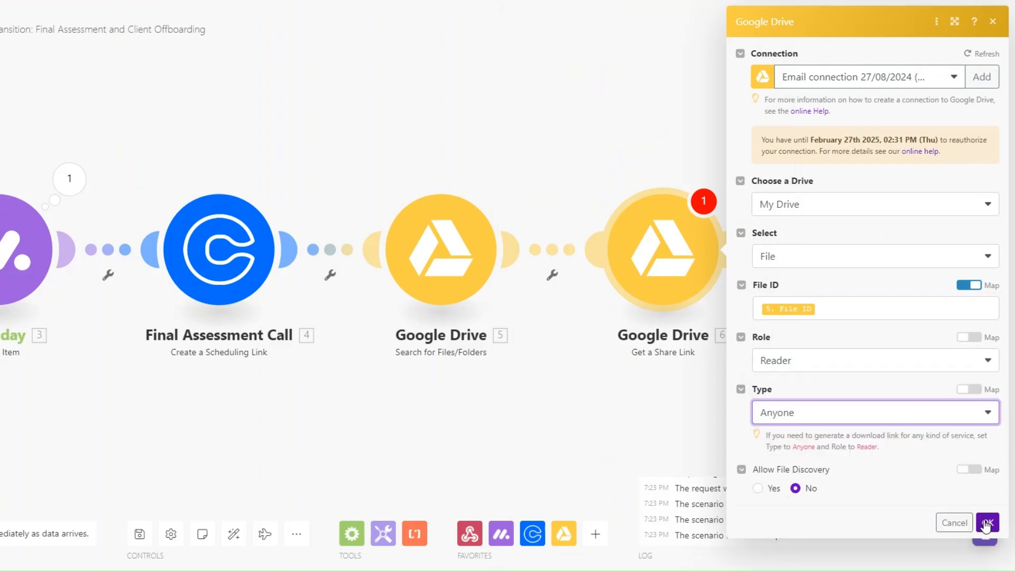
{"action": "left_click", "coordinate": [987, 517]}
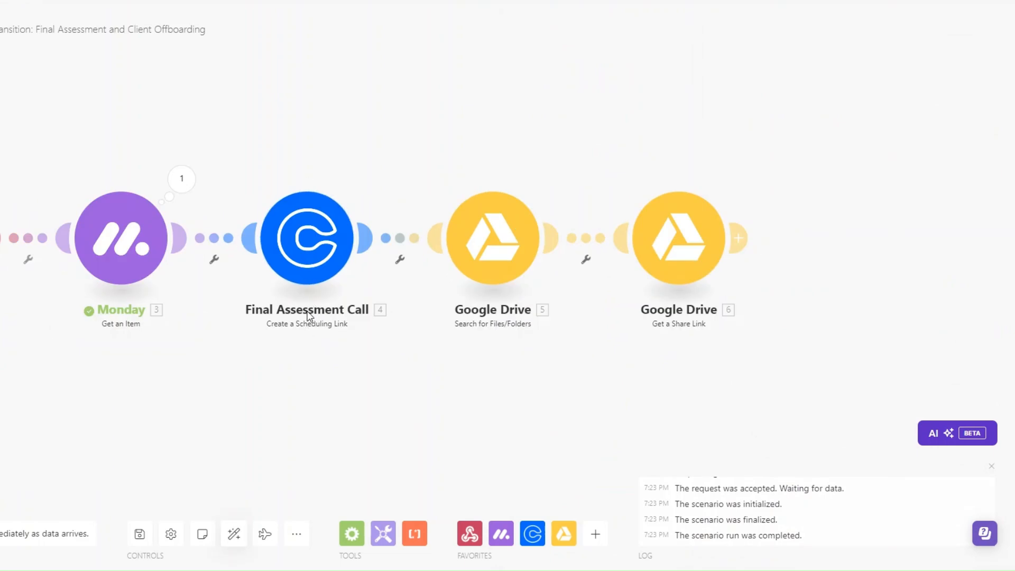
Add an Email send step with the client's Monday Email mapped as the recipient
{"action": "left_click", "coordinate": [739, 238]}
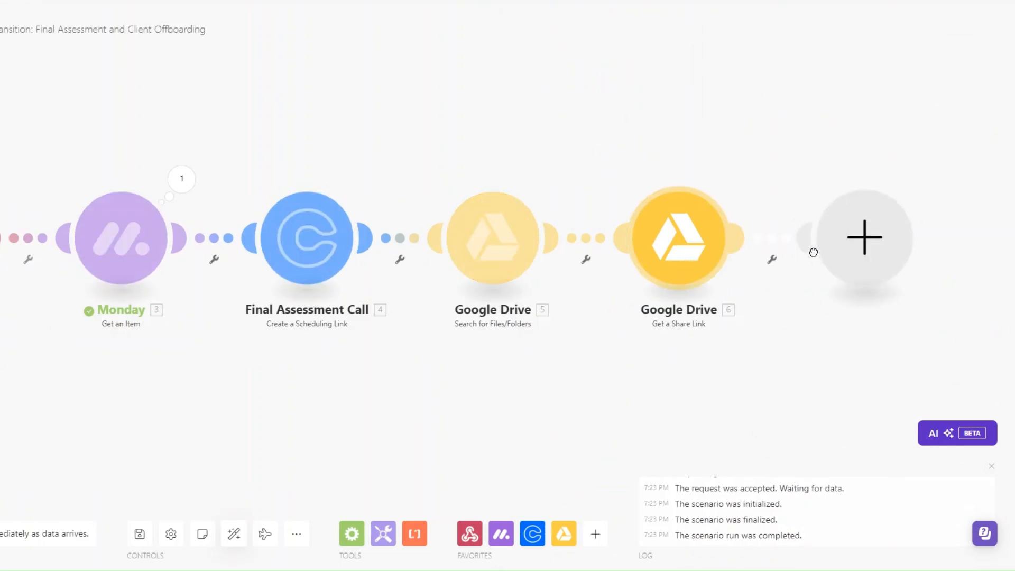
{"action": "left_click", "coordinate": [773, 365]}
{"action": "scroll", "coordinate": [804, 319], "scroll_direction": "down", "scroll_amount": 3}
{"action": "left_click", "coordinate": [775, 319]}
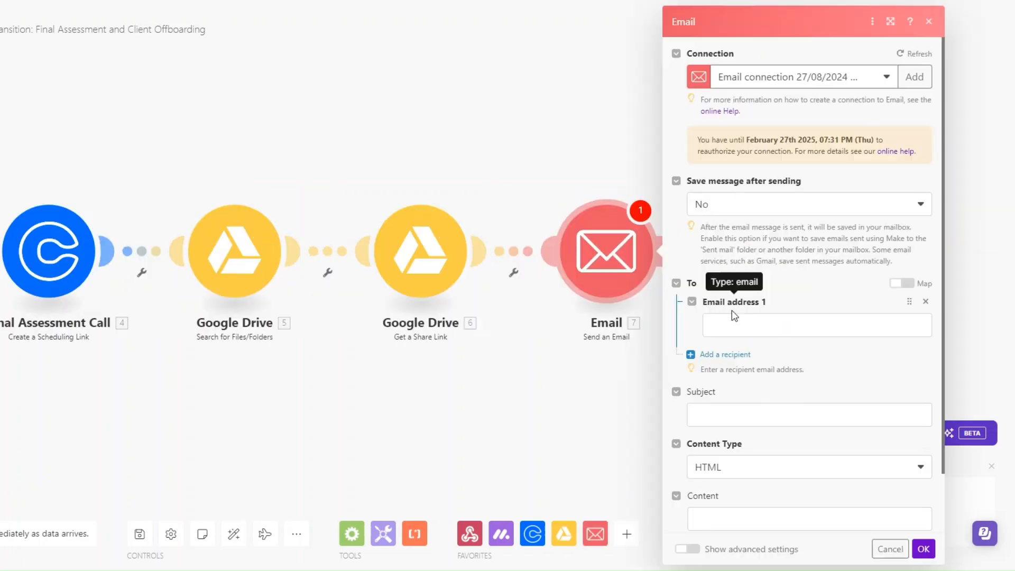
{"action": "left_click", "coordinate": [732, 329]}
{"action": "scroll", "coordinate": [624, 284], "scroll_direction": "down", "scroll_amount": 15}
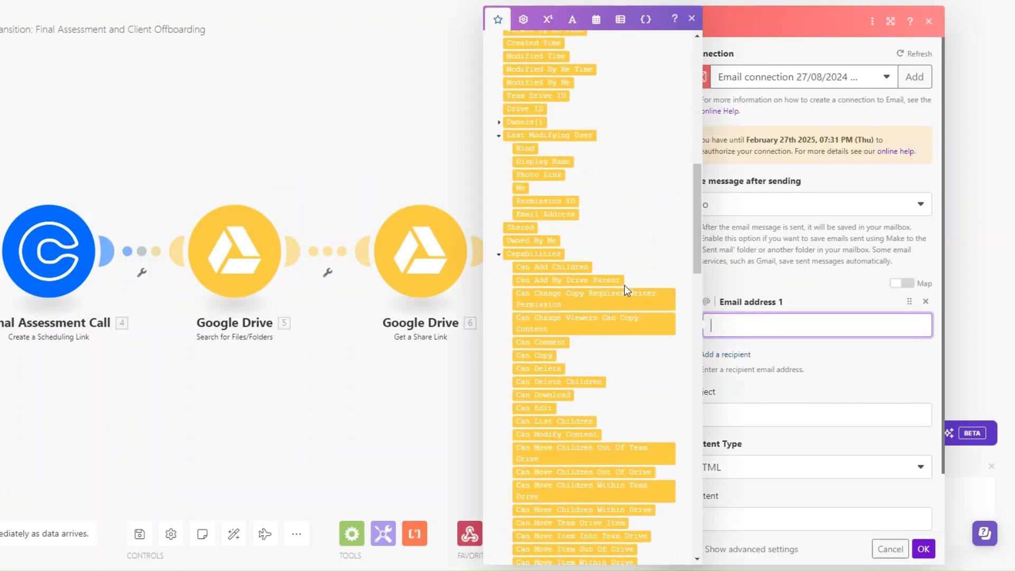
{"action": "scroll", "coordinate": [624, 284], "scroll_direction": "down", "scroll_amount": 5}
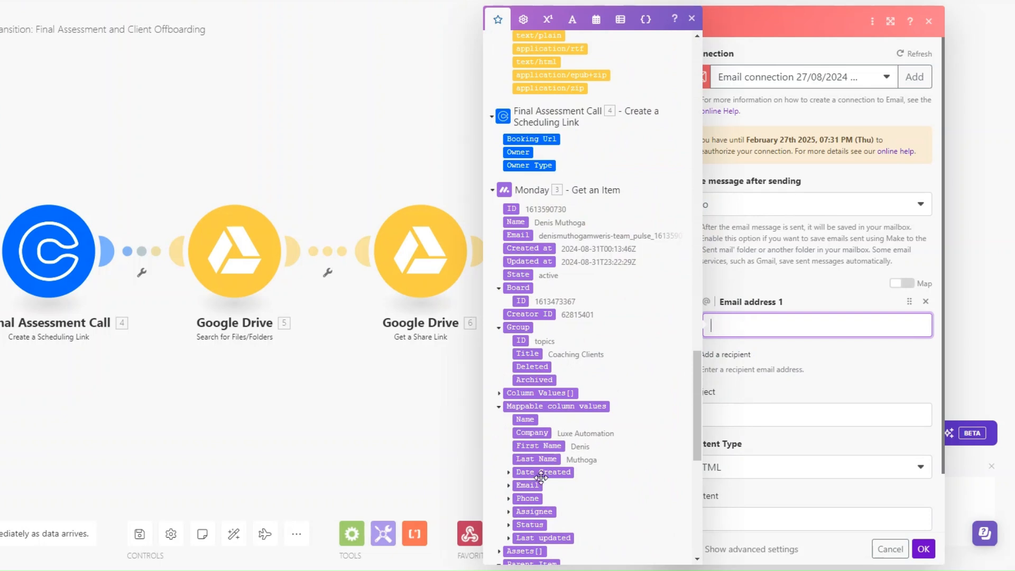
{"action": "scroll", "coordinate": [537, 453], "scroll_direction": "down", "scroll_amount": 1}
{"action": "left_click", "coordinate": [508, 423]}
{"action": "left_click_drag", "start_coordinate": [535, 437], "coordinate": [752, 333]}
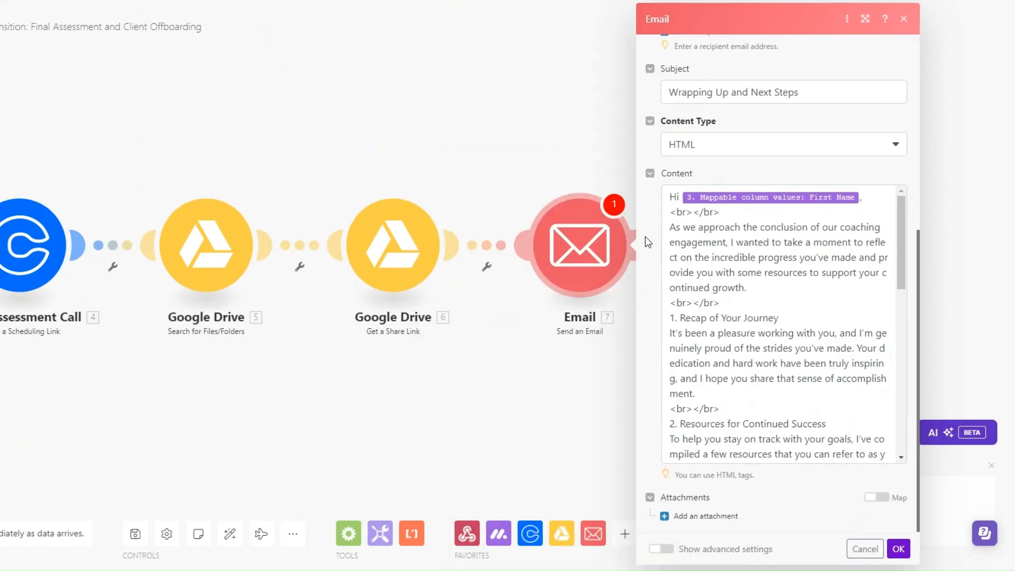
Enter subject 'Wrapping Up and Next Steps' and an HTML body mapping First Name, Share Link and Booking Url
{"action": "left_click", "coordinate": [803, 91]}
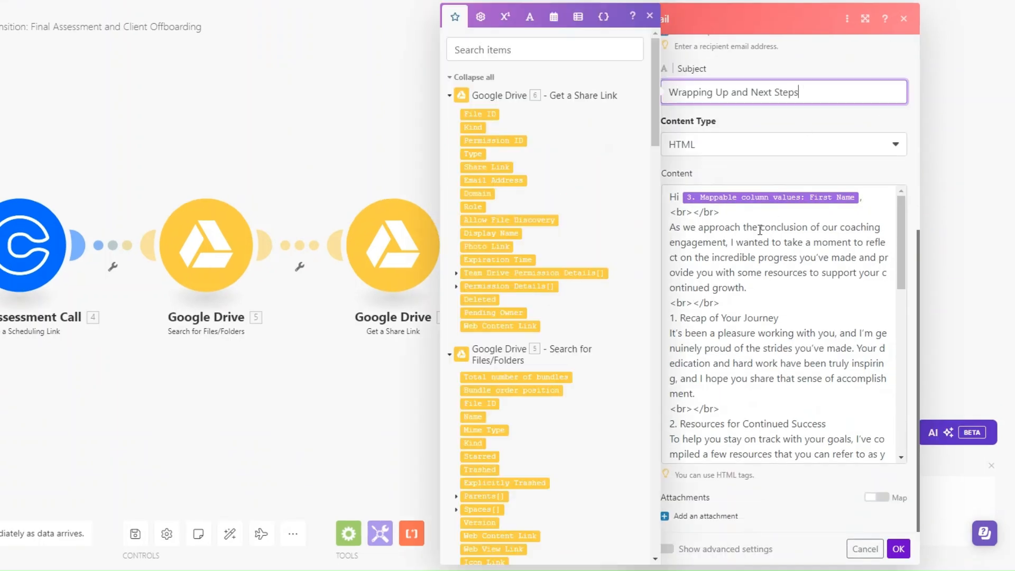
{"action": "left_click", "coordinate": [763, 119]}
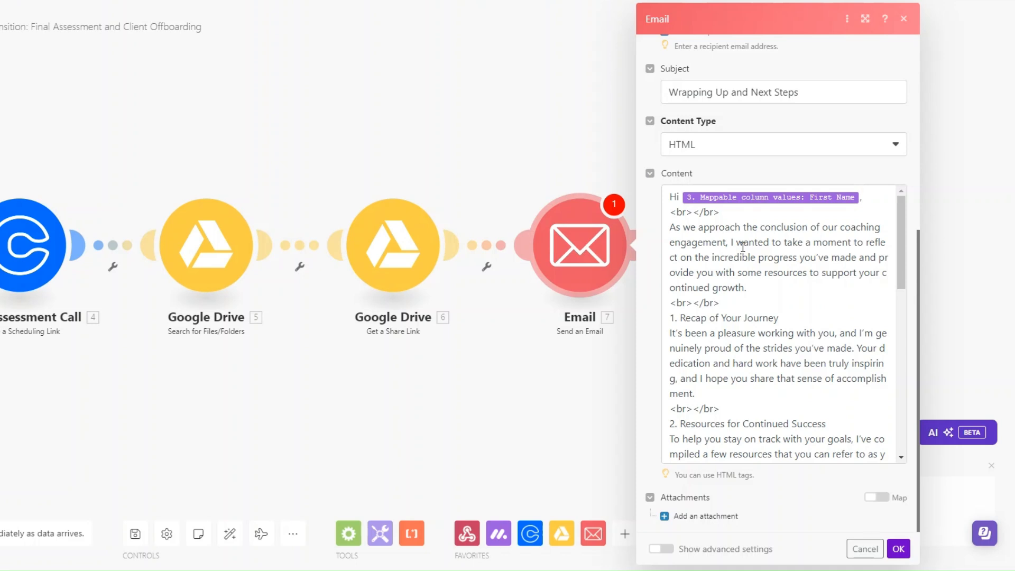
{"action": "scroll", "coordinate": [764, 306], "scroll_direction": "down", "scroll_amount": 3}
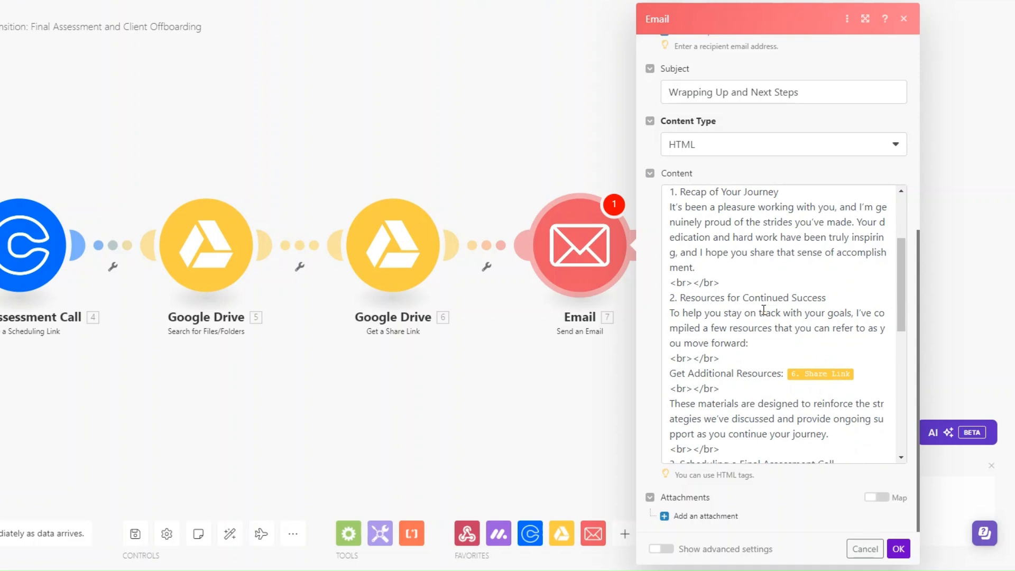
{"action": "scroll", "coordinate": [769, 328], "scroll_direction": "down", "scroll_amount": 5}
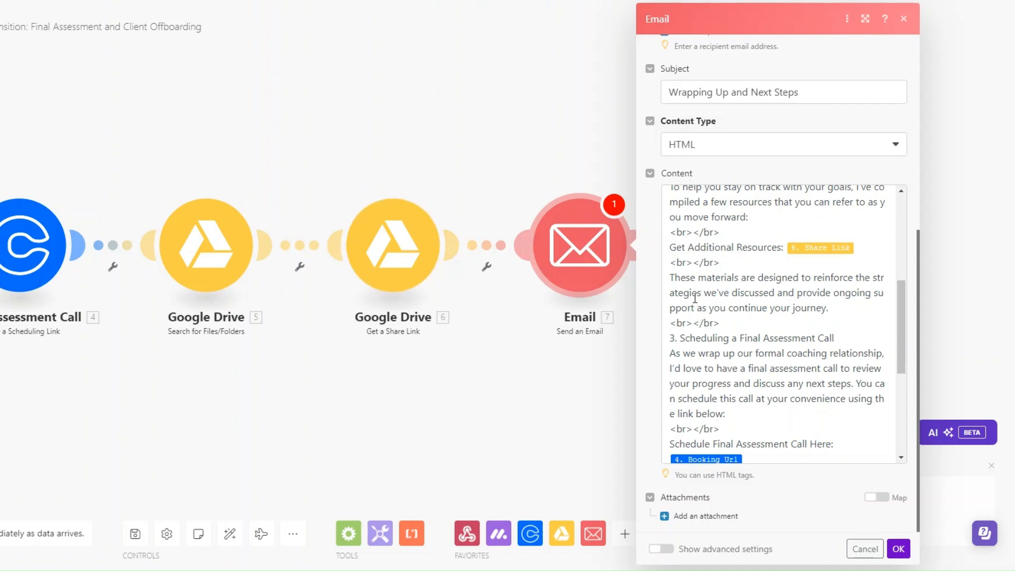
{"action": "scroll", "coordinate": [745, 305], "scroll_direction": "down", "scroll_amount": 3}
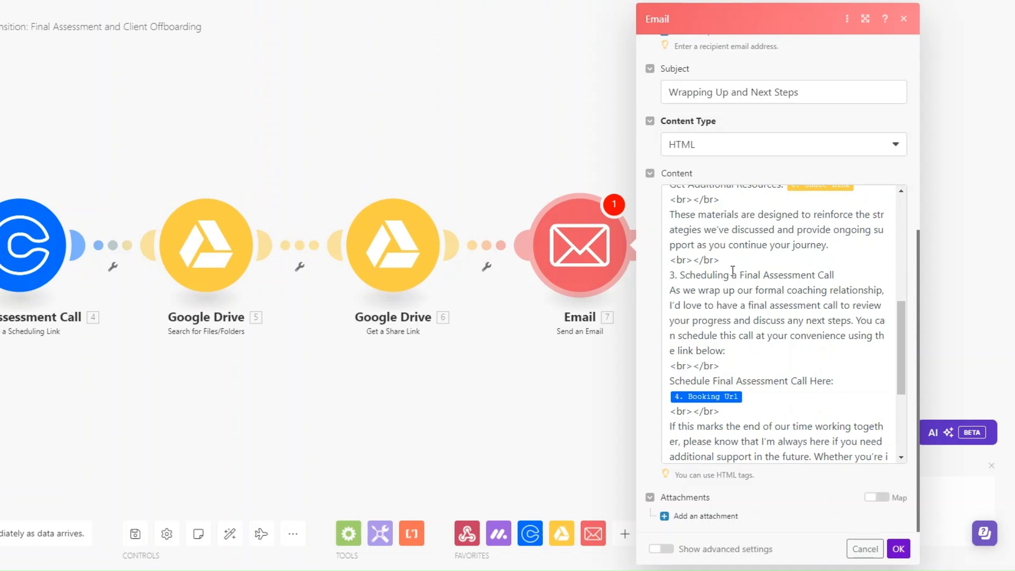
{"action": "scroll", "coordinate": [731, 266], "scroll_direction": "down", "scroll_amount": 3}
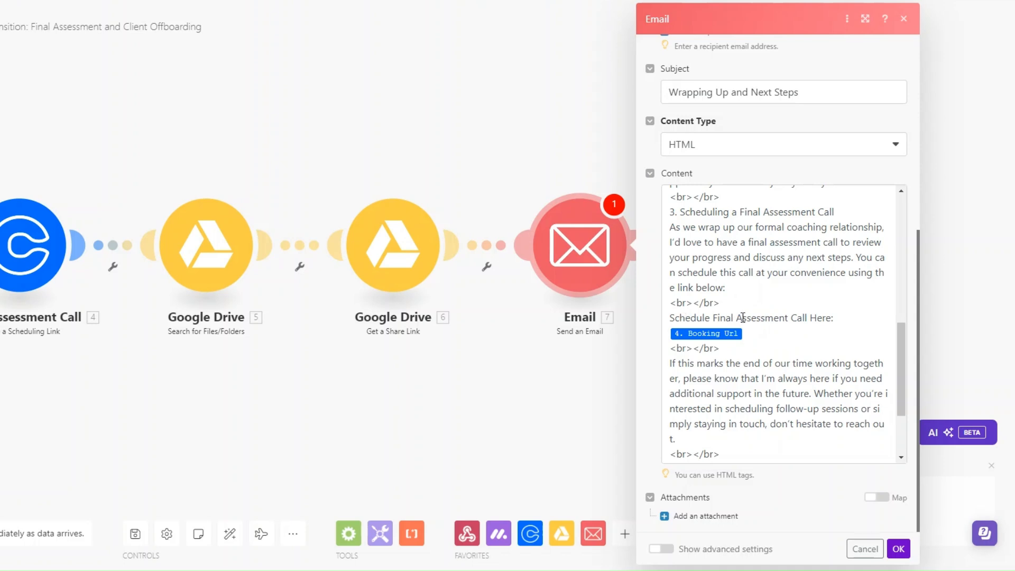
{"action": "scroll", "coordinate": [750, 334], "scroll_direction": "down", "scroll_amount": 1}
{"action": "scroll", "coordinate": [750, 333], "scroll_direction": "down", "scroll_amount": 2}
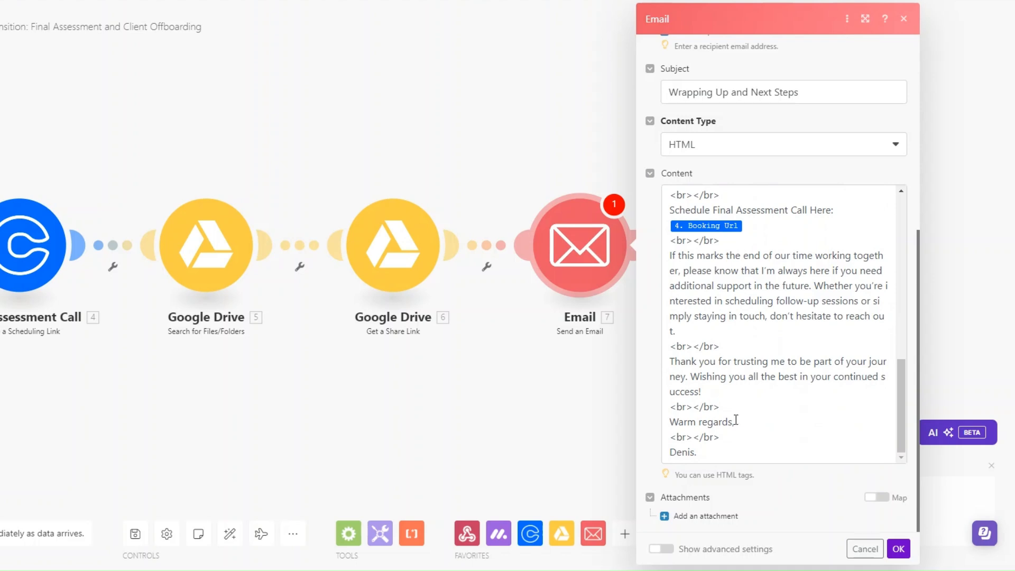
Save the Email module and change the second client's status from Ongoing Sessions to Completion
{"action": "left_click", "coordinate": [897, 550]}
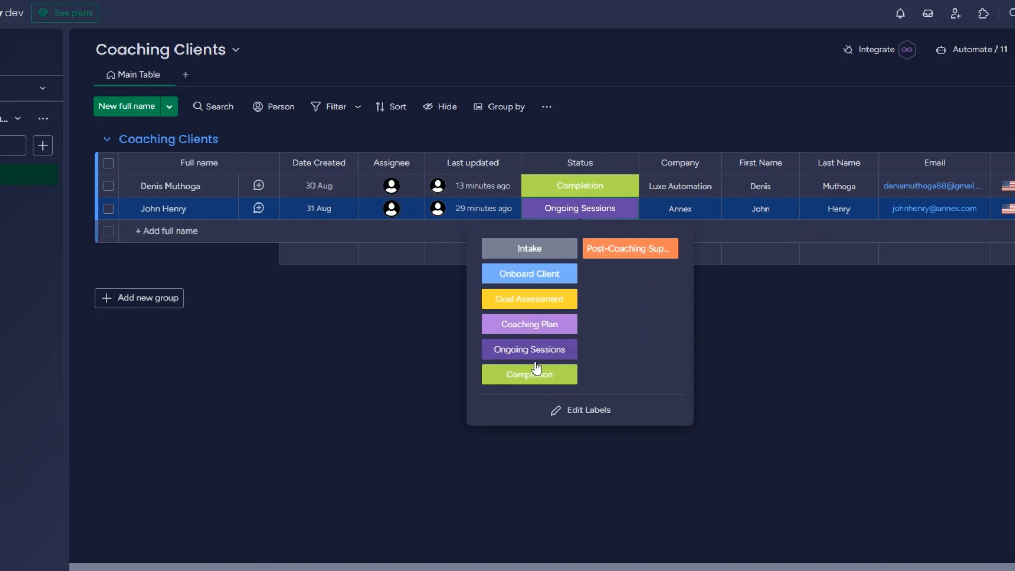
{"action": "left_click", "coordinate": [530, 374]}
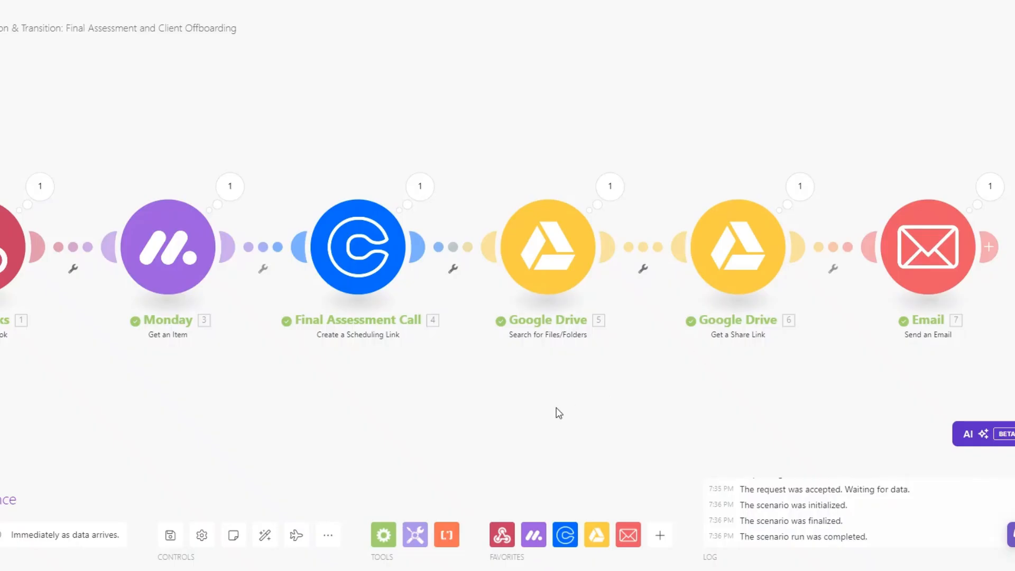
Rename the Email module to 'Client Offboarding Email'
{"action": "right_click", "coordinate": [807, 246]}
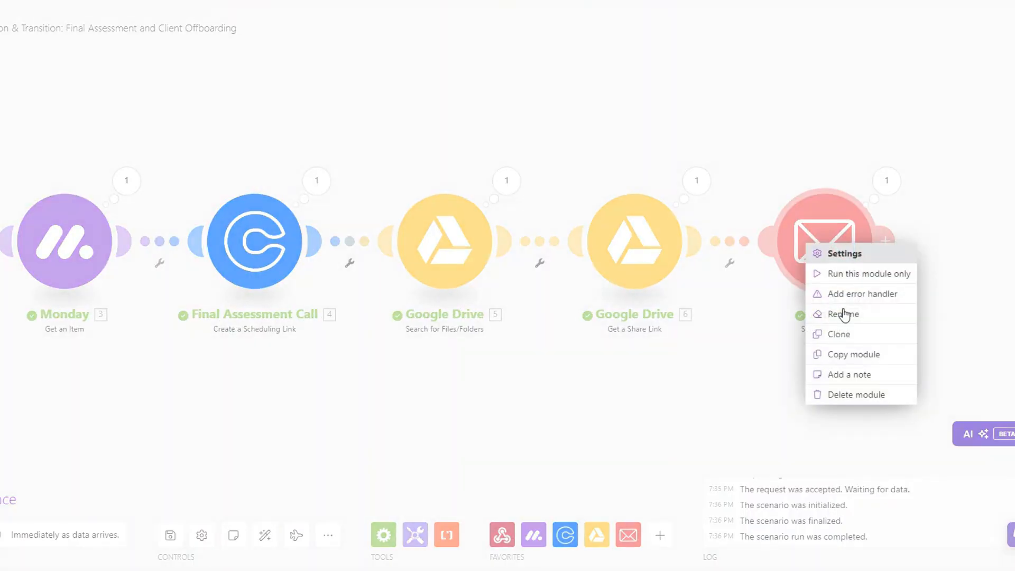
{"action": "left_click", "coordinate": [843, 313]}
{"action": "type", "text": "Cli"}
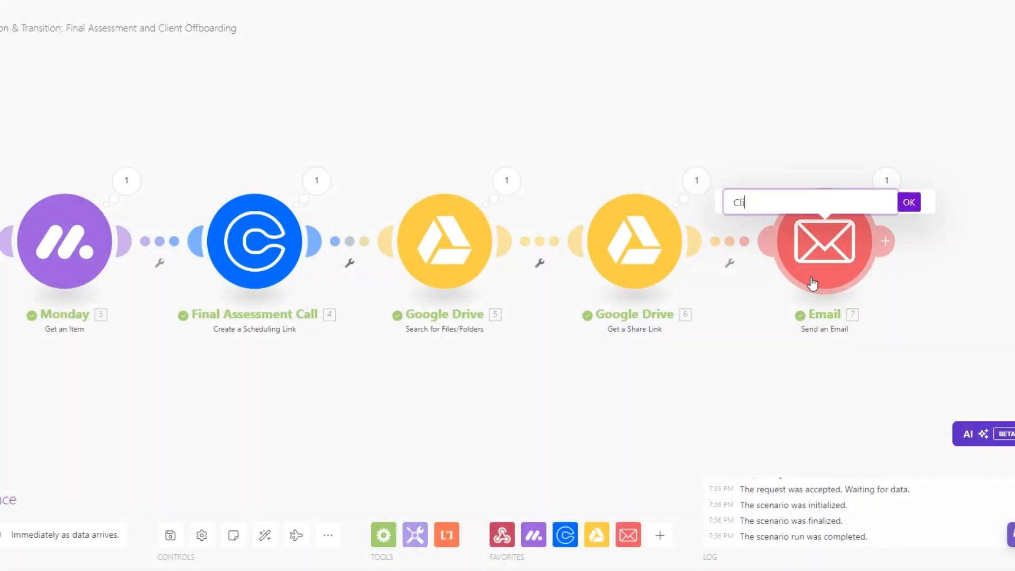
{"action": "type", "text": "ent Offboarding Email"}
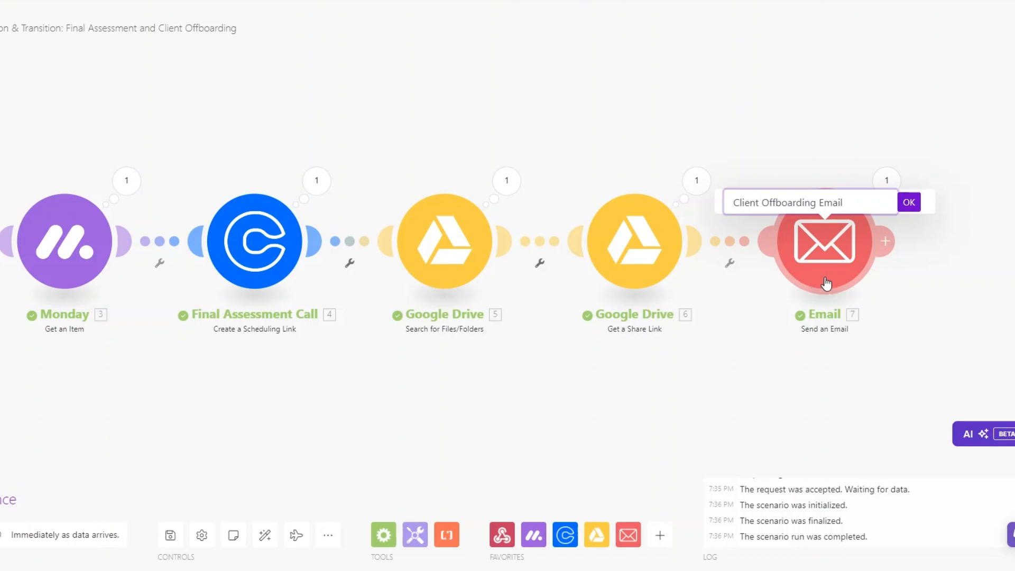
{"action": "left_click", "coordinate": [910, 205]}
{"action": "left_click_drag", "start_coordinate": [409, 461], "coordinate": [510, 457]}
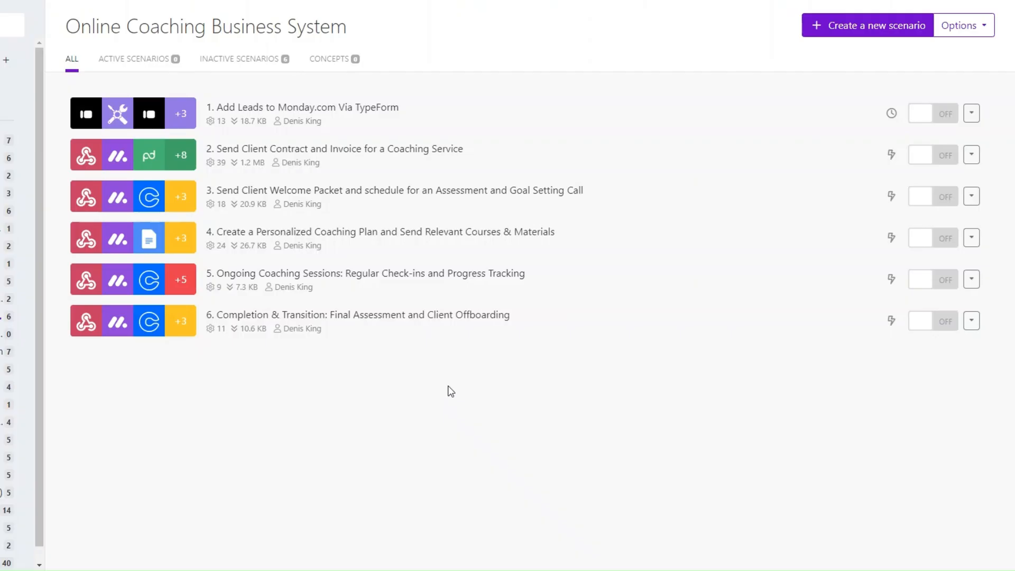
Create a new Make scenario for the Post-Coaching Support follow-up and referral emails
{"action": "left_click", "coordinate": [856, 26]}
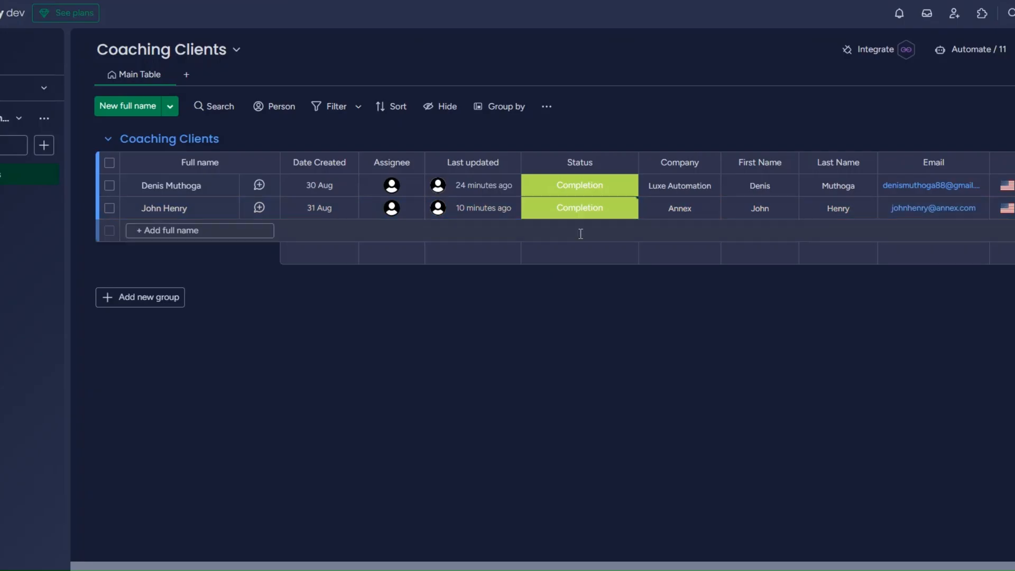
Start the scenario with a Webhooks > Custom webhook trigger
{"action": "left_click", "coordinate": [580, 211]}
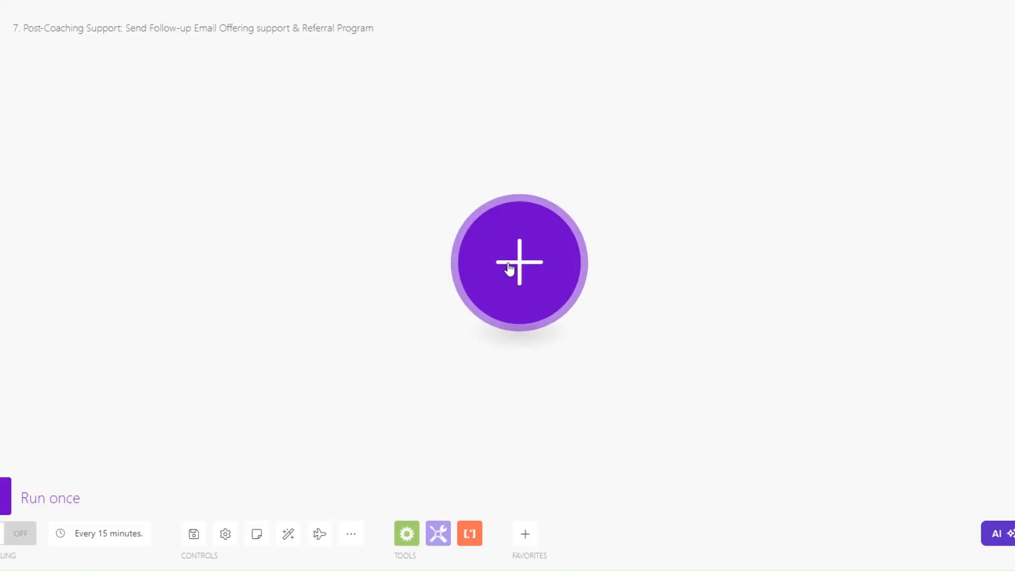
{"action": "left_click", "coordinate": [511, 268]}
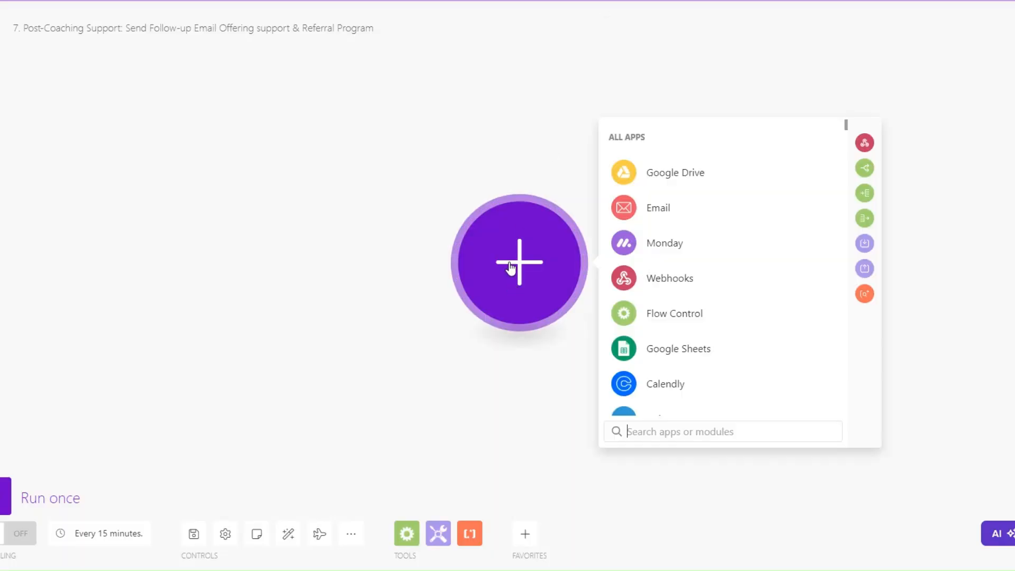
{"action": "left_click", "coordinate": [626, 278]}
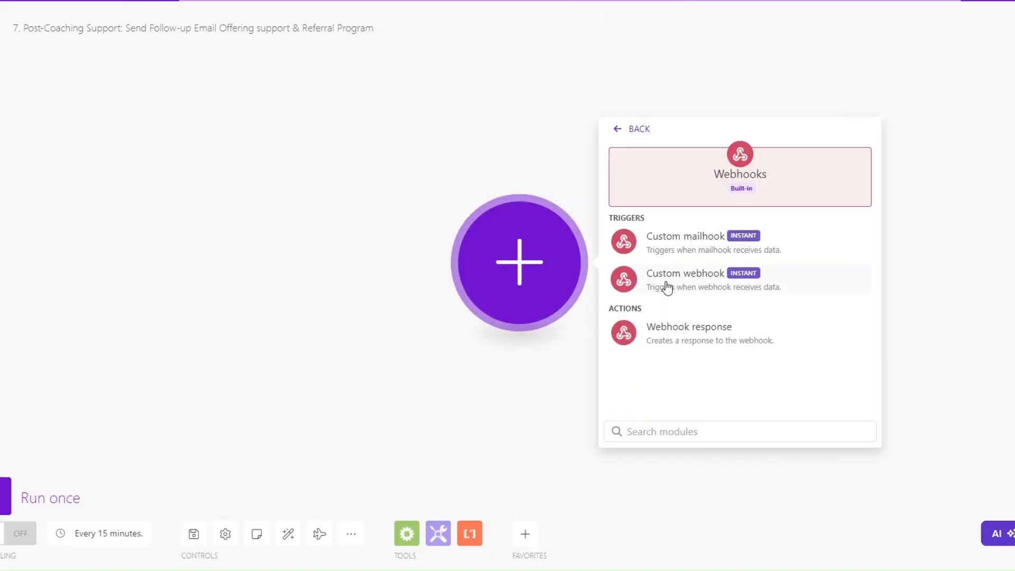
{"action": "left_click", "coordinate": [667, 288]}
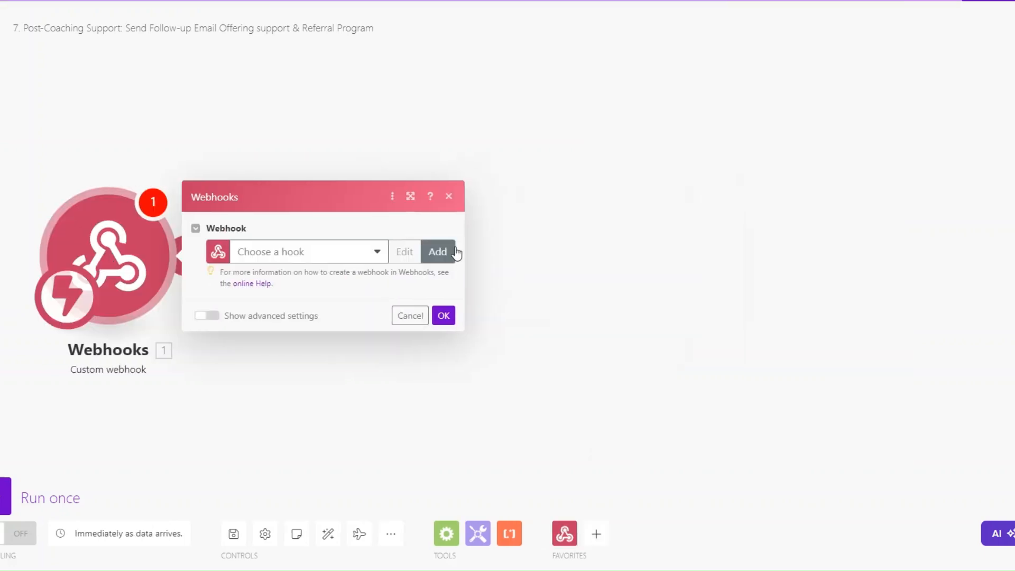
Create a new hook named 'Post Coaching Support webhook' and copy its address
{"action": "left_click", "coordinate": [455, 252]}
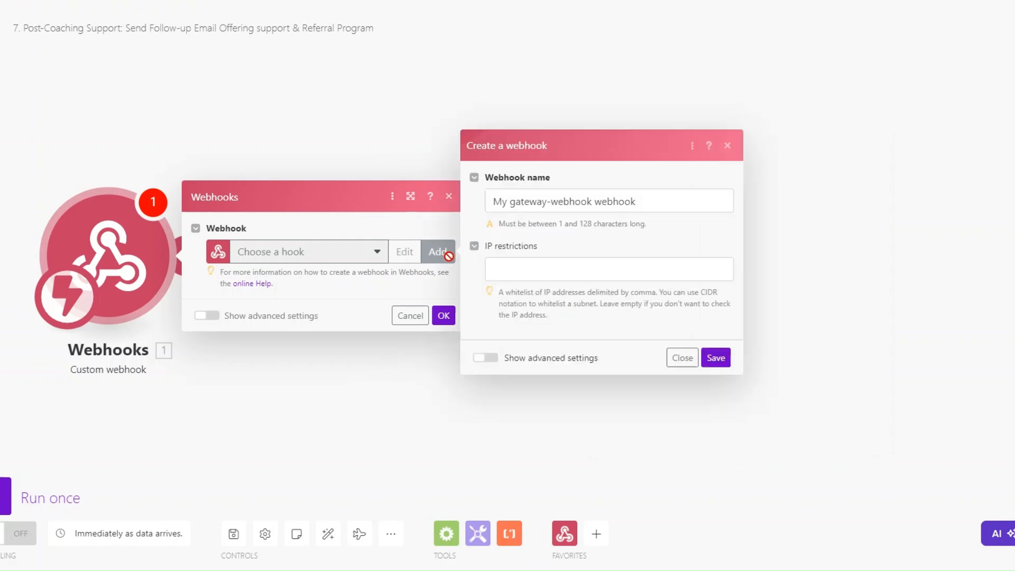
{"action": "left_click_drag", "start_coordinate": [592, 202], "coordinate": [489, 202]}
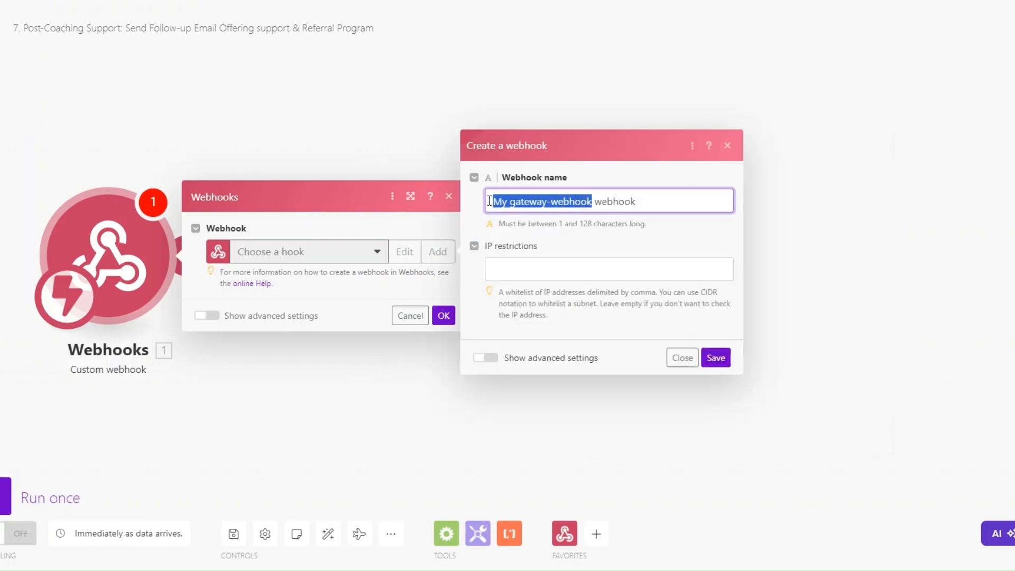
{"action": "key", "text": "BackSpace"}
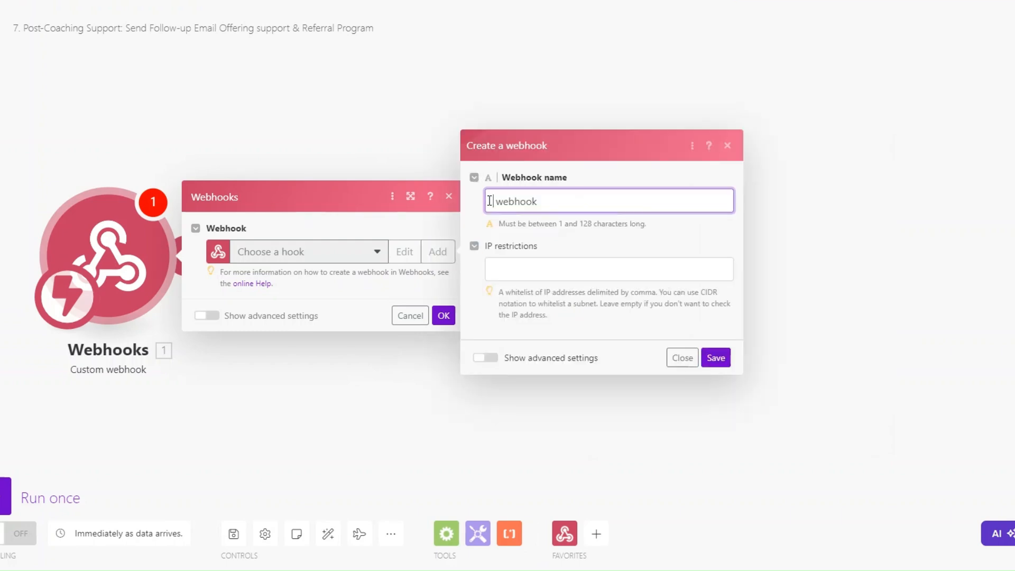
{"action": "type", "text": "Post-Coaching Support"}
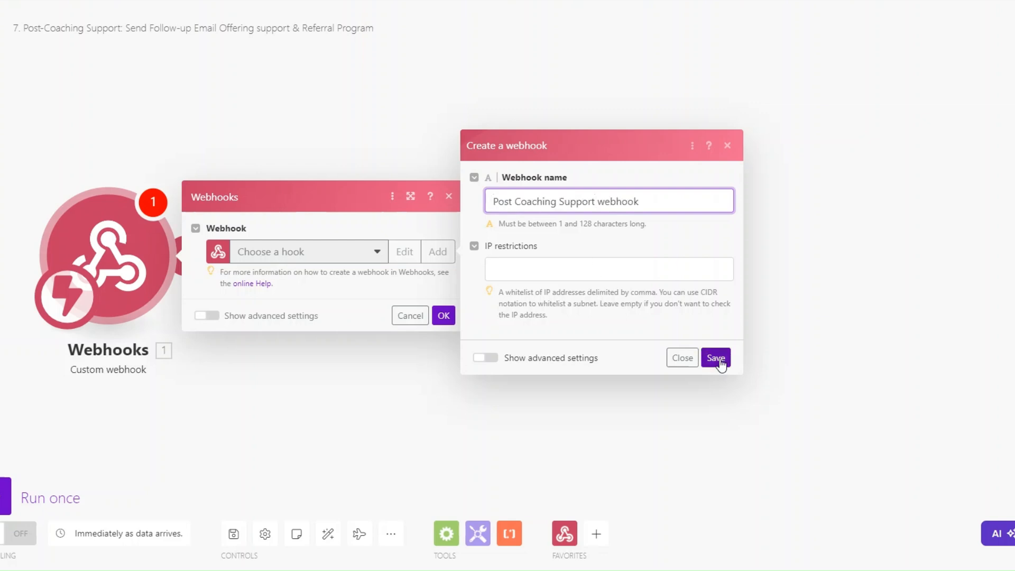
{"action": "left_click", "coordinate": [716, 358]}
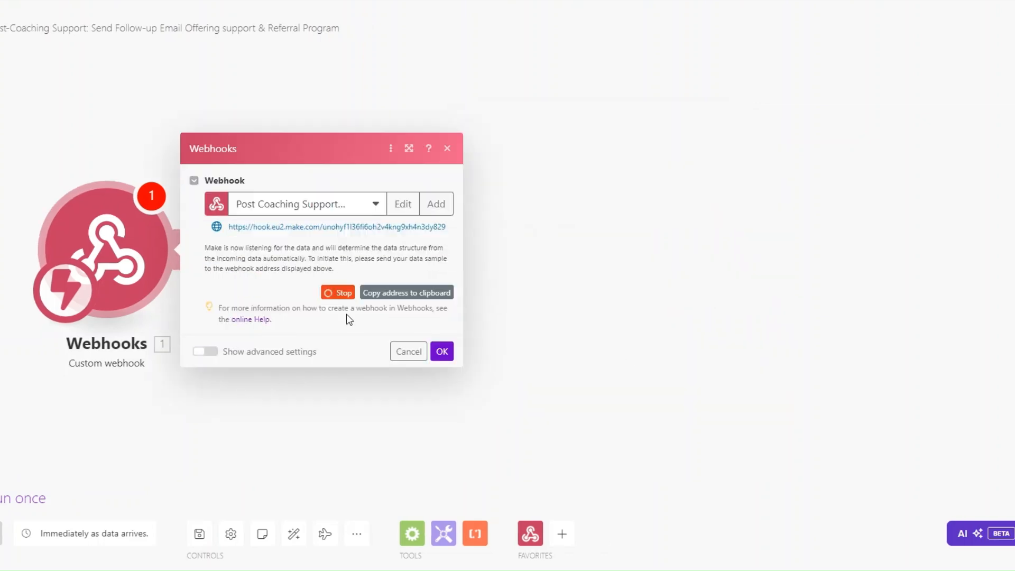
{"action": "left_click", "coordinate": [404, 296]}
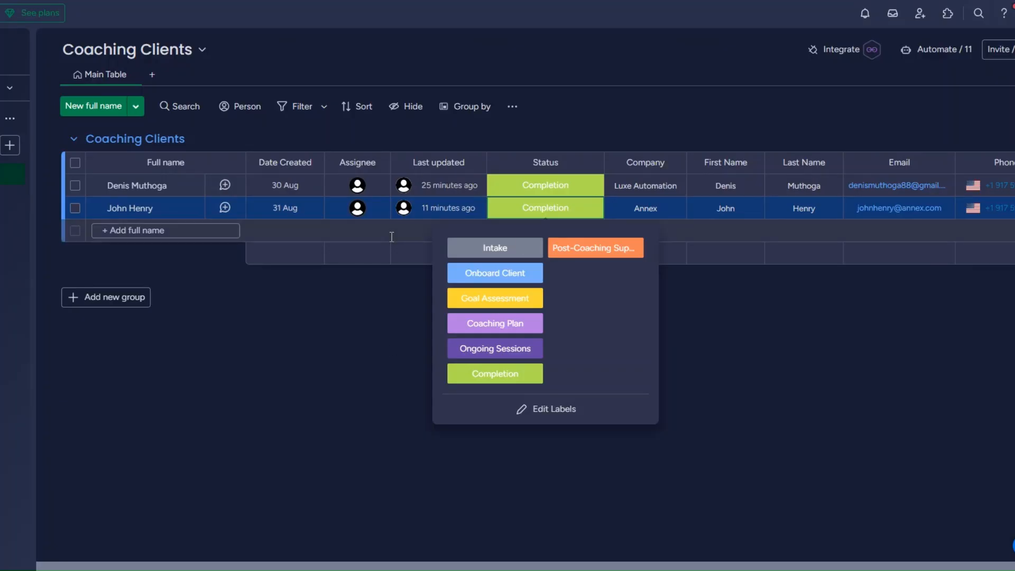
Choose monday.com's status-change webhook template from the board's integrations center
{"action": "left_click", "coordinate": [351, 358]}
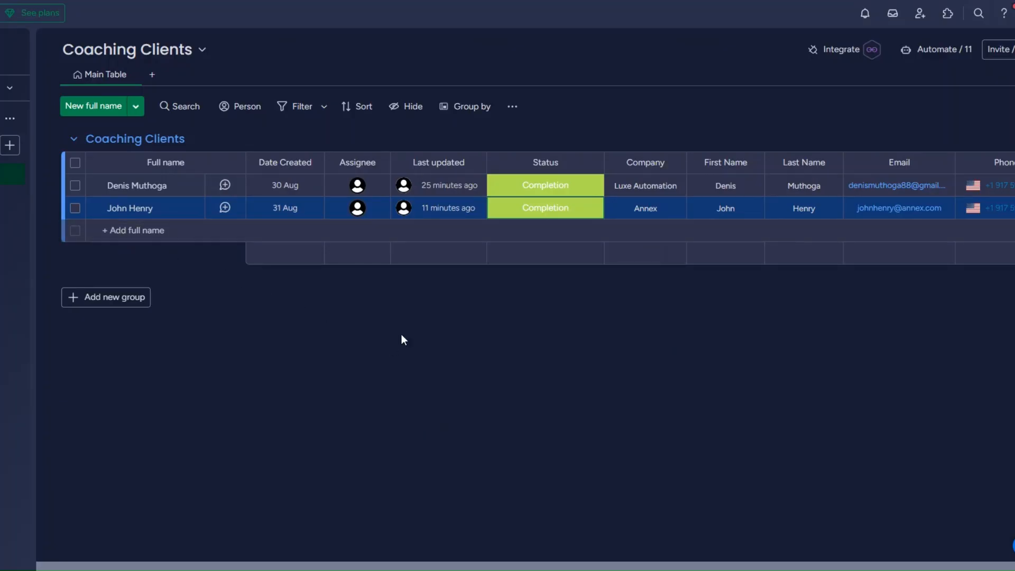
{"action": "left_click", "coordinate": [835, 49]}
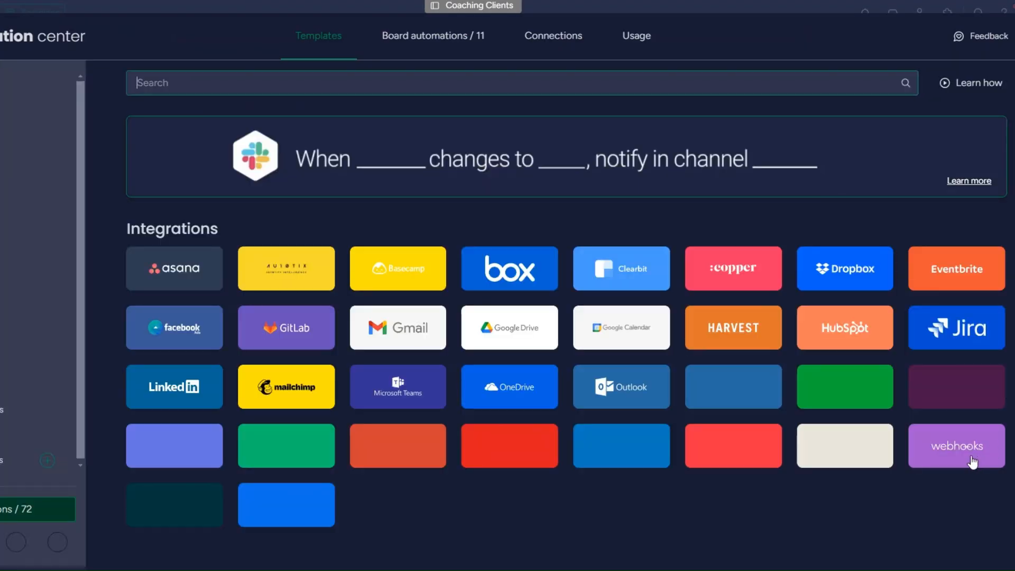
{"action": "left_click", "coordinate": [973, 462]}
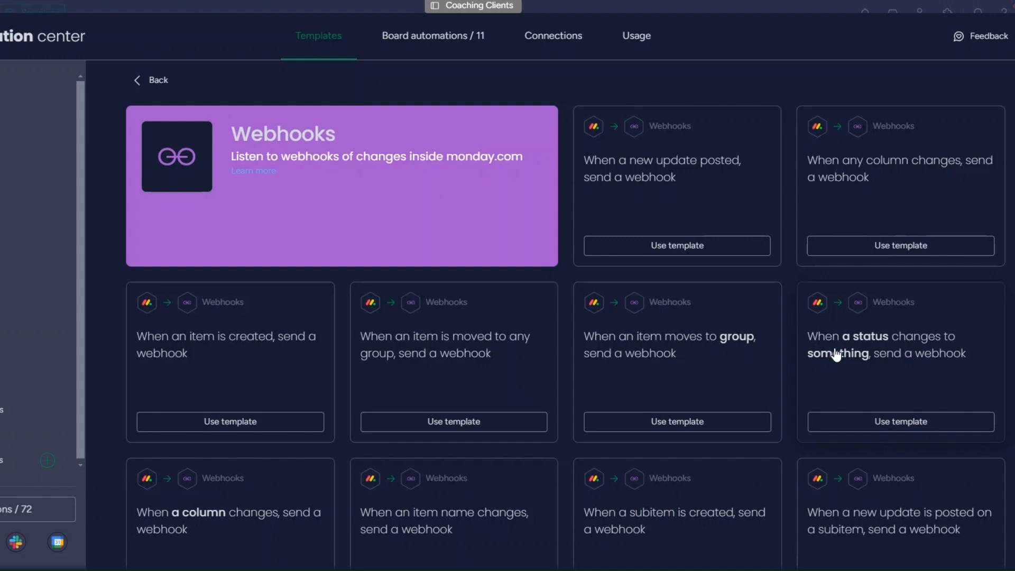
{"action": "left_click", "coordinate": [835, 354]}
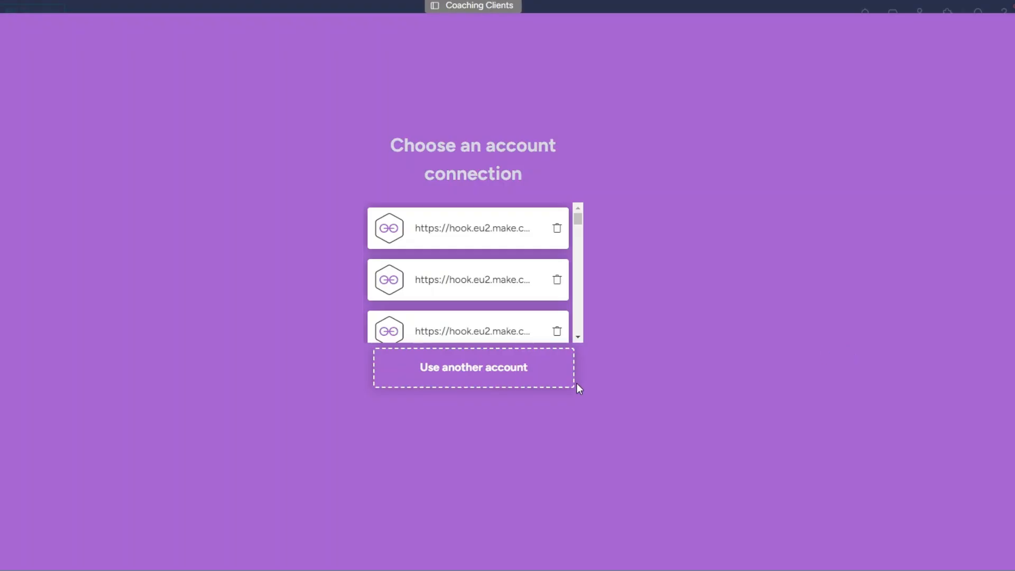
Paste the Make webhook address into monday.com, run the scenario once, and connect the URL
{"action": "left_click", "coordinate": [565, 381]}
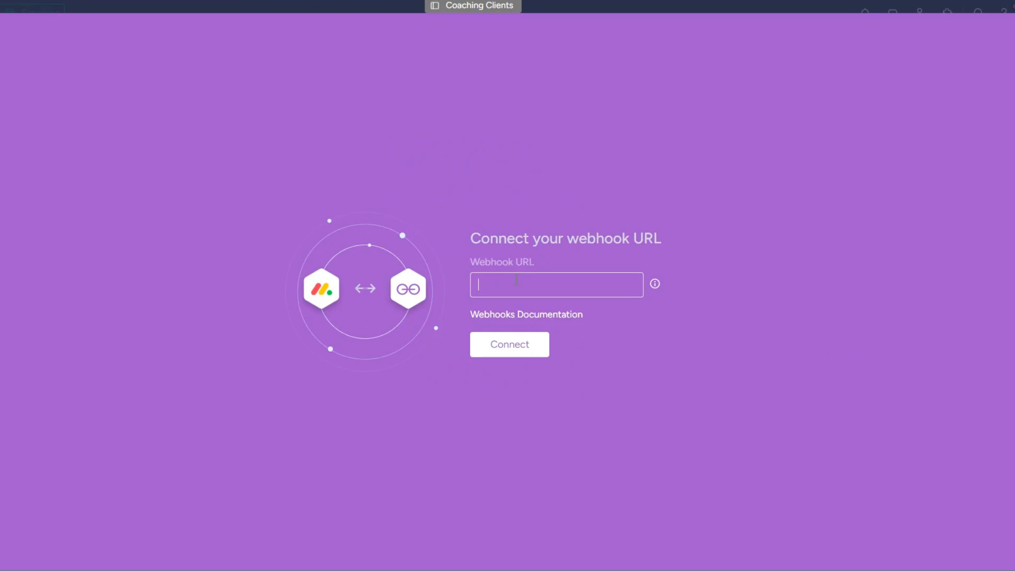
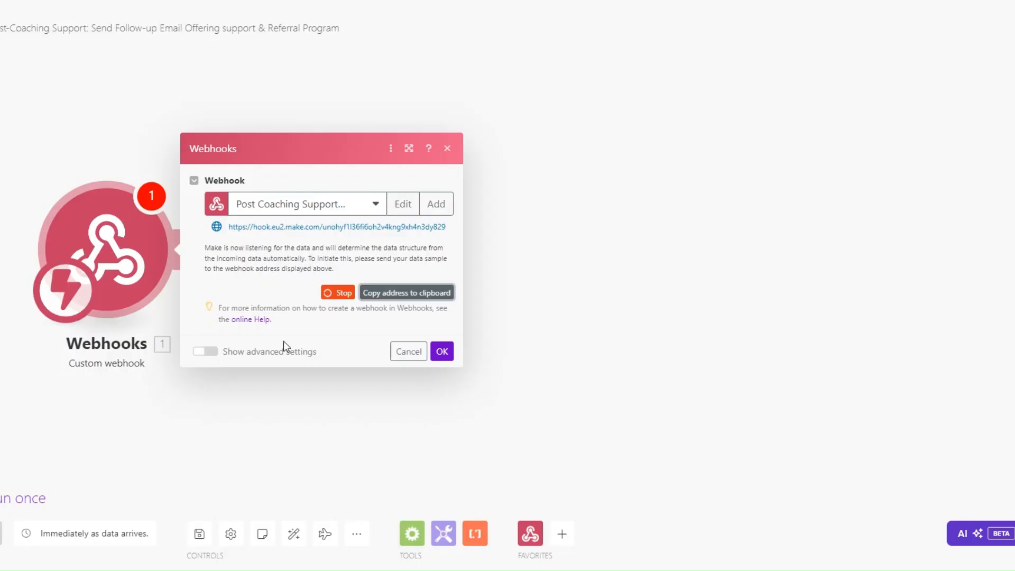
{"action": "left_click", "coordinate": [442, 351]}
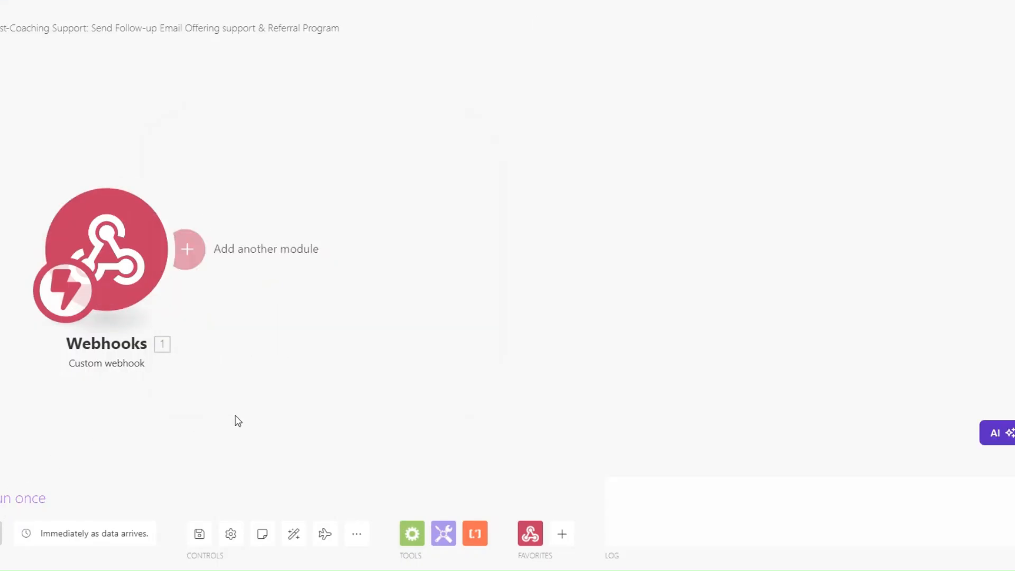
{"action": "left_click", "coordinate": [15, 498]}
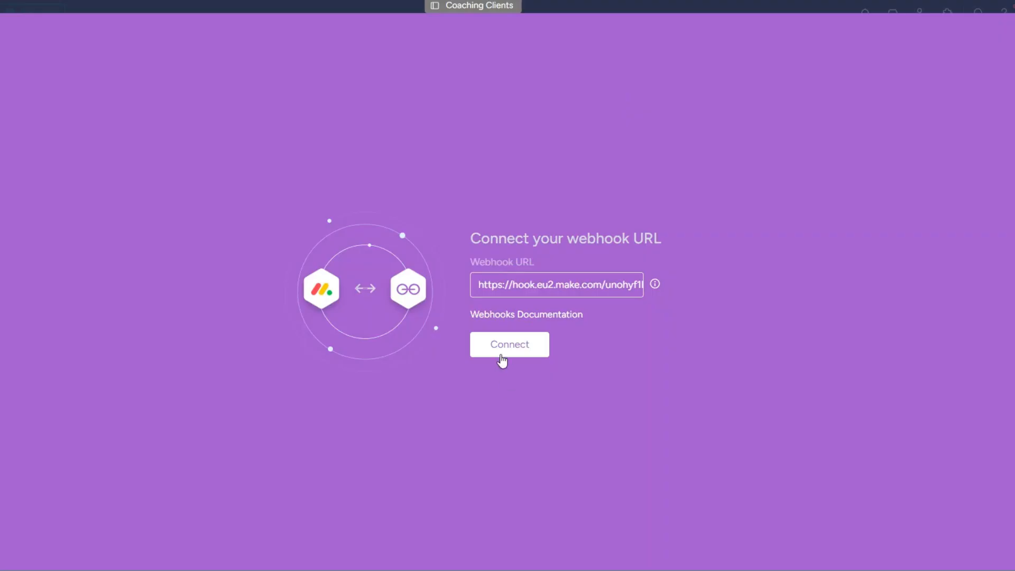
{"action": "left_click", "coordinate": [503, 344]}
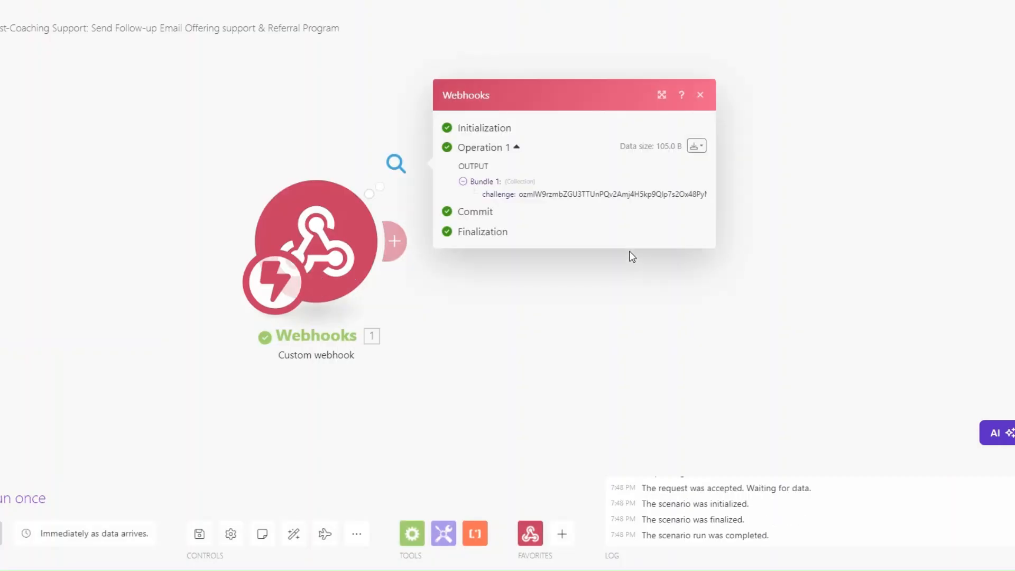
Add a Webhooks > Webhook response module after the custom webhook trigger
{"action": "left_click", "coordinate": [572, 285]}
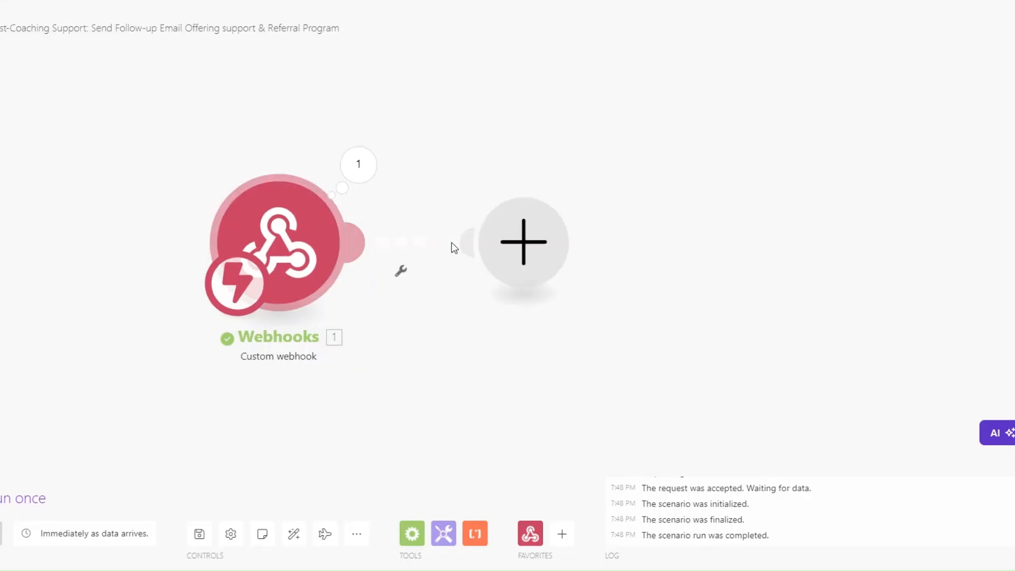
{"action": "left_click", "coordinate": [465, 243]}
{"action": "left_click", "coordinate": [645, 151]}
{"action": "left_click", "coordinate": [680, 218]}
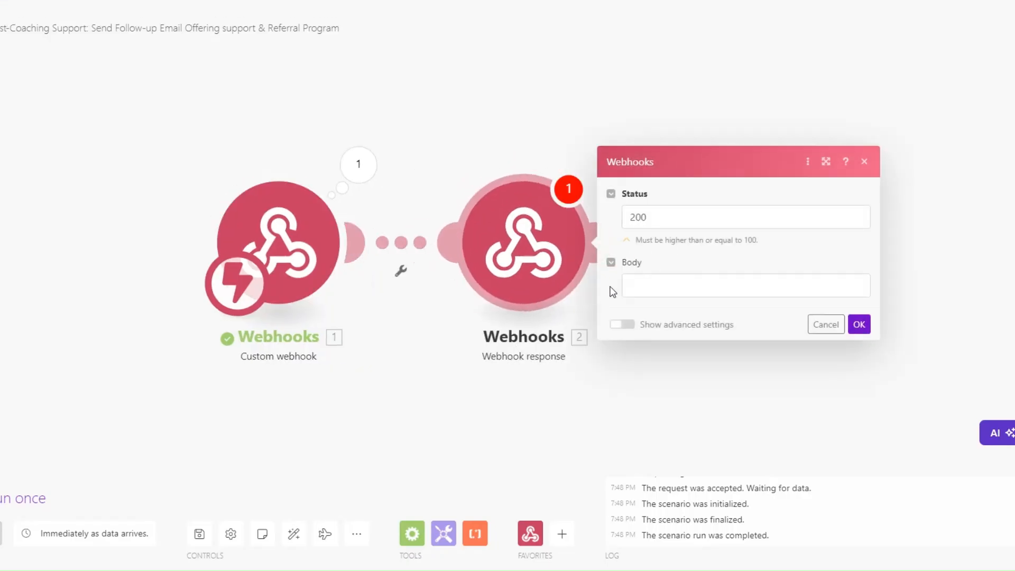
Set the response body to {"challenge":"<challenge>"} with the mapped challenge value, save, and run once
{"action": "left_click", "coordinate": [632, 284]}
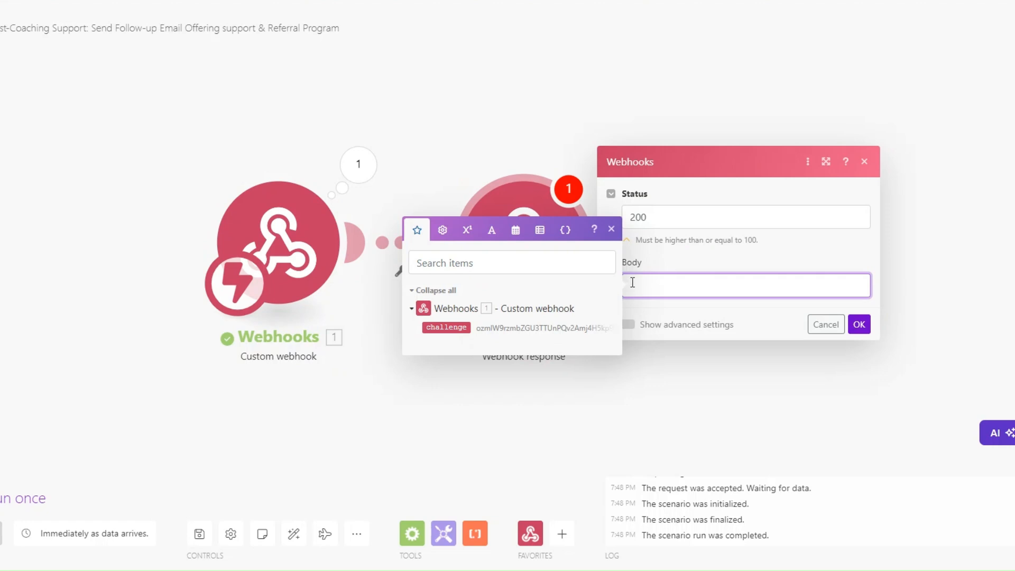
{"action": "type", "text": "{"}
{"action": "type", "text": "\"\""}
{"action": "key", "text": "Left"}
{"action": "type", "text": "challenge"}
{"action": "key", "text": "Right"}
{"action": "type", "text": ":\"\""}
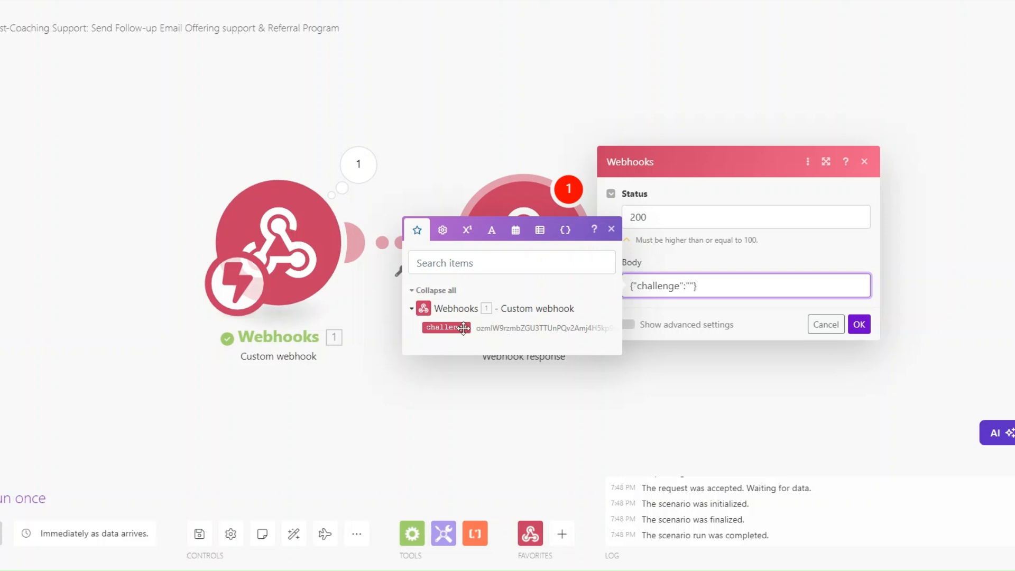
{"action": "left_click", "coordinate": [478, 327]}
{"action": "left_click", "coordinate": [858, 324]}
{"action": "left_click", "coordinate": [21, 497]}
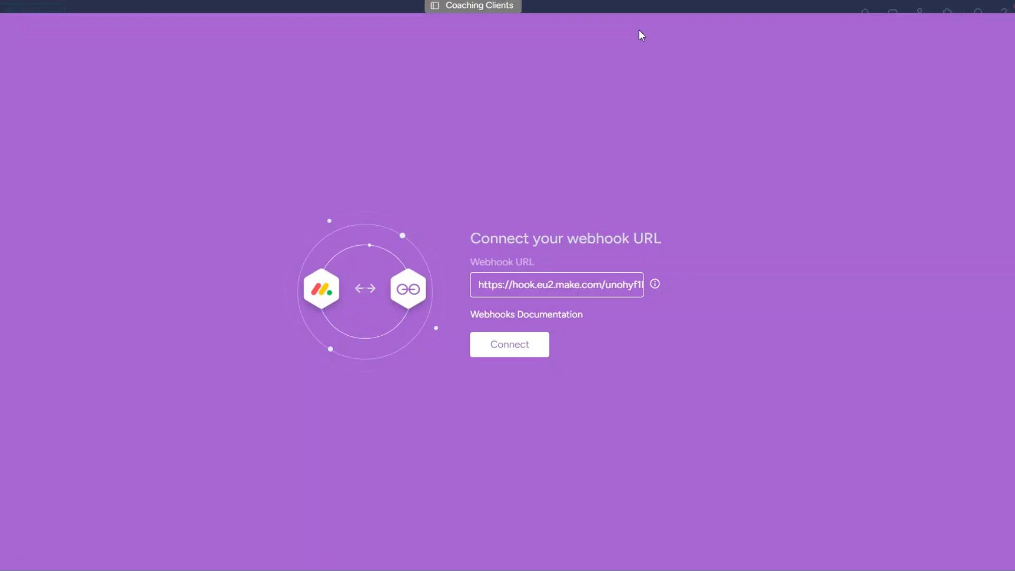
Retry connecting the webhook URL and delete the Webhook response module in Make
{"action": "left_click", "coordinate": [507, 343]}
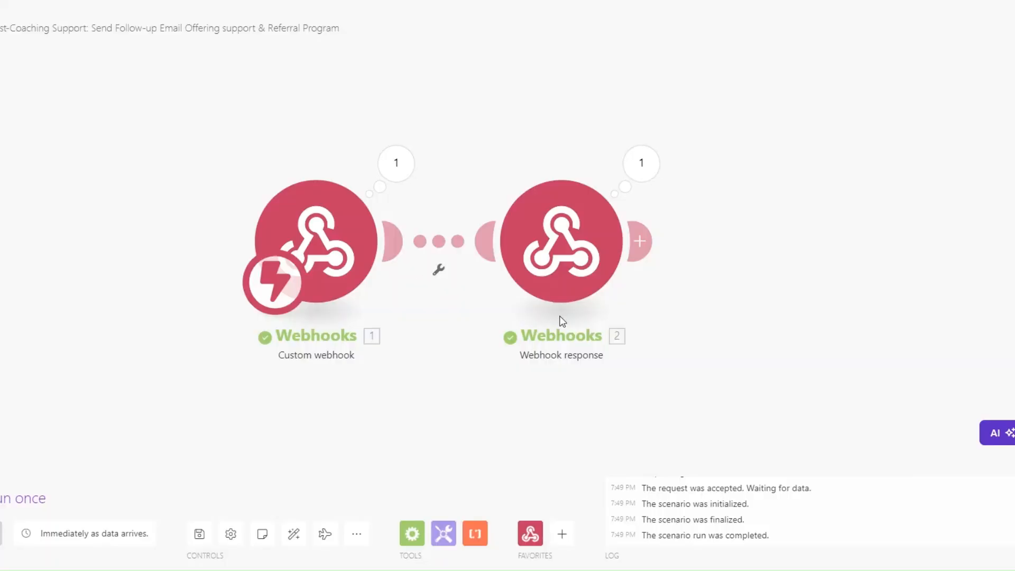
{"action": "right_click", "coordinate": [561, 273]}
{"action": "left_click", "coordinate": [611, 427]}
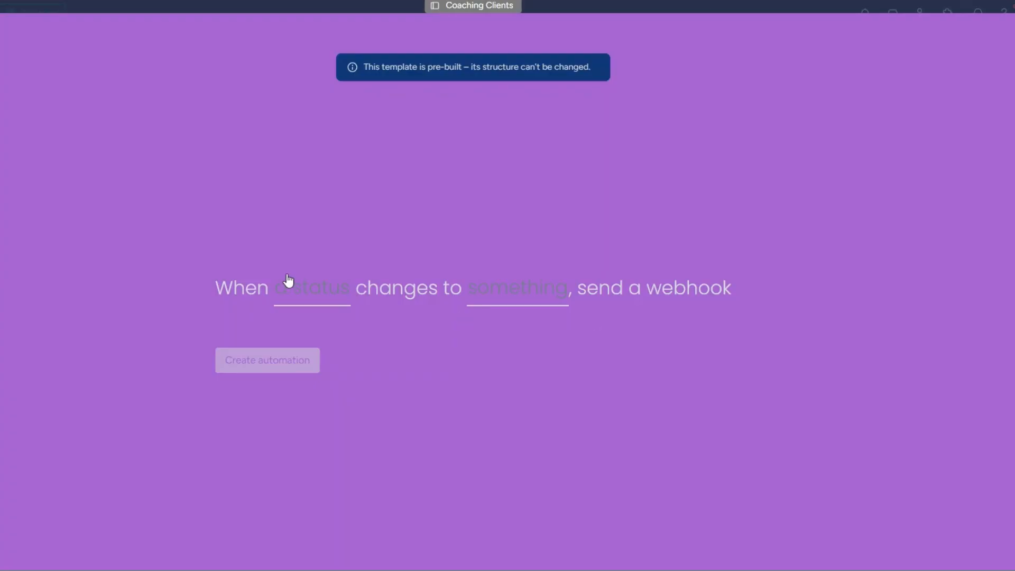
Create the automation to trigger when Status changes to Post-Coaching Support, then run the scenario once
{"action": "left_click", "coordinate": [290, 294]}
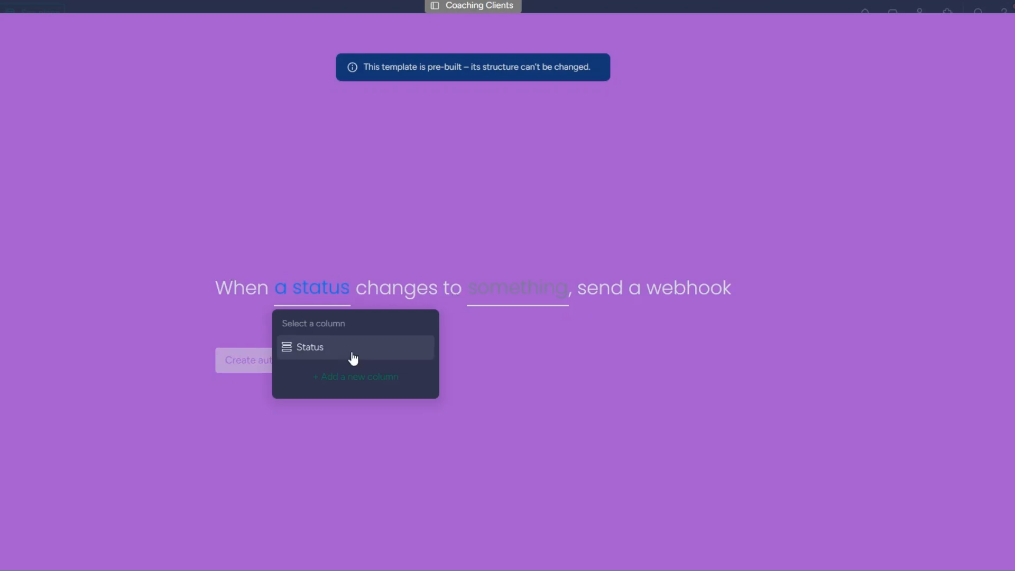
{"action": "left_click", "coordinate": [408, 349]}
{"action": "left_click", "coordinate": [521, 294]}
{"action": "scroll", "coordinate": [515, 417], "scroll_direction": "down", "scroll_amount": 3}
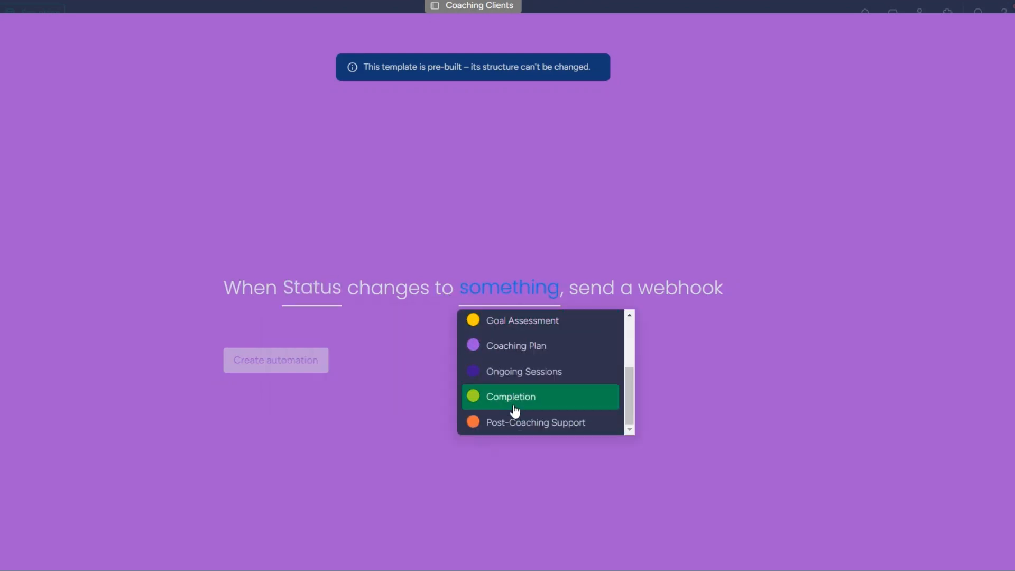
{"action": "left_click", "coordinate": [516, 431]}
{"action": "left_click", "coordinate": [250, 361]}
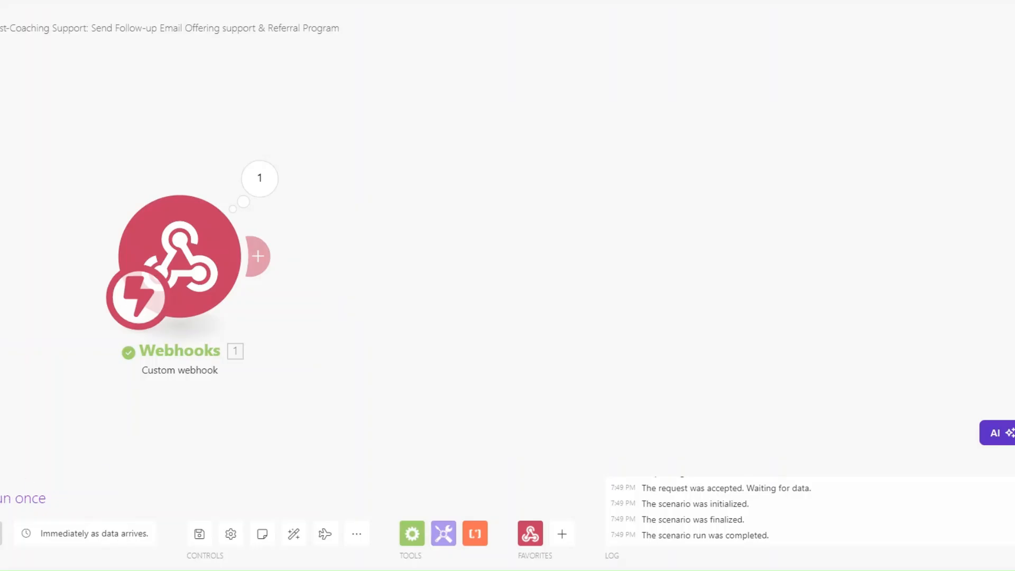
{"action": "left_click", "coordinate": [44, 471]}
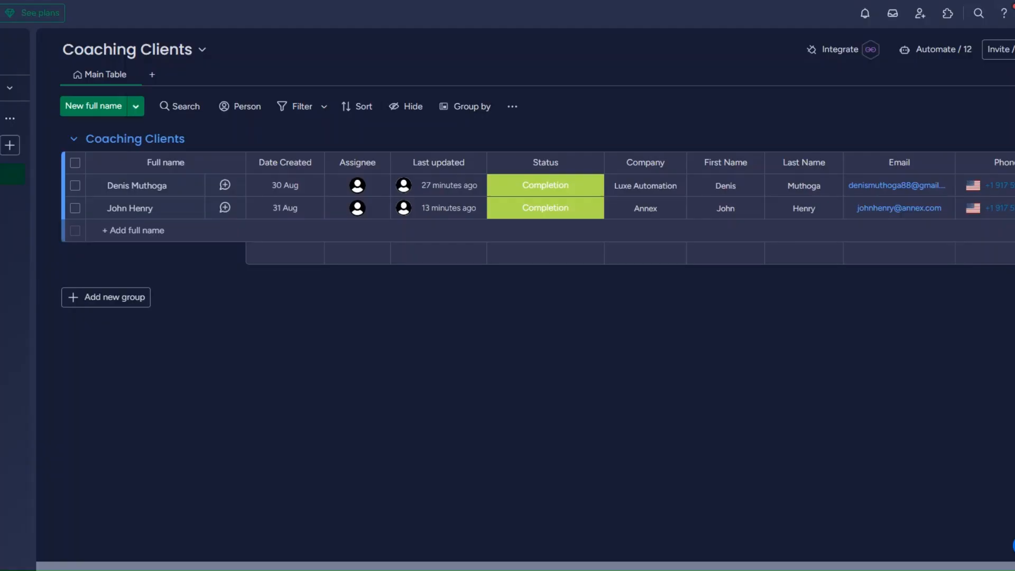
{"action": "left_click", "coordinate": [543, 190]}
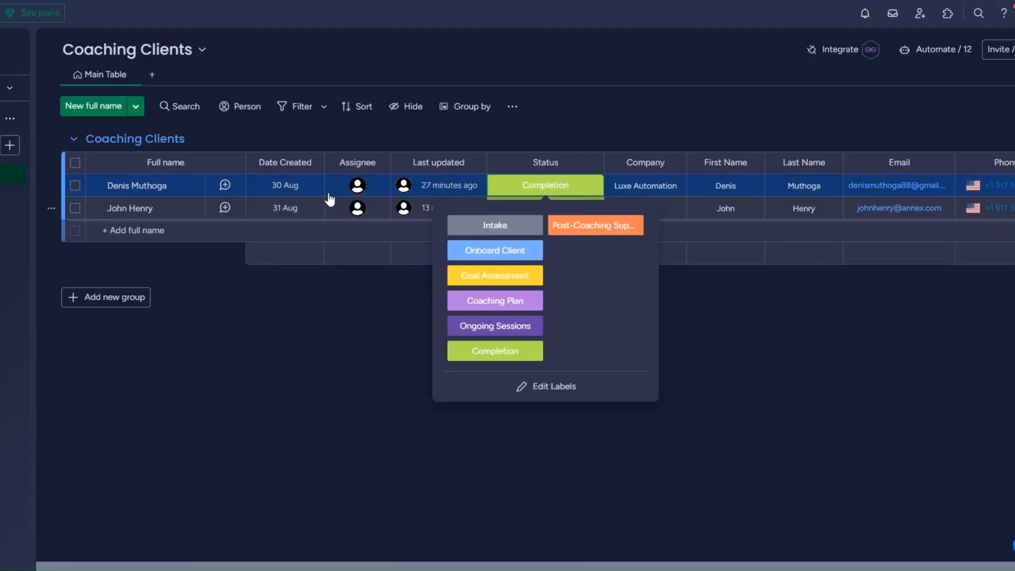
Move the first client to Post-Coaching Support and inspect the received event's fields in Make
{"action": "left_click", "coordinate": [608, 225]}
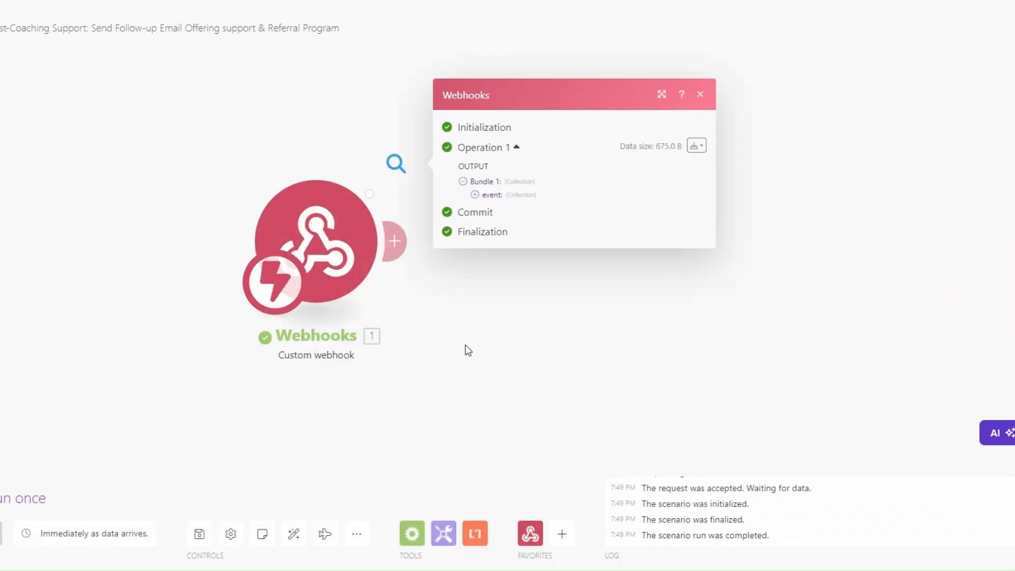
{"action": "left_click", "coordinate": [378, 181]}
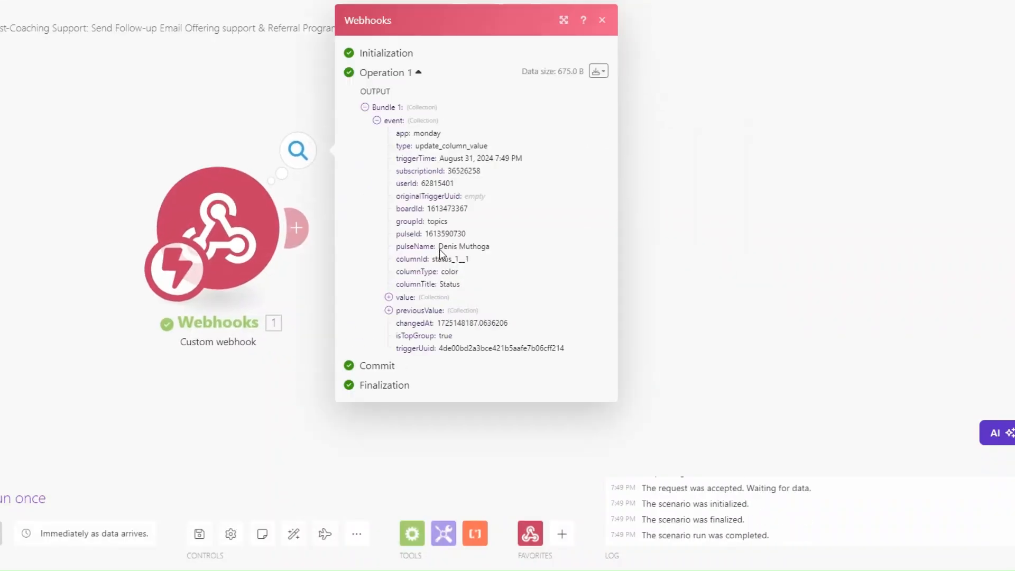
{"action": "left_click_drag", "start_coordinate": [439, 246], "coordinate": [494, 249]}
{"action": "left_click", "coordinate": [674, 282]}
Add a Monday Get an Item module after the webhook
{"action": "left_click", "coordinate": [301, 233]}
{"action": "left_click", "coordinate": [474, 244]}
{"action": "left_click", "coordinate": [634, 277]}
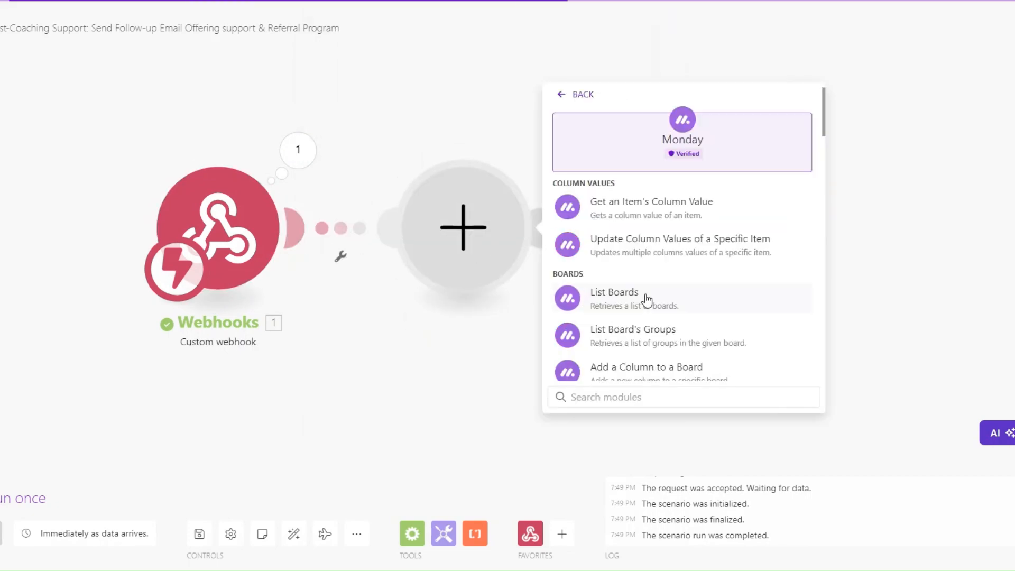
{"action": "left_click", "coordinate": [624, 401]}
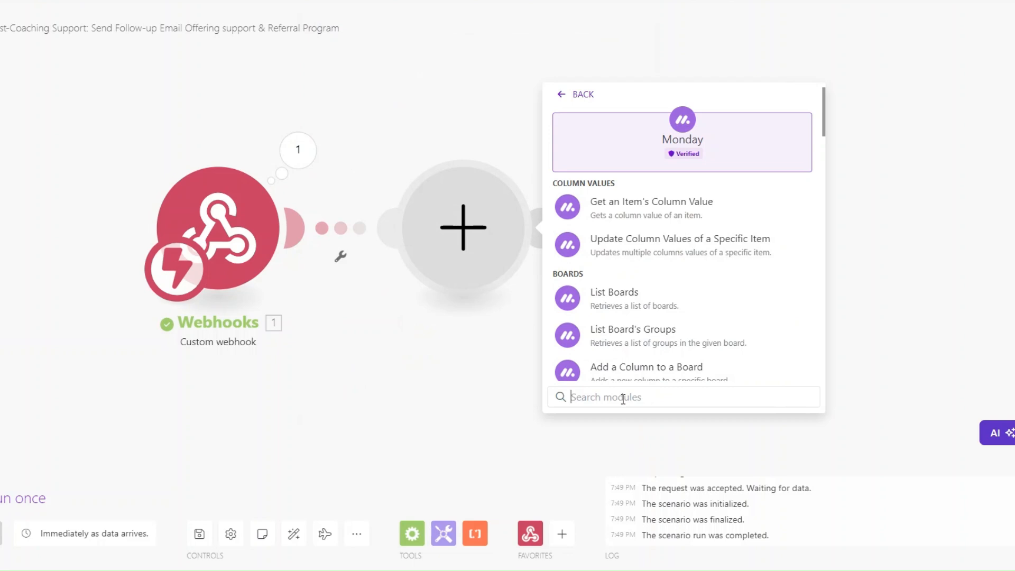
{"action": "type", "text": "get an"}
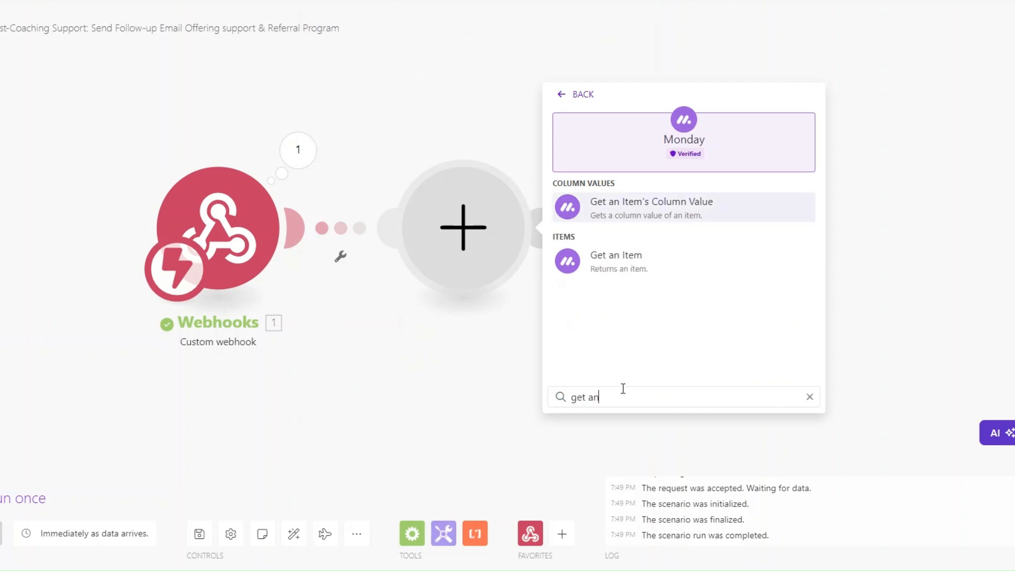
{"action": "left_click", "coordinate": [621, 257]}
Map the event's pulseId into the item ID and select the Coaching Clients board
{"action": "left_click", "coordinate": [661, 155]}
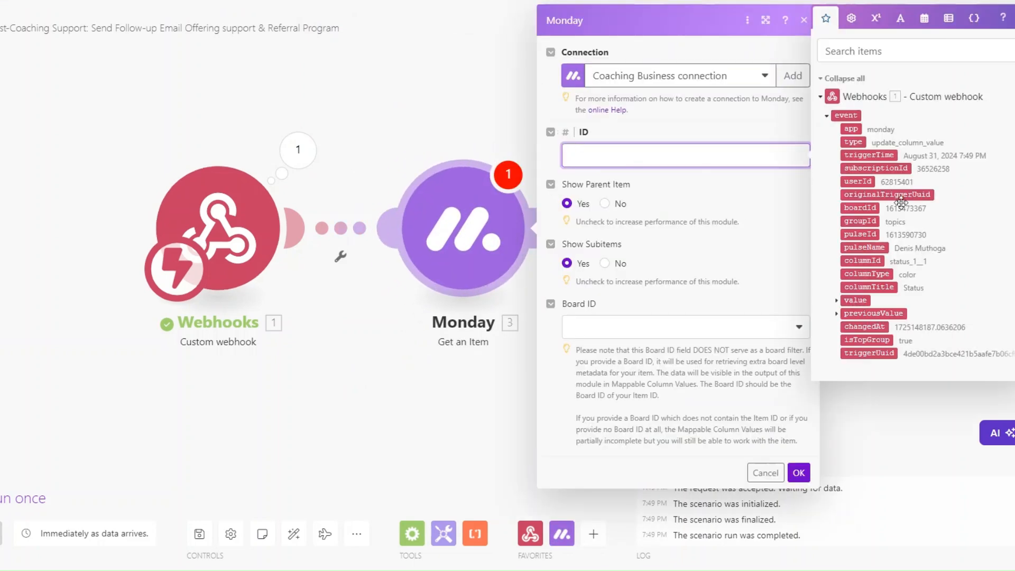
{"action": "left_click", "coordinate": [860, 234]}
{"action": "left_click", "coordinate": [681, 320]}
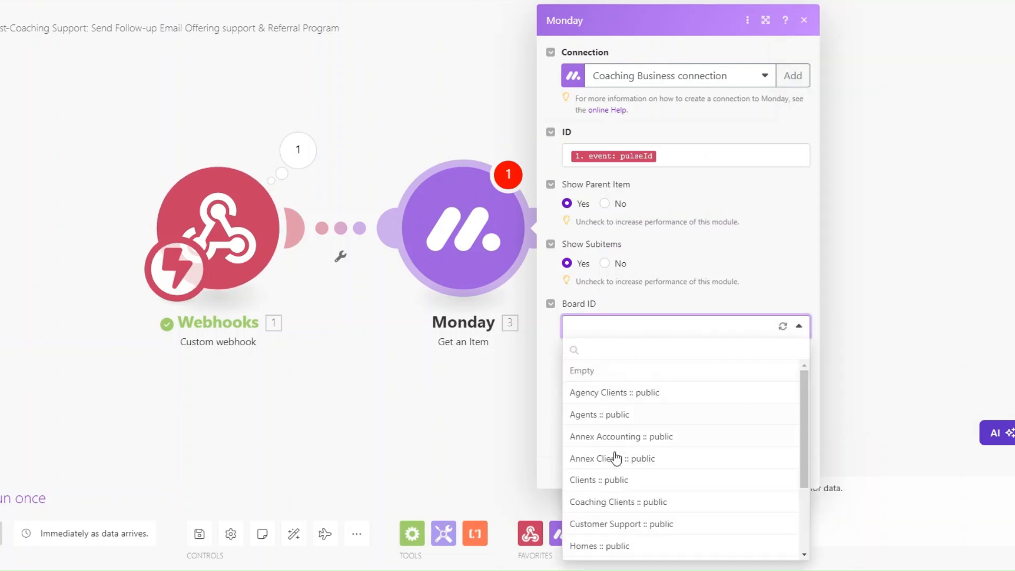
{"action": "left_click", "coordinate": [616, 503]}
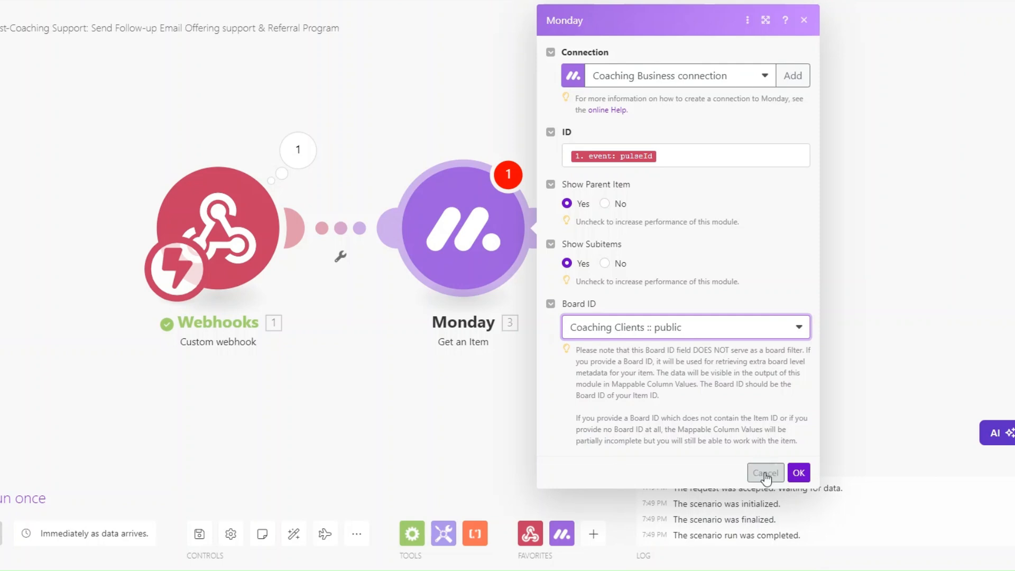
{"action": "left_click", "coordinate": [799, 472]}
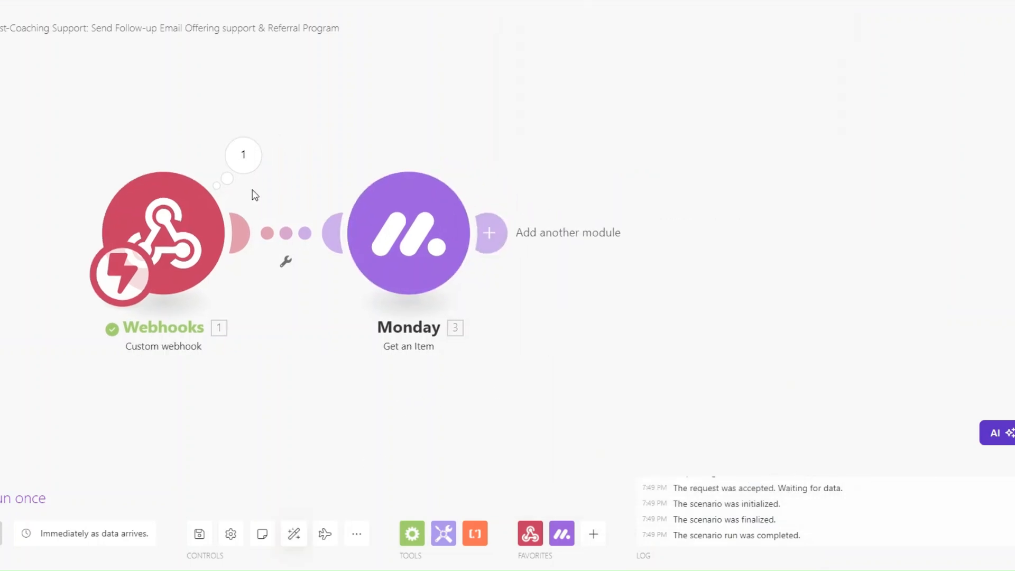
{"action": "left_click", "coordinate": [244, 155]}
{"action": "left_click", "coordinate": [324, 187]}
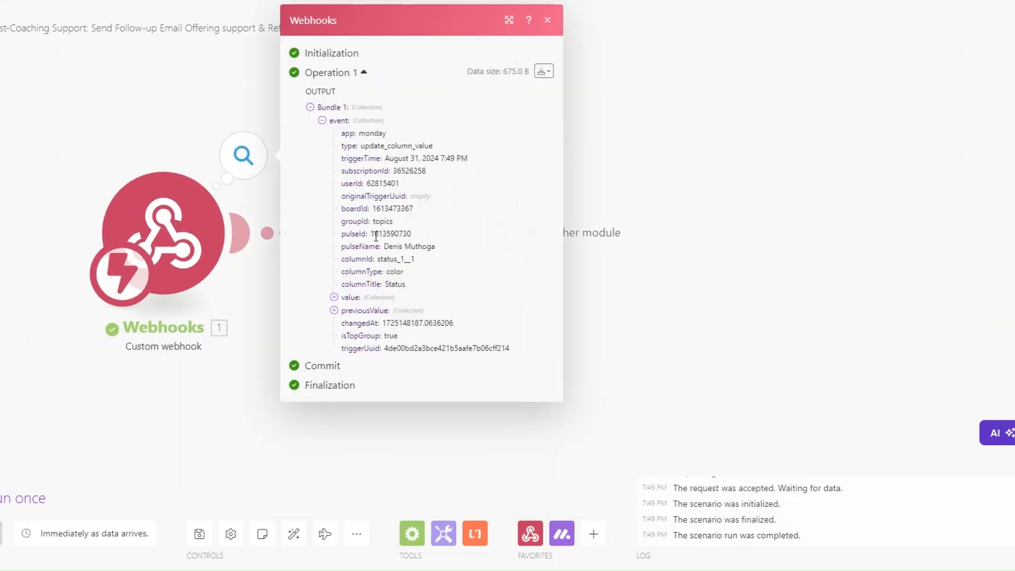
{"action": "left_click_drag", "start_coordinate": [370, 234], "coordinate": [423, 237]}
{"action": "key", "text": "ctrl+c"}
{"action": "left_click", "coordinate": [642, 286]}
{"action": "right_click", "coordinate": [442, 248]}
{"action": "left_click", "coordinate": [497, 276]}
{"action": "left_click", "coordinate": [566, 305]}
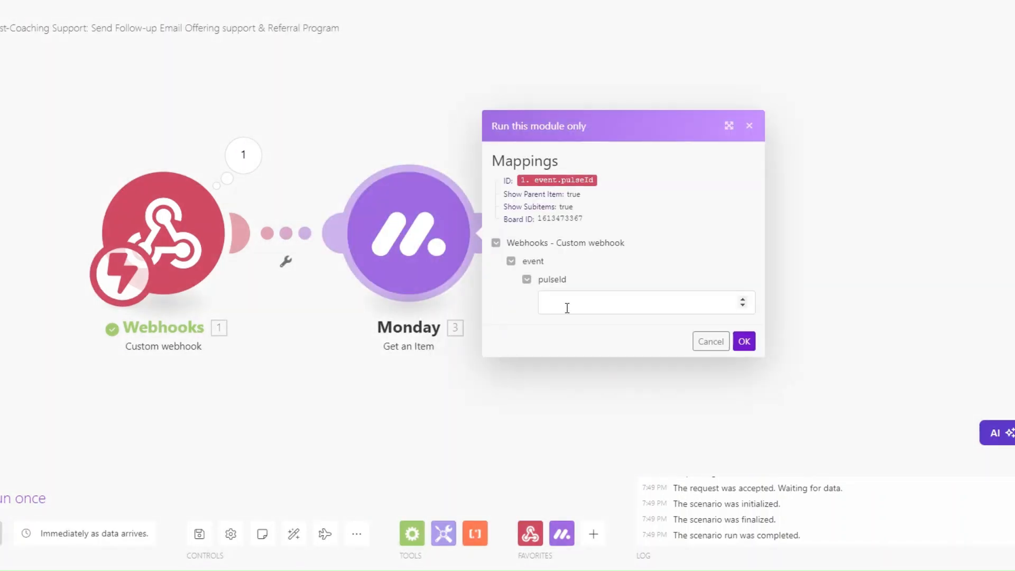
{"action": "key", "text": "ctrl+v"}
{"action": "left_click", "coordinate": [744, 341]}
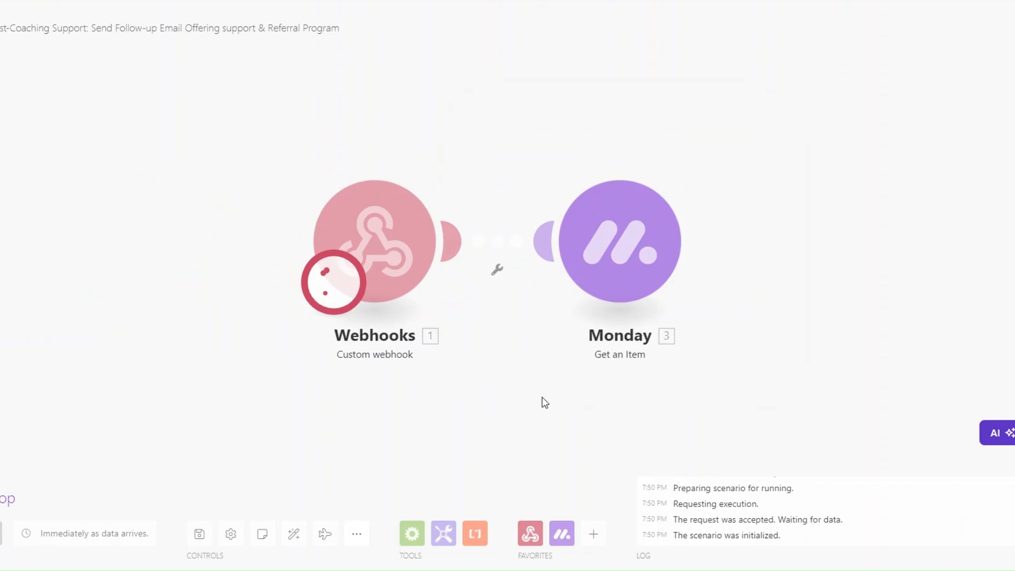
{"action": "left_click", "coordinate": [586, 383]}
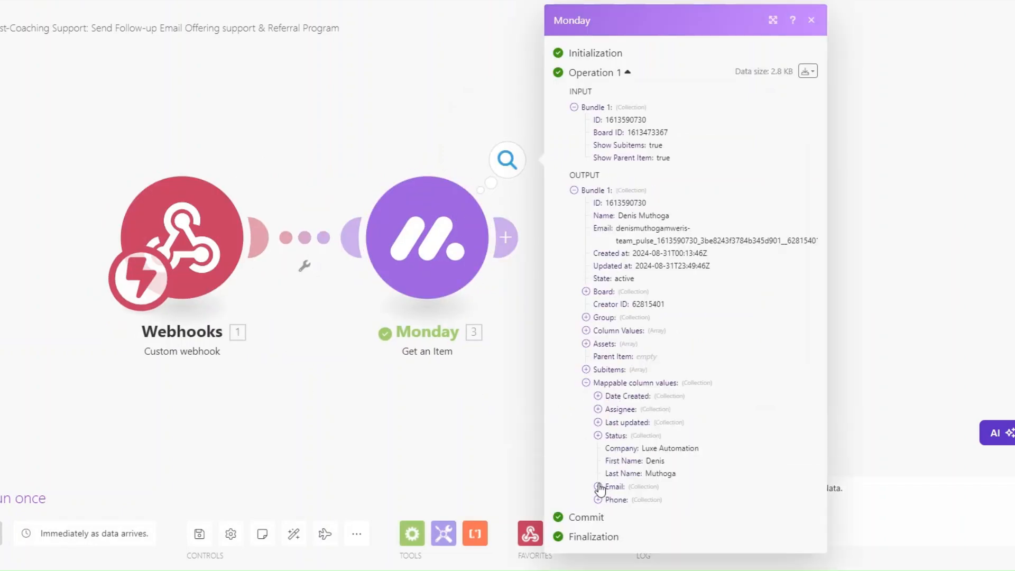
{"action": "left_click", "coordinate": [599, 487]}
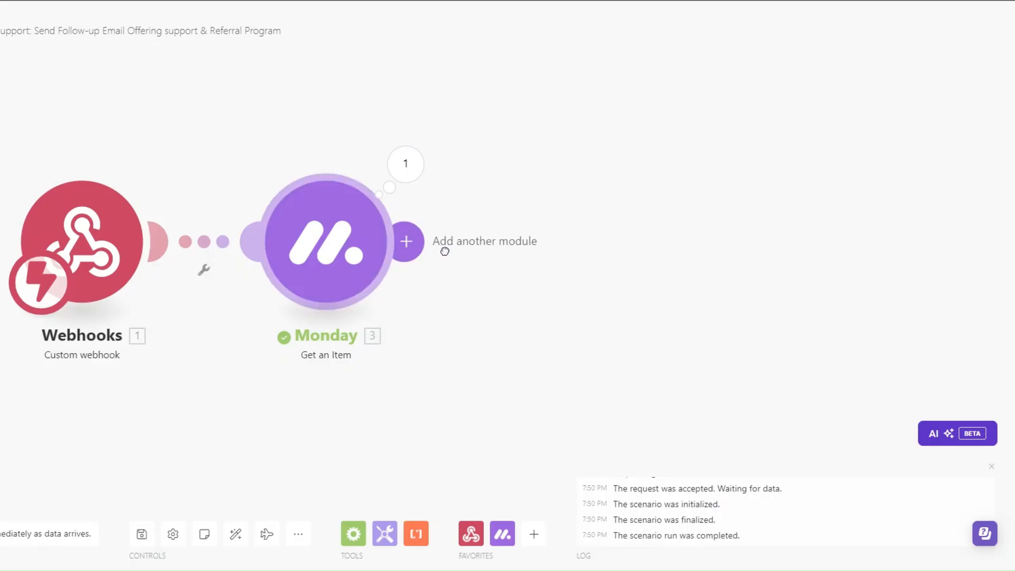
Add an Email > Send an Email module after Get an Item, renamed 'Follow Up Email'
{"action": "left_click", "coordinate": [445, 251]}
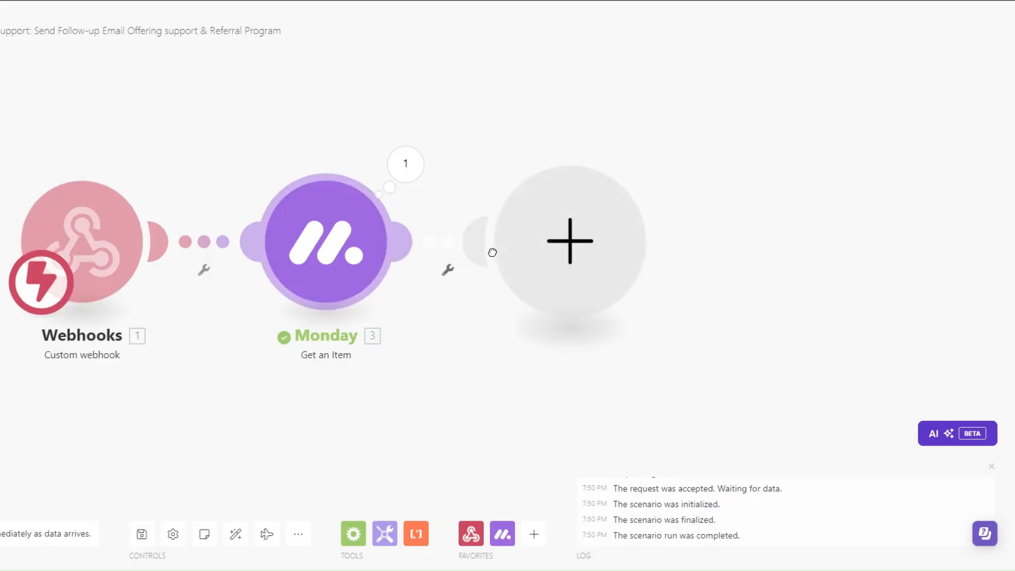
{"action": "left_click", "coordinate": [708, 292]}
{"action": "scroll", "coordinate": [725, 307], "scroll_direction": "down", "scroll_amount": 3}
{"action": "left_click", "coordinate": [739, 373]}
{"action": "right_click", "coordinate": [550, 304]}
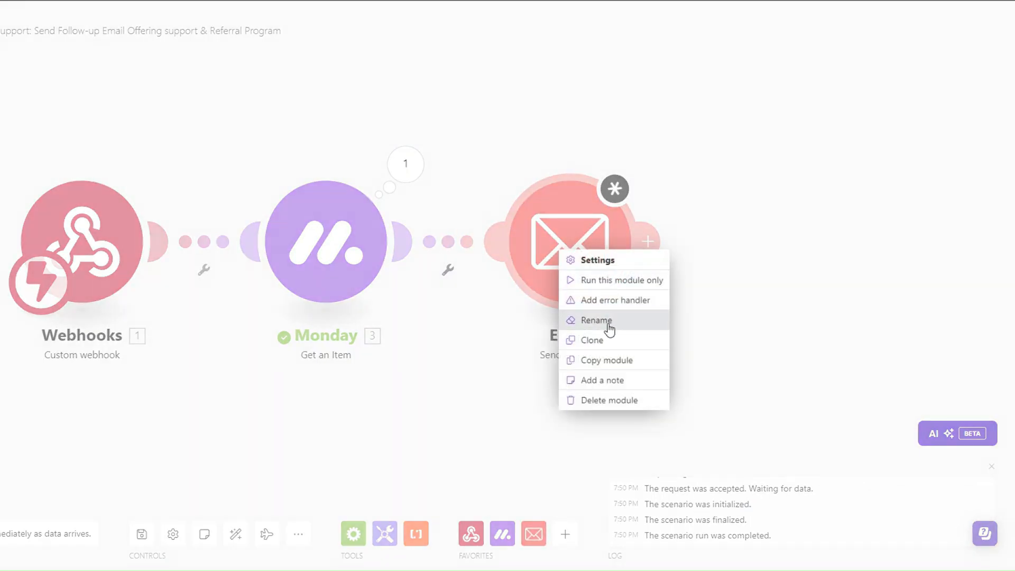
{"action": "left_click", "coordinate": [608, 322]}
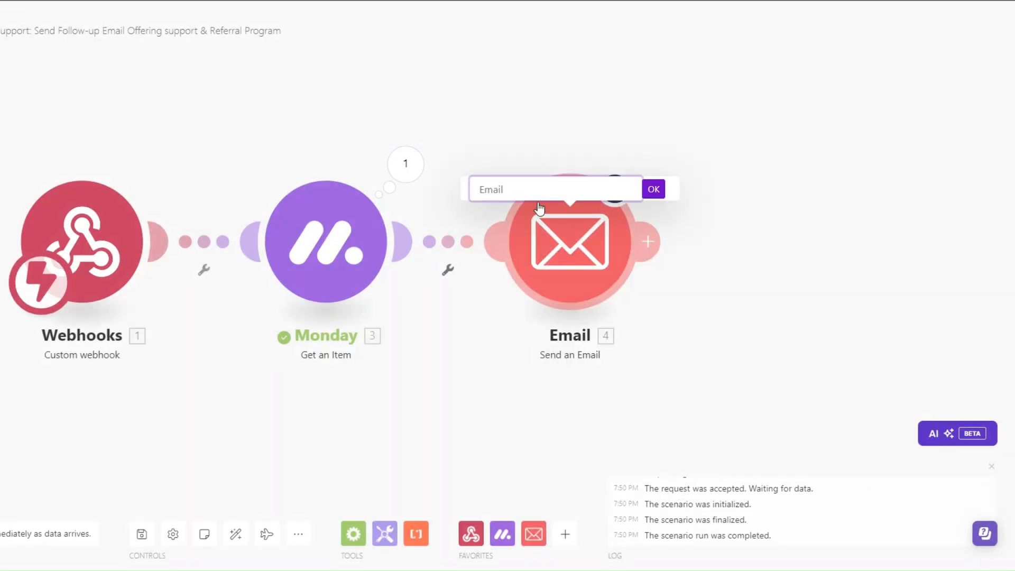
{"action": "type", "text": "Follow Up"}
{"action": "type", "text": " Emau"}
{"action": "type", "text": "il"}
{"action": "left_click", "coordinate": [654, 189]}
Send it to Monday's Email value with subject 'Continuing Support After Our Coaching Journey' and an HTML body
{"action": "left_click", "coordinate": [602, 245]}
{"action": "left_click", "coordinate": [713, 303]}
{"action": "left_click", "coordinate": [720, 326]}
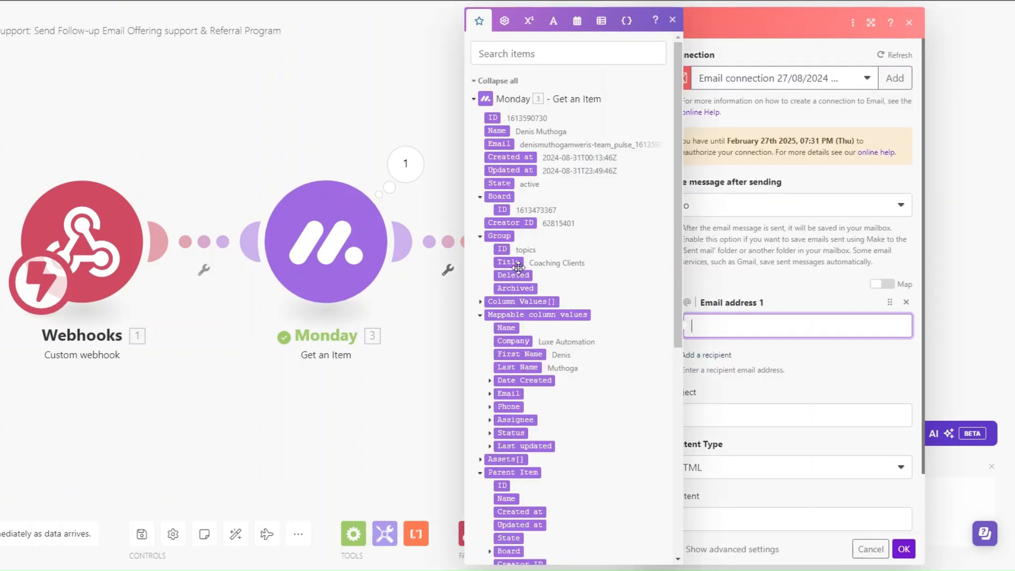
{"action": "left_click", "coordinate": [490, 393]}
{"action": "left_click", "coordinate": [515, 407]}
{"action": "left_click", "coordinate": [785, 394]}
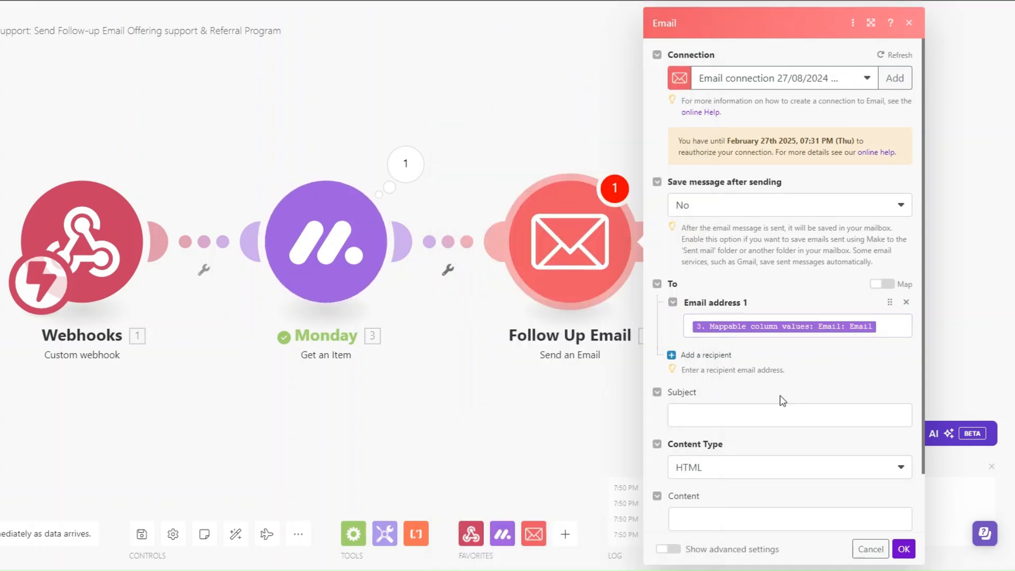
{"action": "scroll", "coordinate": [785, 391], "scroll_direction": "down", "scroll_amount": 2}
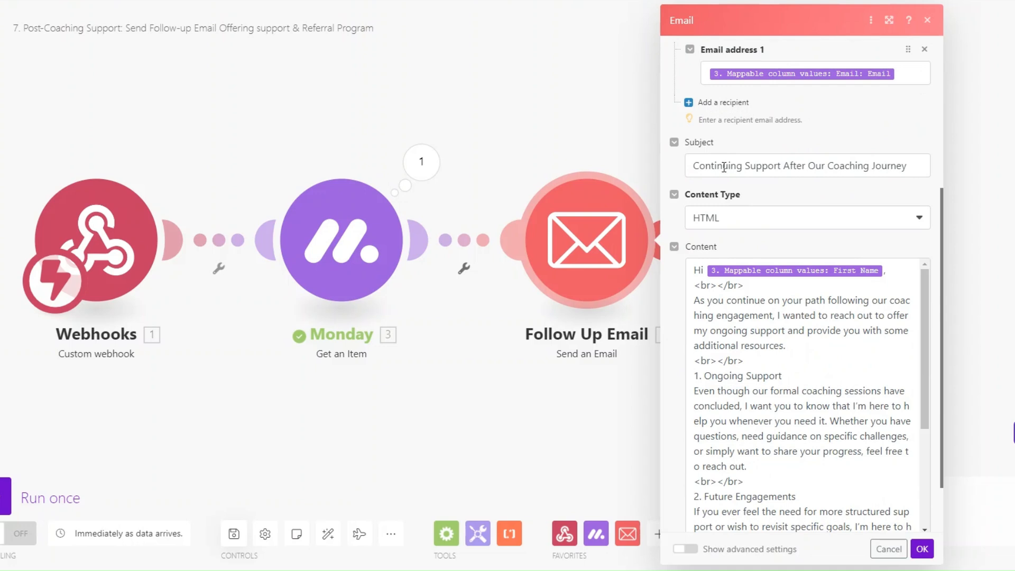
{"action": "scroll", "coordinate": [687, 265], "scroll_direction": "down", "scroll_amount": 2}
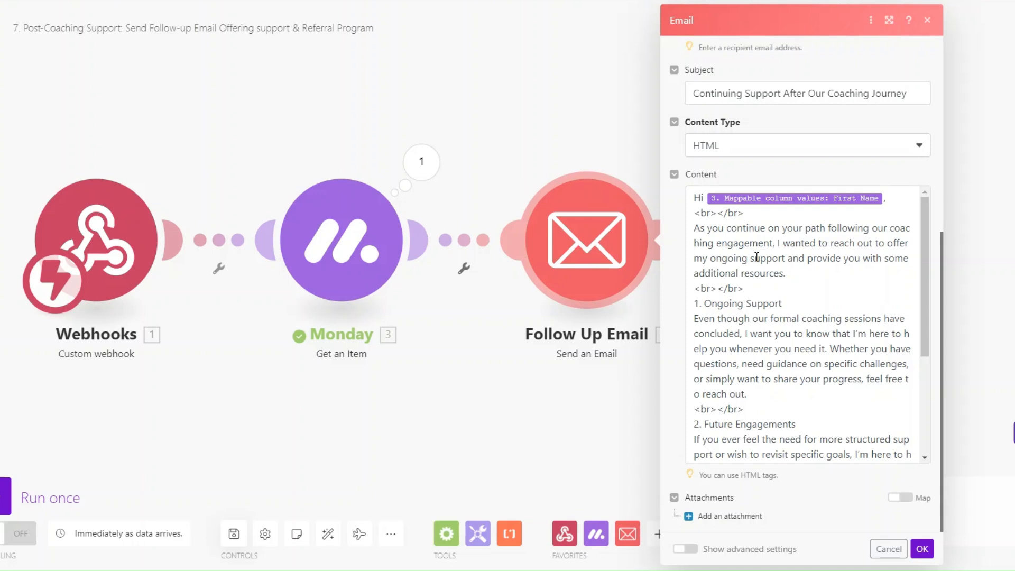
{"action": "scroll", "coordinate": [756, 258], "scroll_direction": "down", "scroll_amount": 1}
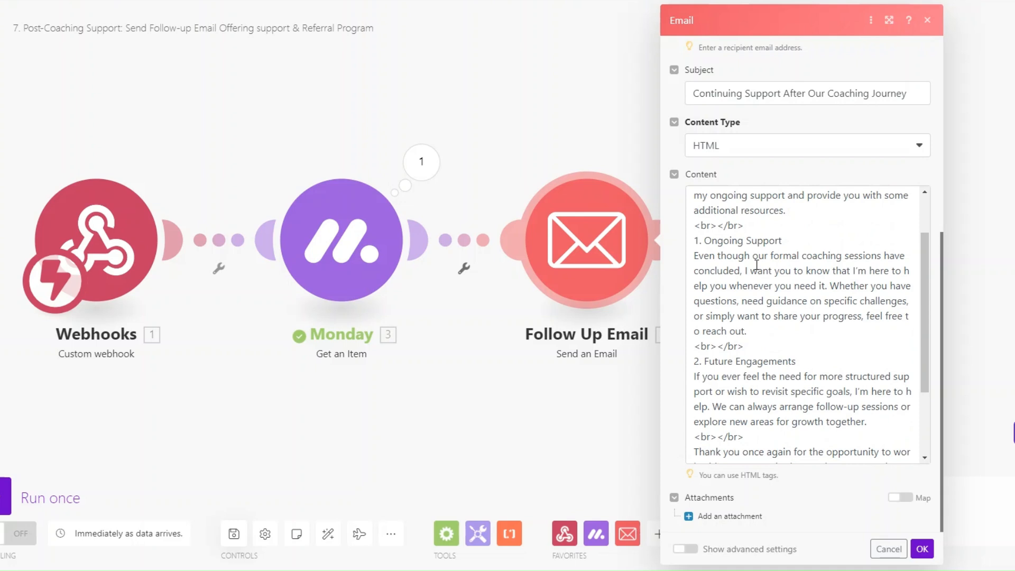
{"action": "scroll", "coordinate": [756, 317], "scroll_direction": "down", "scroll_amount": 3}
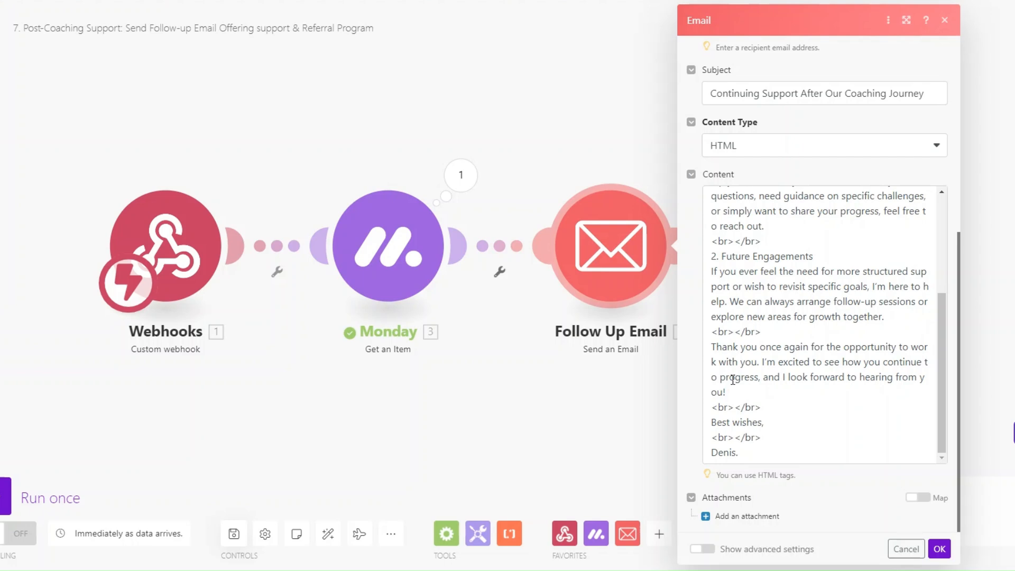
{"action": "left_click", "coordinate": [939, 549]}
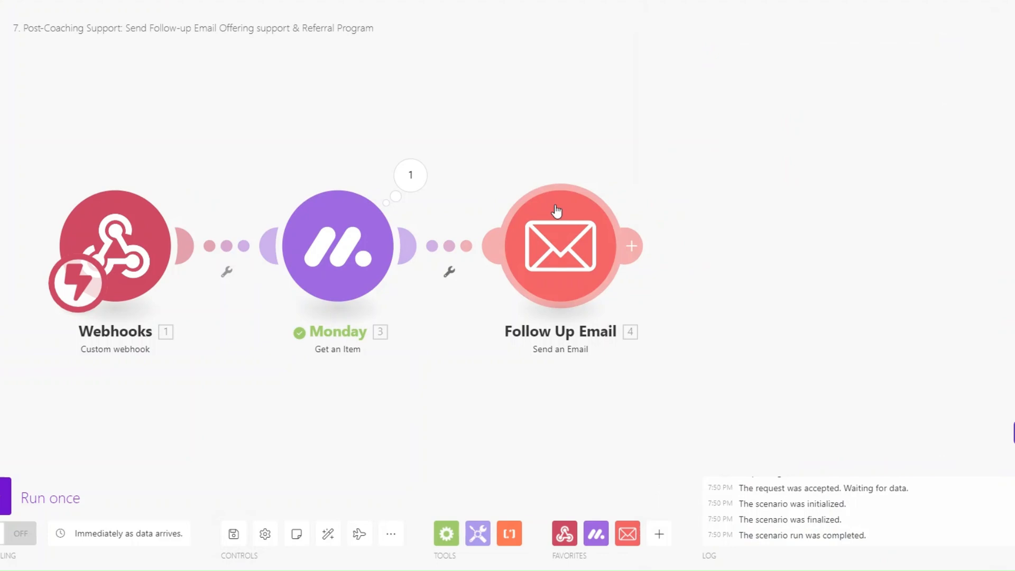
Add an Email > Send an Email module after Follow Up Email
{"action": "left_click", "coordinate": [636, 246]}
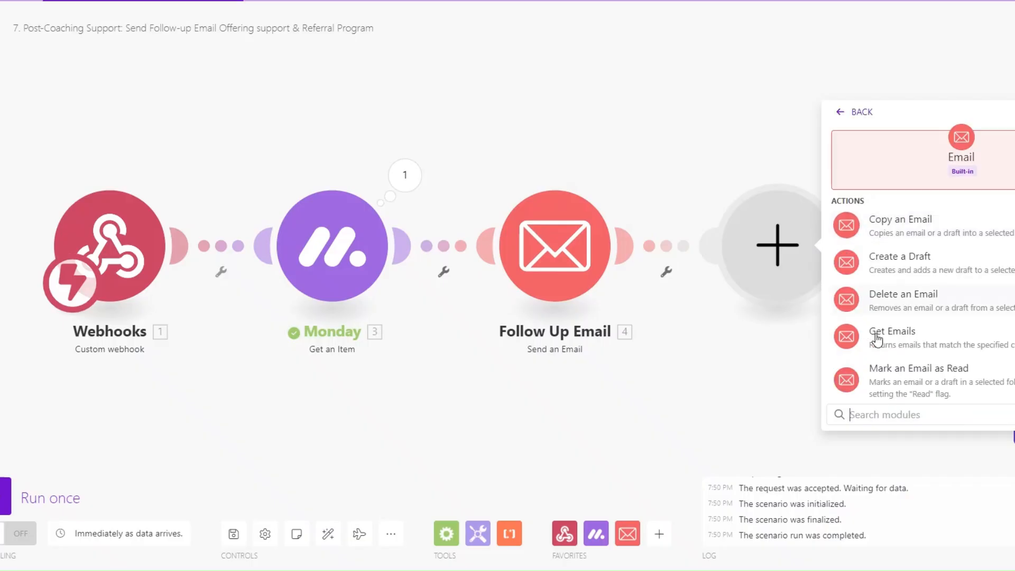
{"action": "scroll", "coordinate": [906, 369], "scroll_direction": "down", "scroll_amount": 3}
{"action": "left_click", "coordinate": [905, 371]}
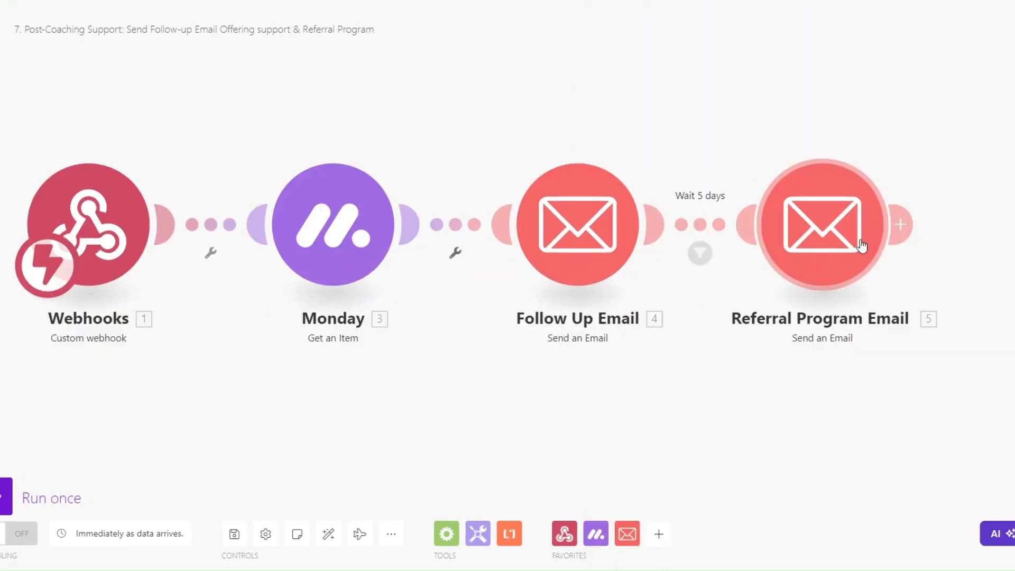
Review the Referral Program Email's subject and content settings
{"action": "left_click", "coordinate": [826, 221]}
{"action": "scroll", "coordinate": [550, 233], "scroll_direction": "down", "scroll_amount": 2}
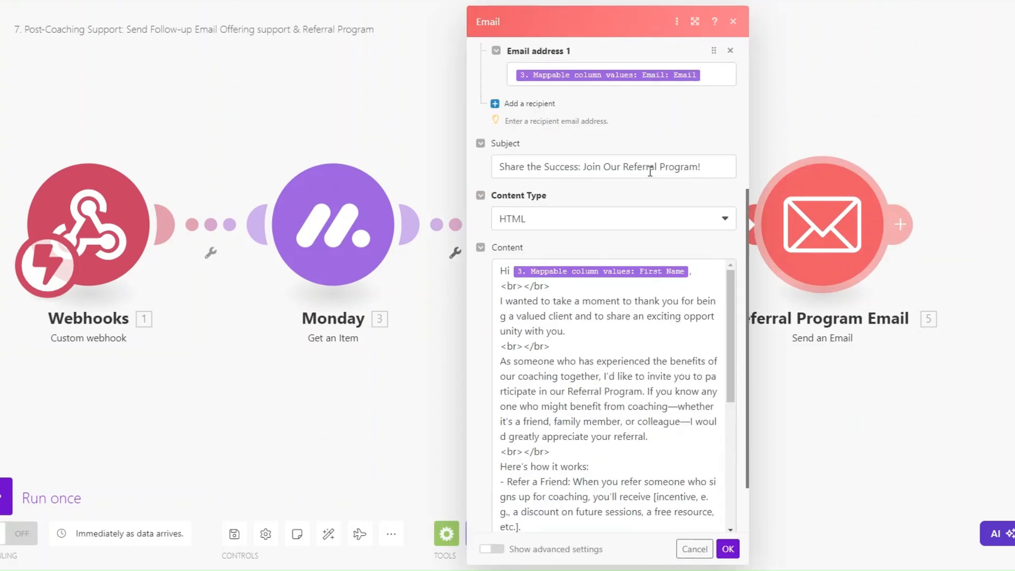
{"action": "scroll", "coordinate": [651, 172], "scroll_direction": "down", "scroll_amount": 3}
{"action": "scroll", "coordinate": [658, 233], "scroll_direction": "down", "scroll_amount": 1}
{"action": "scroll", "coordinate": [663, 222], "scroll_direction": "up", "scroll_amount": 1}
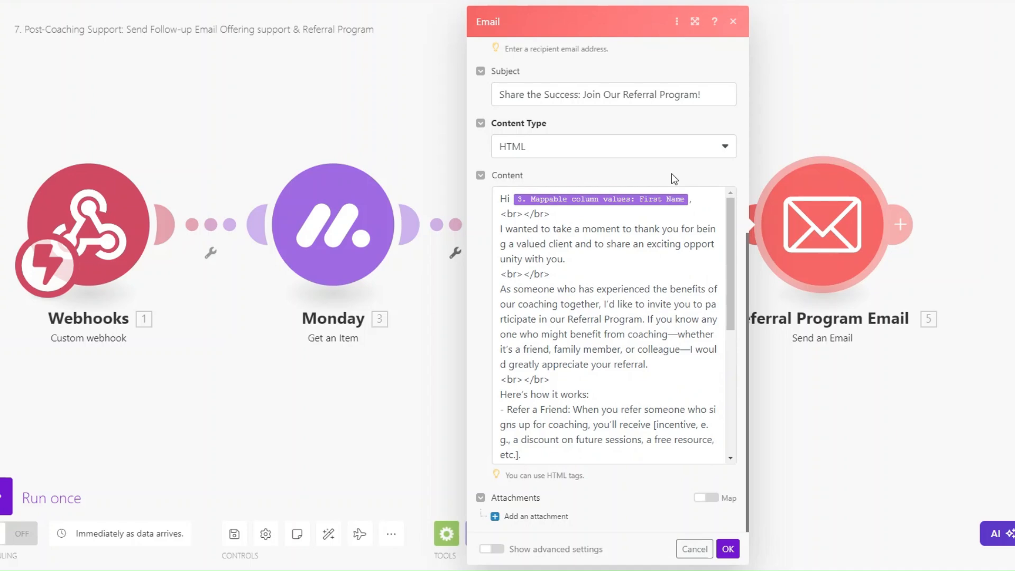
{"action": "scroll", "coordinate": [641, 288], "scroll_direction": "down", "scroll_amount": 3}
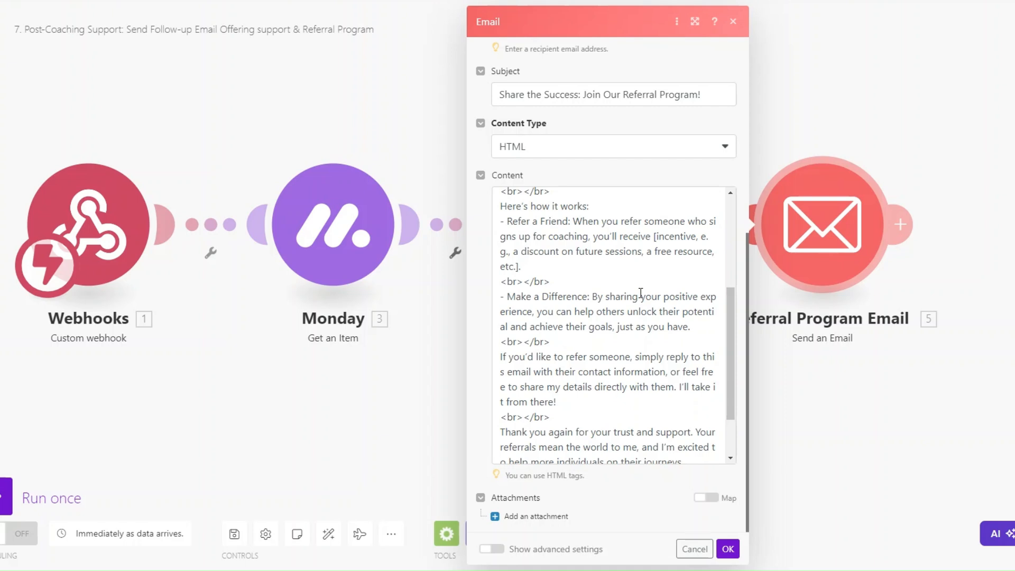
{"action": "scroll", "coordinate": [641, 293], "scroll_direction": "down", "scroll_amount": 3}
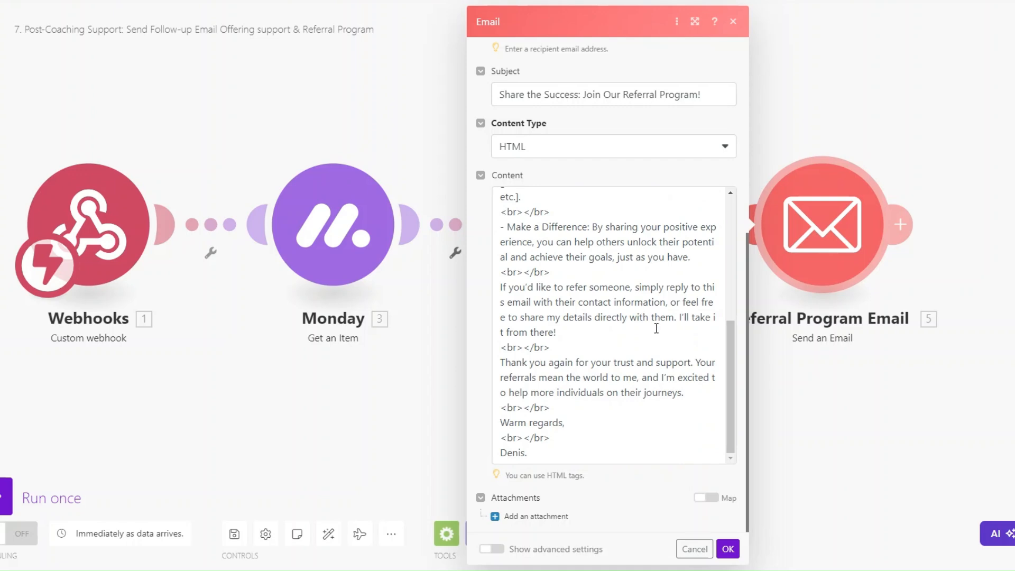
{"action": "left_click", "coordinate": [728, 549]}
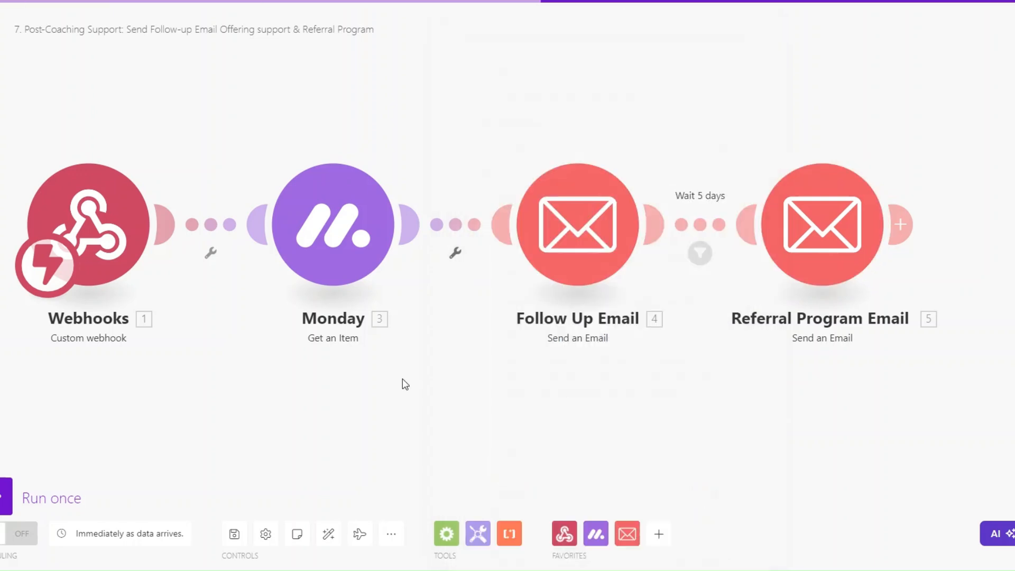
Confirm the Wait 5 days filter's addDays(now; 5) date condition and run the scenario once
{"action": "left_click", "coordinate": [706, 269]}
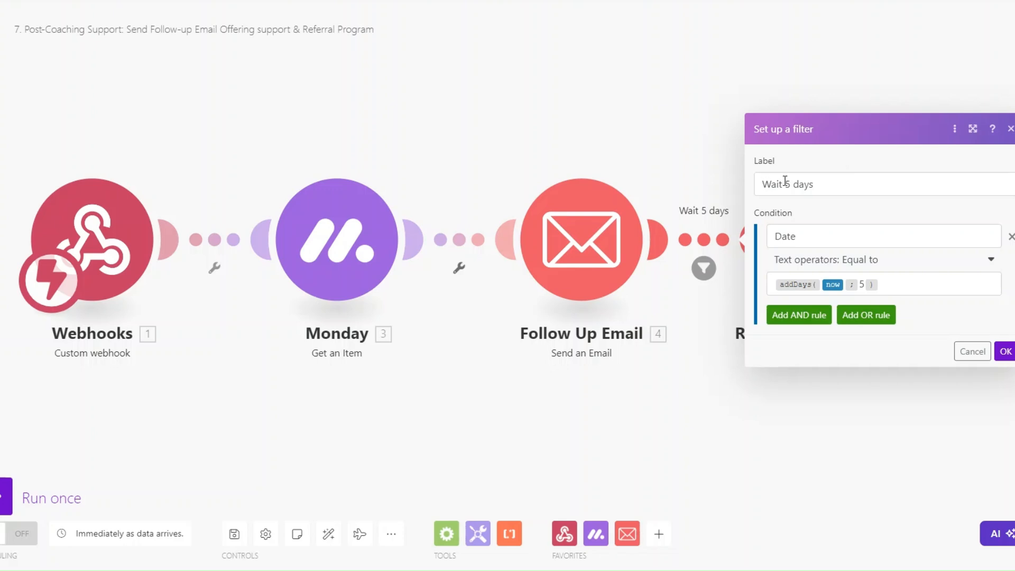
{"action": "left_click", "coordinate": [1004, 352]}
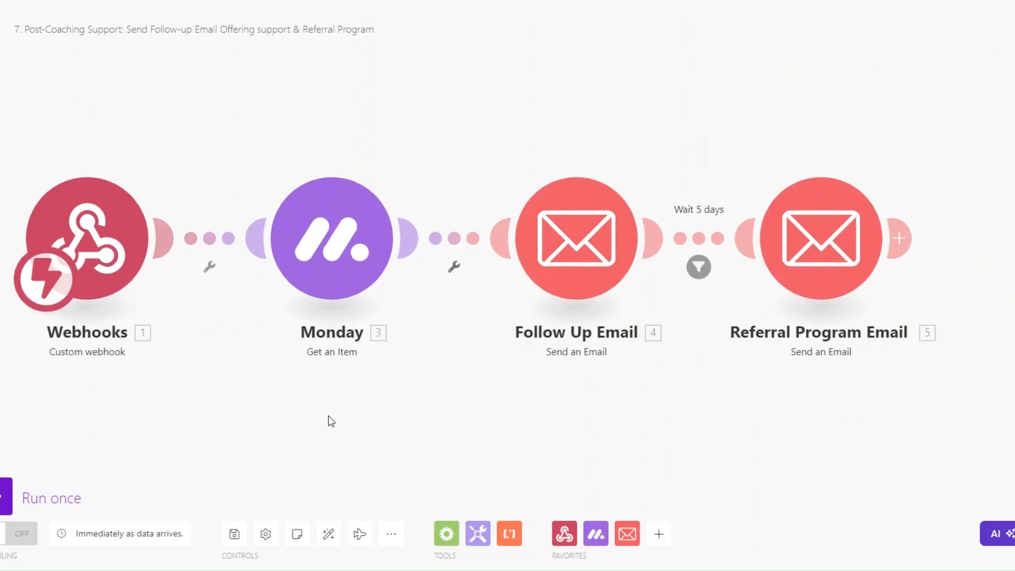
{"action": "left_click", "coordinate": [7, 497]}
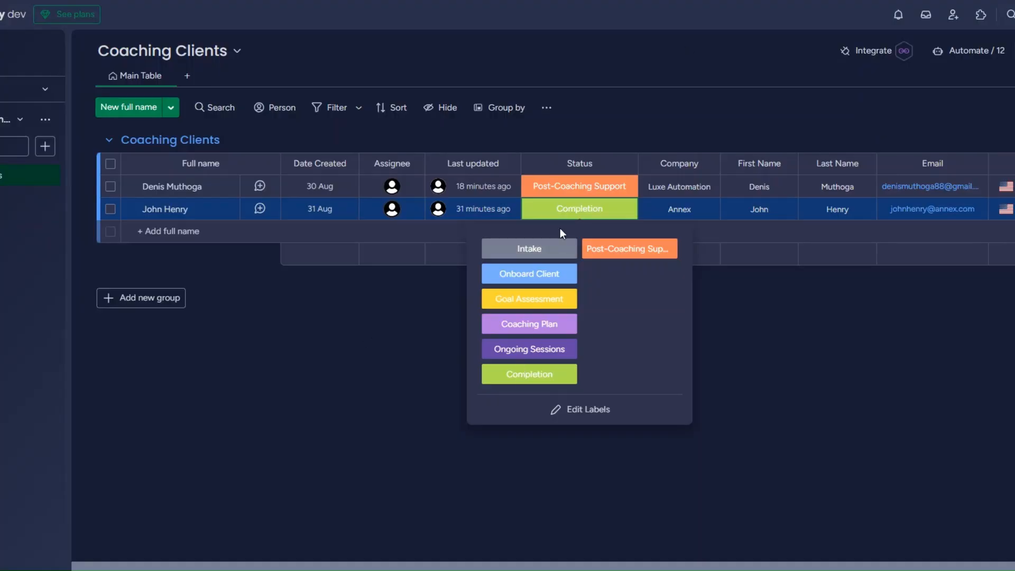
Set the second client's monday.com Status to Post-Coaching Support, then inspect the Make run results
{"action": "left_click", "coordinate": [525, 369]}
{"action": "left_click", "coordinate": [582, 207]}
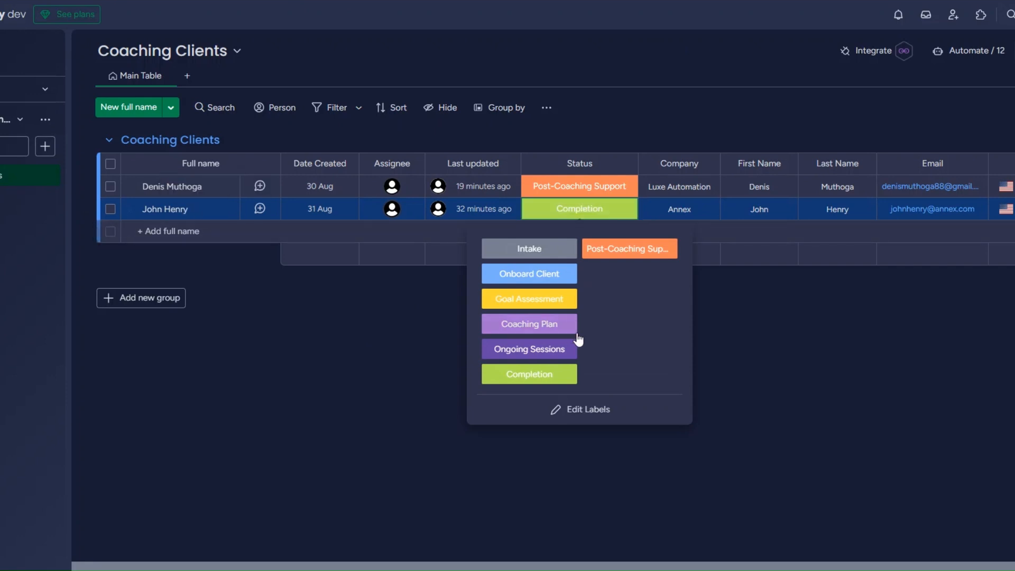
{"action": "left_click", "coordinate": [627, 253]}
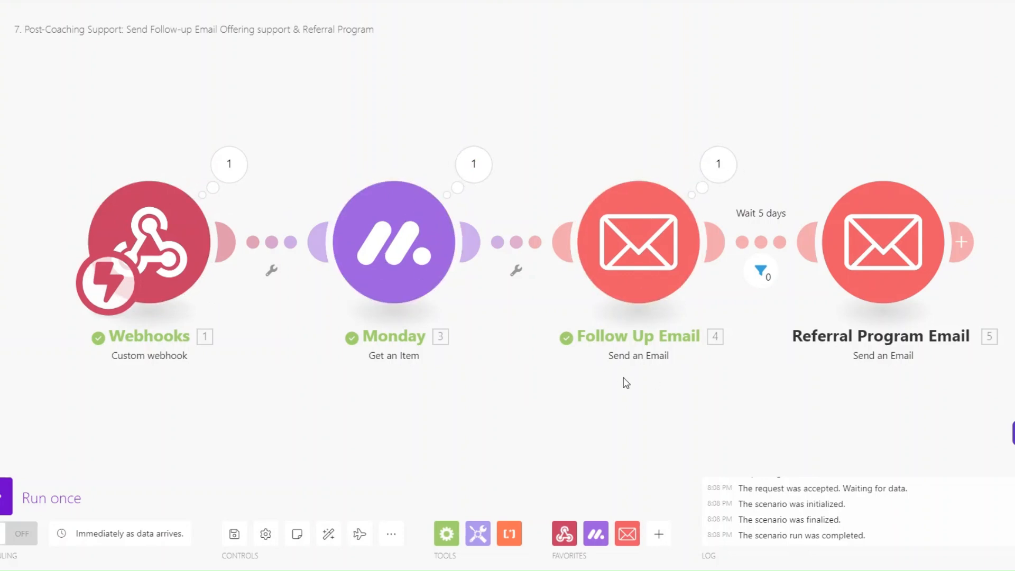
{"action": "left_click_drag", "start_coordinate": [565, 410], "coordinate": [551, 406]}
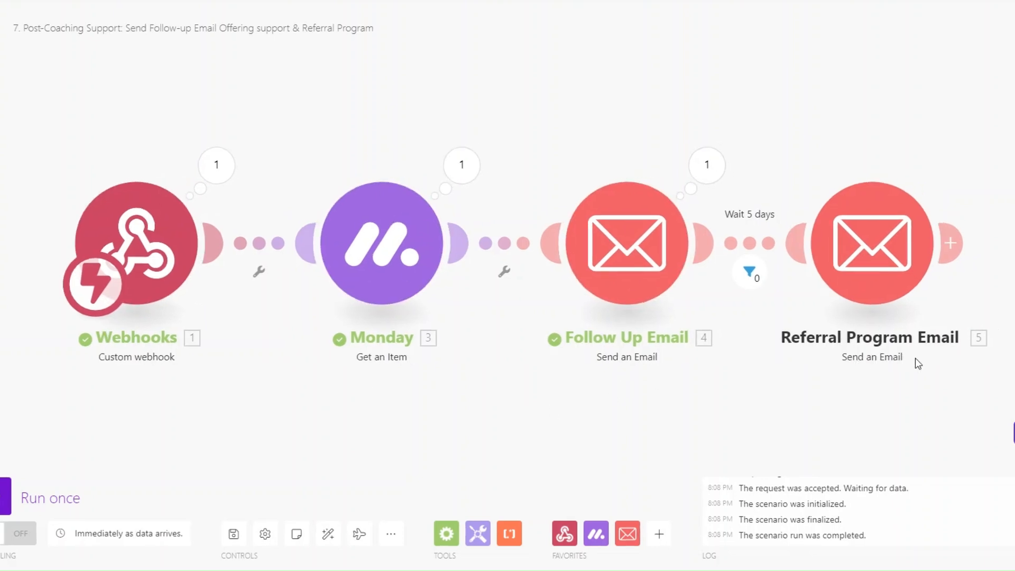
{"action": "mouse_move", "coordinate": [456, 422]}
{"action": "left_mouse_down"}
{"action": "mouse_move", "coordinate": [430, 419]}
{"action": "mouse_move", "coordinate": [438, 420]}
{"action": "left_mouse_up"}
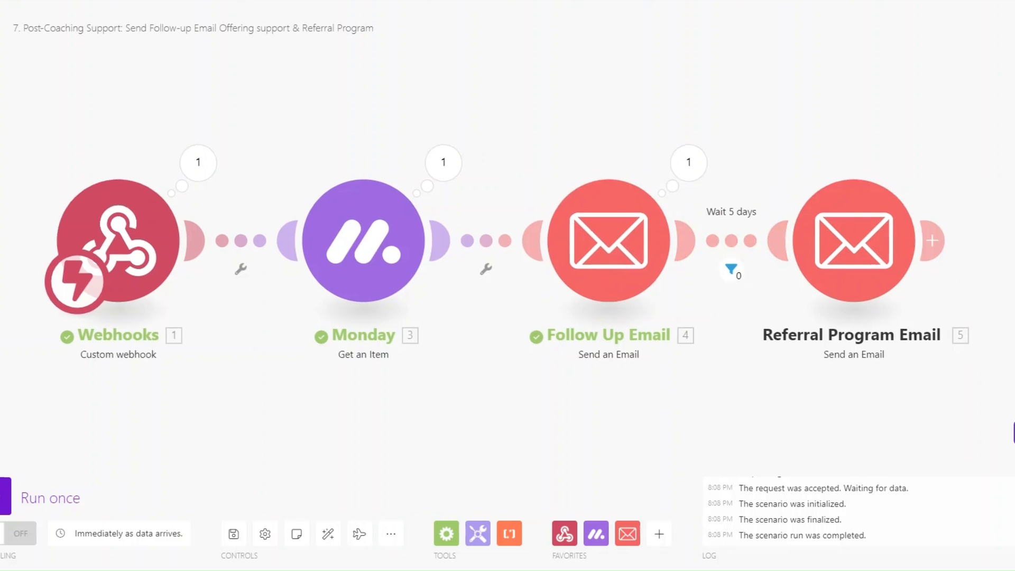